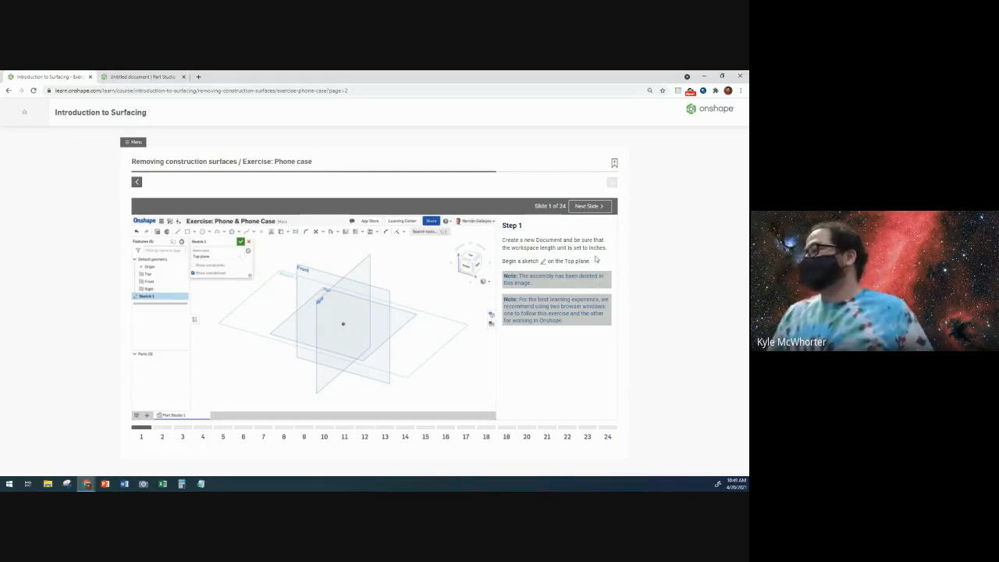
Switch to the untitled Onshape document and accept its workspace units with Inch as the default length unit.
{"action": "left_click", "coordinate": [140, 77]}
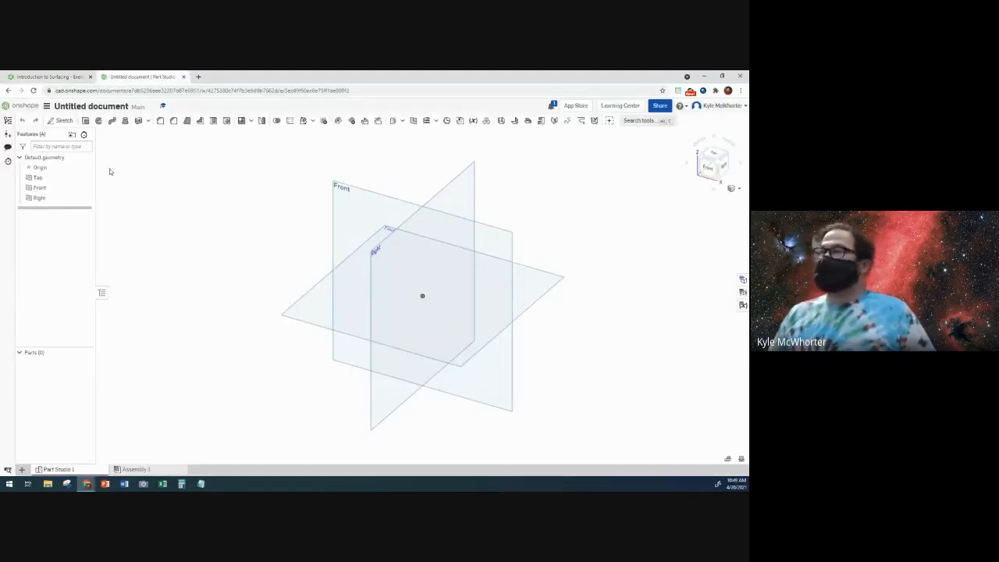
{"action": "left_click", "coordinate": [47, 106]}
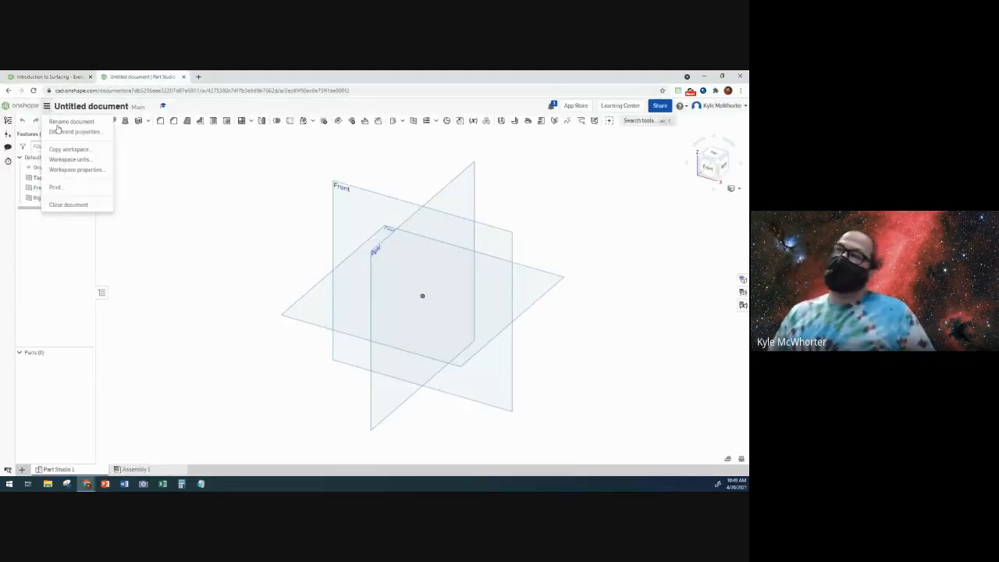
{"action": "left_click", "coordinate": [83, 160]}
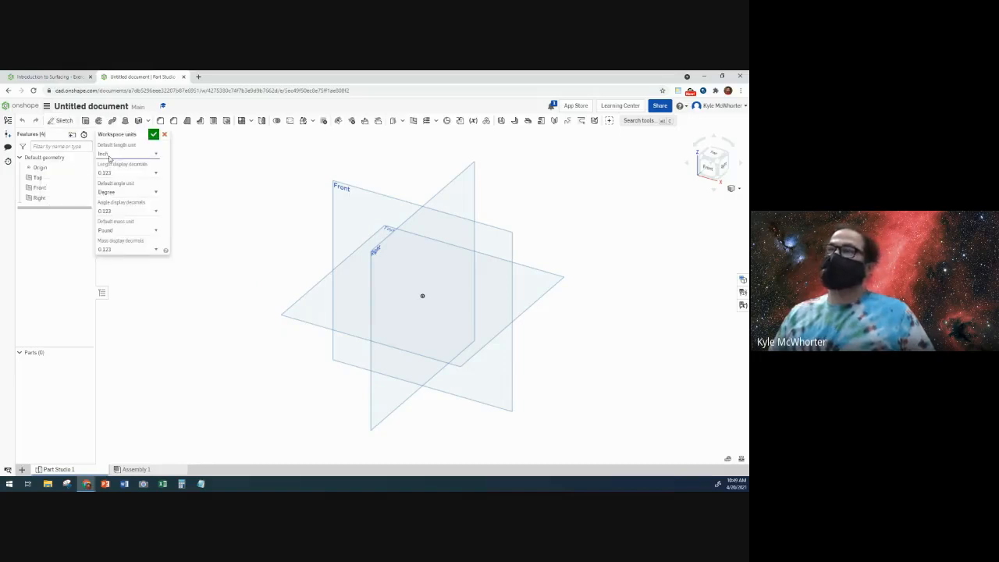
{"action": "left_click", "coordinate": [153, 135]}
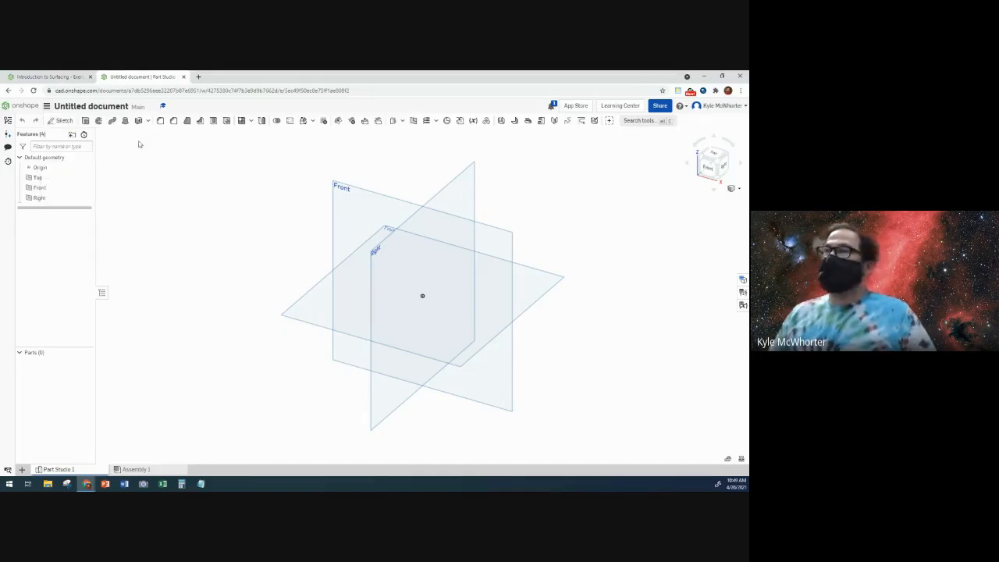
Start a sketch on the Top plane, view it straight on and hide the default planes.
{"action": "left_click", "coordinate": [47, 76]}
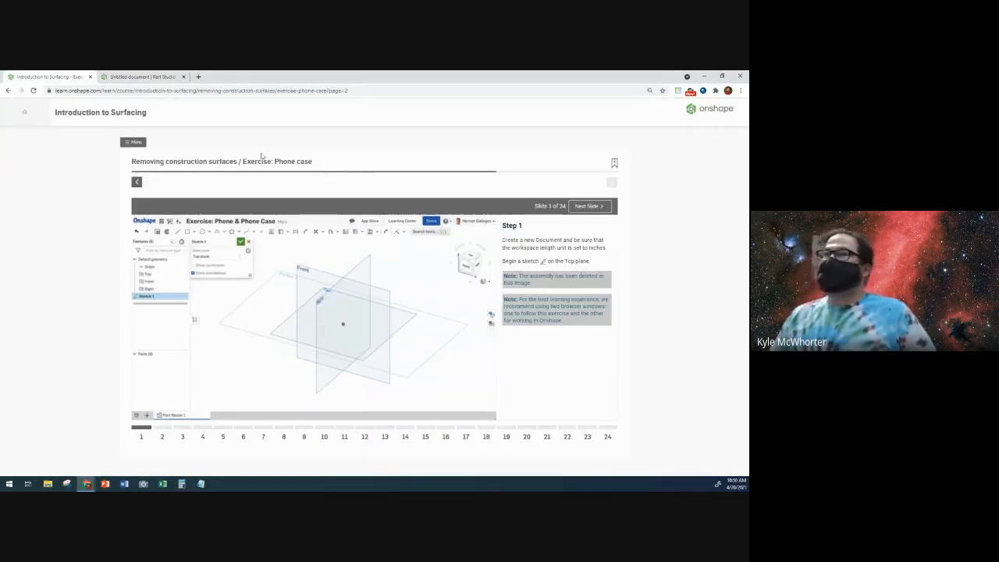
{"action": "left_click", "coordinate": [139, 76]}
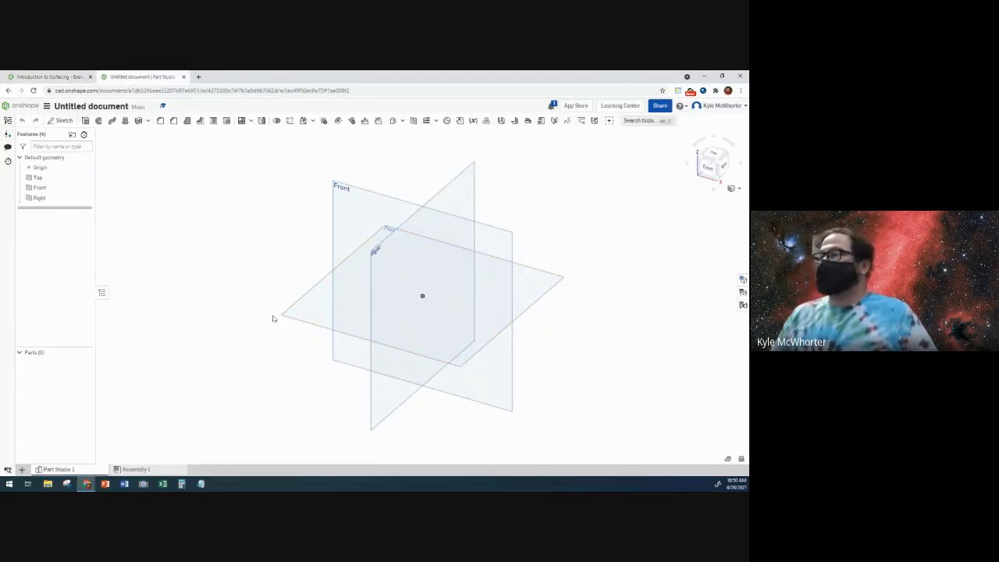
{"action": "left_click", "coordinate": [315, 311]}
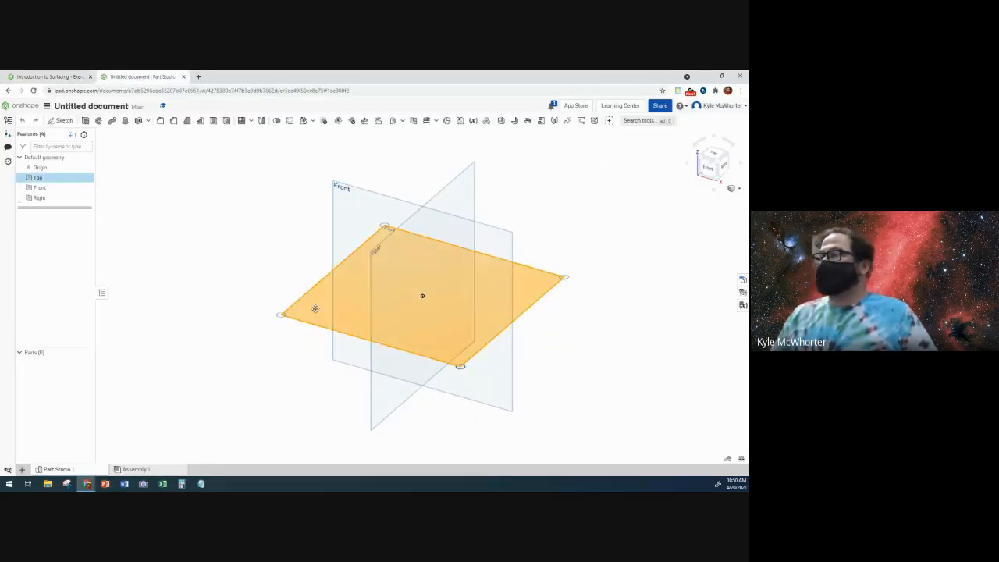
{"action": "left_click", "coordinate": [61, 120]}
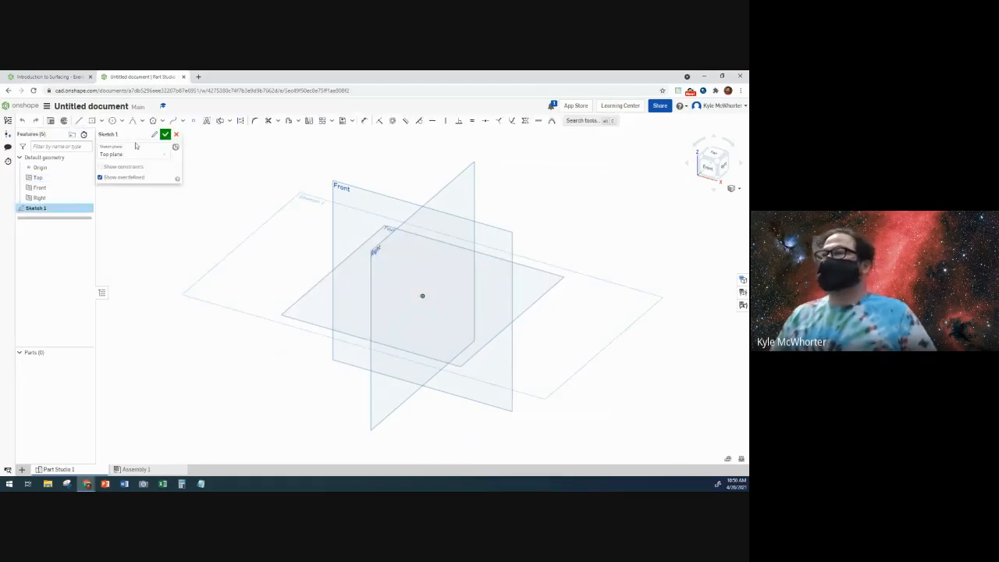
{"action": "key", "text": "n"}
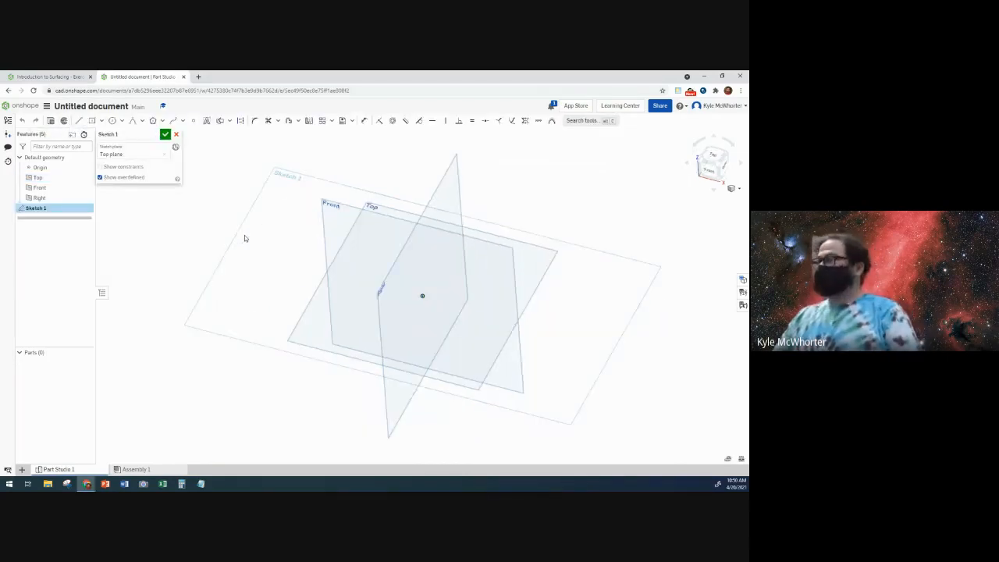
{"action": "key", "text": "p"}
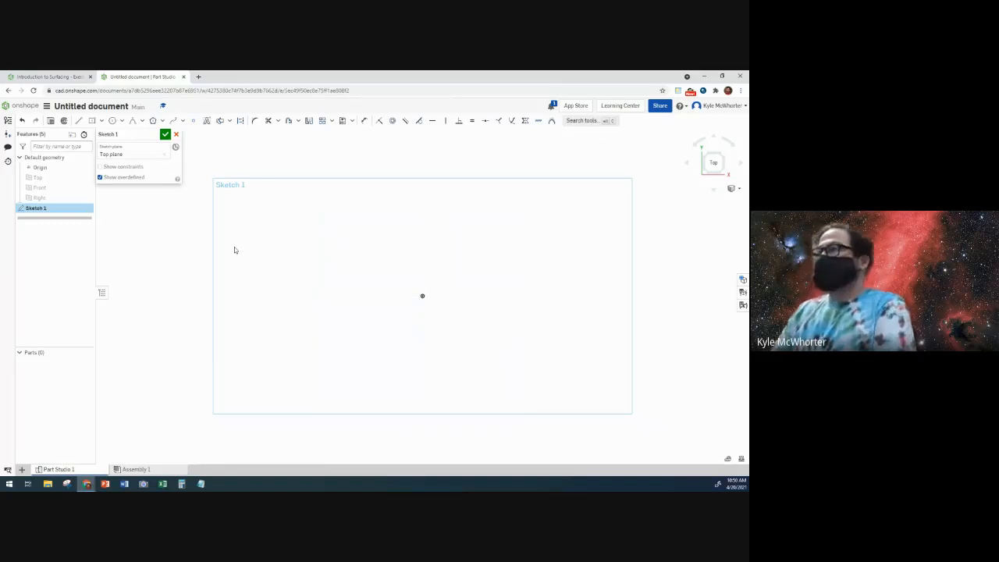
Advance the exercise to Step 2, then sketch a center point rectangle on the origin, about 4.1 in wide and 6.8 in tall.
{"action": "left_click", "coordinate": [77, 80]}
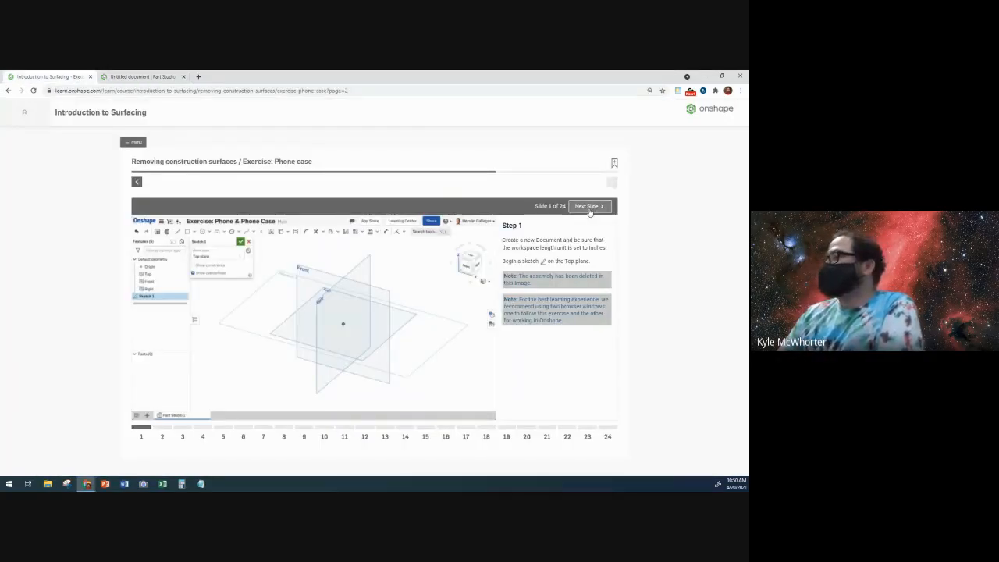
{"action": "left_click", "coordinate": [589, 207]}
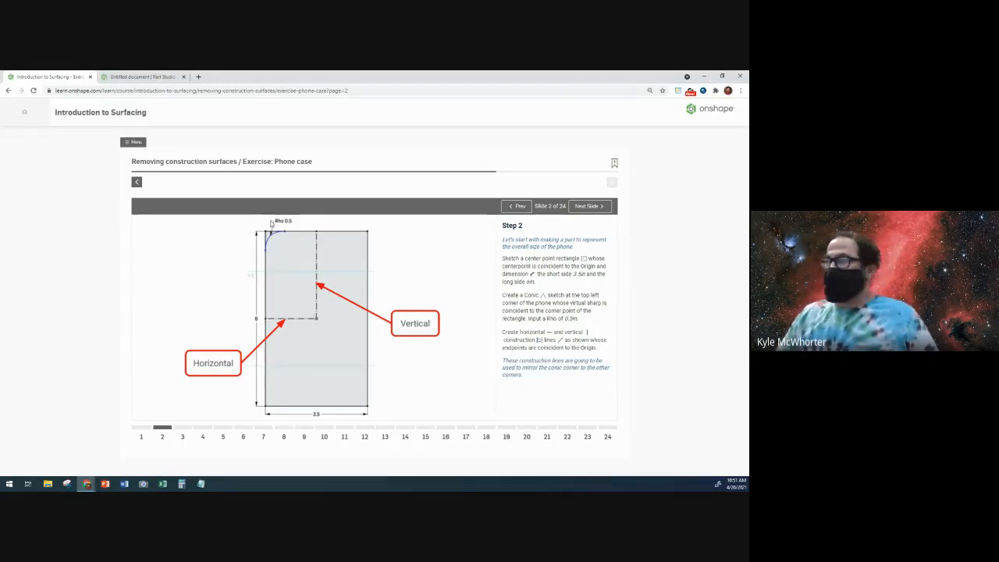
{"action": "left_click", "coordinate": [163, 78]}
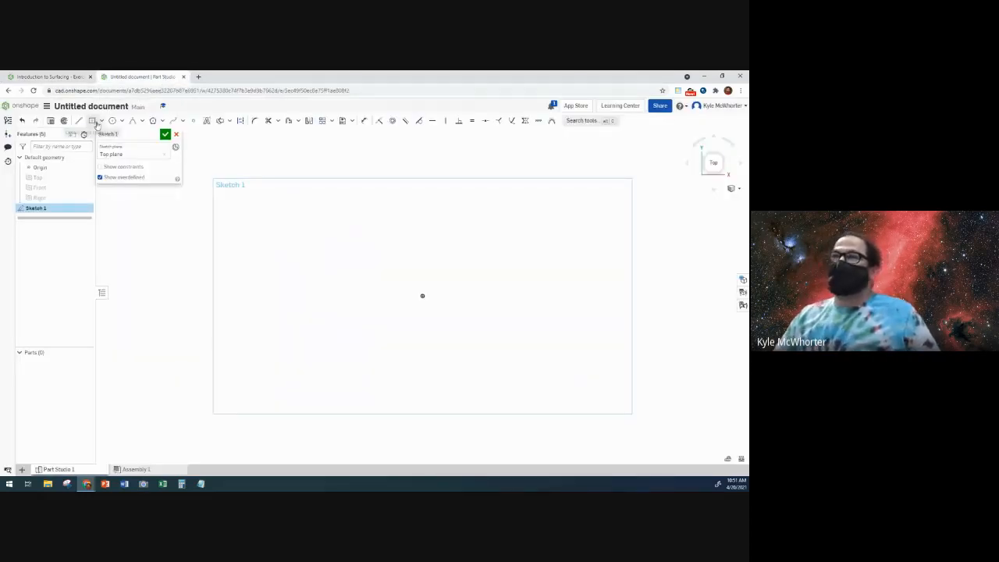
{"action": "left_click", "coordinate": [101, 121]}
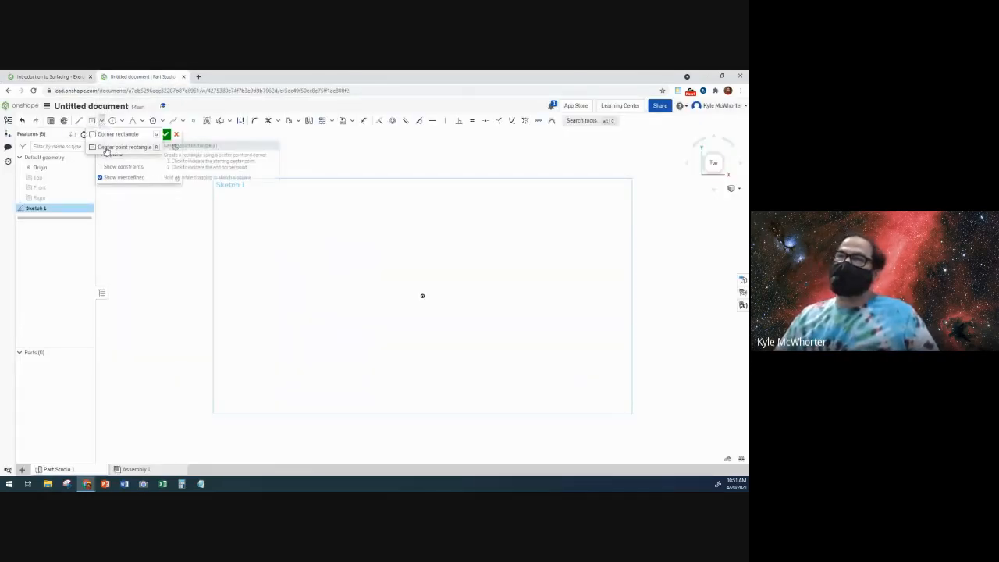
{"action": "left_click", "coordinate": [117, 148]}
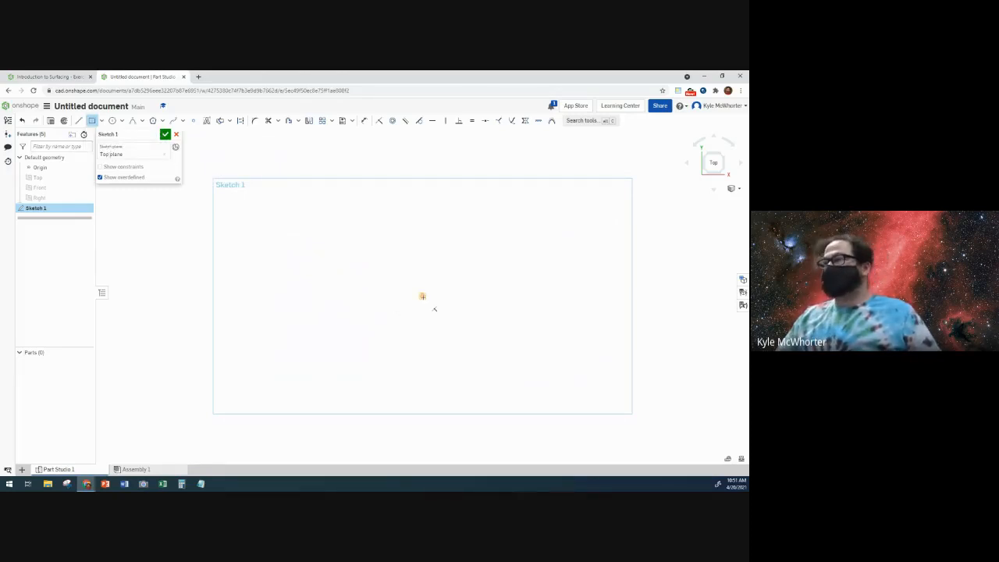
{"action": "left_click", "coordinate": [423, 295]}
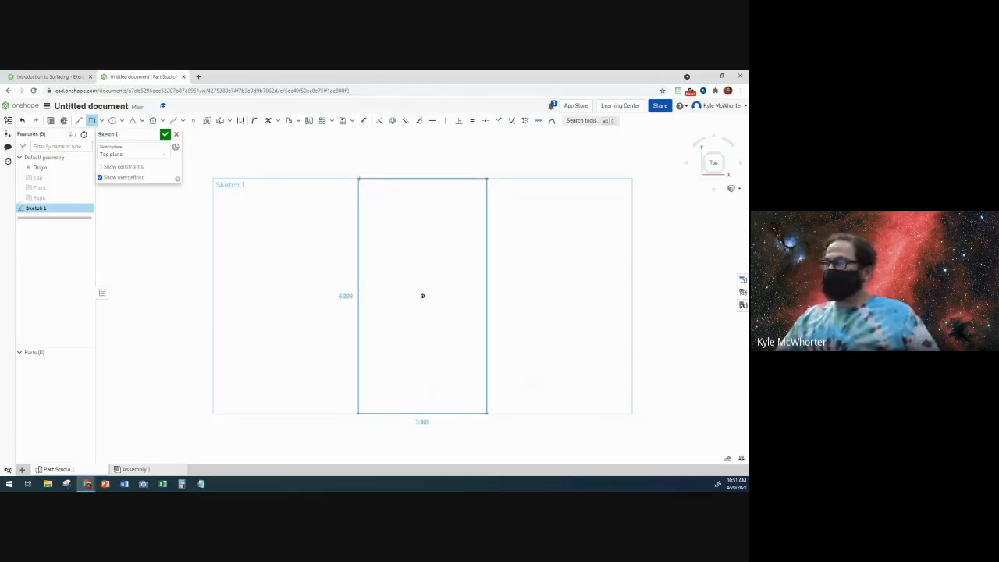
{"action": "left_click", "coordinate": [352, 178]}
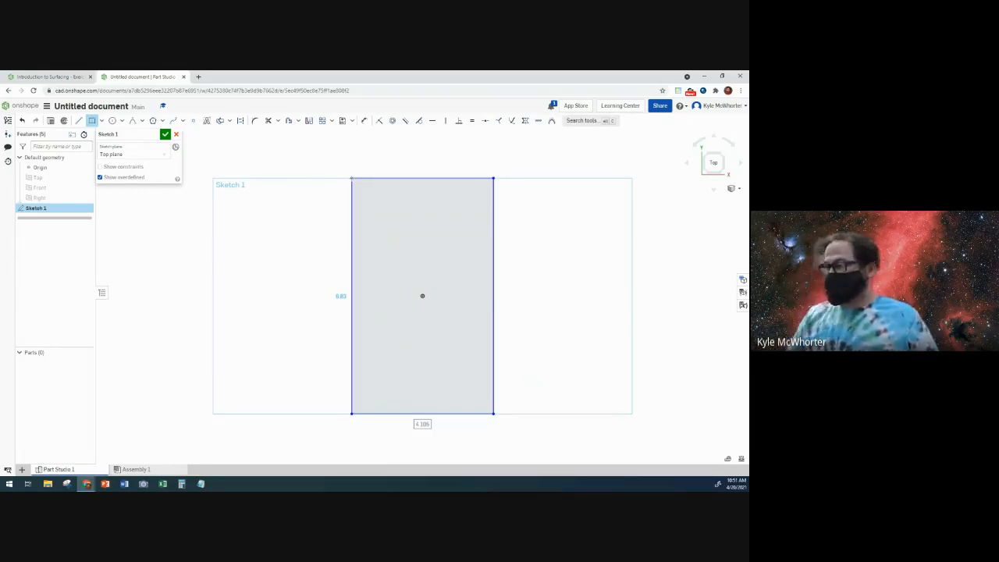
Set the rectangle's width to 3.5 in and height to 6 in, and move the width dimension closer to its lower edge.
{"action": "type", "text": "3.5"}
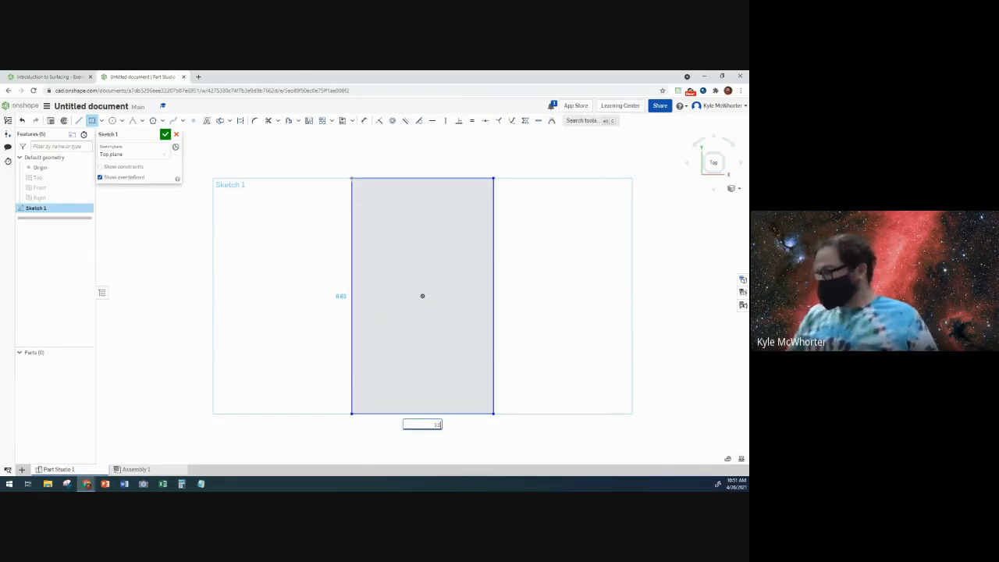
{"action": "key", "text": "Return"}
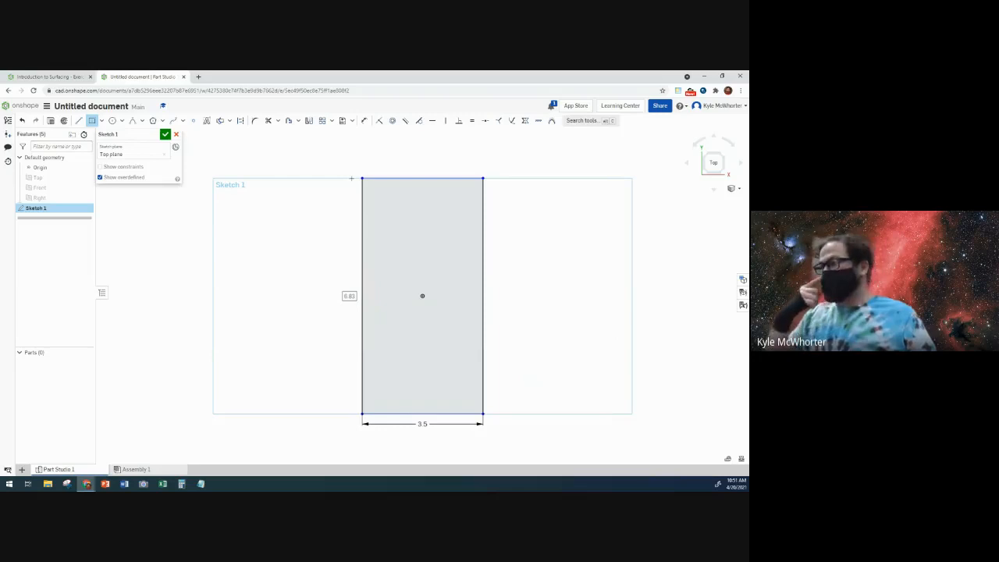
{"action": "type", "text": "6"}
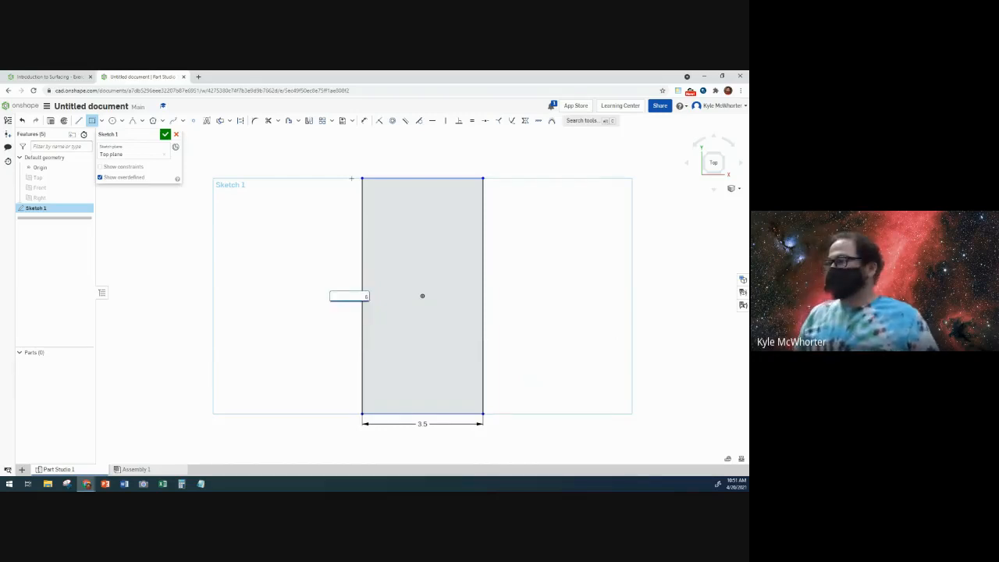
{"action": "key", "text": "Return"}
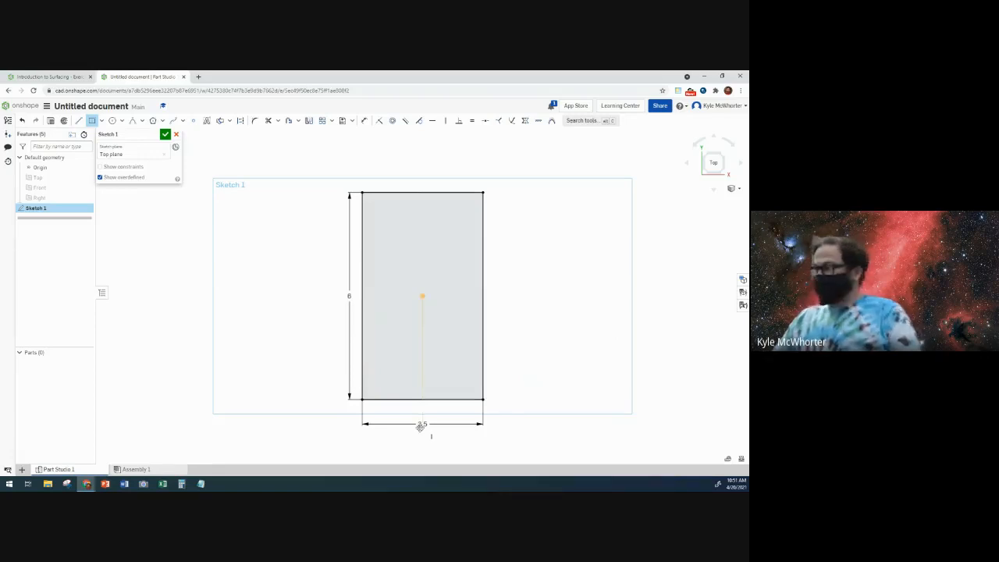
{"action": "key", "text": "Escape"}
{"action": "left_click_drag", "start_coordinate": [420, 426], "coordinate": [423, 407]}
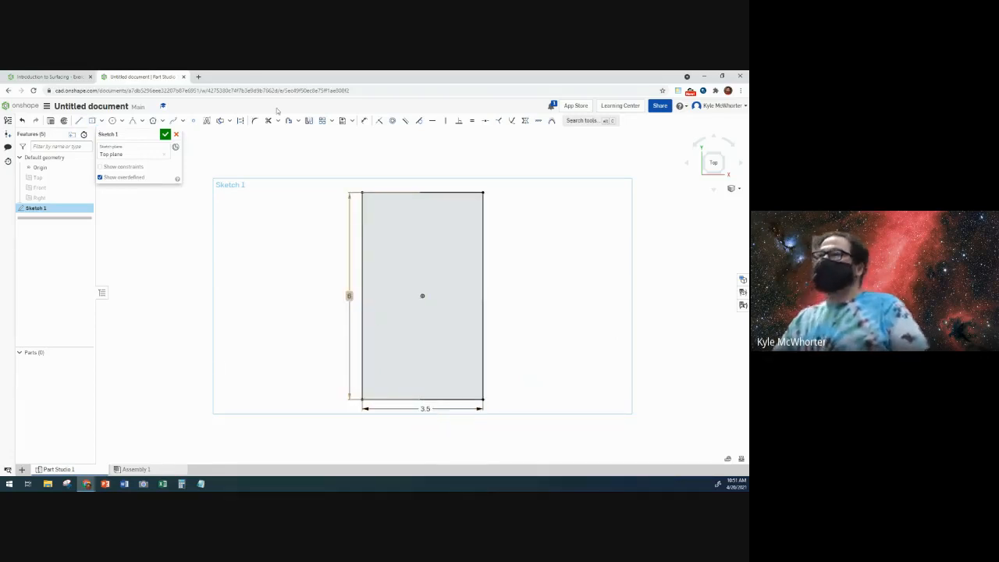
Check the exercise instructions and sketch a conic from the rectangle's left edge to its top edge near their shared corner, with a Rho of 0.5.
{"action": "left_click", "coordinate": [62, 77]}
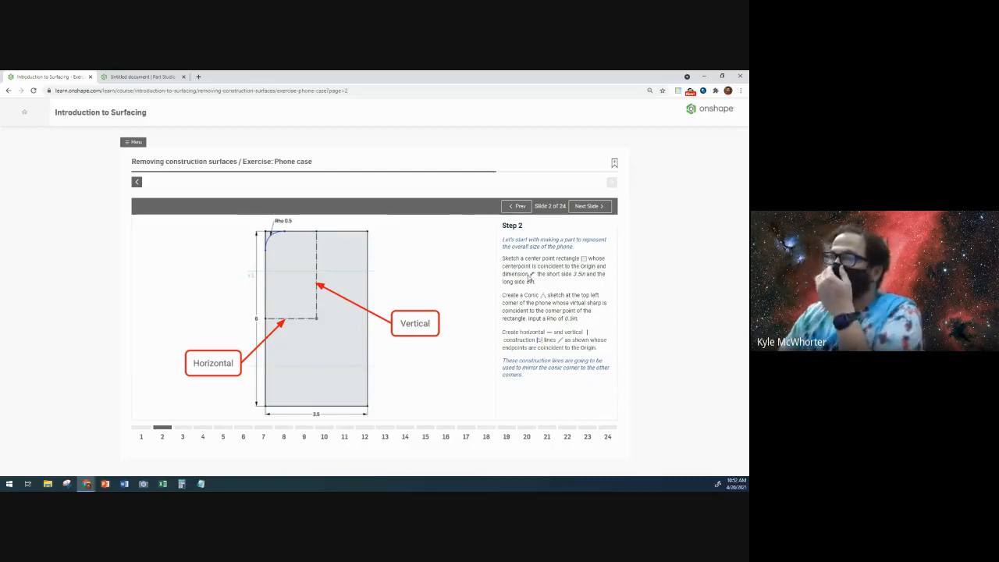
{"action": "left_click", "coordinate": [169, 79]}
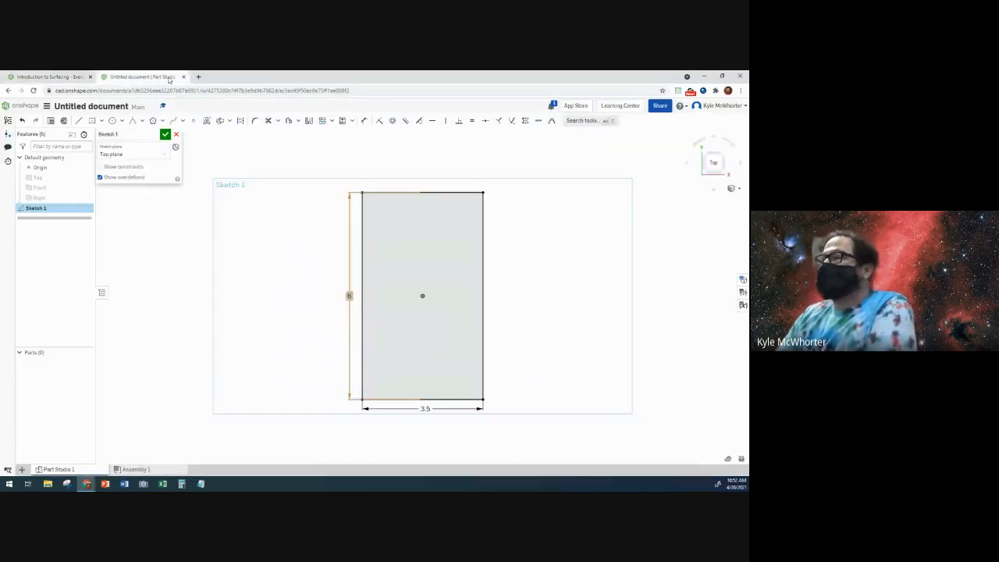
{"action": "scroll", "coordinate": [356, 178], "scroll_direction": "up", "scroll_amount": 5}
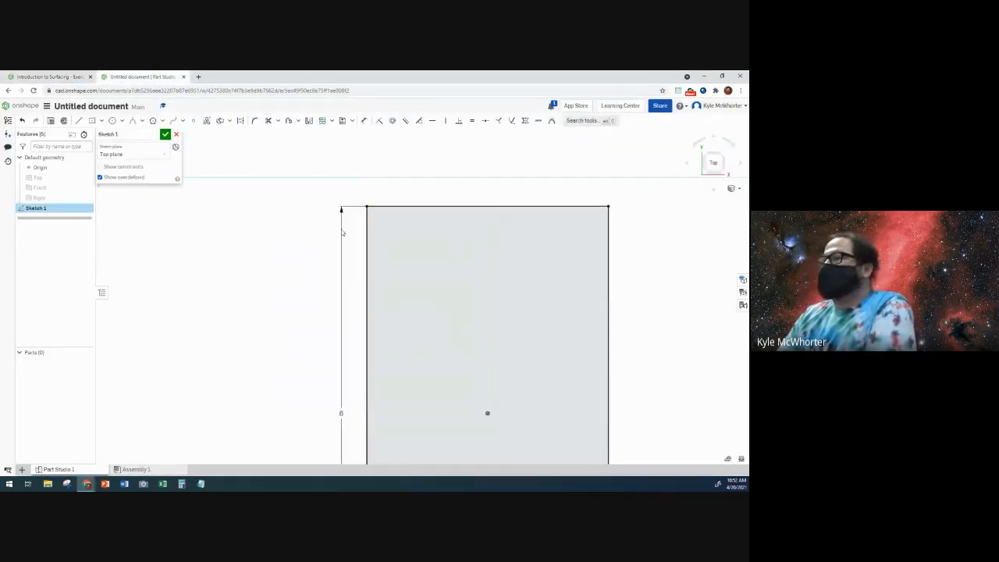
{"action": "left_click", "coordinate": [134, 122]}
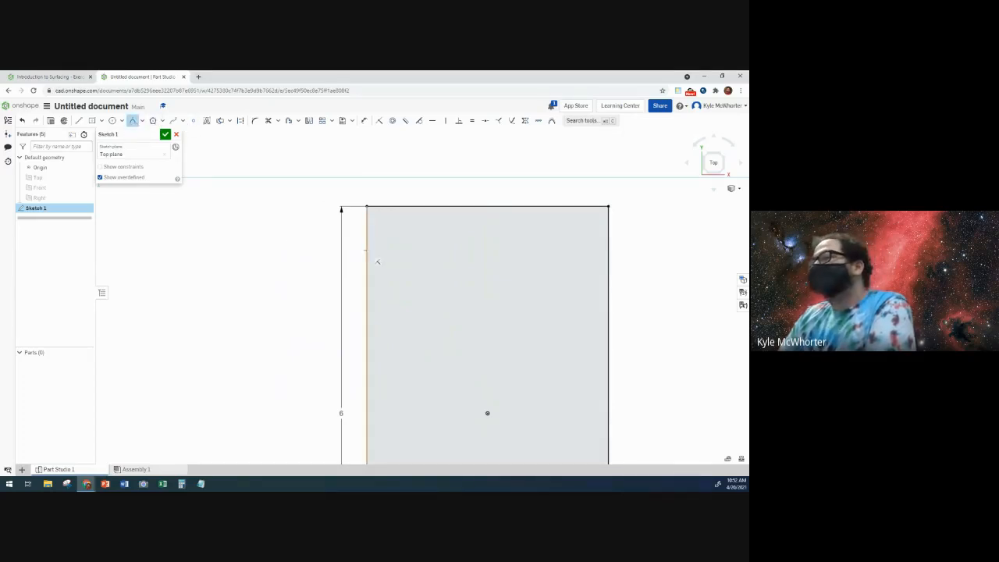
{"action": "left_click", "coordinate": [367, 249]}
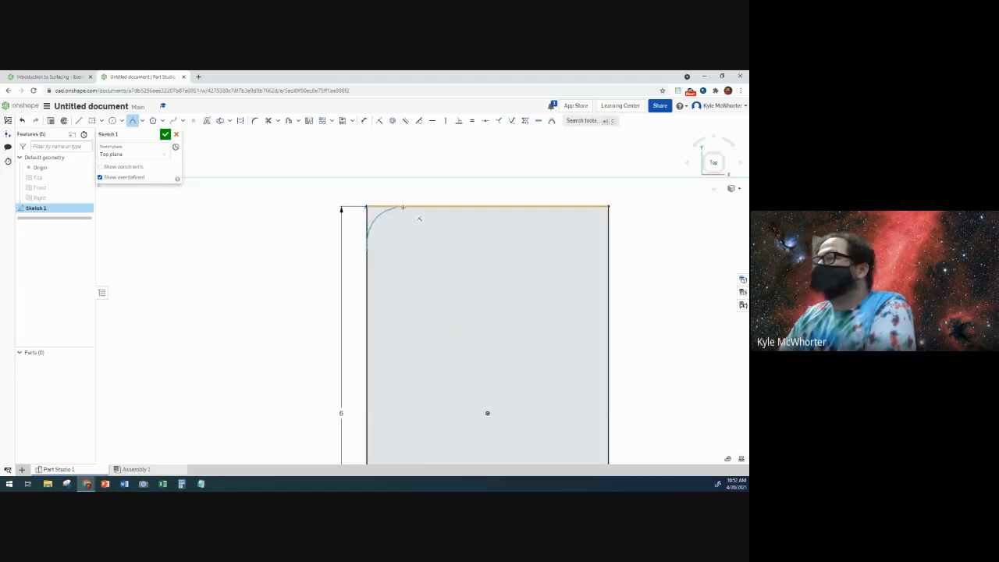
{"action": "left_click", "coordinate": [408, 207]}
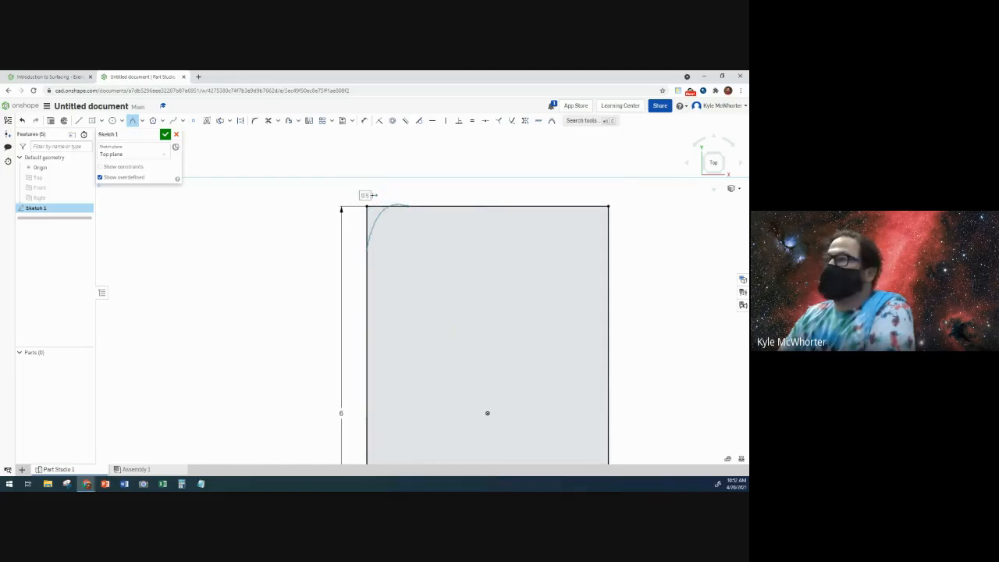
{"action": "left_click", "coordinate": [352, 193]}
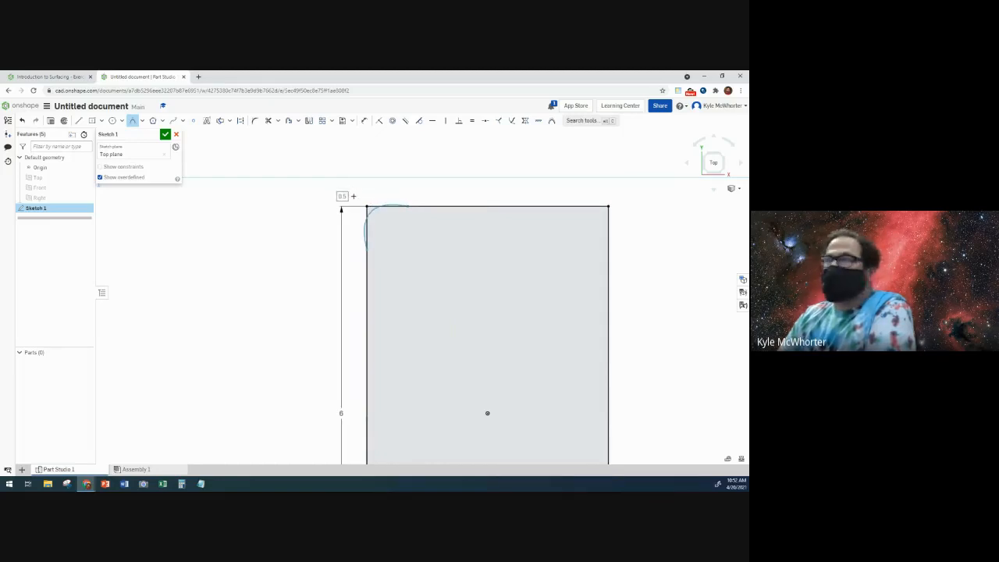
{"action": "double_click", "coordinate": [343, 196]}
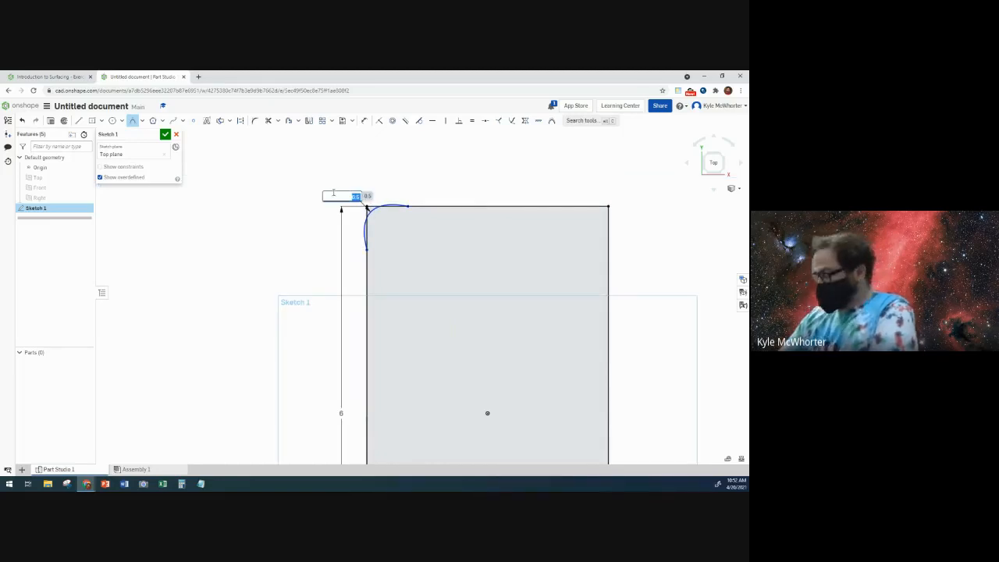
{"action": "key", "text": "Return"}
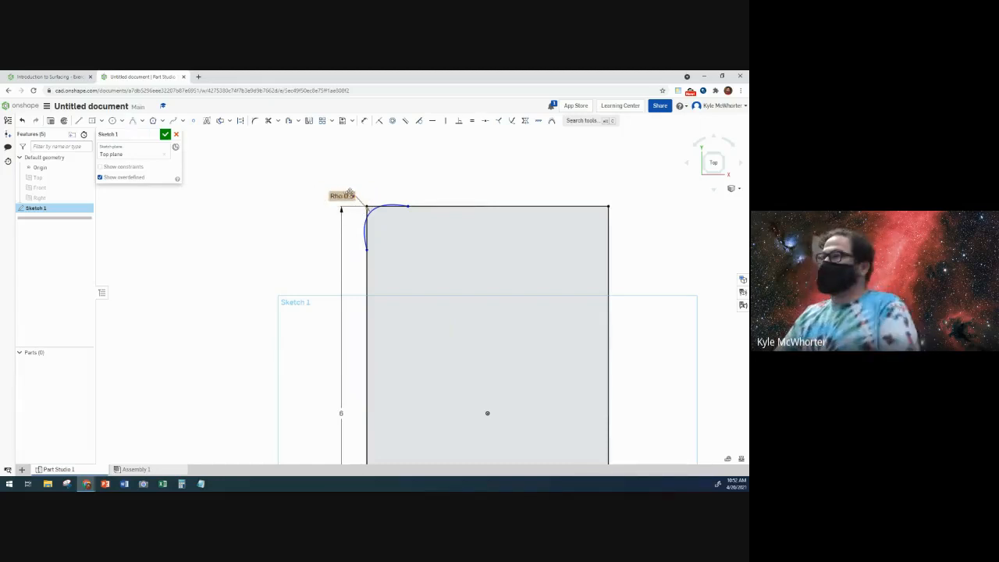
Make the conic's virtual sharp coincident with the rectangle's upper-left corner and place the Rho label inside the rectangle.
{"action": "left_click_drag", "start_coordinate": [355, 185], "coordinate": [394, 243]}
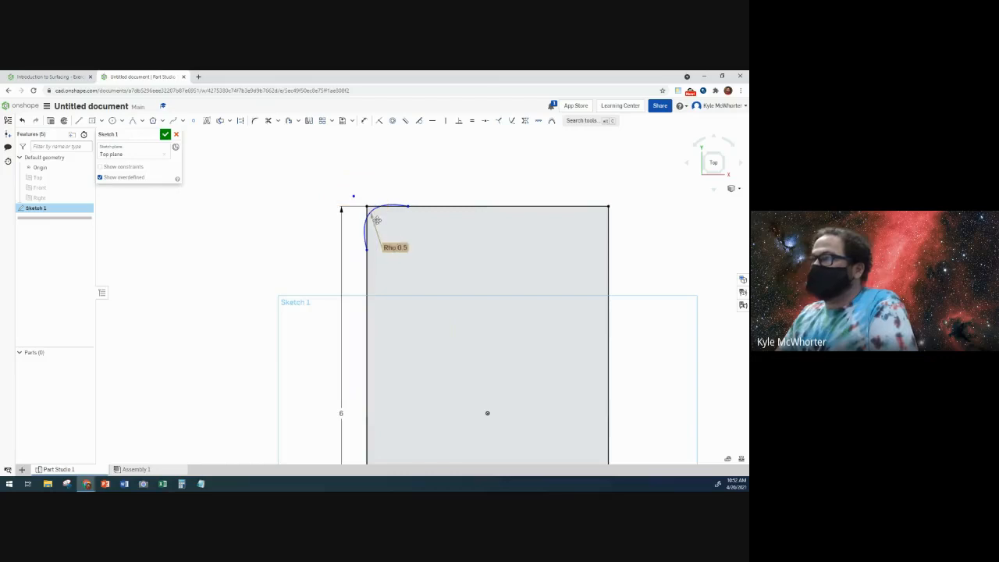
{"action": "left_click_drag", "start_coordinate": [354, 196], "coordinate": [367, 208]}
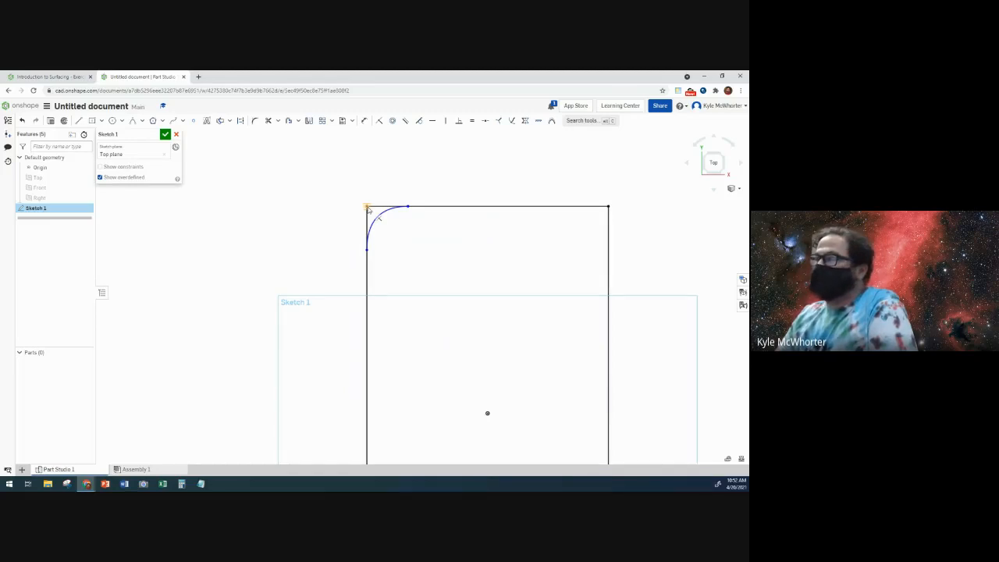
{"action": "left_click_drag", "start_coordinate": [367, 208], "coordinate": [368, 208]}
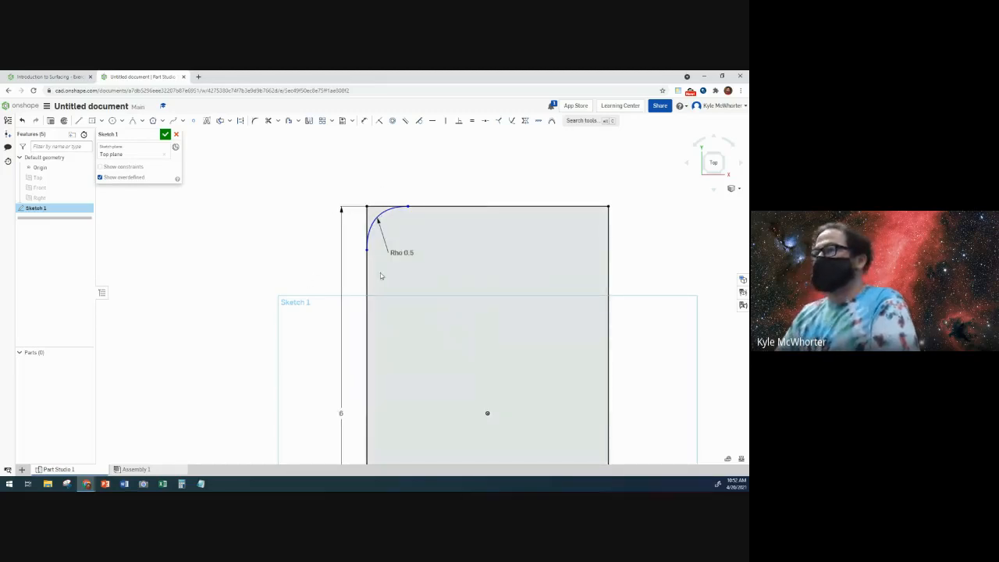
{"action": "left_click_drag", "start_coordinate": [399, 257], "coordinate": [408, 240]}
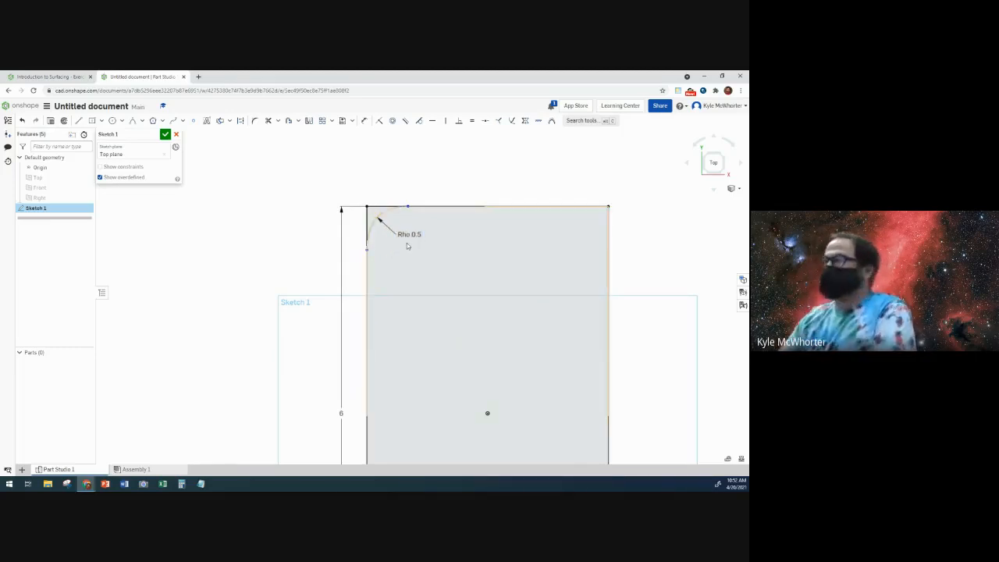
Check the exercise instructions and sketch a horizontal construction line between the origin and the rectangle's left edge.
{"action": "left_click", "coordinate": [48, 76]}
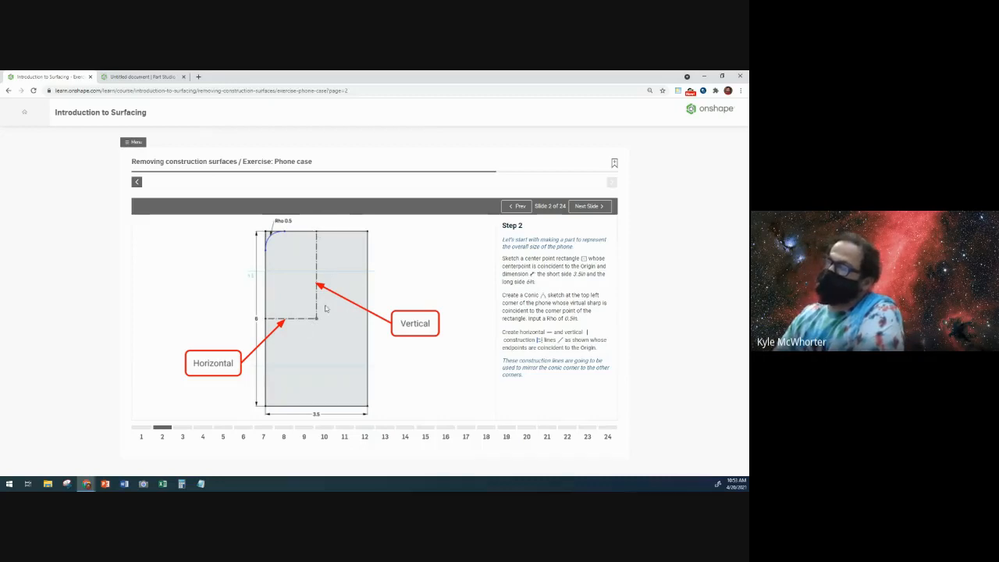
{"action": "left_click", "coordinate": [172, 78]}
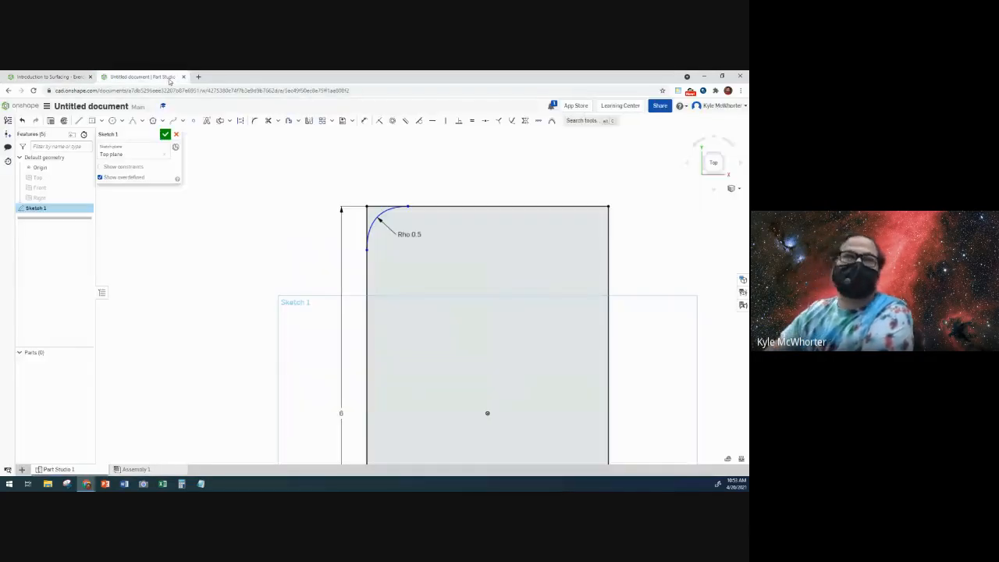
{"action": "left_click", "coordinate": [79, 121]}
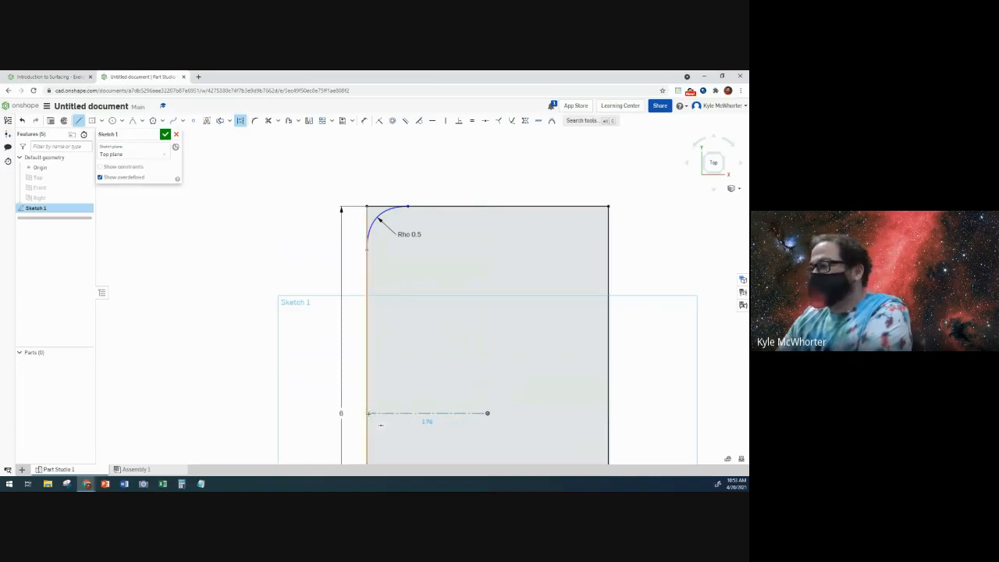
{"action": "left_click", "coordinate": [367, 413]}
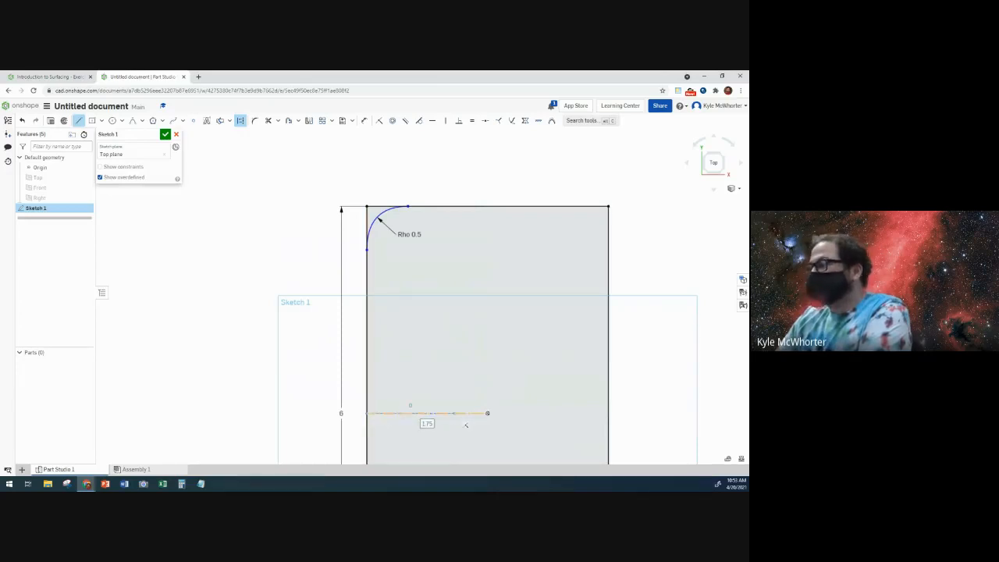
{"action": "key", "text": "Escape"}
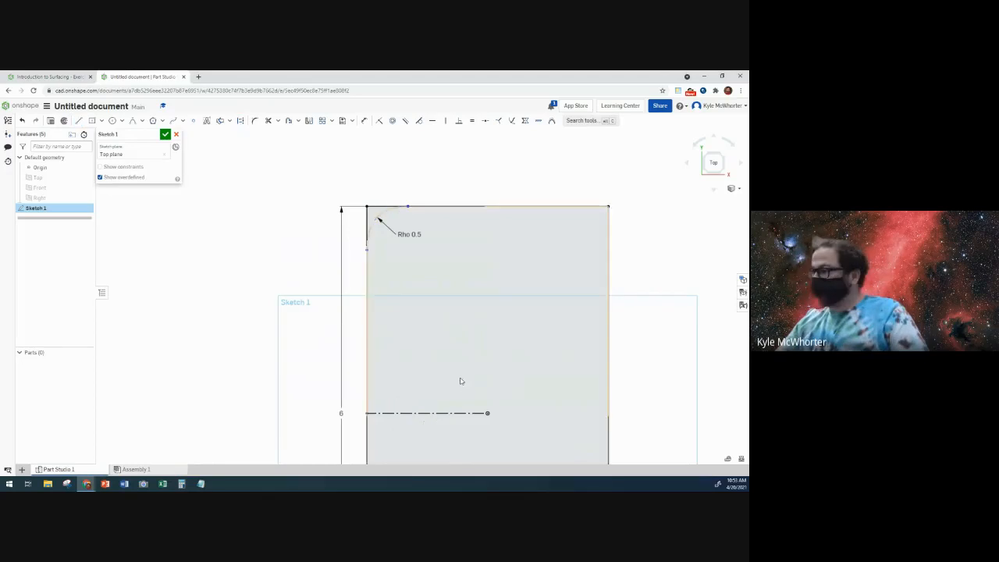
Sketch a vertical construction line from the origin up to the rectangle's top edge.
{"action": "left_click", "coordinate": [78, 120]}
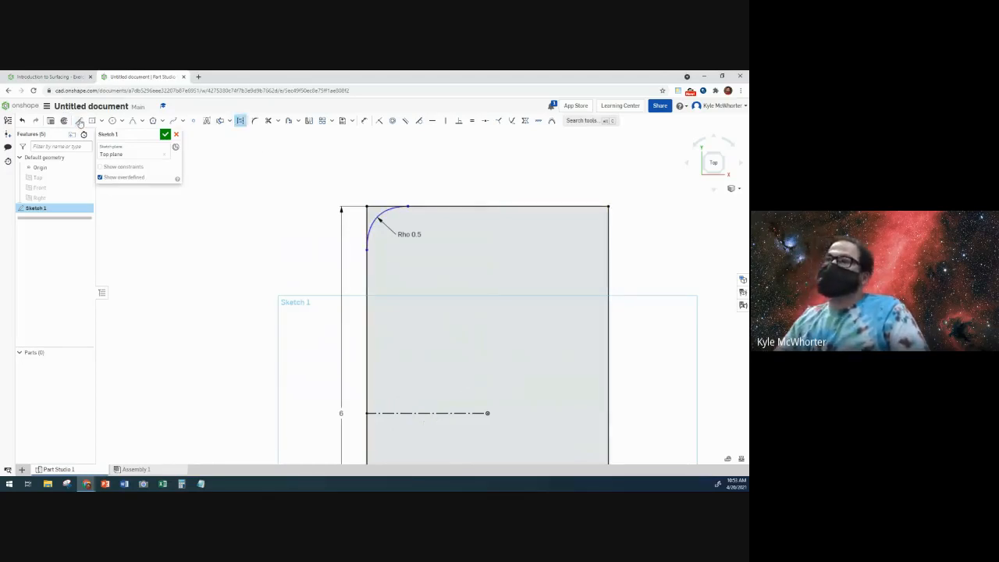
{"action": "left_click", "coordinate": [487, 413]}
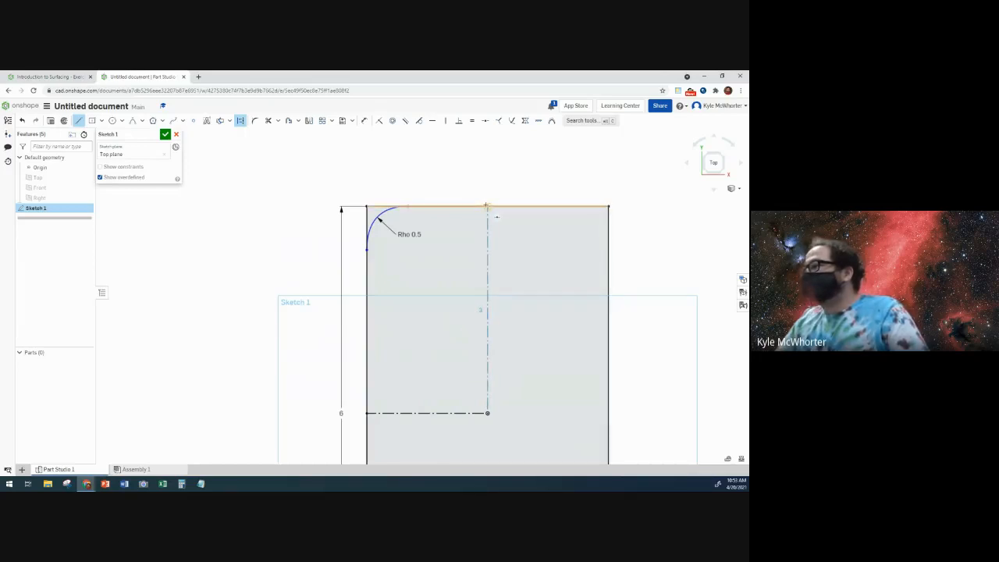
{"action": "left_click", "coordinate": [487, 206]}
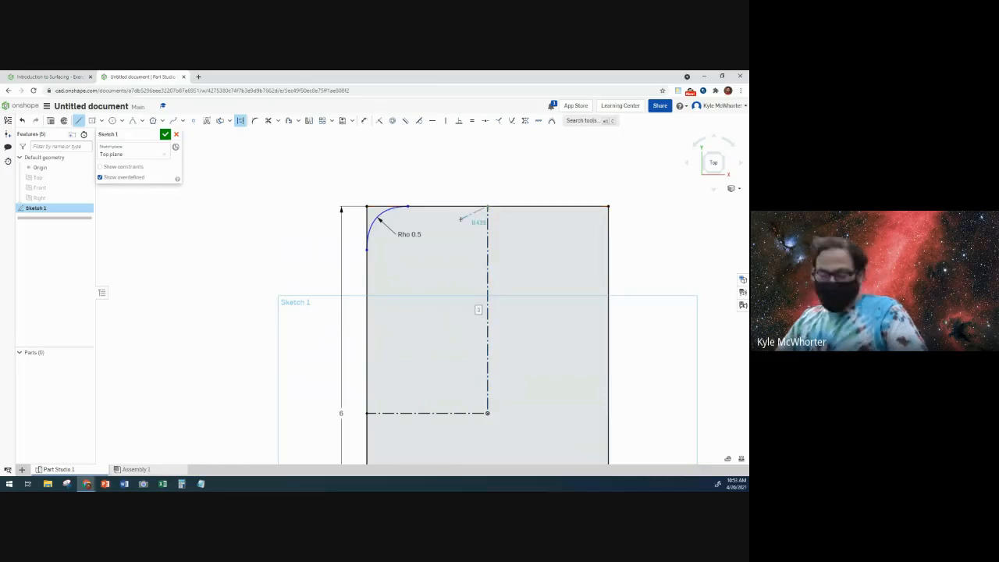
{"action": "key", "text": "Escape"}
{"action": "scroll", "coordinate": [208, 292], "scroll_direction": "down", "scroll_amount": 2}
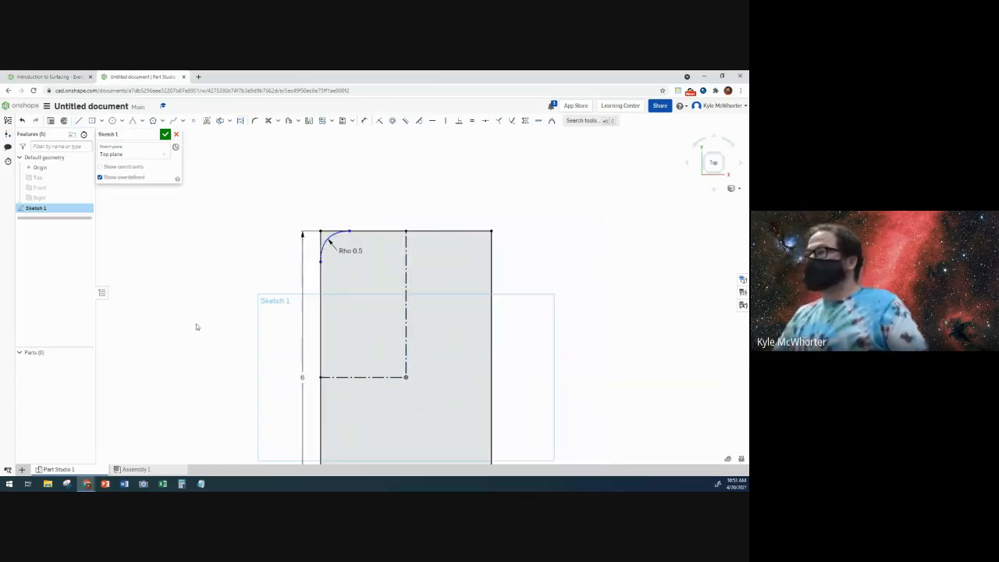
{"action": "middle_click_drag", "start_coordinate": [201, 376], "coordinate": [218, 302]}
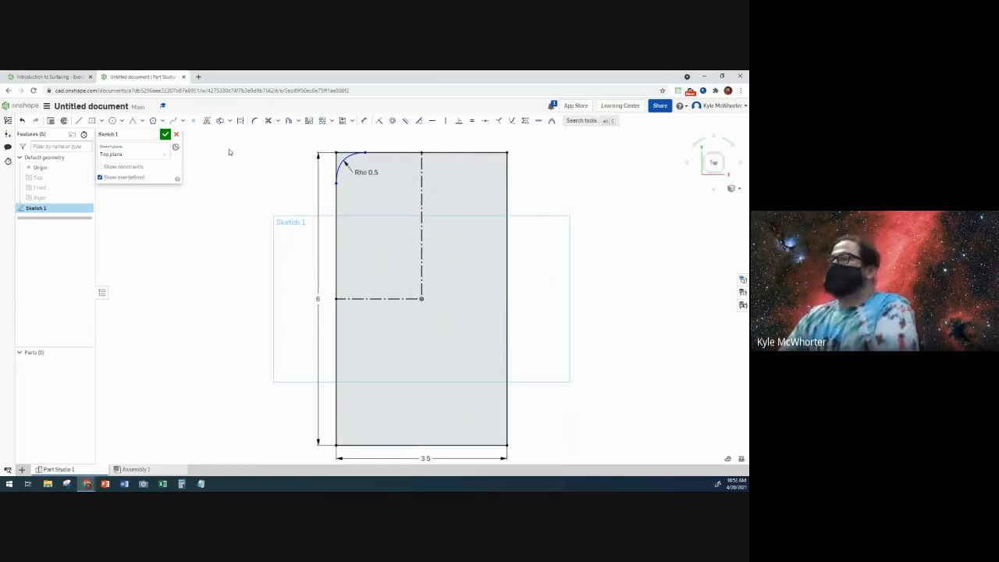
Advance the exercise to Step 3 and read its instructions for mirroring, trimming and constraining the corner conics.
{"action": "left_click", "coordinate": [50, 77]}
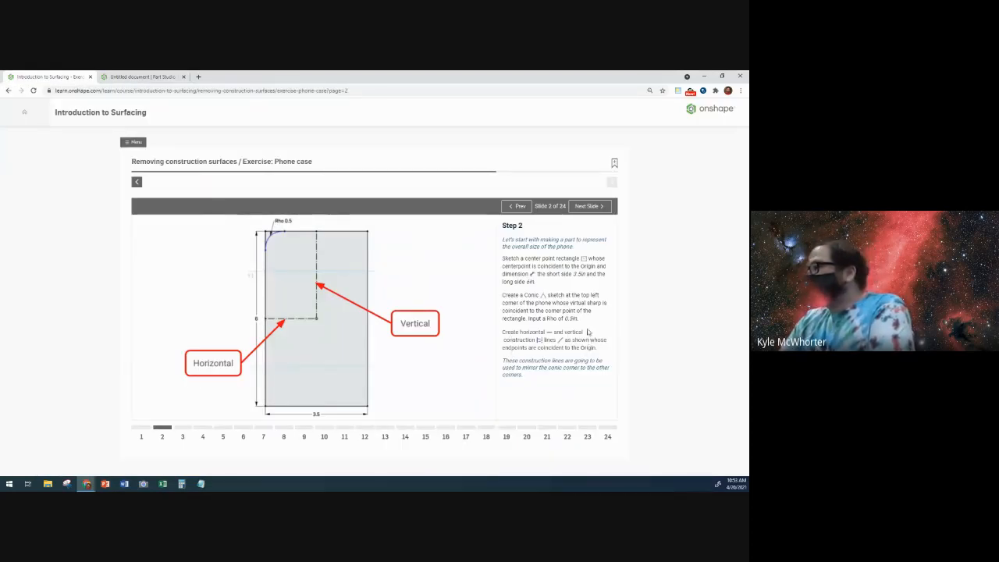
{"action": "left_click", "coordinate": [598, 206]}
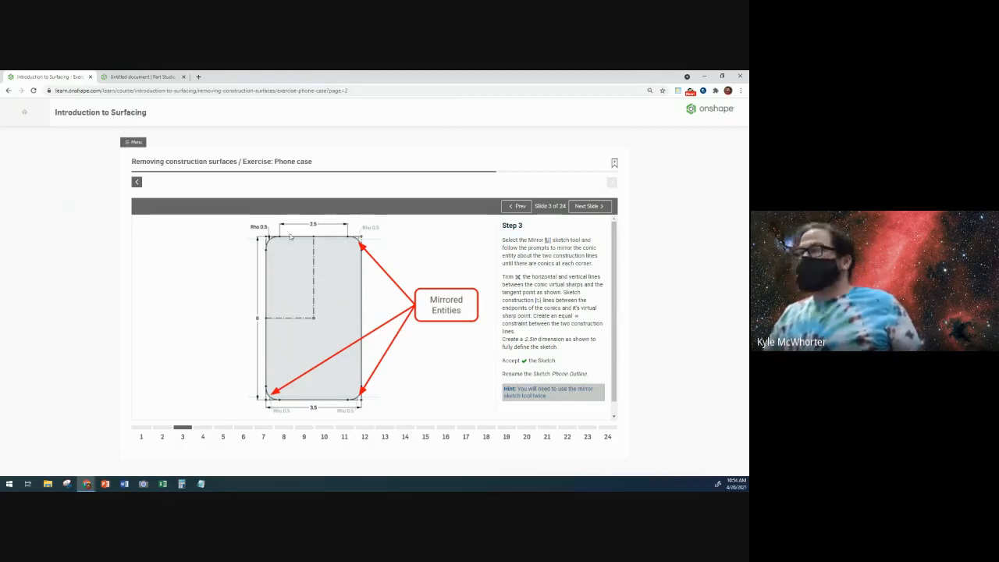
{"action": "left_click", "coordinate": [165, 78]}
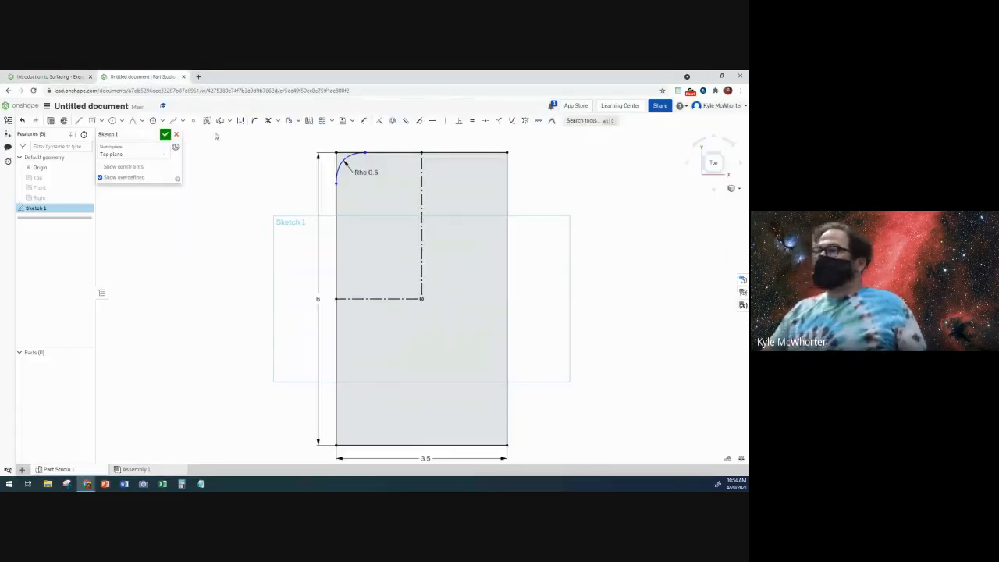
Trim the rectangle's top and left edges between the conic's endpoints and its virtual sharp at the upper-left corner.
{"action": "left_click", "coordinate": [268, 120]}
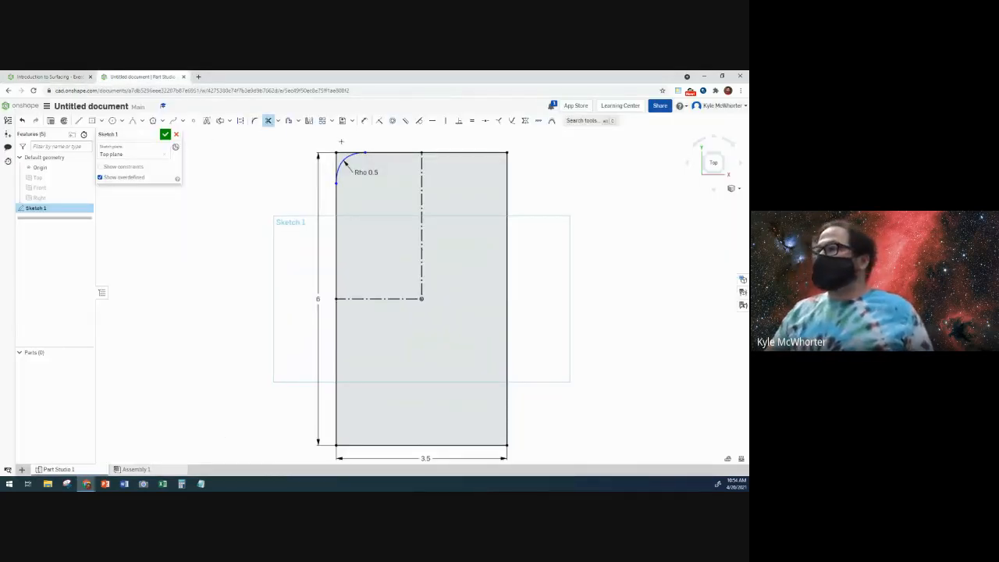
{"action": "scroll", "coordinate": [343, 146], "scroll_direction": "up", "scroll_amount": 2}
{"action": "scroll", "coordinate": [344, 147], "scroll_direction": "up", "scroll_amount": 3}
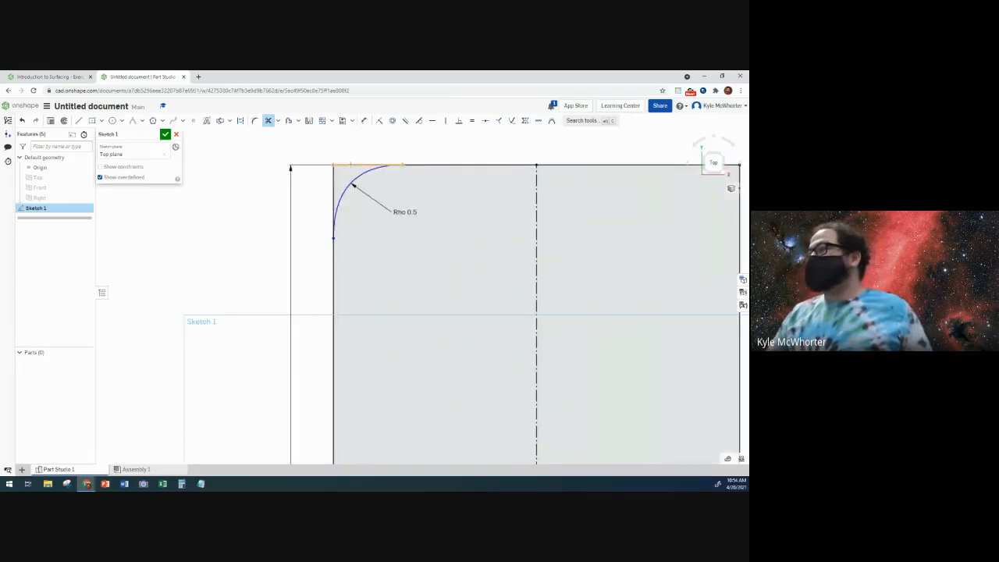
{"action": "left_click", "coordinate": [350, 165]}
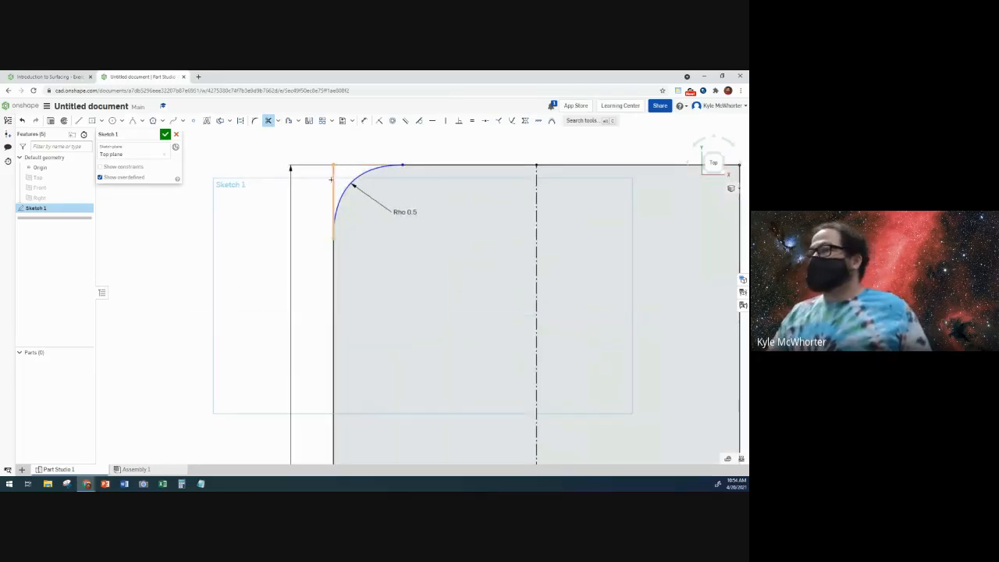
{"action": "left_click", "coordinate": [333, 180]}
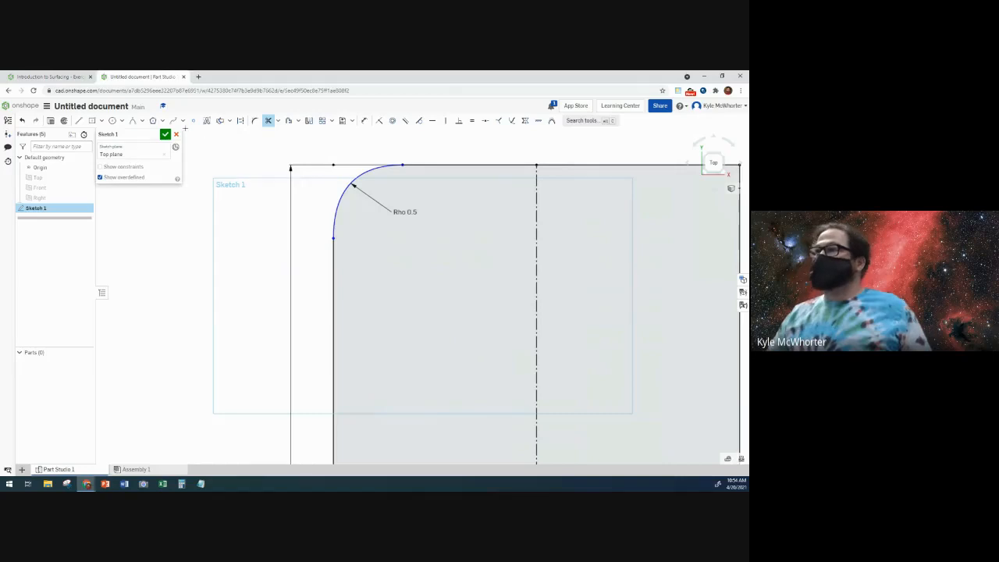
Sketch vertical and horizontal construction lines joining the conic's two endpoints to its virtual sharp.
{"action": "left_click", "coordinate": [78, 120]}
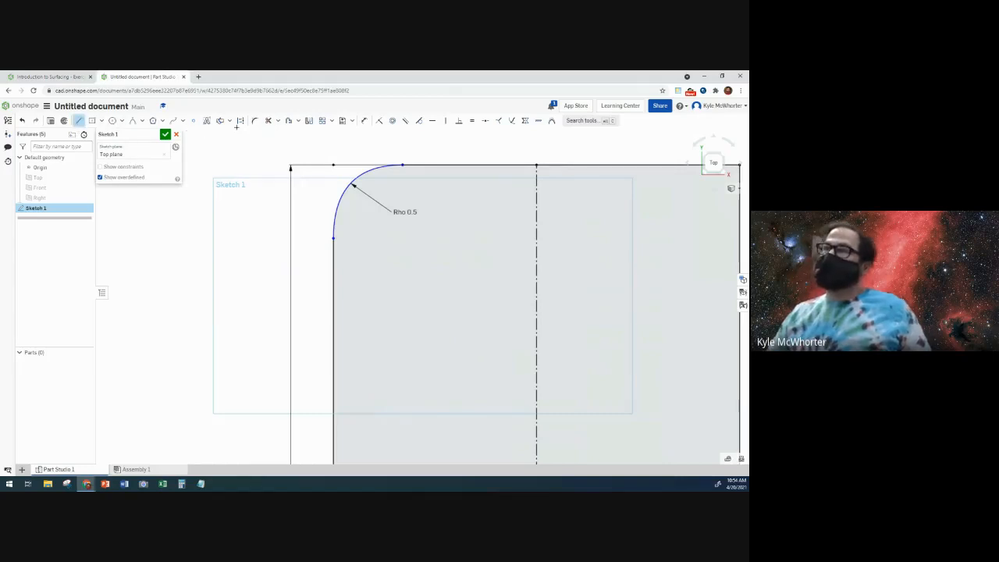
{"action": "left_click", "coordinate": [240, 120]}
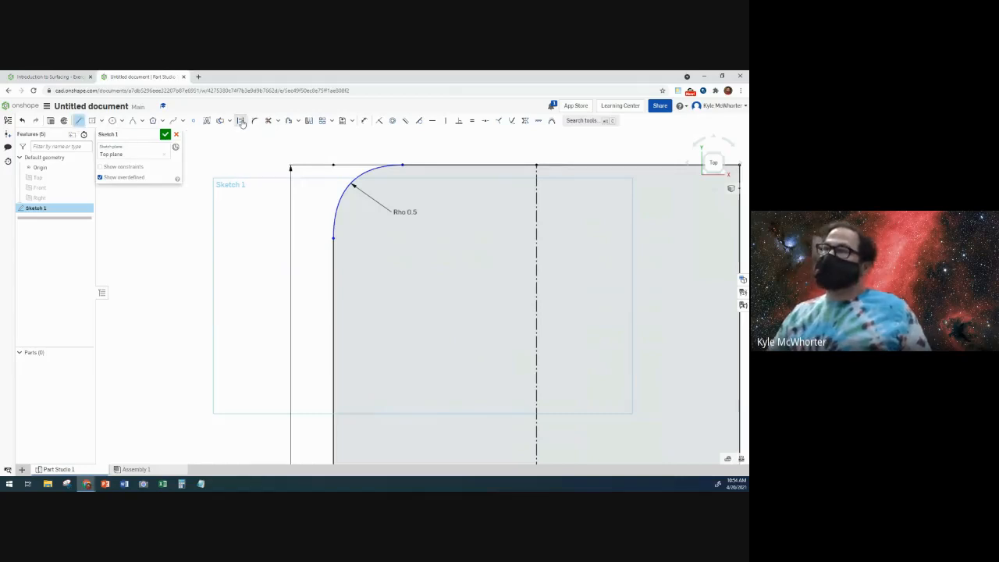
{"action": "left_click", "coordinate": [334, 238]}
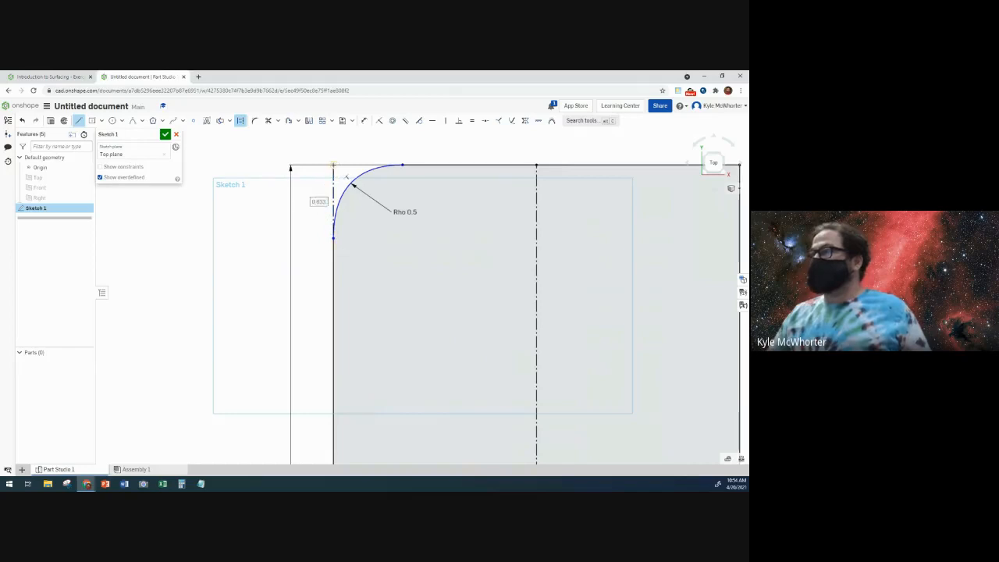
{"action": "left_click", "coordinate": [333, 165]}
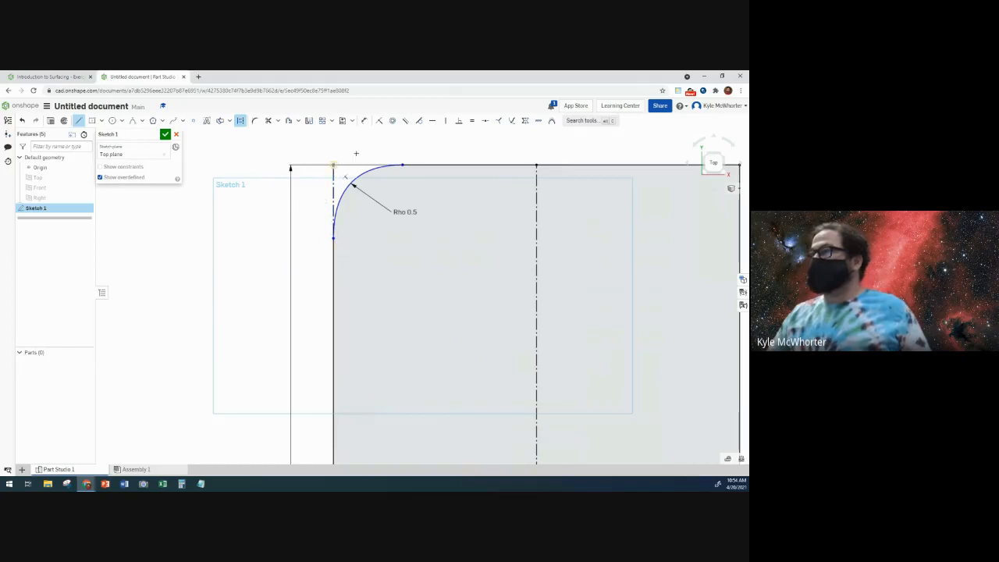
{"action": "left_click", "coordinate": [402, 165]}
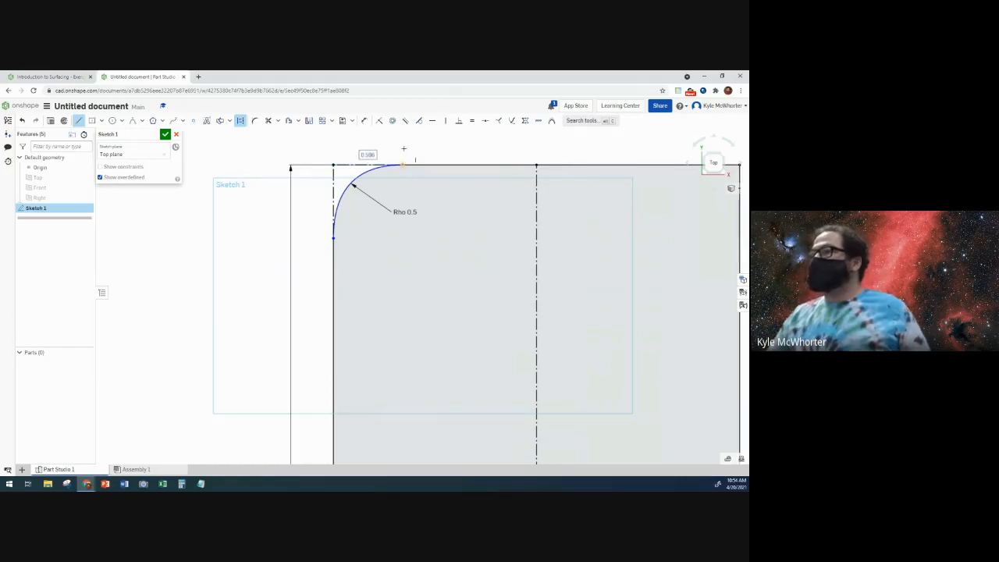
{"action": "key", "text": "Escape"}
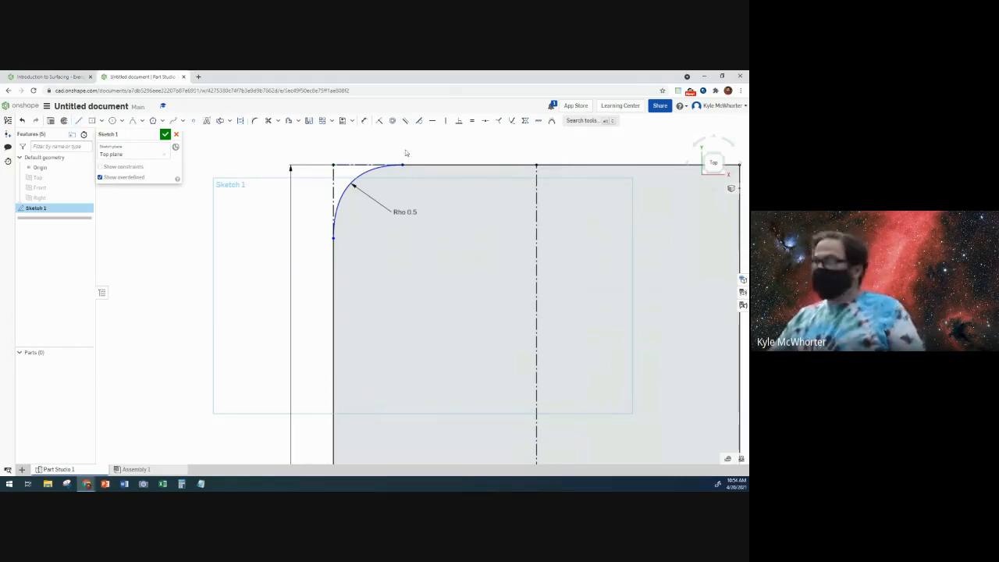
Make the two corner construction lines equal in length and pull the conic's lower endpoint slightly closer to the corner.
{"action": "left_click", "coordinate": [351, 167]}
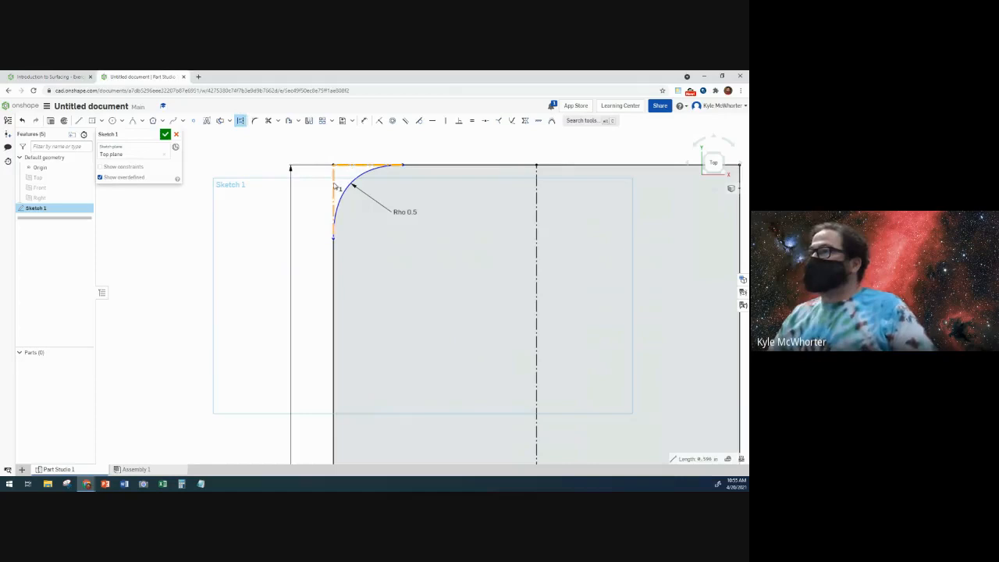
{"action": "left_click", "coordinate": [334, 187]}
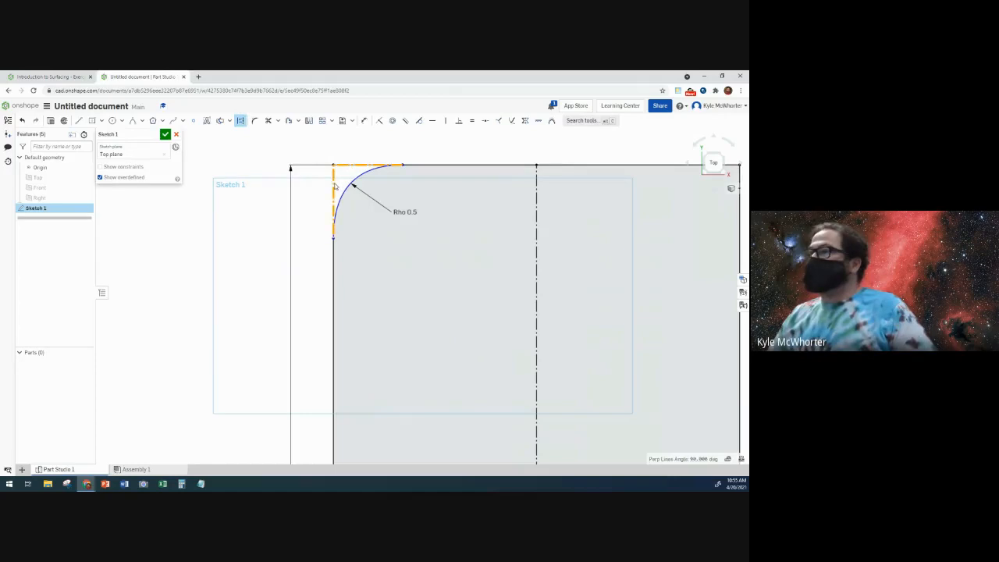
{"action": "left_click", "coordinate": [473, 123]}
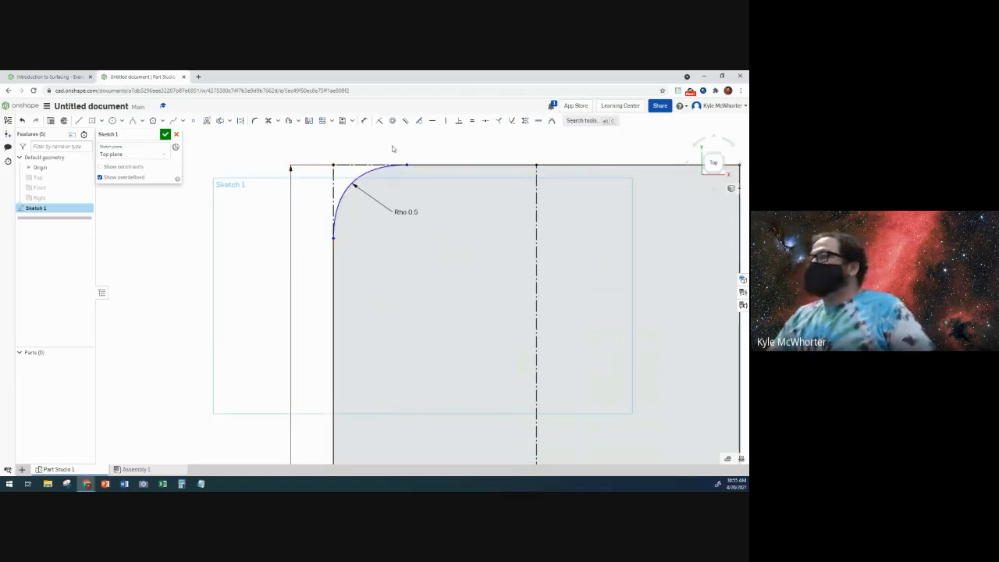
{"action": "scroll", "coordinate": [392, 149], "scroll_direction": "down", "scroll_amount": 3}
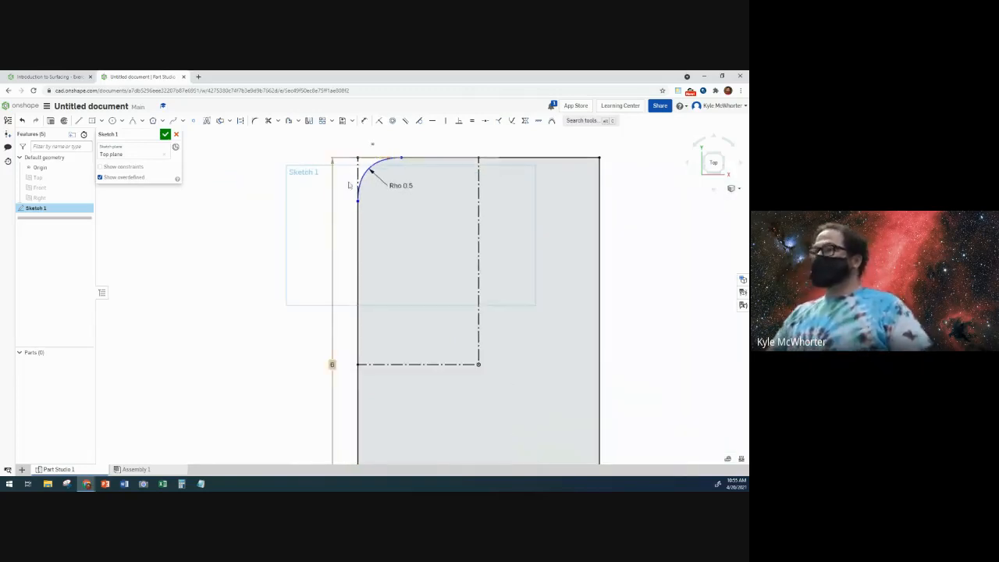
{"action": "left_click", "coordinate": [388, 161]}
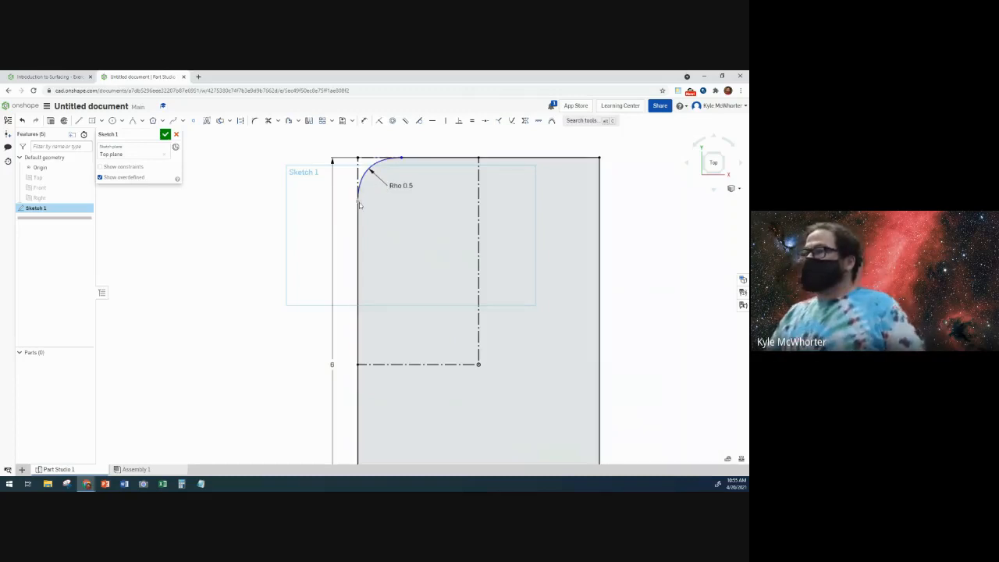
{"action": "mouse_move", "coordinate": [358, 202]}
{"action": "left_mouse_down"}
{"action": "mouse_move", "coordinate": [347, 233]}
{"action": "mouse_move", "coordinate": [370, 196]}
{"action": "mouse_move", "coordinate": [349, 259]}
{"action": "mouse_move", "coordinate": [361, 198]}
{"action": "left_mouse_up"}
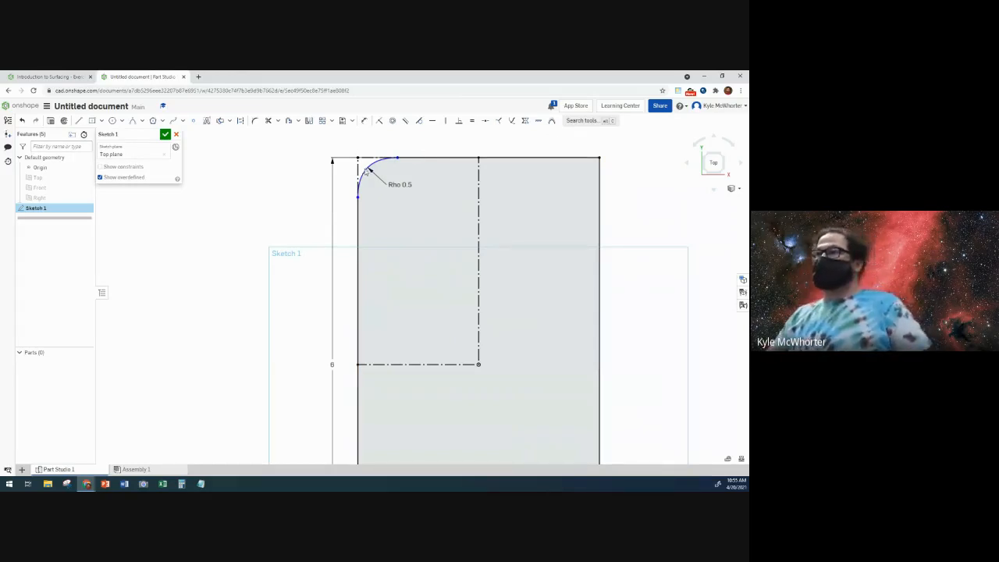
Mirror the upper-left conic about the vertical construction line to the upper-right corner.
{"action": "left_click", "coordinate": [309, 122]}
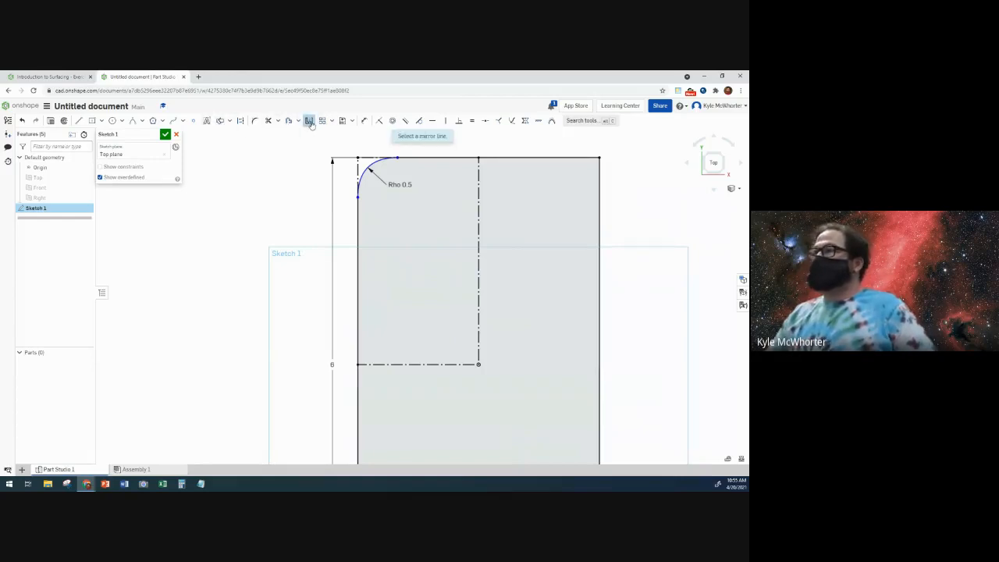
{"action": "left_click", "coordinate": [478, 183]}
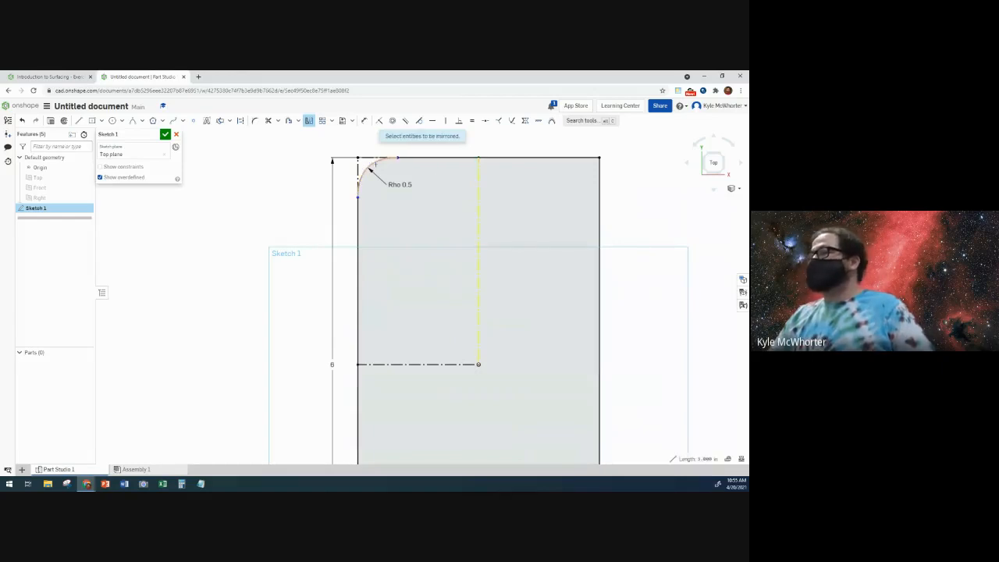
{"action": "left_click", "coordinate": [371, 167]}
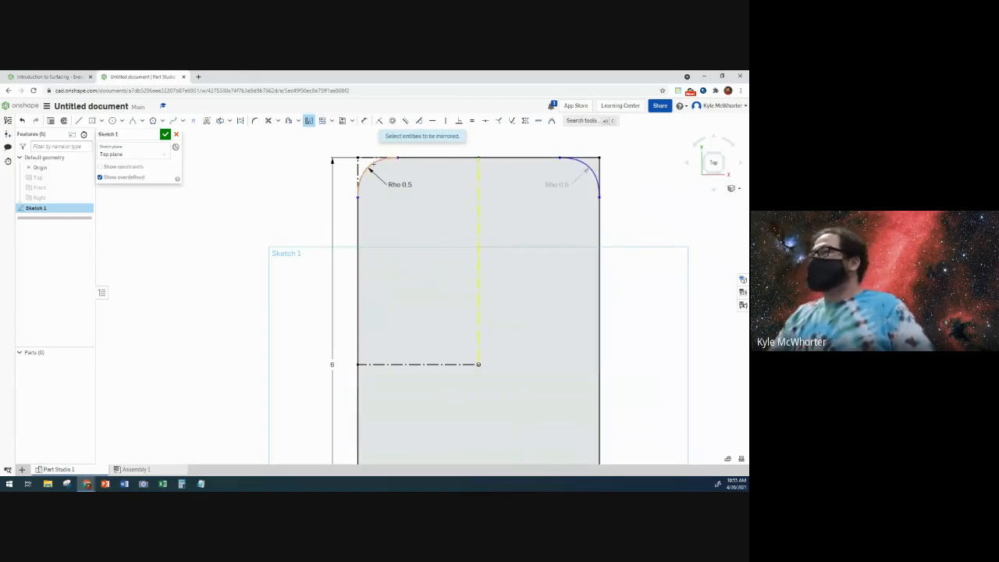
{"action": "left_click", "coordinate": [309, 122]}
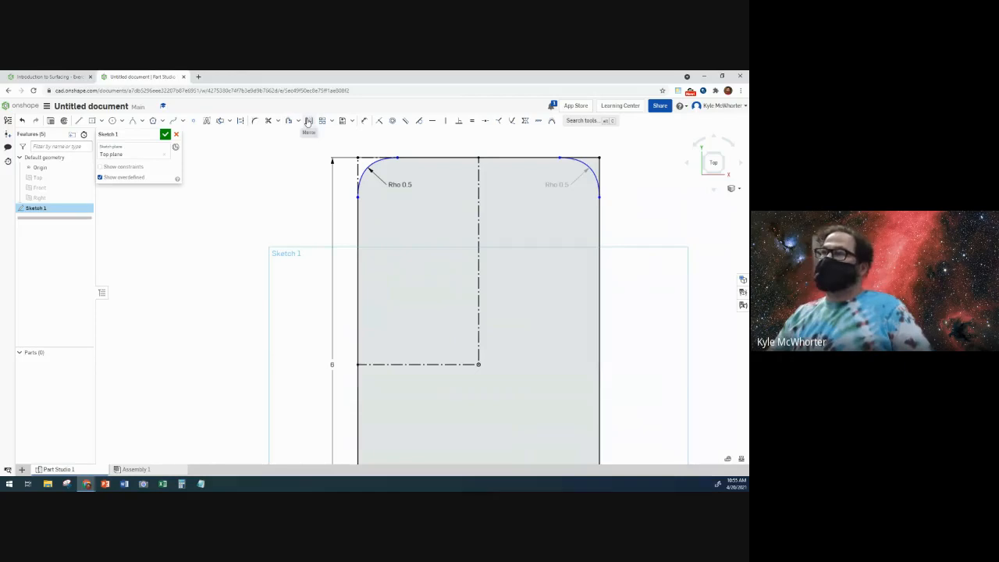
Mirror both upper corner conics about the horizontal construction line to the rectangle's lower corners.
{"action": "left_click", "coordinate": [309, 122]}
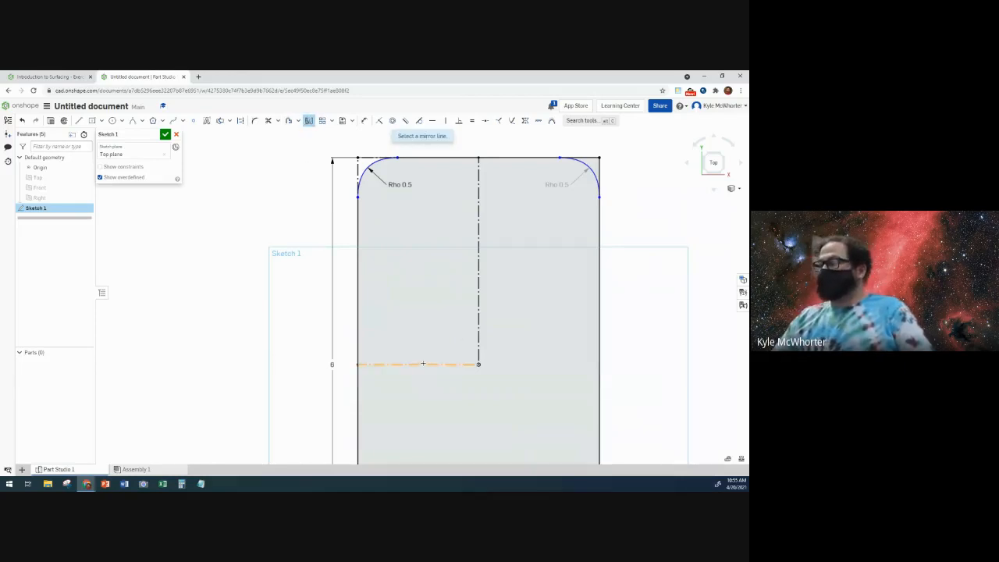
{"action": "left_click", "coordinate": [423, 364]}
{"action": "scroll", "coordinate": [423, 345], "scroll_direction": "down", "scroll_amount": 5}
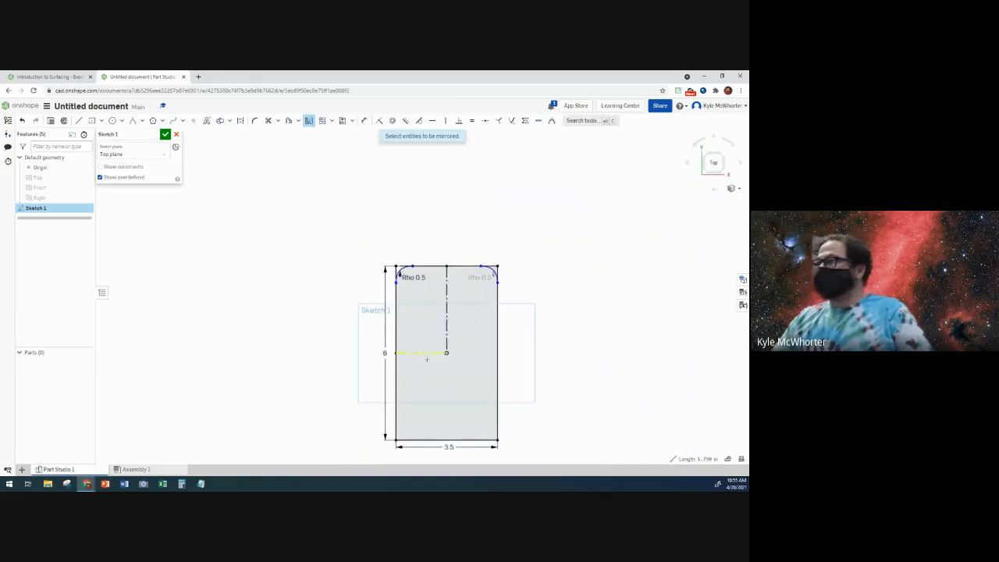
{"action": "mouse_move", "coordinate": [522, 352]}
{"action": "middle_mouse_down"}
{"action": "mouse_move", "coordinate": [504, 276]}
{"action": "mouse_move", "coordinate": [491, 268]}
{"action": "middle_mouse_up"}
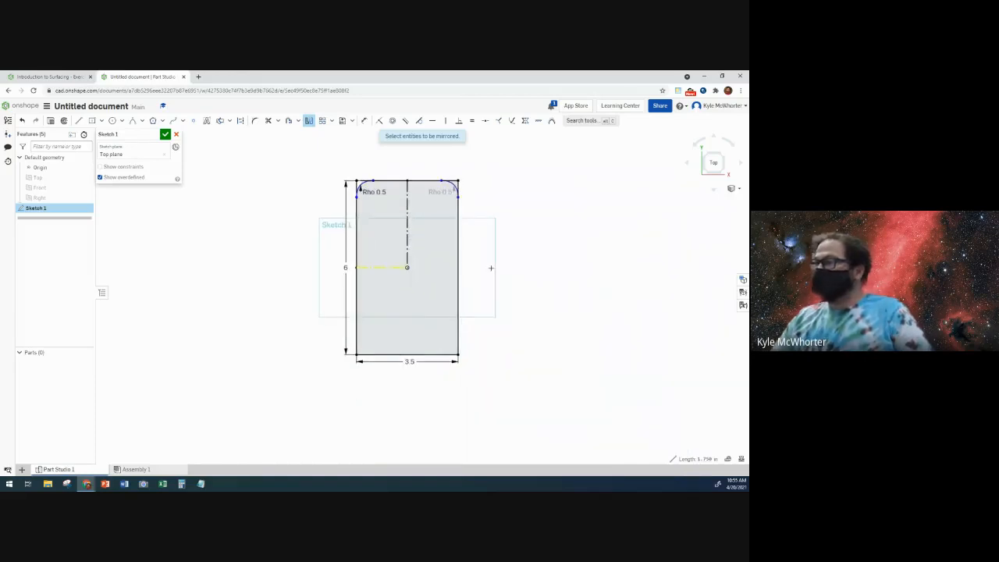
{"action": "left_click", "coordinate": [361, 182]}
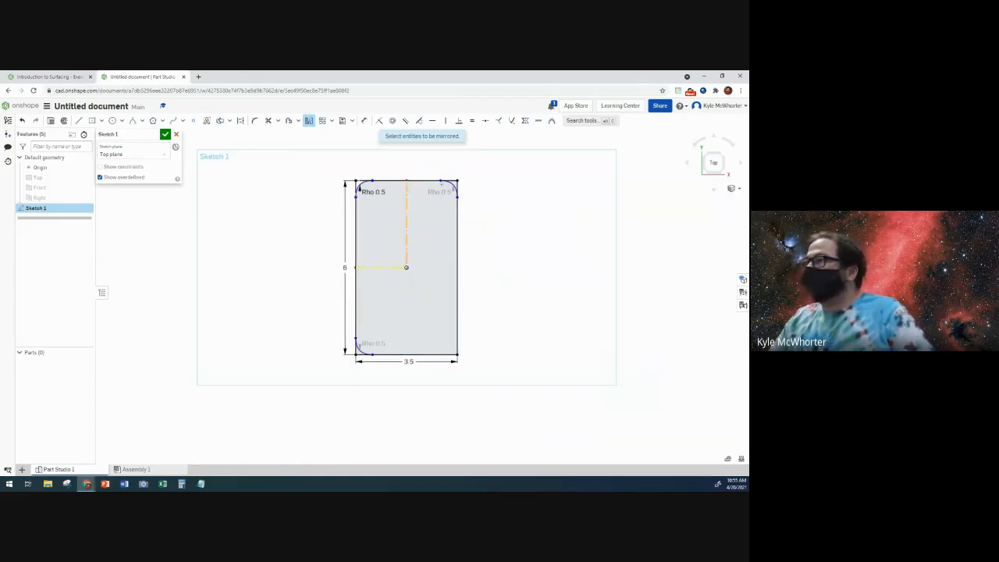
{"action": "left_click", "coordinate": [452, 186]}
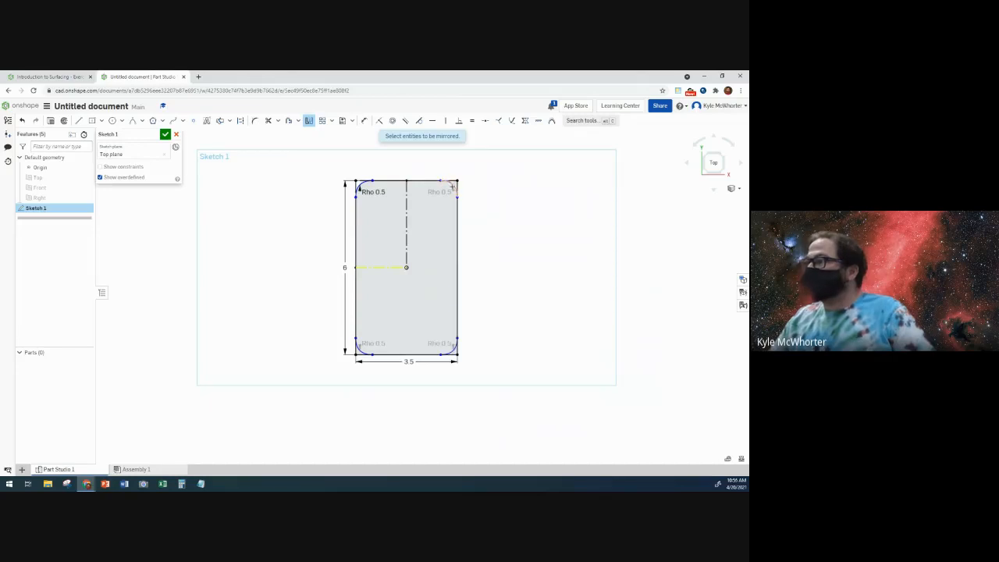
{"action": "left_click", "coordinate": [309, 120]}
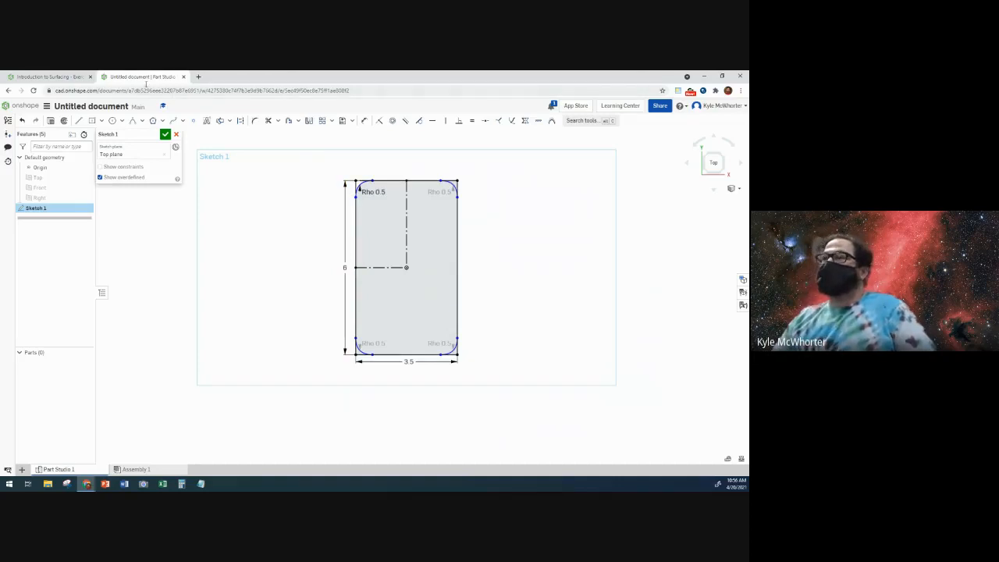
Dimension the distance between the two upper conics' endpoints on the top edge to 2.5 in, placing the dimension just above the outline.
{"action": "left_click", "coordinate": [49, 77]}
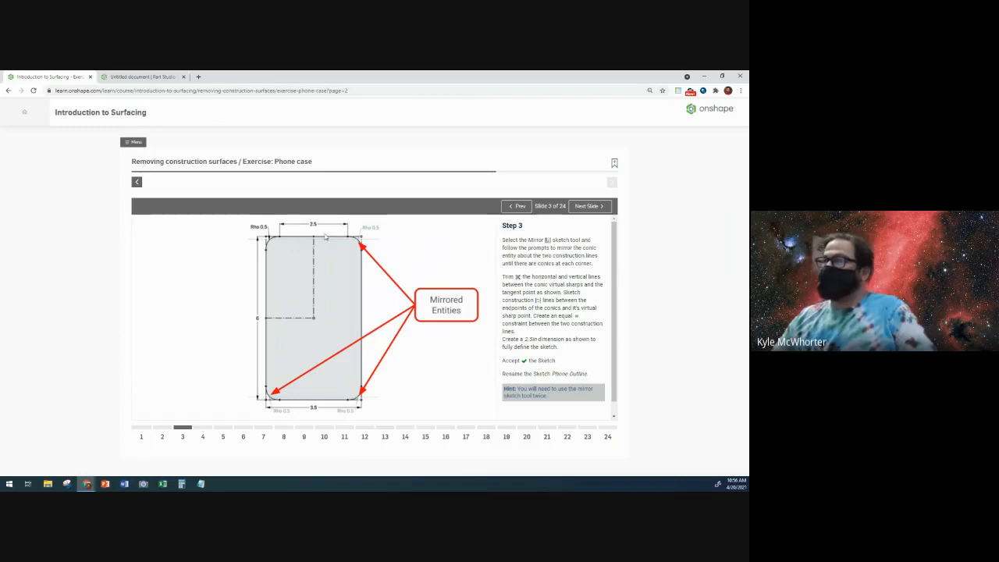
{"action": "left_click", "coordinate": [147, 79]}
{"action": "left_click", "coordinate": [364, 120]}
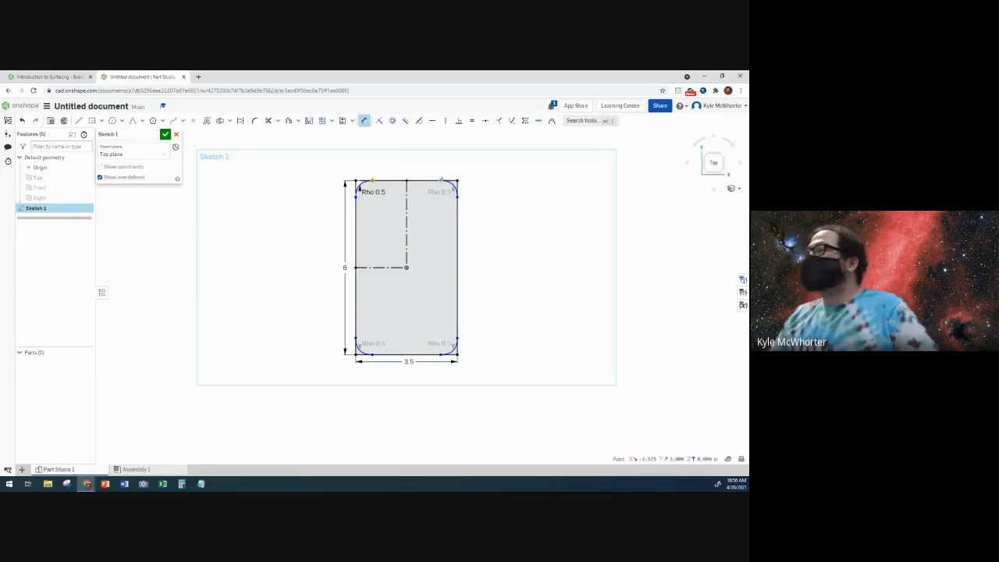
{"action": "left_click", "coordinate": [439, 180]}
{"action": "left_click_drag", "start_coordinate": [412, 161], "coordinate": [406, 158]}
{"action": "double_click", "coordinate": [406, 158]}
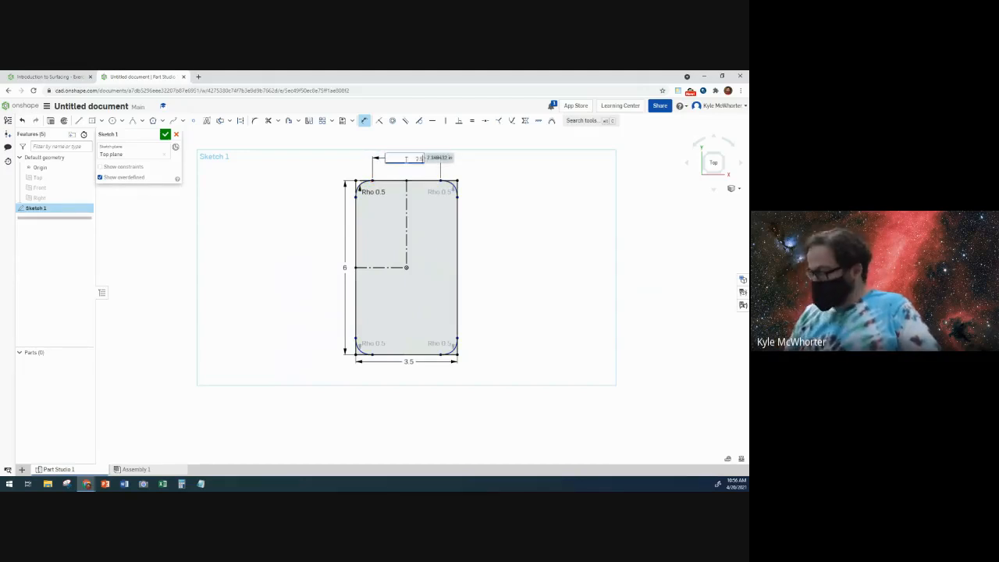
{"action": "type", "text": "2.5"}
{"action": "key", "text": "Return"}
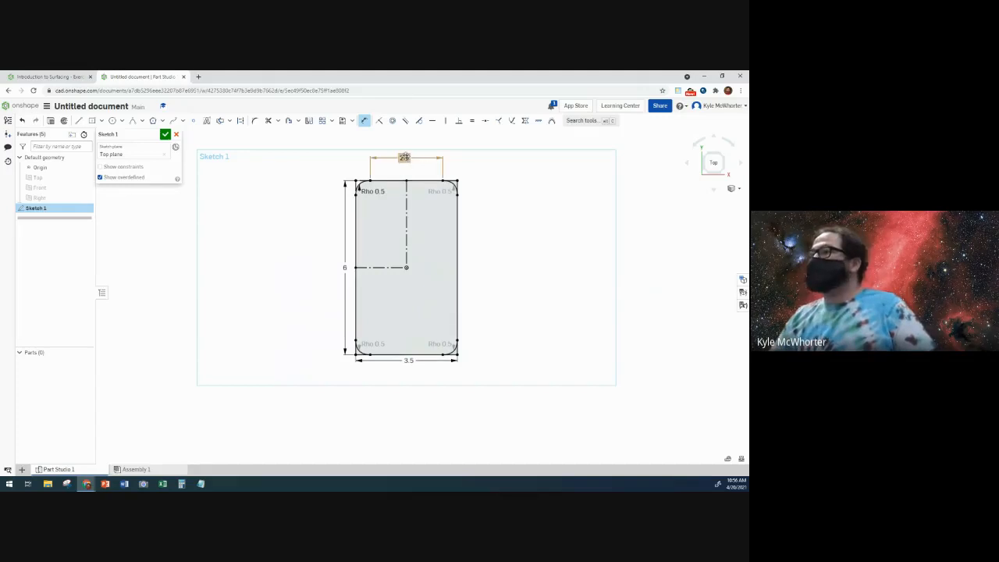
{"action": "left_click_drag", "start_coordinate": [403, 158], "coordinate": [407, 170]}
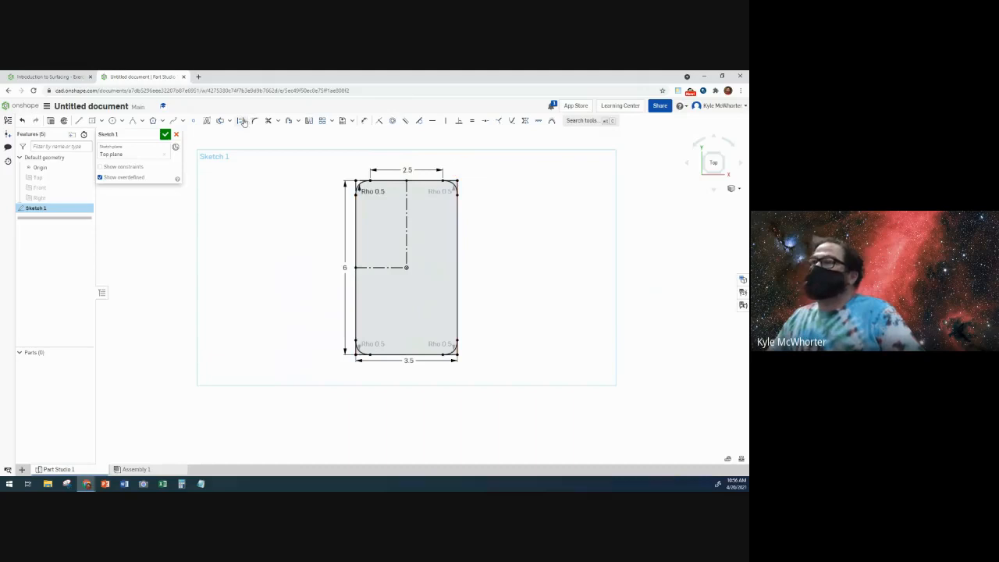
Trim the straight edges outside the conics at the three remaining corners and accept the sketch.
{"action": "left_click", "coordinate": [268, 120]}
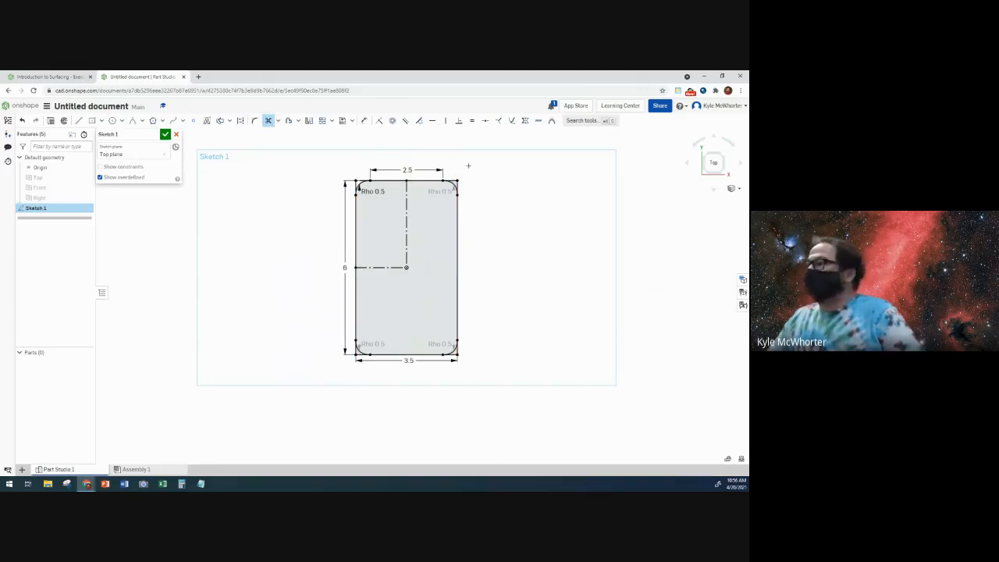
{"action": "scroll", "coordinate": [467, 169], "scroll_direction": "up", "scroll_amount": 5}
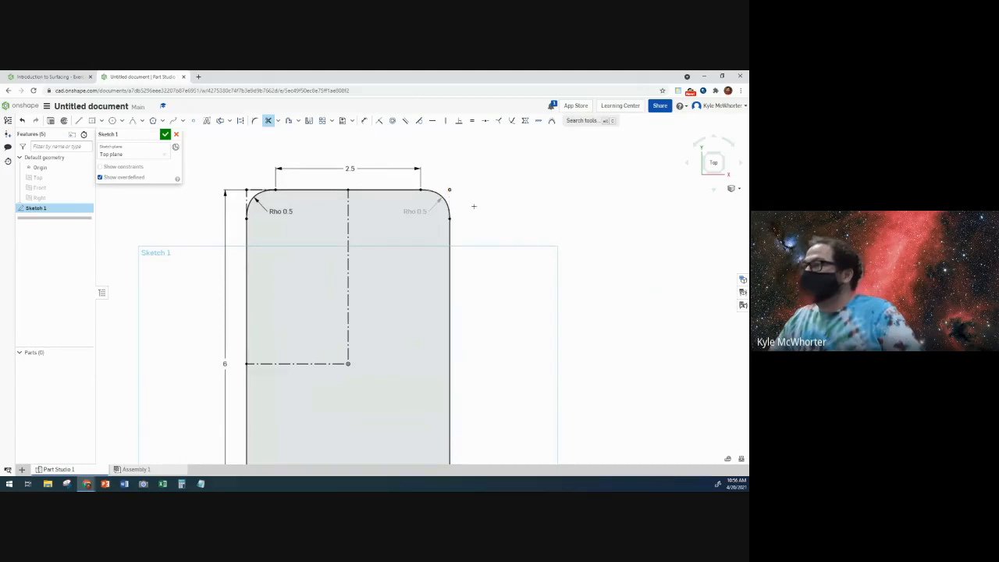
{"action": "scroll", "coordinate": [480, 214], "scroll_direction": "down", "scroll_amount": 3}
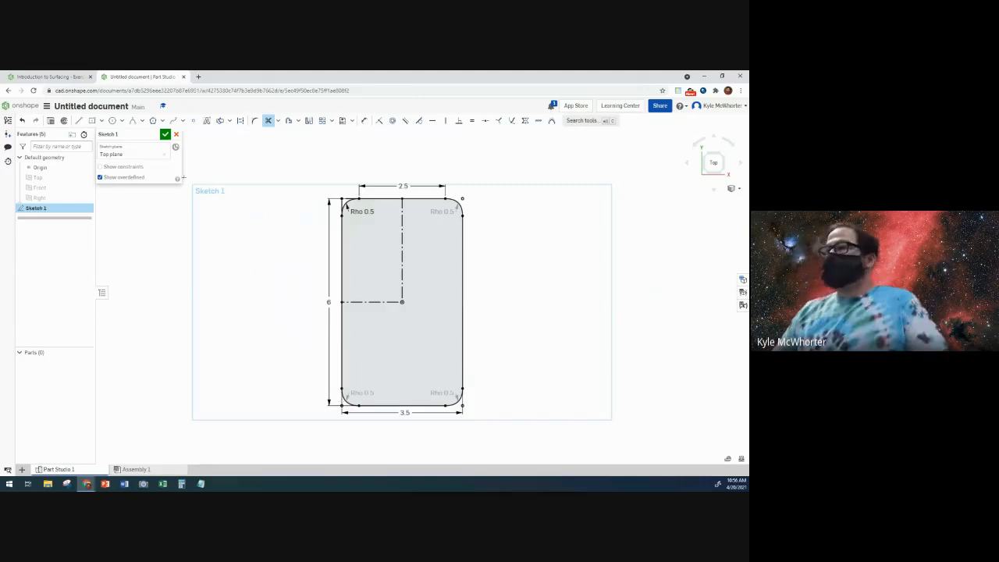
{"action": "left_click", "coordinate": [166, 135]}
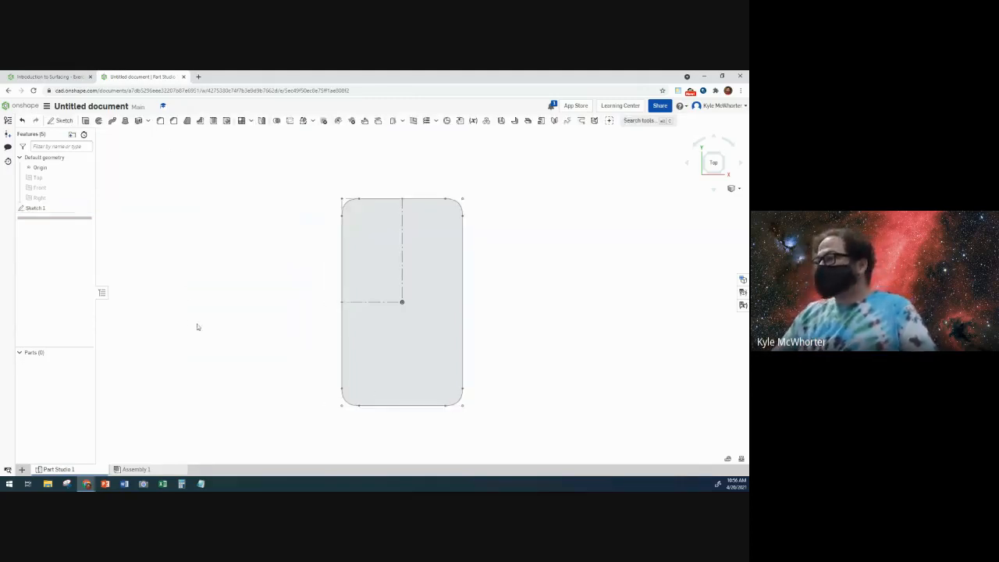
{"action": "right_click_drag", "start_coordinate": [196, 328], "coordinate": [188, 306]}
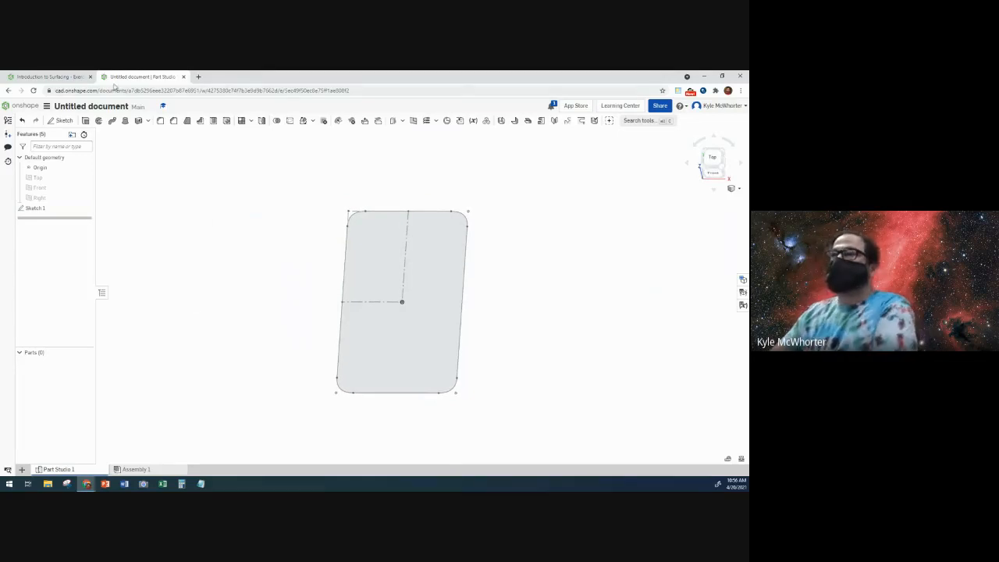
Check the exercise for the sketch's name and rename the finished outline sketch as Phone Outline.
{"action": "left_click", "coordinate": [63, 77]}
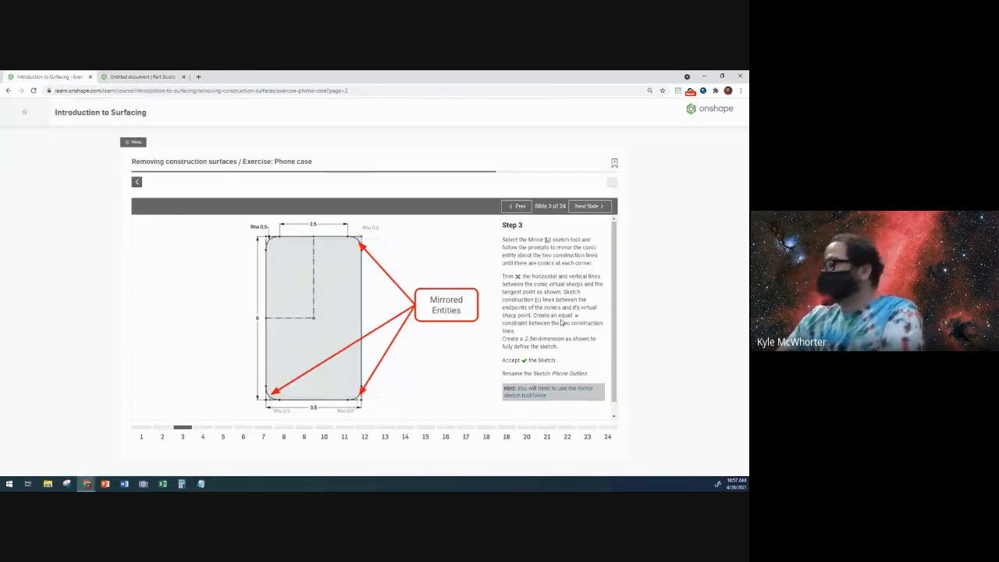
{"action": "scroll", "coordinate": [515, 312], "scroll_direction": "down", "scroll_amount": 1}
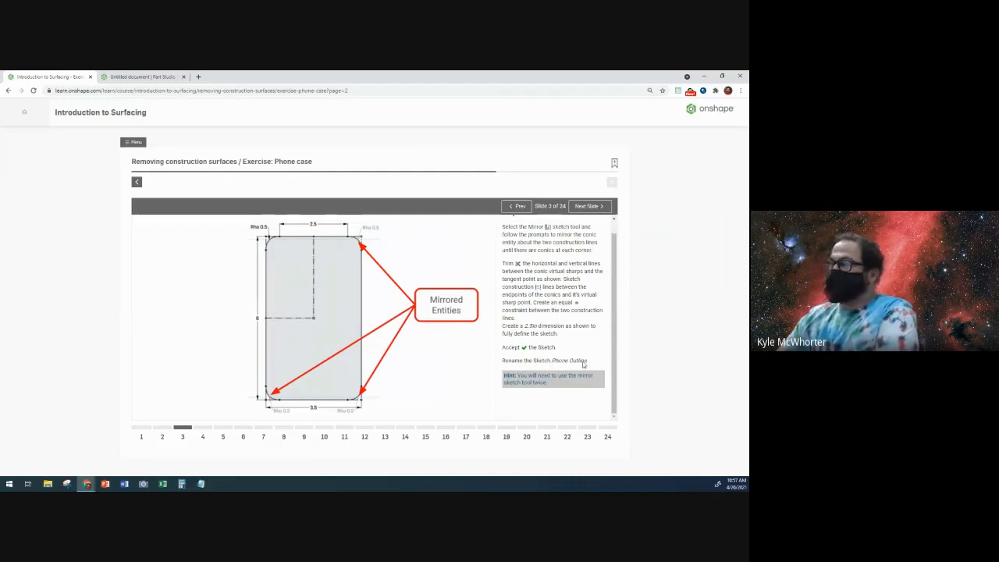
{"action": "left_click", "coordinate": [168, 75]}
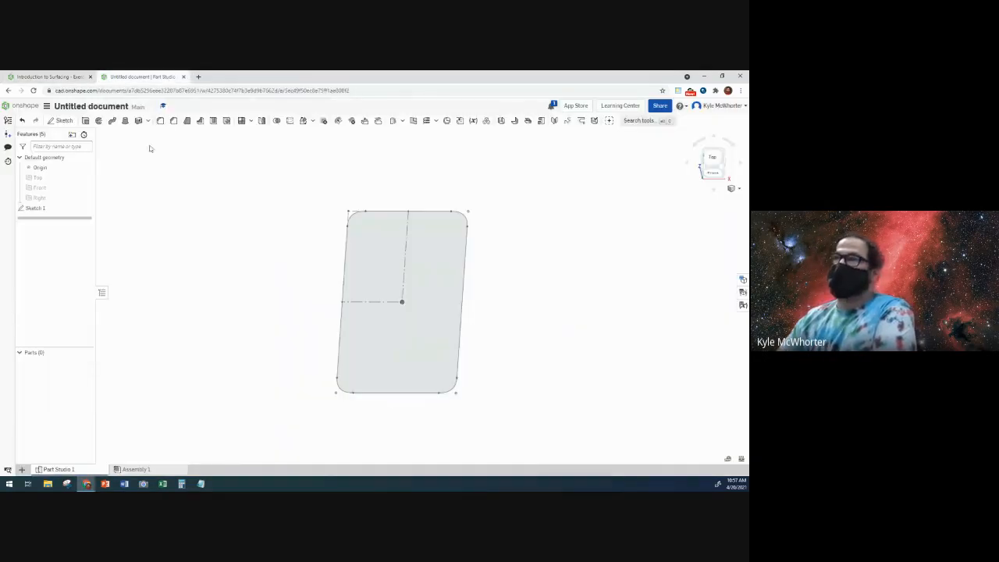
{"action": "right_click", "coordinate": [38, 208]}
{"action": "left_click", "coordinate": [53, 212]}
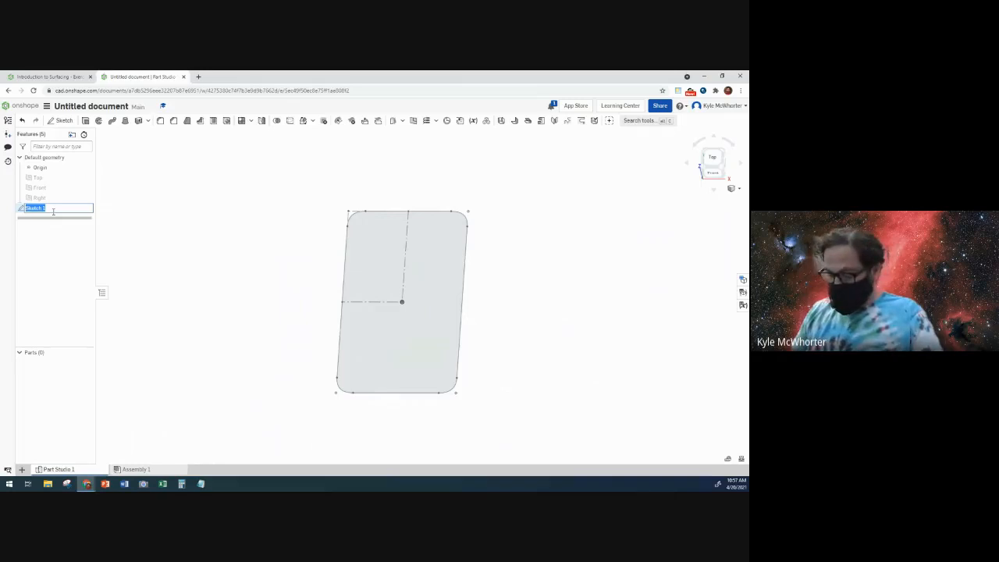
{"action": "type", "text": "Phone Outline"}
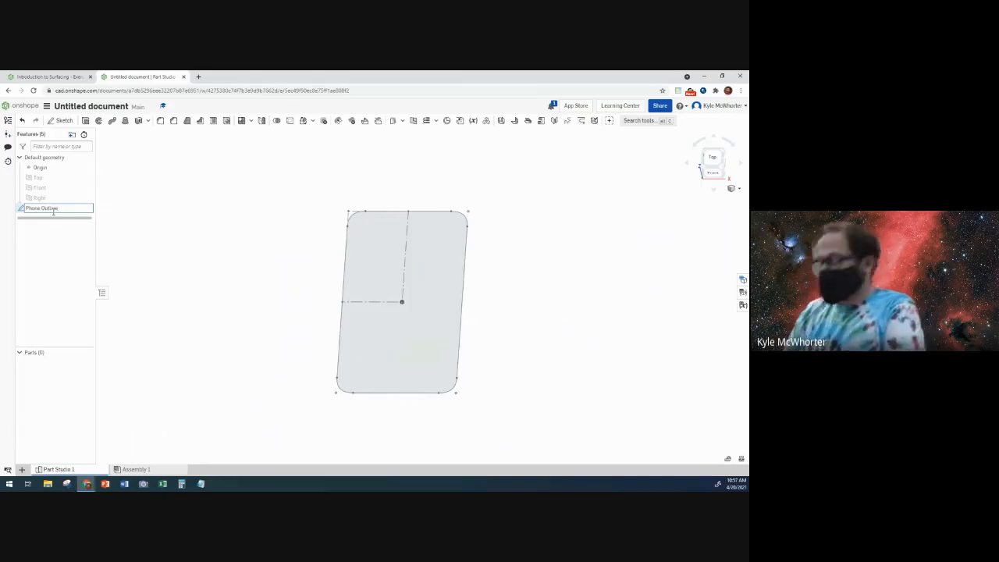
{"action": "key", "text": "Return"}
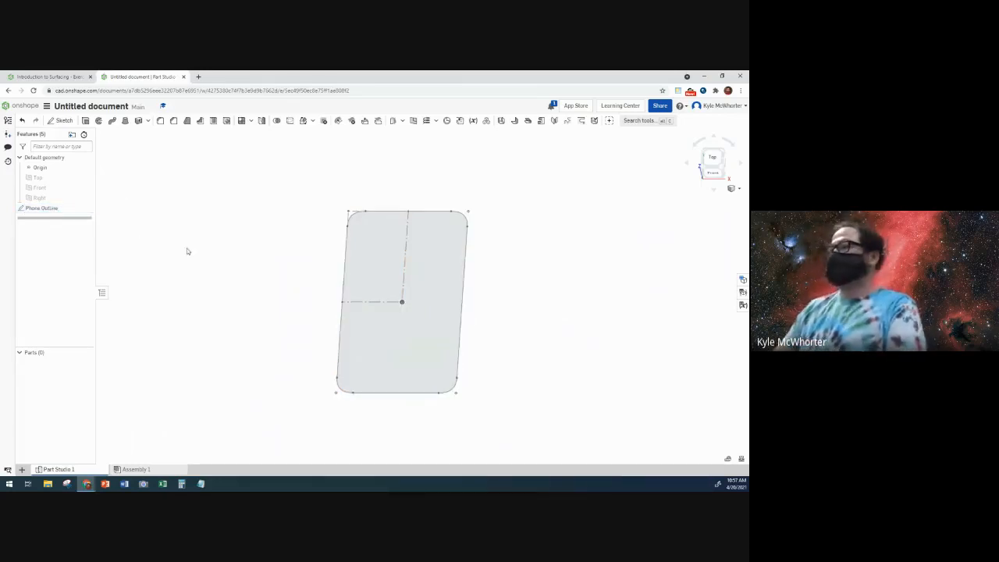
Advance the exercise in the other browser tab to Step 4 and review its profile sketch instructions against the phone outline.
{"action": "left_click", "coordinate": [48, 77]}
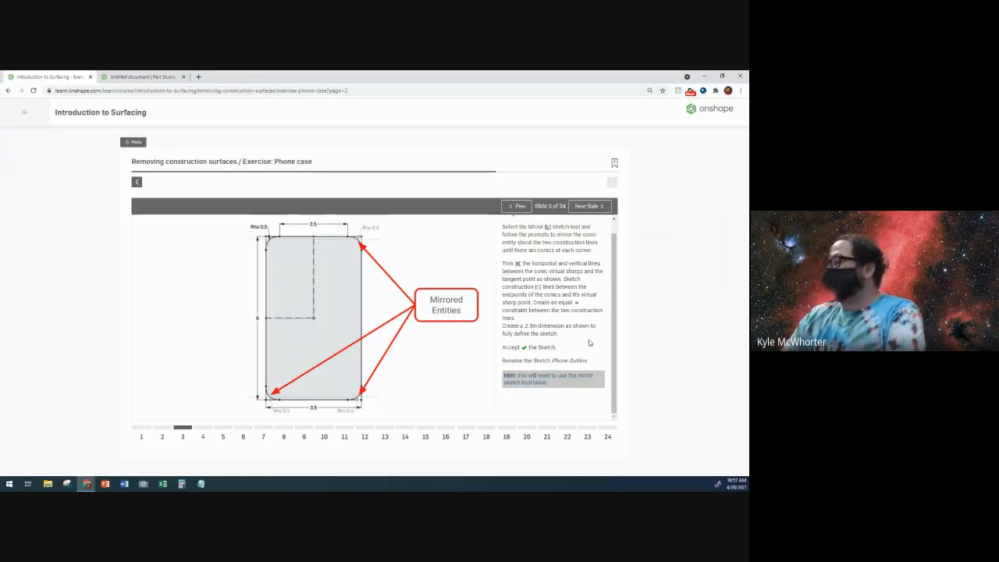
{"action": "left_click", "coordinate": [589, 206]}
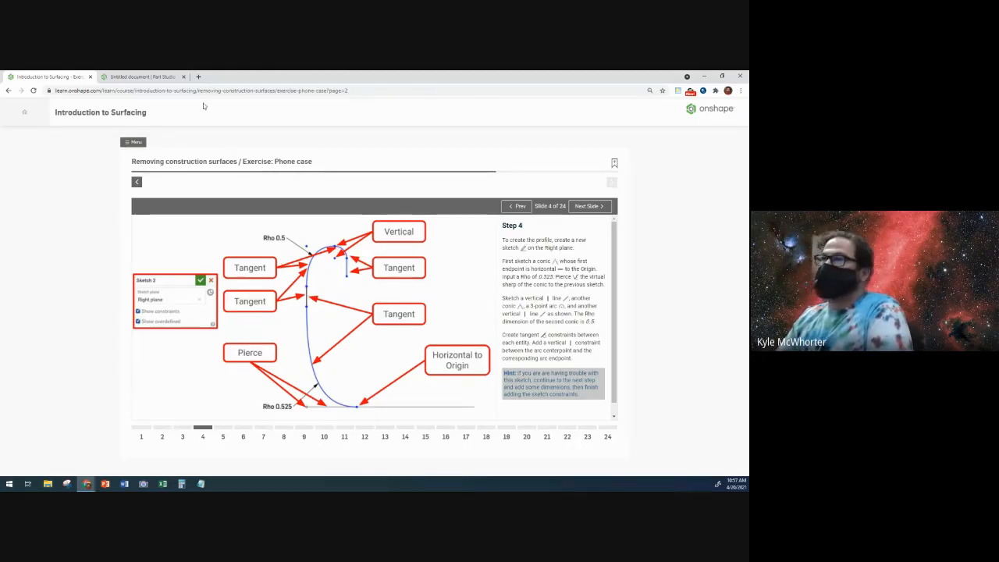
{"action": "left_click", "coordinate": [158, 78]}
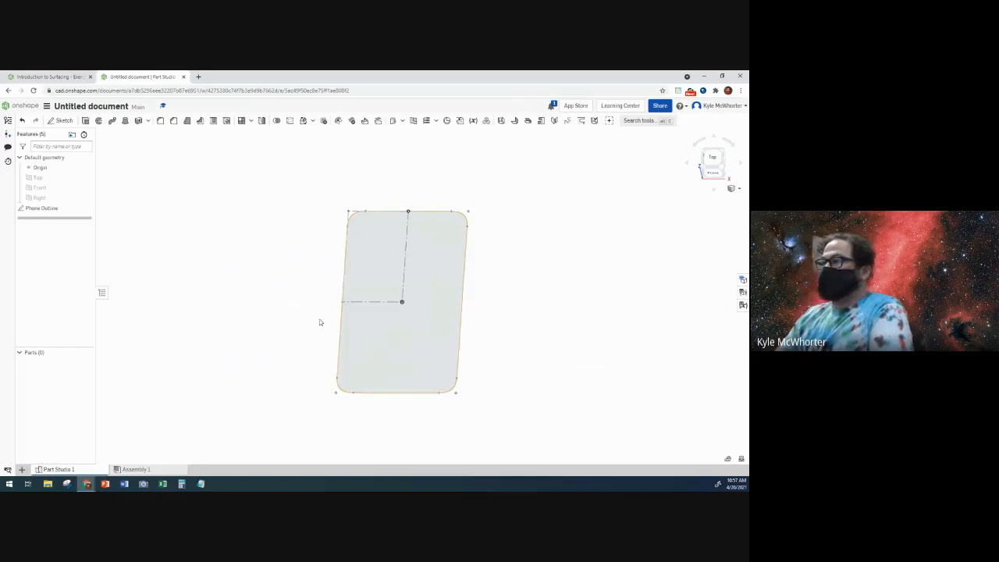
{"action": "right_click_drag", "start_coordinate": [388, 314], "coordinate": [401, 313]}
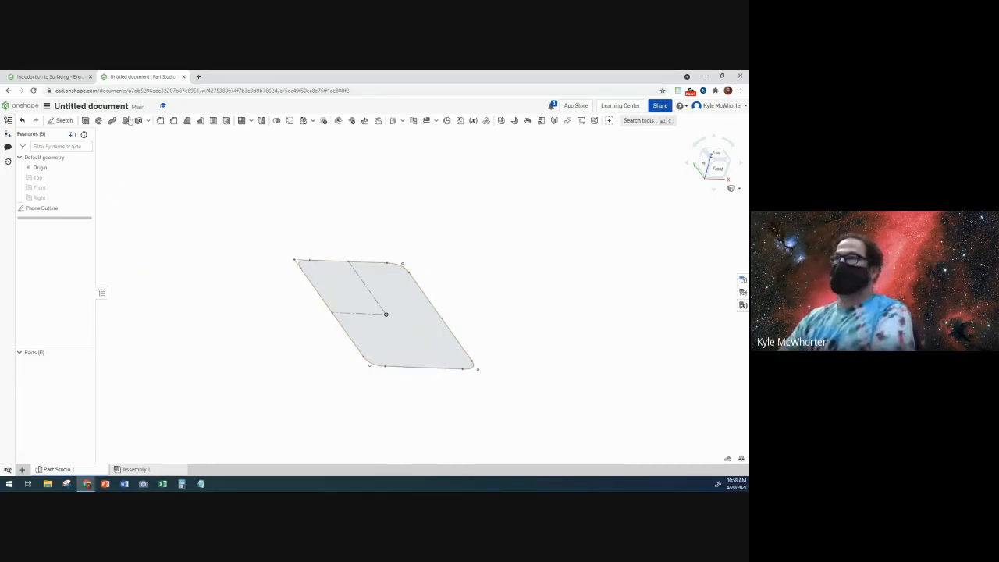
{"action": "left_click", "coordinate": [73, 77]}
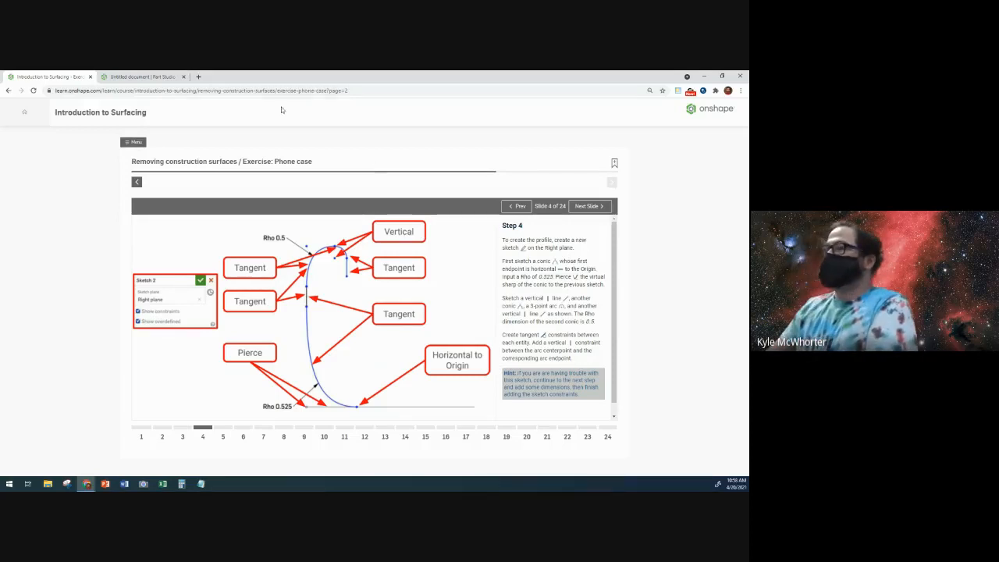
Return to the Part Studio and create a new sketch on the Right plane, viewed normal to the sketch.
{"action": "left_click", "coordinate": [152, 77]}
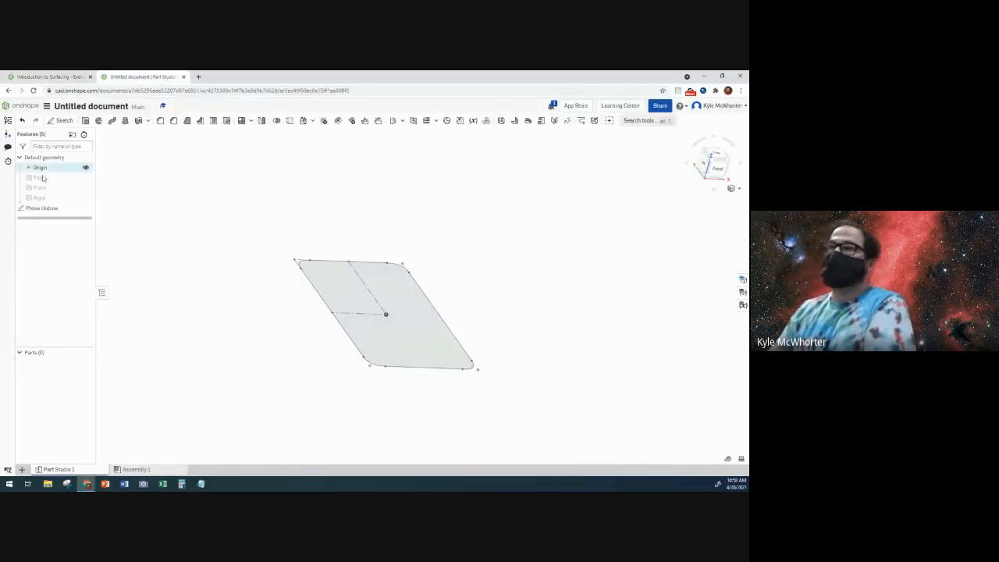
{"action": "left_click", "coordinate": [46, 199]}
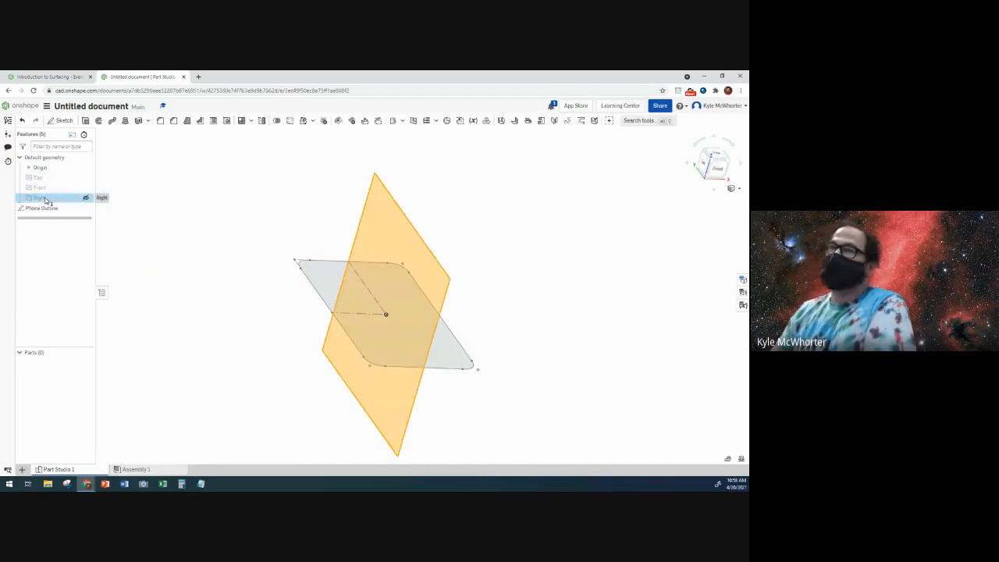
{"action": "left_click", "coordinate": [63, 121]}
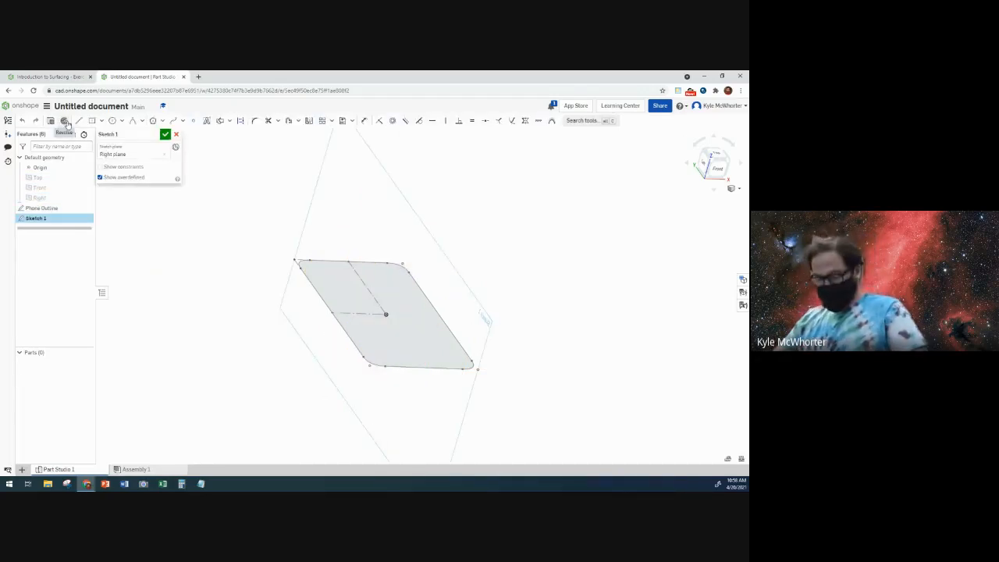
{"action": "key", "text": "n"}
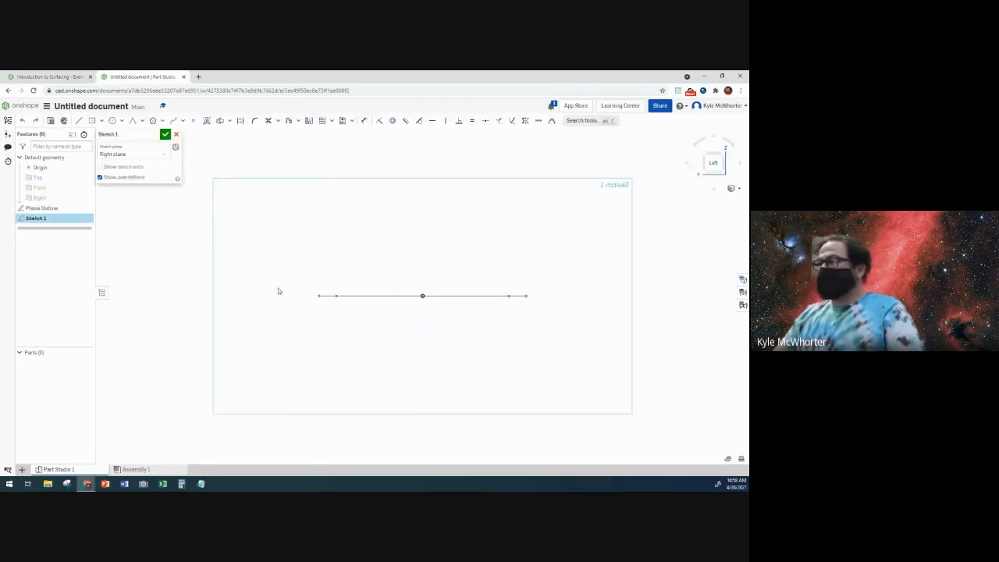
{"action": "scroll", "coordinate": [278, 291], "scroll_direction": "up", "scroll_amount": 4}
{"action": "scroll", "coordinate": [348, 326], "scroll_direction": "down", "scroll_amount": 3}
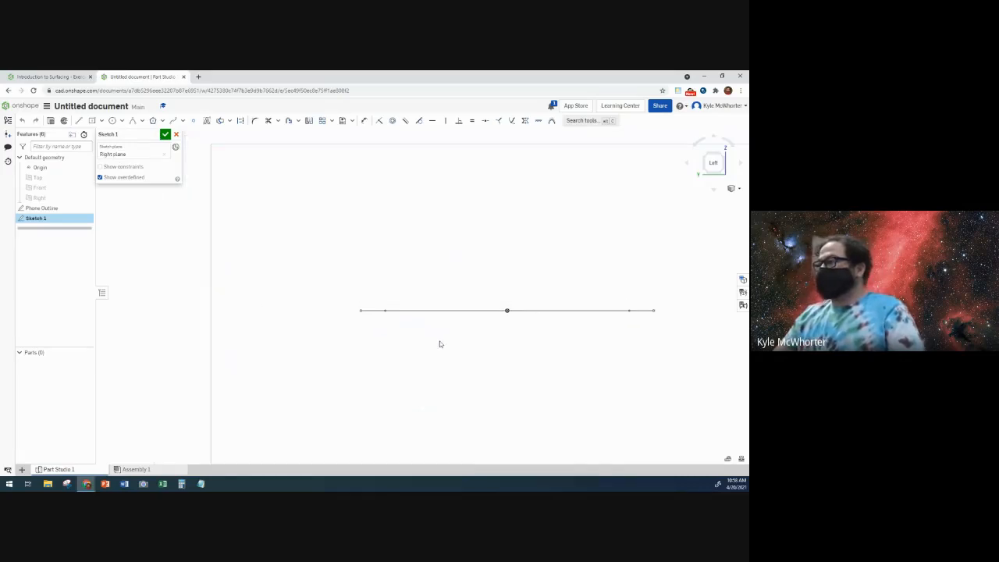
Check the Step 4 diagram, return to the Part Studio and sketch a conic rising outward from the phone outline's end.
{"action": "left_click", "coordinate": [60, 78]}
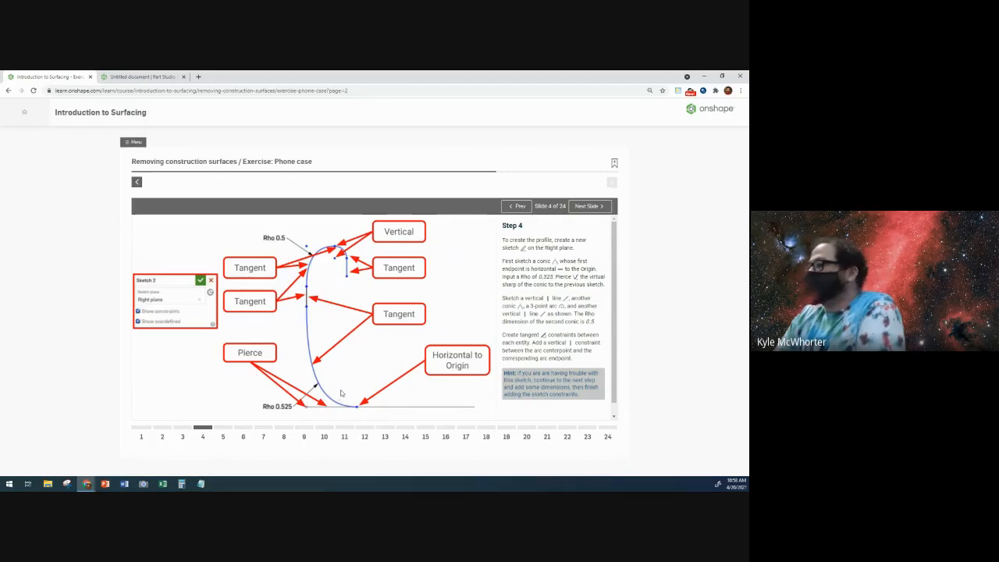
{"action": "left_click", "coordinate": [143, 76]}
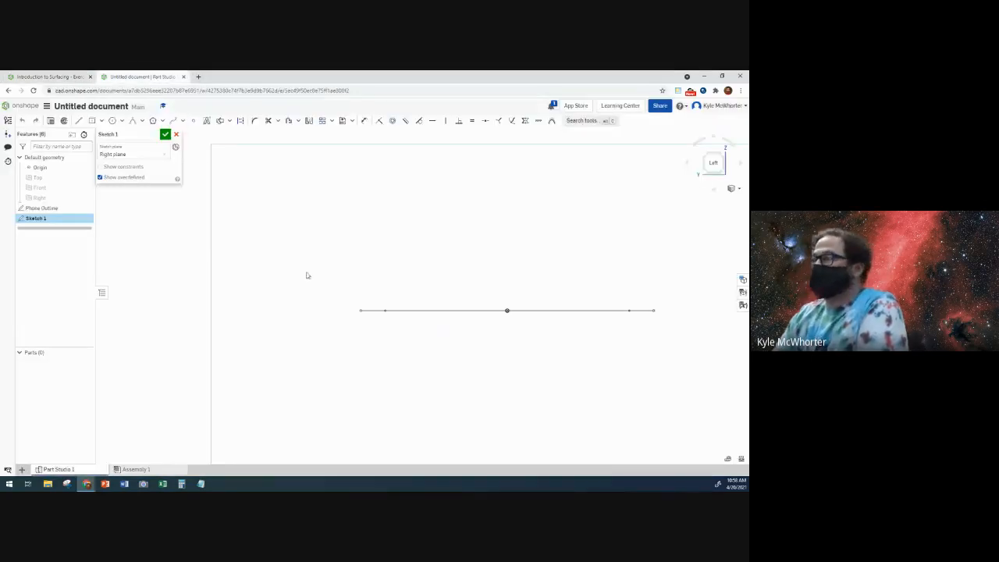
{"action": "left_click", "coordinate": [132, 122]}
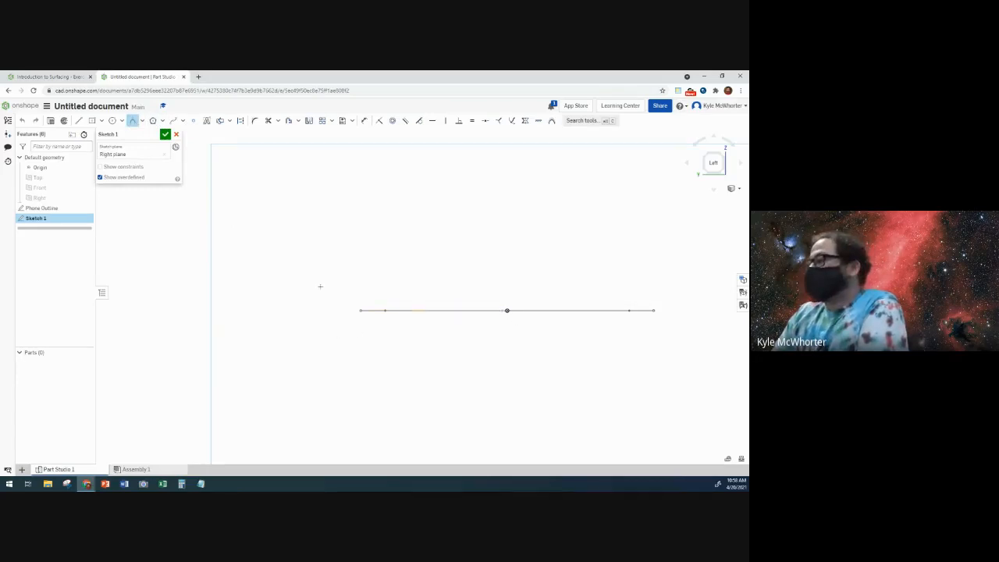
{"action": "left_click", "coordinate": [356, 311]}
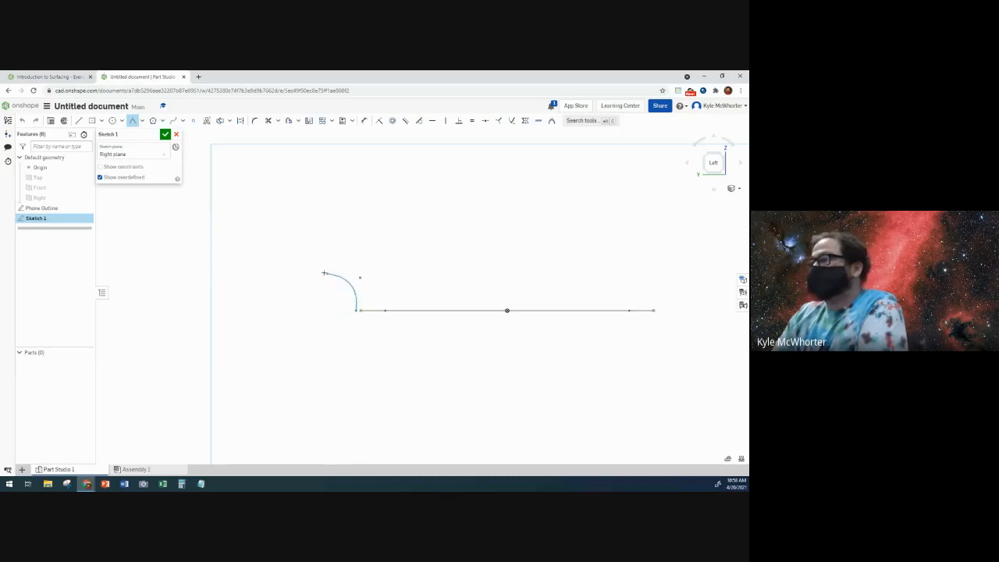
{"action": "left_click", "coordinate": [302, 254]}
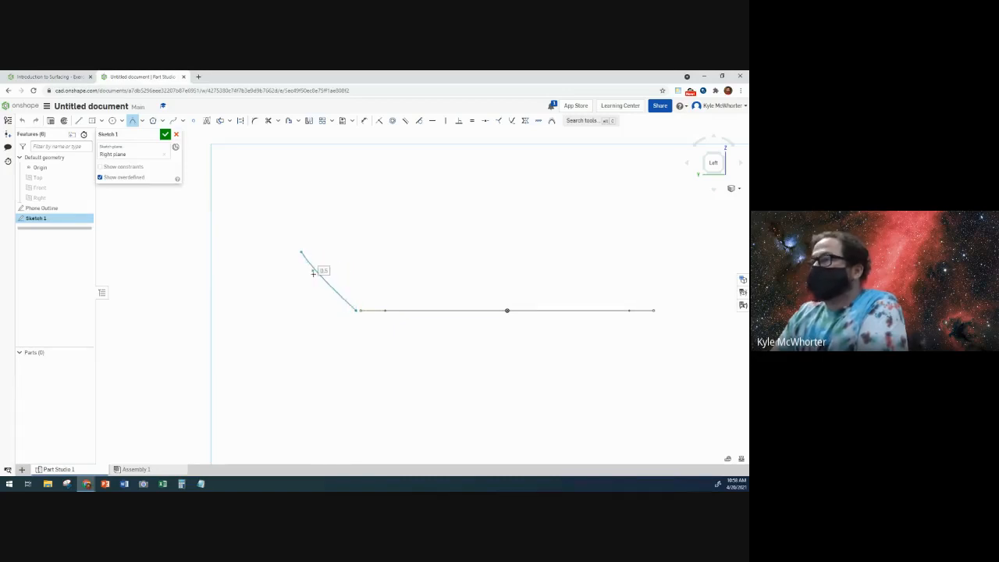
{"action": "left_click", "coordinate": [313, 297]}
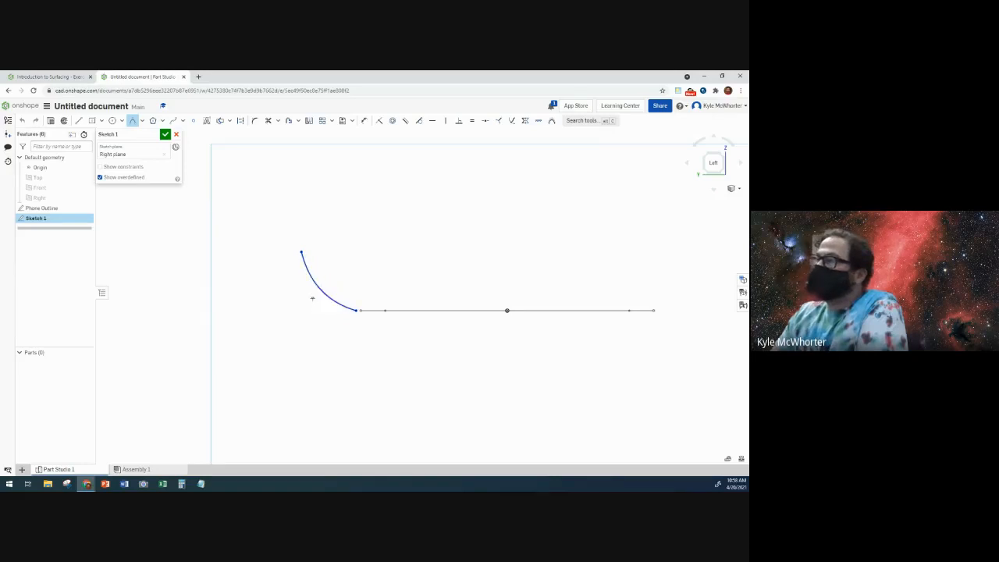
Set the conic's Rho to 0.525 and place the dimension label on the inner side of the curve.
{"action": "key", "text": "BackSpace"}
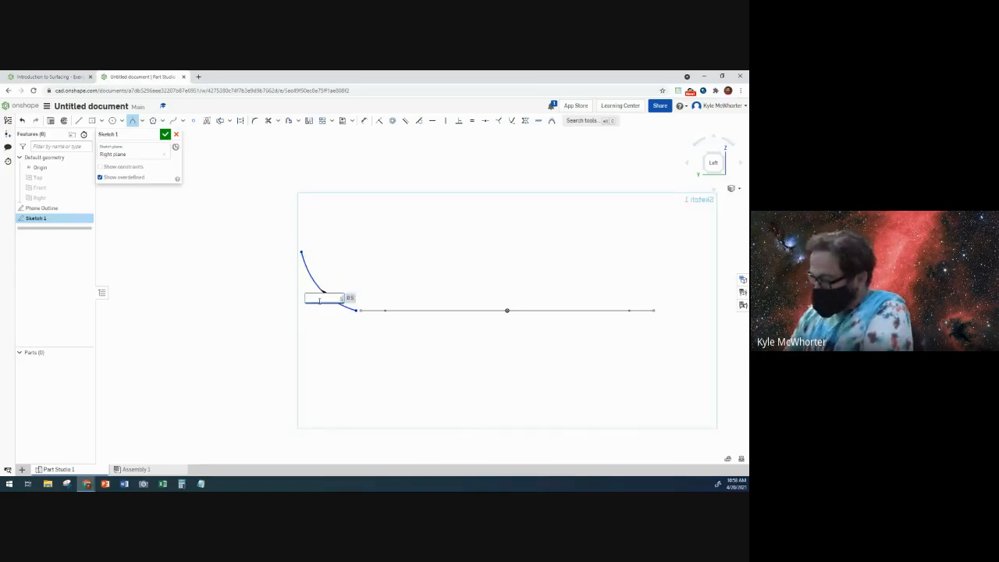
{"action": "key", "text": "Return"}
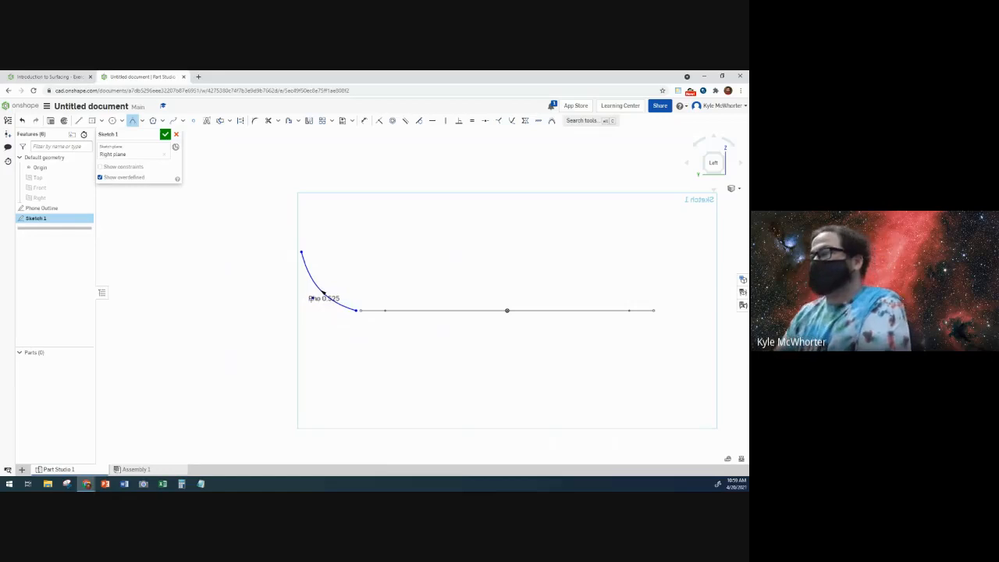
{"action": "key", "text": "Escape"}
{"action": "left_click_drag", "start_coordinate": [322, 300], "coordinate": [344, 273]}
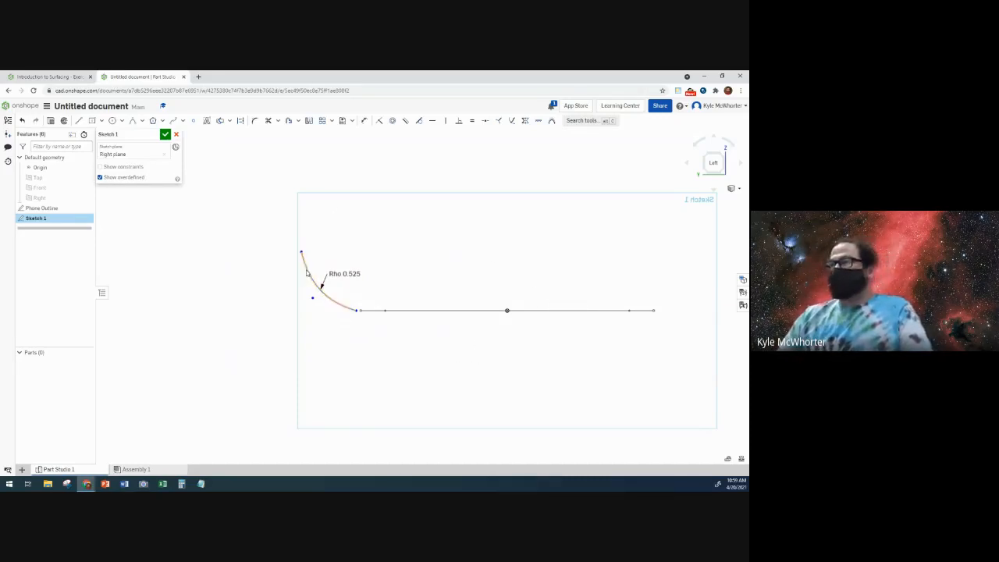
Reshape the conic by moving its upper endpoint inward to just above the phone outline's end.
{"action": "right_click_drag", "start_coordinate": [460, 341], "coordinate": [463, 348]}
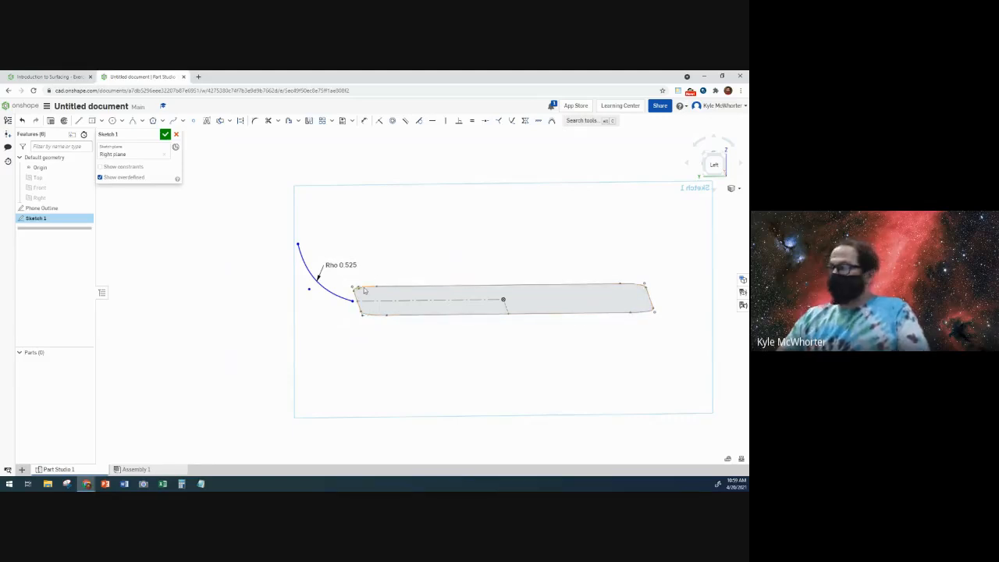
{"action": "right_click_drag", "start_coordinate": [359, 312], "coordinate": [361, 306]}
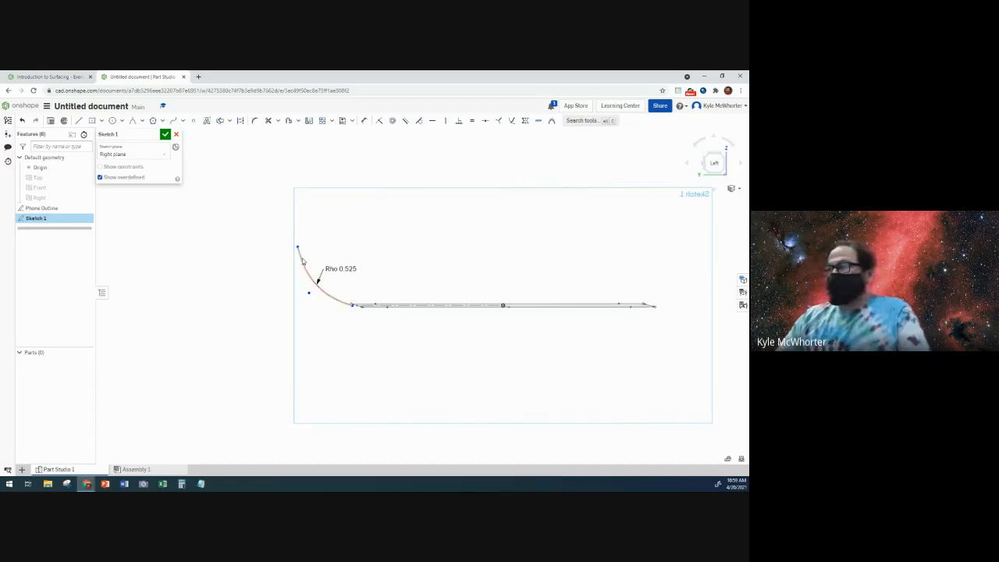
{"action": "left_click_drag", "start_coordinate": [297, 248], "coordinate": [354, 299]}
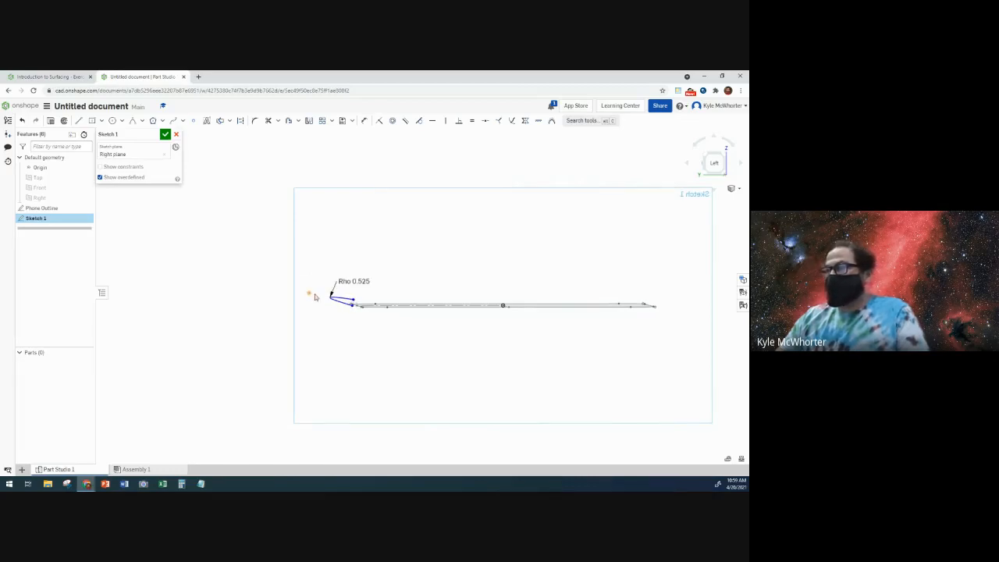
{"action": "scroll", "coordinate": [340, 313], "scroll_direction": "up", "scroll_amount": 2}
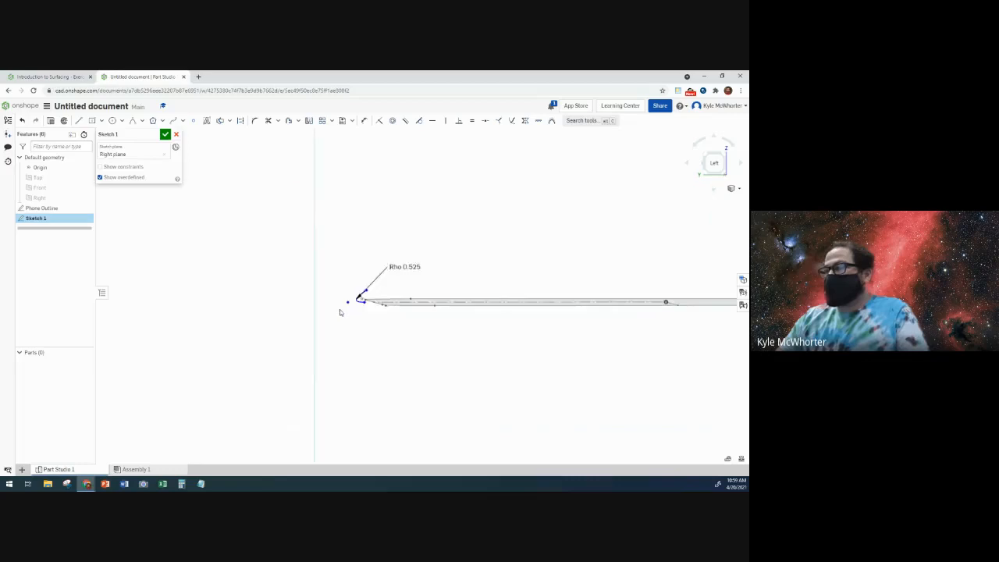
{"action": "scroll", "coordinate": [343, 308], "scroll_direction": "up", "scroll_amount": 2}
{"action": "scroll", "coordinate": [445, 331], "scroll_direction": "up", "scroll_amount": 3}
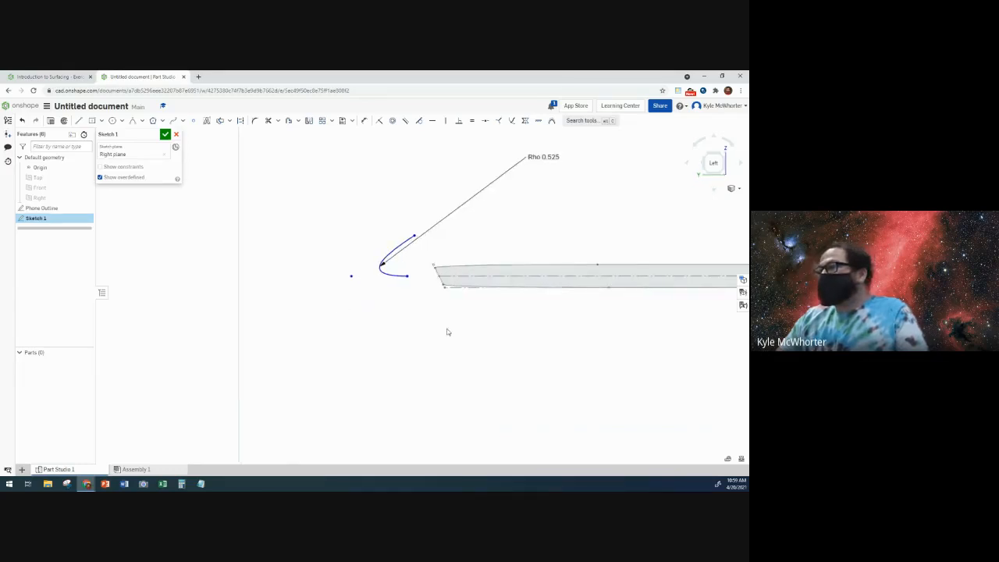
Move the conic's lower endpoint inside the outline along its centreline and bring the virtual sharp in toward the outline's end edge.
{"action": "right_click_drag", "start_coordinate": [435, 330], "coordinate": [416, 344]}
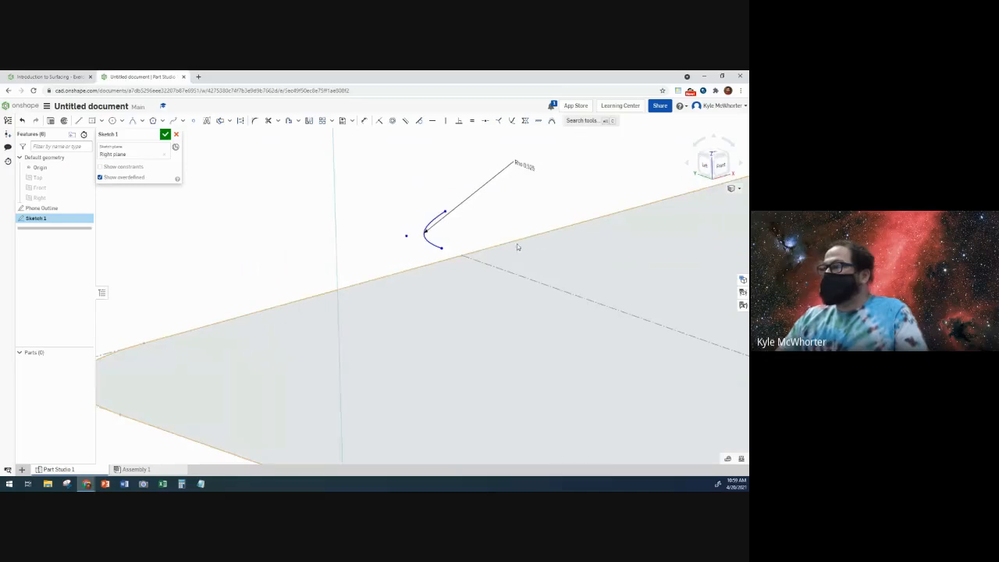
{"action": "right_click_drag", "start_coordinate": [516, 245], "coordinate": [500, 290]}
{"action": "mouse_move", "coordinate": [513, 274]}
{"action": "right_mouse_down"}
{"action": "mouse_move", "coordinate": [552, 250]}
{"action": "mouse_move", "coordinate": [572, 268]}
{"action": "mouse_move", "coordinate": [607, 218]}
{"action": "right_mouse_up"}
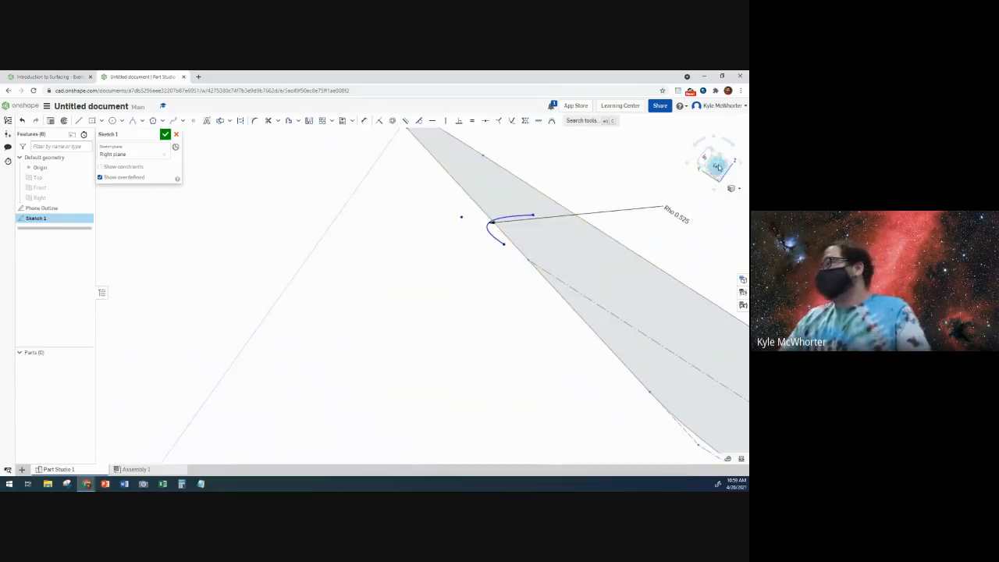
{"action": "key", "text": "n"}
{"action": "middle_click_drag", "start_coordinate": [144, 346], "coordinate": [276, 339]}
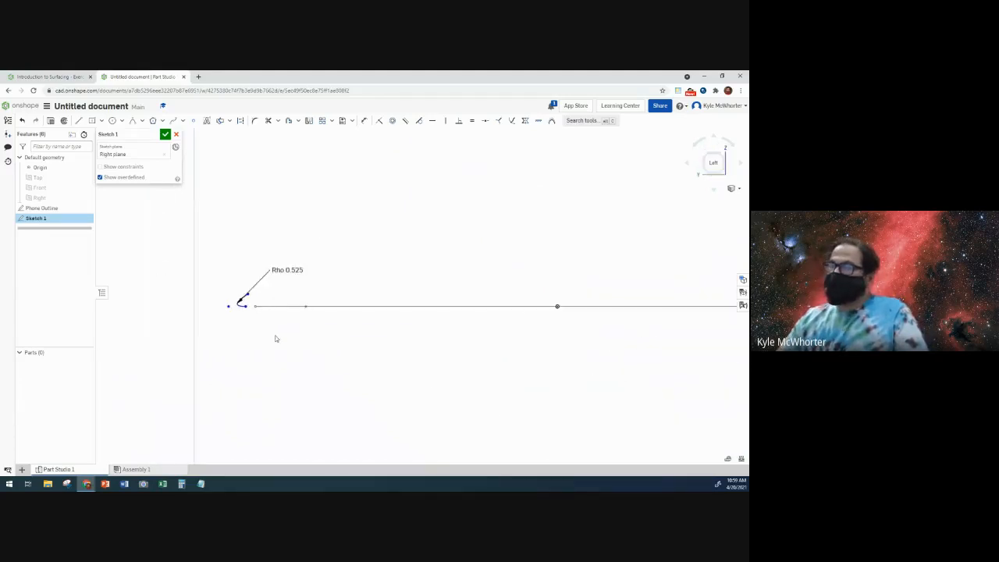
{"action": "scroll", "coordinate": [248, 331], "scroll_direction": "up", "scroll_amount": 5}
{"action": "right_click_drag", "start_coordinate": [237, 313], "coordinate": [241, 314]}
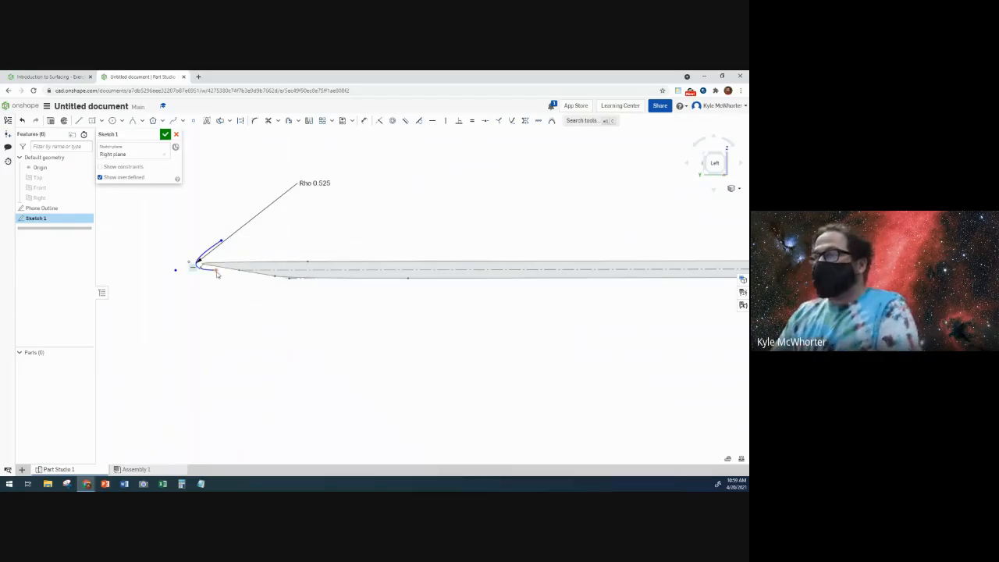
{"action": "left_click_drag", "start_coordinate": [217, 273], "coordinate": [264, 269]}
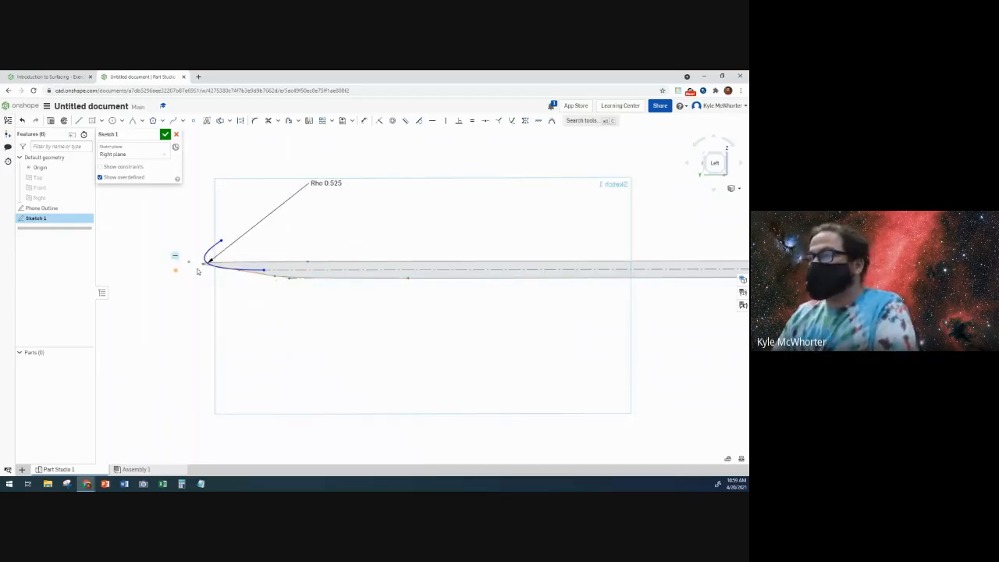
{"action": "left_click_drag", "start_coordinate": [197, 270], "coordinate": [231, 273]}
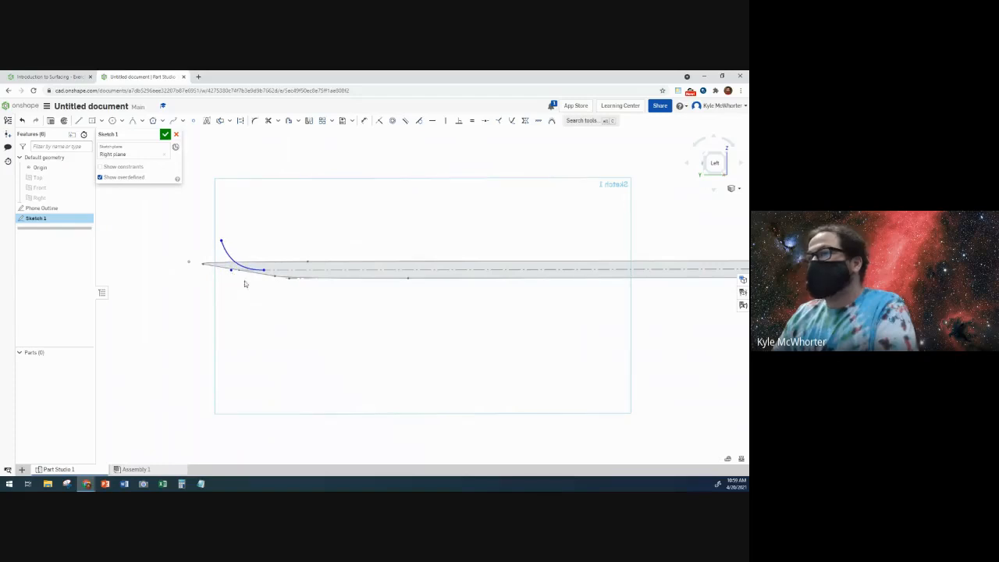
View the sketch plane straight on and reposition the Rho dimension label close to the conic.
{"action": "scroll", "coordinate": [322, 328], "scroll_direction": "down", "scroll_amount": 3}
{"action": "mouse_move", "coordinate": [348, 367]}
{"action": "right_mouse_down"}
{"action": "mouse_move", "coordinate": [503, 386]}
{"action": "mouse_move", "coordinate": [445, 367]}
{"action": "right_mouse_up"}
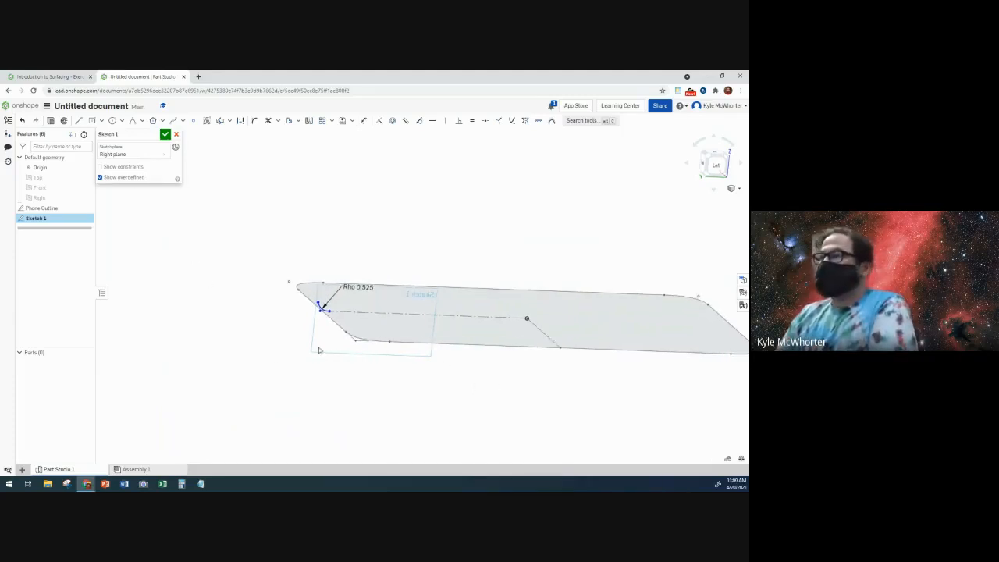
{"action": "left_click", "coordinate": [719, 165]}
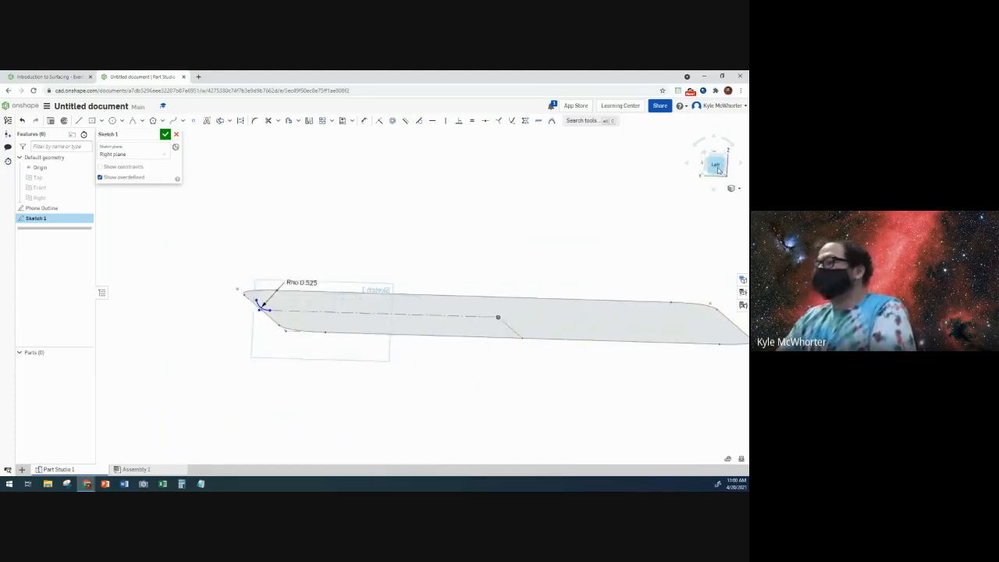
{"action": "middle_click_drag", "start_coordinate": [250, 388], "coordinate": [404, 356]}
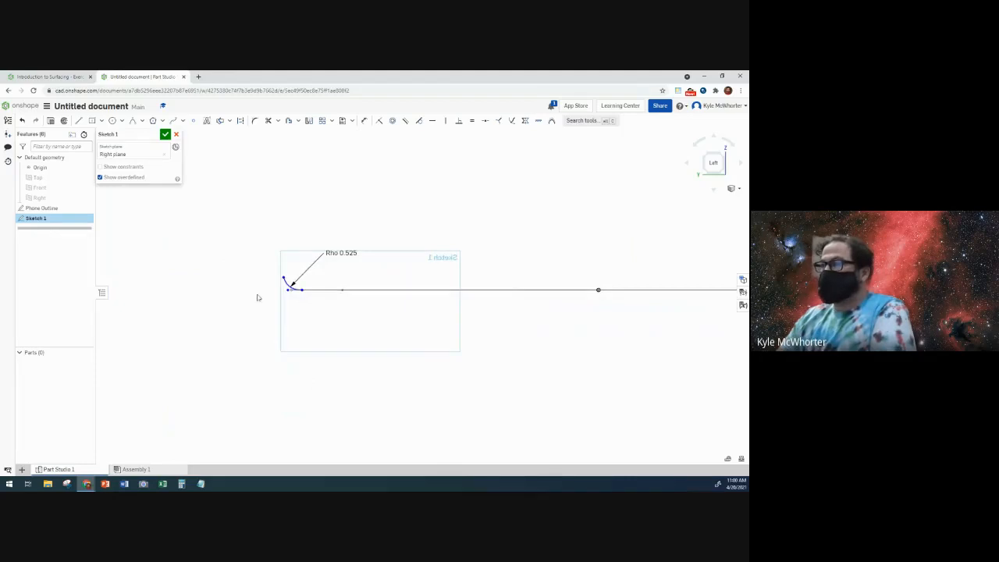
{"action": "scroll", "coordinate": [257, 297], "scroll_direction": "up", "scroll_amount": 5}
{"action": "scroll", "coordinate": [373, 328], "scroll_direction": "down", "scroll_amount": 1}
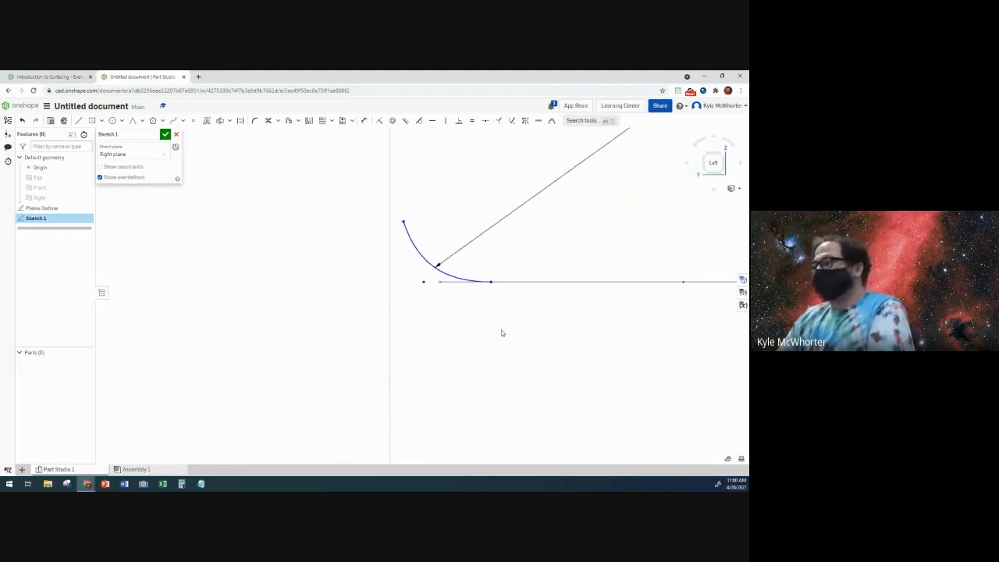
{"action": "middle_click_drag", "start_coordinate": [501, 330], "coordinate": [413, 361]}
{"action": "left_click_drag", "start_coordinate": [585, 139], "coordinate": [382, 283]}
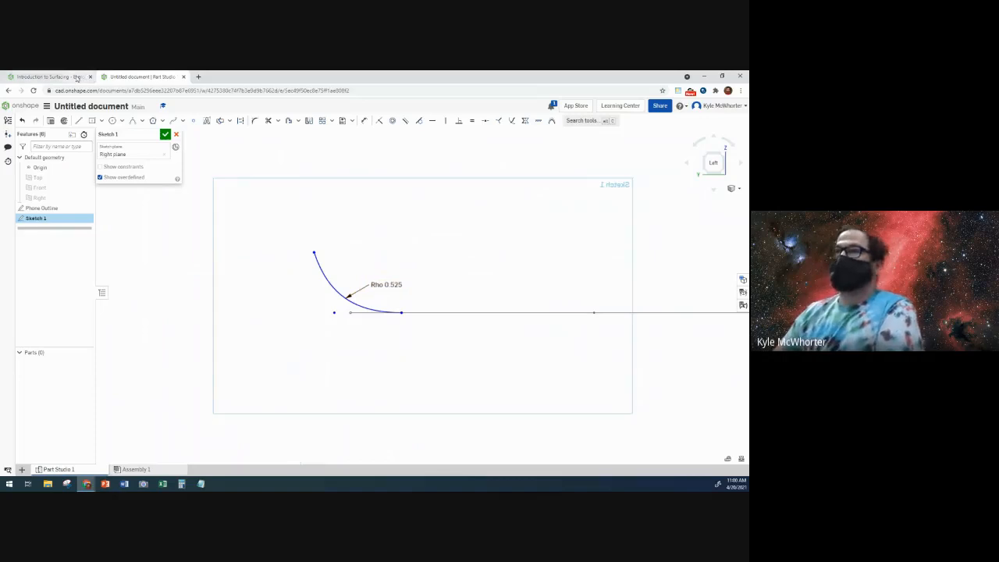
Check the Pierce callout in the exercise and pierce the conic's virtual sharp to the phone outline's end edge.
{"action": "left_click", "coordinate": [73, 77]}
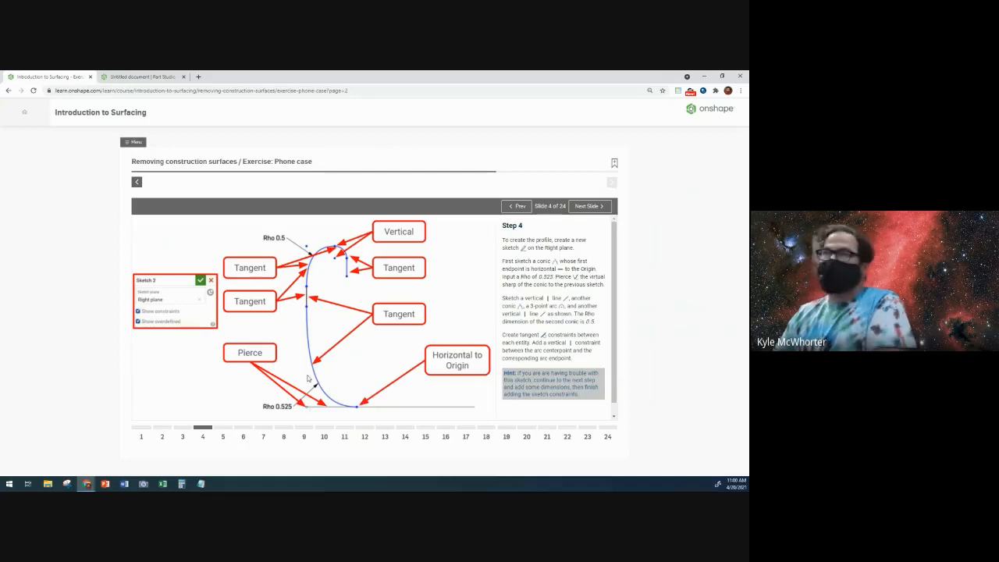
{"action": "left_click", "coordinate": [155, 78]}
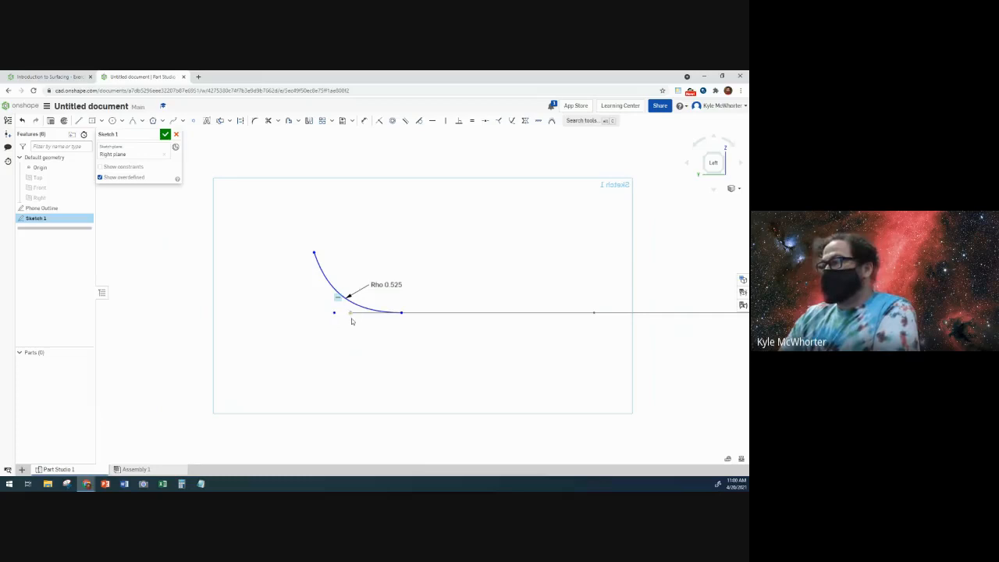
{"action": "mouse_move", "coordinate": [340, 334]}
{"action": "right_mouse_down"}
{"action": "mouse_move", "coordinate": [313, 353]}
{"action": "mouse_move", "coordinate": [326, 367]}
{"action": "mouse_move", "coordinate": [318, 364]}
{"action": "right_mouse_up"}
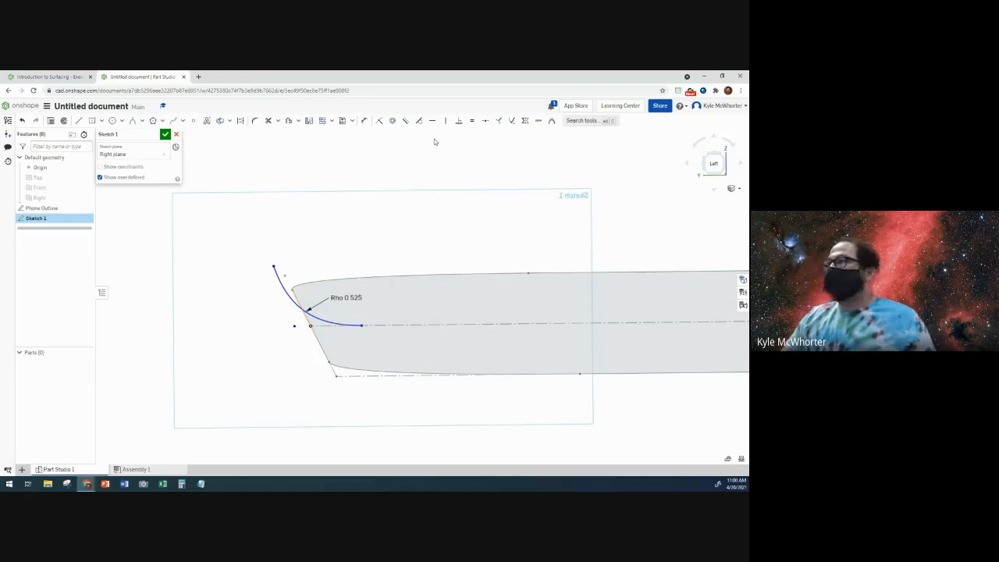
{"action": "left_click", "coordinate": [512, 120]}
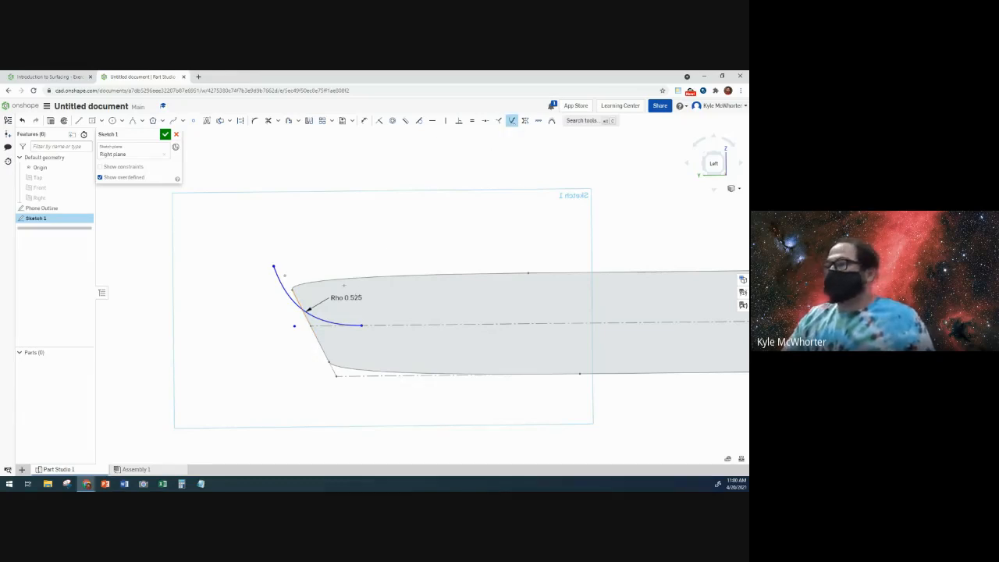
{"action": "left_click", "coordinate": [293, 326]}
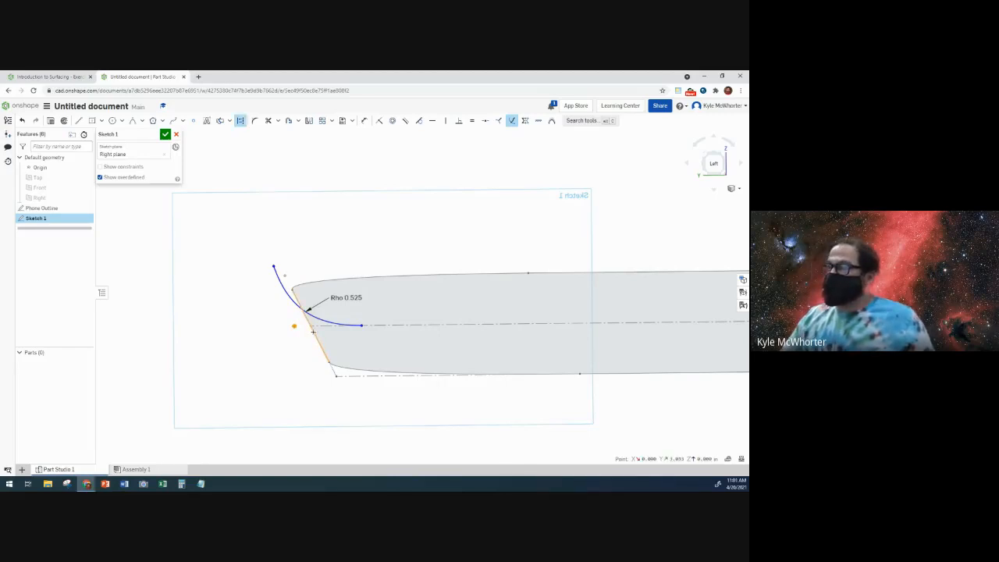
{"action": "key", "text": "Delete"}
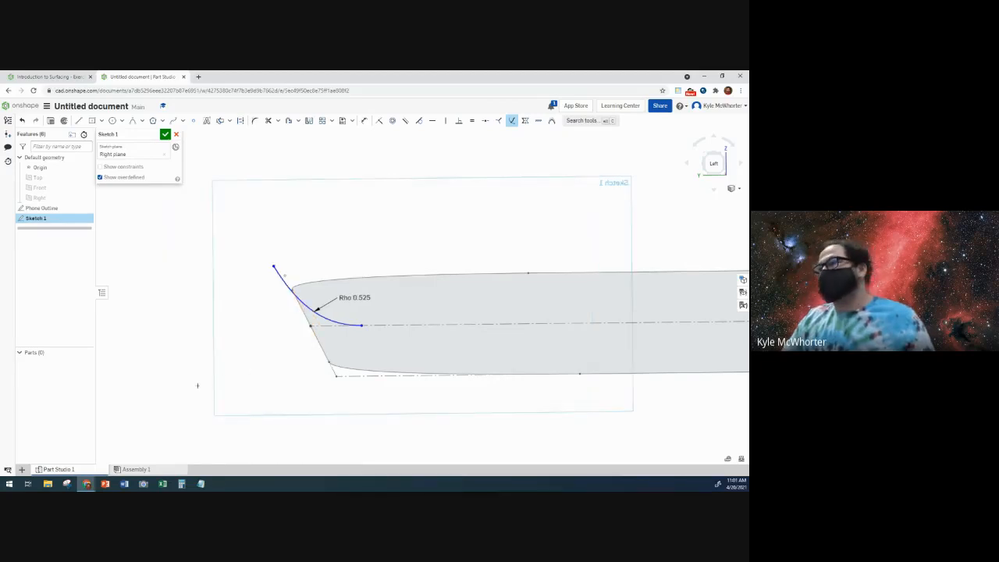
{"action": "left_click", "coordinate": [511, 120]}
View the pierced conic normal to the sketch and review the exercise's Step 4 for the remaining profile entities.
{"action": "left_click", "coordinate": [713, 167]}
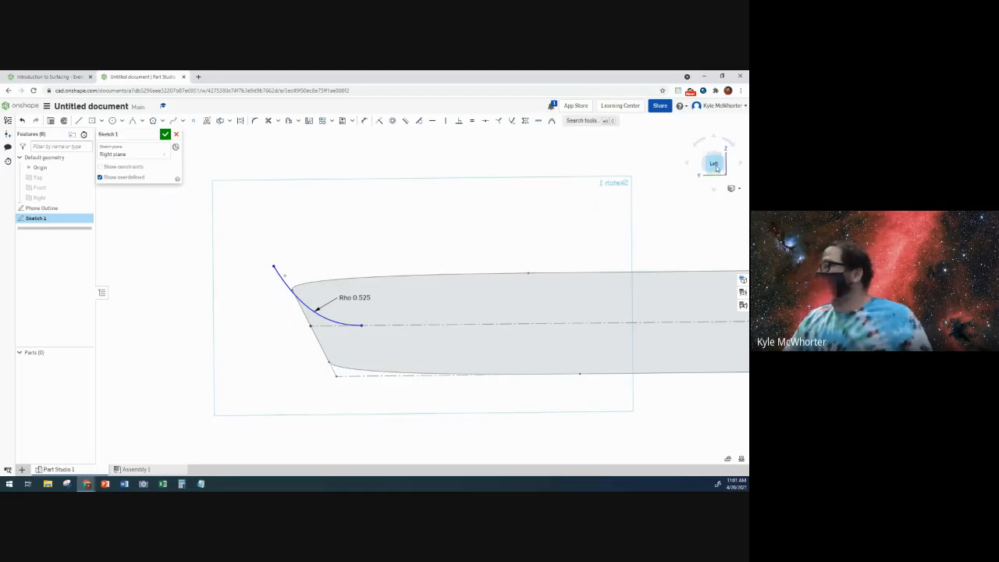
{"action": "scroll", "coordinate": [164, 270], "scroll_direction": "up", "scroll_amount": 3}
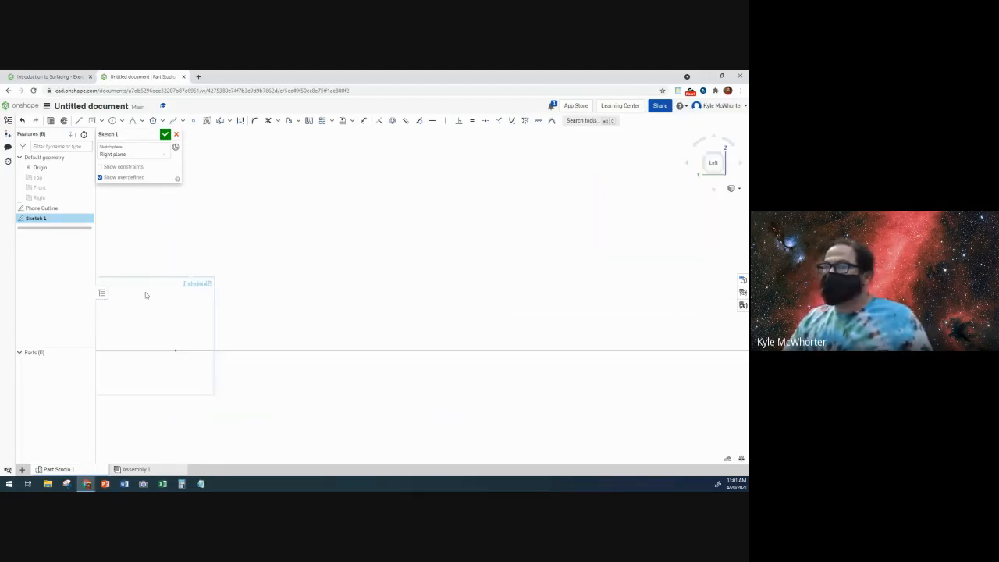
{"action": "middle_click_drag", "start_coordinate": [146, 292], "coordinate": [416, 265]}
{"action": "scroll", "coordinate": [287, 320], "scroll_direction": "up", "scroll_amount": 3}
{"action": "scroll", "coordinate": [287, 320], "scroll_direction": "up", "scroll_amount": 1}
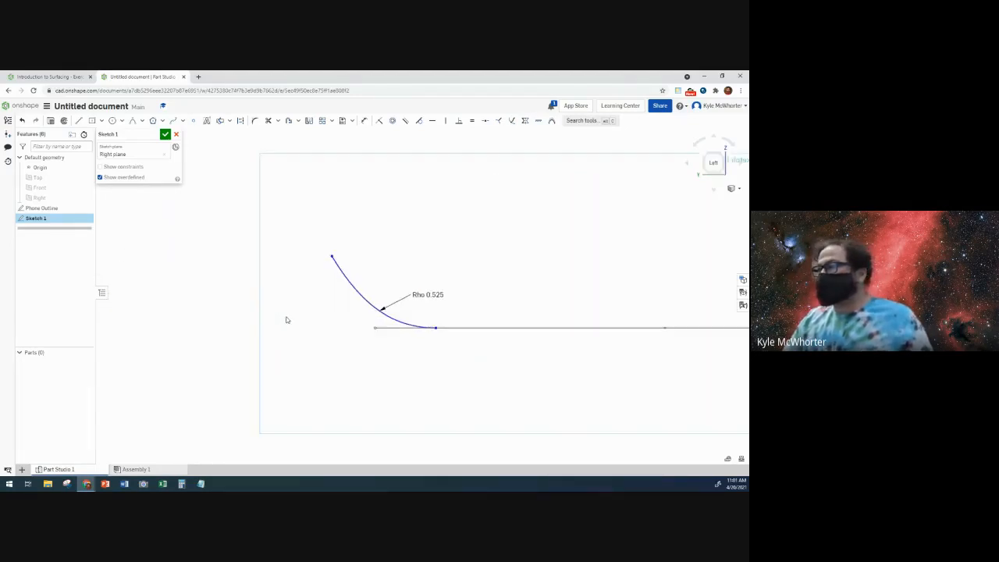
{"action": "left_click", "coordinate": [74, 78]}
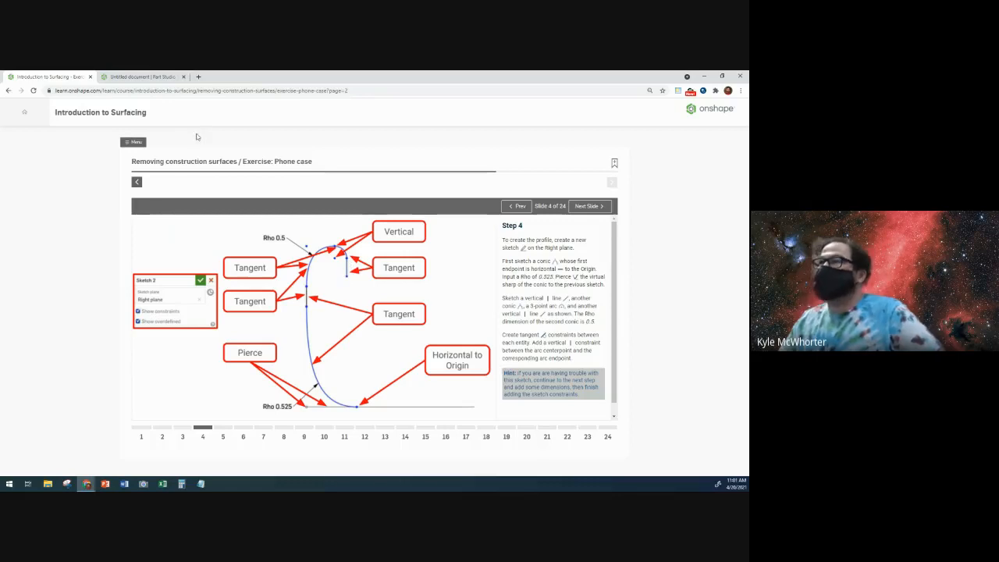
Move the conic's upper endpoint inward and up, and draw a vertical line about 0.074 in long upward from it.
{"action": "left_click", "coordinate": [140, 76]}
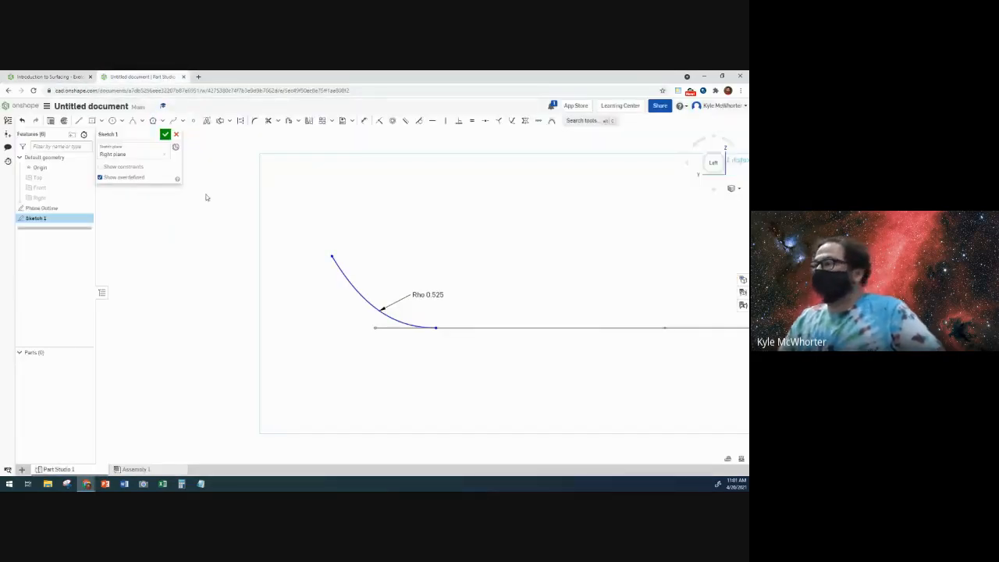
{"action": "left_click_drag", "start_coordinate": [331, 259], "coordinate": [357, 244]}
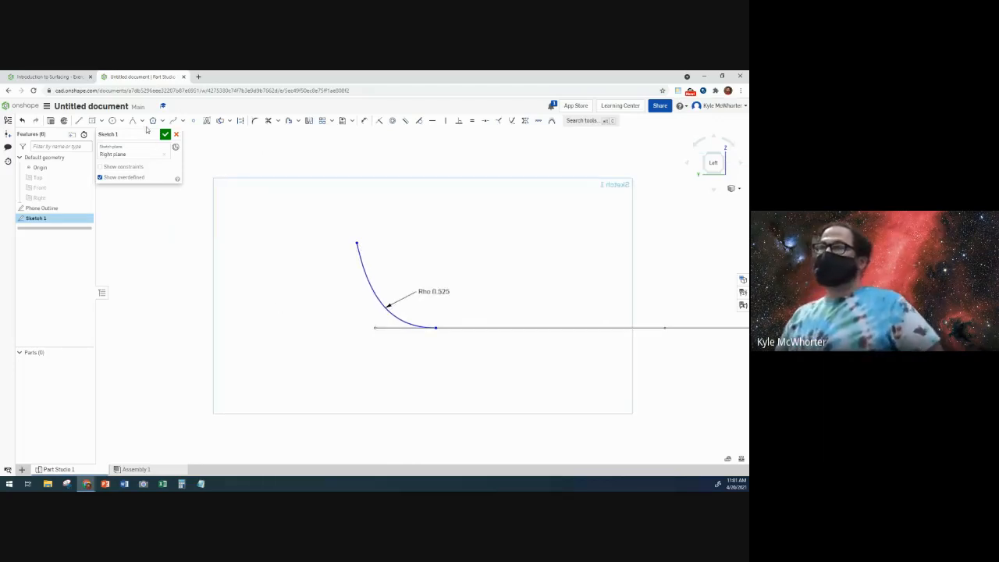
{"action": "left_click", "coordinate": [79, 120]}
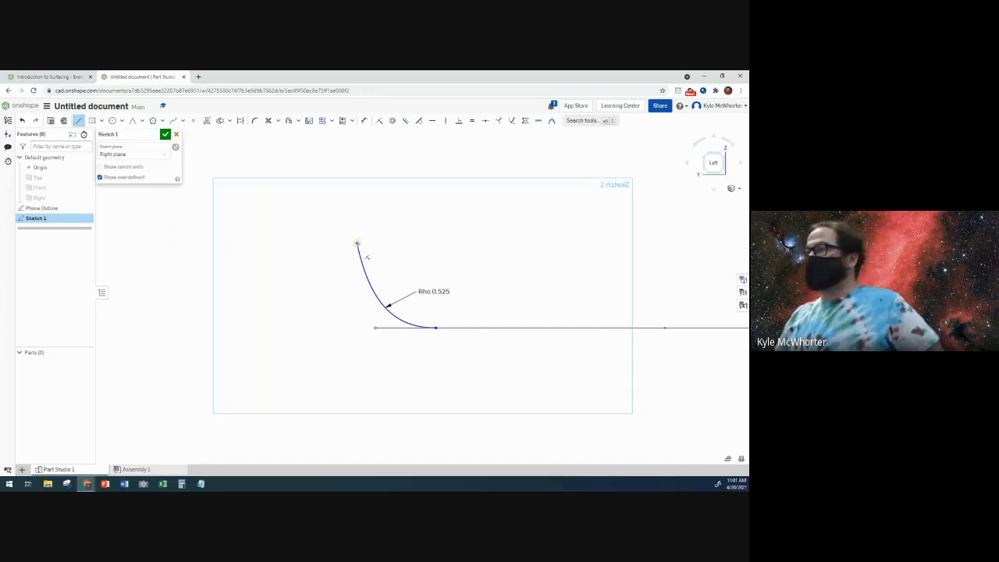
{"action": "left_click", "coordinate": [357, 243]}
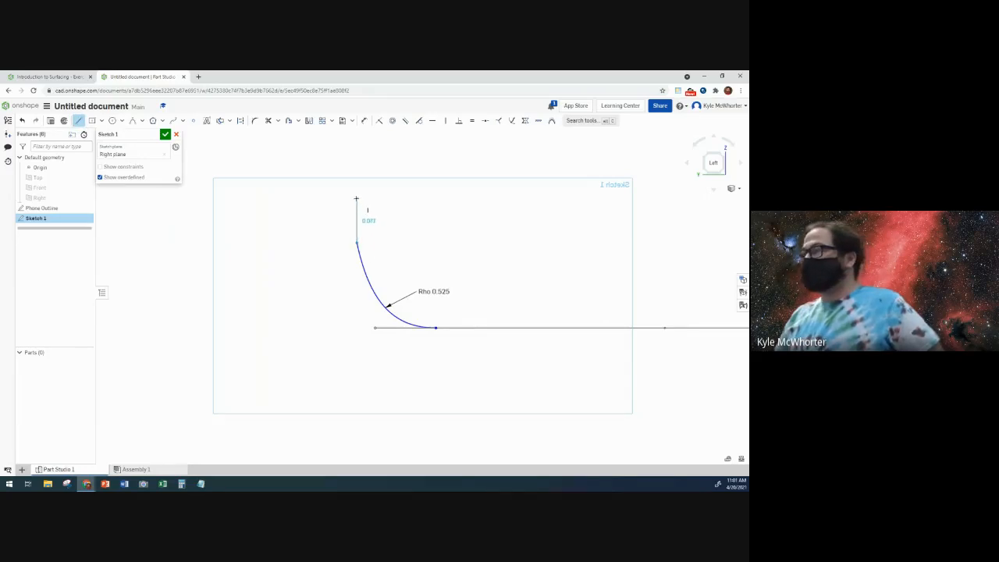
{"action": "left_click", "coordinate": [357, 201]}
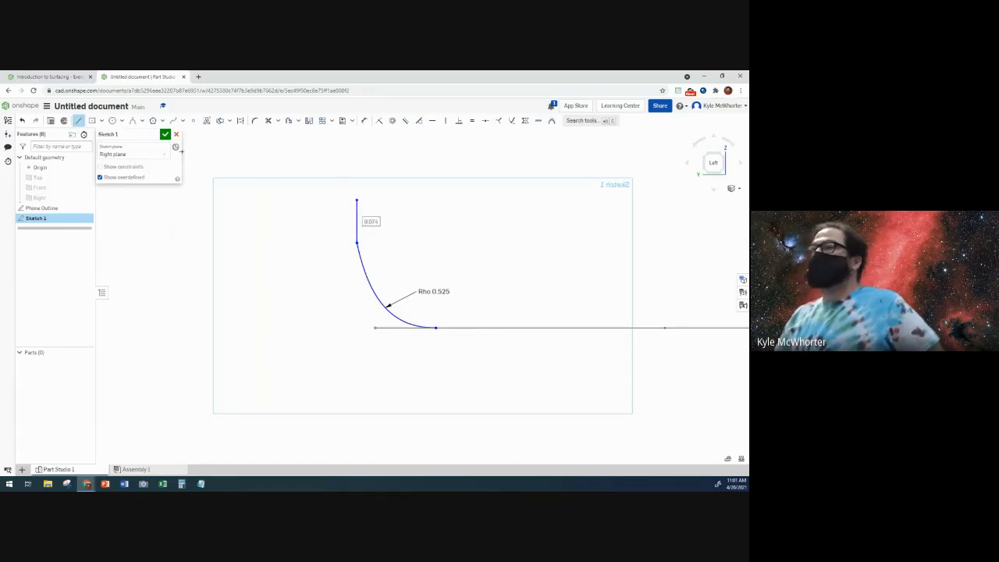
Sketch a second conic curving up and inward from the vertical line's upper end with Rho 0.5, and place its label inside the profile.
{"action": "left_click", "coordinate": [133, 121]}
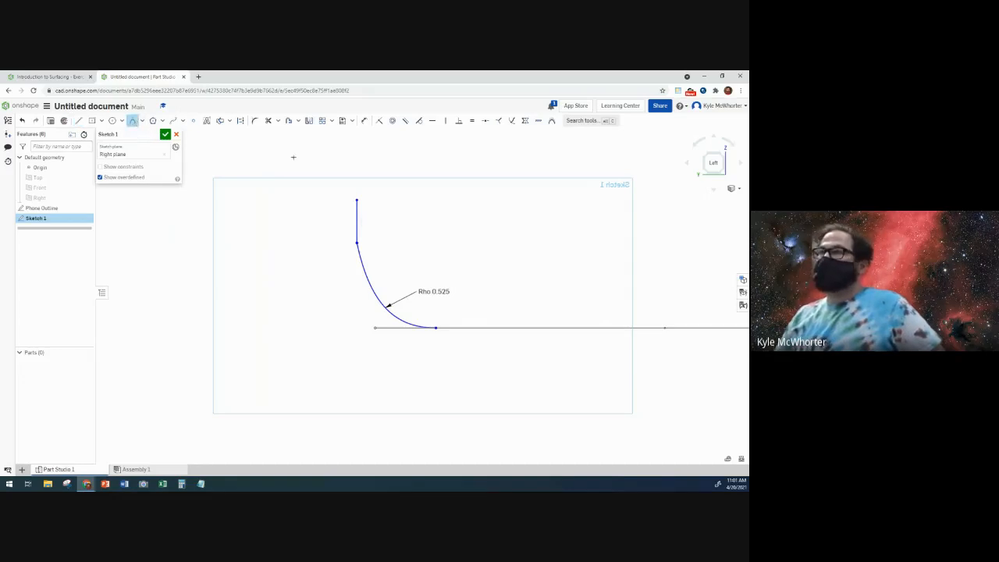
{"action": "left_click", "coordinate": [357, 200]}
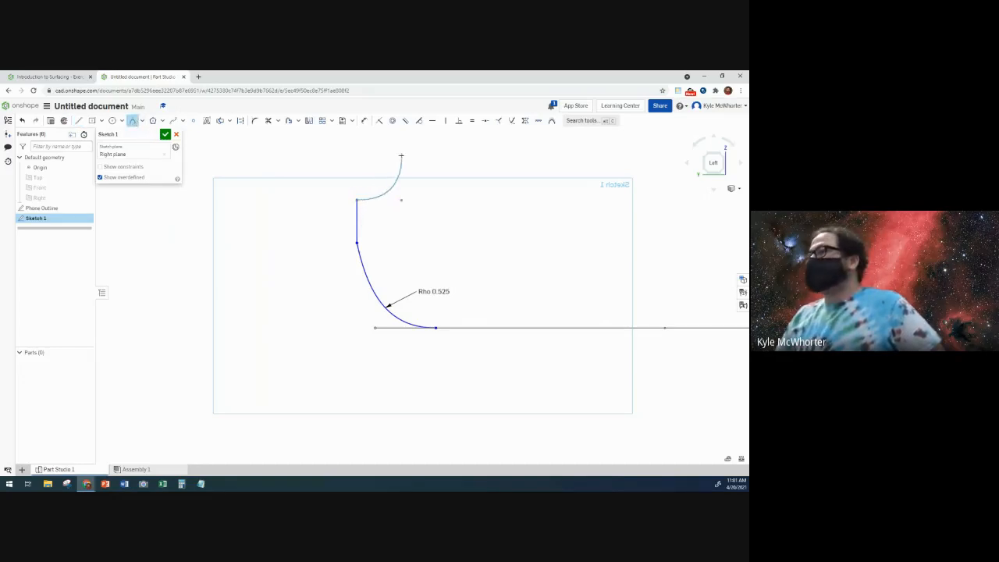
{"action": "left_click", "coordinate": [399, 156]}
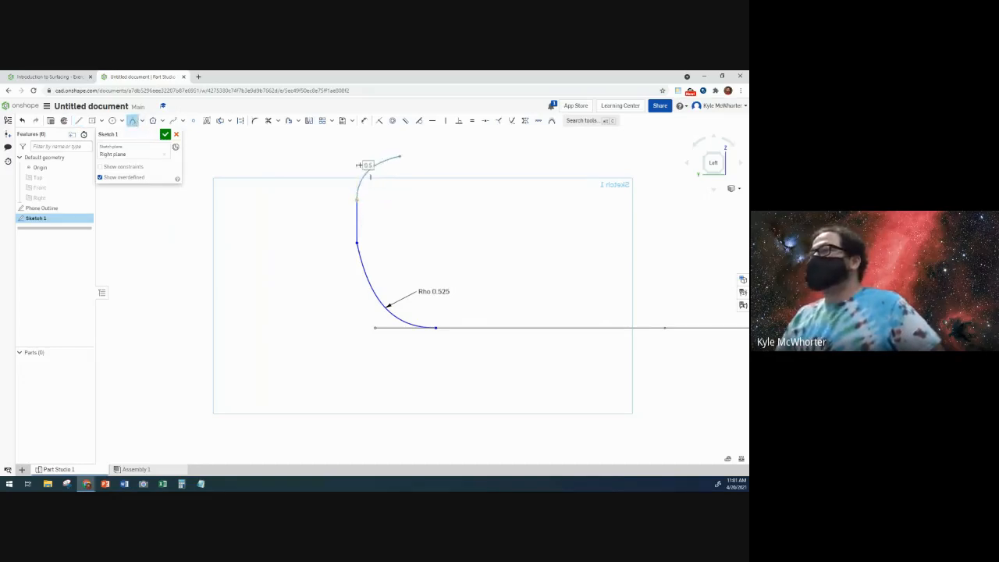
{"action": "left_click", "coordinate": [364, 162]}
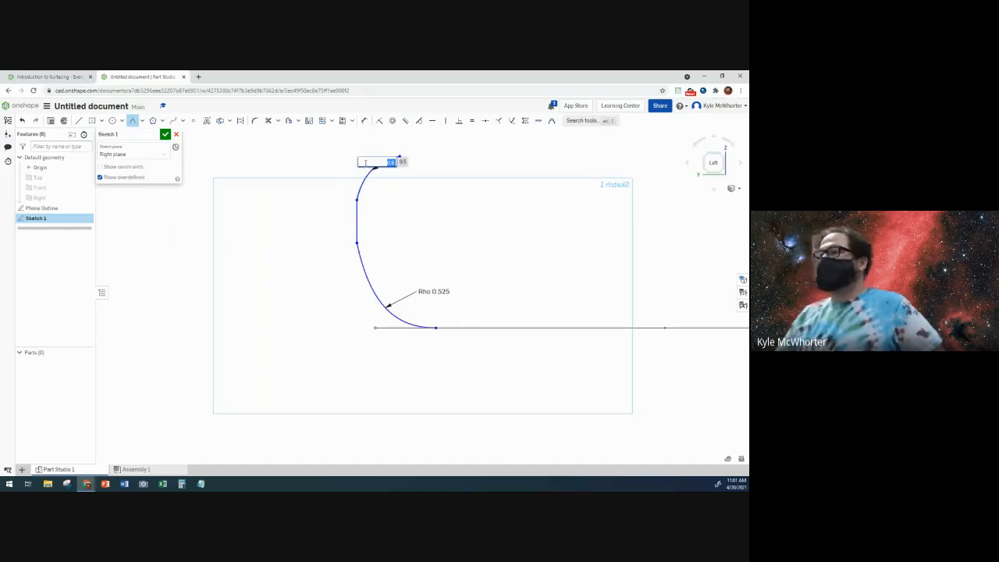
{"action": "key", "text": "Return"}
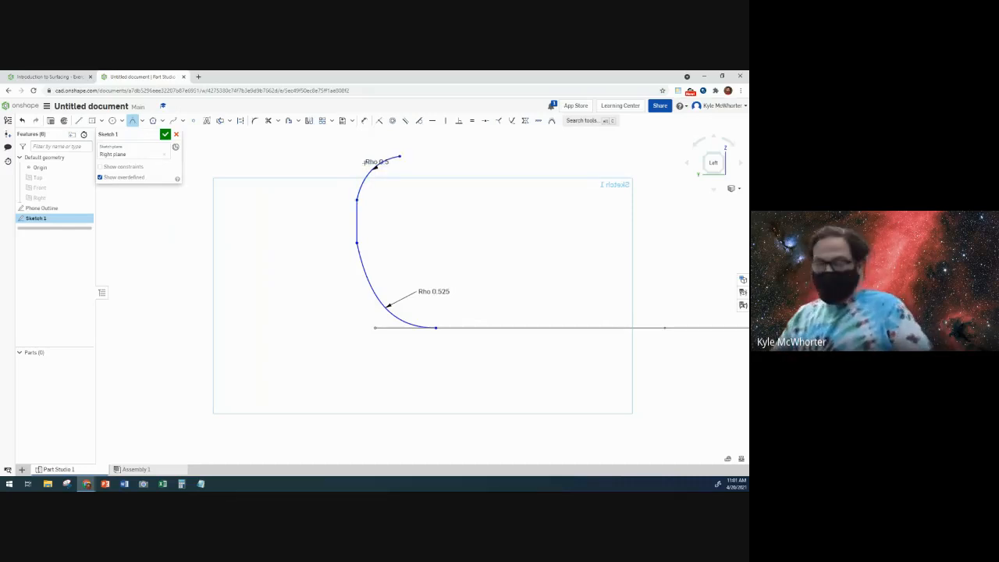
{"action": "key", "text": "Escape"}
{"action": "left_click_drag", "start_coordinate": [384, 159], "coordinate": [392, 179]}
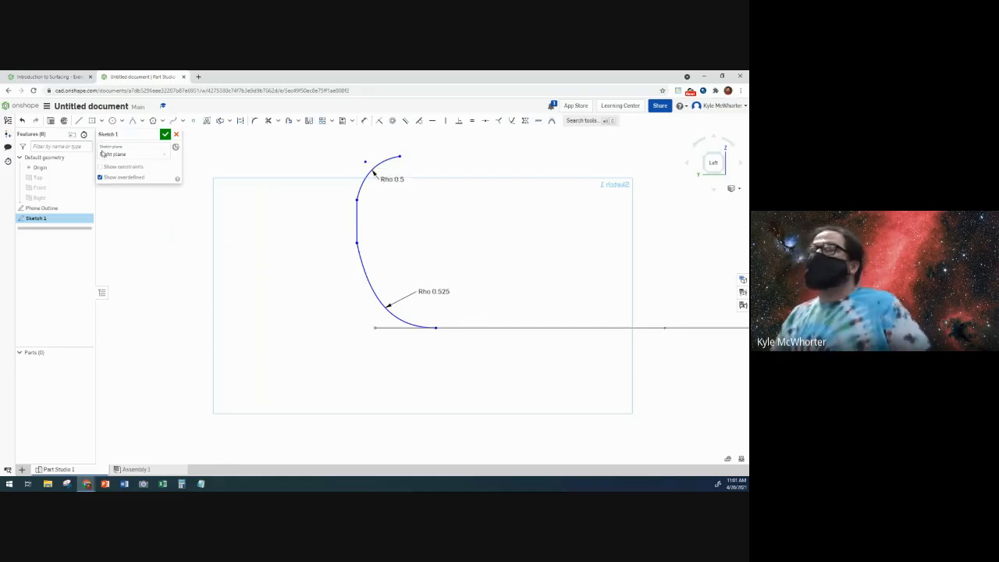
Add a 3-point arc of about 0.05 in radius from the upper conic's free end, curving over and down.
{"action": "left_click", "coordinate": [143, 121]}
{"action": "left_click", "coordinate": [153, 136]}
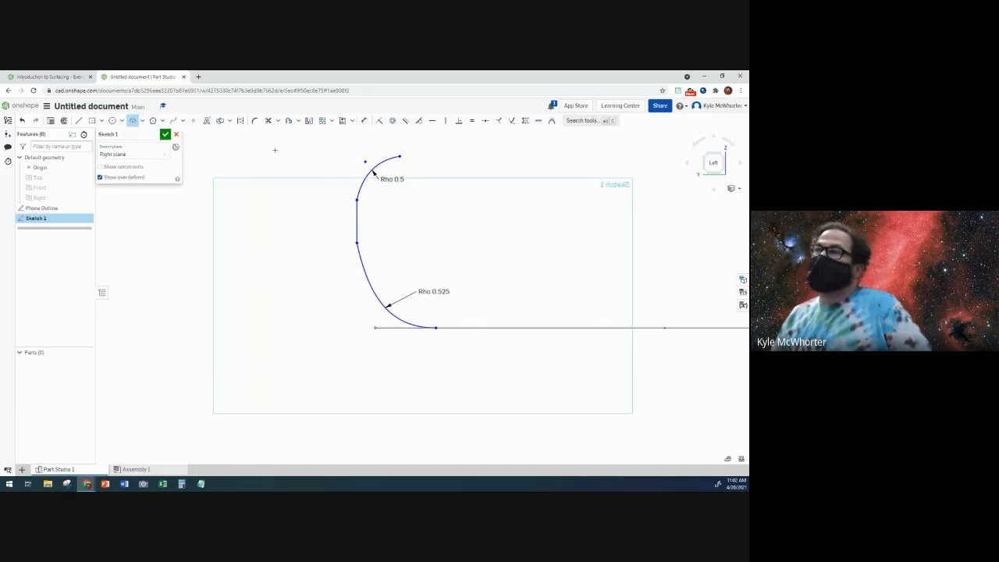
{"action": "left_click", "coordinate": [399, 156]}
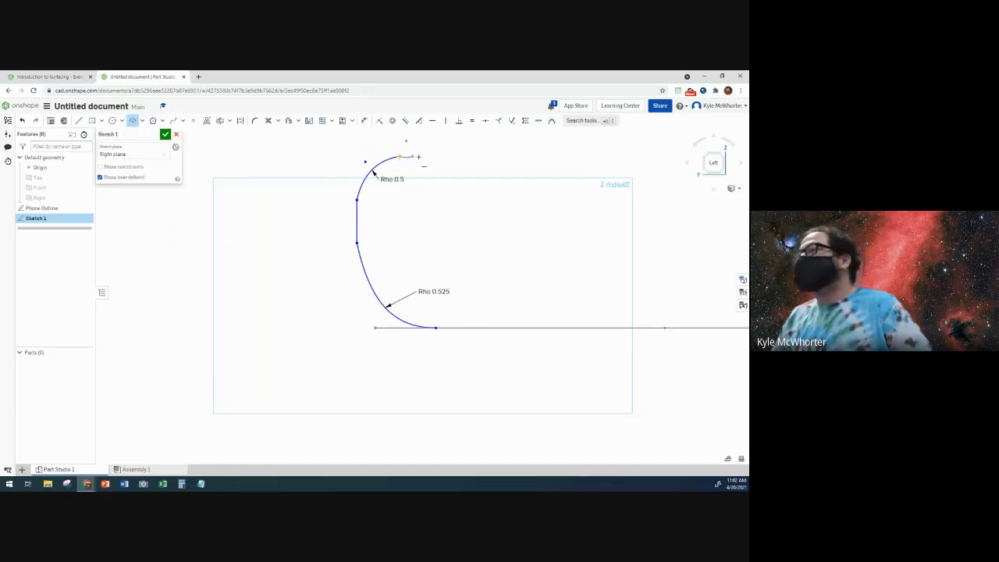
{"action": "left_click", "coordinate": [432, 180]}
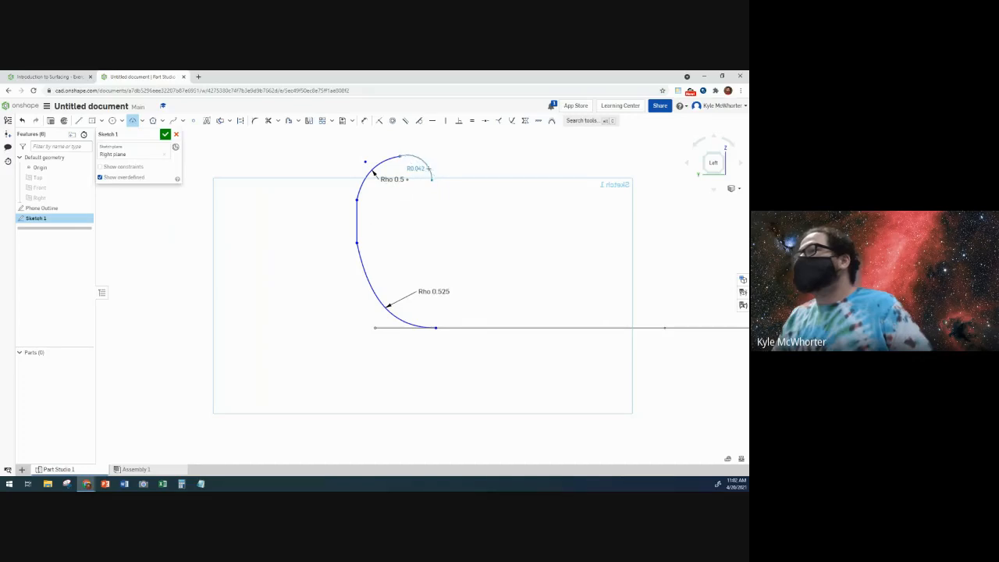
{"action": "left_click", "coordinate": [426, 169]}
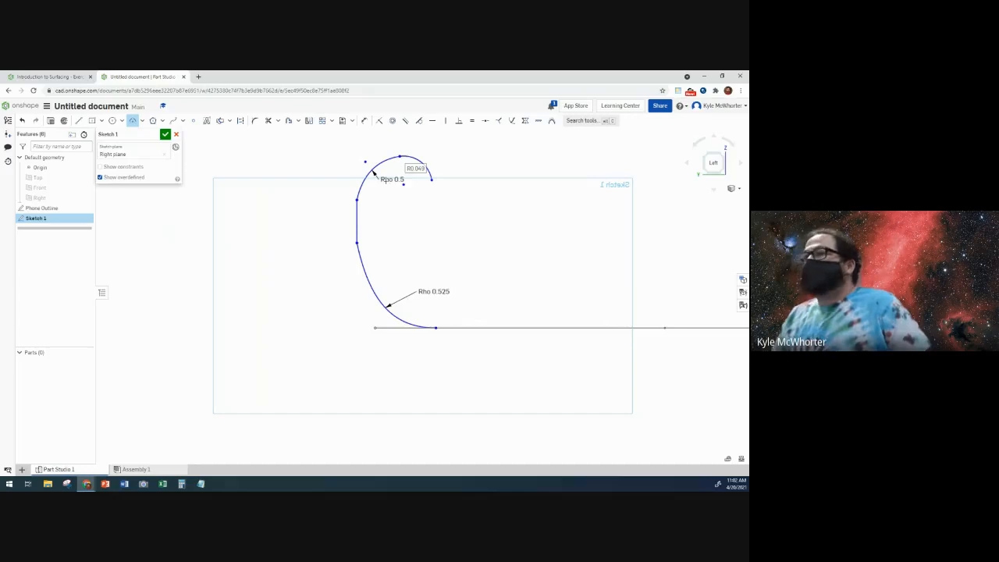
Draw a vertical line about 0.057 in long downward from the arc's free end.
{"action": "left_click", "coordinate": [78, 120]}
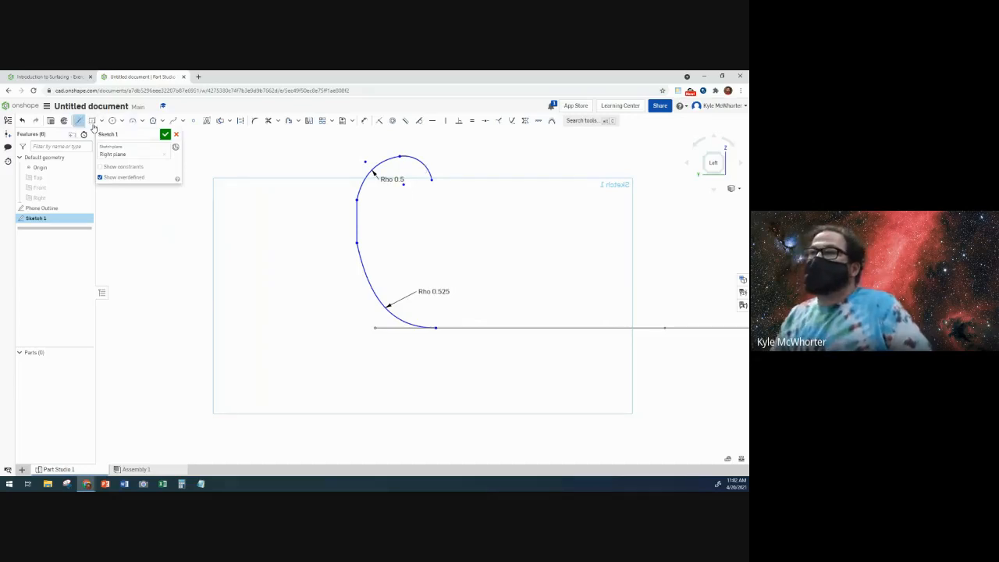
{"action": "left_click", "coordinate": [432, 180]}
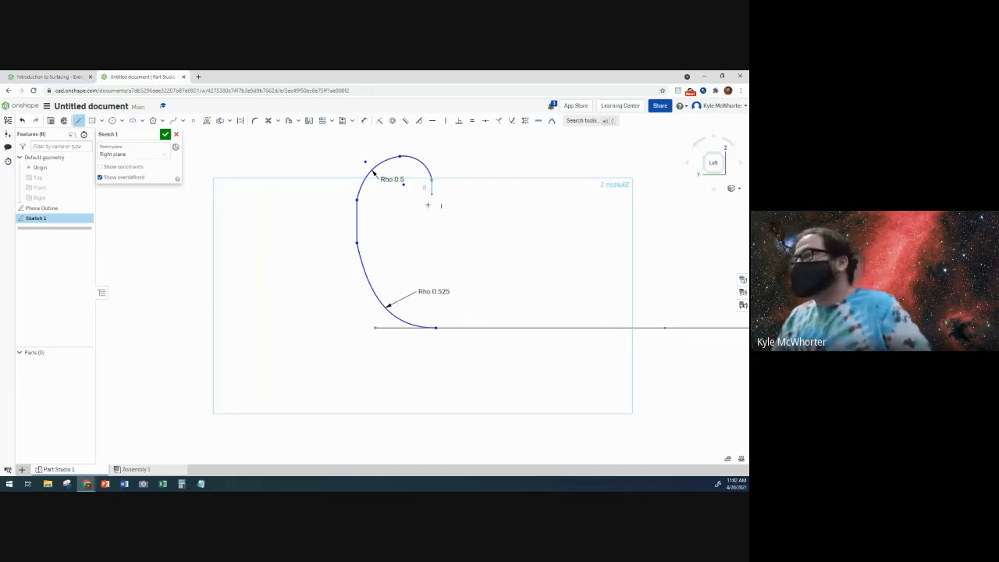
{"action": "left_click", "coordinate": [431, 212]}
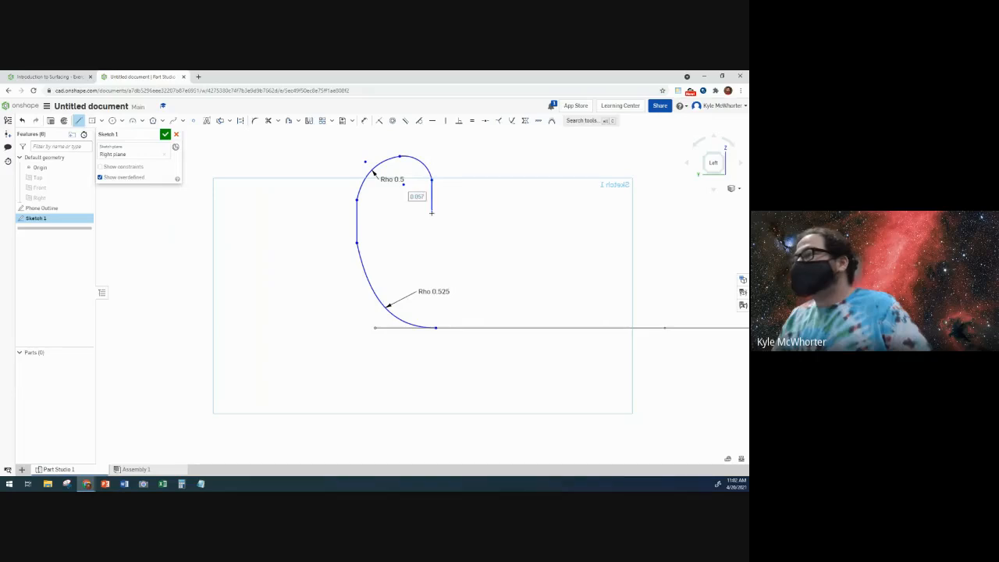
{"action": "key", "text": "Escape"}
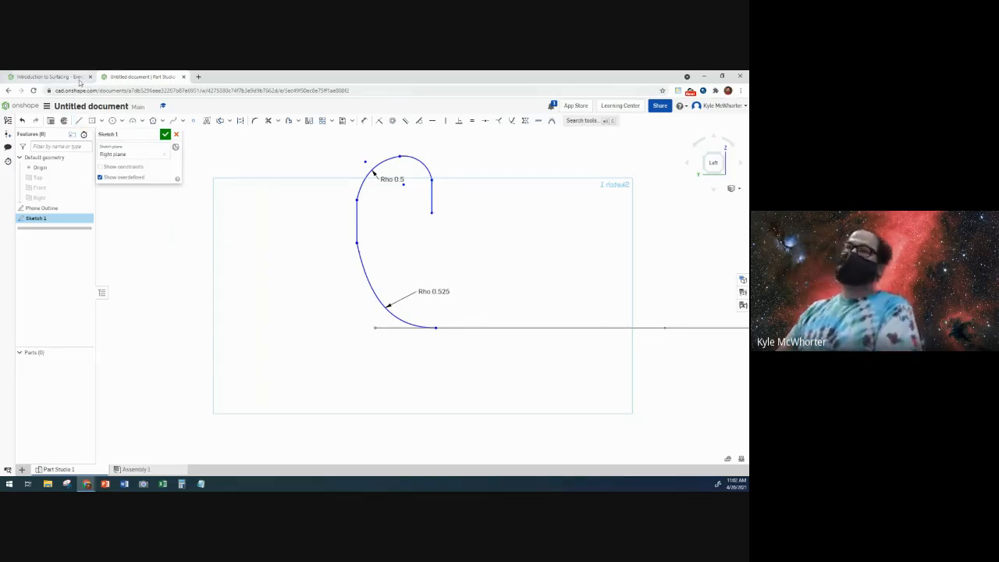
Check the exercise's Vertical callout and constrain the arc's centre point vertical to the endpoint it shares with the upper conic.
{"action": "left_click", "coordinate": [81, 78]}
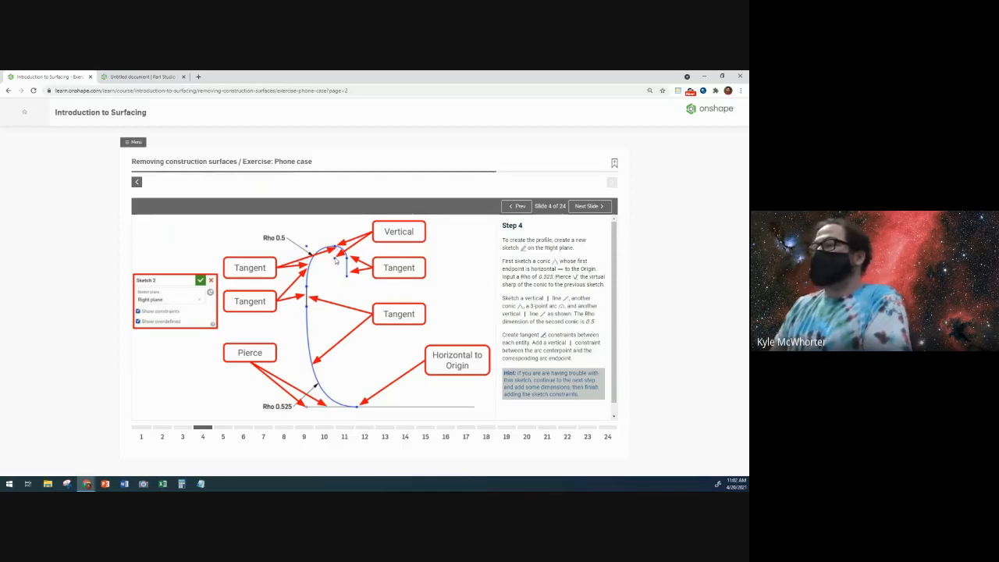
{"action": "left_click", "coordinate": [145, 77]}
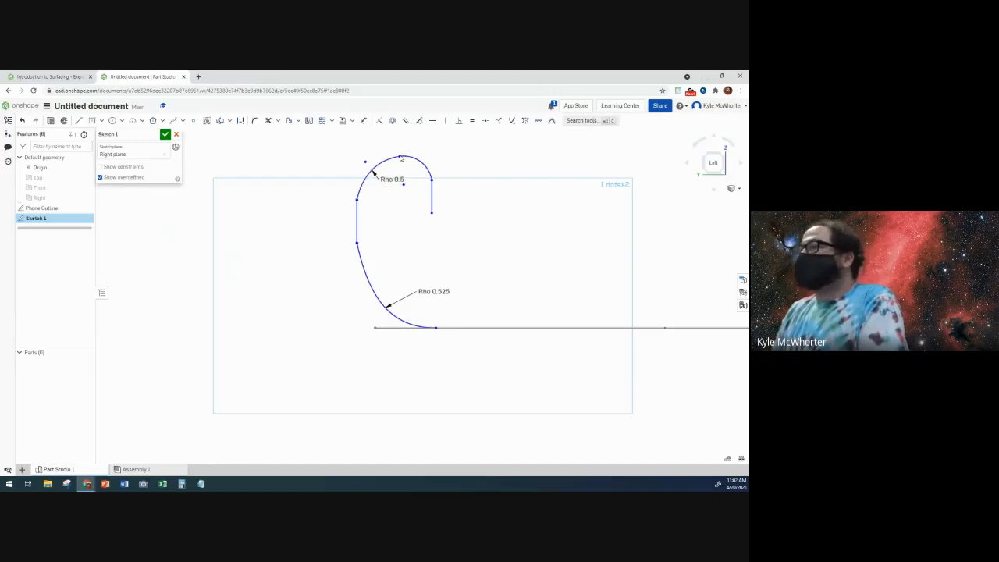
{"action": "left_click", "coordinate": [400, 157]}
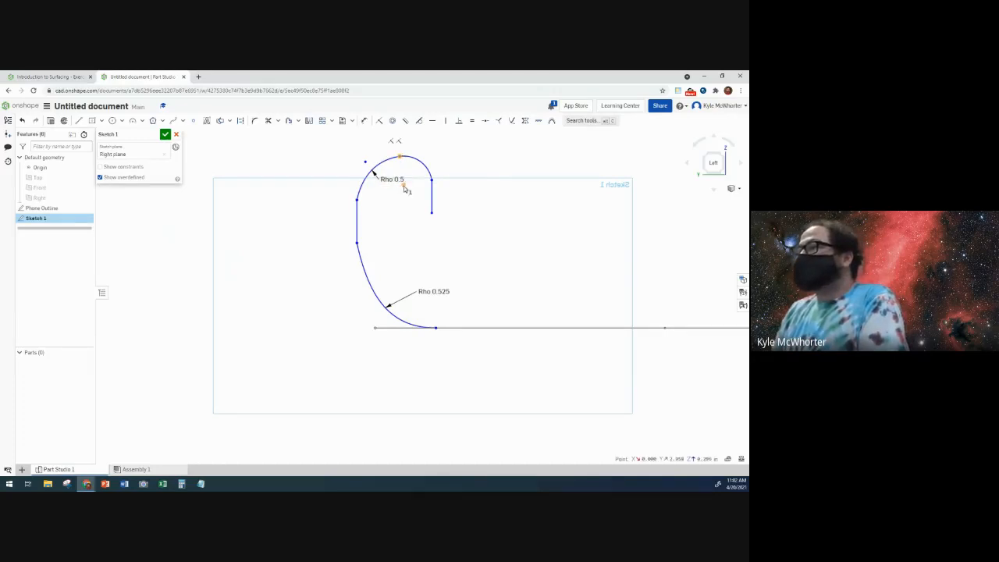
{"action": "left_click", "coordinate": [403, 187]}
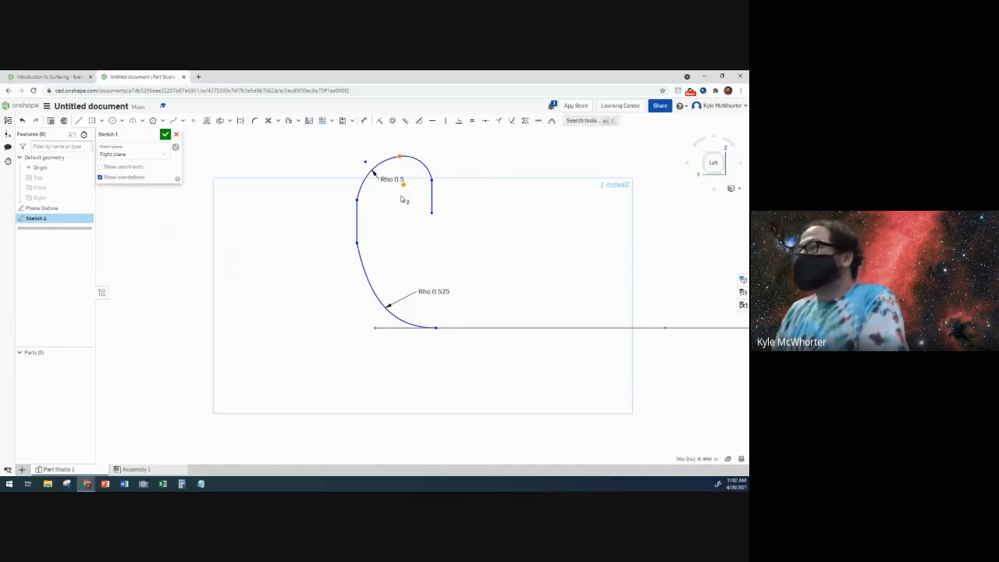
{"action": "left_click", "coordinate": [447, 121]}
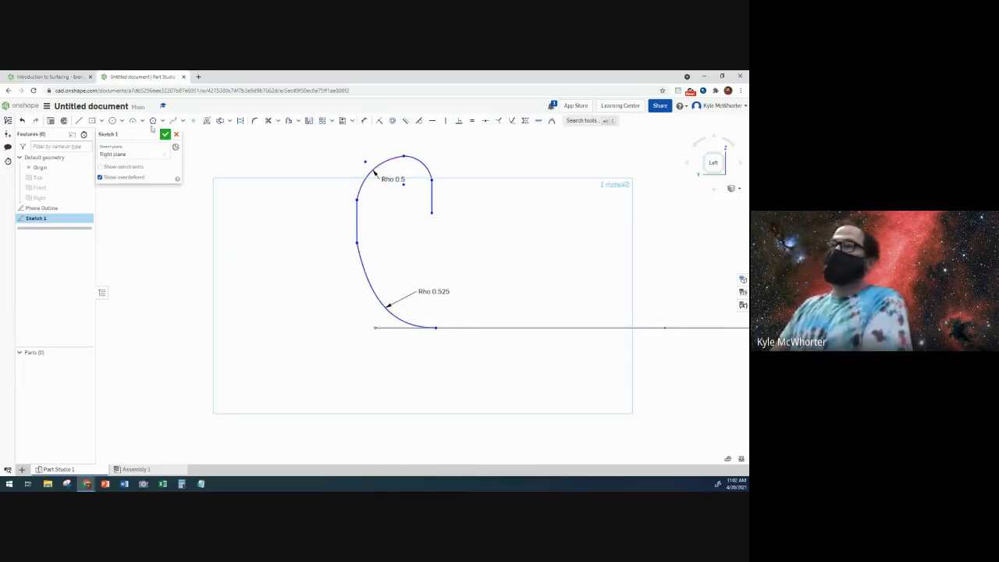
Review the exercise's Tangent callouts and make the short inner vertical line tangent to the 3-point arc.
{"action": "left_click", "coordinate": [77, 77]}
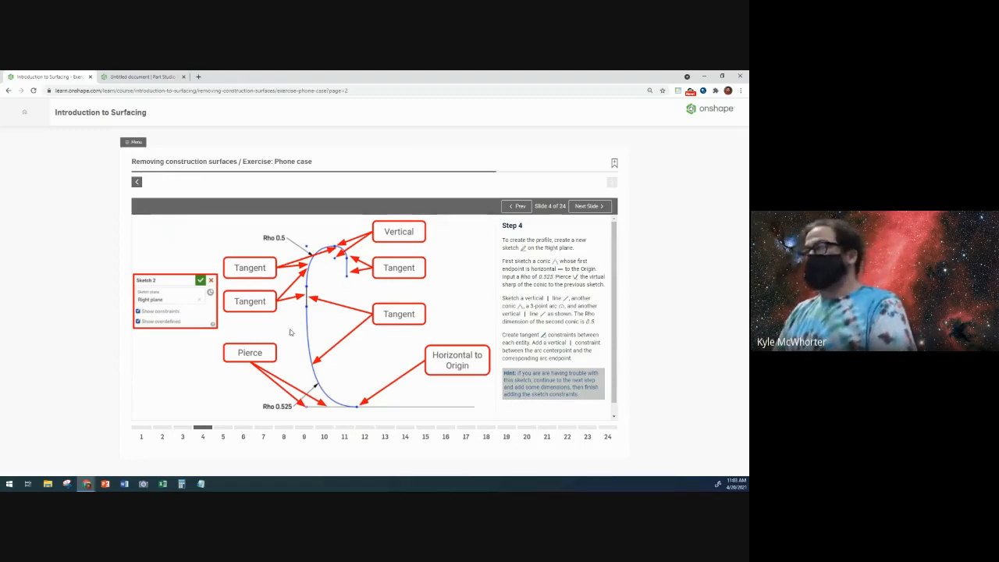
{"action": "left_click", "coordinate": [172, 77]}
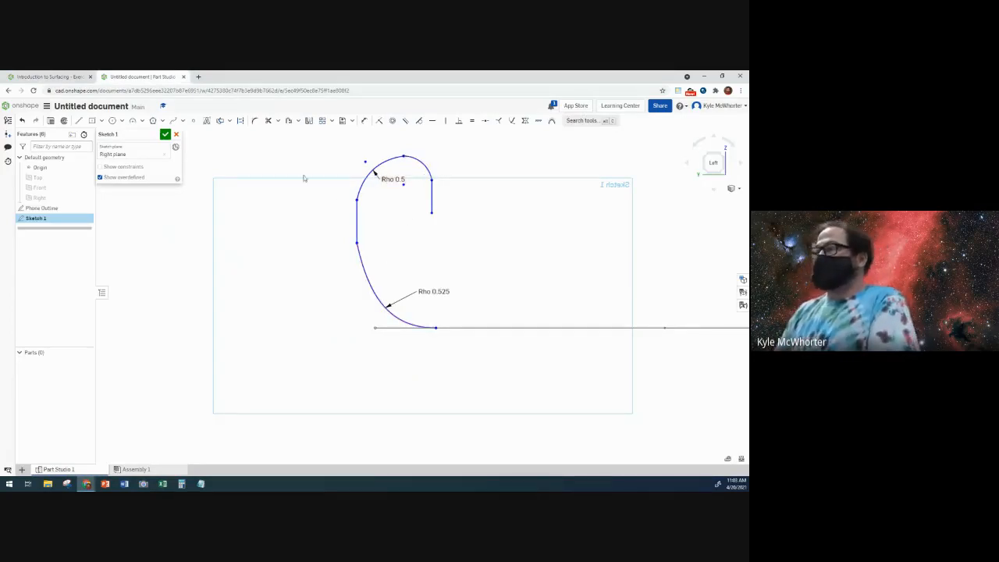
{"action": "left_click", "coordinate": [420, 123]}
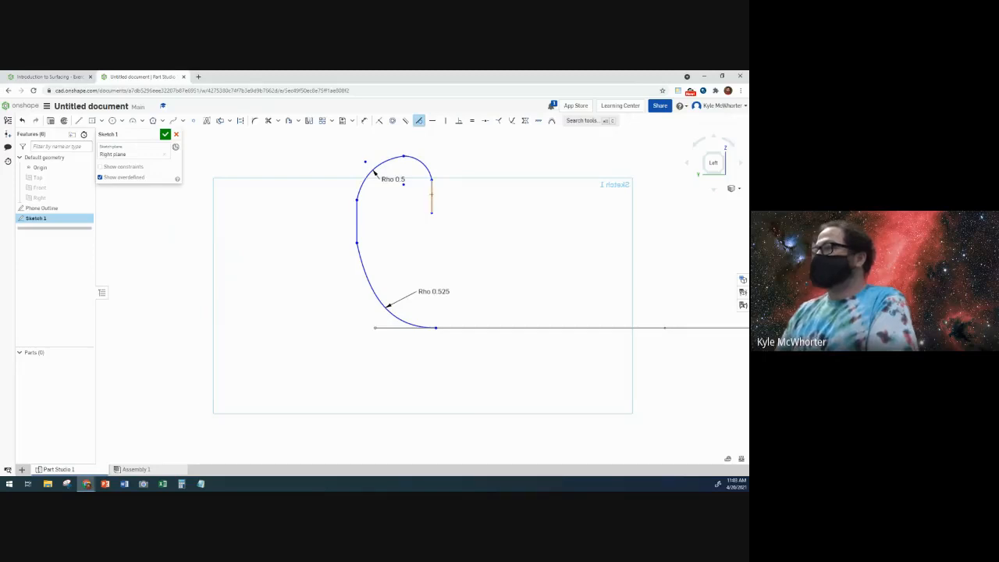
{"action": "left_click", "coordinate": [432, 195]}
{"action": "left_click", "coordinate": [423, 166]}
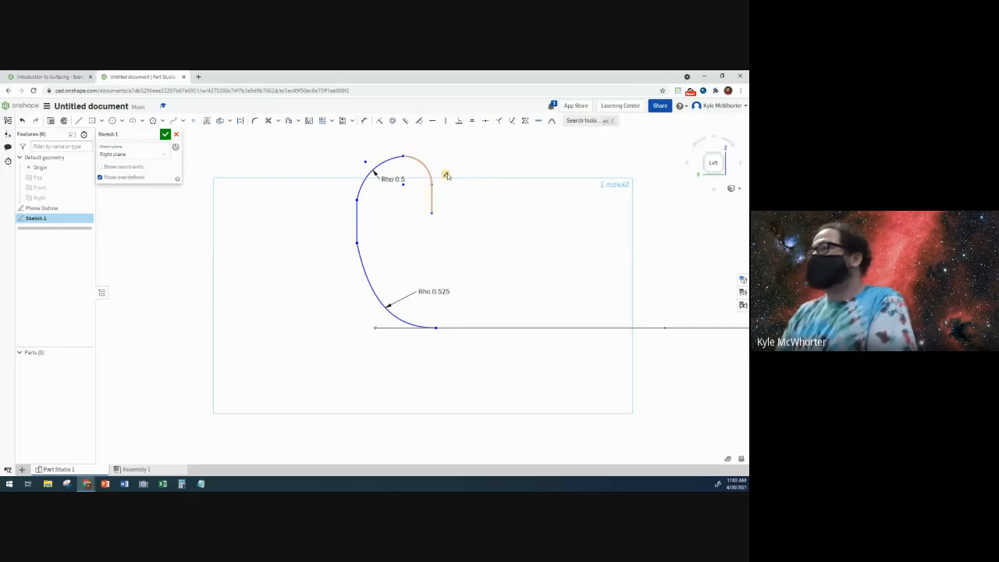
Try to make the 3-point arc tangent to the Rho 0.5 conic, test the sketch by moving it, and undo both changes.
{"action": "left_click", "coordinate": [422, 166]}
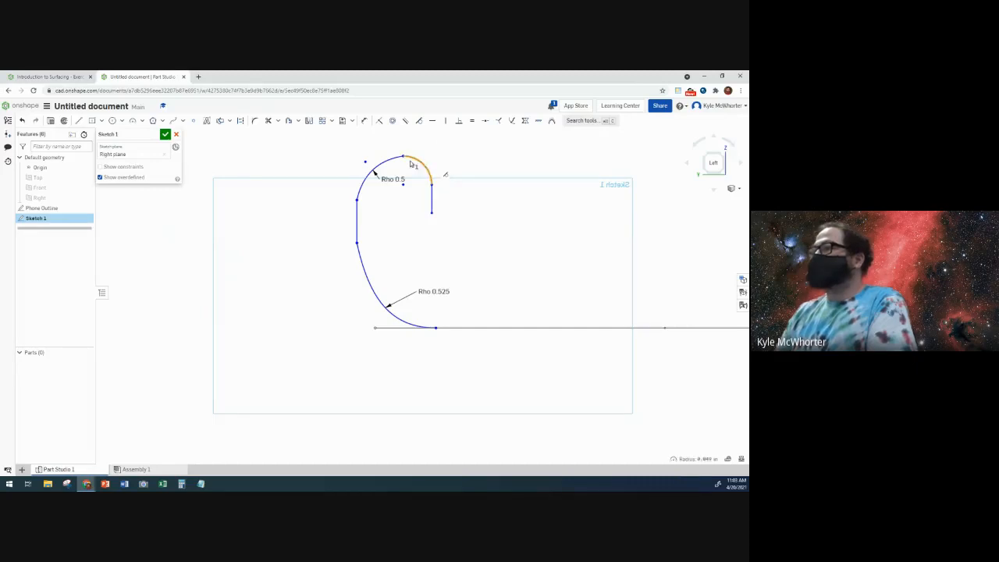
{"action": "left_click", "coordinate": [396, 162]}
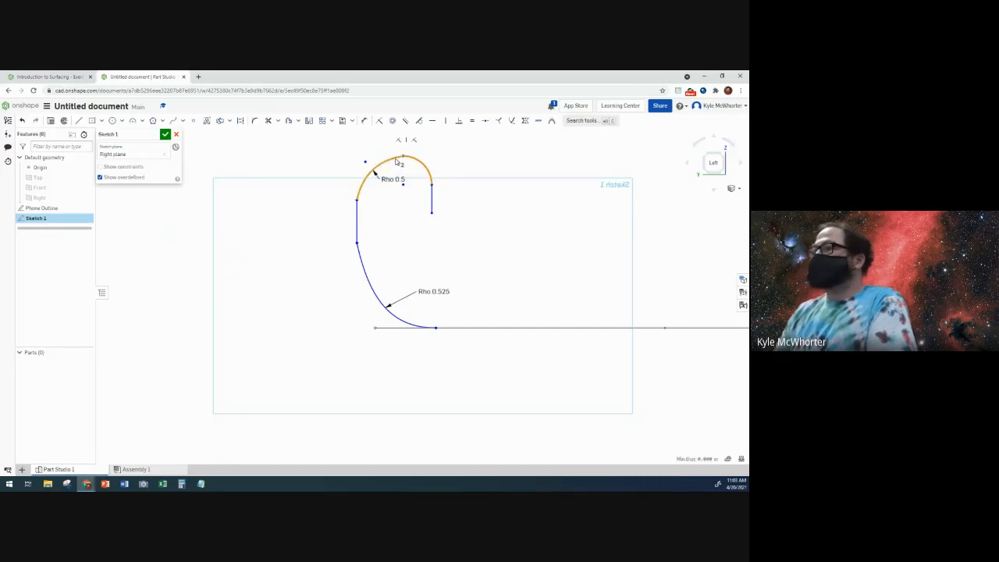
{"action": "left_click", "coordinate": [420, 121]}
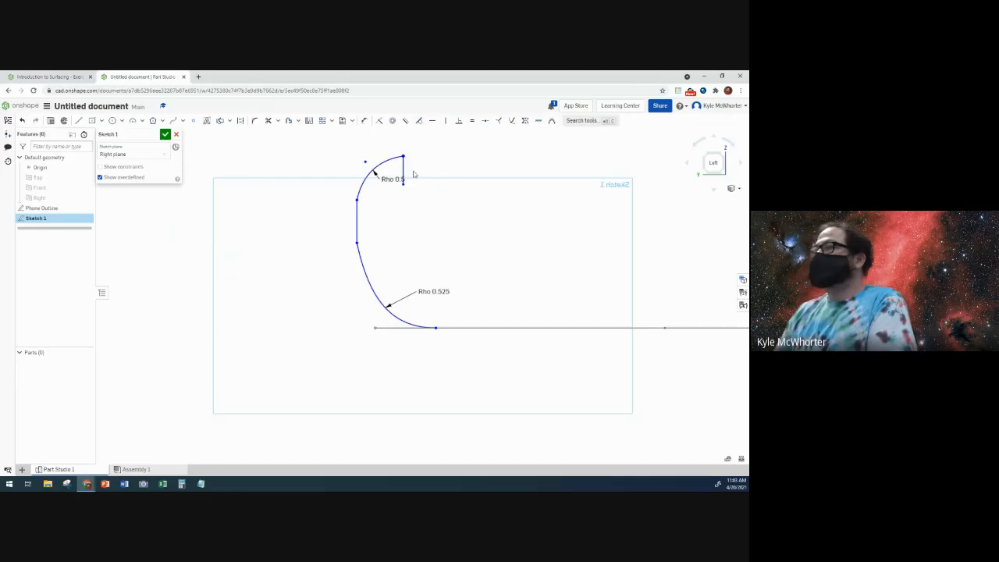
{"action": "left_click_drag", "start_coordinate": [405, 171], "coordinate": [425, 169]}
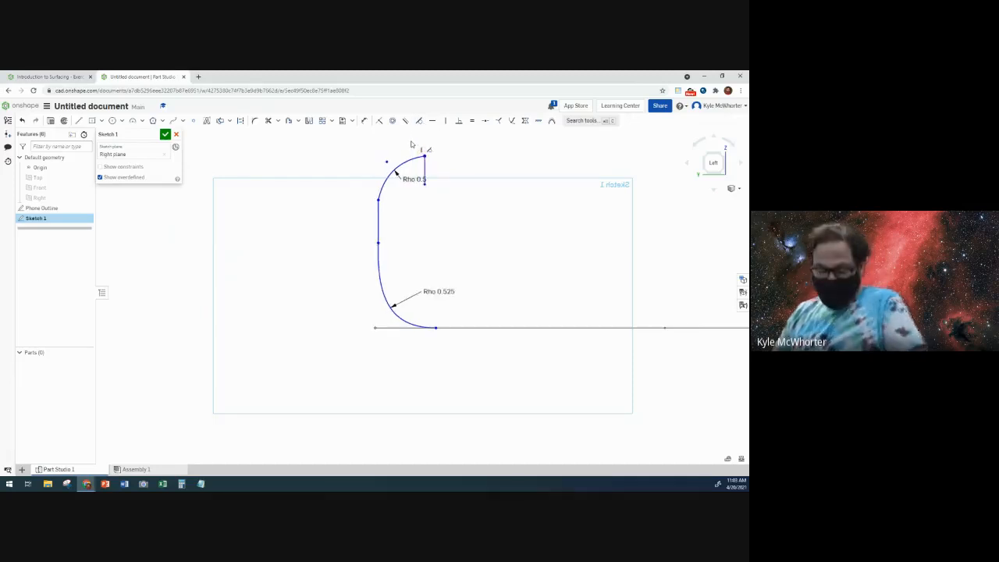
{"action": "key", "text": "ctrl+z"}
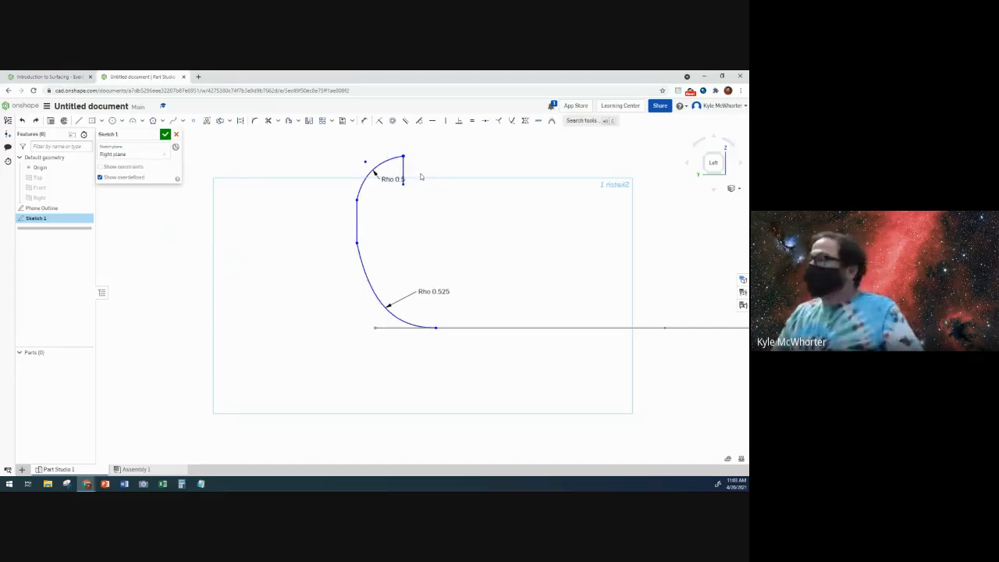
{"action": "key", "text": "ctrl+z"}
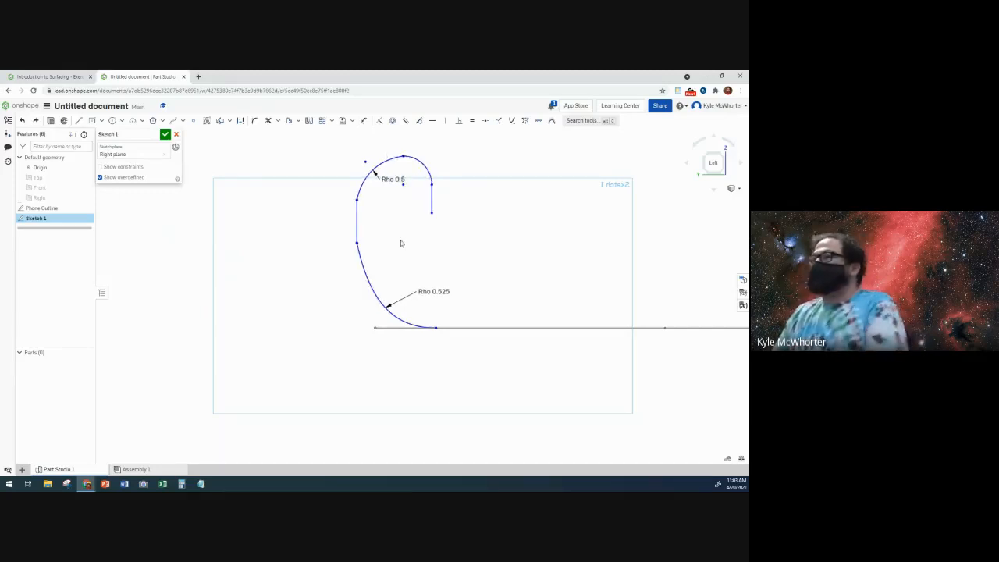
Make the outer vertical line tangent to both the lower Rho 0.525 conic and the upper Rho 0.5 conic.
{"action": "left_click", "coordinate": [369, 288]}
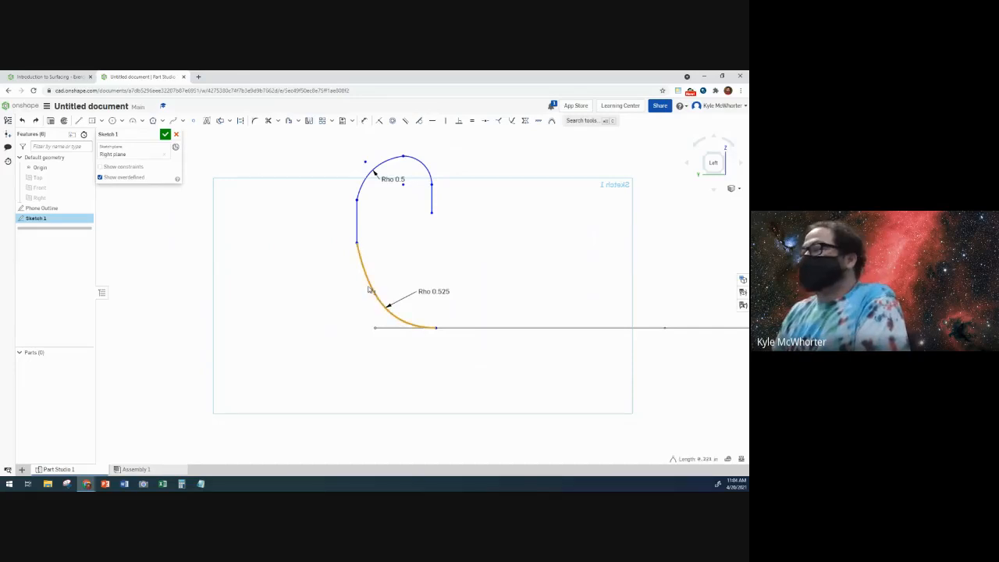
{"action": "left_click", "coordinate": [358, 231]}
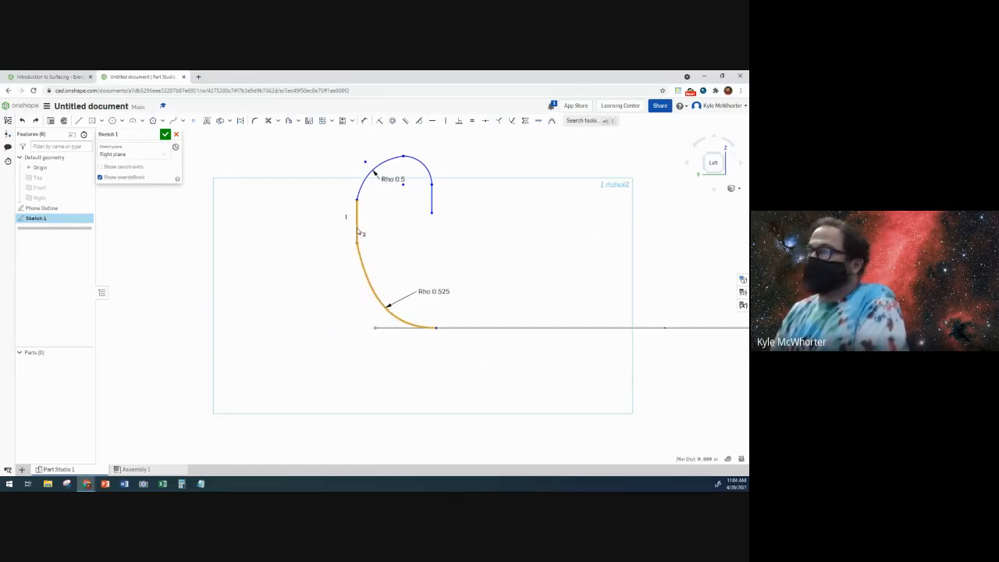
{"action": "left_click", "coordinate": [419, 121]}
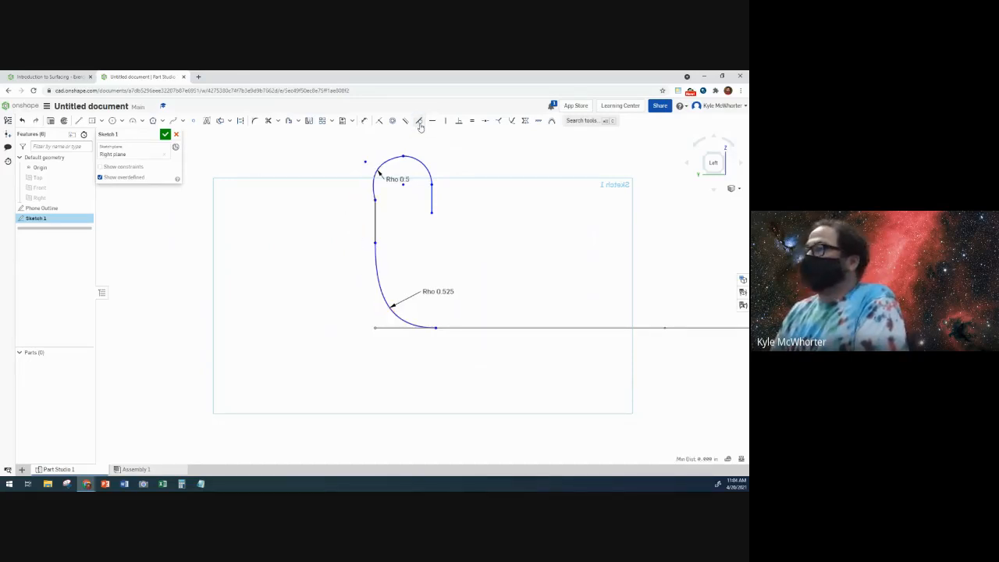
{"action": "left_click", "coordinate": [376, 221]}
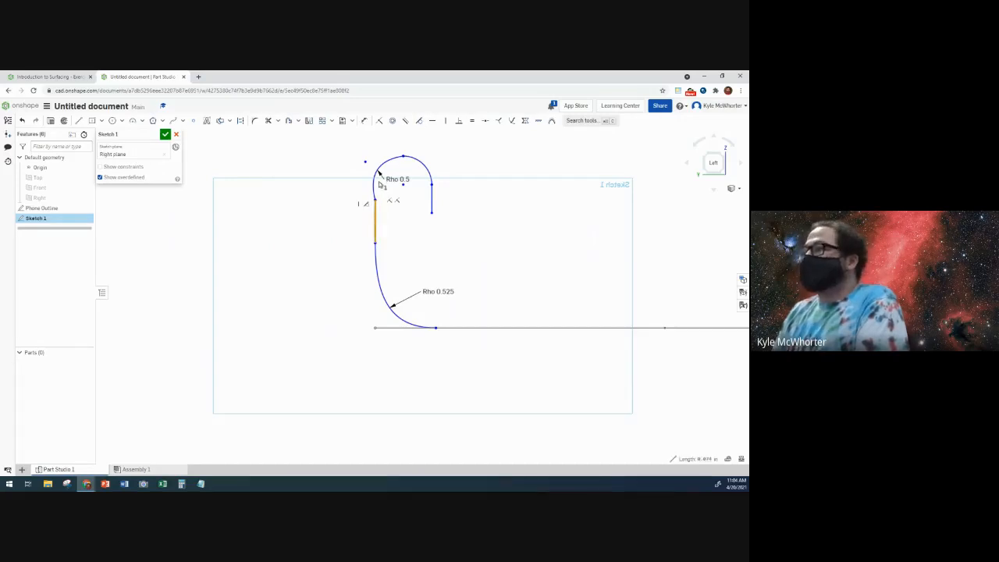
{"action": "left_click", "coordinate": [375, 187]}
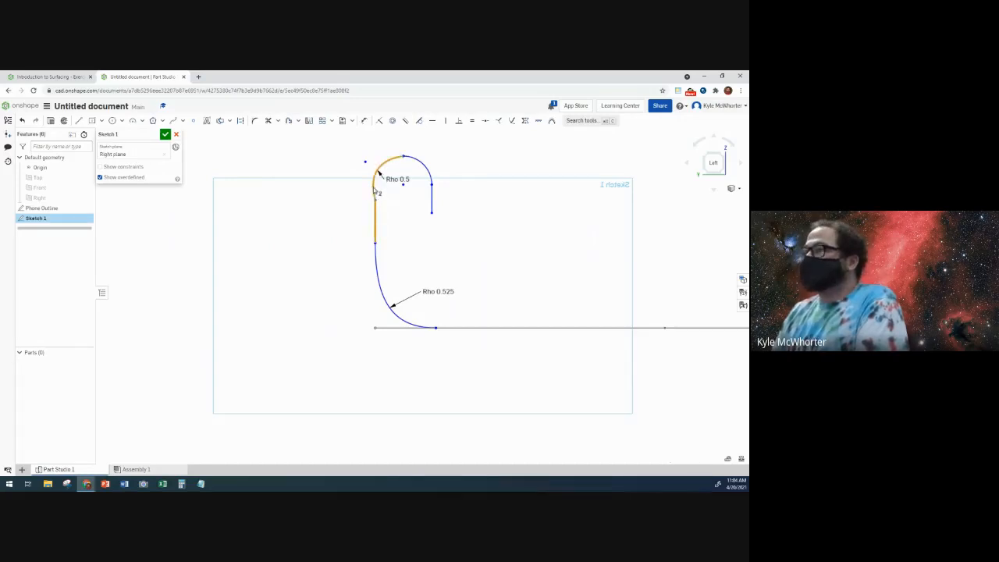
{"action": "left_click", "coordinate": [419, 121]}
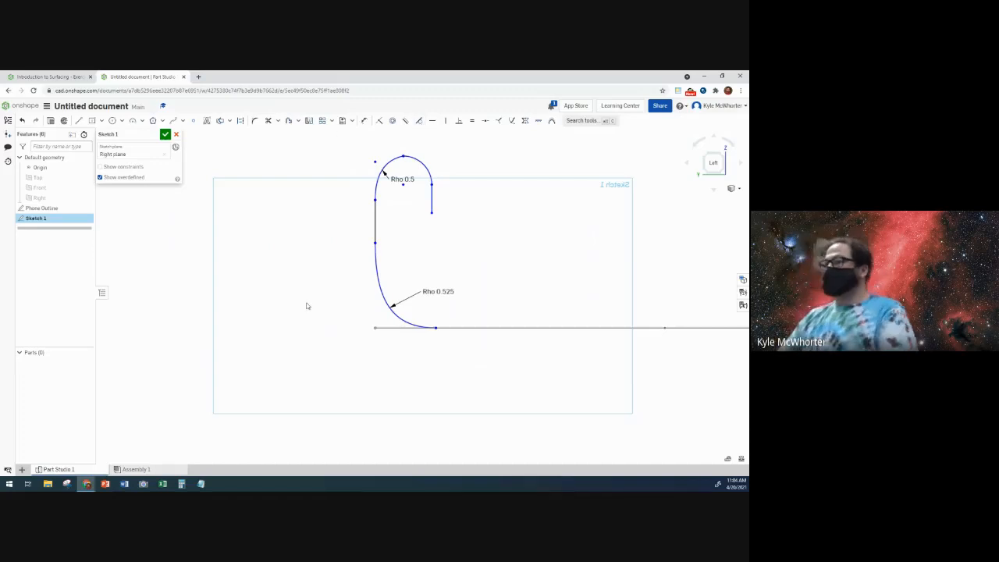
Try to make the Rho 0.5 conic tangent to the 3-point arc and undo the change.
{"action": "left_click", "coordinate": [402, 159]}
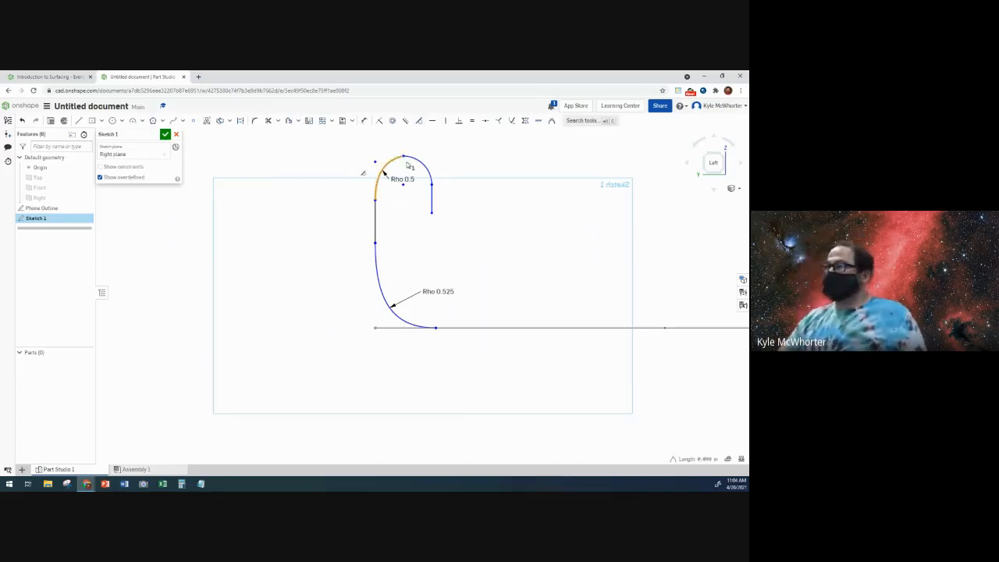
{"action": "left_click", "coordinate": [418, 164]}
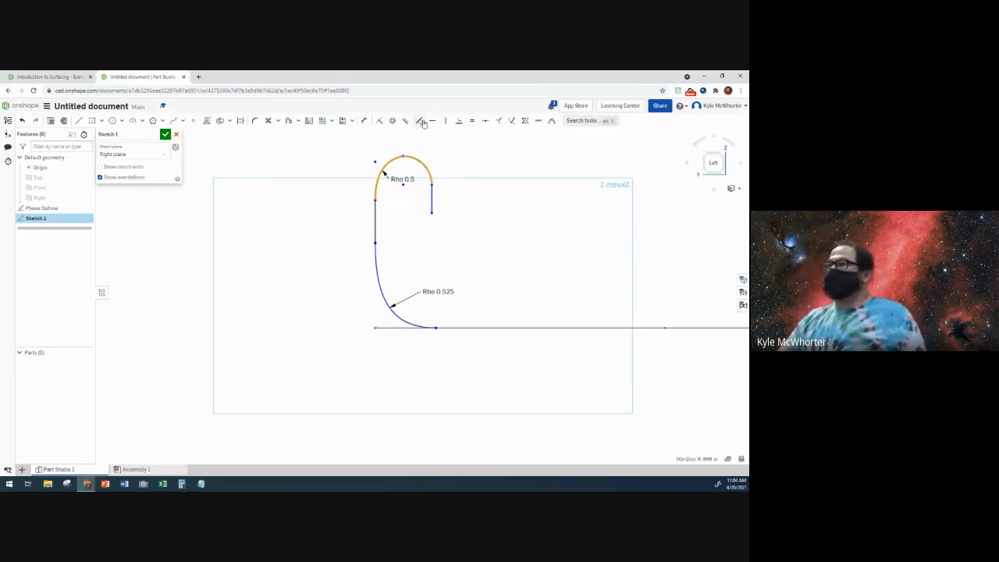
{"action": "left_click", "coordinate": [419, 122]}
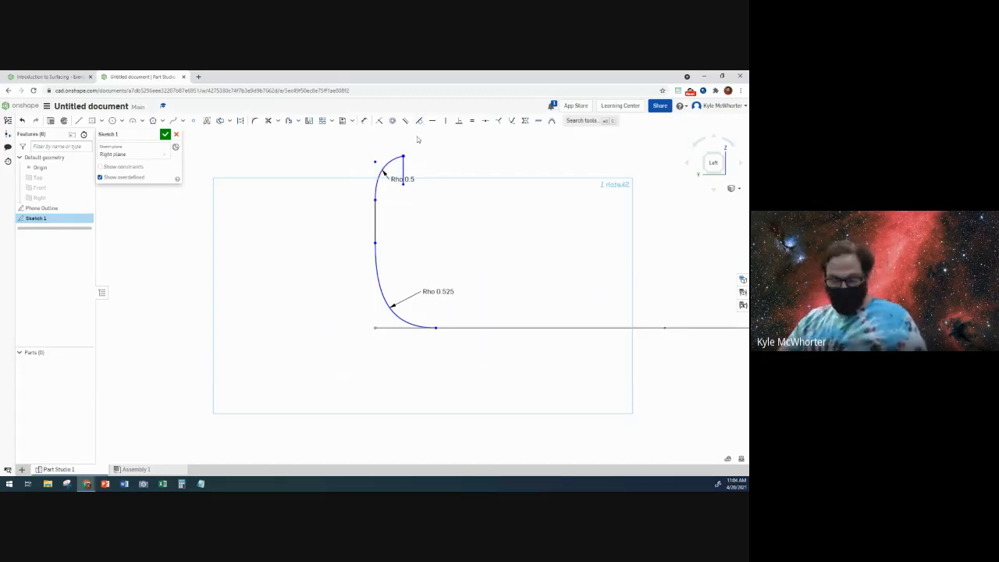
{"action": "key", "text": "ctrl+z"}
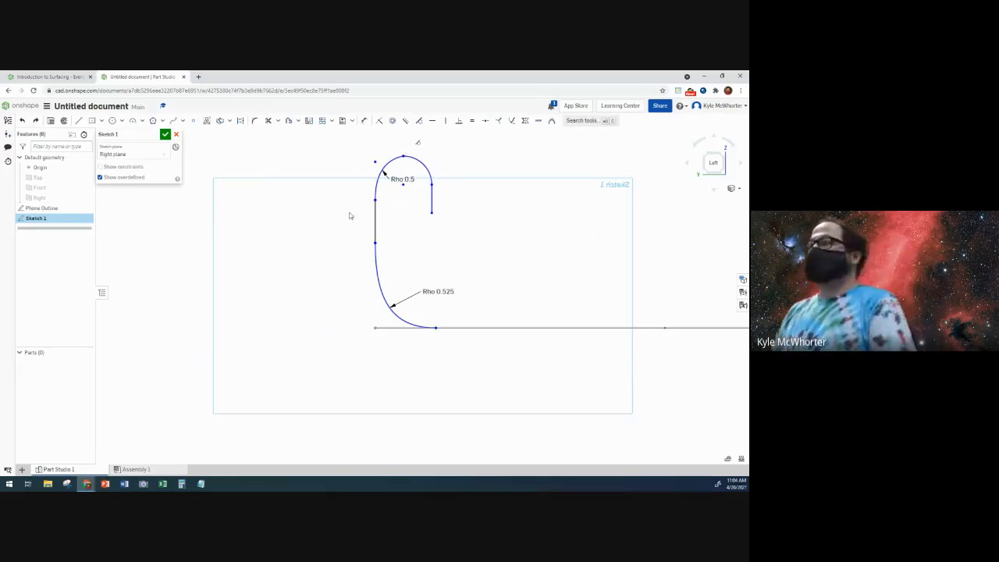
Advance the surfacing exercise to Step 5, review its sketch dimensions, and return to the Part Studio.
{"action": "left_click", "coordinate": [64, 77]}
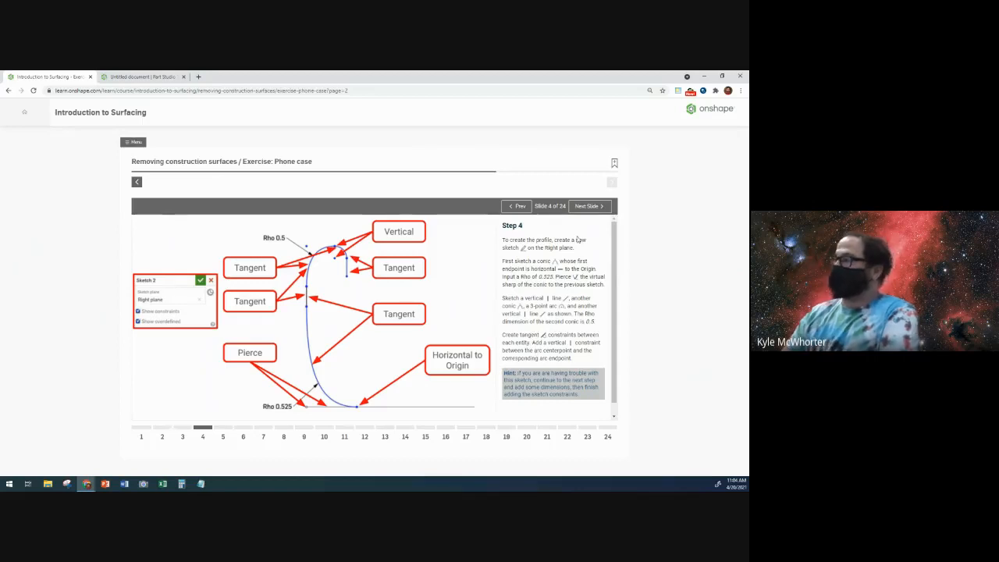
{"action": "left_click", "coordinate": [589, 206]}
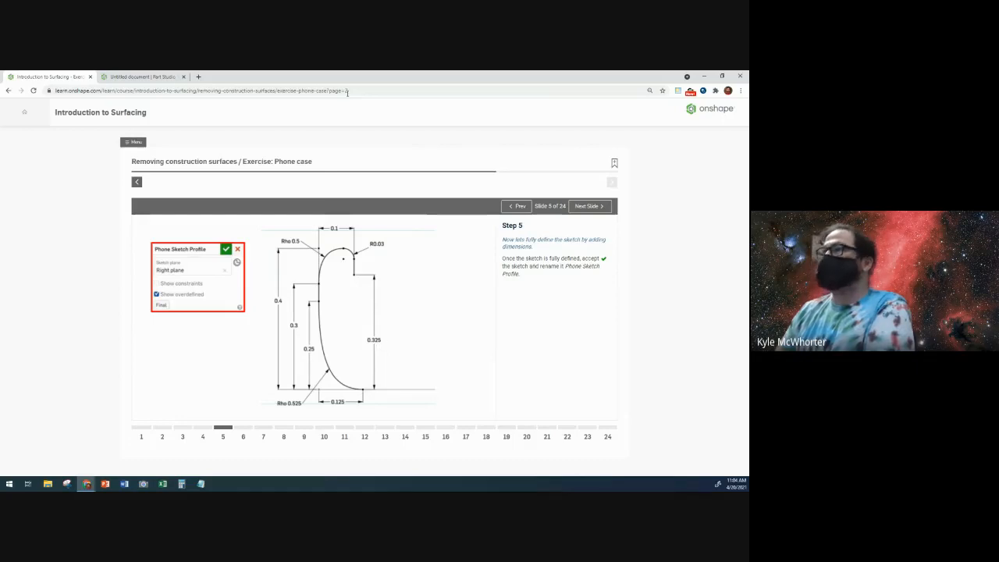
{"action": "left_click", "coordinate": [137, 76]}
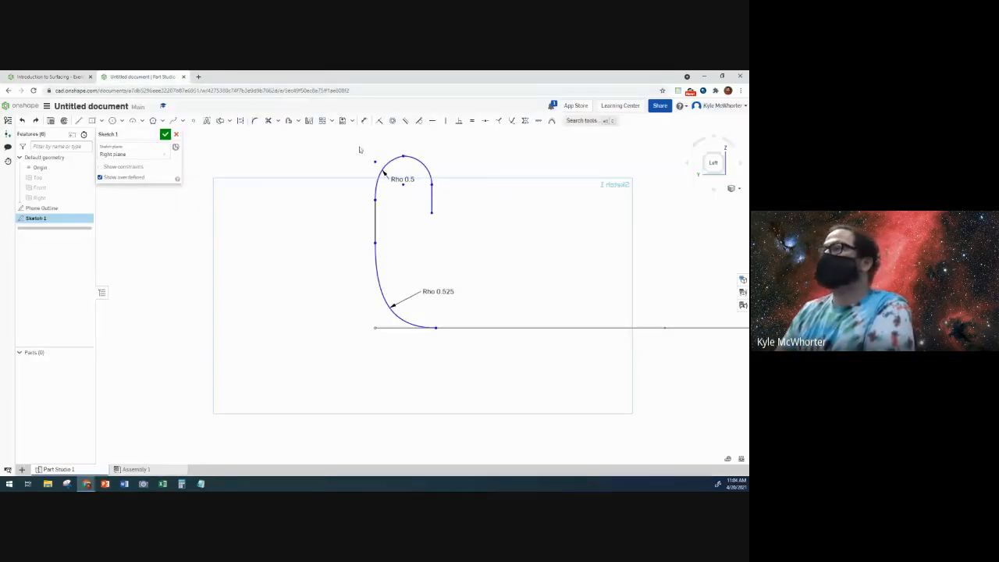
Dimension the height from the lower conic's endpoint to the inner vertical line's free end as 0.325 in.
{"action": "left_click", "coordinate": [364, 120]}
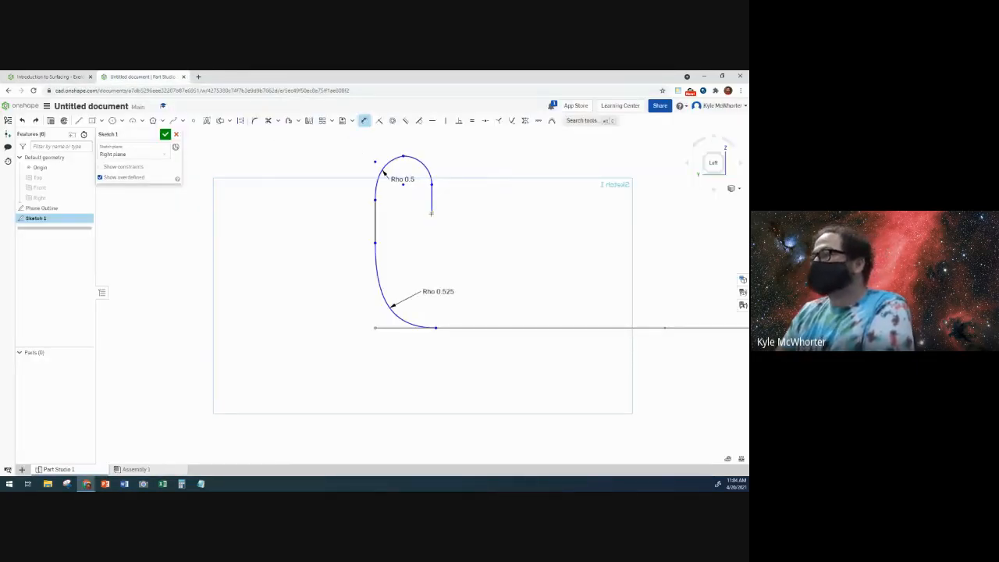
{"action": "left_click", "coordinate": [436, 327]}
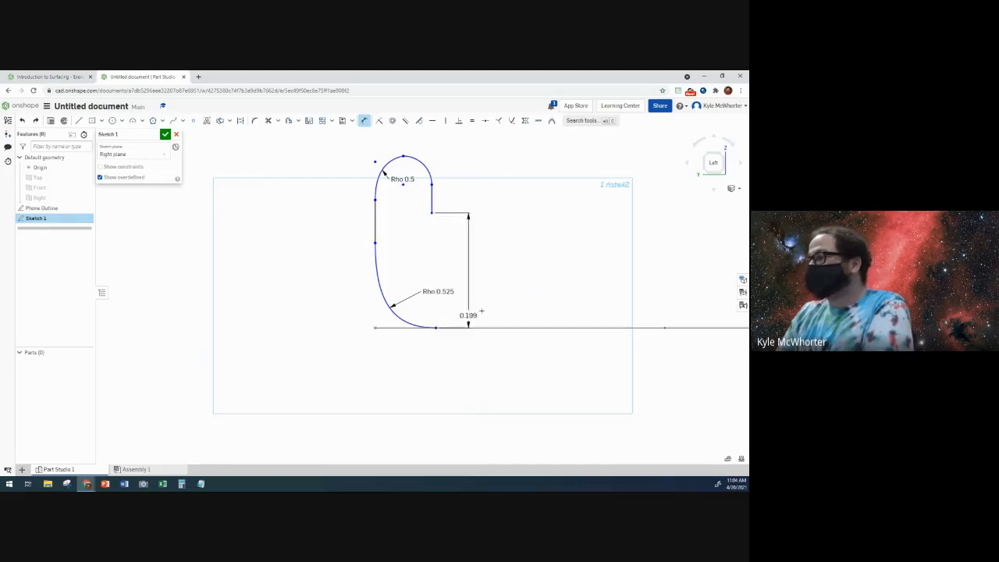
{"action": "left_click", "coordinate": [477, 287]}
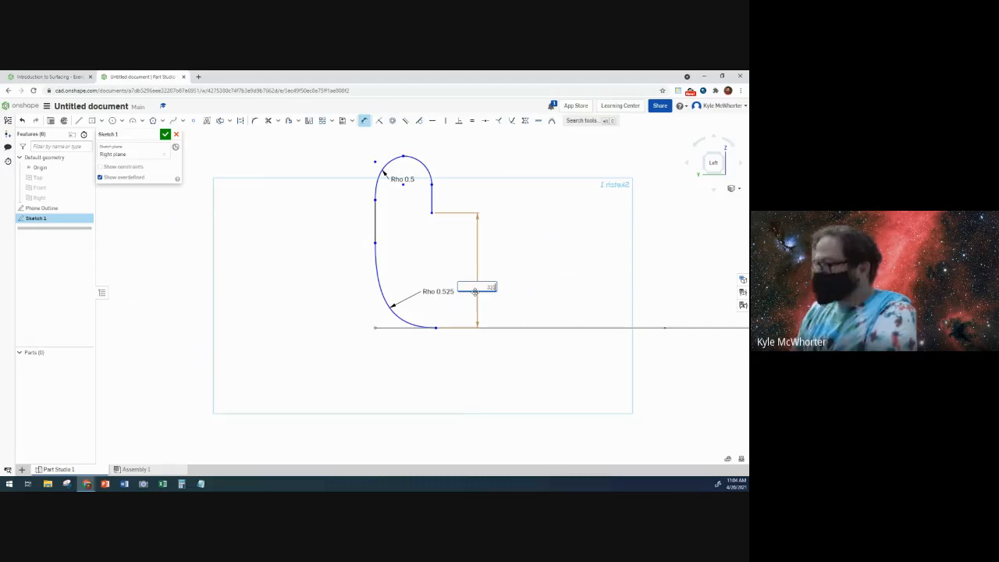
{"action": "type", "text": "0.325"}
{"action": "key", "text": "Return"}
{"action": "scroll", "coordinate": [474, 291], "scroll_direction": "down", "scroll_amount": 2}
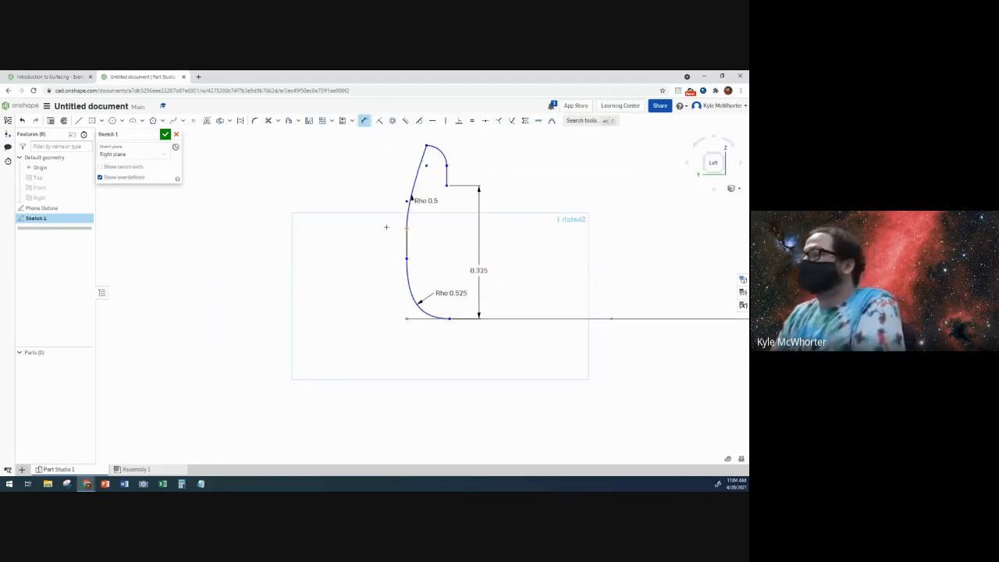
{"action": "key", "text": "Escape"}
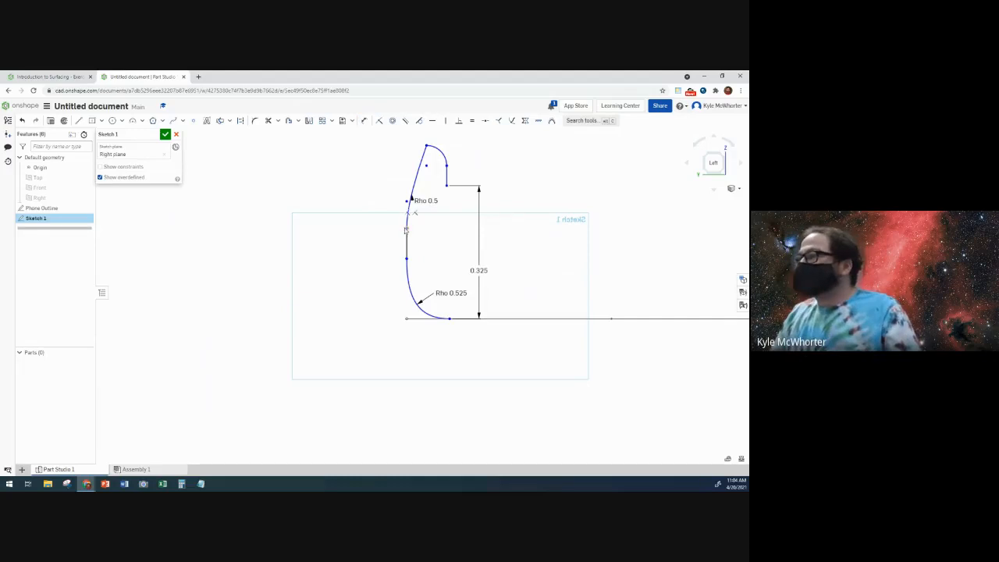
Move the Rho 0.5 conic's lower endpoint and virtual sharp upward to round the profile's top, checking it against the Step 5 drawing.
{"action": "left_click_drag", "start_coordinate": [406, 222], "coordinate": [407, 163]}
{"action": "left_click_drag", "start_coordinate": [407, 202], "coordinate": [413, 143]}
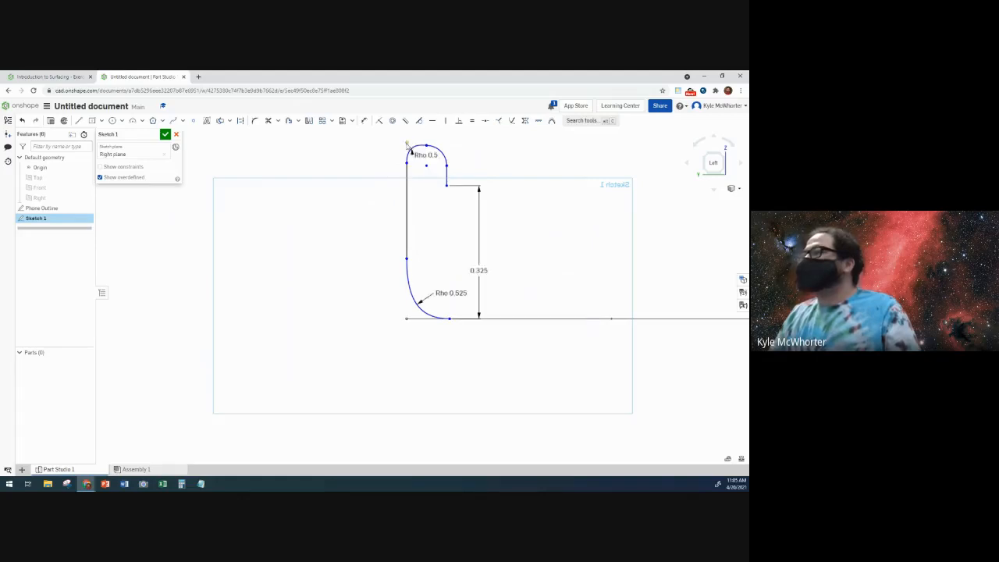
{"action": "left_click", "coordinate": [78, 77]}
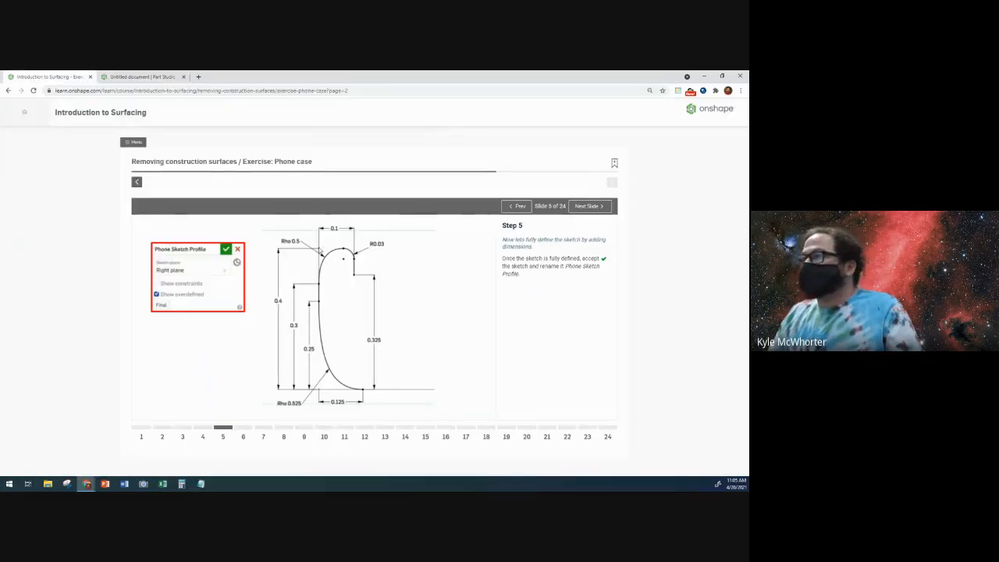
{"action": "left_click", "coordinate": [141, 76]}
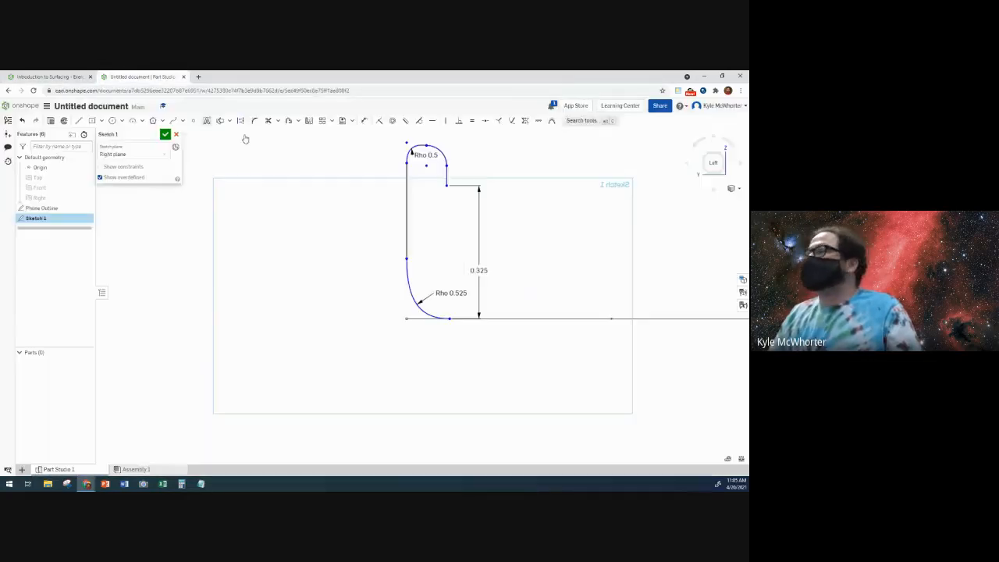
{"action": "mouse_move", "coordinate": [407, 144]}
{"action": "left_mouse_down"}
{"action": "mouse_move", "coordinate": [400, 156]}
{"action": "mouse_move", "coordinate": [411, 154]}
{"action": "left_mouse_up"}
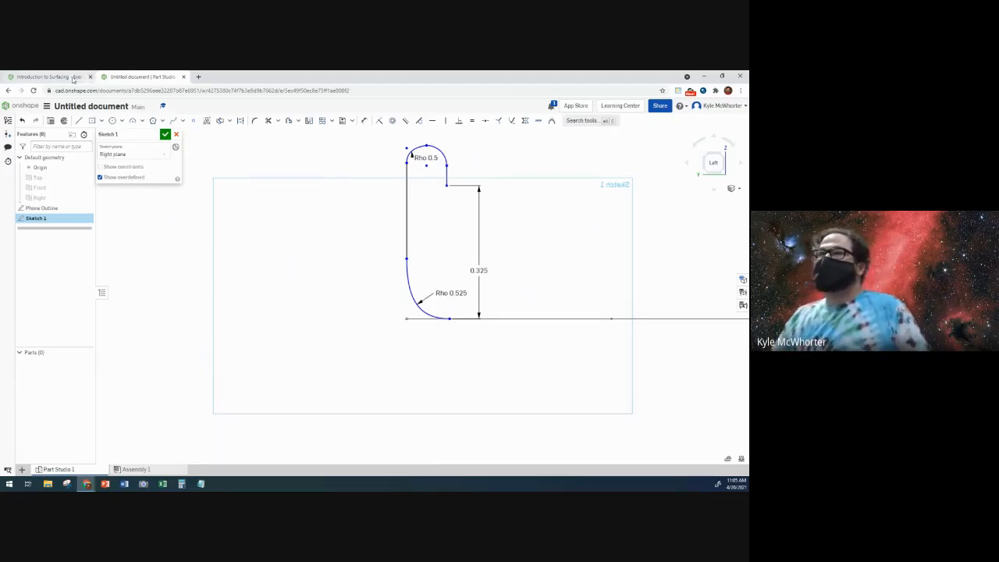
Check the Step 5 drawing and dimension the horizontal distance between the lower conic's virtual sharp and its base endpoint as 0.125 in.
{"action": "left_click", "coordinate": [48, 77]}
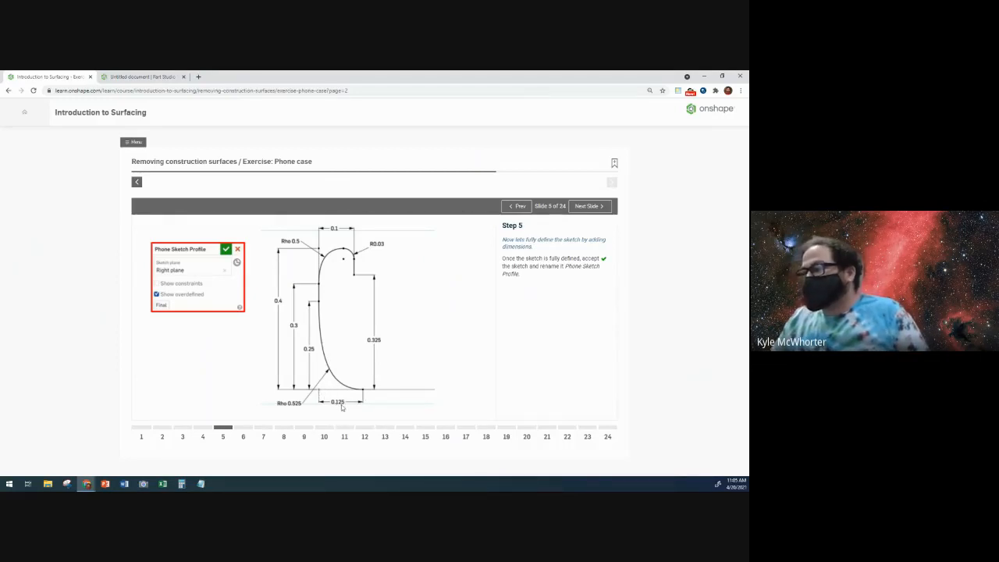
{"action": "left_click", "coordinate": [141, 77]}
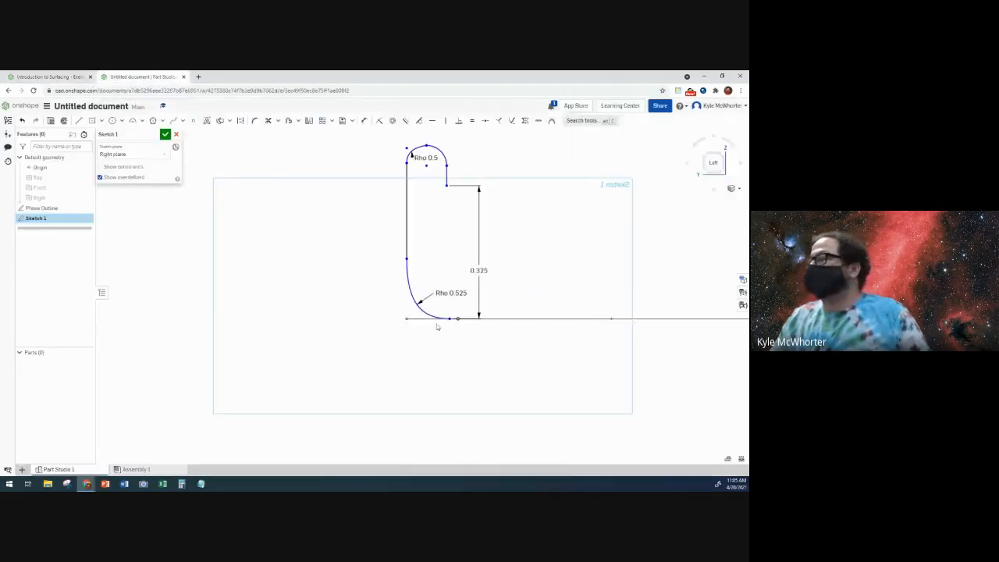
{"action": "left_click", "coordinate": [363, 121]}
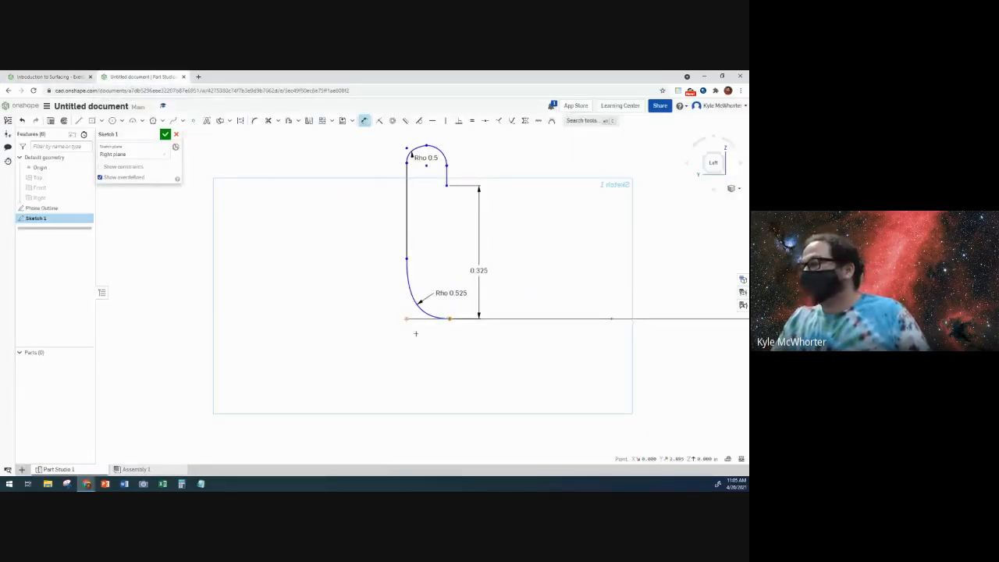
{"action": "left_click", "coordinate": [415, 333]}
{"action": "left_click", "coordinate": [431, 332]}
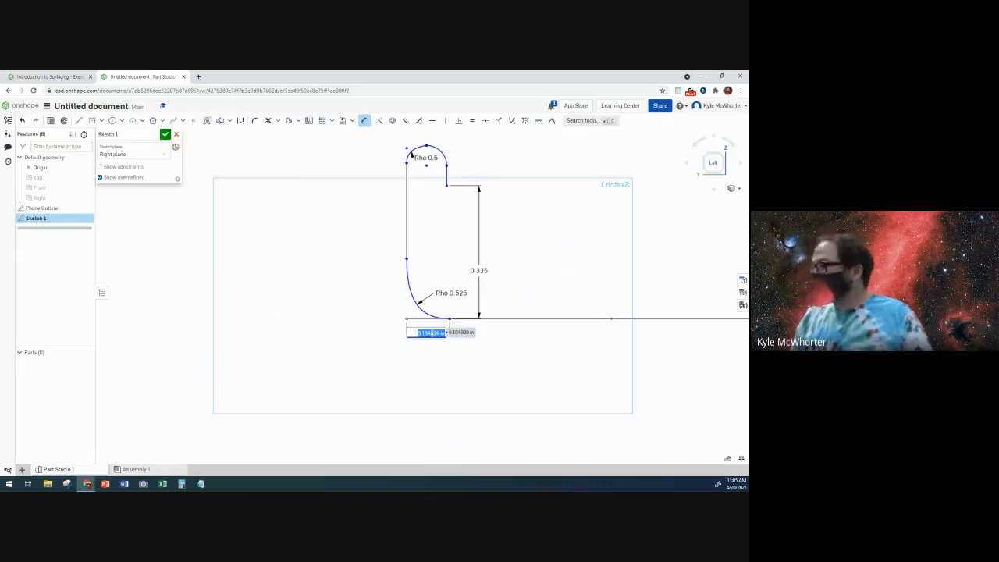
{"action": "key", "text": "BackSpace"}
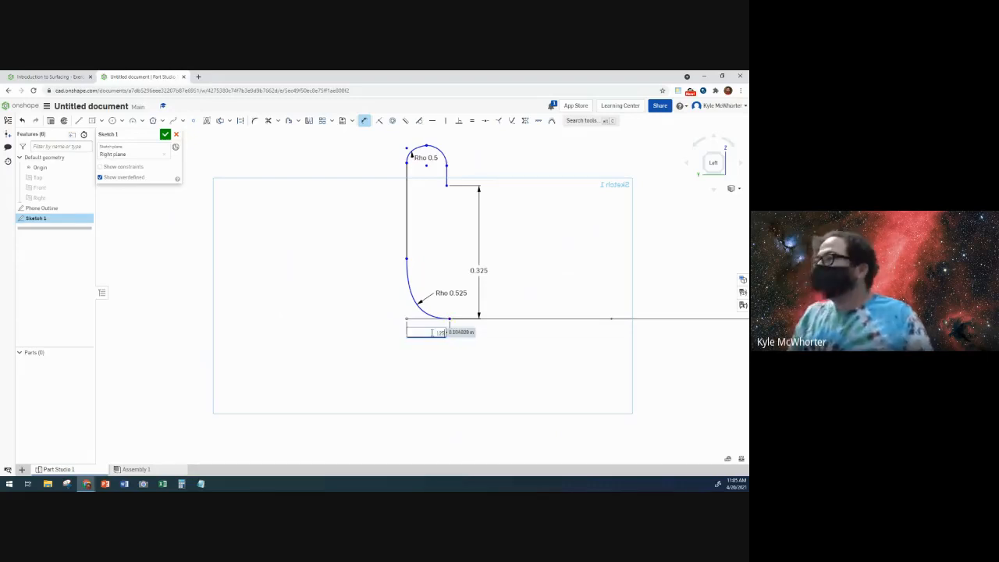
{"action": "type", "text": ".185"}
{"action": "key", "text": "Return"}
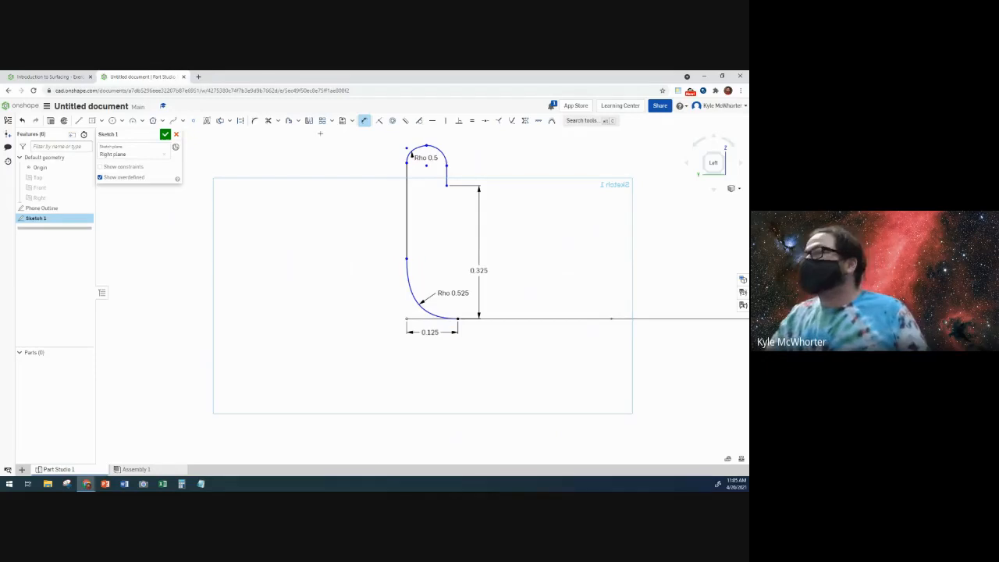
Check the Step 5 drawing and dimension the height from the base to the Rho 0.525 conic's upper endpoint as 0.25 in.
{"action": "left_click", "coordinate": [68, 78]}
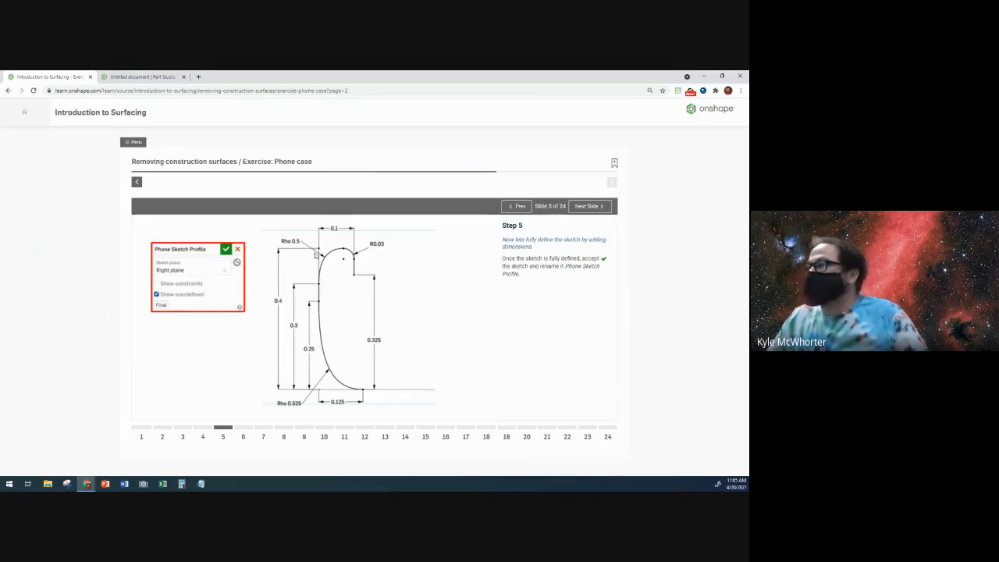
{"action": "left_click", "coordinate": [142, 78]}
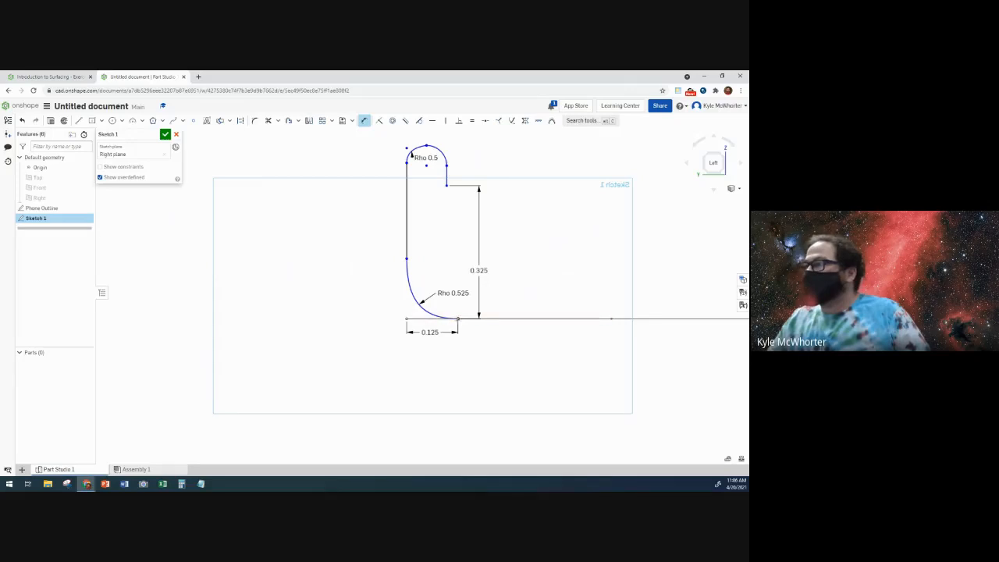
{"action": "left_click", "coordinate": [401, 314]}
{"action": "left_click", "coordinate": [382, 289]}
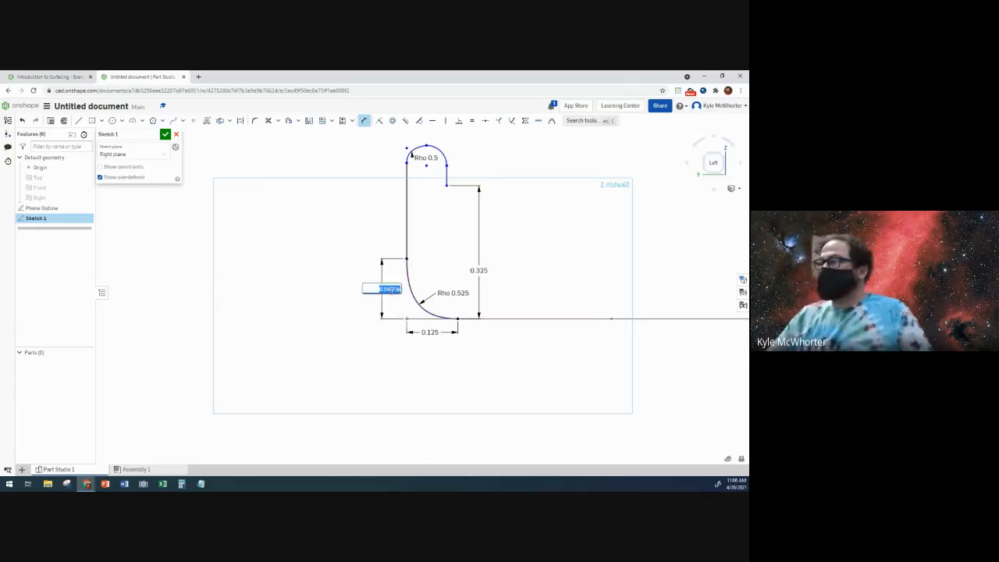
{"action": "type", "text": "0.25"}
{"action": "key", "text": "Return"}
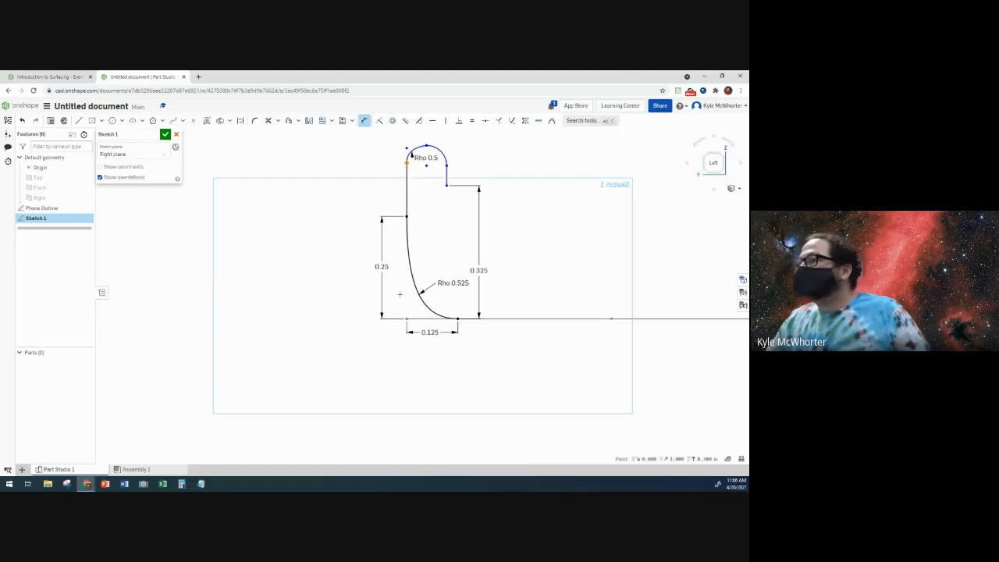
Dimension the height from the base to the Rho 0.5 conic's lower endpoint as 0.3 in.
{"action": "left_click", "coordinate": [407, 318]}
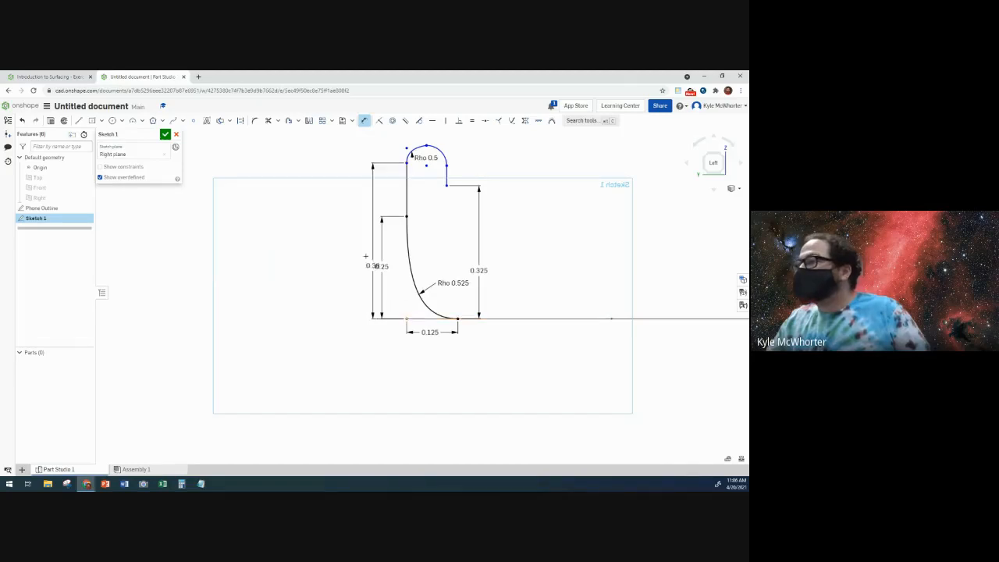
{"action": "left_click", "coordinate": [361, 235]}
{"action": "type", "text": "0.380426"}
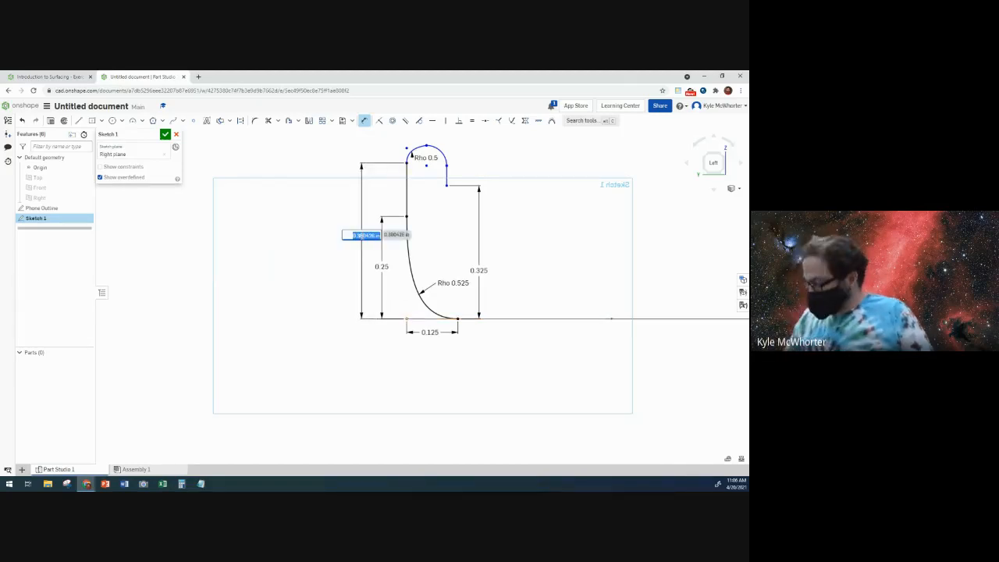
{"action": "key", "text": "Return"}
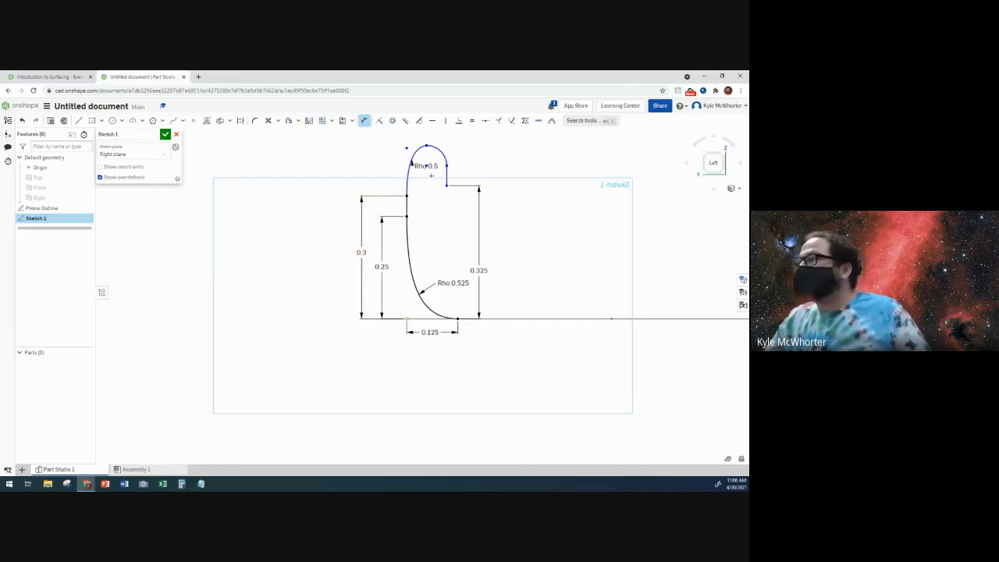
Dimension the height from the base to the Rho 0.5 conic's virtual sharp as 0.4 in.
{"action": "left_click", "coordinate": [405, 147]}
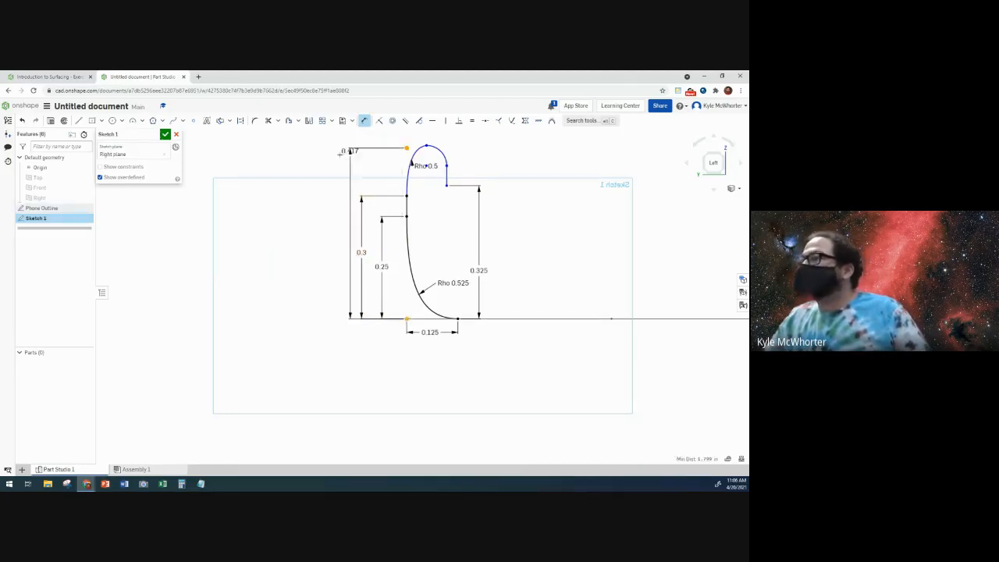
{"action": "left_click", "coordinate": [348, 167]}
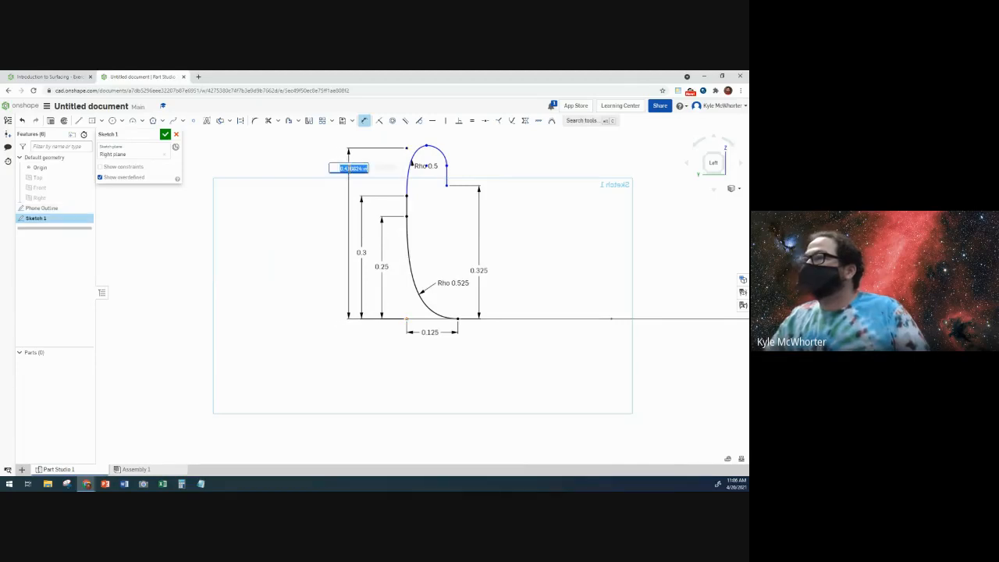
{"action": "type", "text": ".425"}
{"action": "key", "text": "Return"}
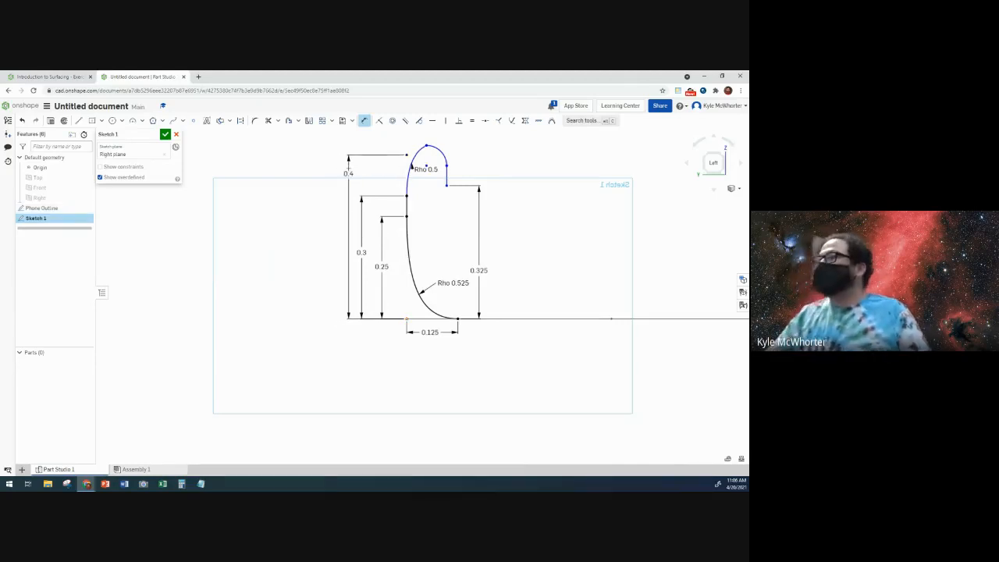
Check the Step 5 drawing and dimension the horizontal distance between the profile's two vertical lines as 0.1 in.
{"action": "left_click", "coordinate": [49, 76]}
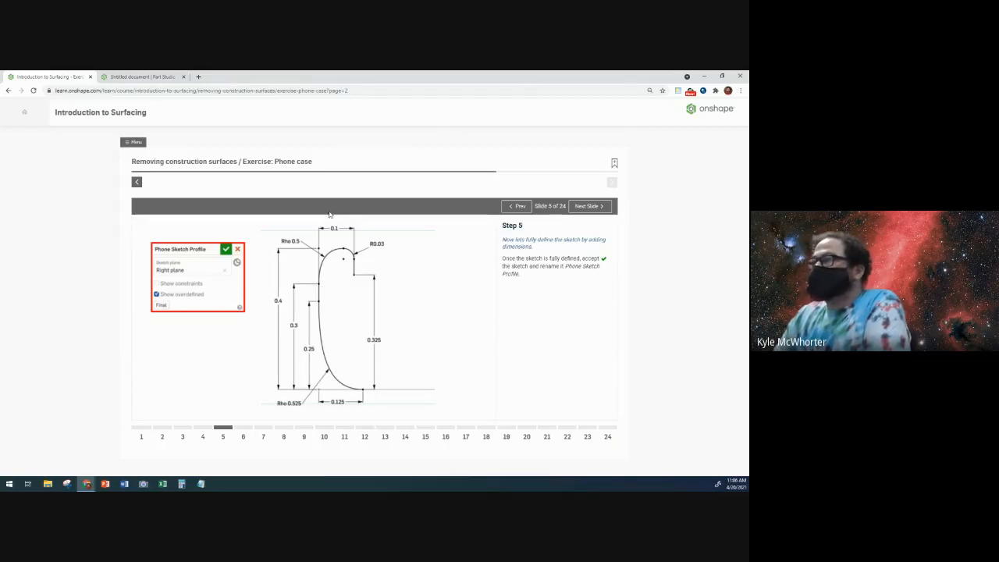
{"action": "left_click", "coordinate": [148, 77]}
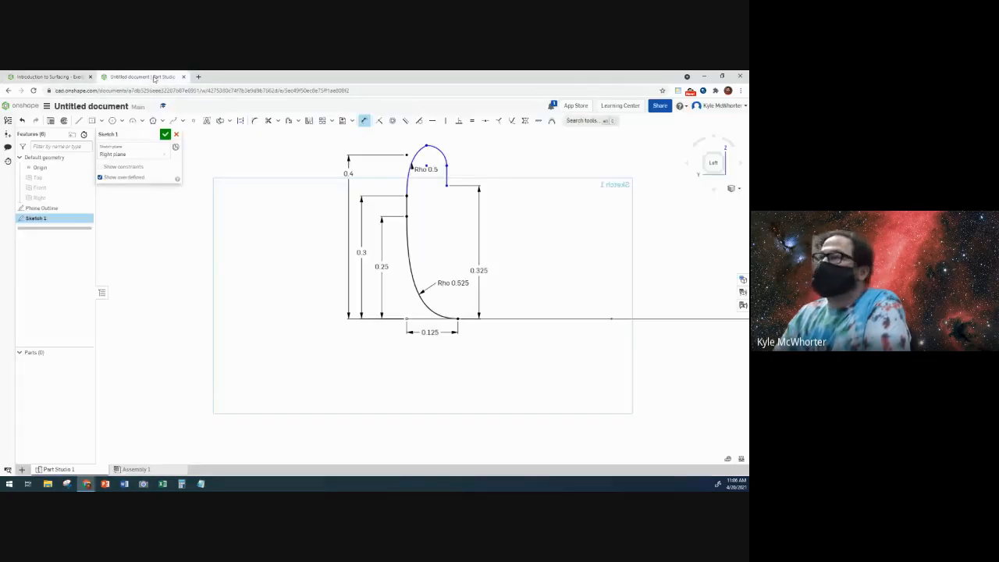
{"action": "left_click", "coordinate": [407, 204]}
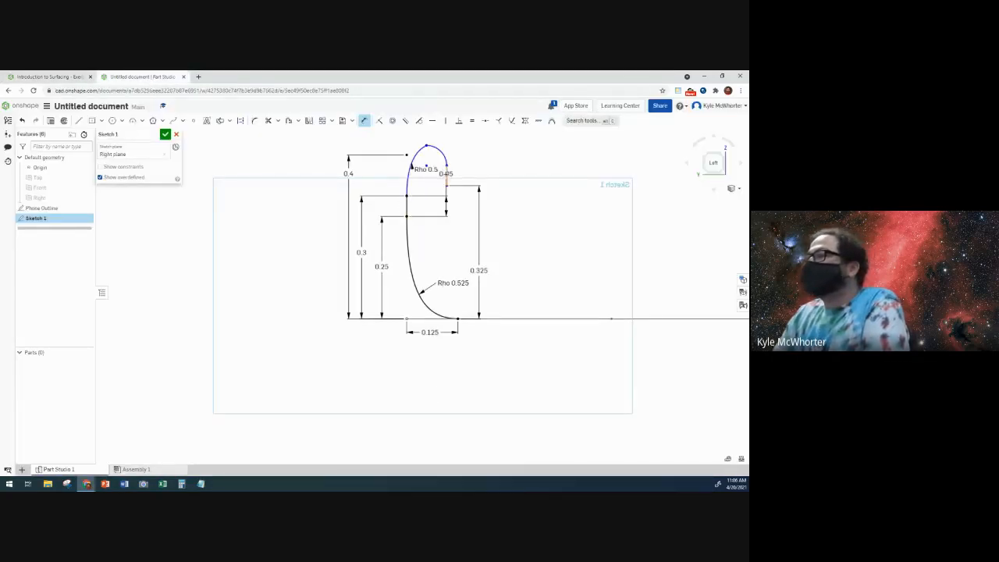
{"action": "left_click", "coordinate": [447, 176]}
{"action": "left_click", "coordinate": [430, 139]}
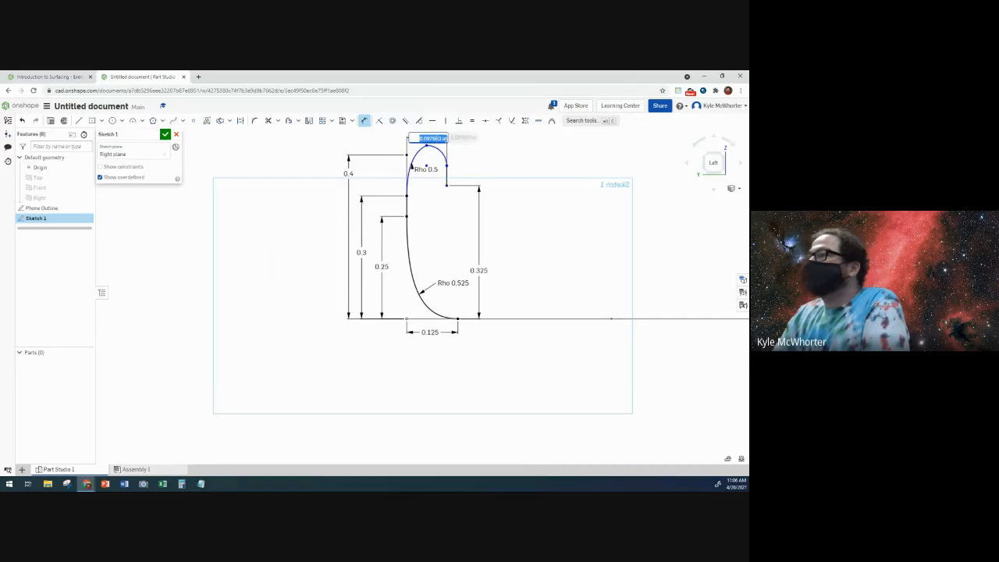
{"action": "key", "text": "BackSpace"}
{"action": "type", "text": "0.1"}
{"action": "key", "text": "Return"}
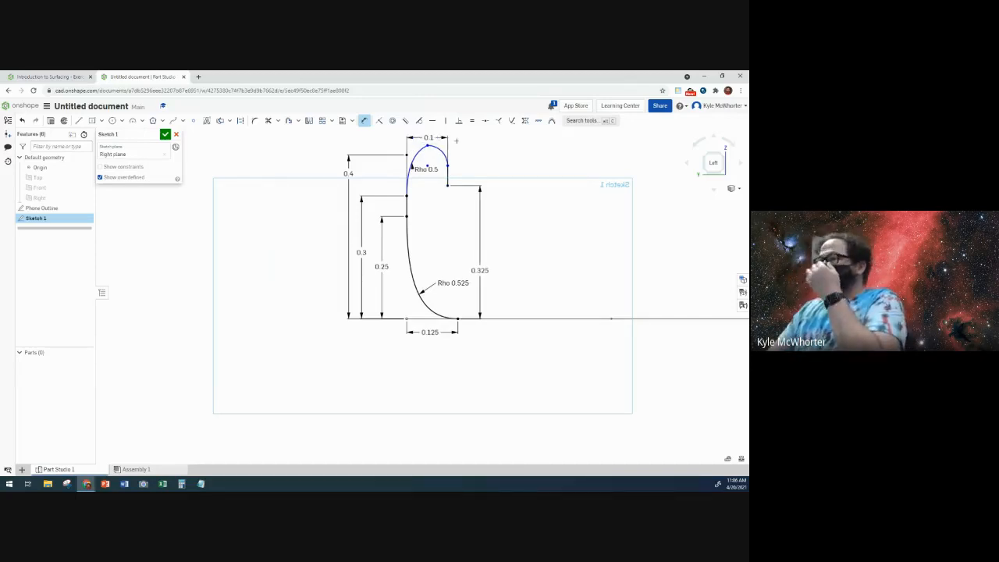
Check the Step 5 drawing and dimension the radius of the arc at the profile's top as 0.03 in.
{"action": "left_click", "coordinate": [50, 76]}
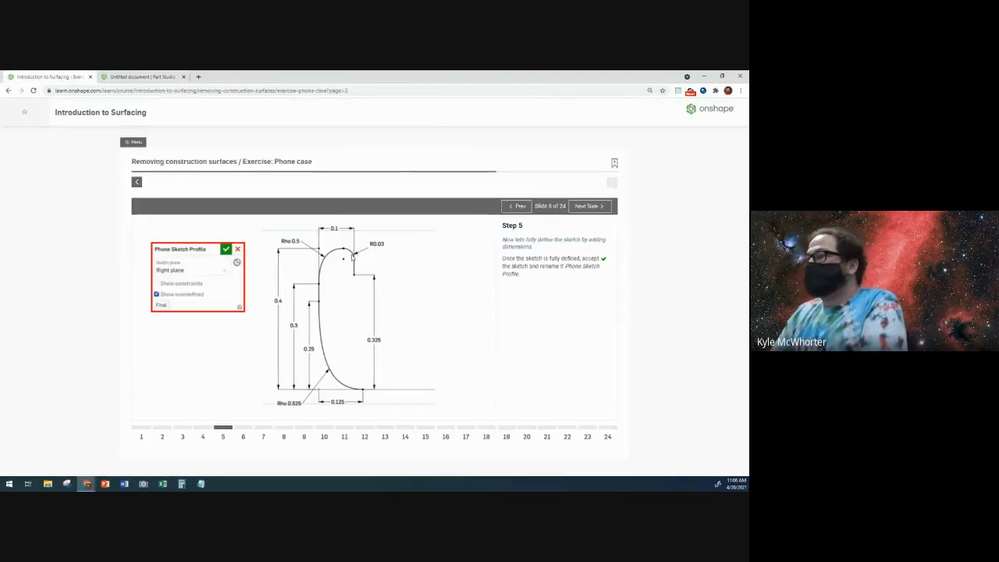
{"action": "left_click", "coordinate": [141, 77]}
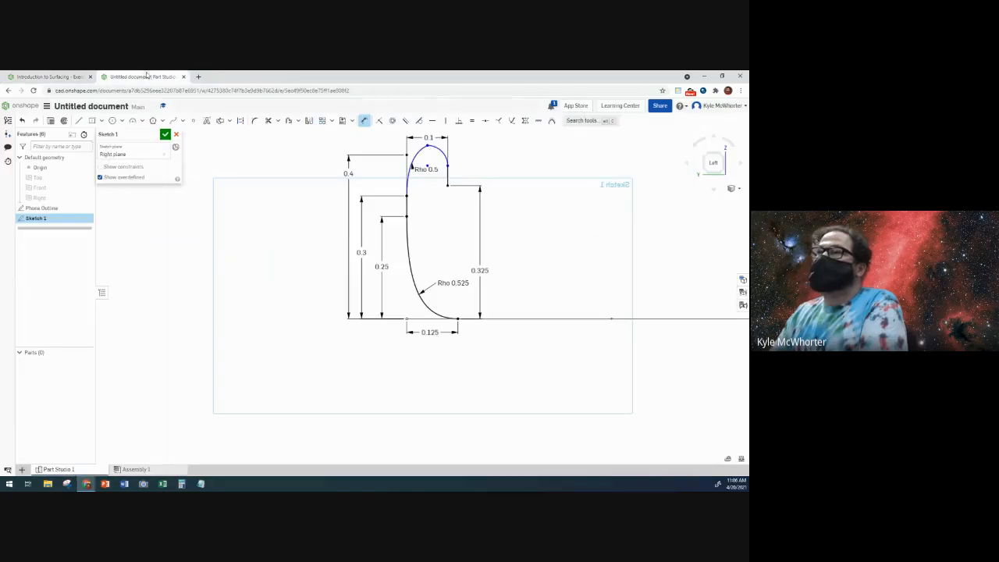
{"action": "left_click", "coordinate": [445, 152]}
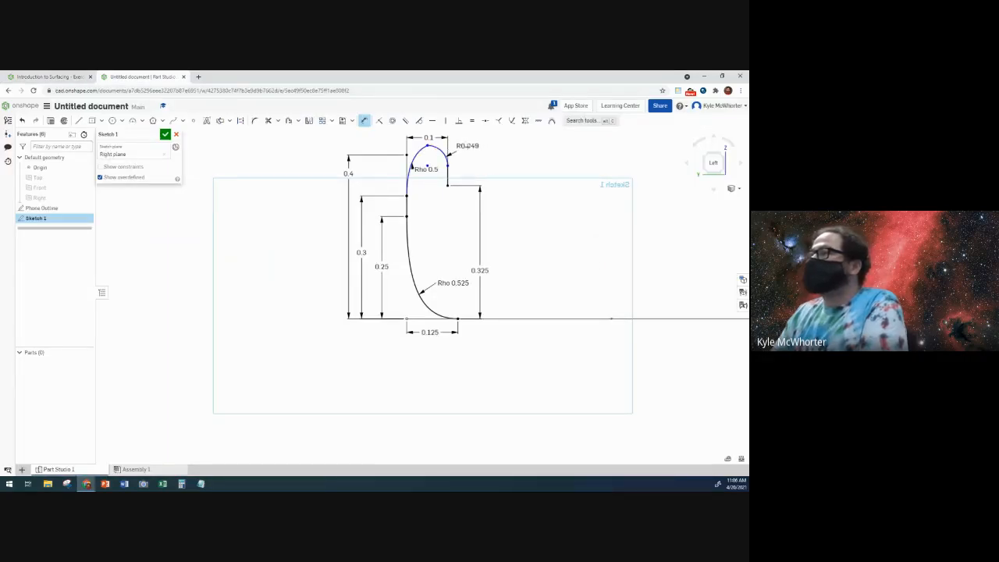
{"action": "left_click", "coordinate": [467, 145]}
{"action": "type", "text": "0.03"}
{"action": "key", "text": "Return"}
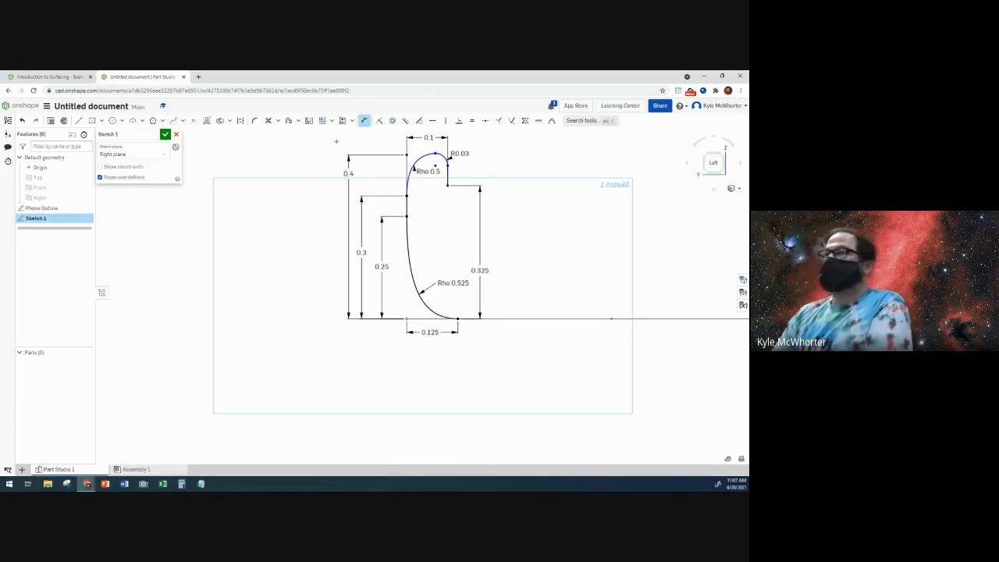
{"action": "key", "text": "Escape"}
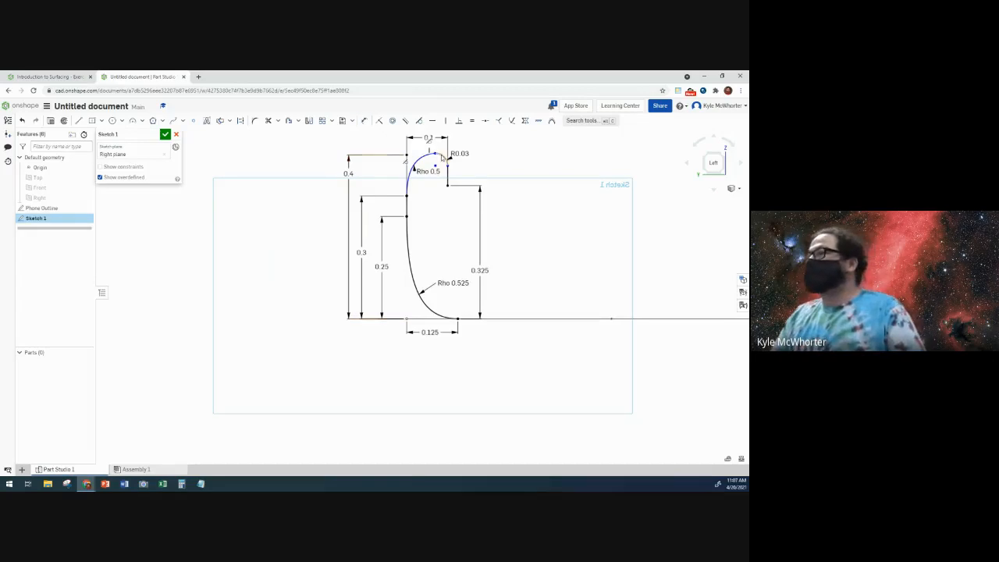
Test the freedom of the point joining the top arc and the Rho 0.5 conic, and make the two curves tangent.
{"action": "left_click_drag", "start_coordinate": [435, 154], "coordinate": [427, 159]}
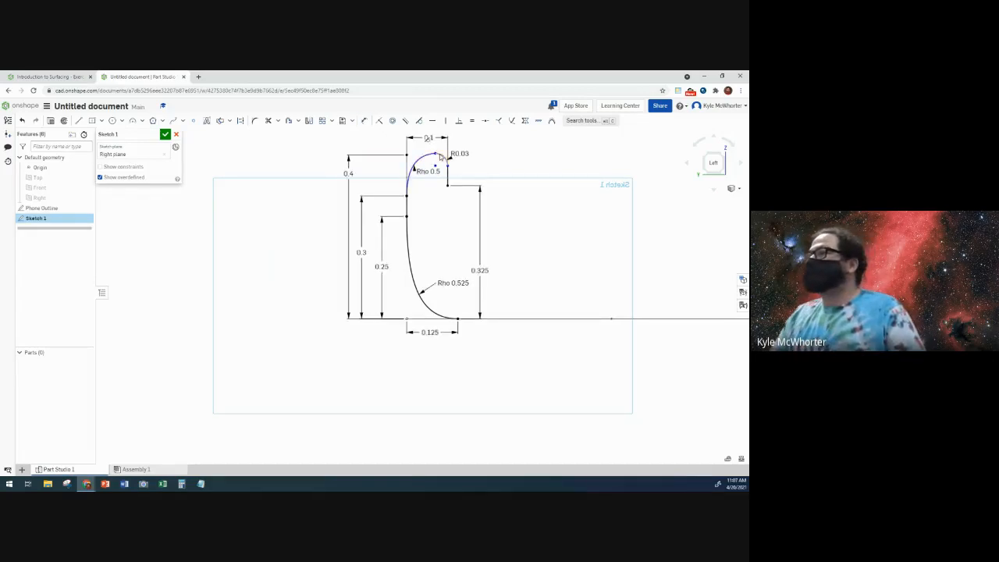
{"action": "left_click", "coordinate": [443, 157]}
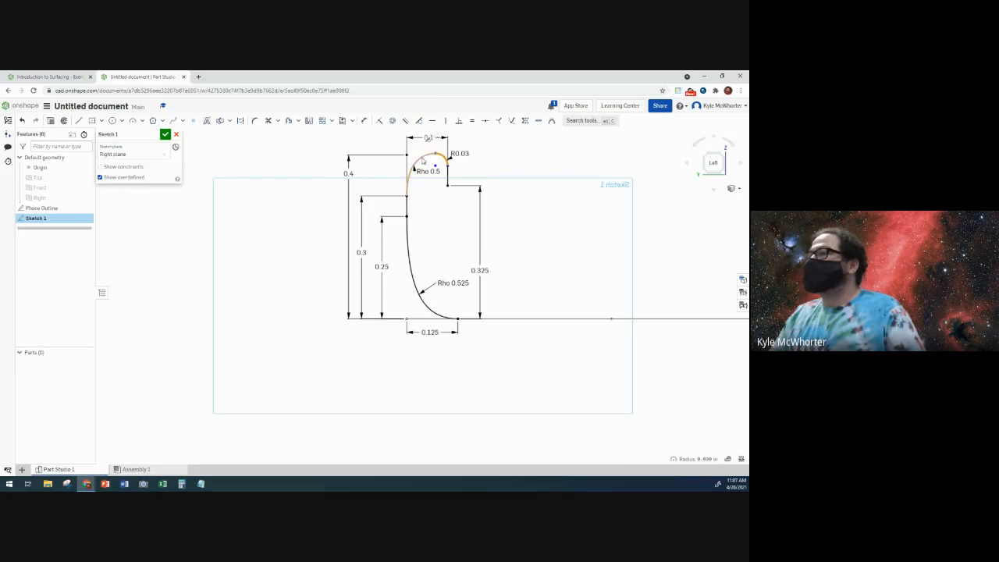
{"action": "left_click", "coordinate": [423, 160]}
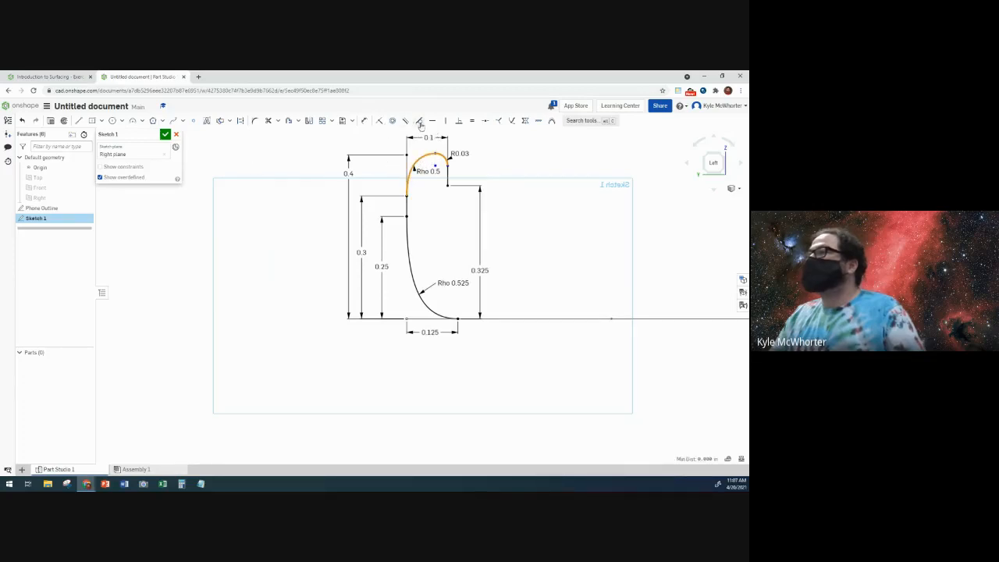
{"action": "left_click", "coordinate": [420, 121]}
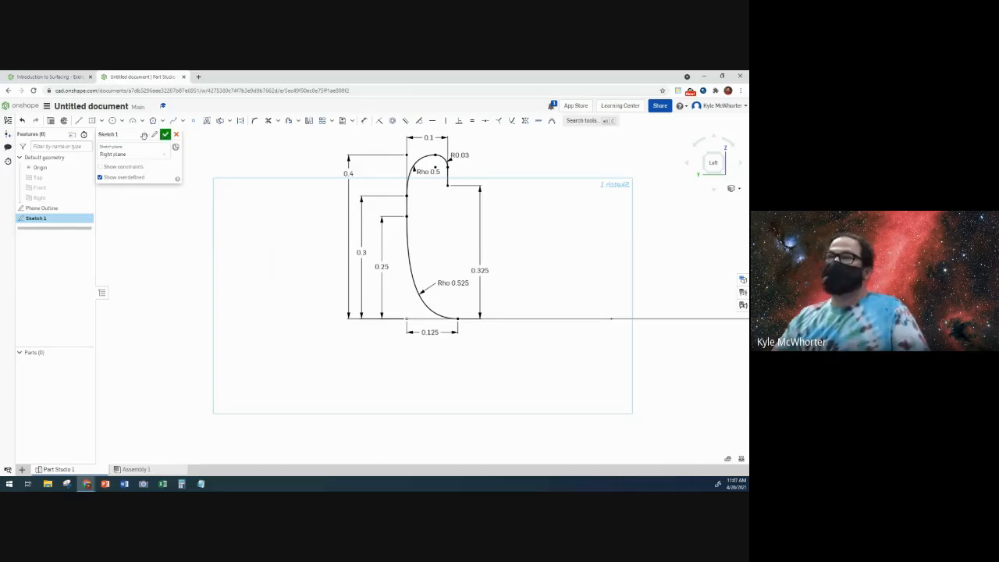
Check the Step 5 naming instruction, rename the side profile sketch as Phone Profile and accept it.
{"action": "left_click", "coordinate": [53, 77]}
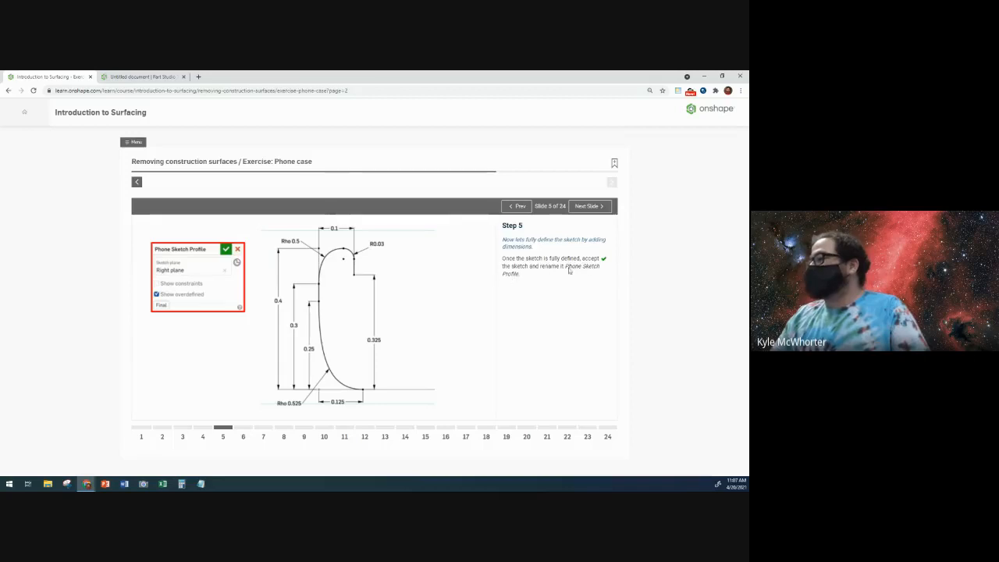
{"action": "left_click", "coordinate": [161, 77]}
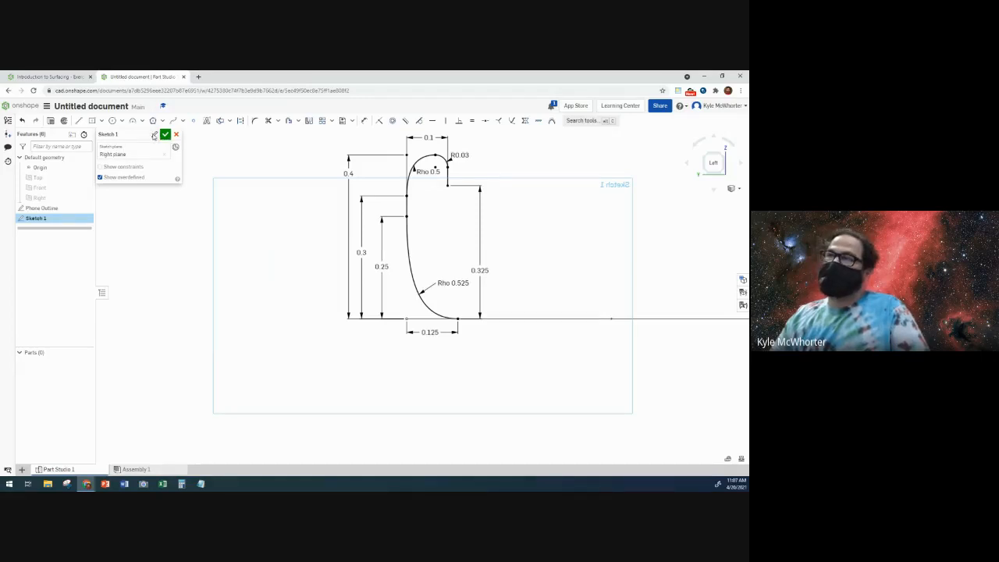
{"action": "left_click", "coordinate": [154, 135]}
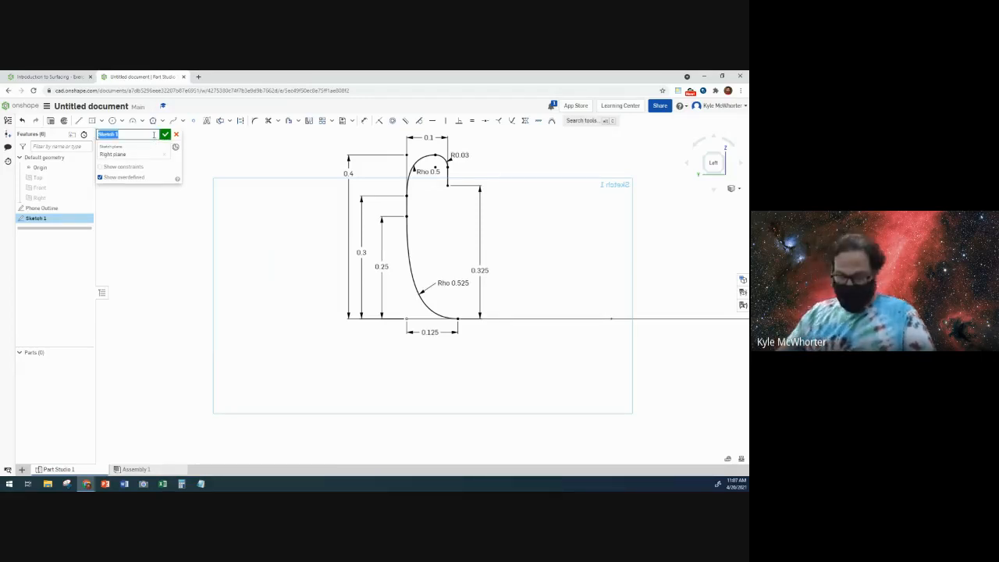
{"action": "type", "text": "Phone Profile"}
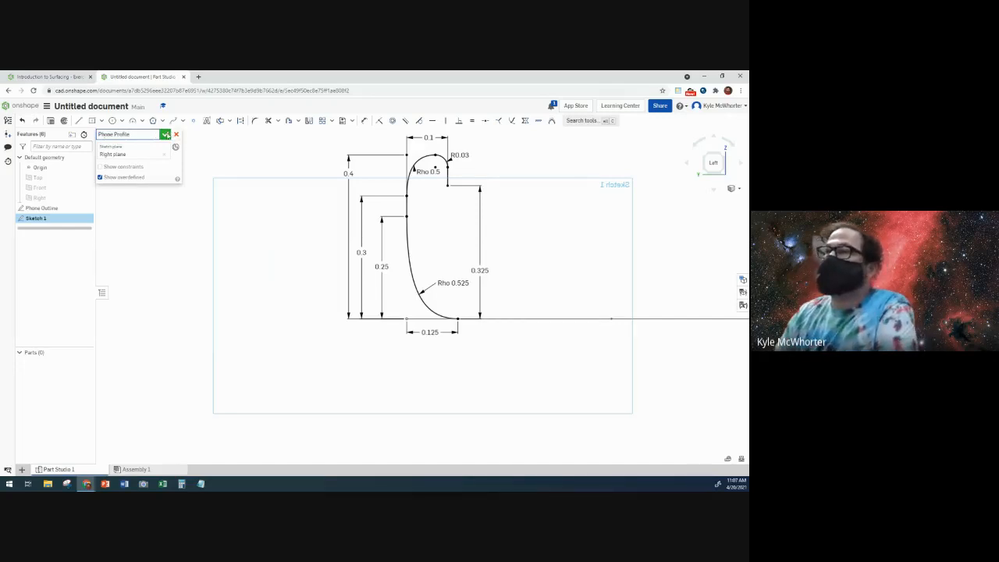
{"action": "left_click", "coordinate": [165, 134]}
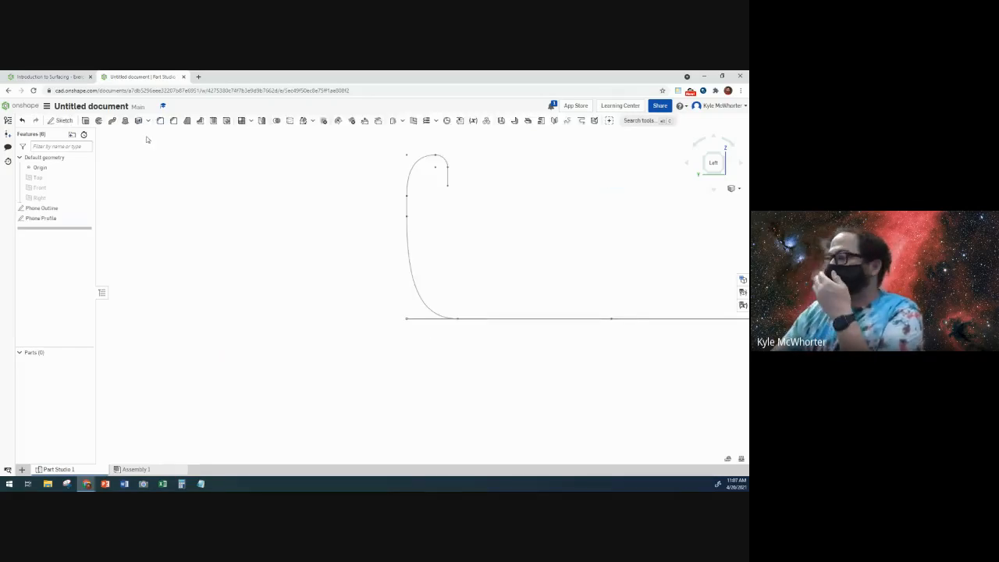
{"action": "scroll", "coordinate": [216, 228], "scroll_direction": "down", "scroll_amount": 2}
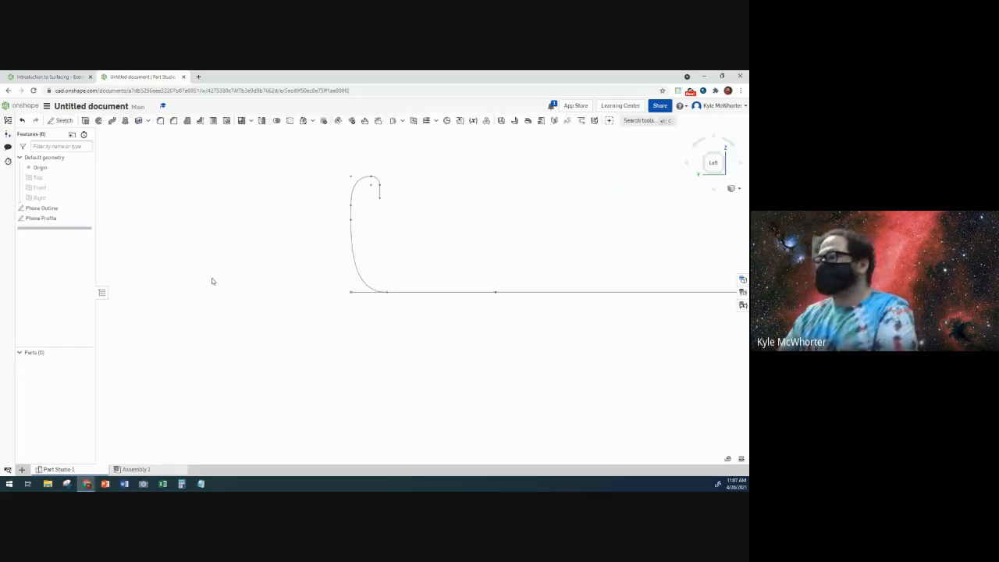
{"action": "right_click_drag", "start_coordinate": [212, 281], "coordinate": [213, 285]}
{"action": "scroll", "coordinate": [213, 284], "scroll_direction": "down", "scroll_amount": 3}
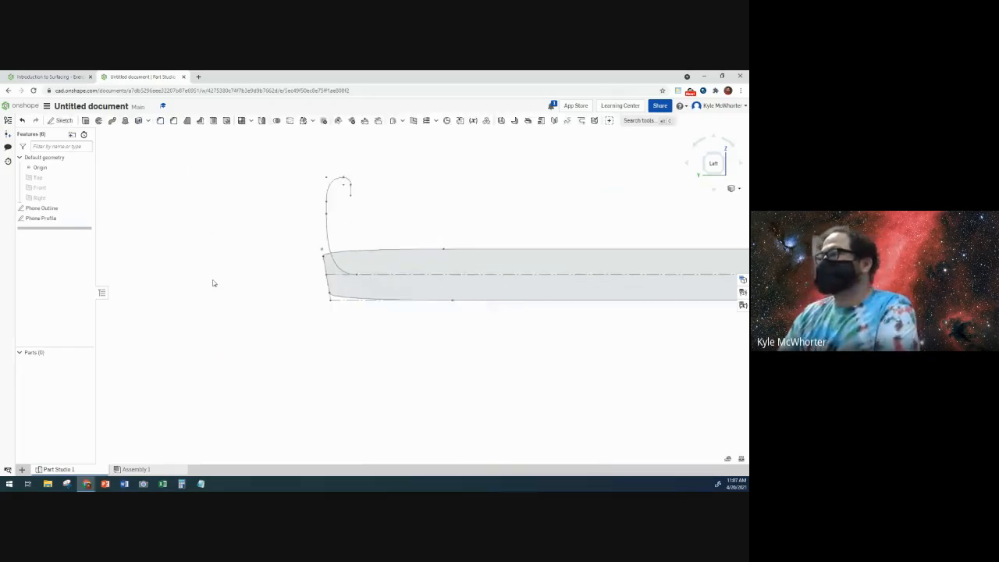
Advance the exercise to Step 6 and sweep the Phone Profile edges along the Phone Outline as a new surface.
{"action": "left_click", "coordinate": [65, 78]}
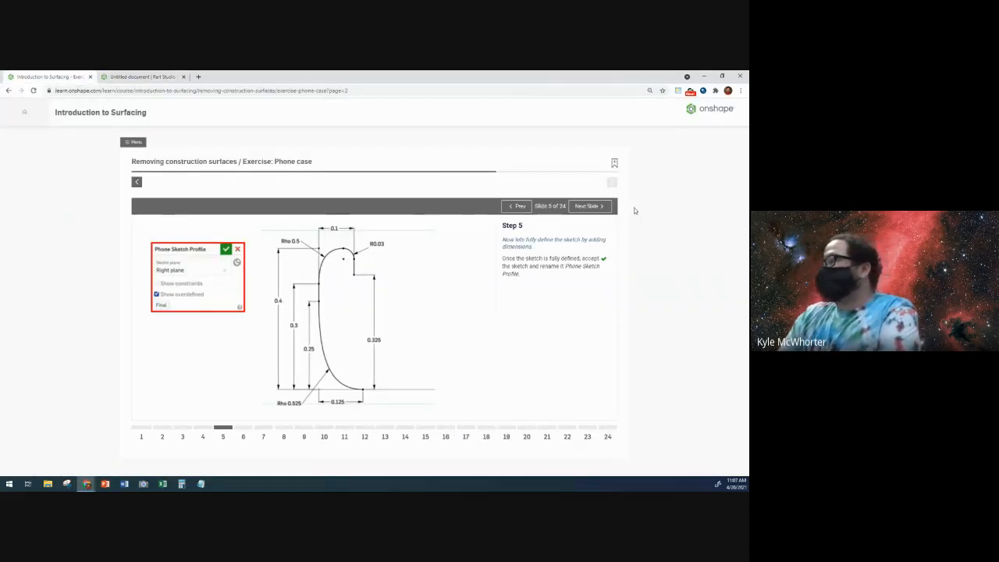
{"action": "left_click", "coordinate": [591, 206]}
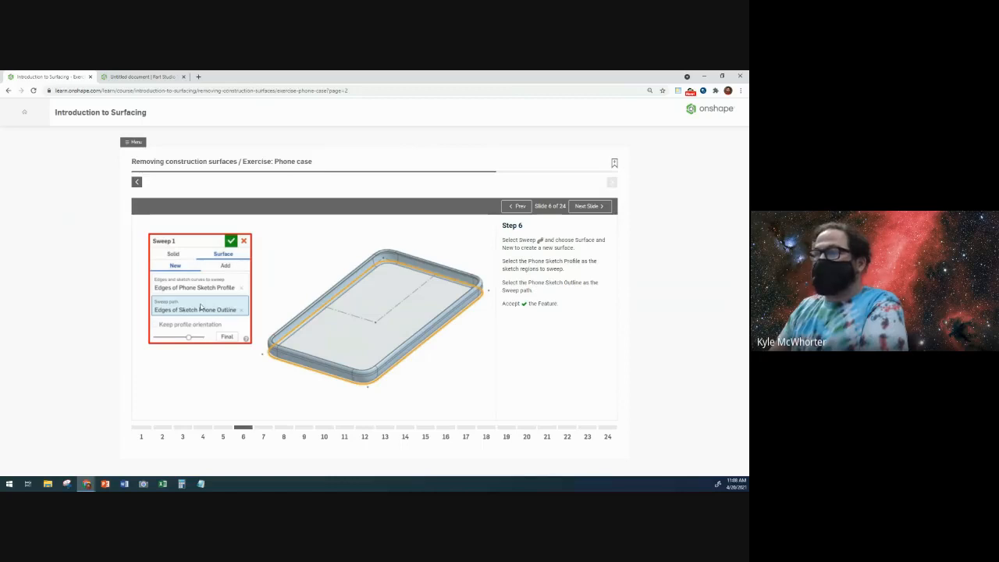
{"action": "left_click", "coordinate": [147, 76]}
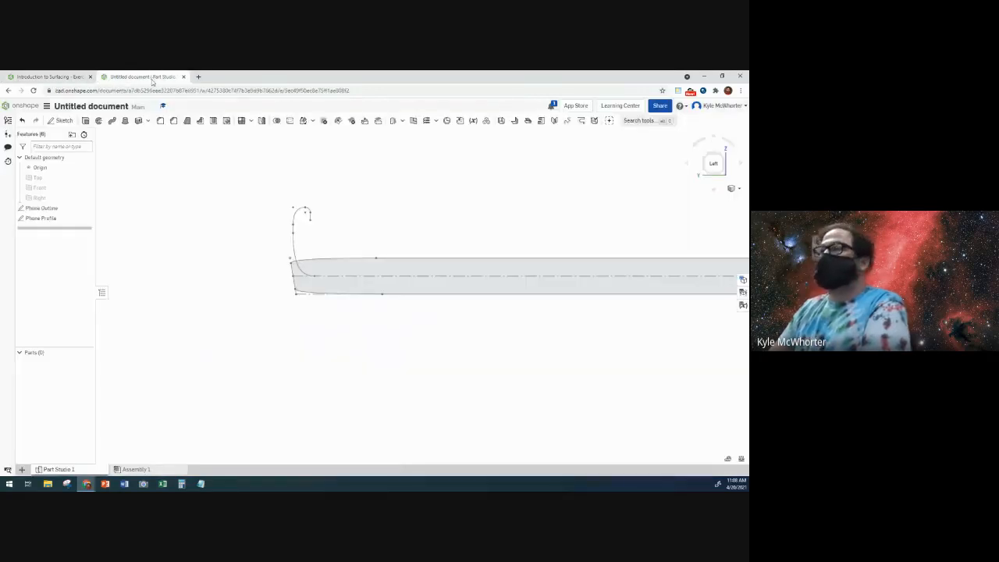
{"action": "left_click", "coordinate": [112, 121]}
{"action": "left_click", "coordinate": [158, 144]}
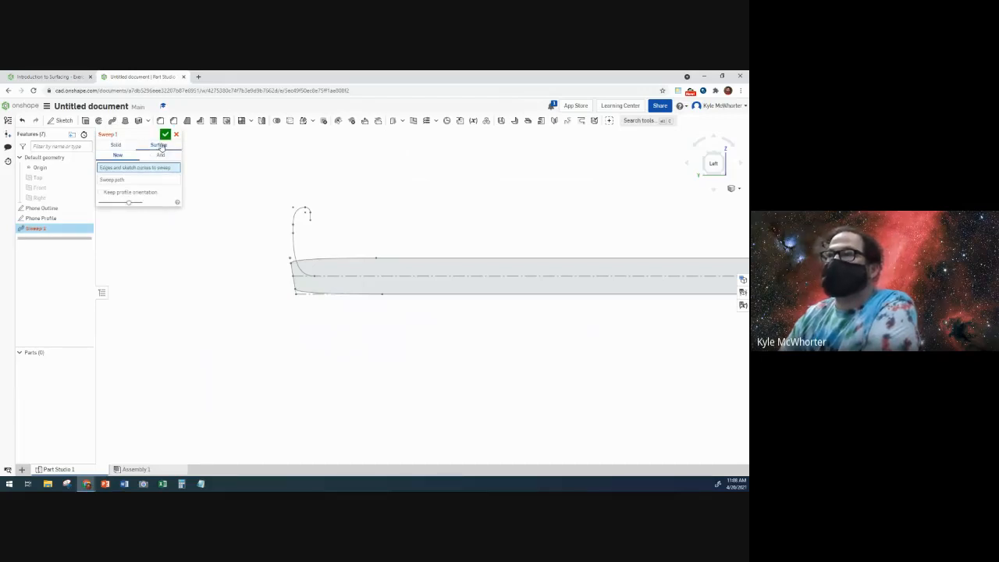
{"action": "left_click", "coordinate": [51, 220]}
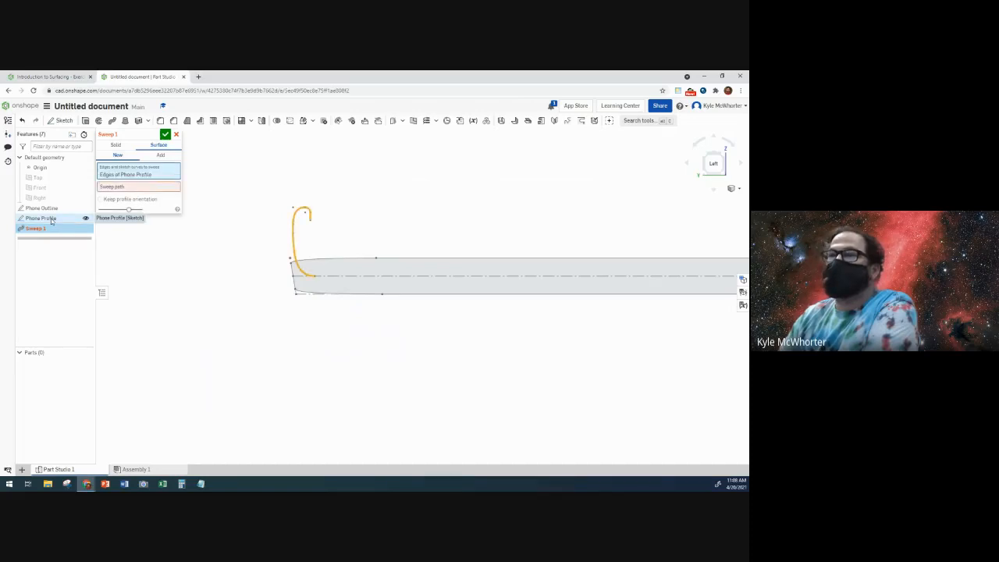
{"action": "left_click", "coordinate": [108, 189]}
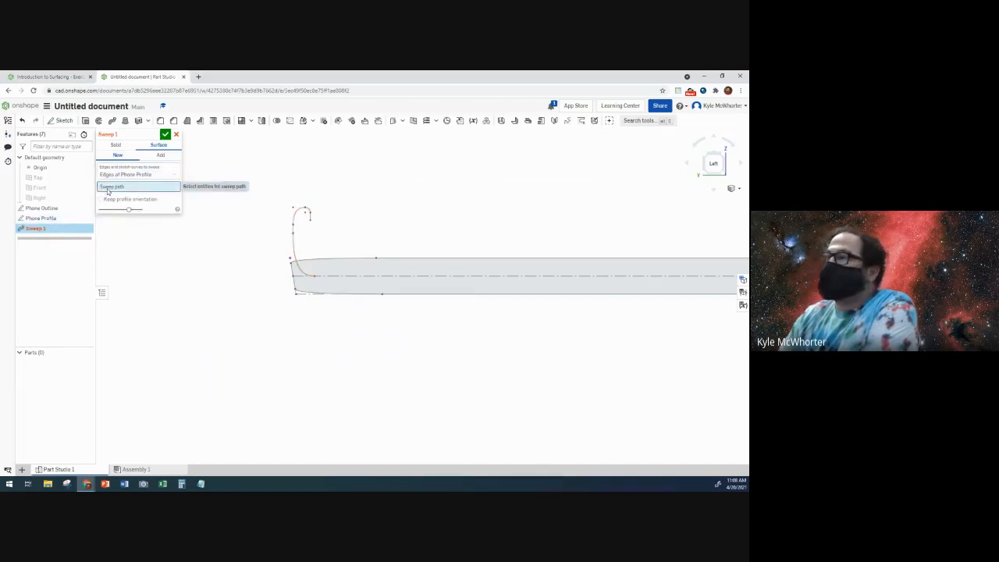
{"action": "left_click", "coordinate": [52, 209]}
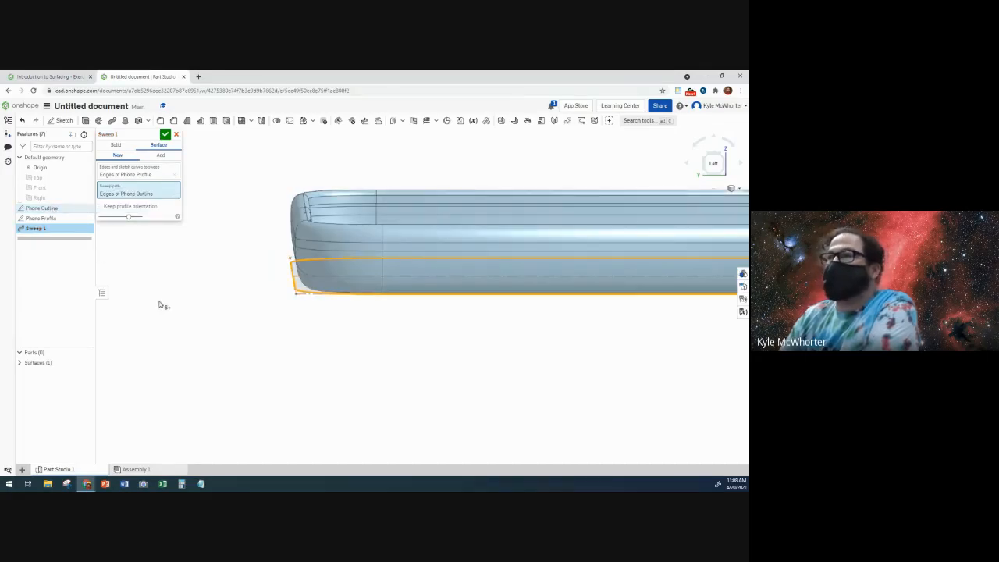
{"action": "right_click_drag", "start_coordinate": [191, 273], "coordinate": [161, 156]}
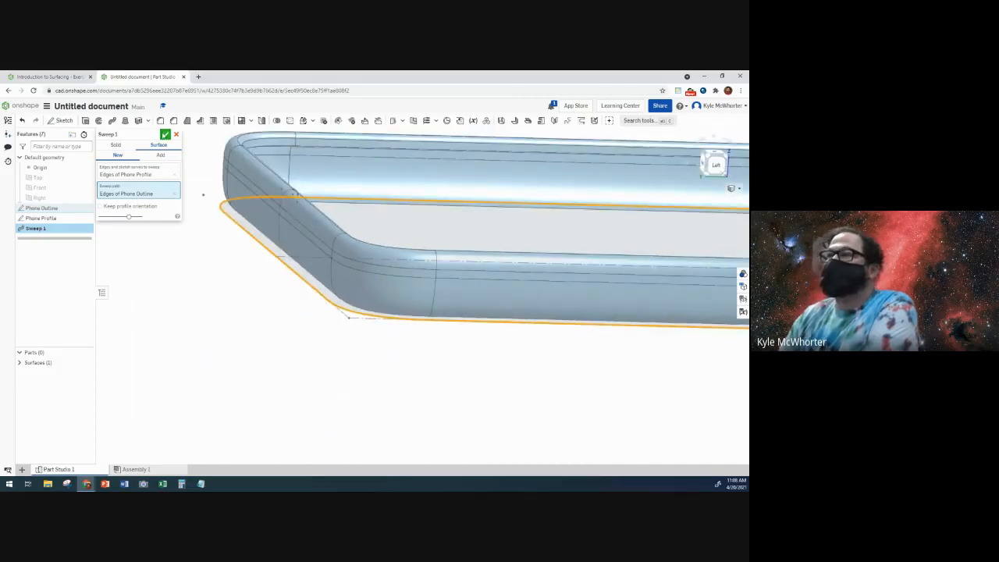
{"action": "left_click", "coordinate": [165, 134]}
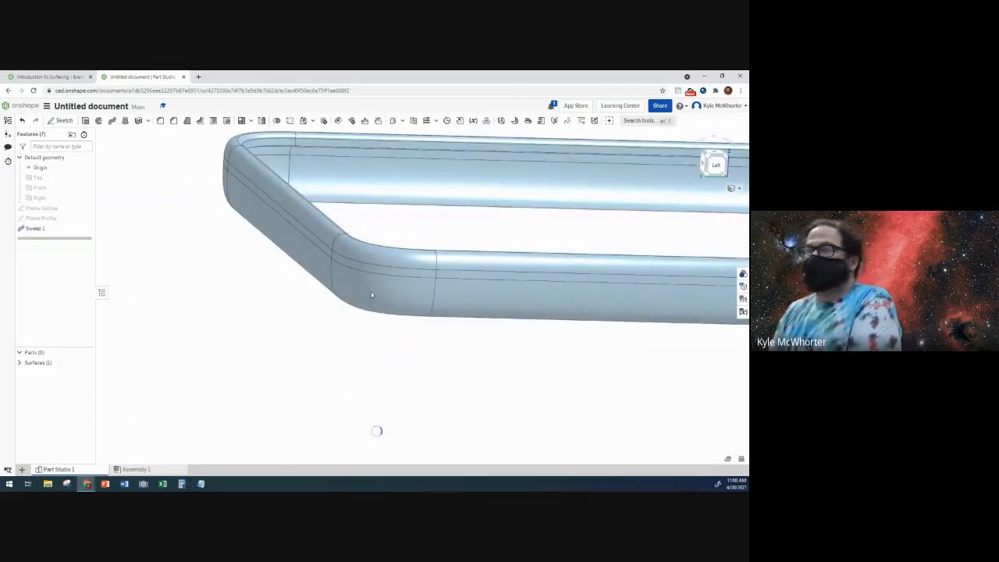
{"action": "scroll", "coordinate": [270, 331], "scroll_direction": "down", "scroll_amount": 4}
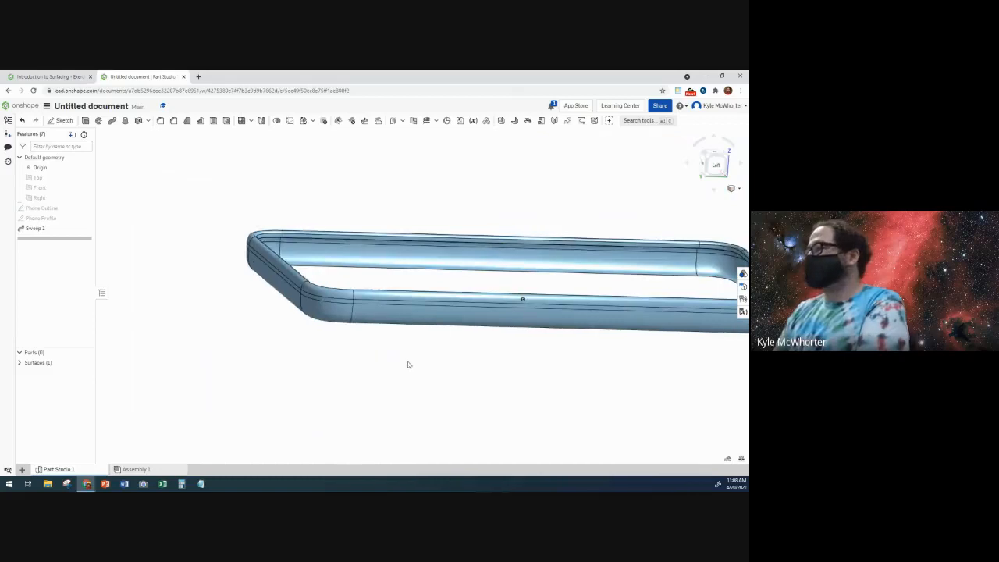
{"action": "mouse_move", "coordinate": [408, 365]}
{"action": "right_mouse_down"}
{"action": "mouse_move", "coordinate": [383, 364]}
{"action": "mouse_move", "coordinate": [406, 368]}
{"action": "right_mouse_up"}
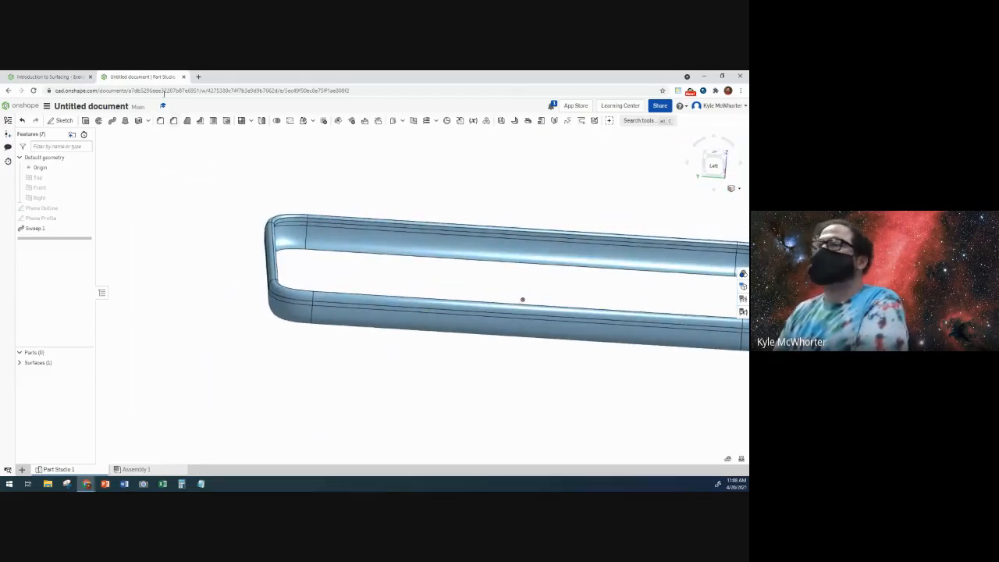
Advance the exercise to Step 7 and start a new sketch on the Top plane.
{"action": "left_click", "coordinate": [66, 78]}
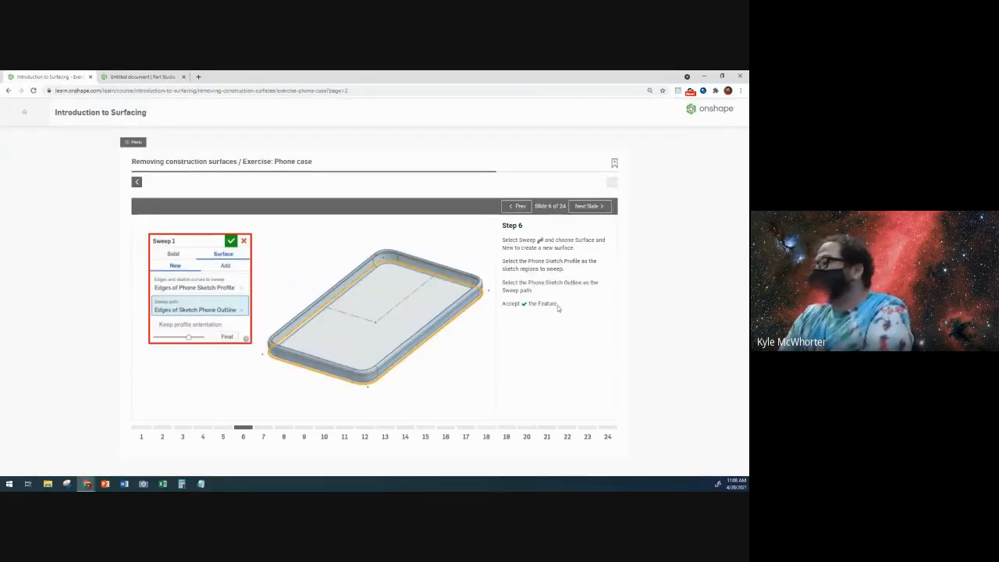
{"action": "left_click", "coordinate": [586, 208]}
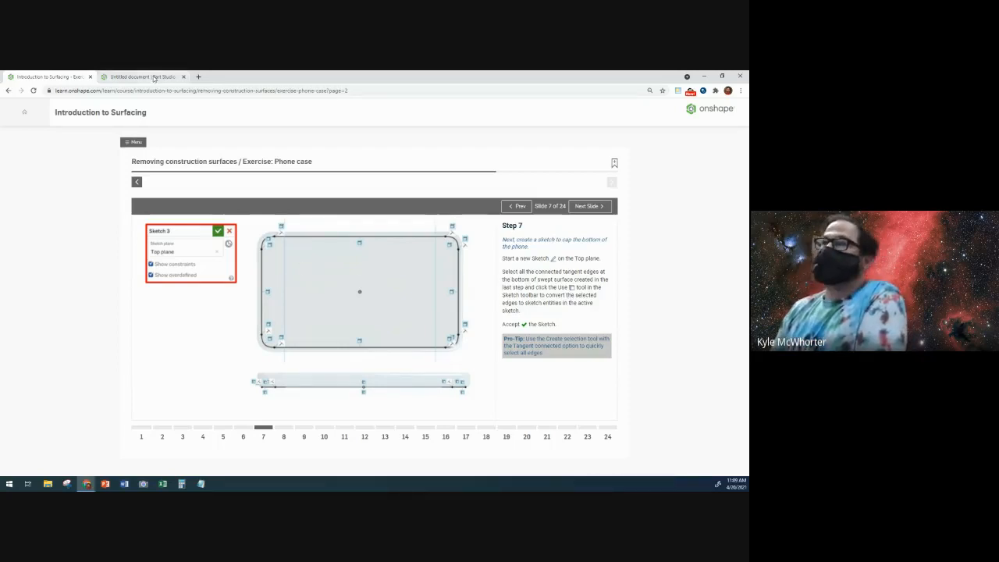
{"action": "left_click", "coordinate": [141, 76]}
{"action": "right_click_drag", "start_coordinate": [421, 402], "coordinate": [336, 371]}
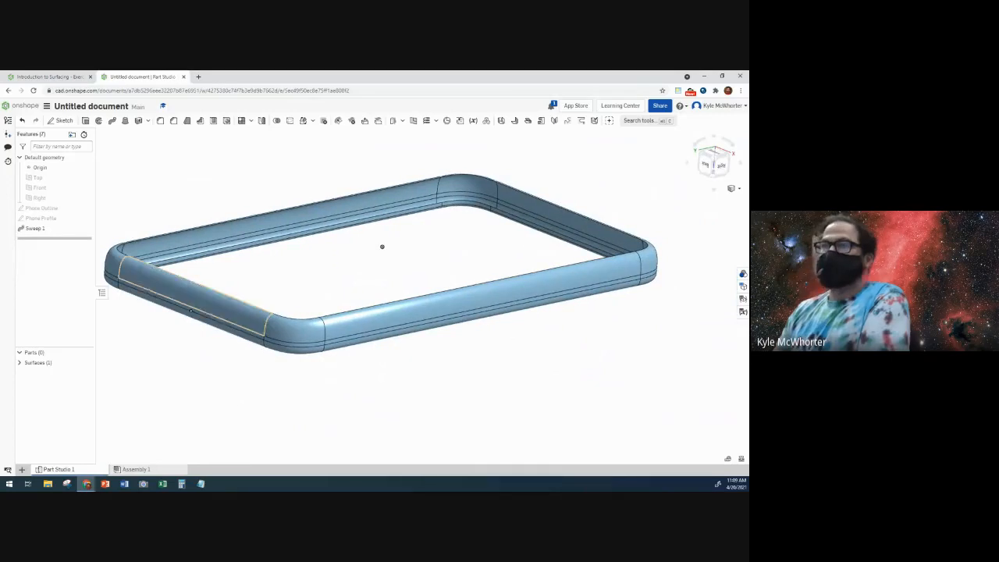
{"action": "left_click", "coordinate": [39, 177]}
{"action": "mouse_move", "coordinate": [224, 365]}
{"action": "right_mouse_down"}
{"action": "mouse_move", "coordinate": [227, 353]}
{"action": "mouse_move", "coordinate": [220, 367]}
{"action": "right_mouse_up"}
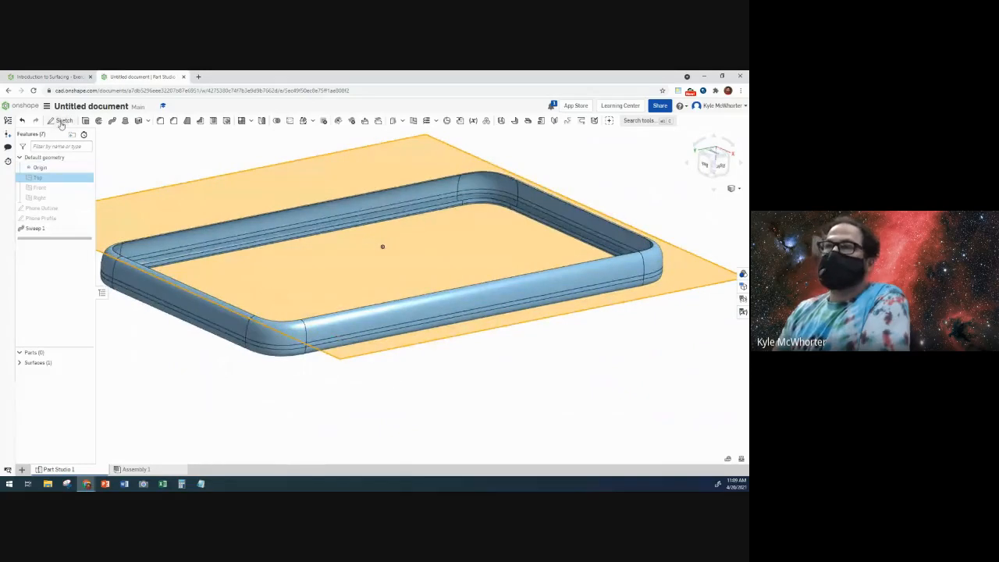
{"action": "left_click", "coordinate": [62, 121]}
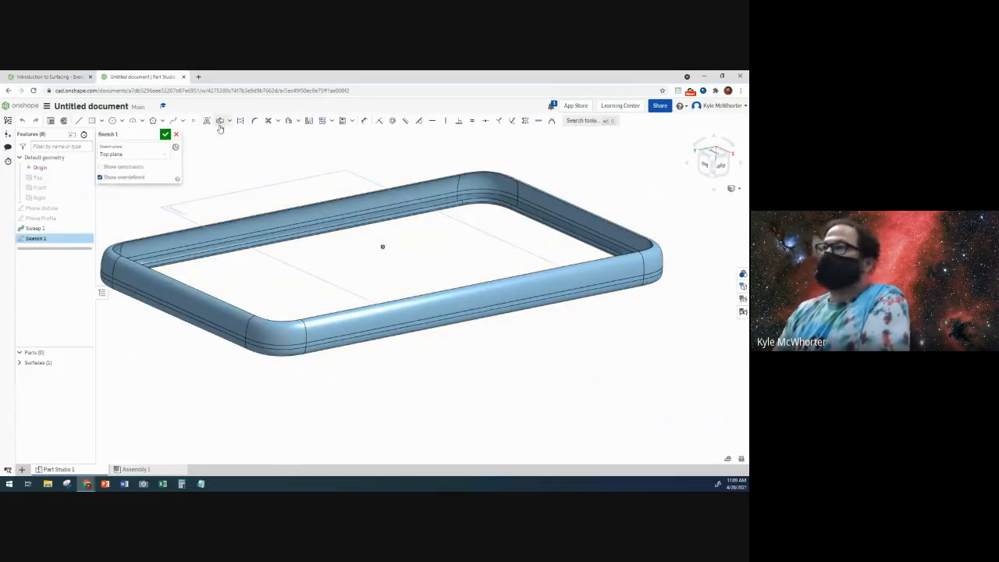
Project the swept surface's bottom edges around one corner, including the adjoining long and short sides, into the sketch with the Use tool.
{"action": "left_click", "coordinate": [229, 121]}
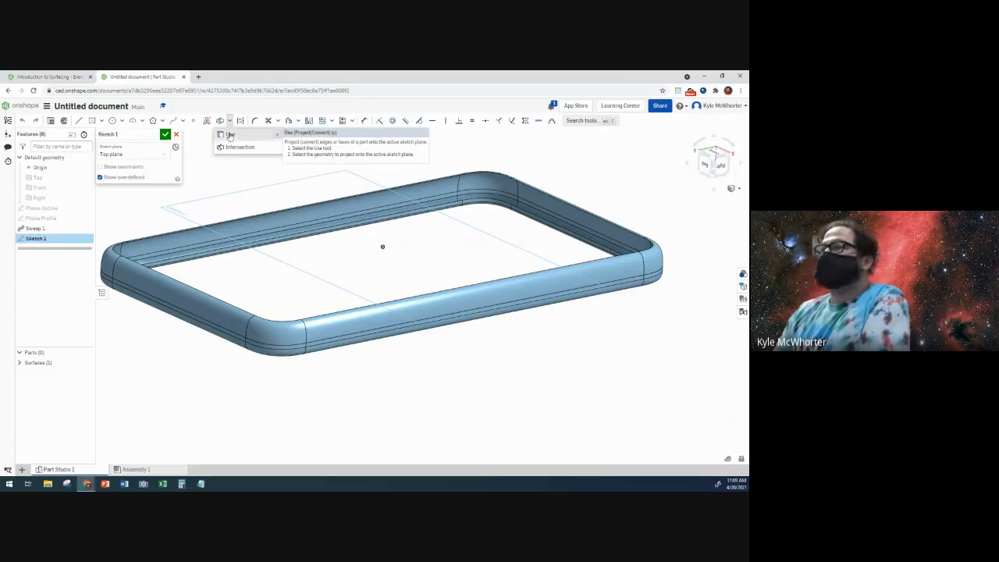
{"action": "left_click", "coordinate": [230, 136]}
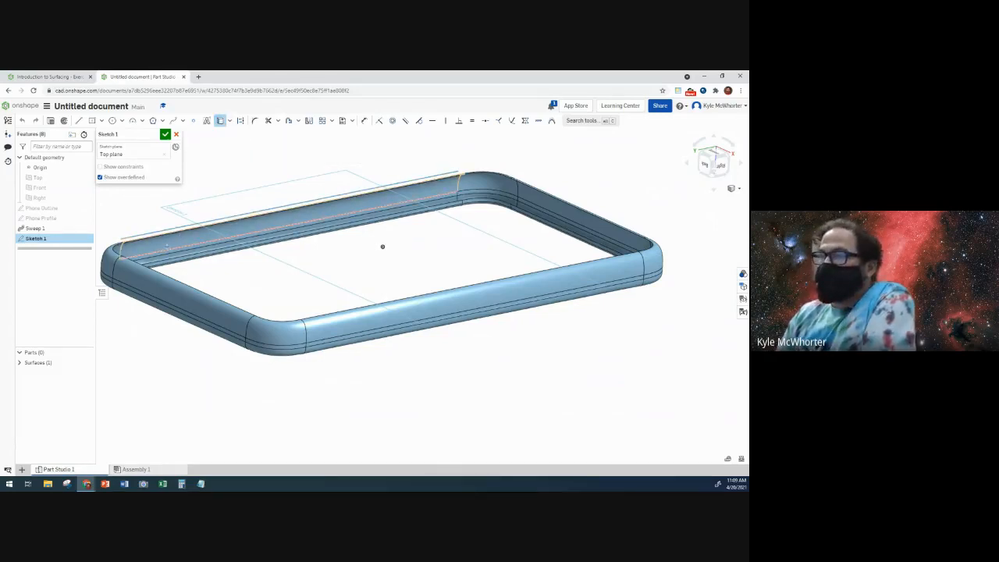
{"action": "scroll", "coordinate": [430, 250], "scroll_direction": "up", "scroll_amount": 4}
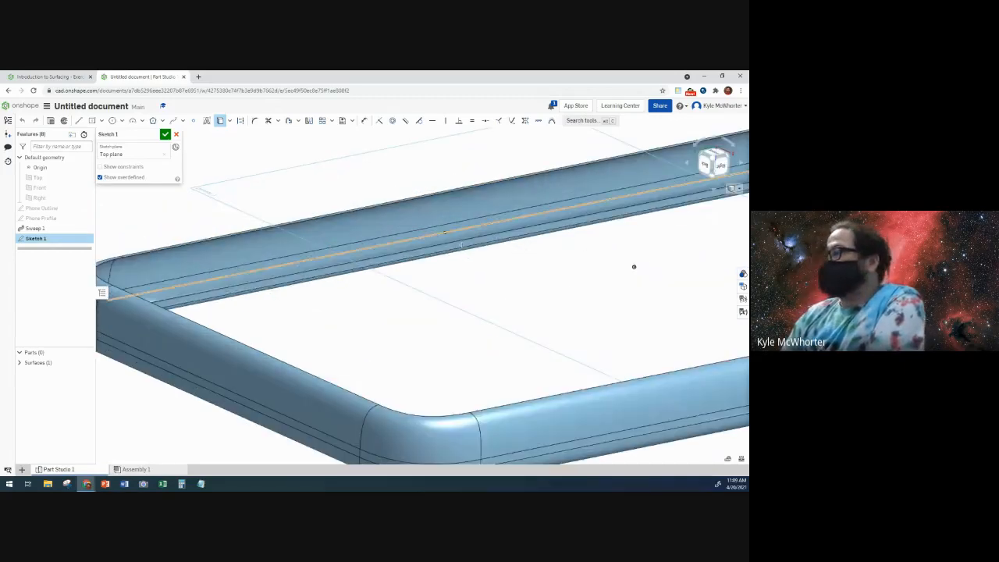
{"action": "scroll", "coordinate": [495, 277], "scroll_direction": "down", "scroll_amount": 5}
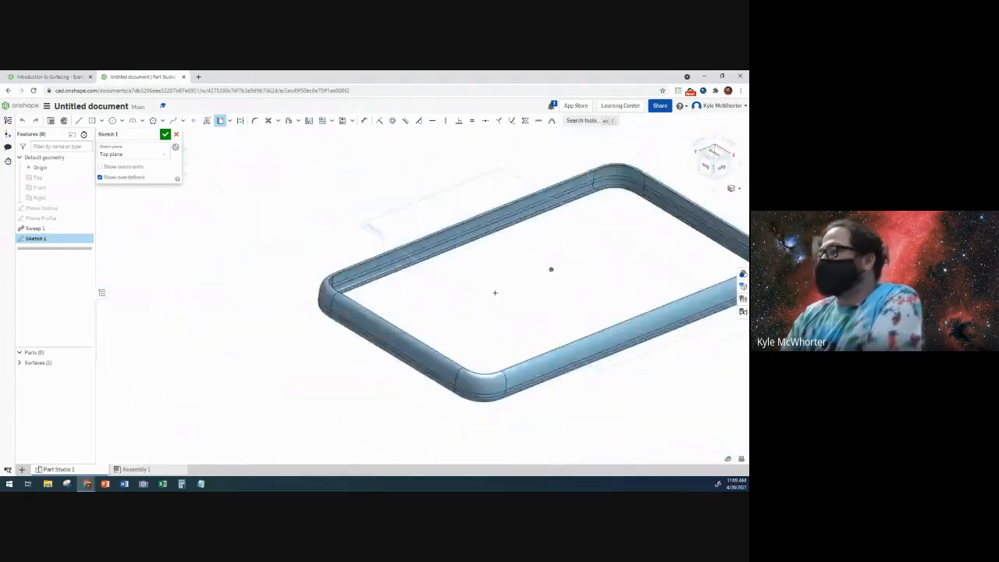
{"action": "scroll", "coordinate": [495, 293], "scroll_direction": "down", "scroll_amount": 3}
{"action": "right_click_drag", "start_coordinate": [407, 365], "coordinate": [404, 358]}
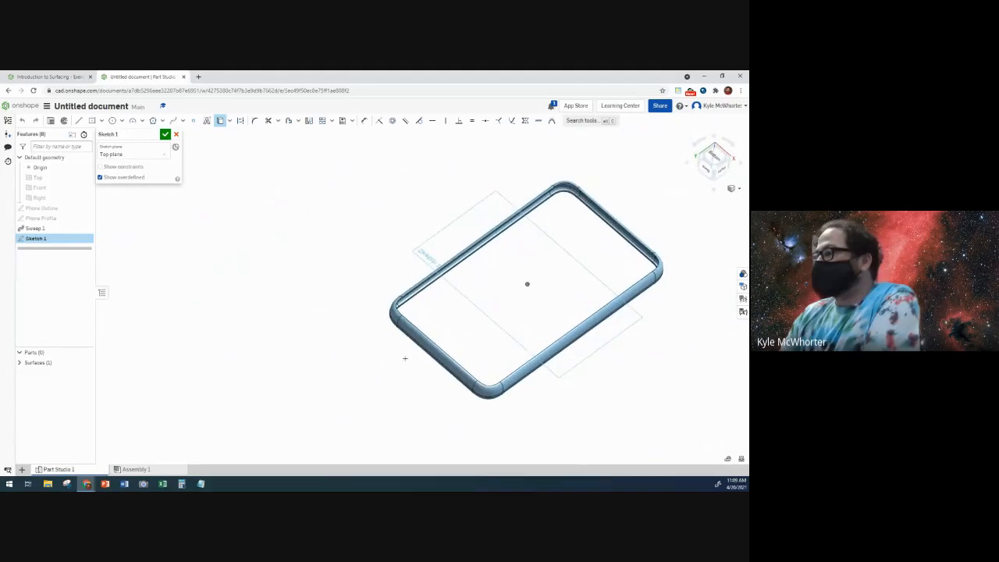
{"action": "scroll", "coordinate": [412, 288], "scroll_direction": "up", "scroll_amount": 5}
{"action": "right_click_drag", "start_coordinate": [253, 346], "coordinate": [242, 342]}
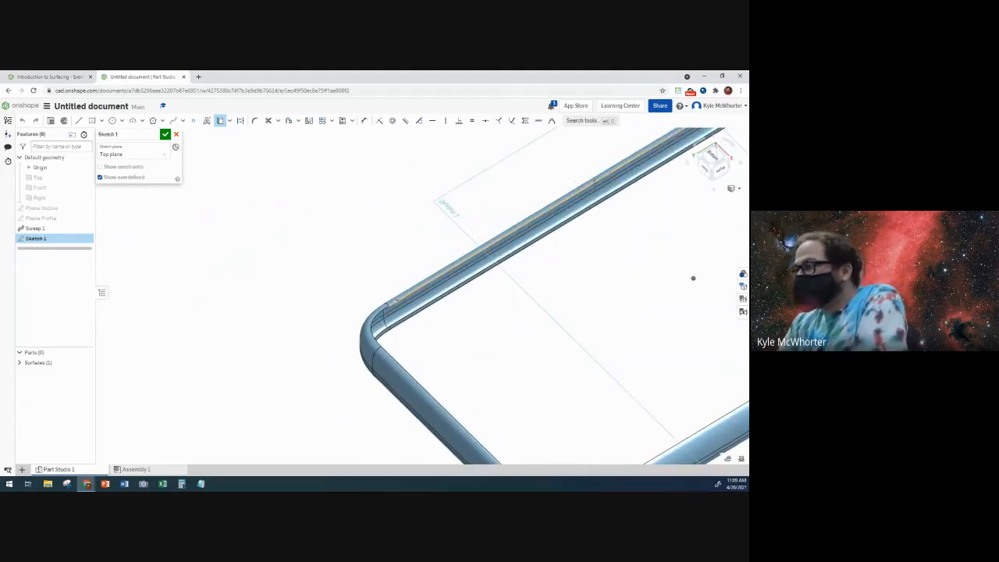
{"action": "left_click", "coordinate": [397, 300]}
{"action": "left_click", "coordinate": [386, 309]}
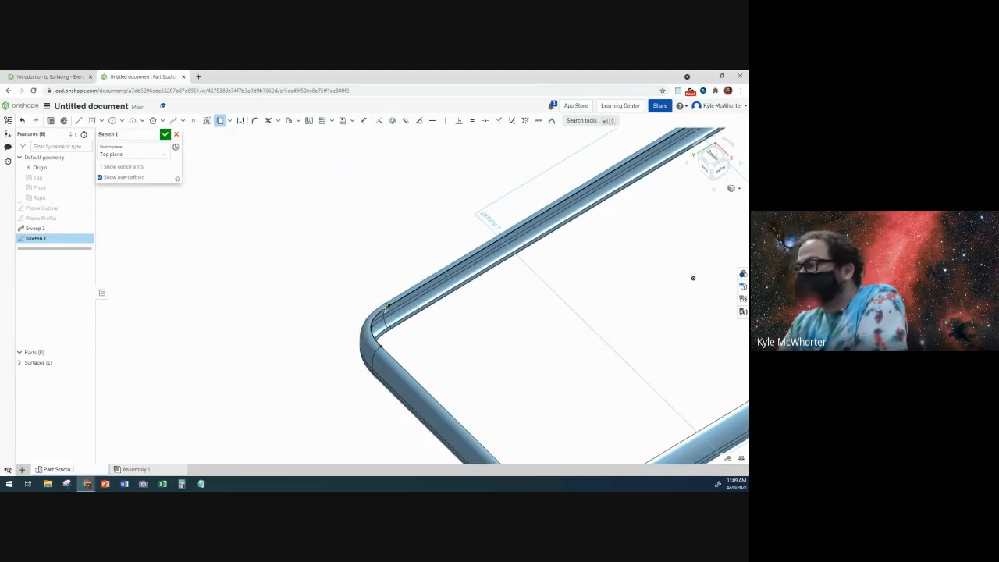
{"action": "left_click", "coordinate": [388, 355]}
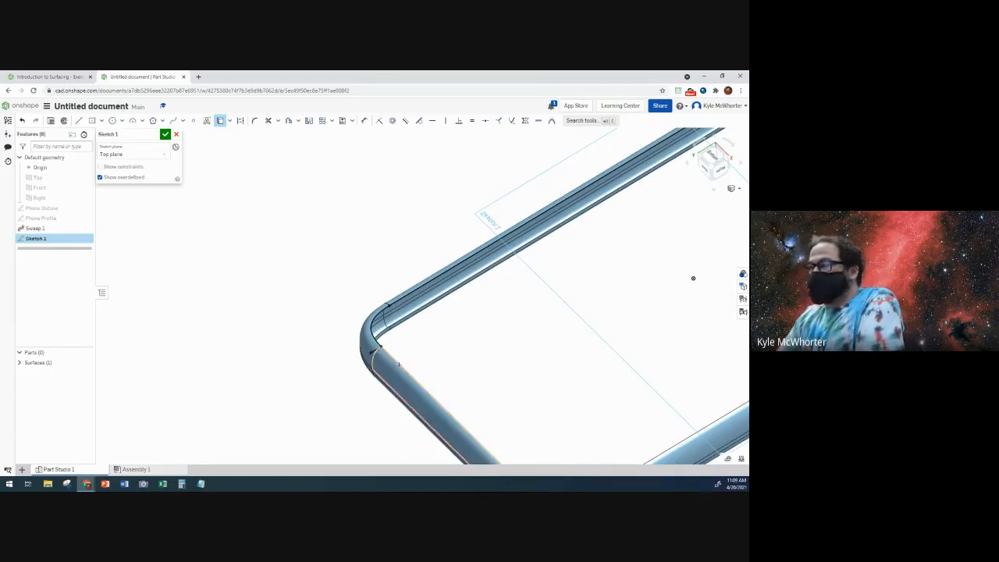
Project the remaining bottom edges and corner arcs of the swept surface to close the phone outline.
{"action": "scroll", "coordinate": [390, 359], "scroll_direction": "down", "scroll_amount": 5}
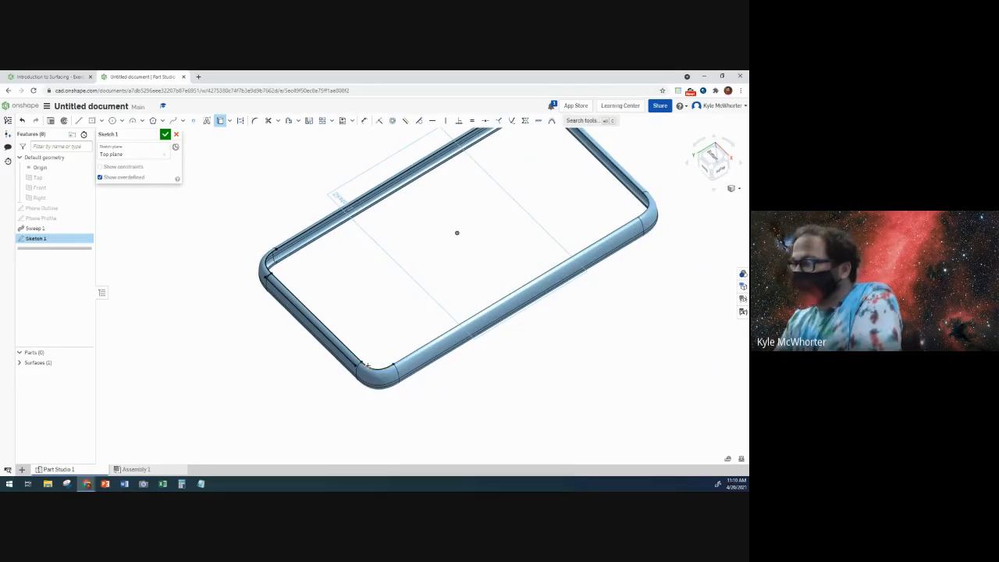
{"action": "left_click", "coordinate": [398, 362]}
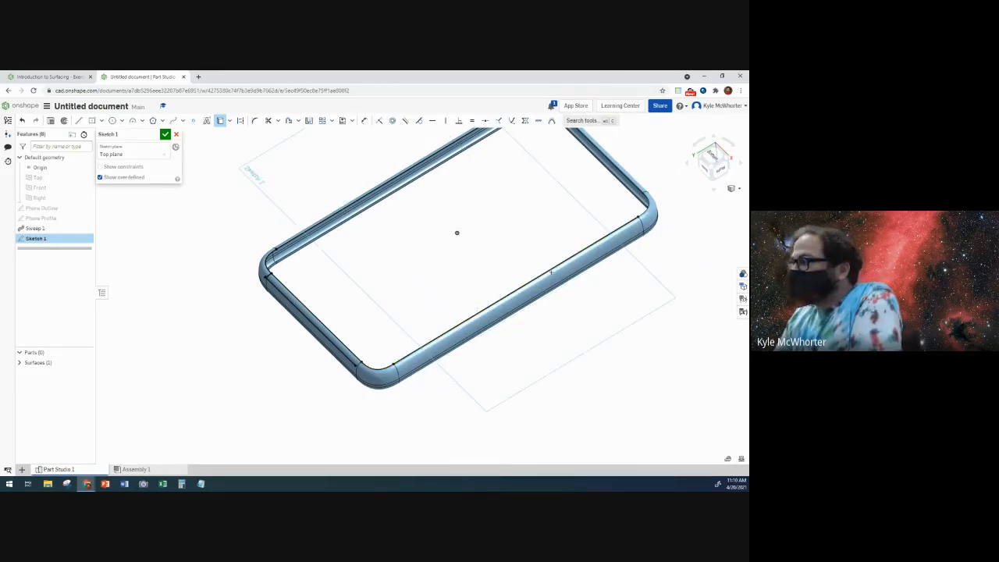
{"action": "left_click", "coordinate": [644, 209]}
{"action": "left_click", "coordinate": [622, 170]}
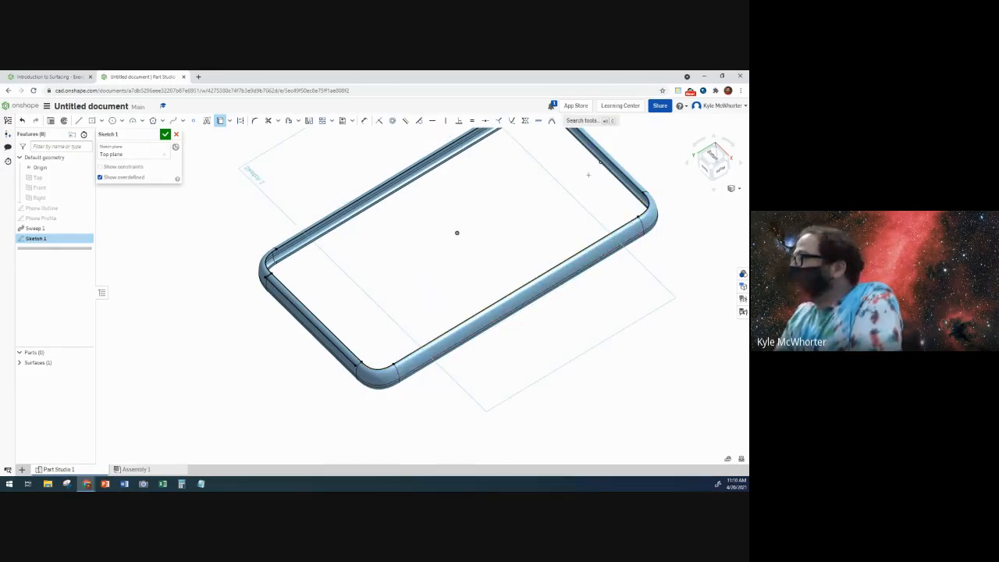
{"action": "scroll", "coordinate": [589, 174], "scroll_direction": "up", "scroll_amount": 1}
{"action": "middle_click_drag", "start_coordinate": [572, 192], "coordinate": [524, 247]}
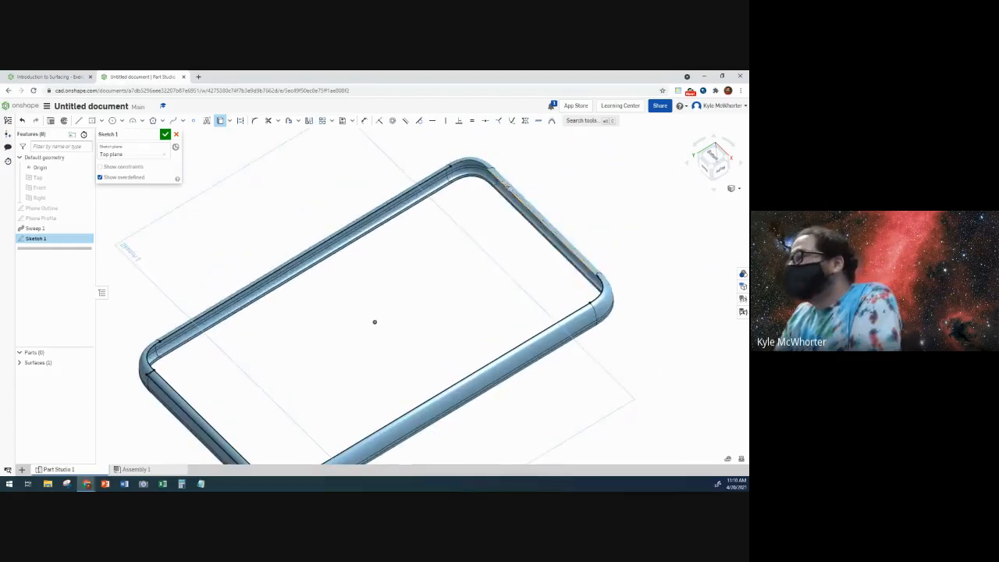
{"action": "left_click", "coordinate": [591, 269]}
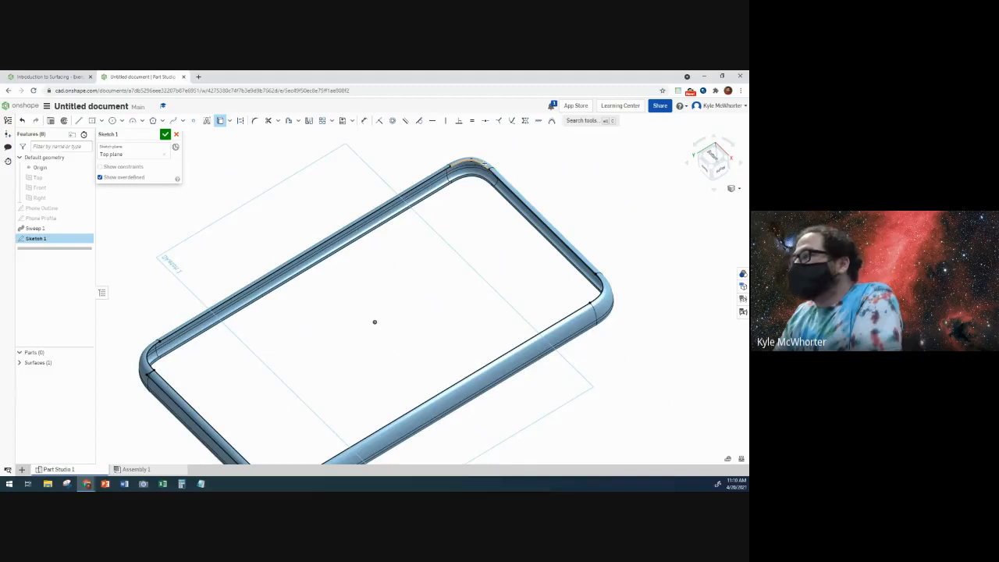
{"action": "left_click", "coordinate": [485, 165]}
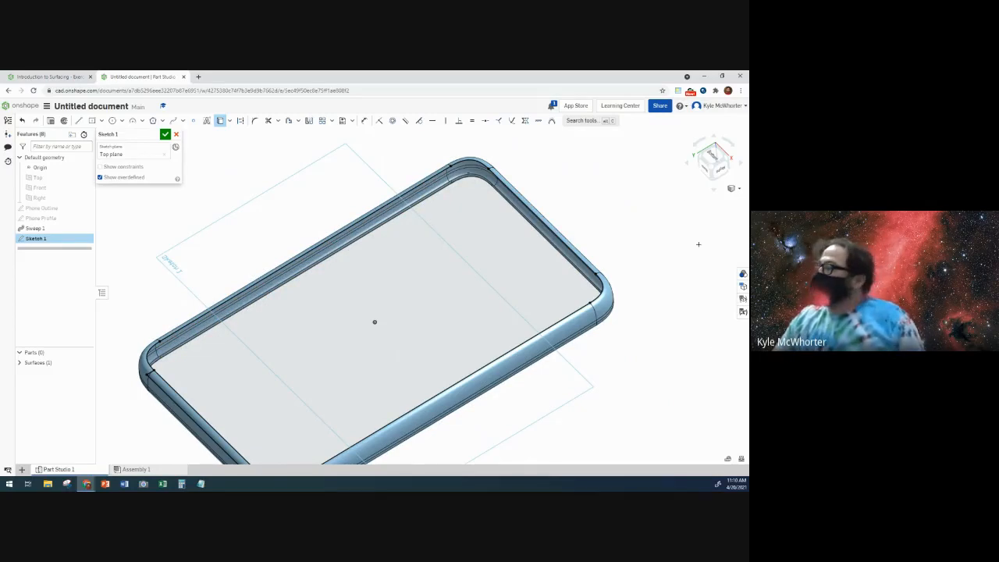
Hide the swept surface and delete the stray projected lines outside the closed outline beside its short side.
{"action": "scroll", "coordinate": [698, 264], "scroll_direction": "down", "scroll_amount": 3}
{"action": "middle_click_drag", "start_coordinate": [656, 385], "coordinate": [549, 382]}
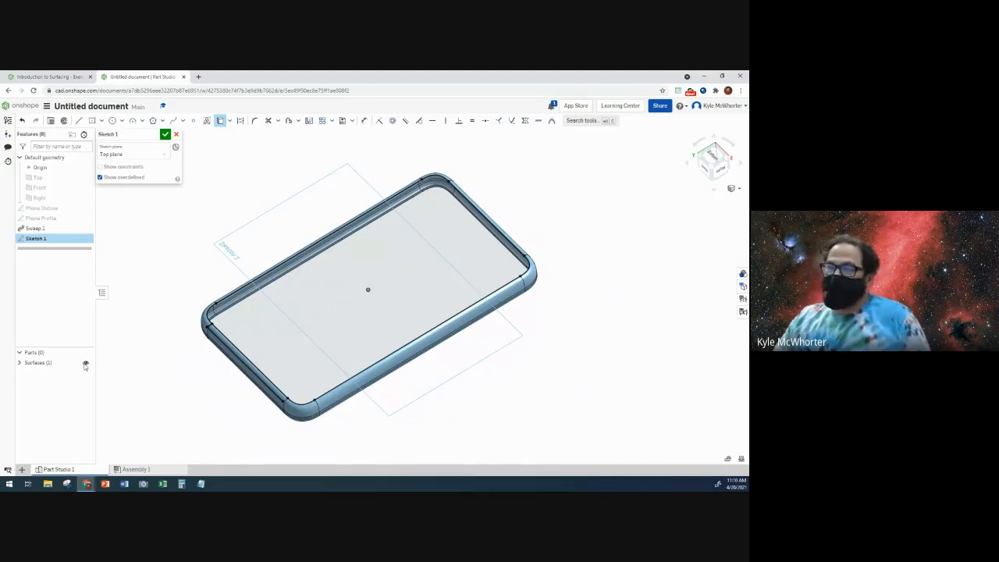
{"action": "left_click", "coordinate": [84, 365]}
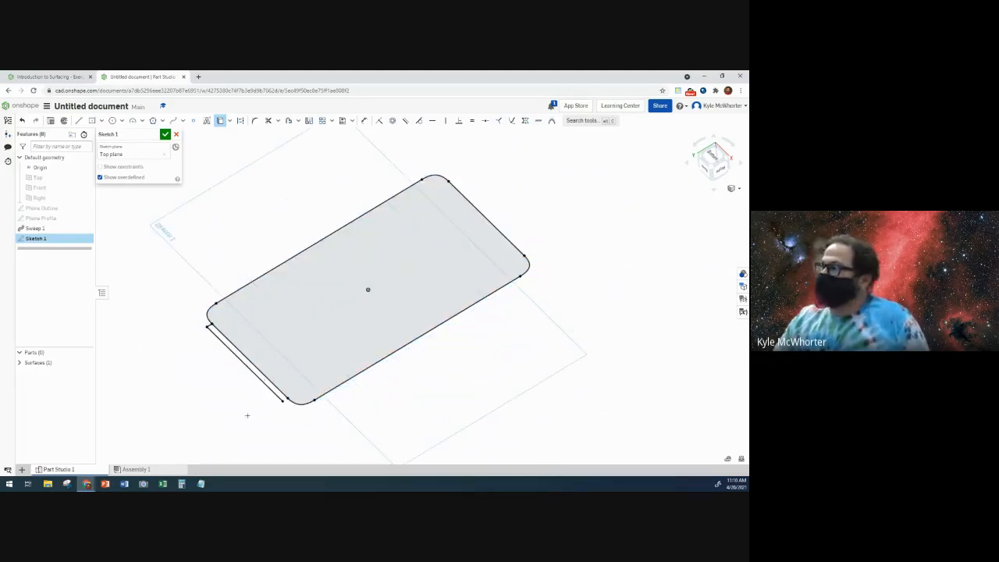
{"action": "left_click", "coordinate": [219, 121]}
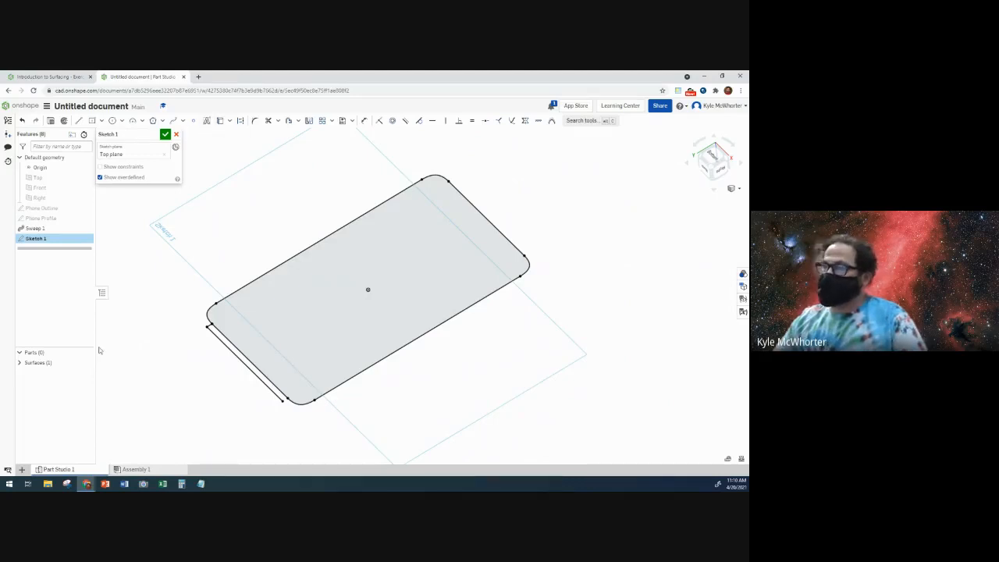
{"action": "left_click", "coordinate": [254, 382]}
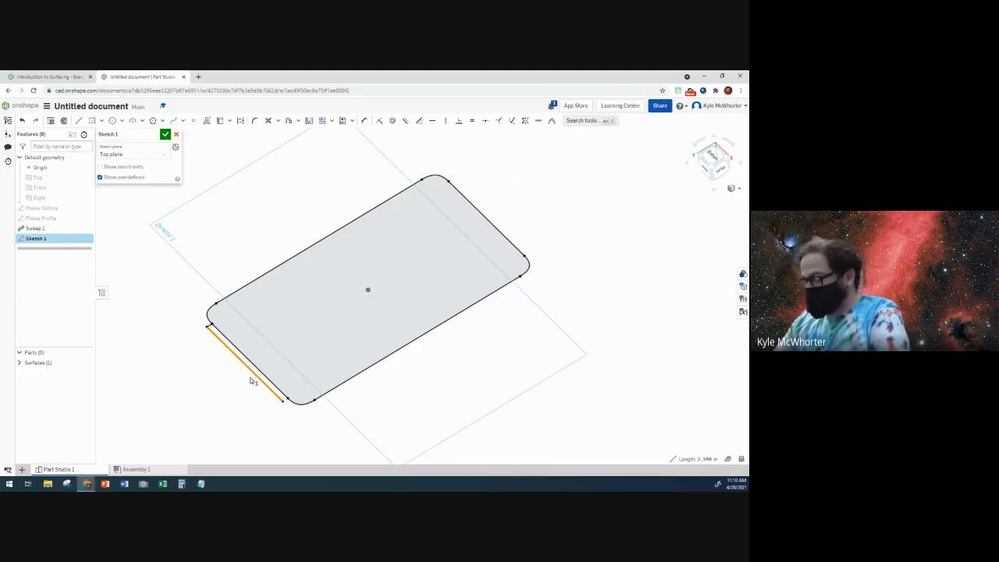
{"action": "left_click", "coordinate": [229, 382]}
{"action": "scroll", "coordinate": [203, 332], "scroll_direction": "down", "scroll_amount": 5}
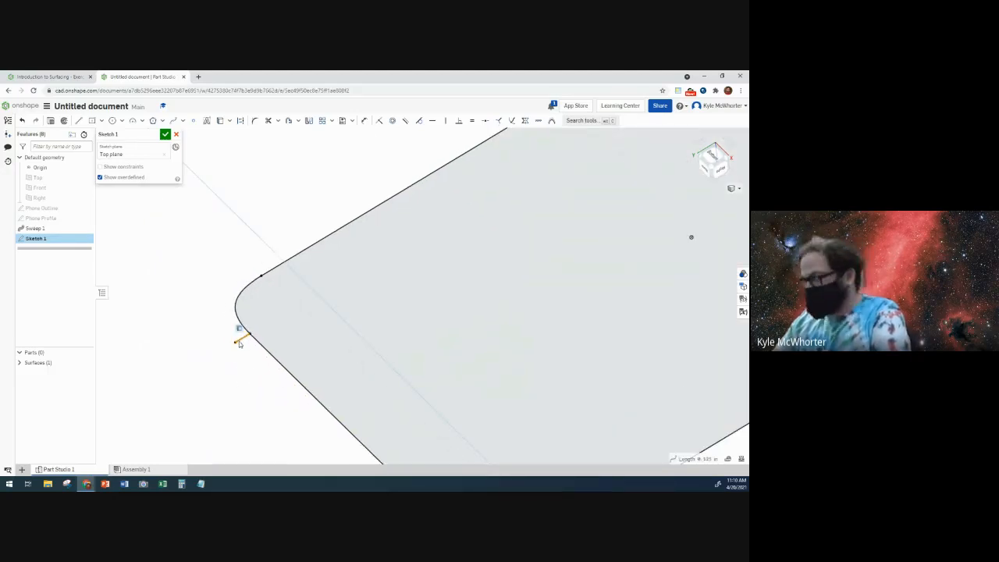
{"action": "scroll", "coordinate": [218, 352], "scroll_direction": "up", "scroll_amount": 5}
{"action": "scroll", "coordinate": [216, 362], "scroll_direction": "up", "scroll_amount": 3}
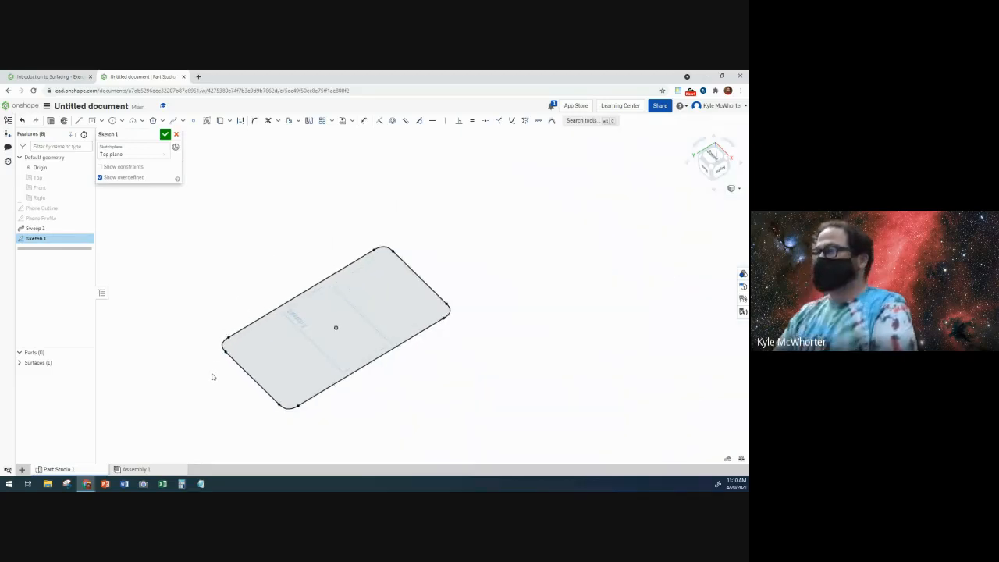
Advance the exercise to Step 8 and accept the bottom cap sketch.
{"action": "left_click", "coordinate": [67, 78]}
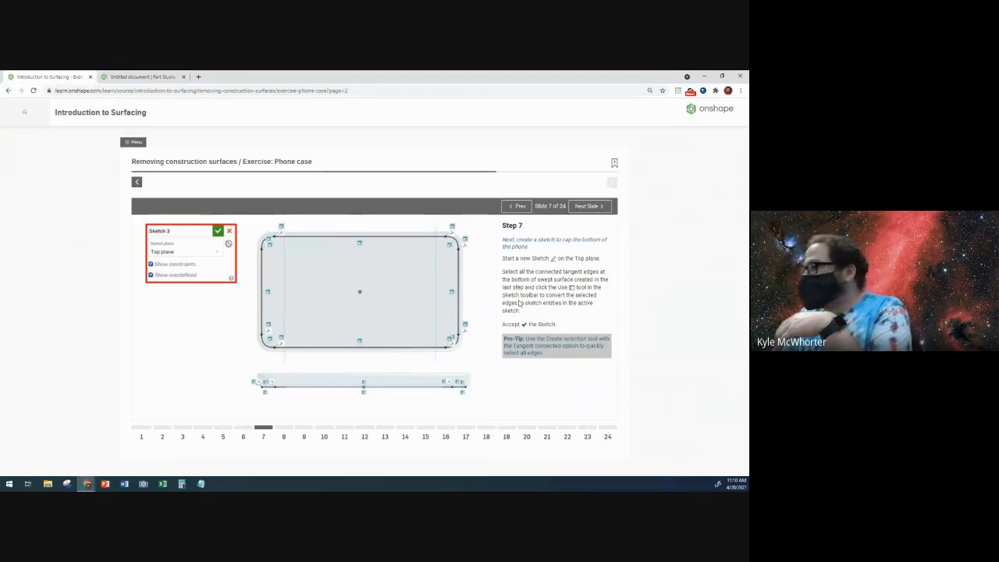
{"action": "left_click", "coordinate": [589, 206]}
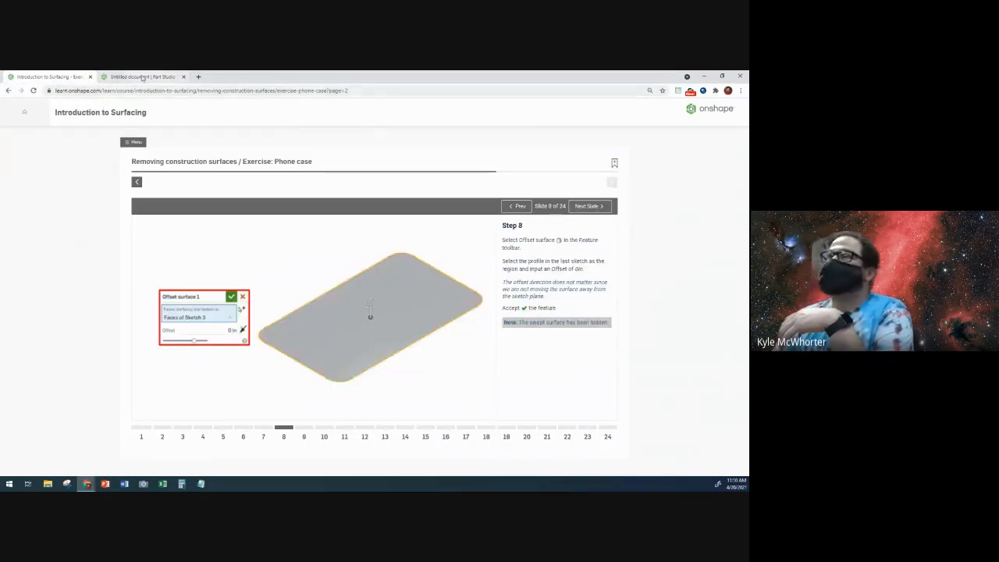
{"action": "left_click", "coordinate": [141, 77]}
{"action": "left_click", "coordinate": [164, 135]}
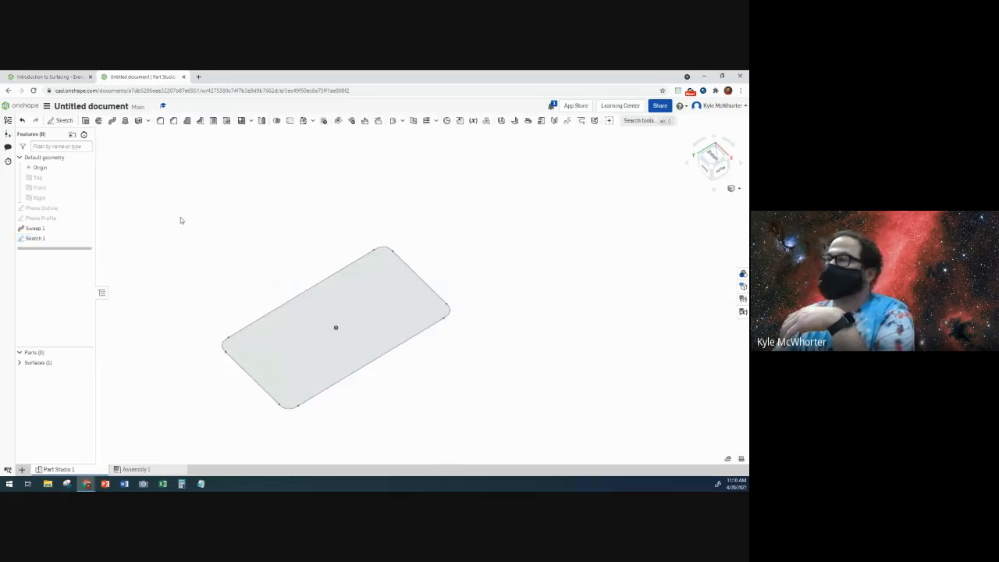
Show the swept surface again around the bottom cap sketch.
{"action": "scroll", "coordinate": [189, 245], "scroll_direction": "down", "scroll_amount": 1}
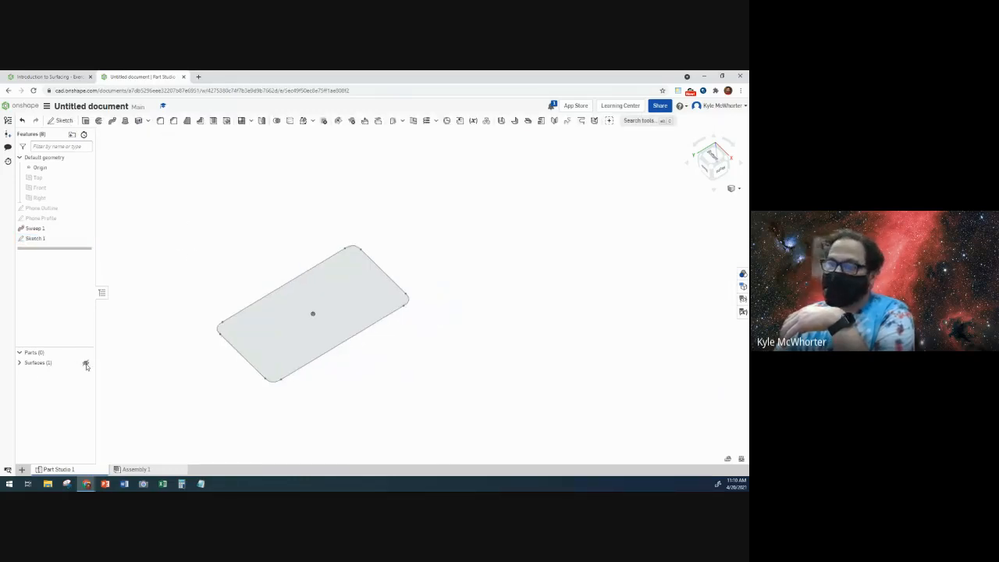
{"action": "left_click", "coordinate": [86, 364]}
{"action": "right_click_drag", "start_coordinate": [140, 398], "coordinate": [237, 404]}
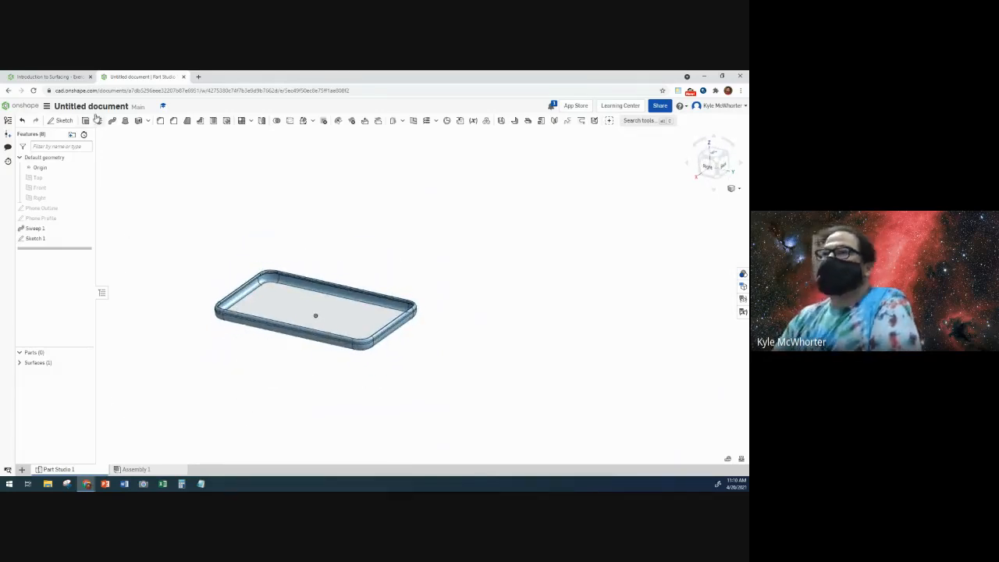
Create an offset surface from the faces of Sketch 1 with an offset of 0 in, following Step 8 of the exercise.
{"action": "left_click", "coordinate": [60, 77]}
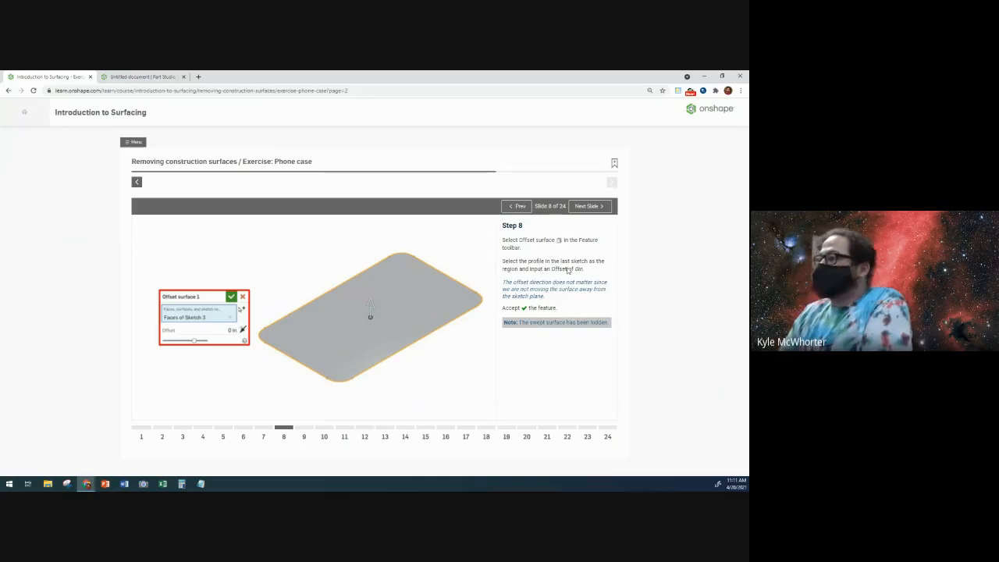
{"action": "left_click", "coordinate": [161, 78]}
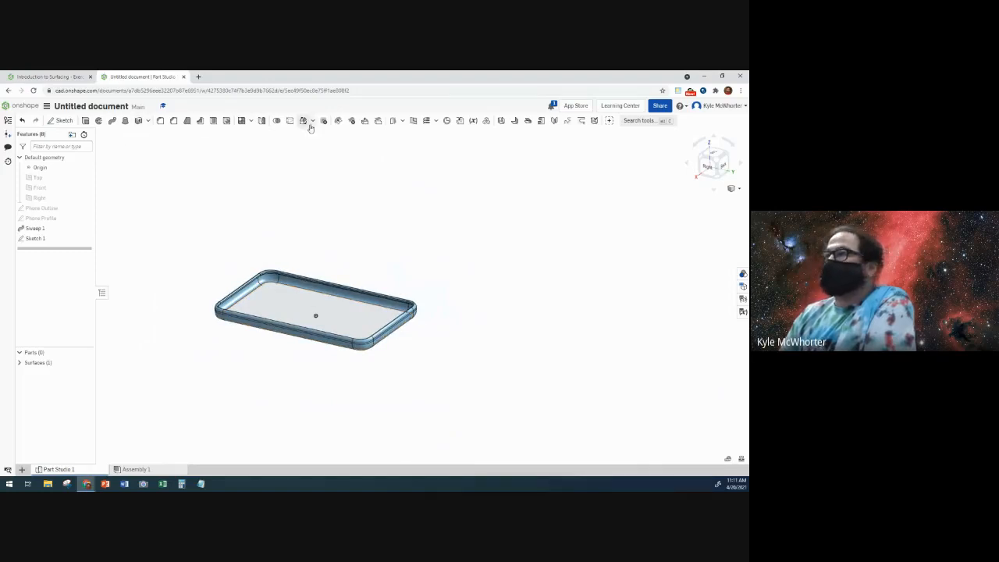
{"action": "left_click", "coordinate": [395, 122]}
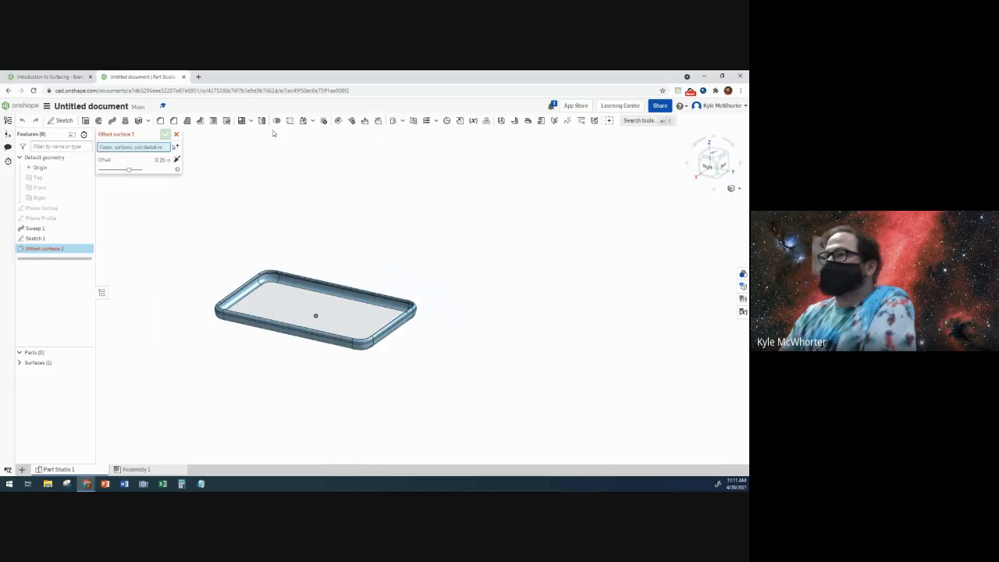
{"action": "left_click", "coordinate": [46, 238]}
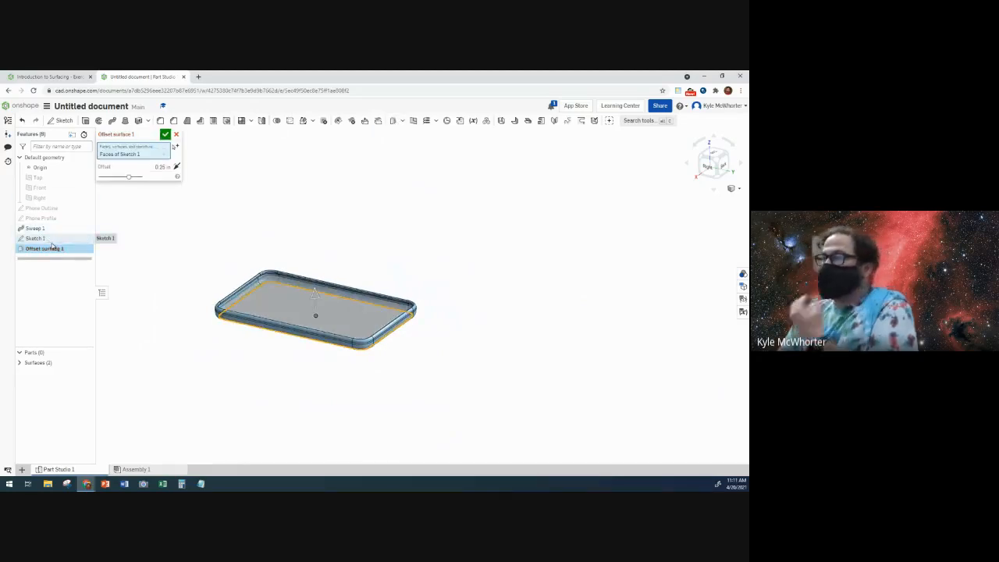
{"action": "left_click", "coordinate": [145, 167]}
{"action": "type", "text": "0"}
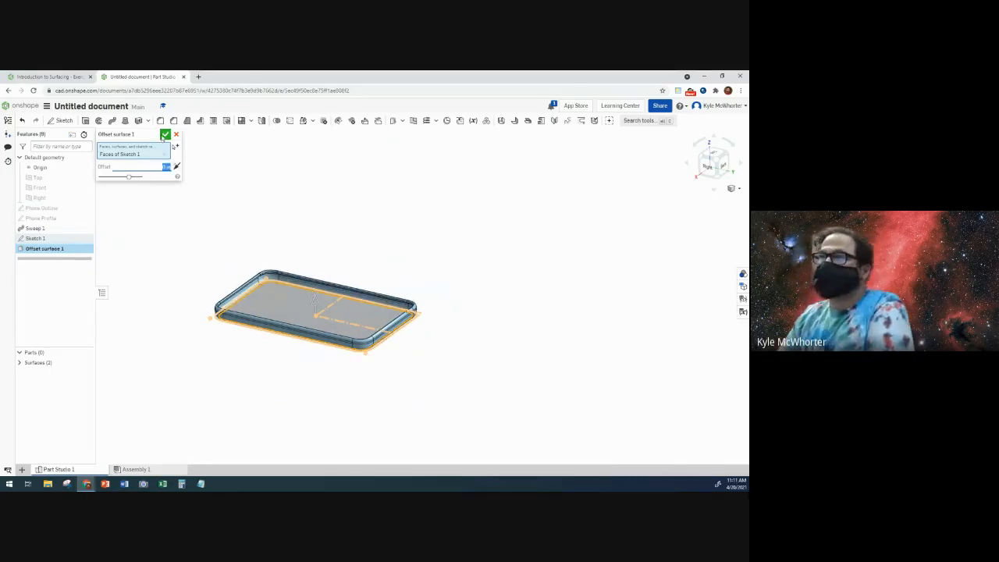
{"action": "left_click", "coordinate": [165, 134]}
Change the appearance of the bottom offset surface to a light blue from the palette.
{"action": "right_click_drag", "start_coordinate": [234, 385], "coordinate": [202, 360]}
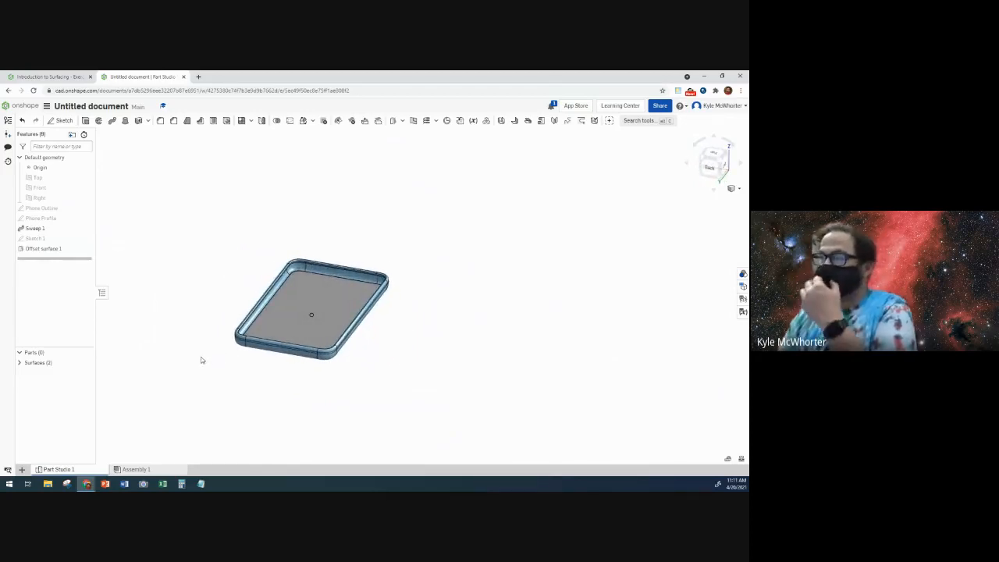
{"action": "right_click", "coordinate": [276, 314]}
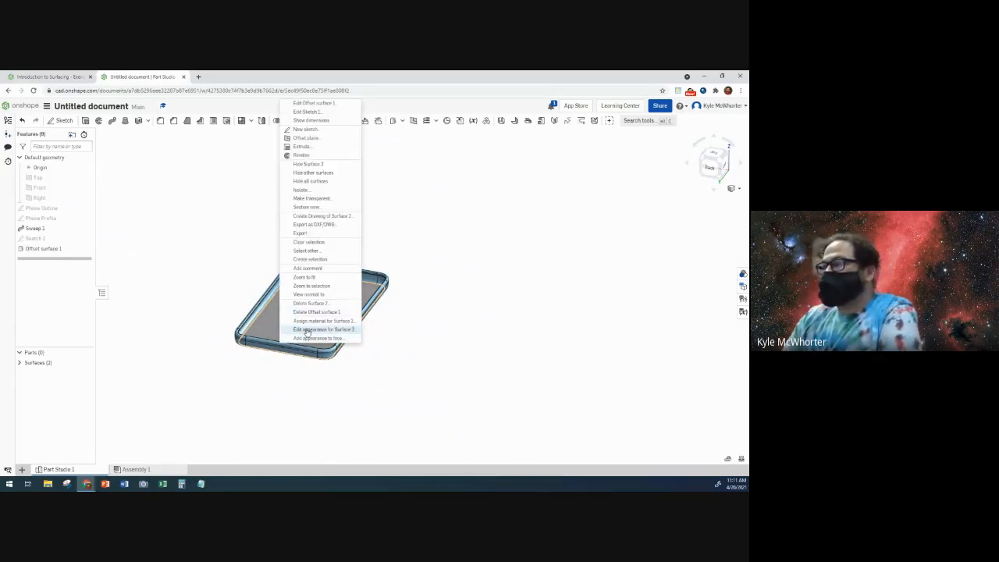
{"action": "left_click", "coordinate": [307, 330]}
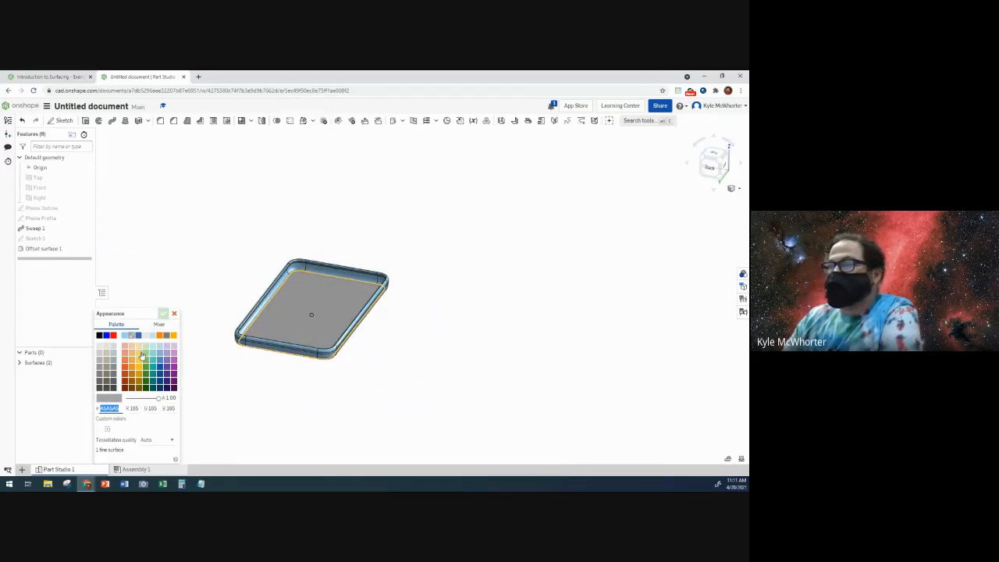
{"action": "left_click", "coordinate": [124, 335]}
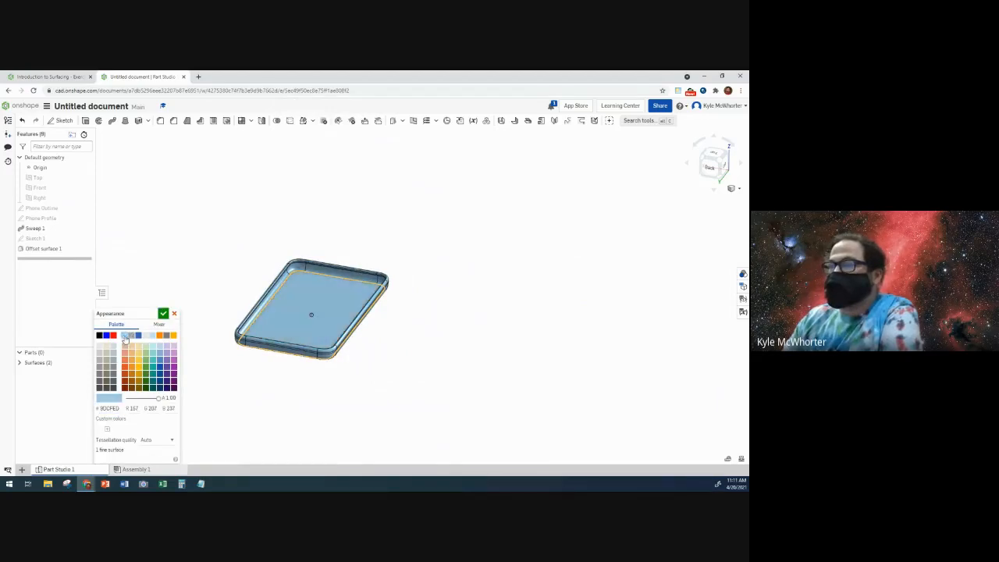
{"action": "left_click", "coordinate": [151, 337]}
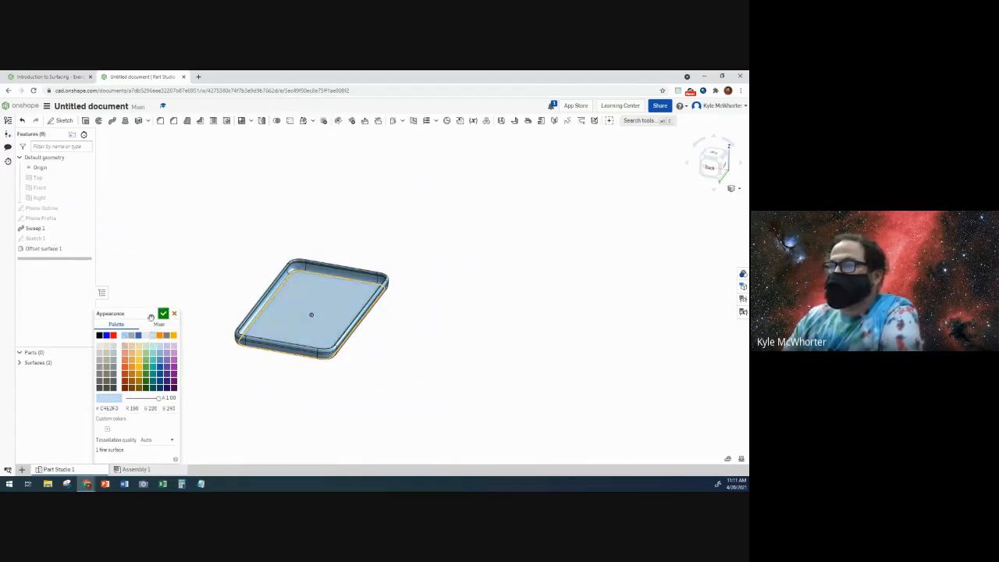
{"action": "left_click", "coordinate": [163, 313]}
Return to the surfacing exercise and advance it to Step 9.
{"action": "right_click_drag", "start_coordinate": [177, 333], "coordinate": [415, 284]}
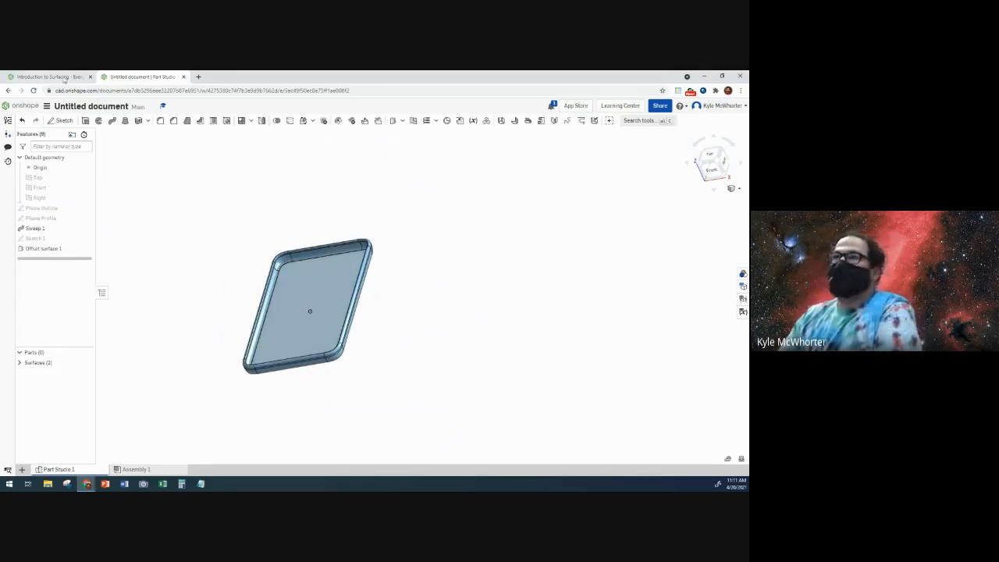
{"action": "left_click", "coordinate": [48, 76]}
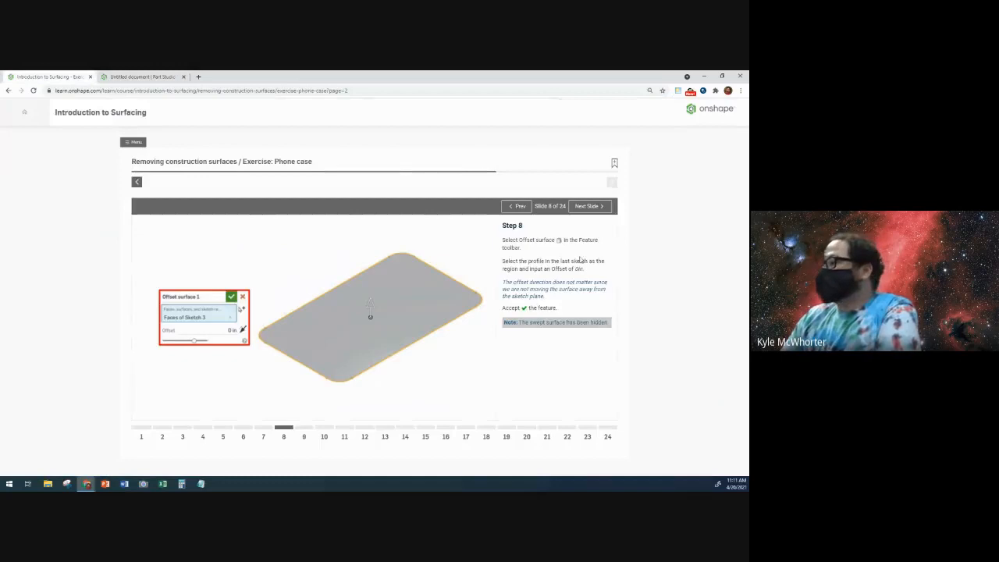
{"action": "left_click", "coordinate": [587, 207]}
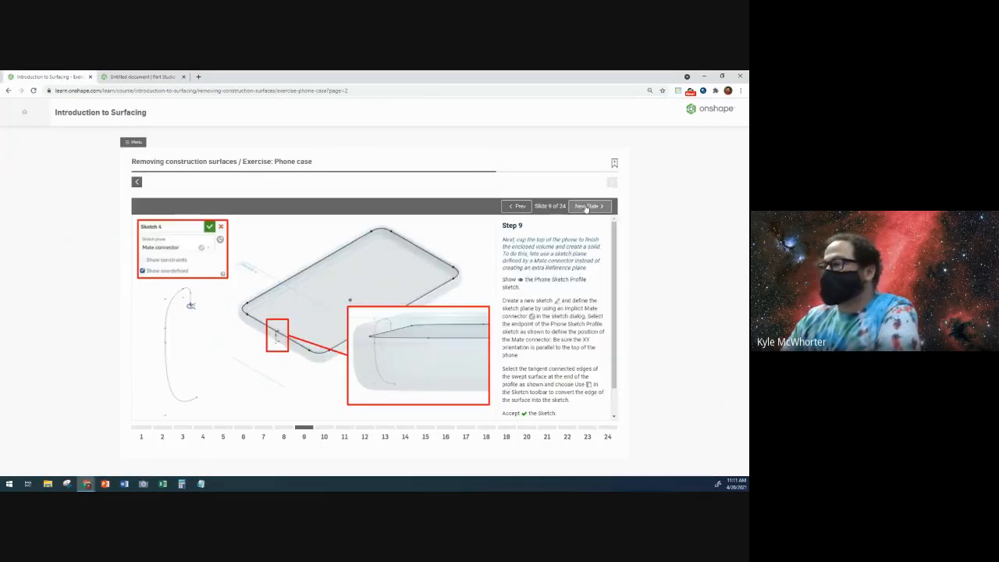
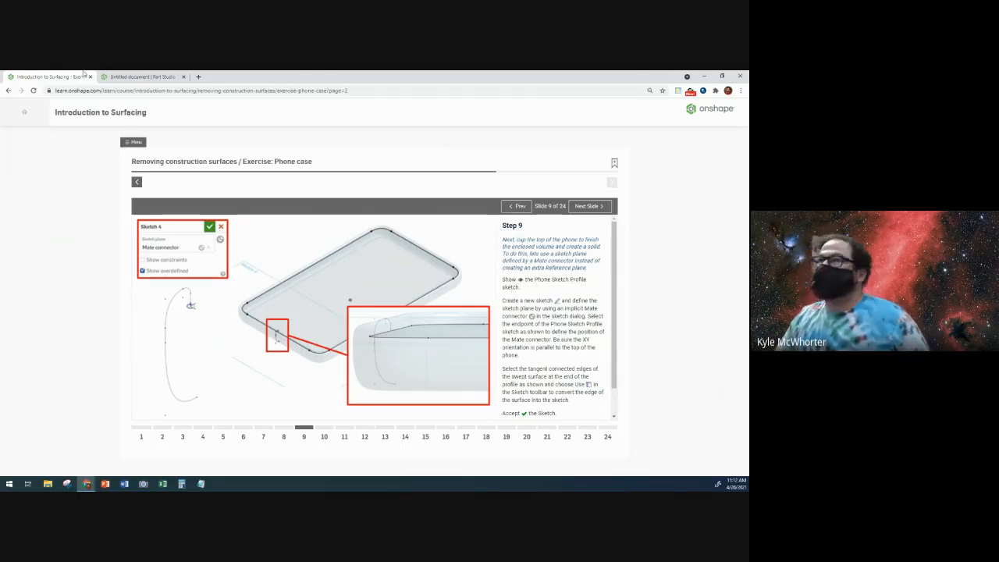
Switch back to the Part Studio and show the Phone Profile sketch on the short side of the swept surface.
{"action": "left_click", "coordinate": [141, 77]}
{"action": "right_click_drag", "start_coordinate": [199, 350], "coordinate": [222, 325]}
{"action": "left_click", "coordinate": [86, 218]}
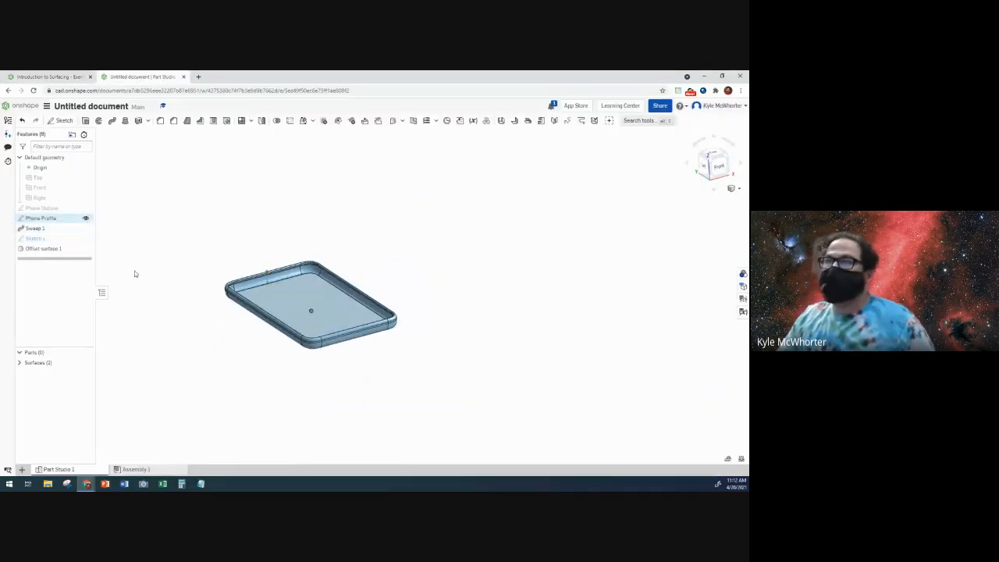
{"action": "right_click_drag", "start_coordinate": [136, 274], "coordinate": [205, 333]}
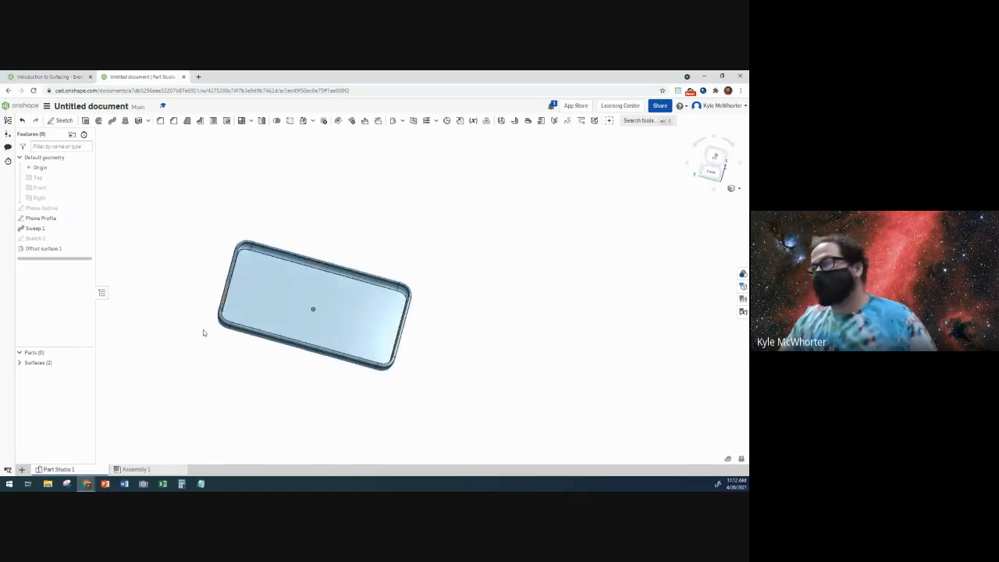
{"action": "scroll", "coordinate": [358, 310], "scroll_direction": "up", "scroll_amount": 6}
{"action": "right_click_drag", "start_coordinate": [358, 311], "coordinate": [217, 257]}
{"action": "scroll", "coordinate": [263, 270], "scroll_direction": "up", "scroll_amount": 5}
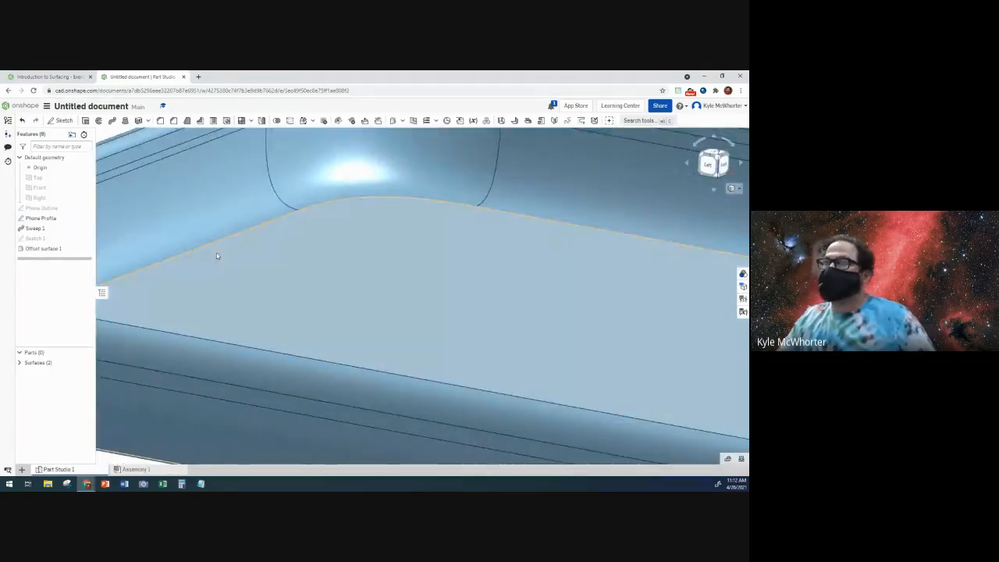
{"action": "middle_click_drag", "start_coordinate": [218, 256], "coordinate": [448, 324]}
{"action": "scroll", "coordinate": [291, 250], "scroll_direction": "up", "scroll_amount": 2}
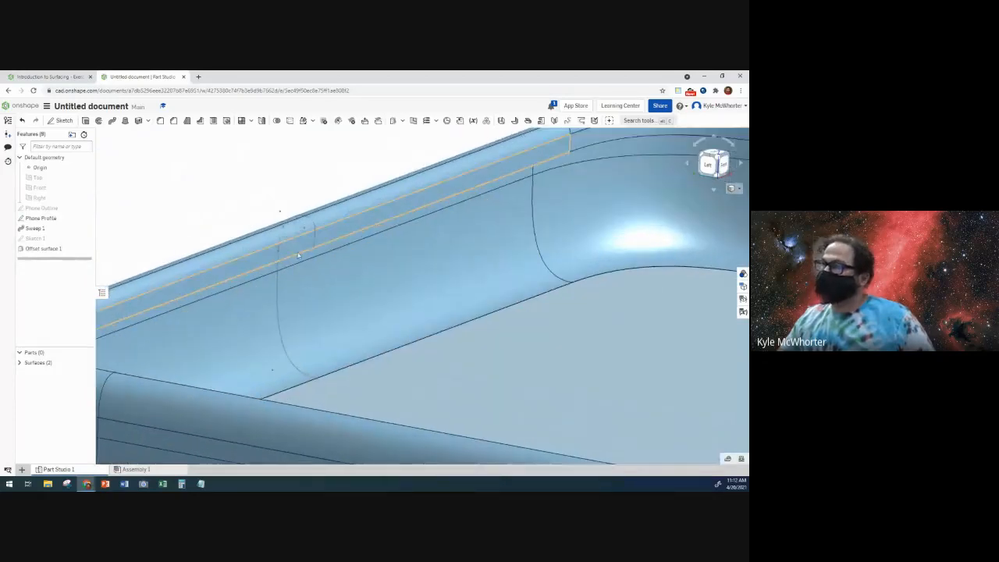
{"action": "scroll", "coordinate": [310, 291], "scroll_direction": "up", "scroll_amount": 3}
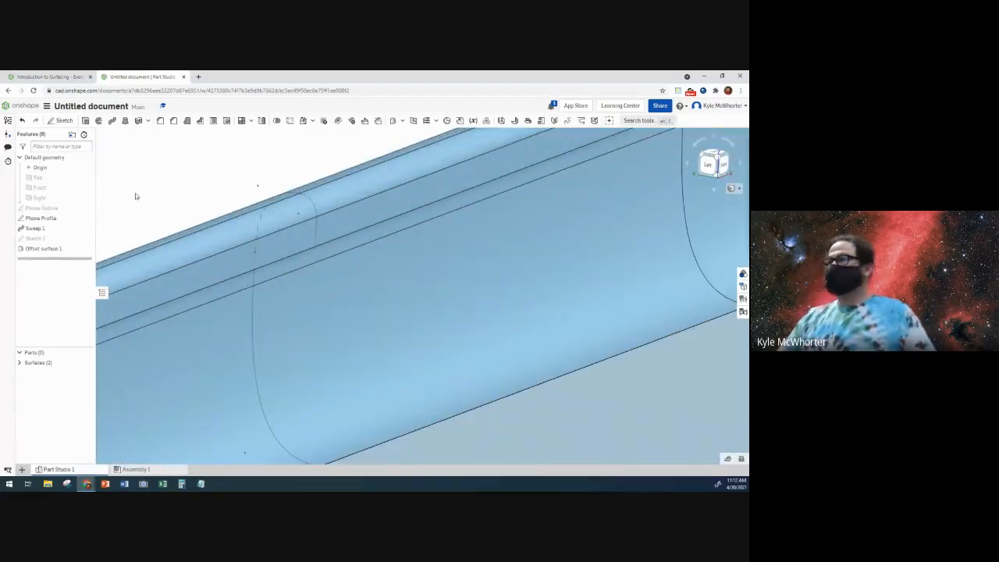
Start a new sketch on an implicit mate connector at the Phone Profile endpoint, with its XY plane parallel to the phone's top.
{"action": "left_click", "coordinate": [47, 77]}
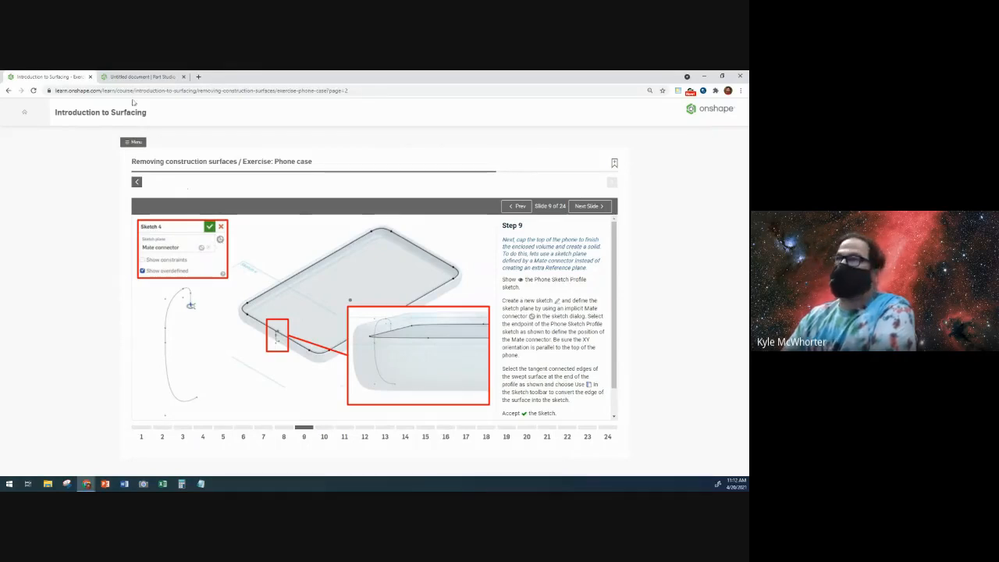
{"action": "left_click", "coordinate": [156, 78]}
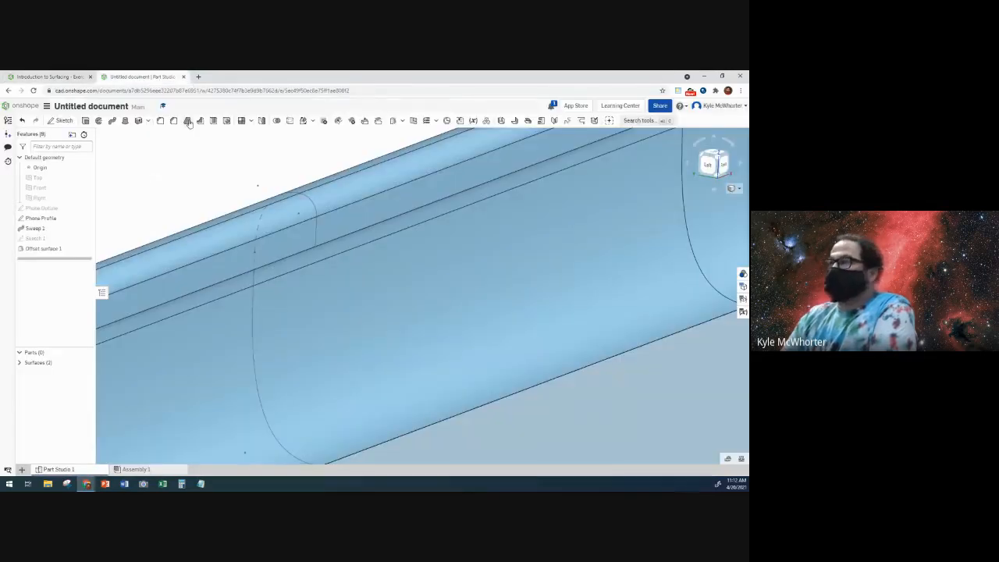
{"action": "left_click", "coordinate": [65, 121]}
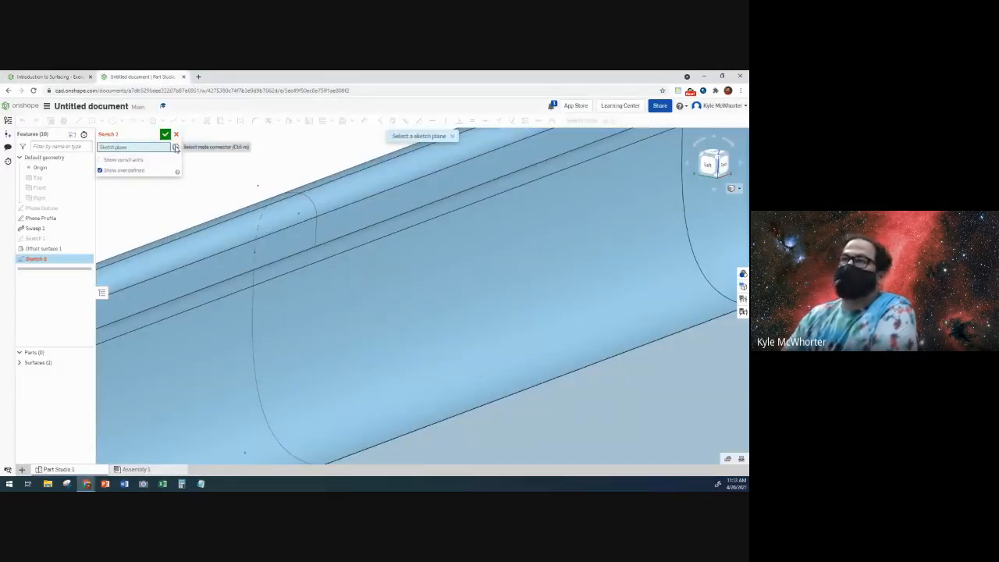
{"action": "left_click", "coordinate": [176, 149]}
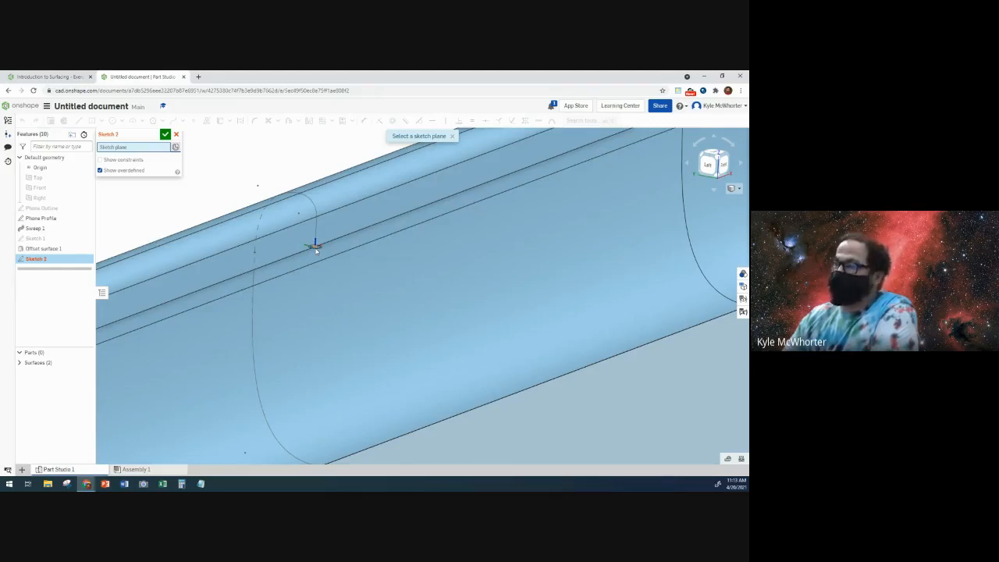
{"action": "left_click", "coordinate": [316, 250]}
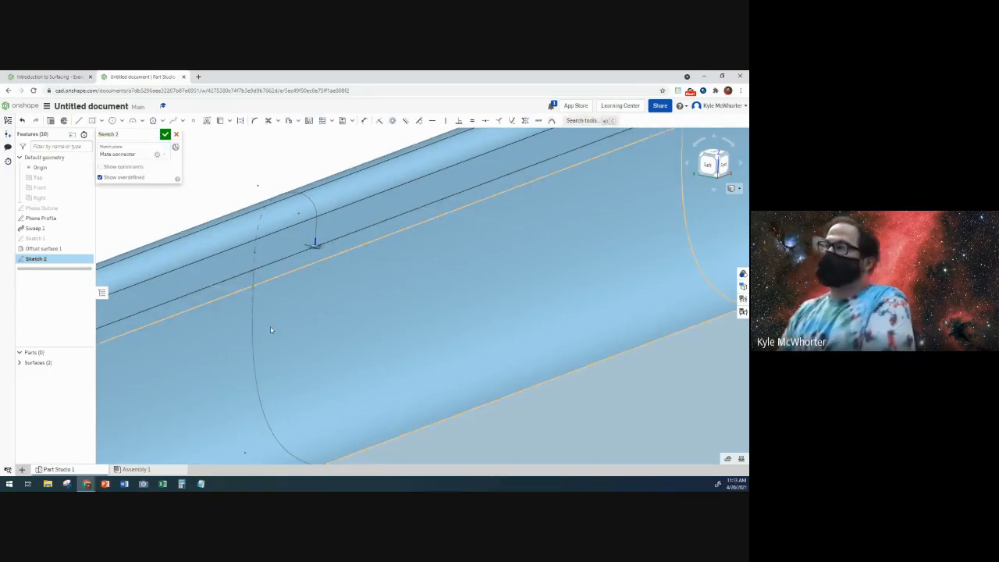
Recheck the Step 9 instructions and set the model display to hidden edges removed.
{"action": "scroll", "coordinate": [273, 322], "scroll_direction": "down", "scroll_amount": 2}
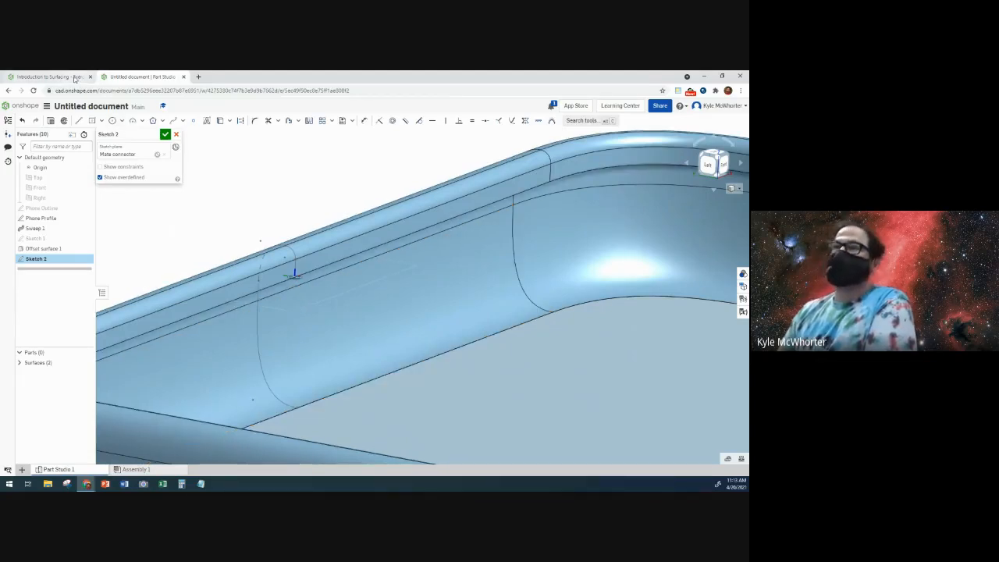
{"action": "left_click", "coordinate": [46, 77]}
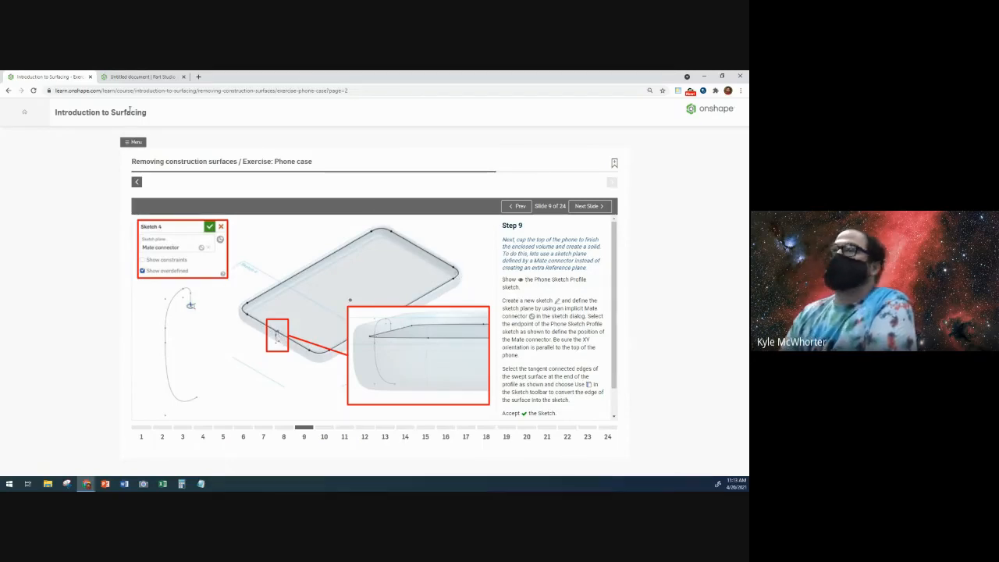
{"action": "left_click", "coordinate": [145, 77]}
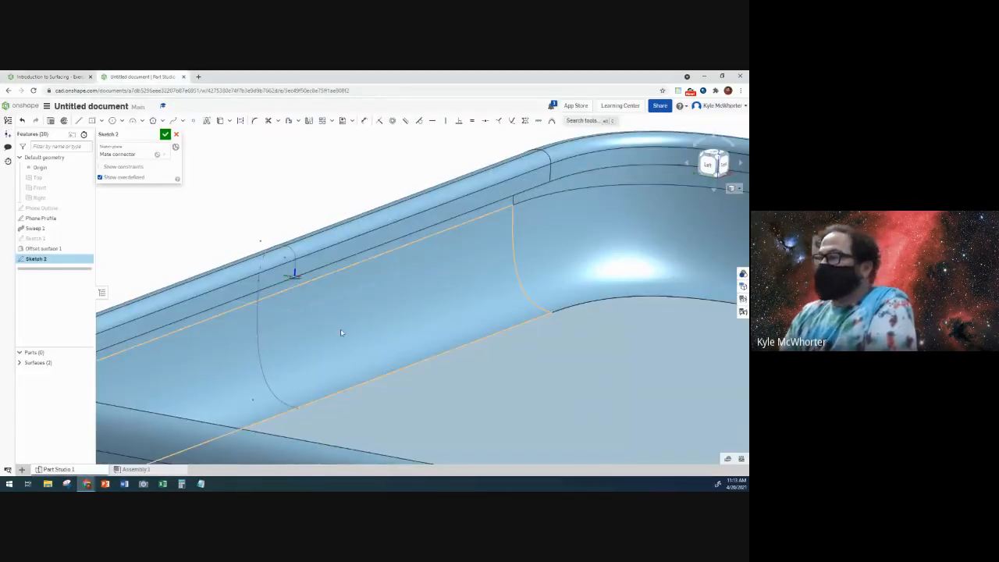
{"action": "left_click", "coordinate": [737, 189]}
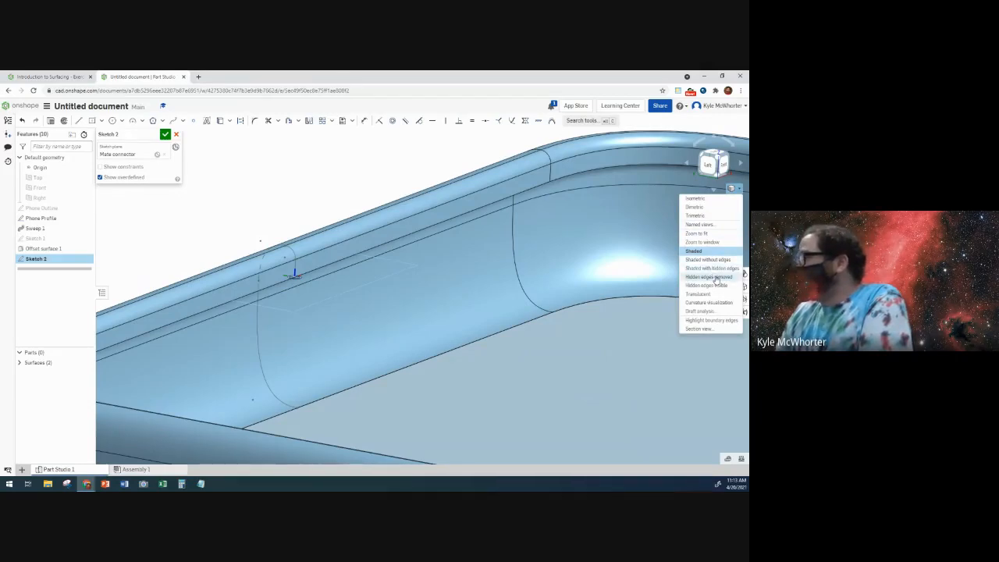
{"action": "left_click", "coordinate": [717, 277]}
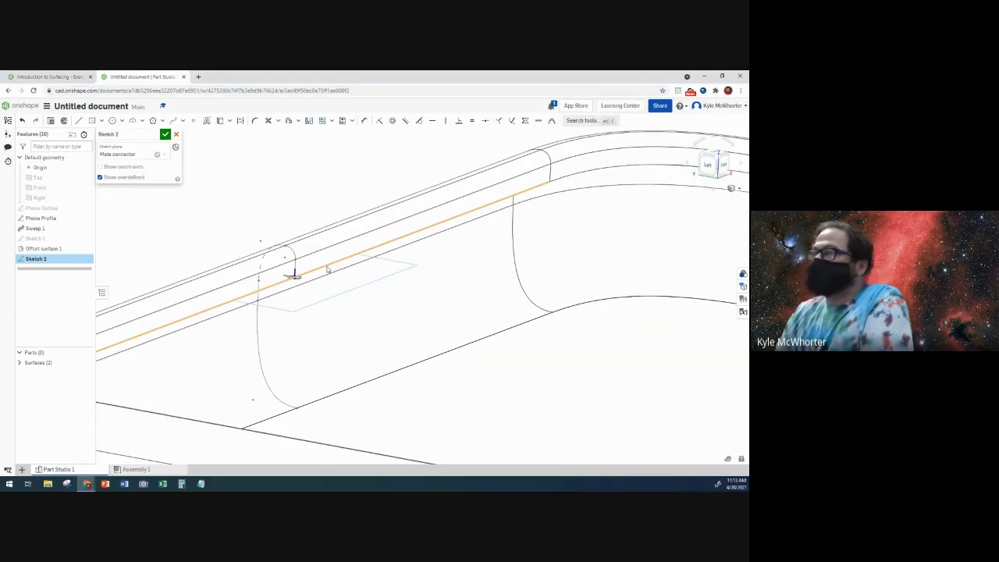
Convert the swept surface's inner rim edge at the Phone Profile endpoint and the adjoining corner edge into sketch geometry with Use.
{"action": "left_click", "coordinate": [220, 121]}
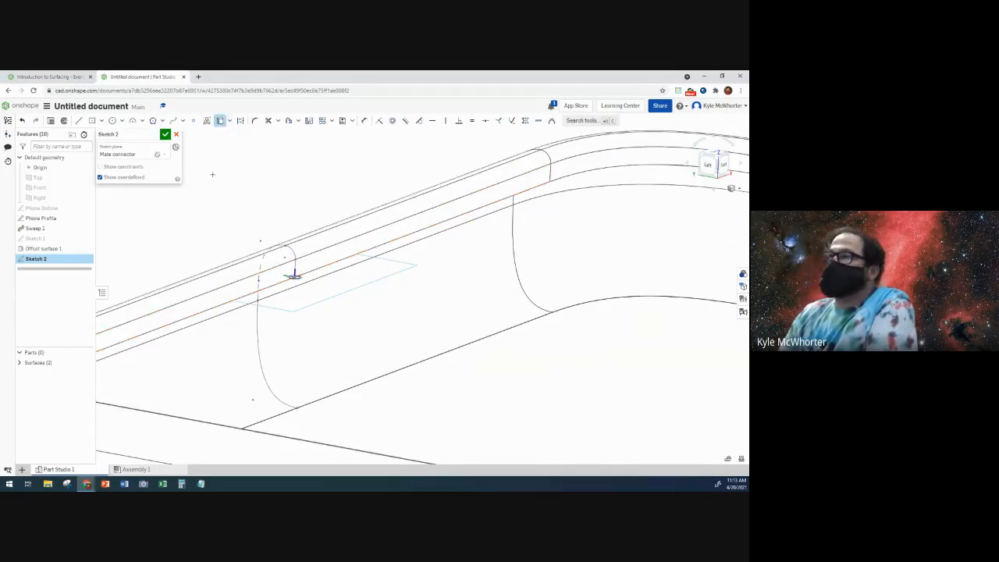
{"action": "left_click", "coordinate": [301, 274]}
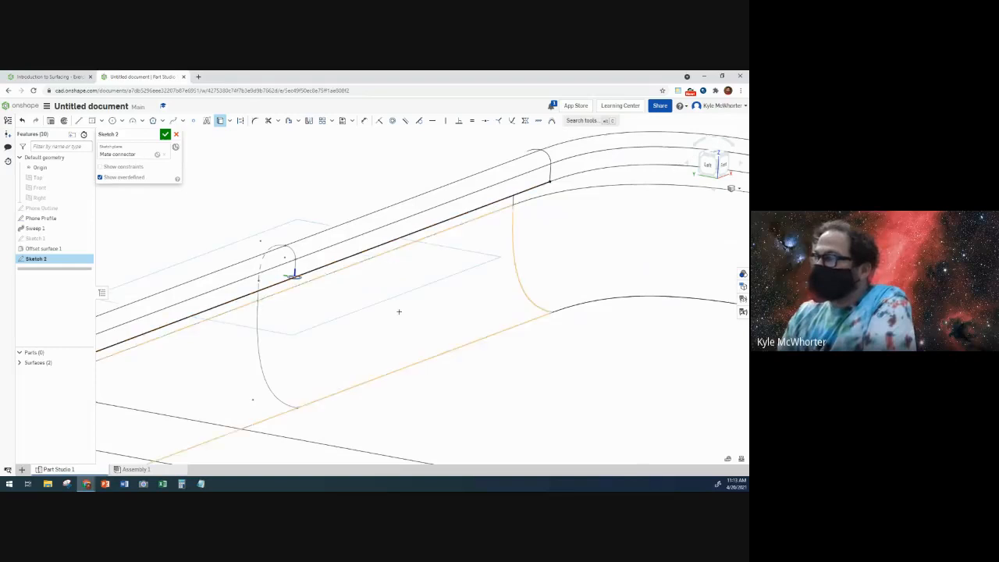
{"action": "left_click", "coordinate": [564, 181]}
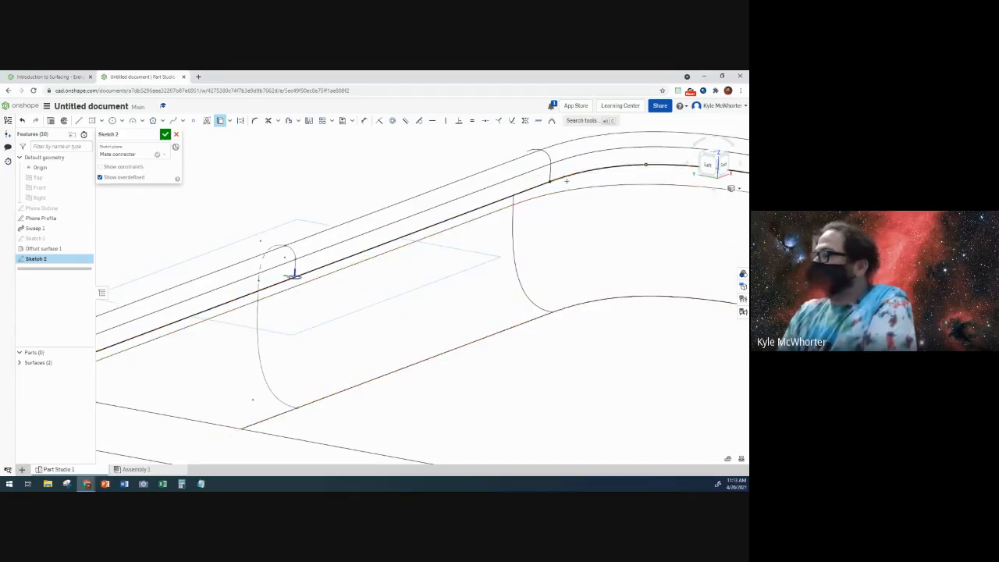
{"action": "scroll", "coordinate": [567, 181], "scroll_direction": "down", "scroll_amount": 3}
{"action": "middle_click_drag", "start_coordinate": [624, 239], "coordinate": [508, 255]}
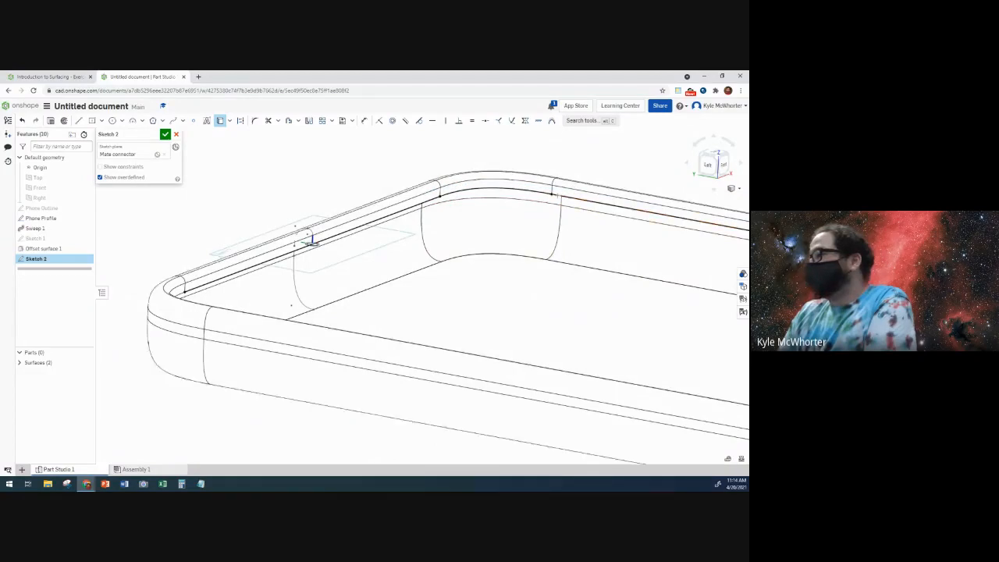
Convert the rim edges of the first long side, the far corner and the far short side into the sketch.
{"action": "scroll", "coordinate": [365, 269], "scroll_direction": "up", "scroll_amount": 5}
{"action": "middle_click_drag", "start_coordinate": [681, 310], "coordinate": [314, 254]}
{"action": "middle_click_drag", "start_coordinate": [601, 249], "coordinate": [418, 219]}
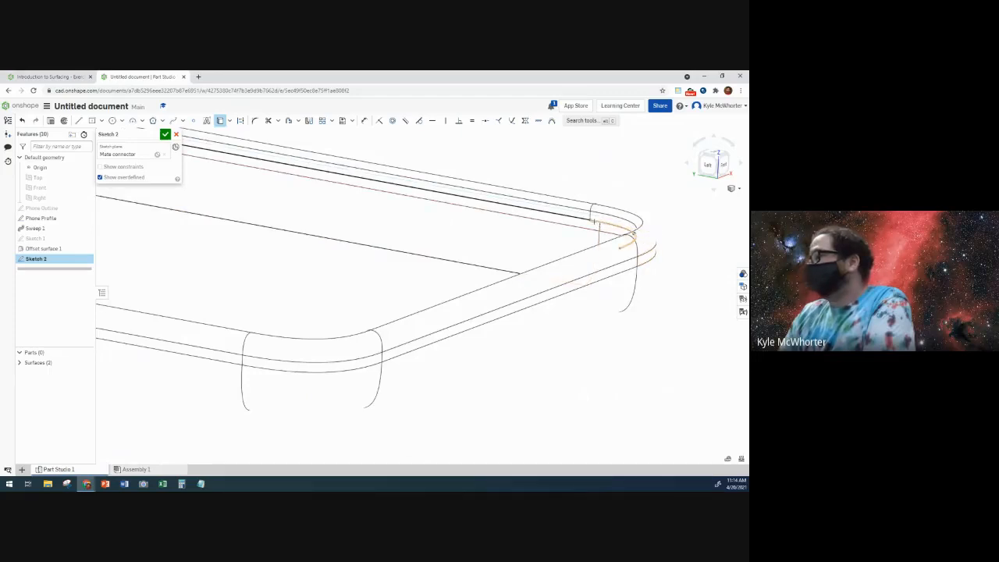
{"action": "mouse_move", "coordinate": [457, 260]}
{"action": "right_mouse_down"}
{"action": "mouse_move", "coordinate": [474, 286]}
{"action": "mouse_move", "coordinate": [495, 277]}
{"action": "right_mouse_up"}
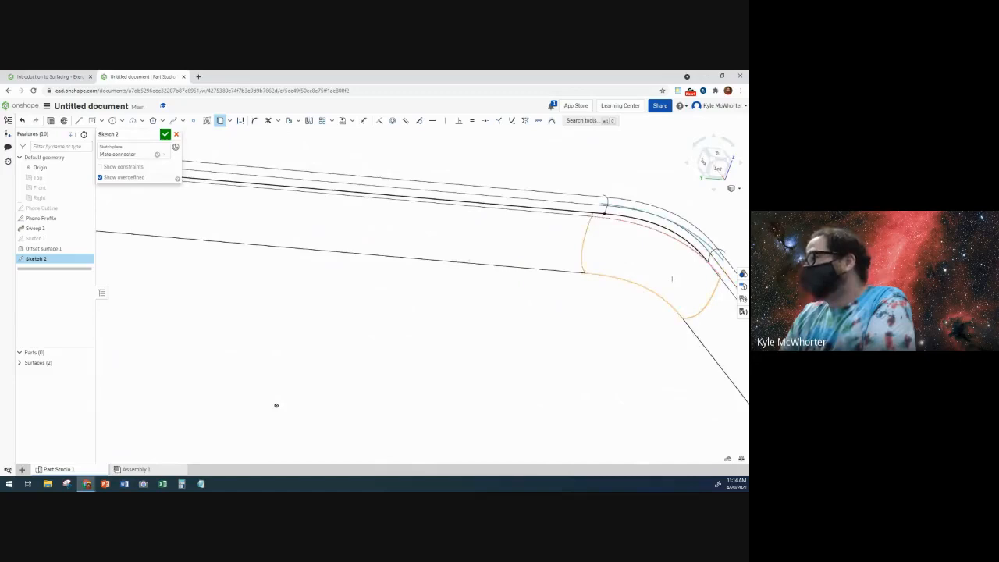
{"action": "mouse_move", "coordinate": [671, 278]}
{"action": "middle_mouse_down"}
{"action": "mouse_move", "coordinate": [368, 241]}
{"action": "mouse_move", "coordinate": [394, 230]}
{"action": "middle_mouse_up"}
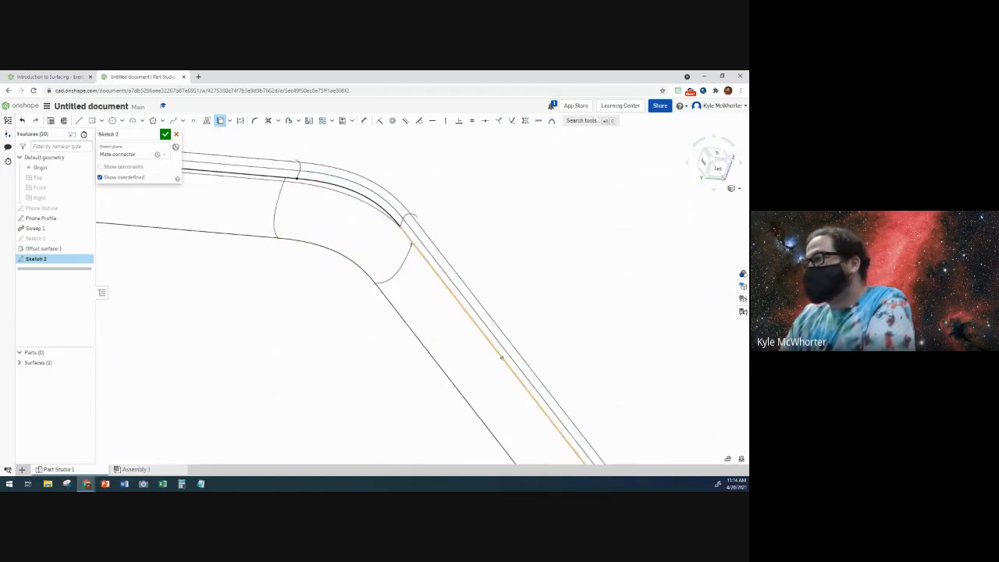
{"action": "left_click", "coordinate": [409, 240]}
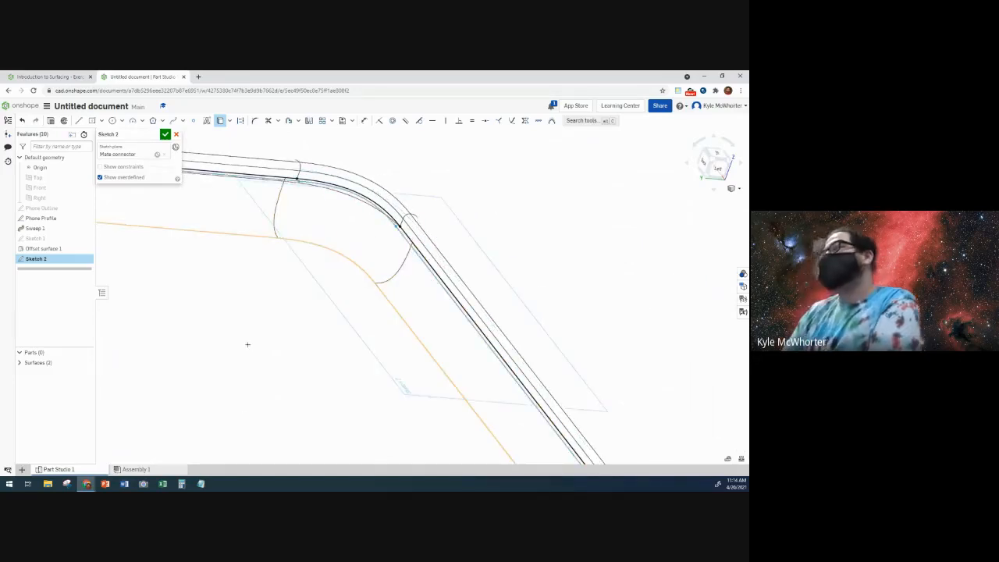
Convert the second long-side rim edge and its remaining corner edges into the sketch to close the rim loop.
{"action": "scroll", "coordinate": [249, 344], "scroll_direction": "down", "scroll_amount": 3}
{"action": "mouse_move", "coordinate": [322, 388]}
{"action": "right_mouse_down"}
{"action": "mouse_move", "coordinate": [289, 261]}
{"action": "mouse_move", "coordinate": [307, 257]}
{"action": "mouse_move", "coordinate": [405, 331]}
{"action": "mouse_move", "coordinate": [357, 346]}
{"action": "mouse_move", "coordinate": [268, 301]}
{"action": "mouse_move", "coordinate": [383, 367]}
{"action": "mouse_move", "coordinate": [313, 263]}
{"action": "right_mouse_up"}
{"action": "right_click_drag", "start_coordinate": [389, 289], "coordinate": [383, 313]}
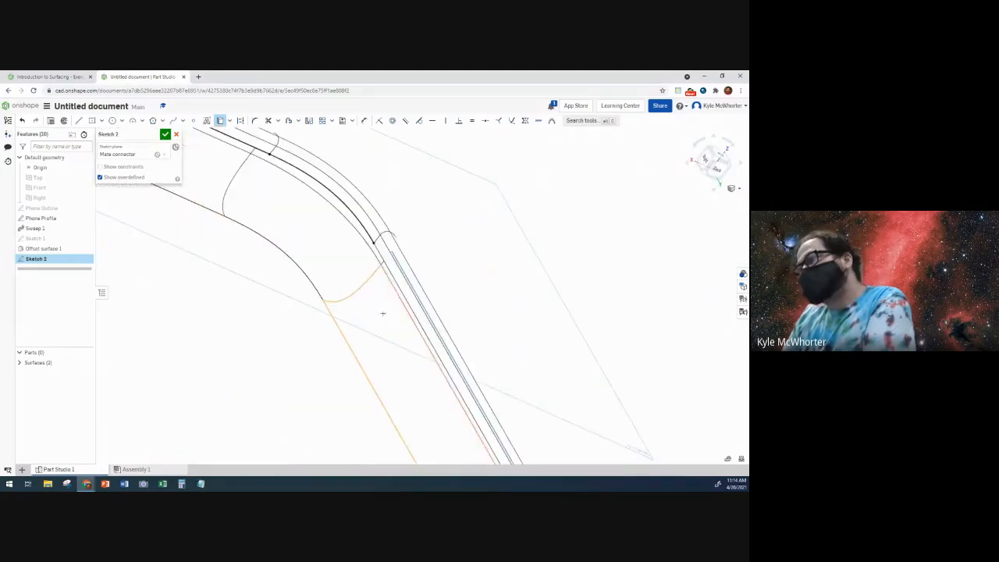
{"action": "left_click", "coordinate": [394, 279]}
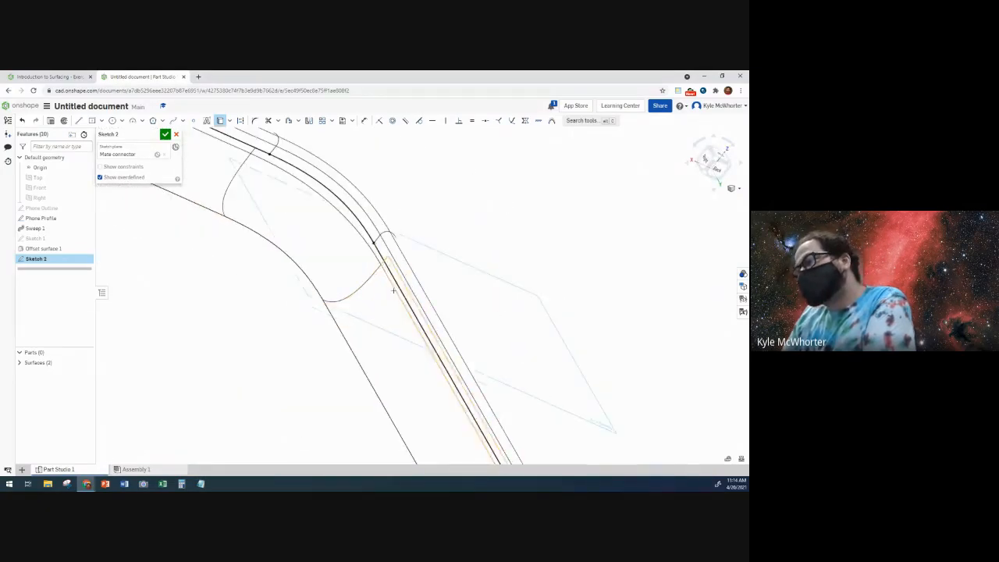
{"action": "scroll", "coordinate": [395, 280], "scroll_direction": "down", "scroll_amount": 4}
{"action": "middle_click_drag", "start_coordinate": [339, 370], "coordinate": [247, 257]}
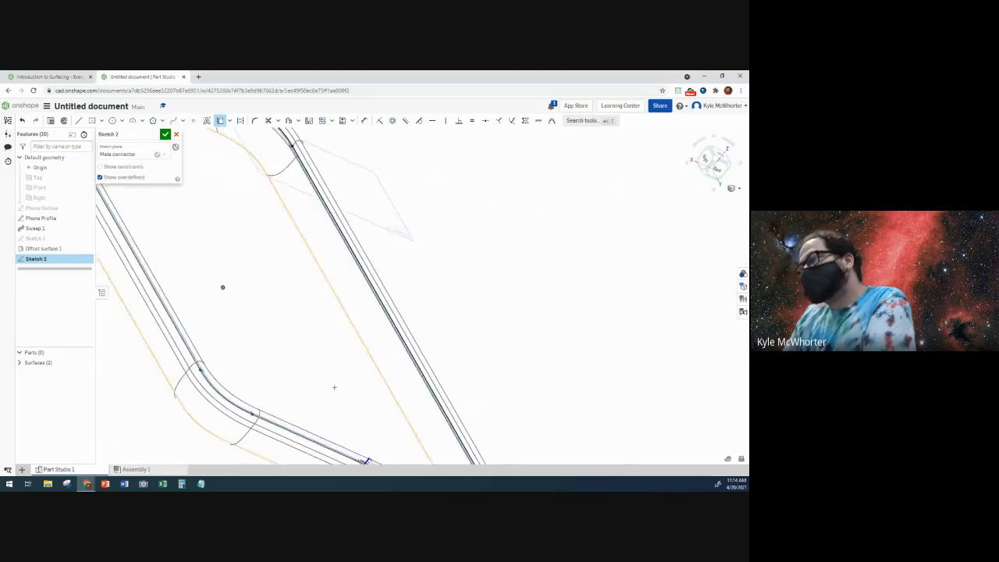
{"action": "middle_click_drag", "start_coordinate": [335, 387], "coordinate": [276, 290]}
{"action": "mouse_move", "coordinate": [337, 346]}
{"action": "right_mouse_down"}
{"action": "mouse_move", "coordinate": [308, 351]}
{"action": "mouse_move", "coordinate": [357, 376]}
{"action": "mouse_move", "coordinate": [366, 399]}
{"action": "mouse_move", "coordinate": [357, 402]}
{"action": "mouse_move", "coordinate": [403, 361]}
{"action": "right_mouse_up"}
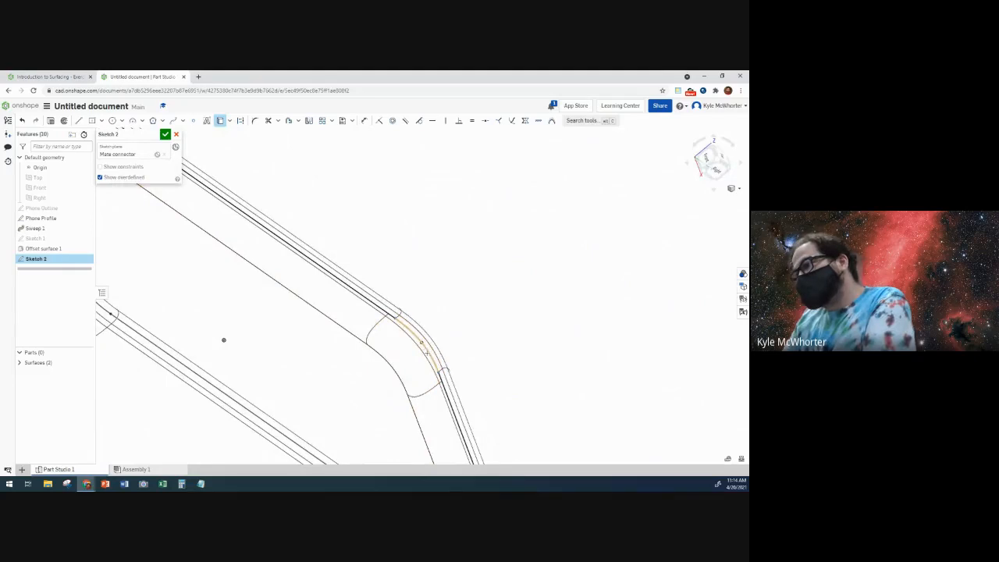
{"action": "left_click", "coordinate": [427, 353]}
{"action": "scroll", "coordinate": [403, 270], "scroll_direction": "down", "scroll_amount": 3}
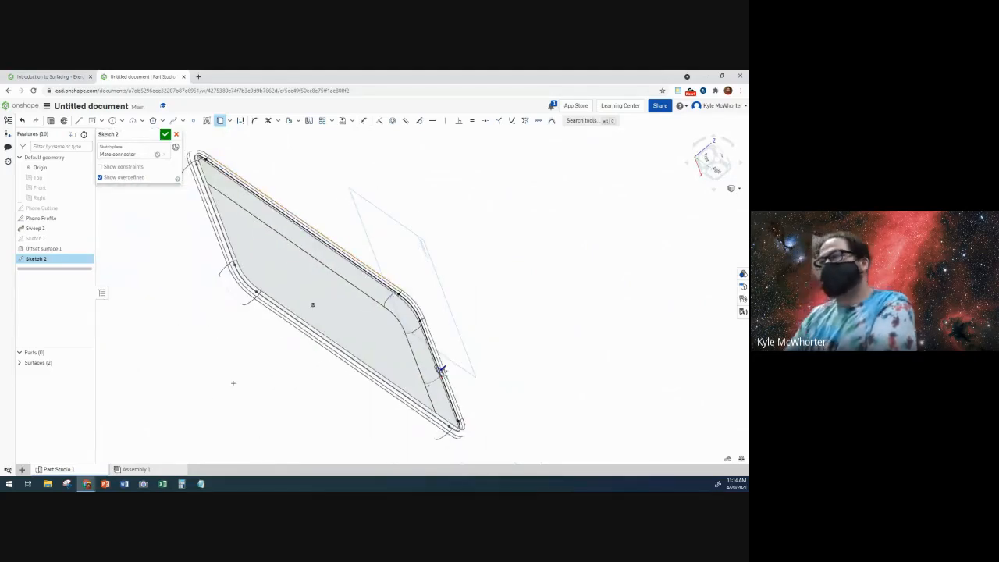
{"action": "right_click_drag", "start_coordinate": [441, 371], "coordinate": [473, 380]}
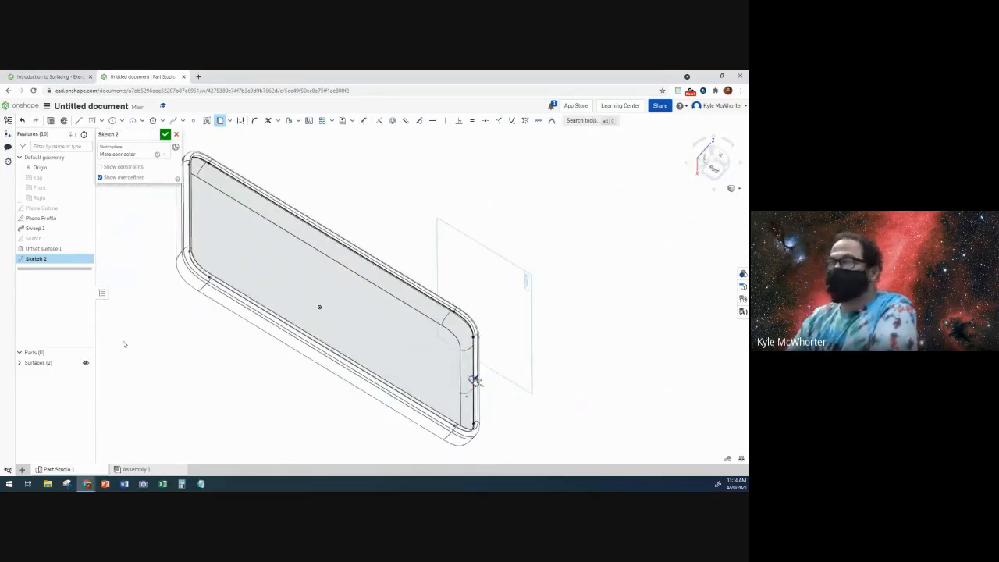
Set the model display to shaded without edges and inspect the converted rim outline.
{"action": "left_click", "coordinate": [739, 190]}
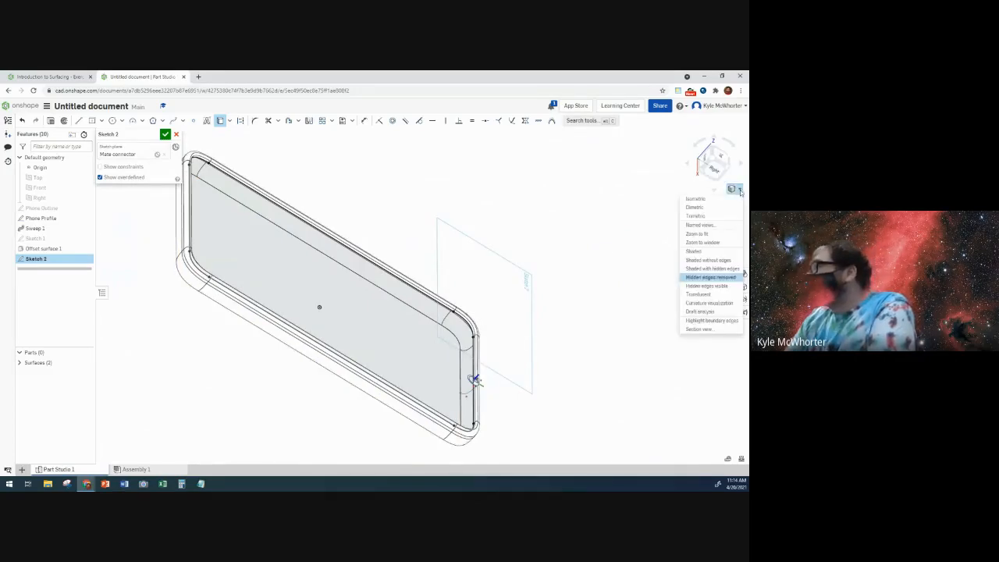
{"action": "left_click", "coordinate": [708, 252]}
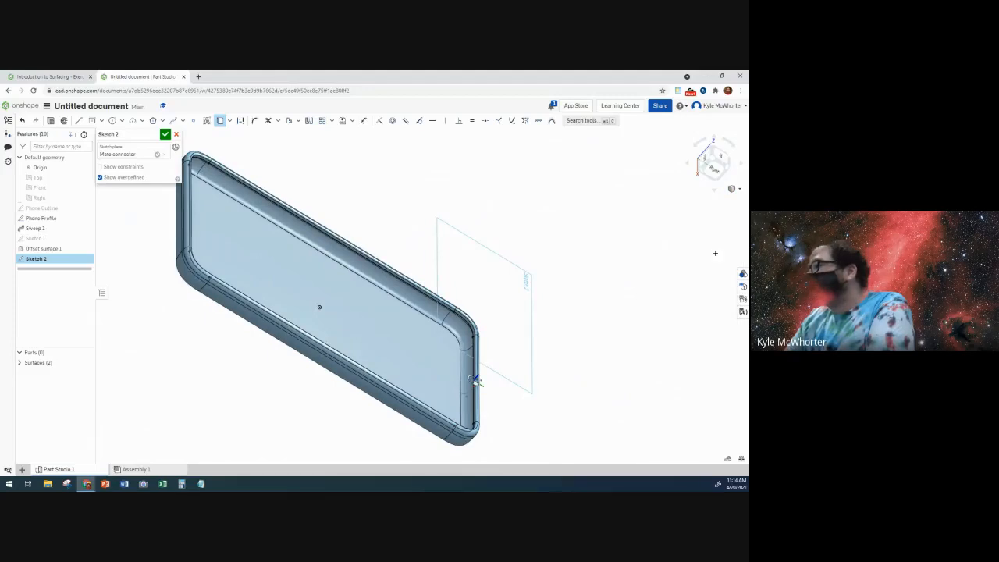
{"action": "left_click", "coordinate": [738, 191]}
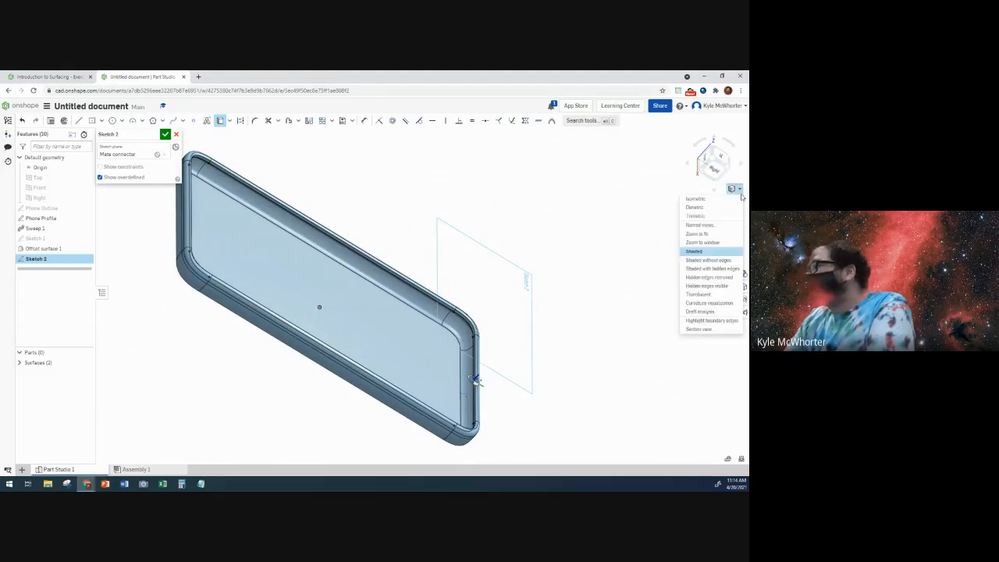
{"action": "left_click", "coordinate": [723, 261]}
{"action": "mouse_move", "coordinate": [324, 388]}
{"action": "right_mouse_down"}
{"action": "mouse_move", "coordinate": [294, 383]}
{"action": "mouse_move", "coordinate": [271, 362]}
{"action": "mouse_move", "coordinate": [297, 380]}
{"action": "right_mouse_up"}
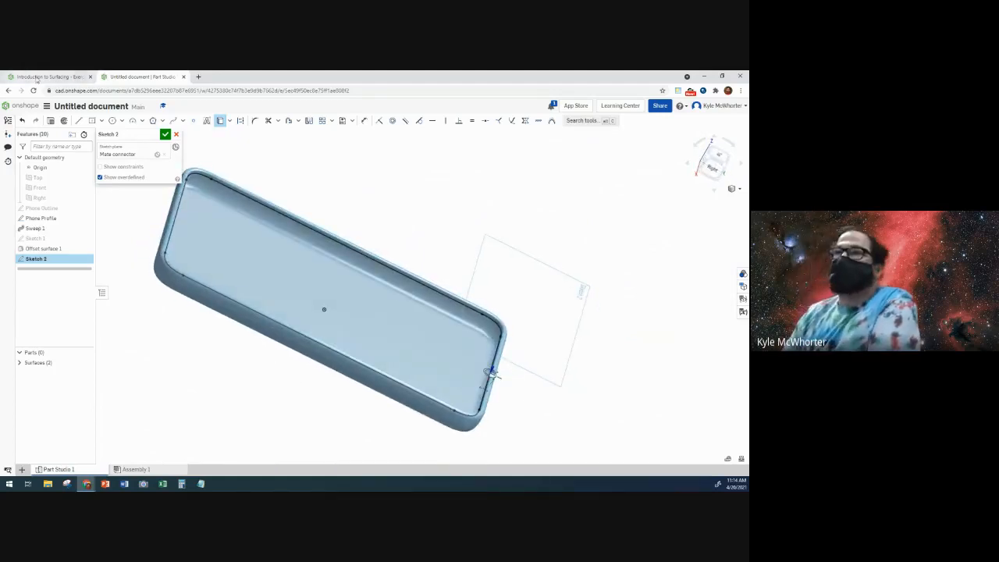
Recheck the Step 9 instructions in the exercise and accept the sketch of converted rim edges.
{"action": "left_click", "coordinate": [47, 76]}
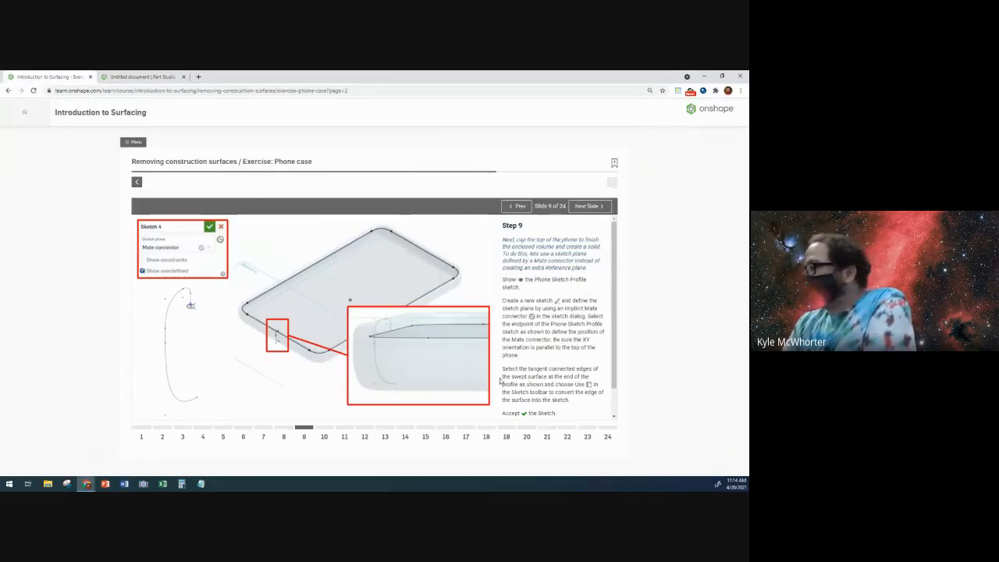
{"action": "left_click", "coordinate": [144, 77]}
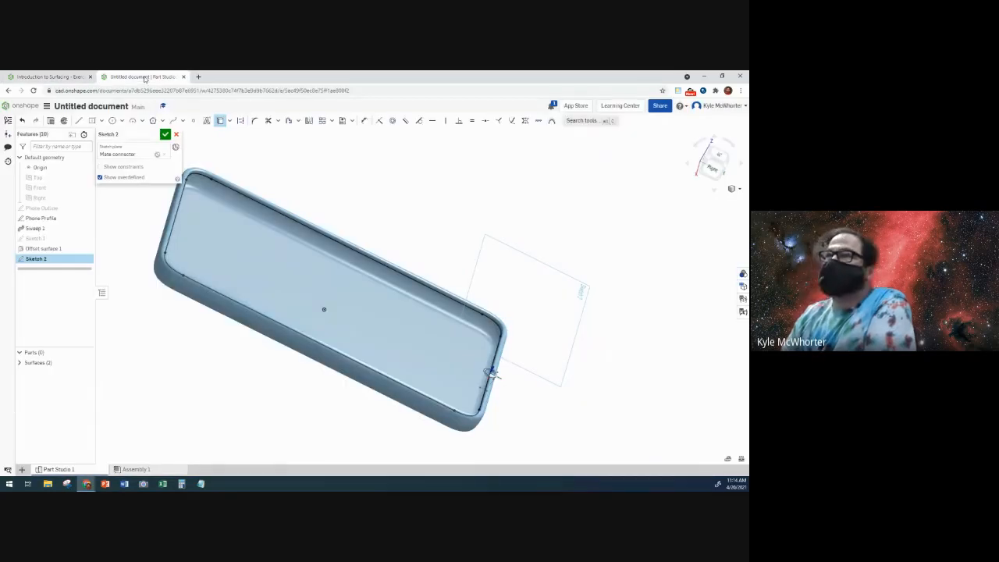
{"action": "left_click", "coordinate": [165, 134]}
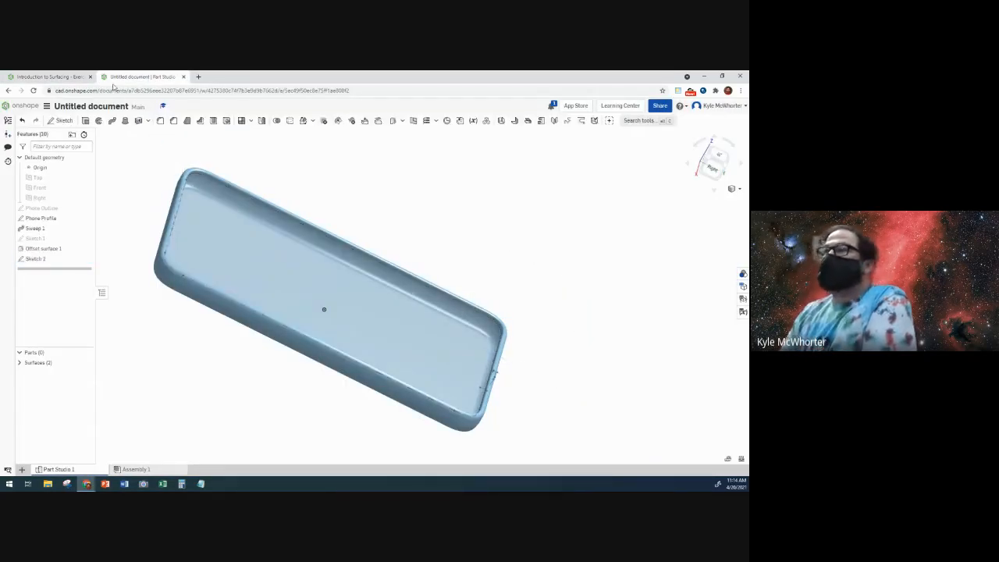
Advance the surfacing exercise to Step 10 to read its instructions and return to the Part Studio.
{"action": "left_click", "coordinate": [55, 77]}
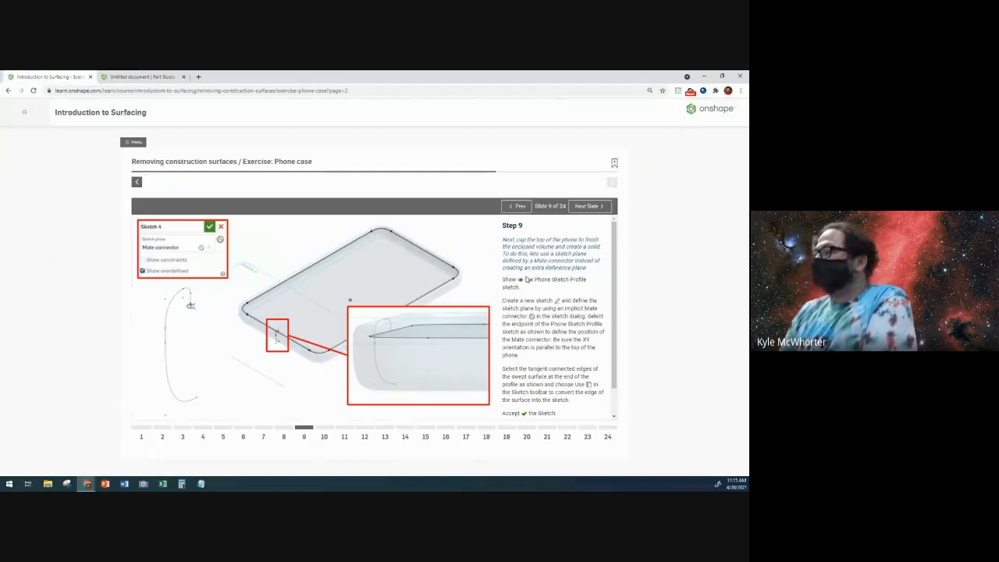
{"action": "left_click", "coordinate": [589, 206]}
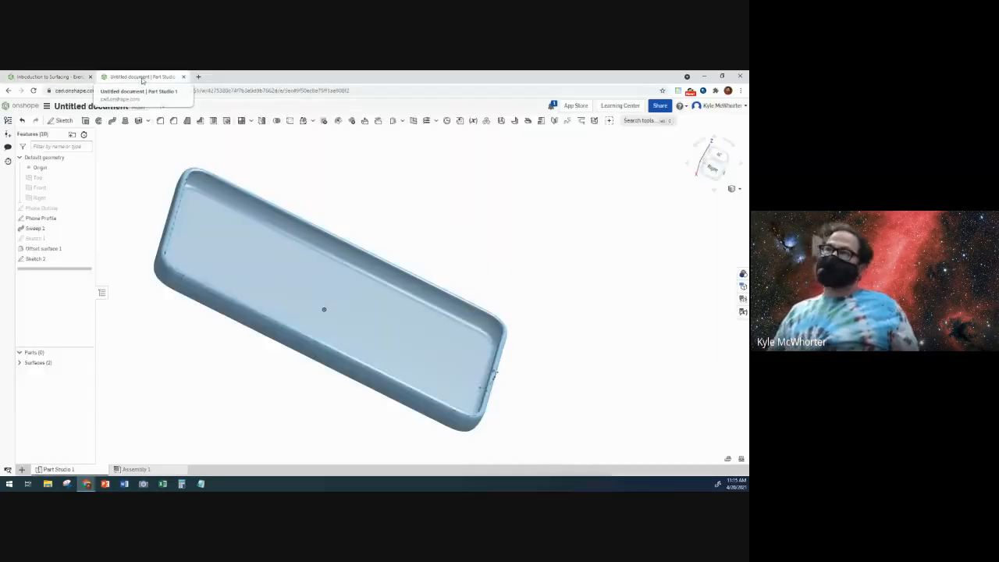
{"action": "left_click", "coordinate": [141, 76]}
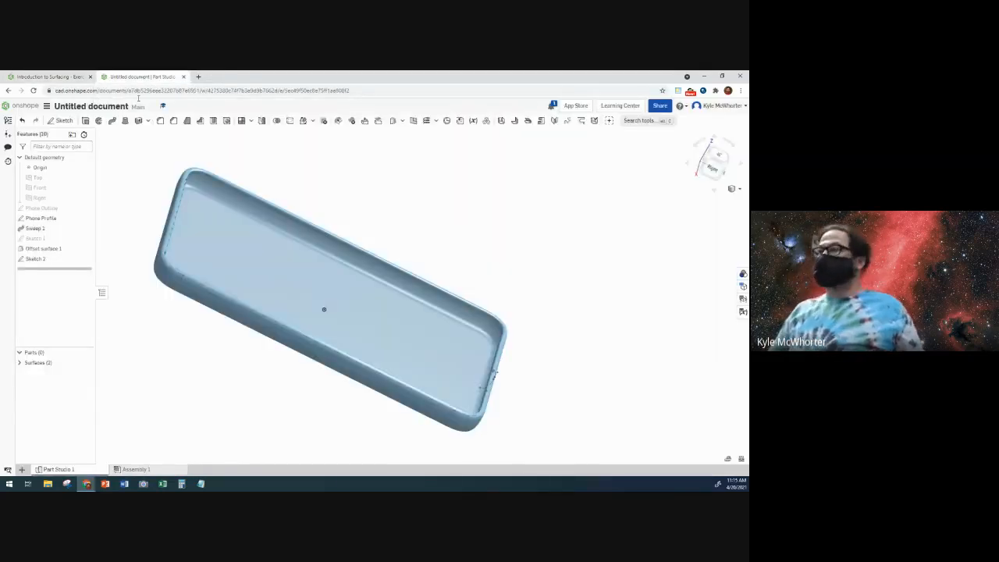
Cap the phone's top with an offset surface from Sketch 2 at a distance of 0 in, and hide the Phone Profile sketch.
{"action": "left_click", "coordinate": [392, 121]}
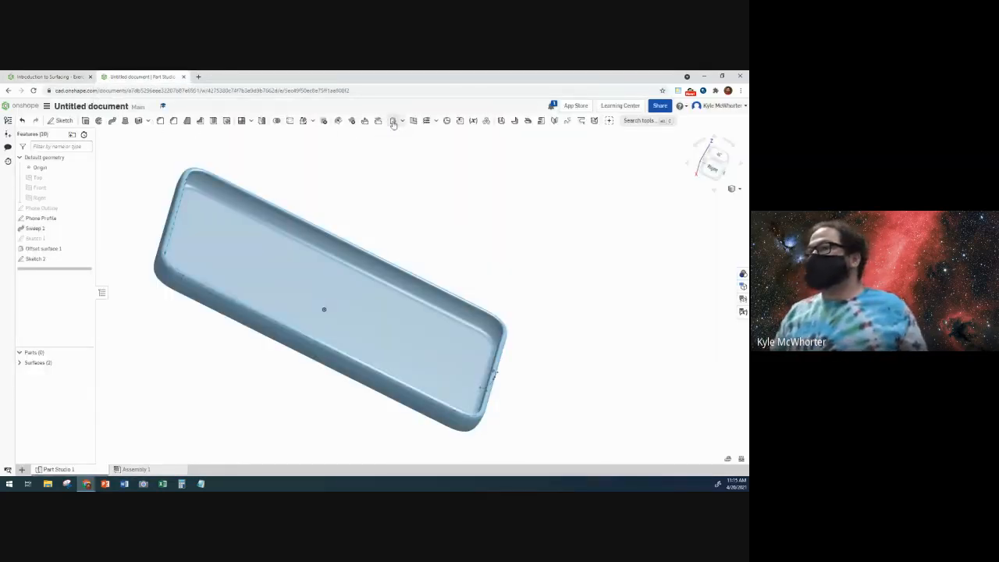
{"action": "left_click", "coordinate": [36, 259]}
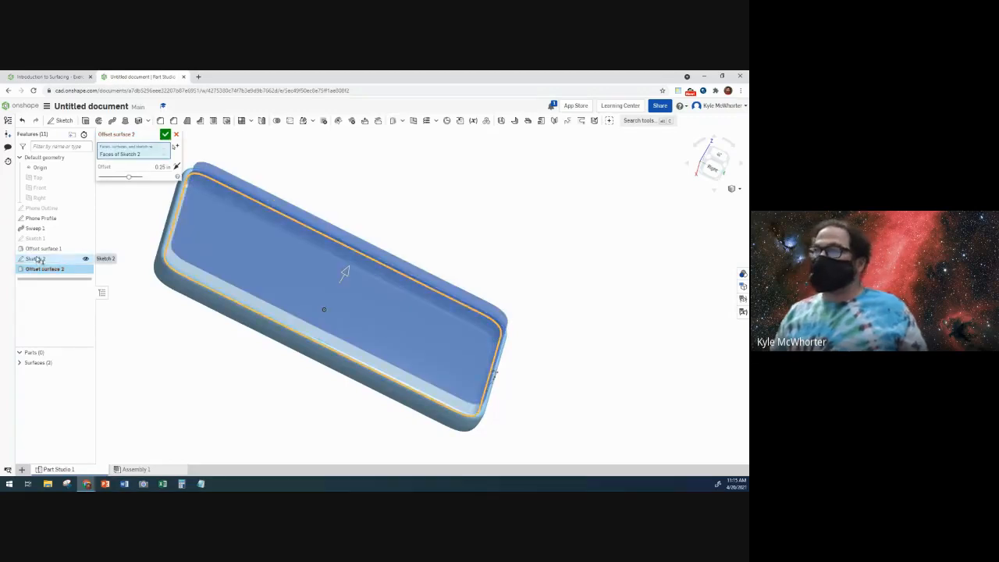
{"action": "left_click", "coordinate": [147, 166]}
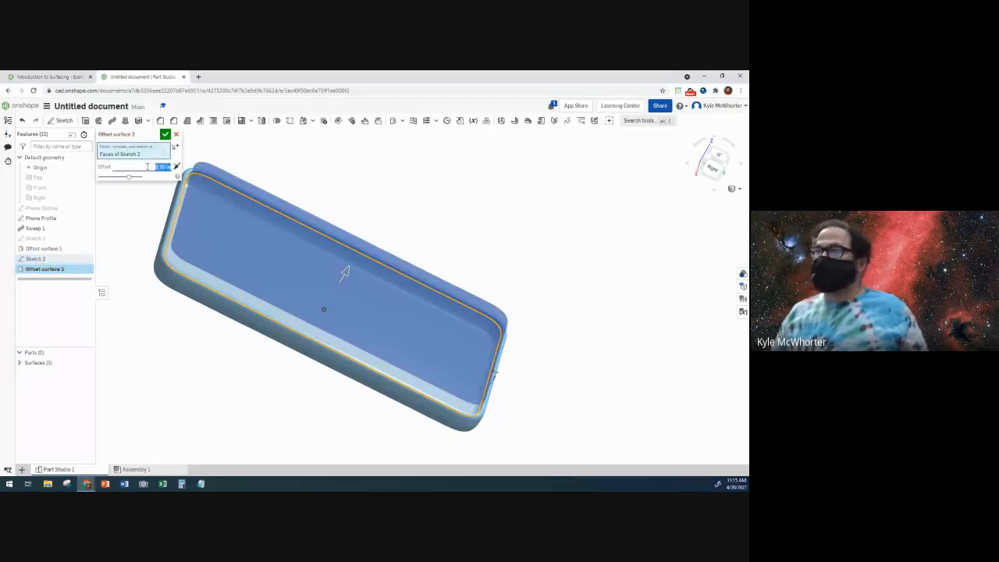
{"action": "type", "text": "0"}
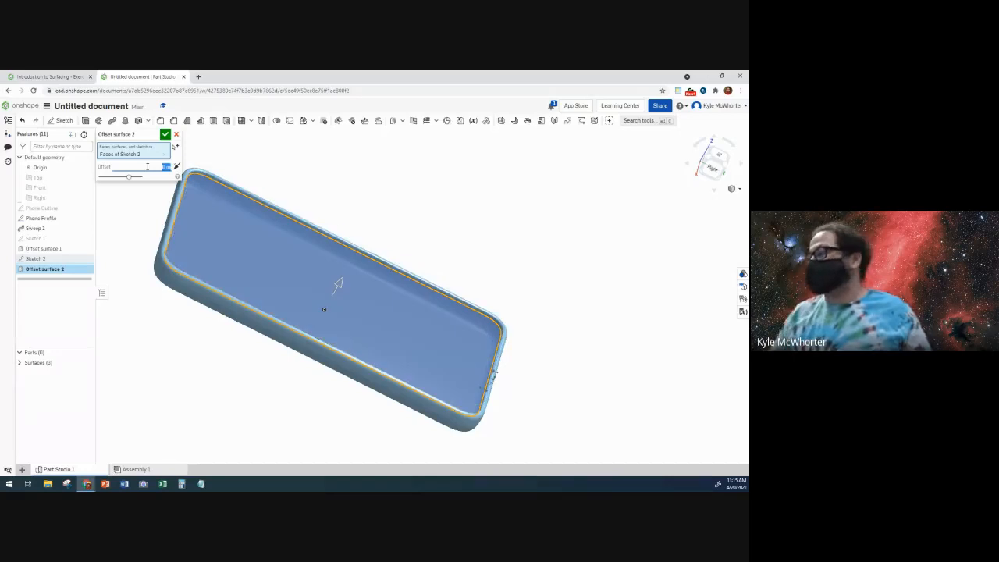
{"action": "left_click", "coordinate": [166, 134]}
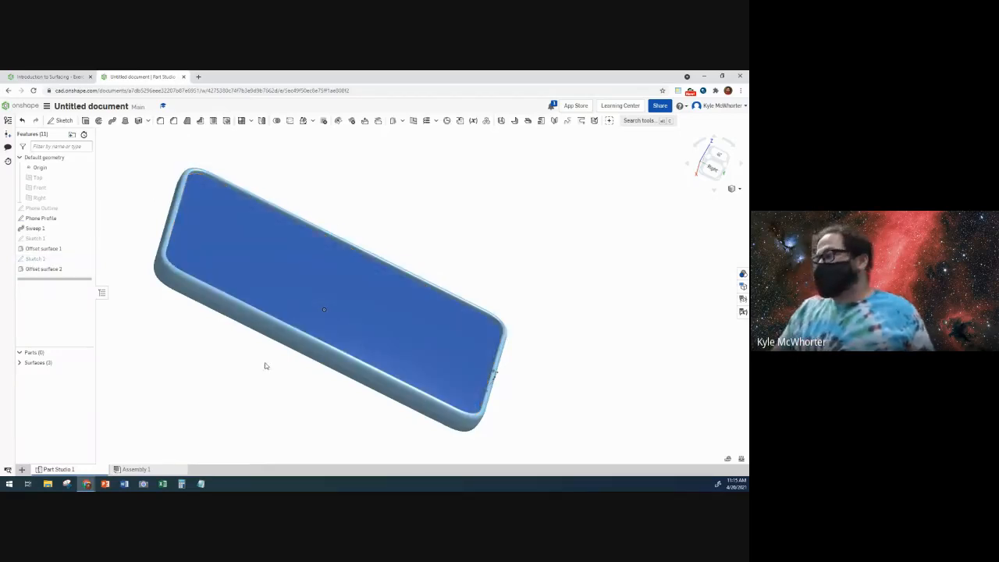
{"action": "right_click_drag", "start_coordinate": [265, 366], "coordinate": [198, 363]}
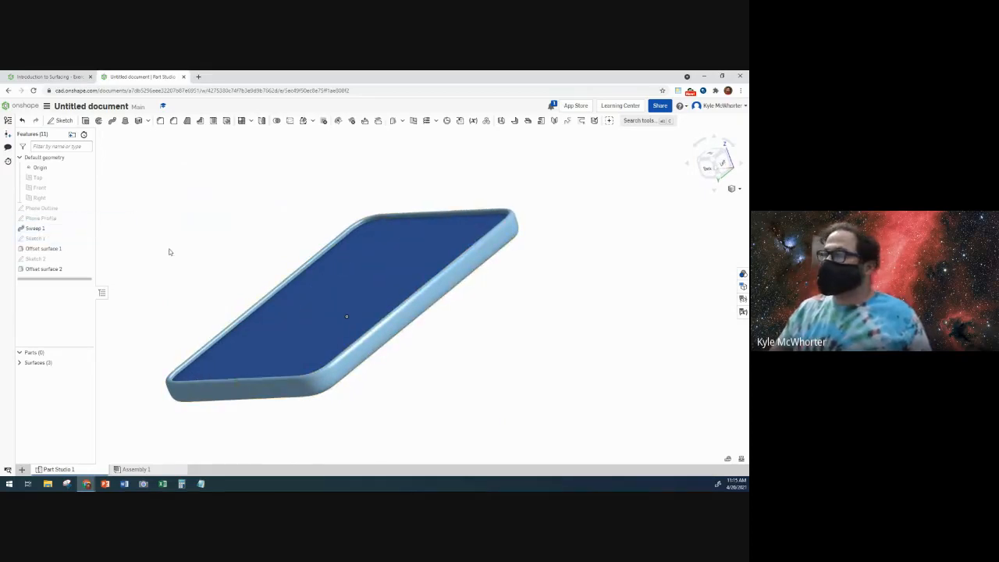
Return to the surfacing exercise and advance it to Step 11 to read the Enclose instructions.
{"action": "left_click", "coordinate": [47, 76]}
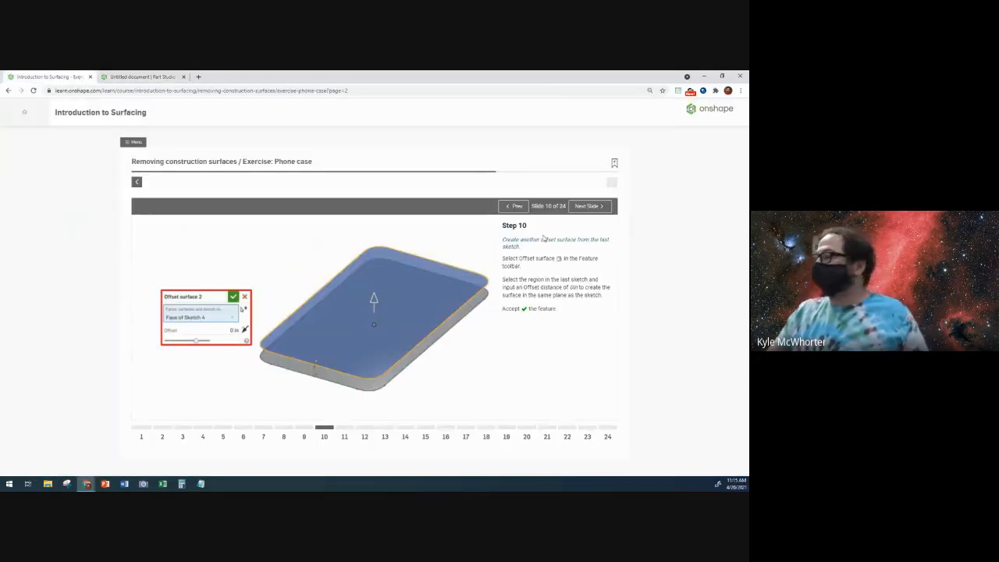
{"action": "left_click", "coordinate": [596, 209]}
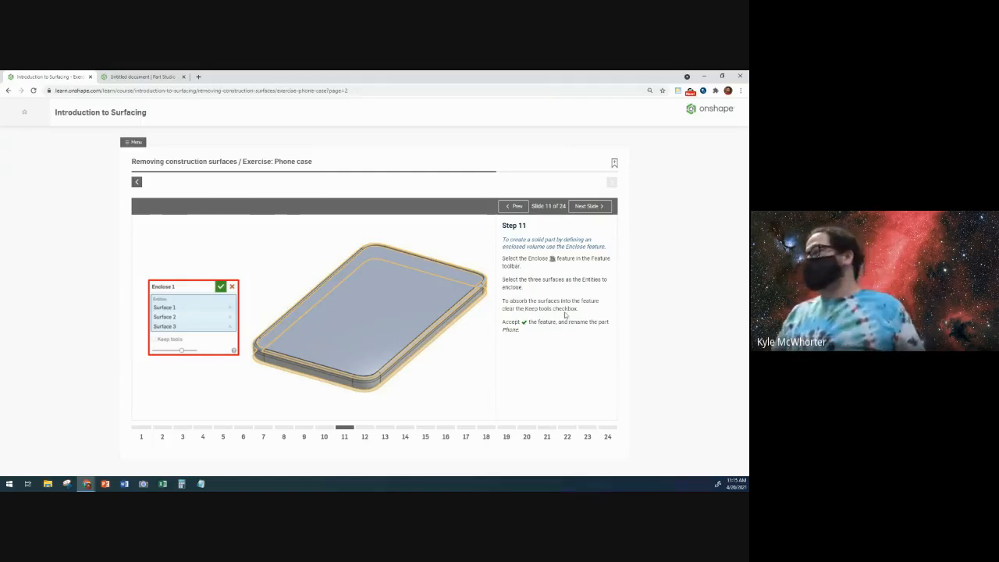
In the Part Studio, enclose Surface 1, Surface 2 and Surface 3 into a solid part with Keep tools off.
{"action": "left_click", "coordinate": [131, 77]}
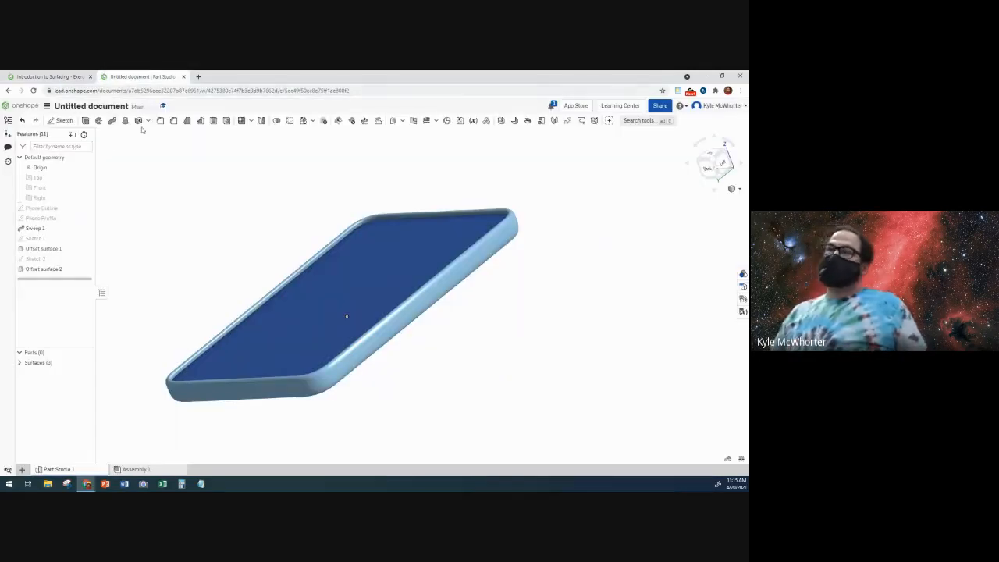
{"action": "left_click", "coordinate": [149, 120]}
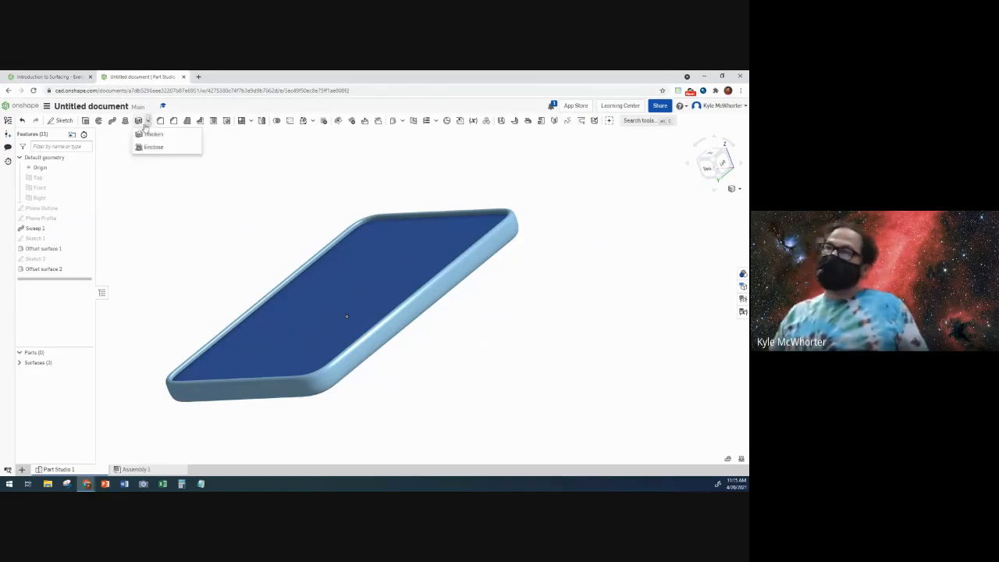
{"action": "left_click", "coordinate": [150, 148]}
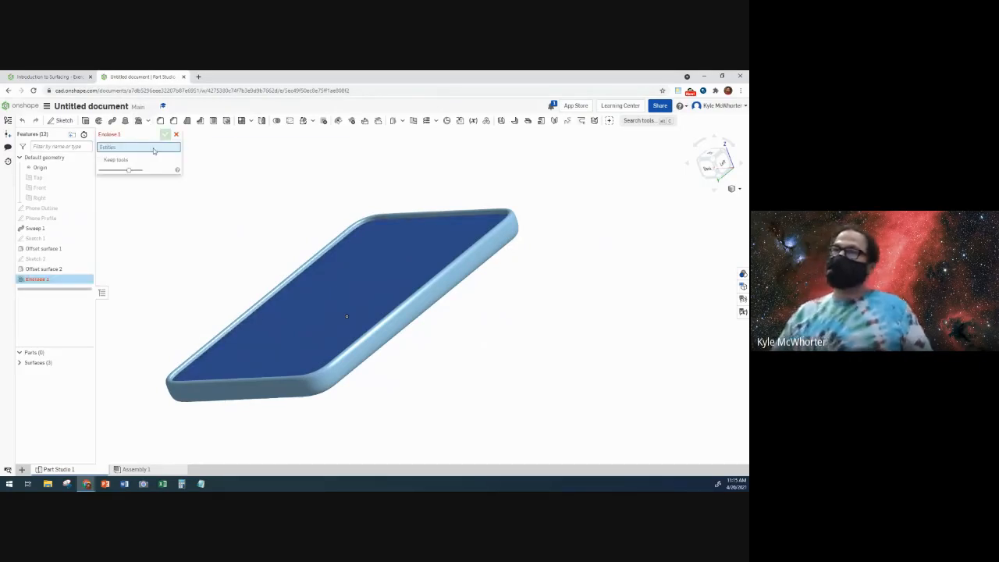
{"action": "left_click", "coordinate": [18, 362]}
{"action": "left_click", "coordinate": [32, 375]}
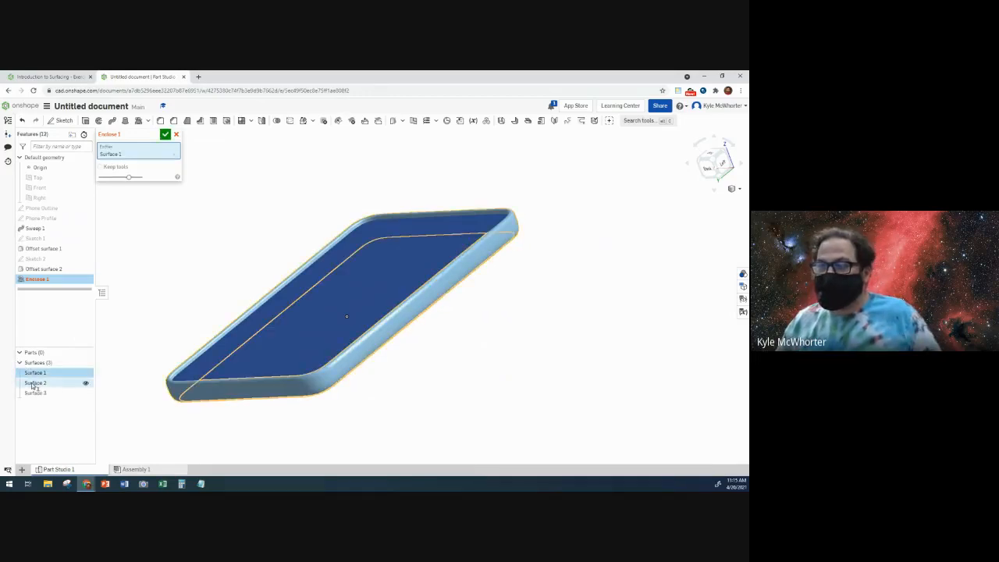
{"action": "left_click", "coordinate": [33, 382]}
{"action": "left_click", "coordinate": [35, 394]}
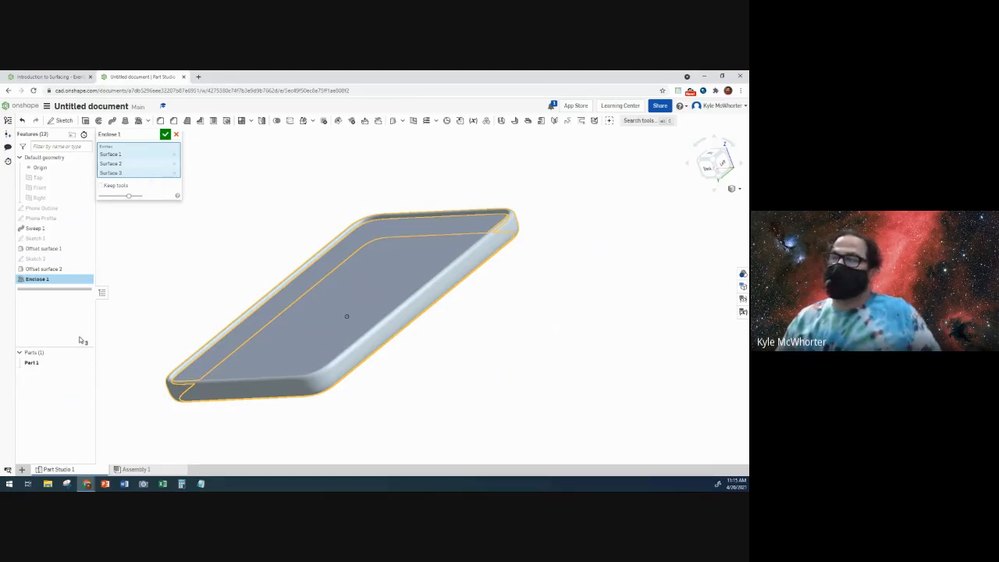
{"action": "left_click", "coordinate": [100, 185]}
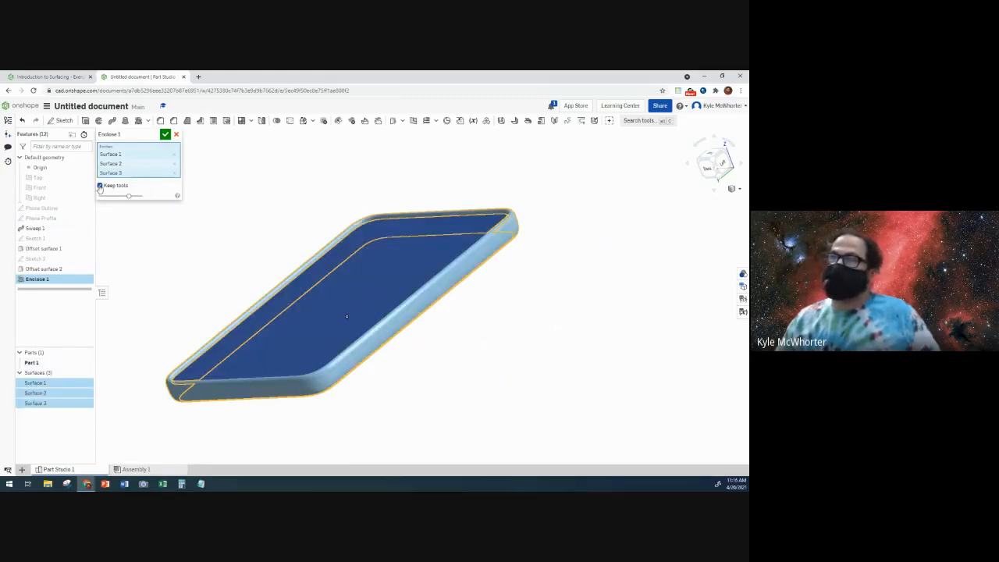
{"action": "left_click", "coordinate": [100, 185]}
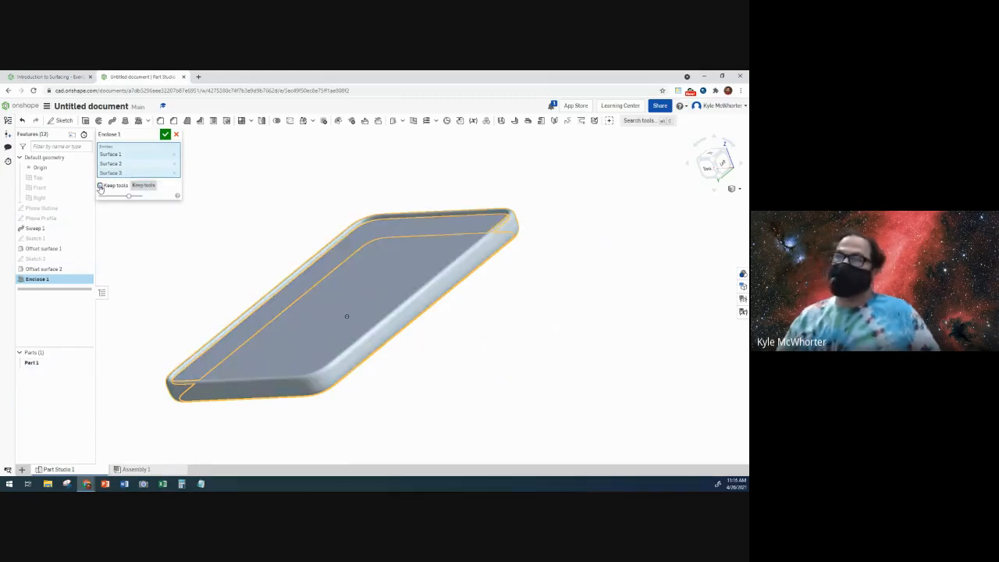
{"action": "left_click", "coordinate": [165, 135]}
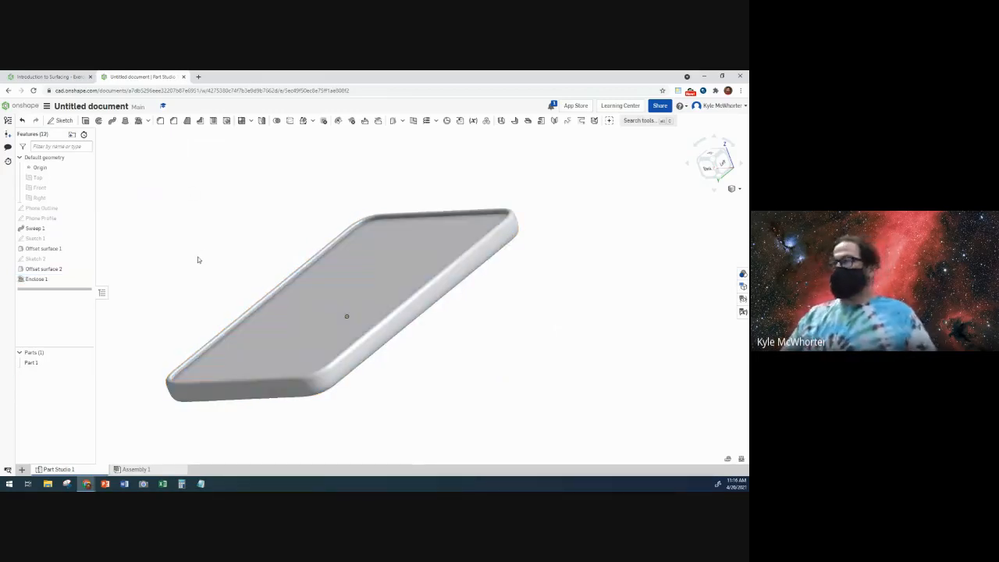
Rename the enclosed solid part as Phone.
{"action": "right_click", "coordinate": [31, 363]}
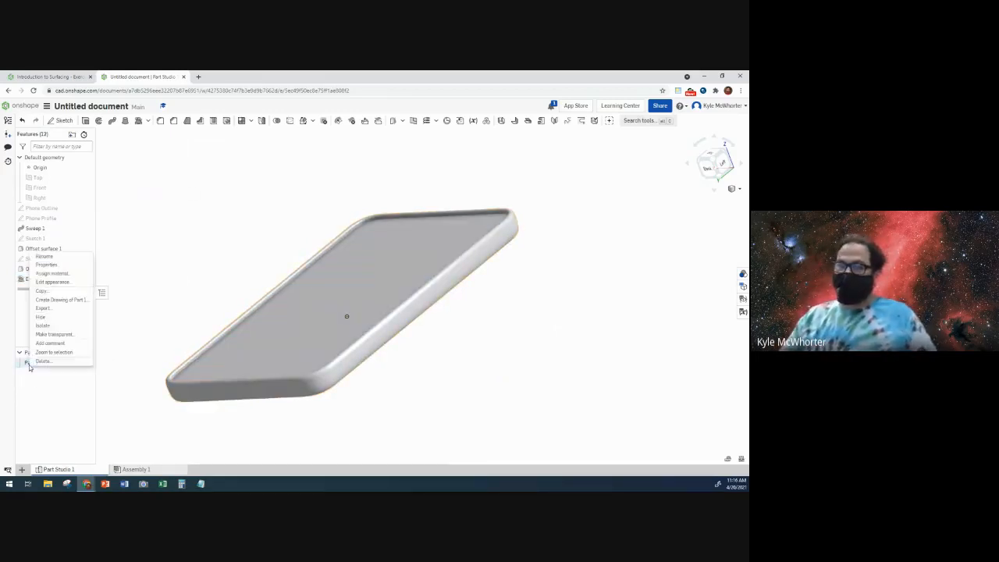
{"action": "left_click", "coordinate": [44, 256]}
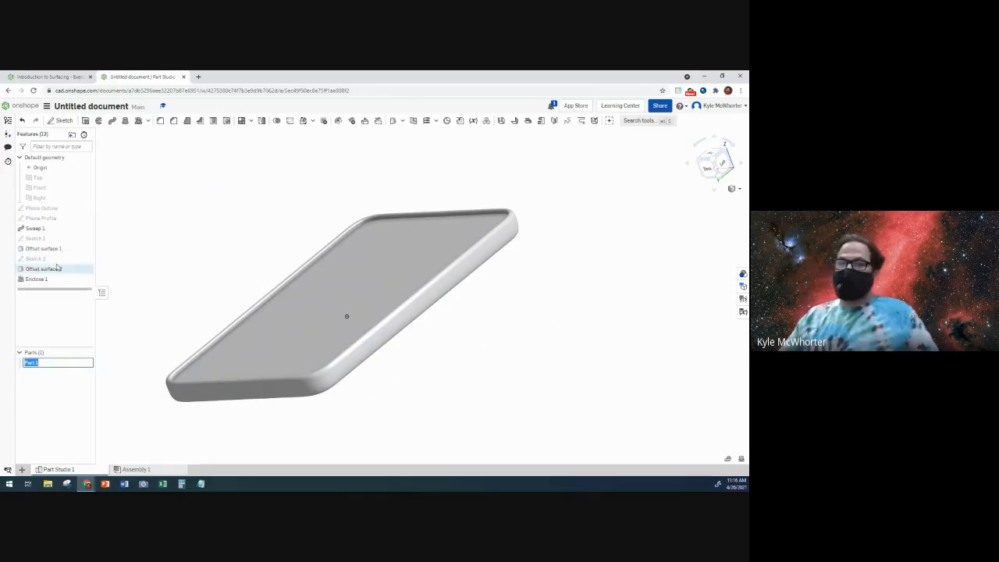
{"action": "type", "text": "Phone"}
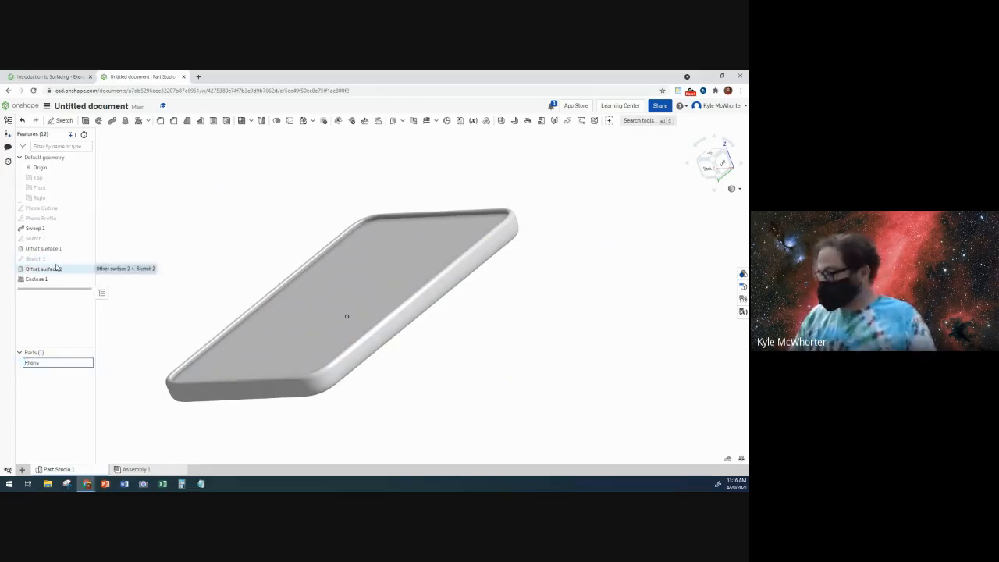
{"action": "key", "text": "Return"}
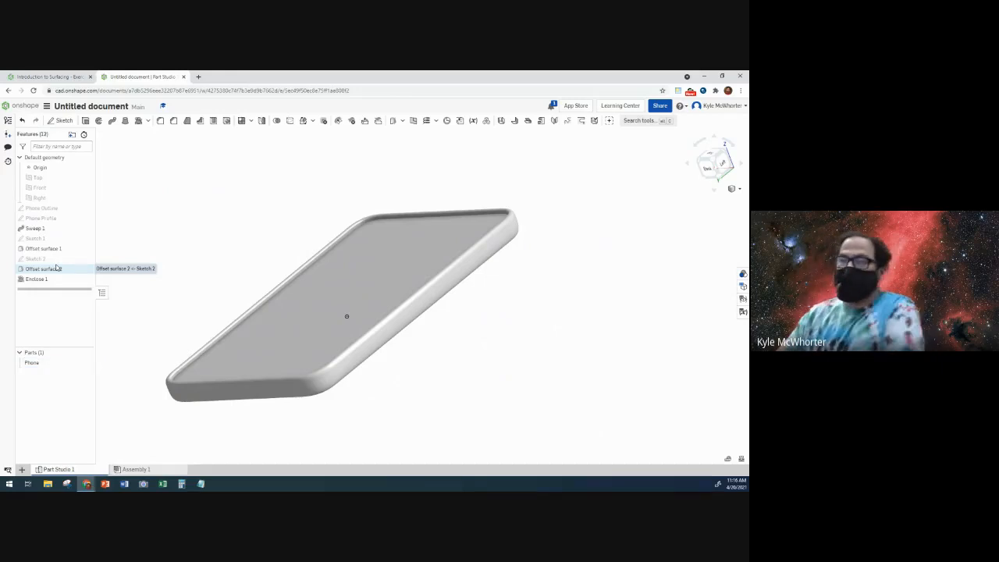
Set the Phone part's appearance to light blue (RGB 157, 207, 237).
{"action": "right_click", "coordinate": [46, 364]}
{"action": "left_click", "coordinate": [61, 392]}
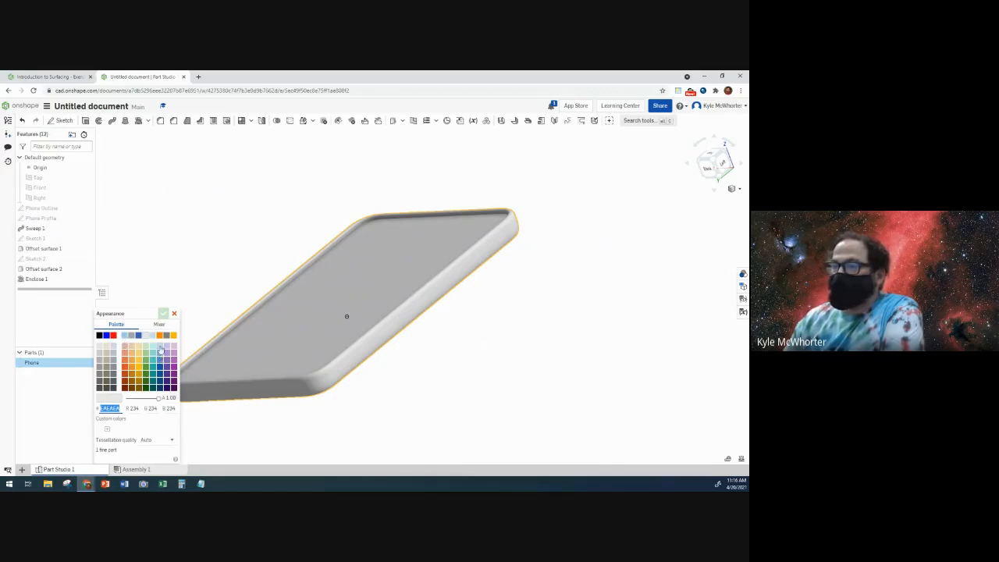
{"action": "left_click", "coordinate": [123, 335]}
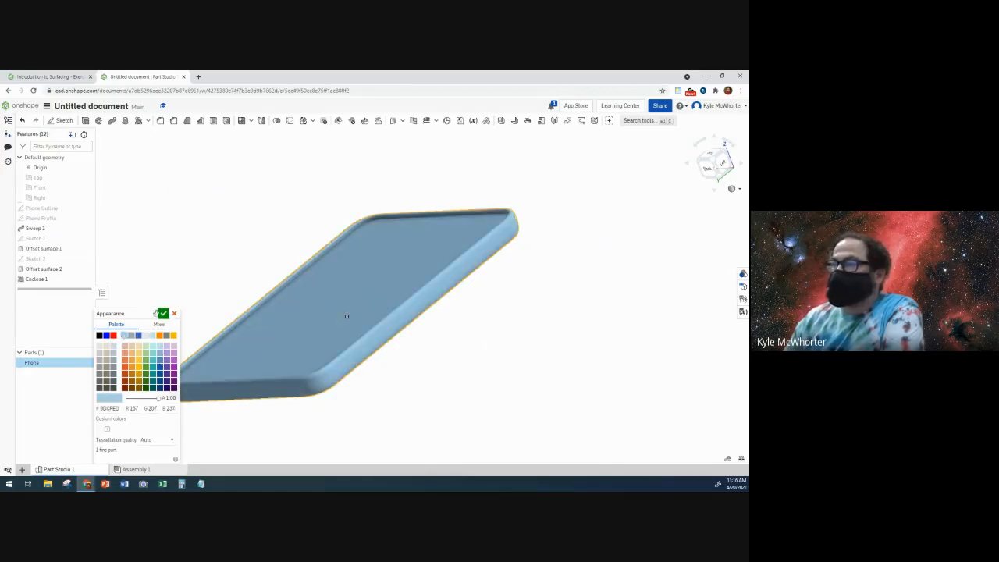
{"action": "left_click", "coordinate": [162, 313]}
Give the phone's large screen face a black face appearance (000000), and return to the surfacing exercise.
{"action": "left_click", "coordinate": [292, 325]}
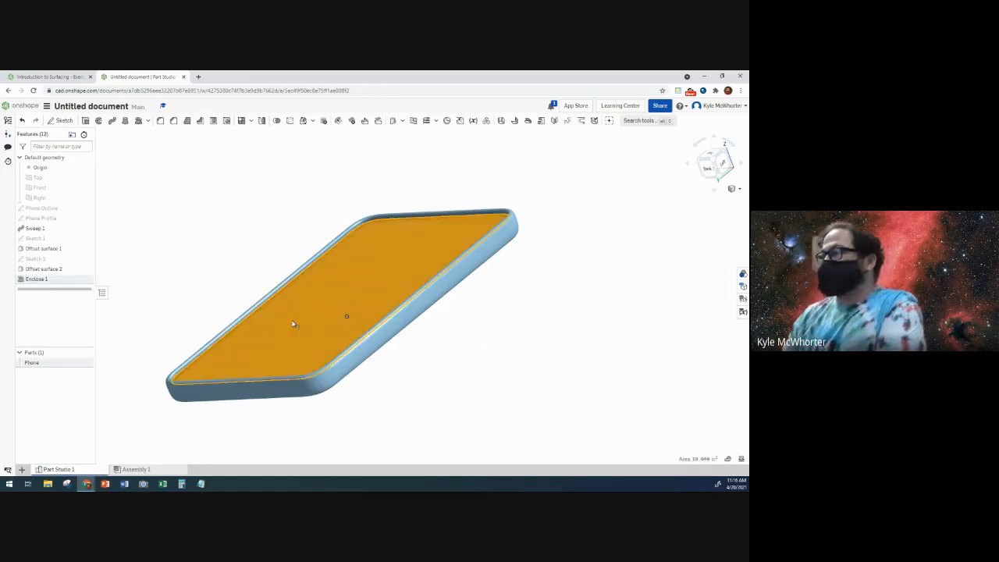
{"action": "right_click", "coordinate": [296, 322]}
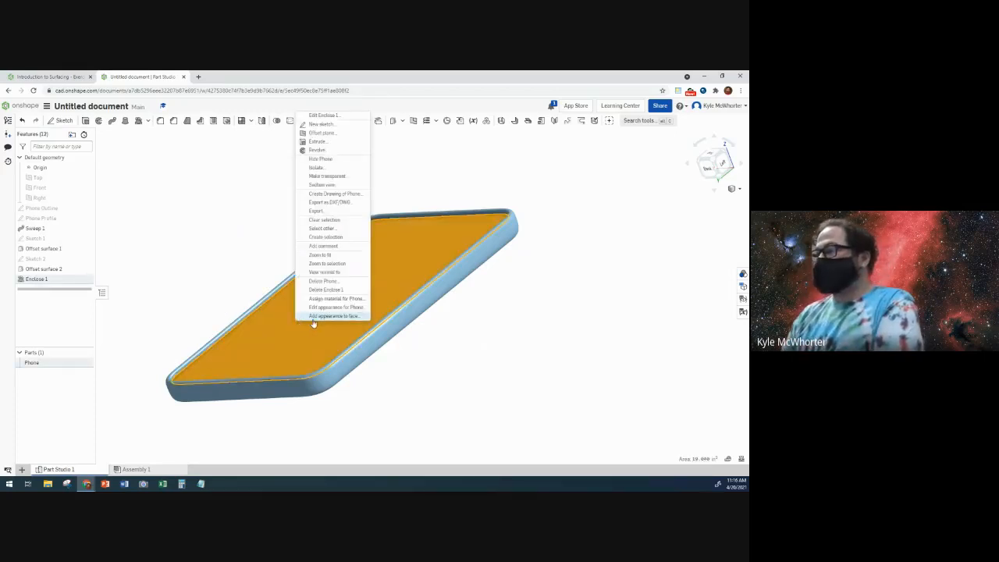
{"action": "left_click", "coordinate": [315, 316]}
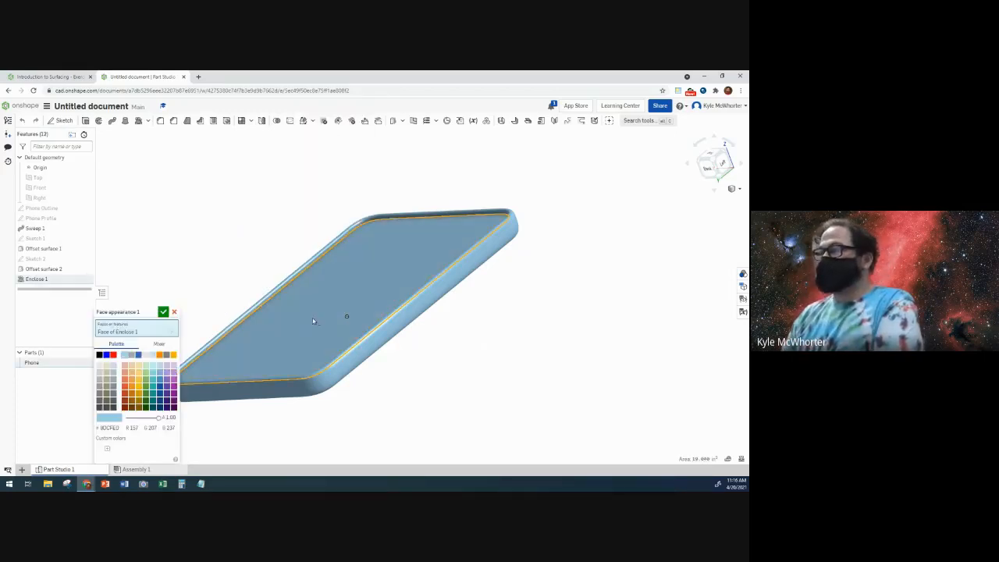
{"action": "left_click", "coordinate": [100, 355]}
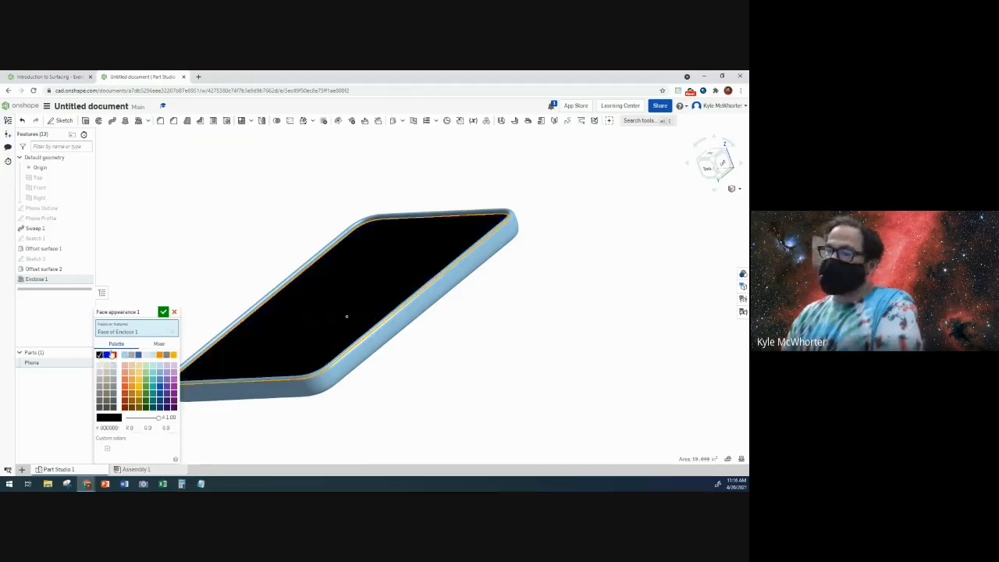
{"action": "left_click", "coordinate": [164, 313]}
{"action": "right_click_drag", "start_coordinate": [174, 295], "coordinate": [391, 290]}
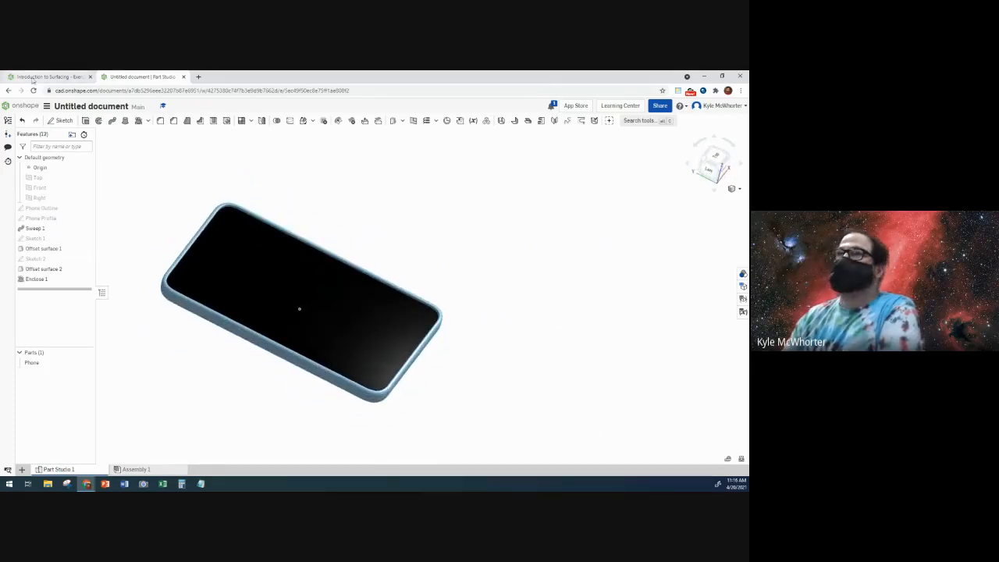
{"action": "left_click", "coordinate": [34, 79]}
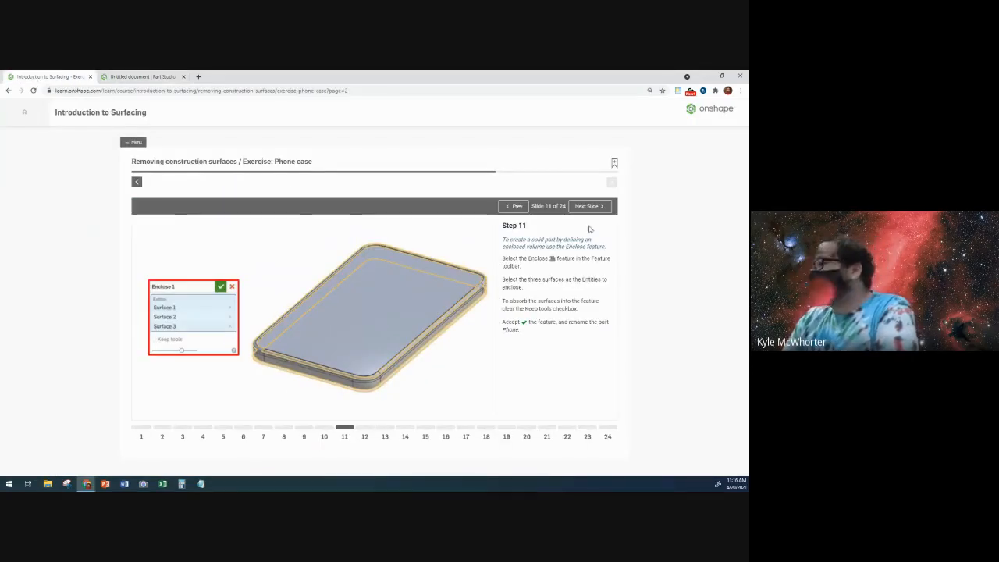
Following step 12 of the exercise, create a Length variable named Offset with a value of 0.025 in.
{"action": "left_click", "coordinate": [590, 207]}
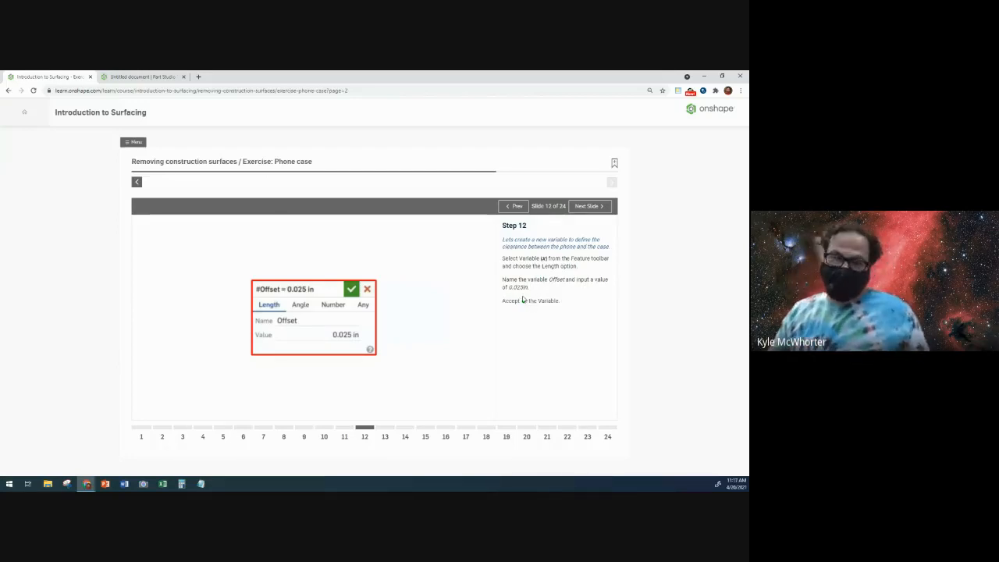
{"action": "left_click", "coordinate": [164, 78]}
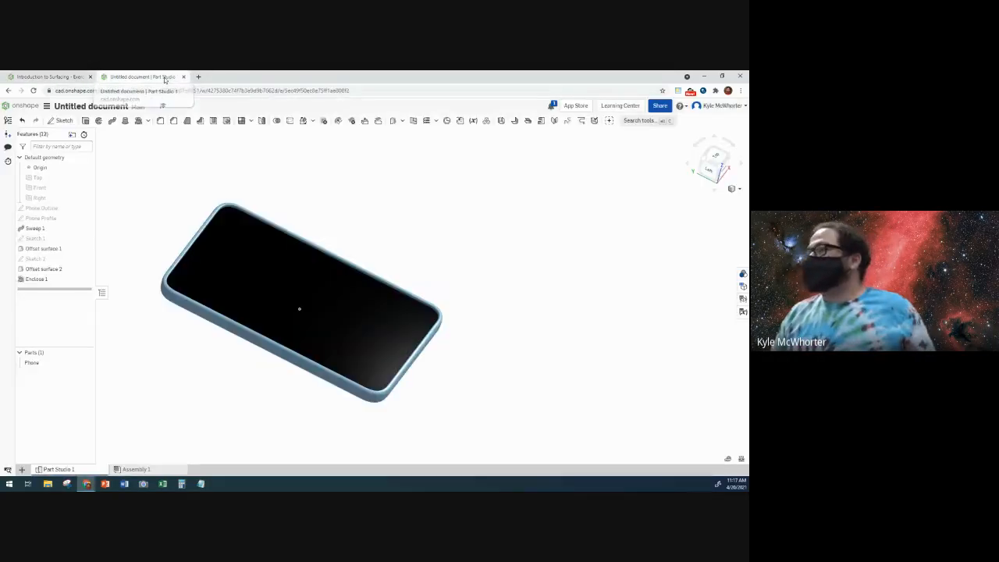
{"action": "left_click", "coordinate": [473, 121]}
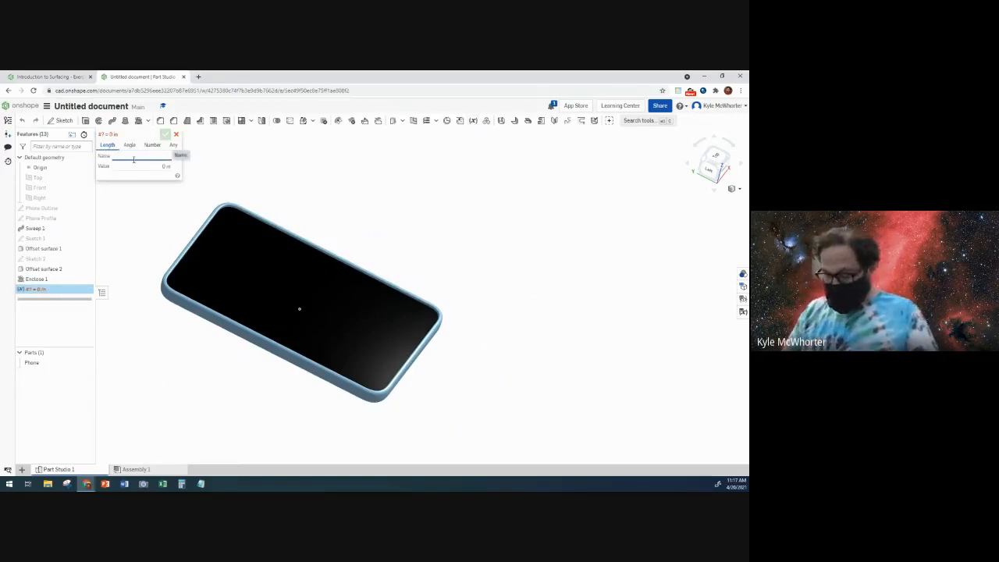
{"action": "type", "text": "Offset"}
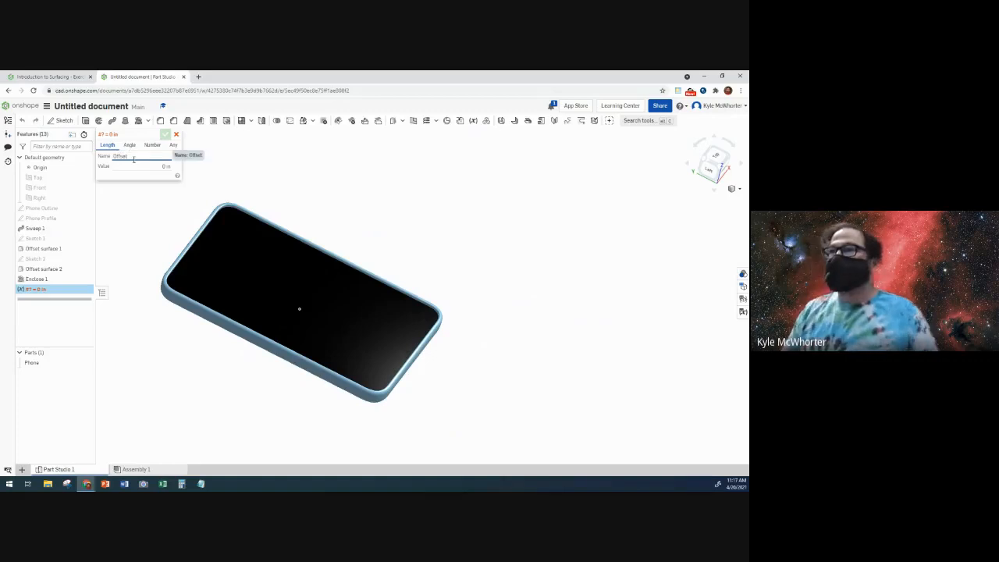
{"action": "left_click", "coordinate": [142, 165]}
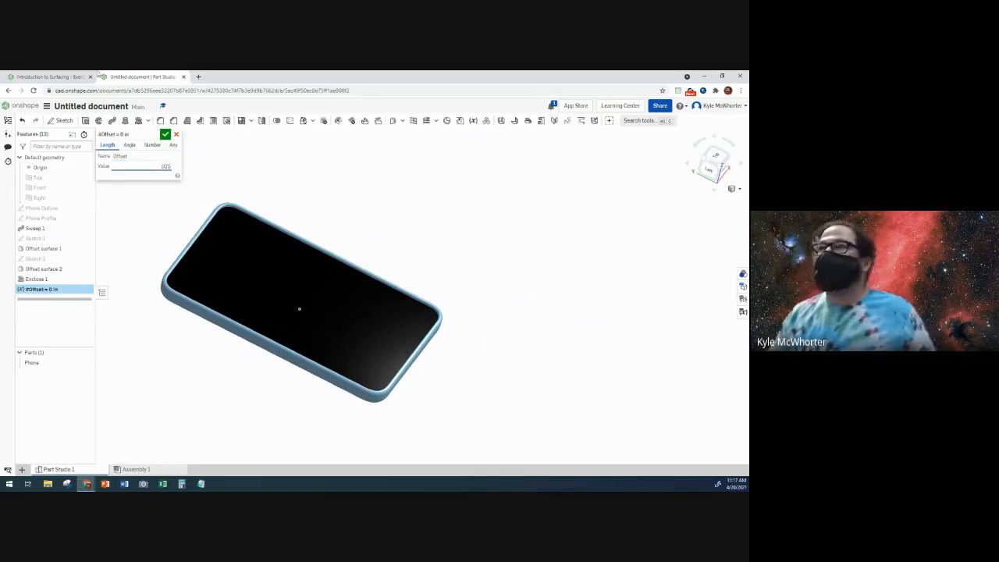
{"action": "left_click", "coordinate": [78, 77]}
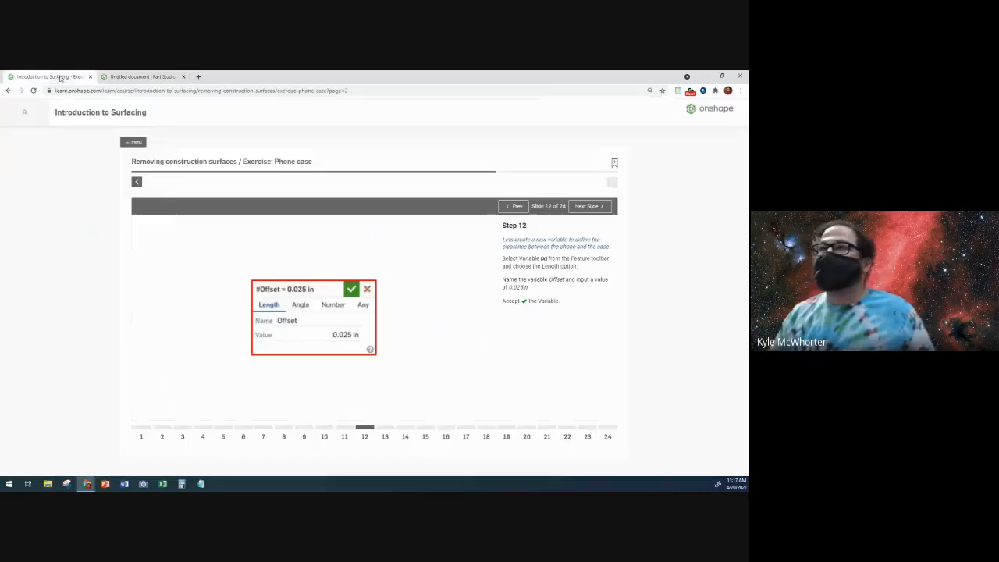
{"action": "left_click", "coordinate": [157, 78]}
{"action": "type", "text": "0.025"}
{"action": "left_click", "coordinate": [165, 134]}
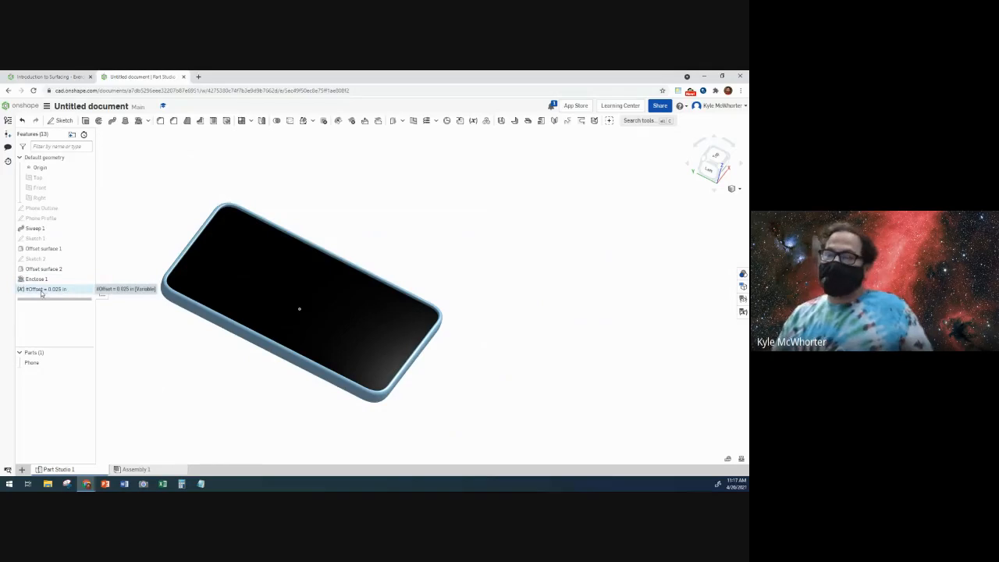
Turn the phone model over to its underside and read step 13 of the phone case exercise.
{"action": "right_click_drag", "start_coordinate": [235, 338], "coordinate": [343, 247]}
{"action": "key", "text": "shift+7"}
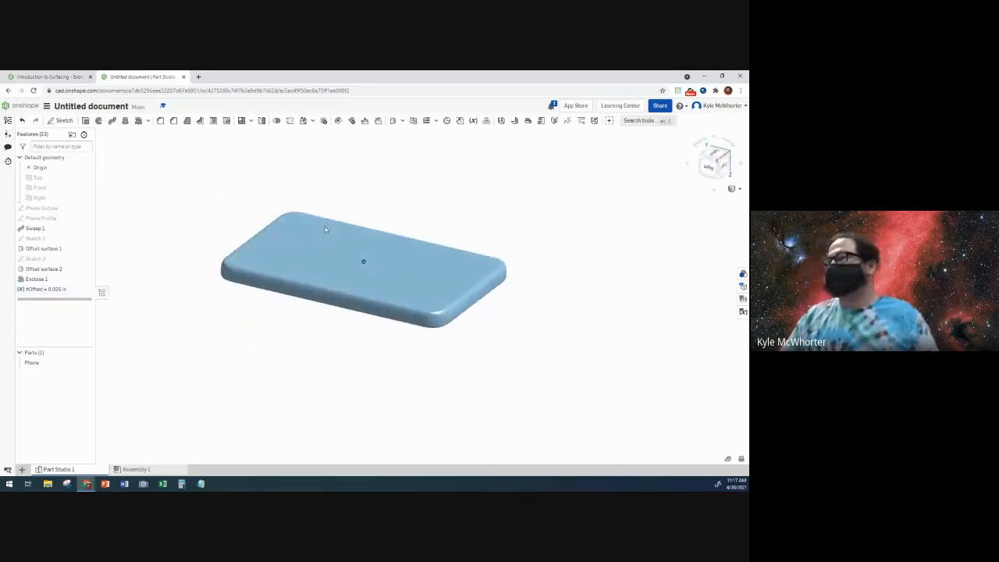
{"action": "left_click", "coordinate": [74, 76]}
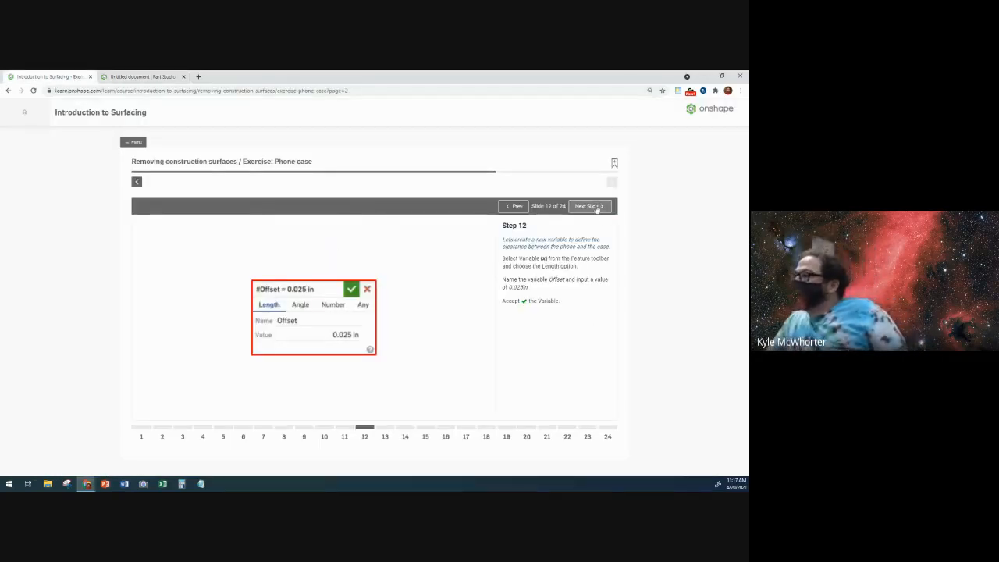
{"action": "left_click", "coordinate": [593, 207]}
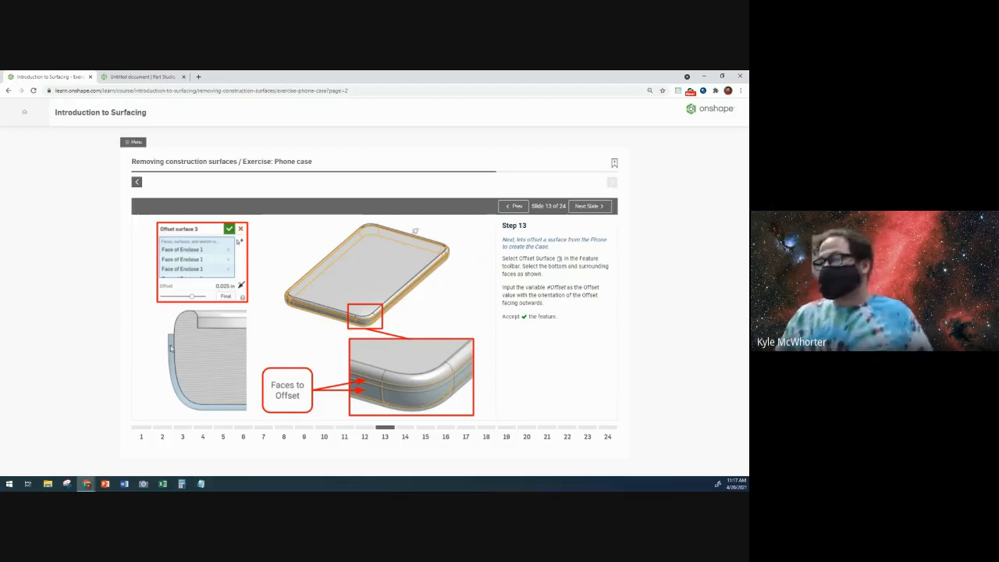
Start an Offset surface in the Part Studio from the phone's bottom face and the adjoining lower side and corner faces.
{"action": "left_click", "coordinate": [145, 77]}
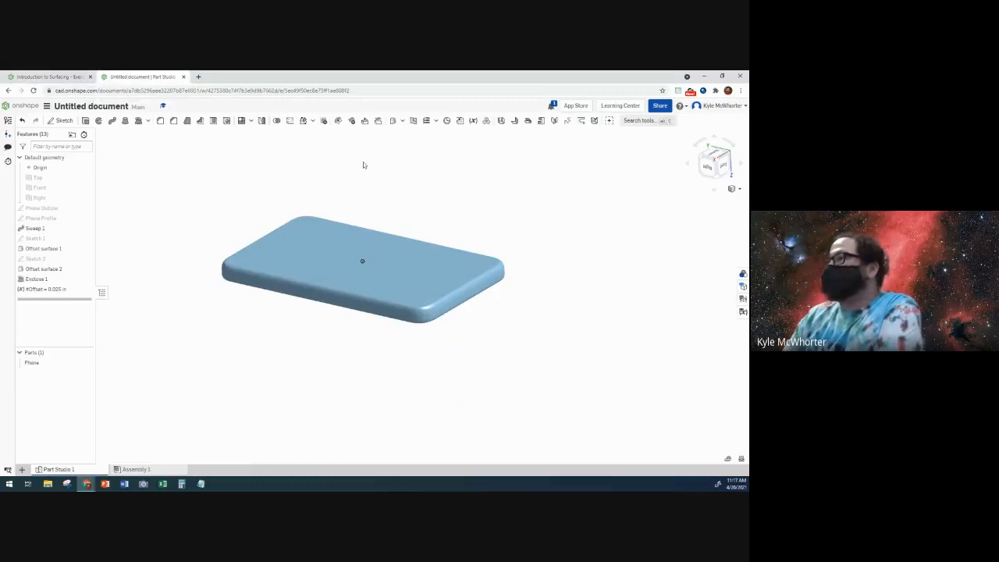
{"action": "left_click", "coordinate": [392, 121]}
{"action": "left_click", "coordinate": [331, 246]}
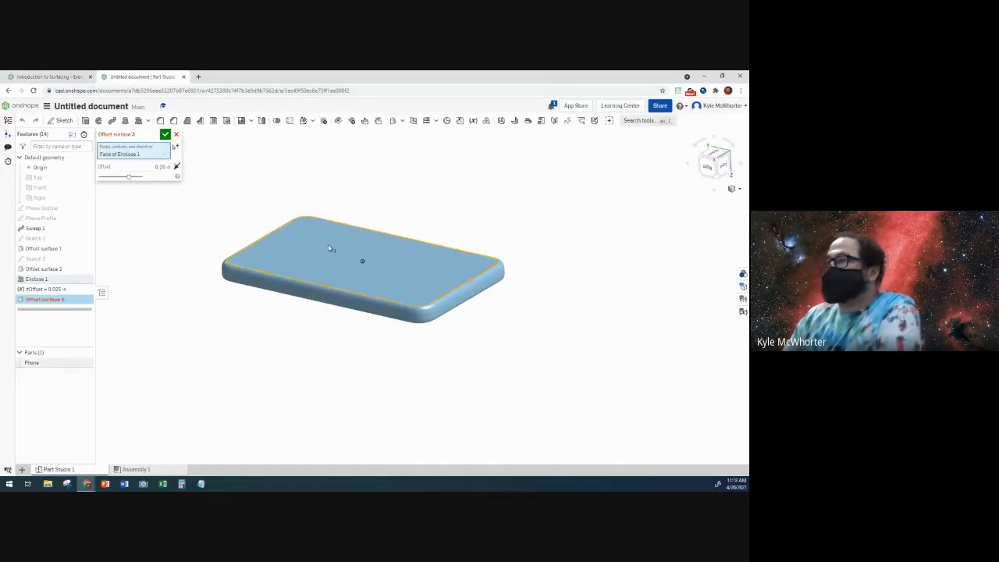
{"action": "scroll", "coordinate": [203, 295], "scroll_direction": "up", "scroll_amount": 2}
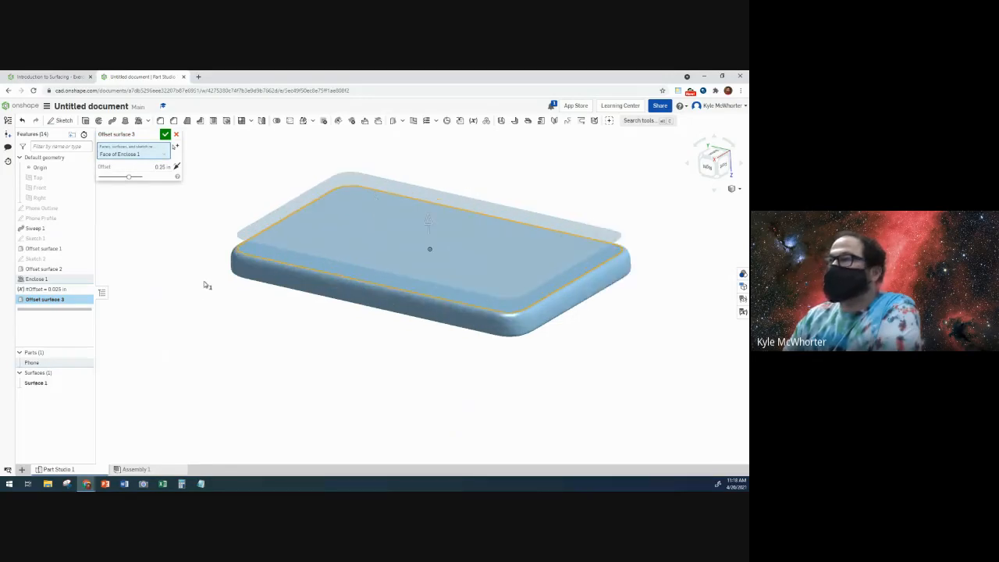
{"action": "left_click", "coordinate": [243, 258]}
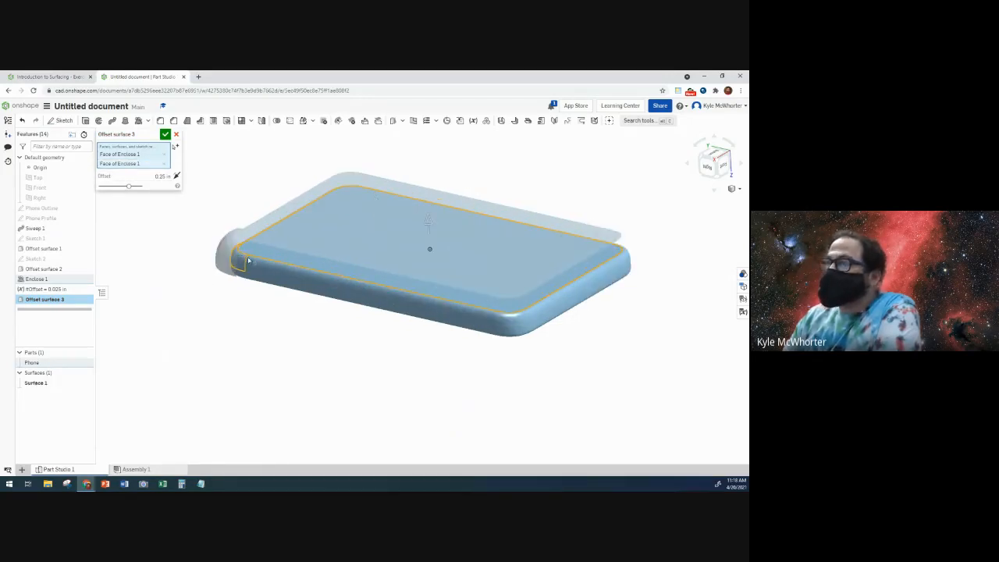
{"action": "left_click", "coordinate": [443, 310]}
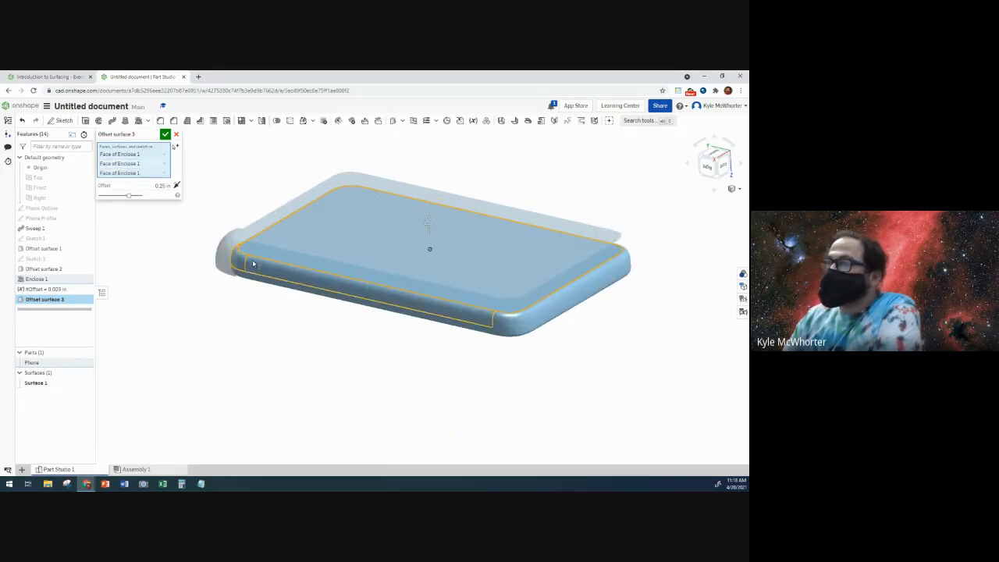
{"action": "left_click", "coordinate": [526, 319]}
{"action": "left_click", "coordinate": [551, 302]}
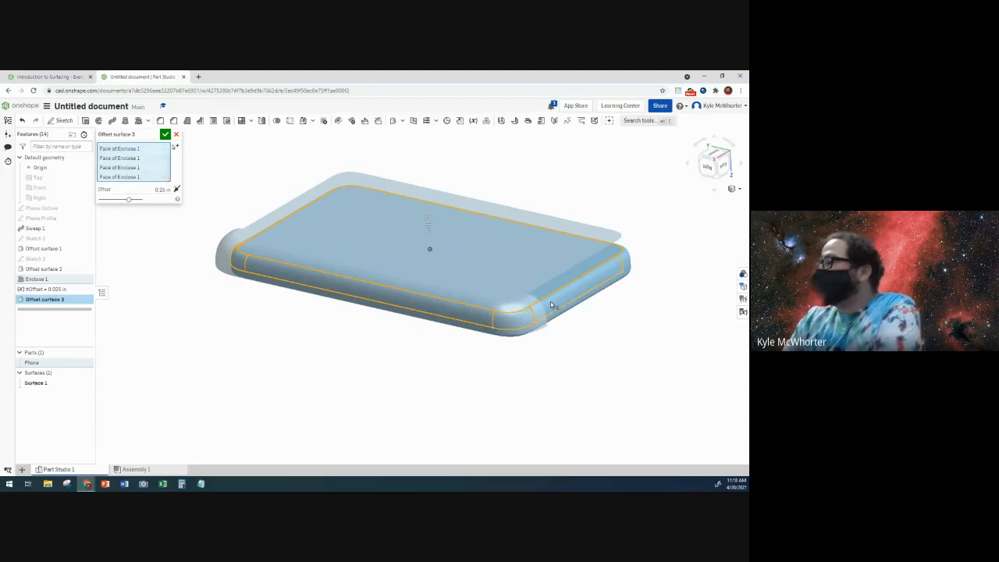
Add the remaining lower side and corner faces around the phone to the offset surface selection.
{"action": "right_click_drag", "start_coordinate": [664, 336], "coordinate": [591, 333]}
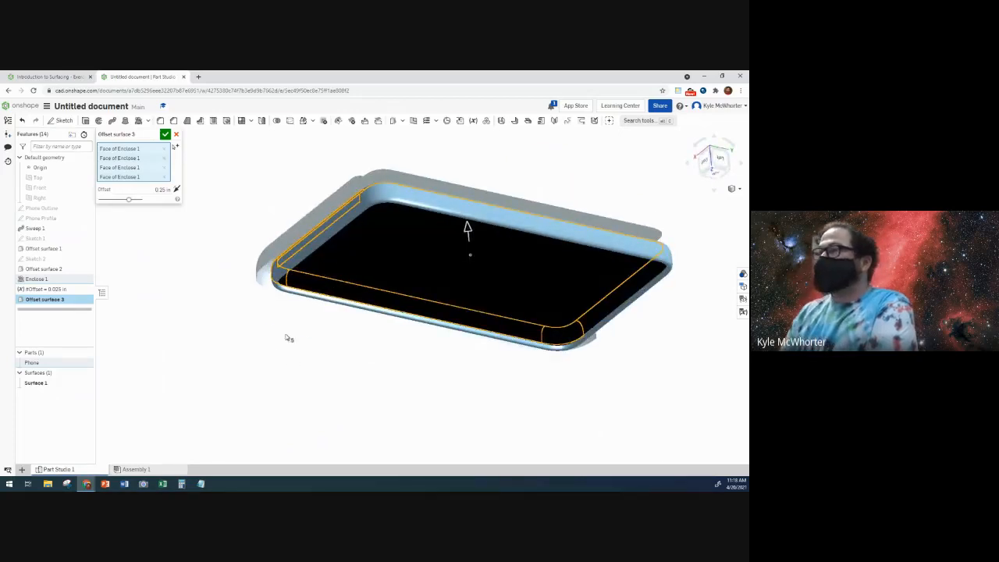
{"action": "scroll", "coordinate": [285, 335], "scroll_direction": "down", "scroll_amount": 3}
{"action": "middle_click_drag", "start_coordinate": [396, 400], "coordinate": [285, 394]}
{"action": "right_click_drag", "start_coordinate": [289, 365], "coordinate": [212, 353]}
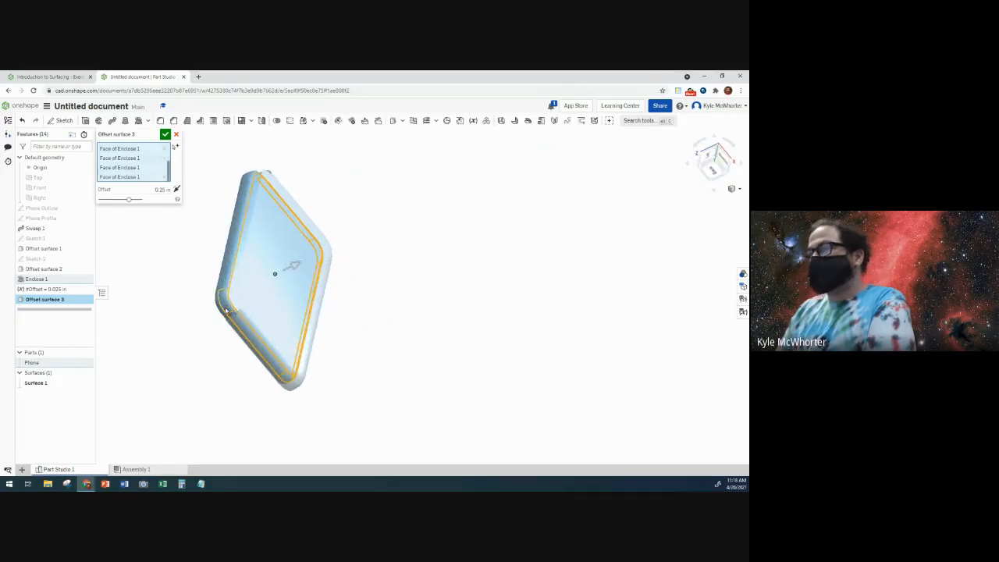
{"action": "left_click", "coordinate": [232, 265]}
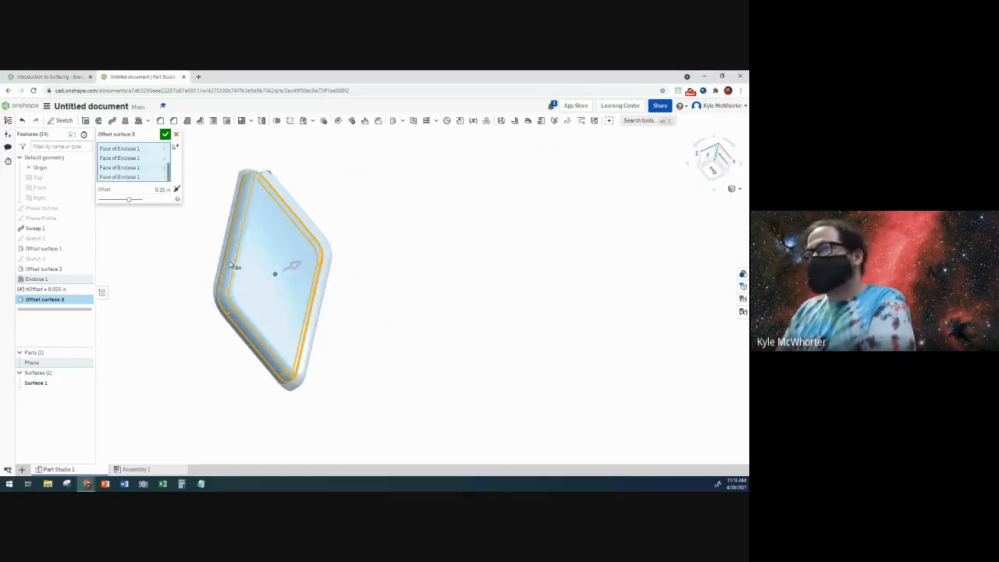
{"action": "right_click_drag", "start_coordinate": [230, 214], "coordinate": [251, 176]}
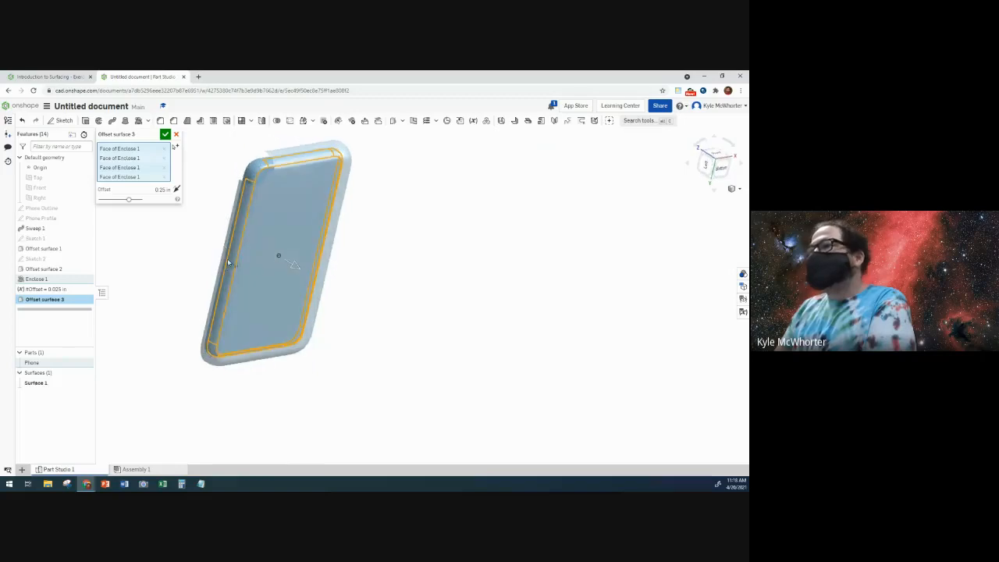
{"action": "left_click", "coordinate": [256, 171]}
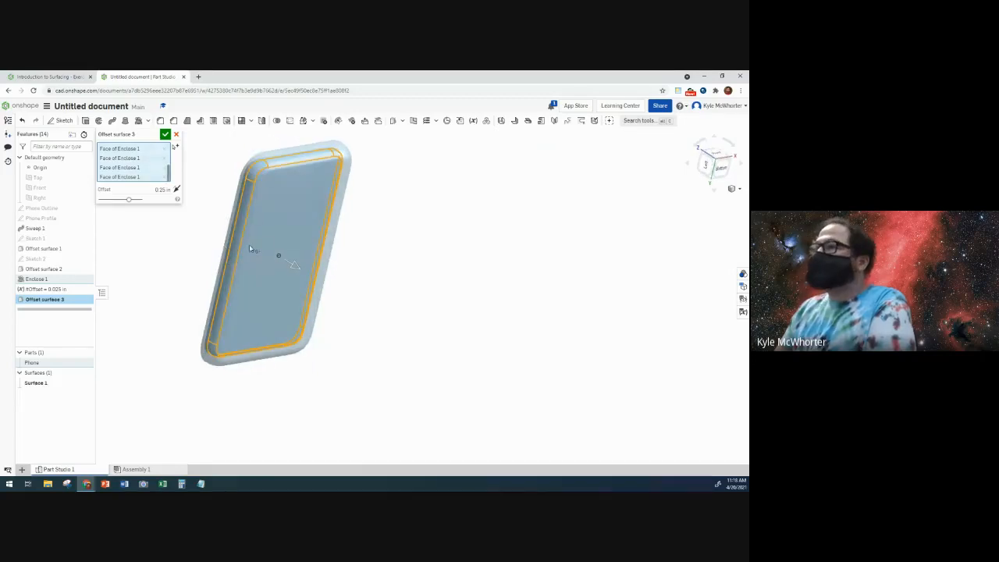
Inspect the offset surface preview from the left, back and right sides to check that every surrounding face is included.
{"action": "right_click_drag", "start_coordinate": [230, 319], "coordinate": [272, 318]}
{"action": "left_click", "coordinate": [714, 165]}
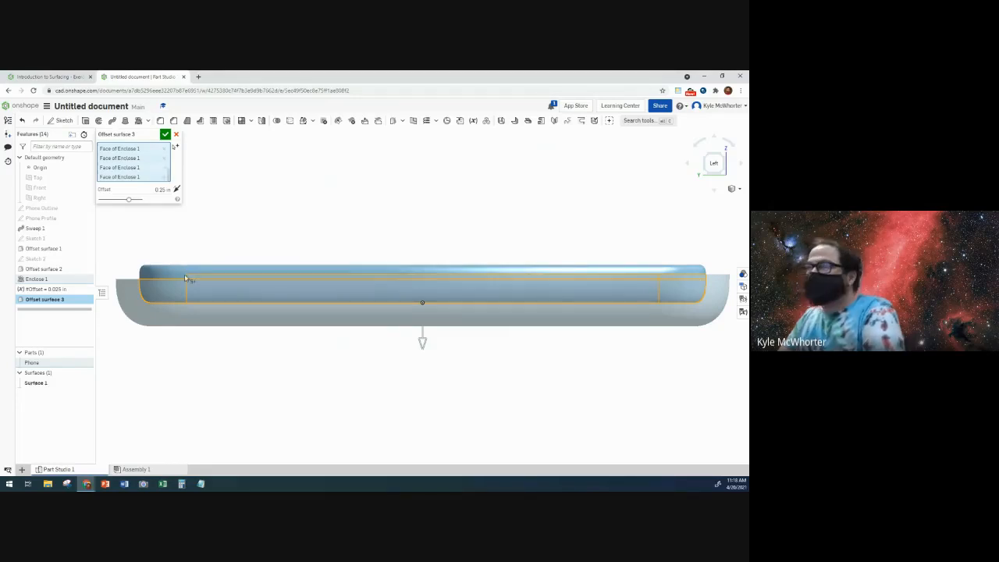
{"action": "right_click_drag", "start_coordinate": [196, 367], "coordinate": [171, 381]}
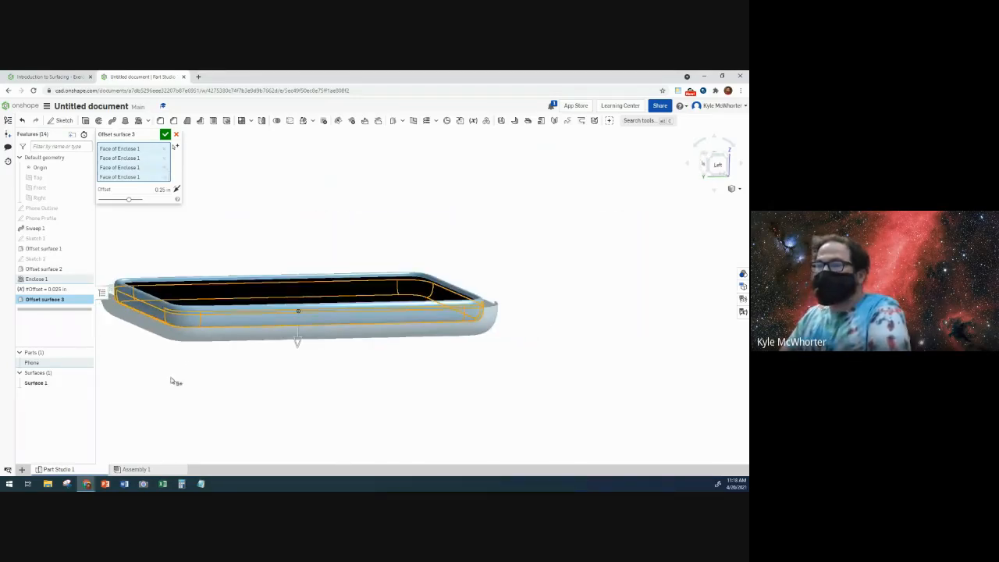
{"action": "left_click", "coordinate": [706, 169]}
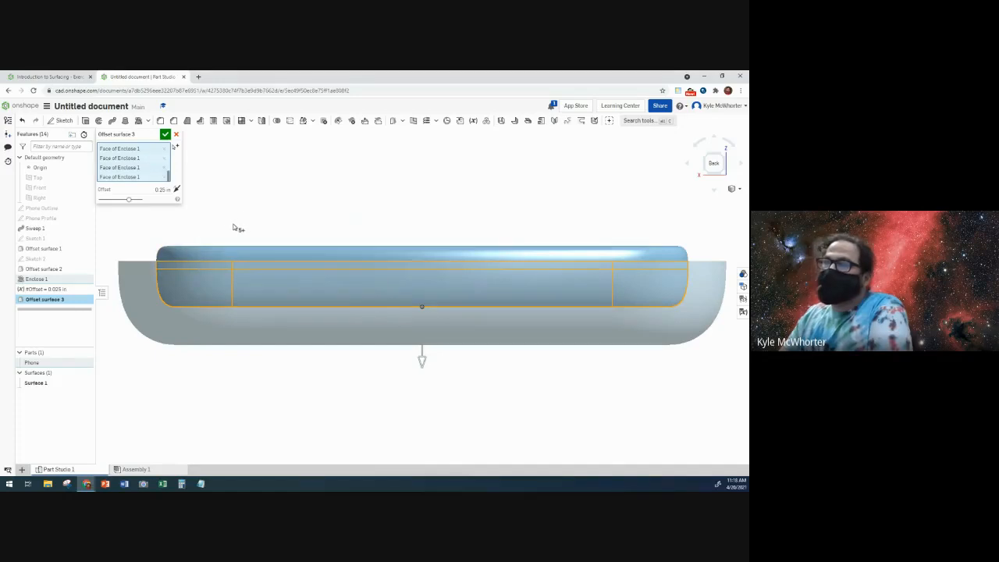
{"action": "mouse_move", "coordinate": [234, 226]}
{"action": "right_mouse_down"}
{"action": "mouse_move", "coordinate": [252, 219]}
{"action": "mouse_move", "coordinate": [240, 226]}
{"action": "right_mouse_up"}
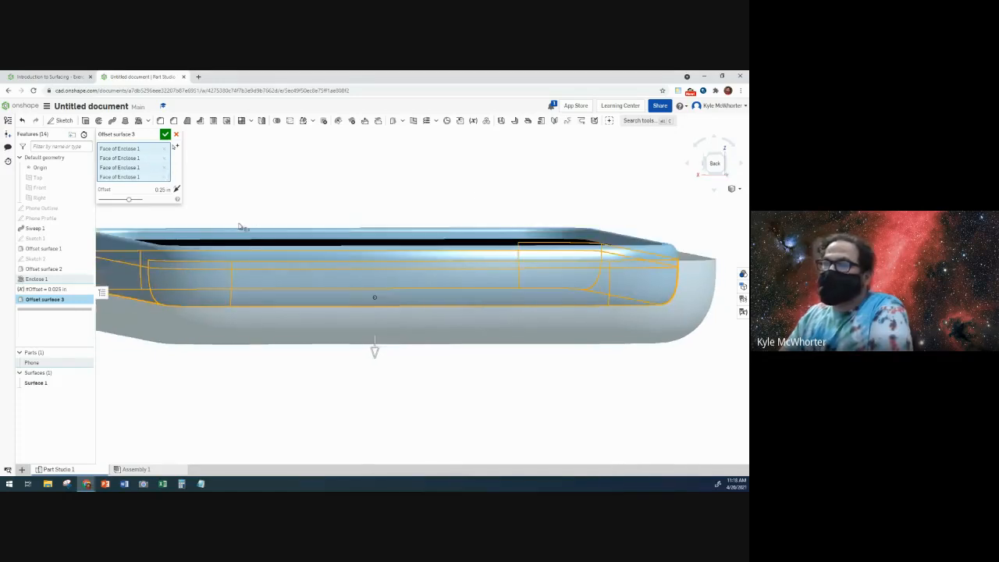
{"action": "left_click", "coordinate": [705, 166]}
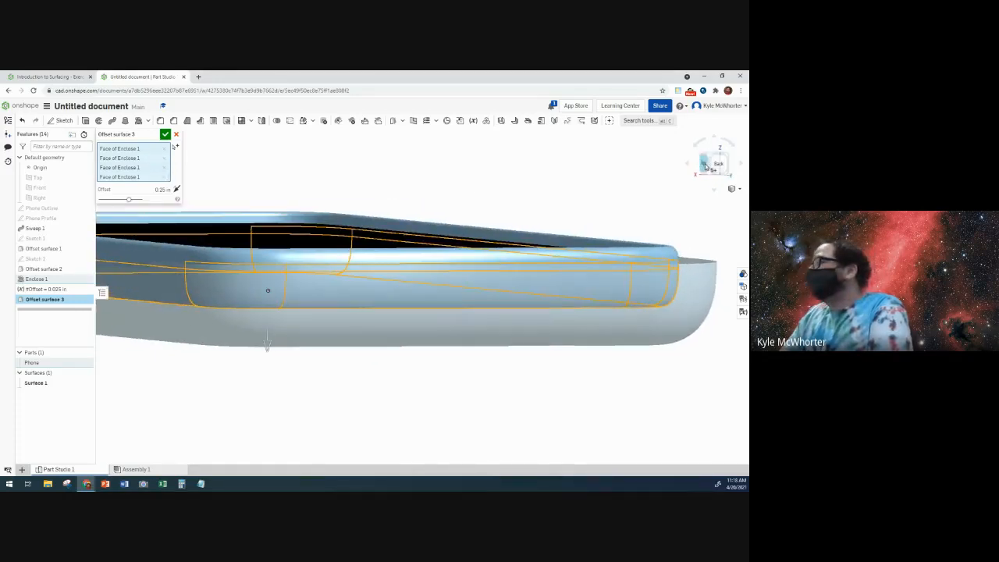
{"action": "left_click", "coordinate": [704, 166]}
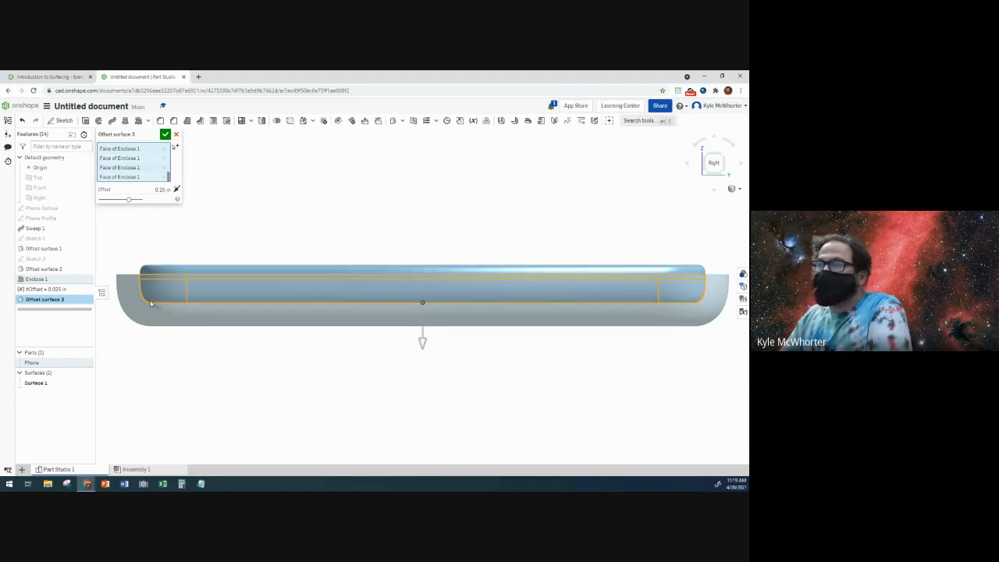
{"action": "right_click_drag", "start_coordinate": [179, 380], "coordinate": [174, 381]}
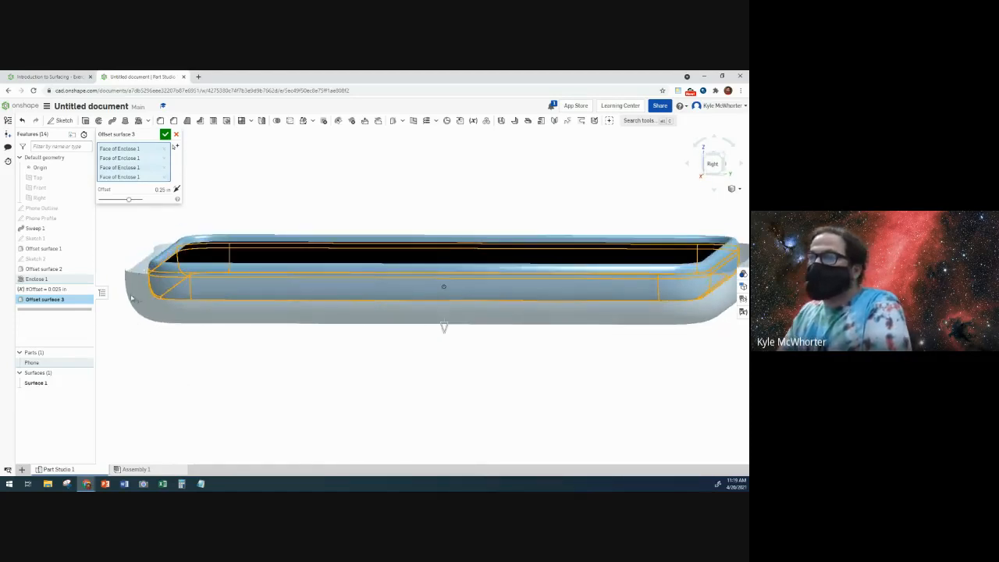
{"action": "right_click_drag", "start_coordinate": [133, 297], "coordinate": [150, 289]}
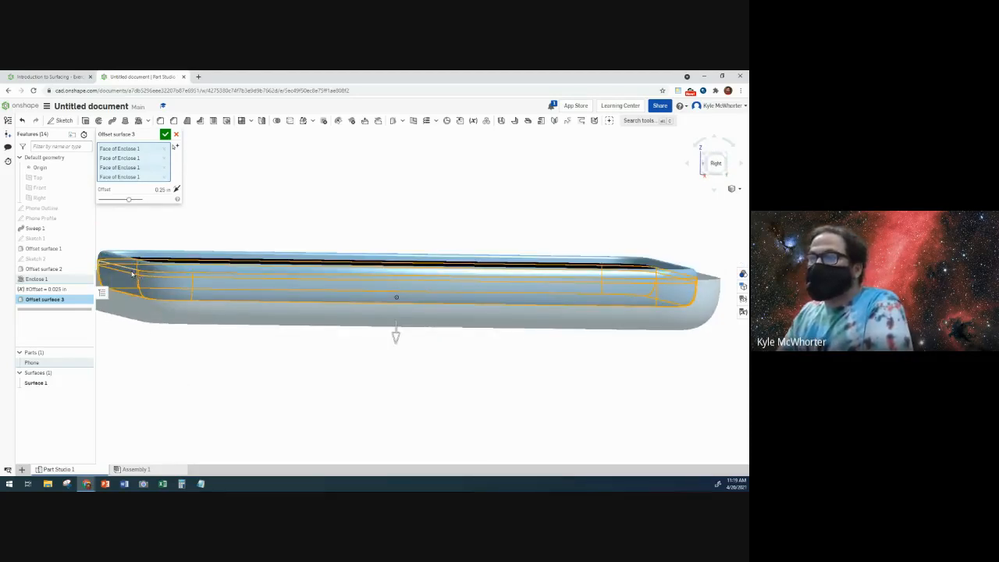
{"action": "scroll", "coordinate": [178, 380], "scroll_direction": "down", "scroll_amount": 5}
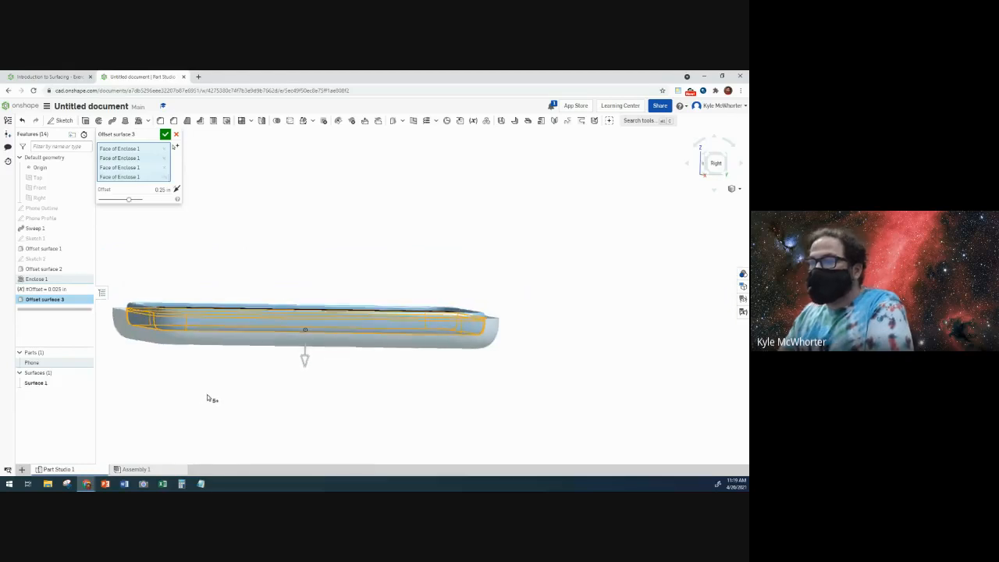
{"action": "right_click_drag", "start_coordinate": [218, 397], "coordinate": [461, 392]}
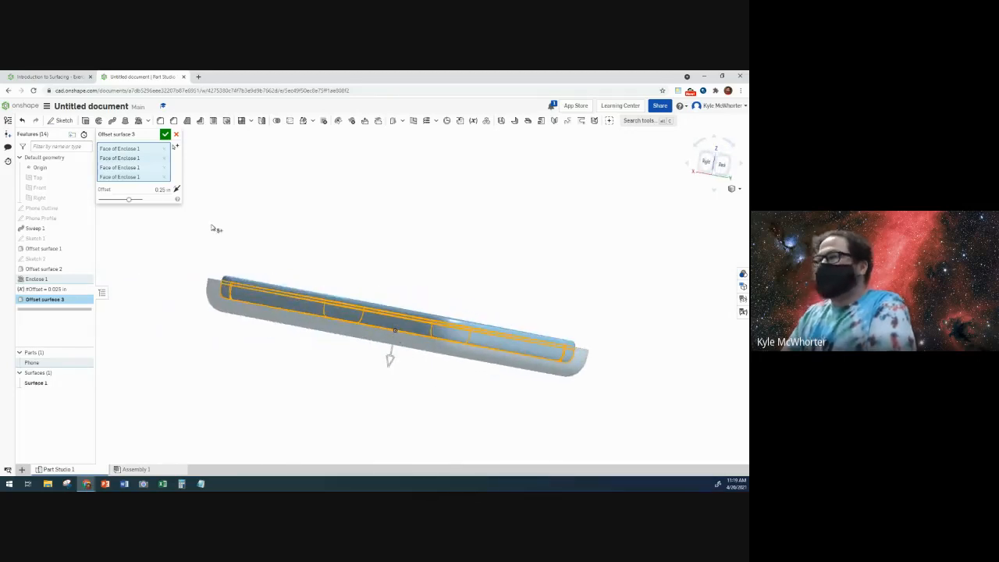
Set the surface's offset distance to the variable #Offset and accept the feature.
{"action": "left_click", "coordinate": [153, 190]}
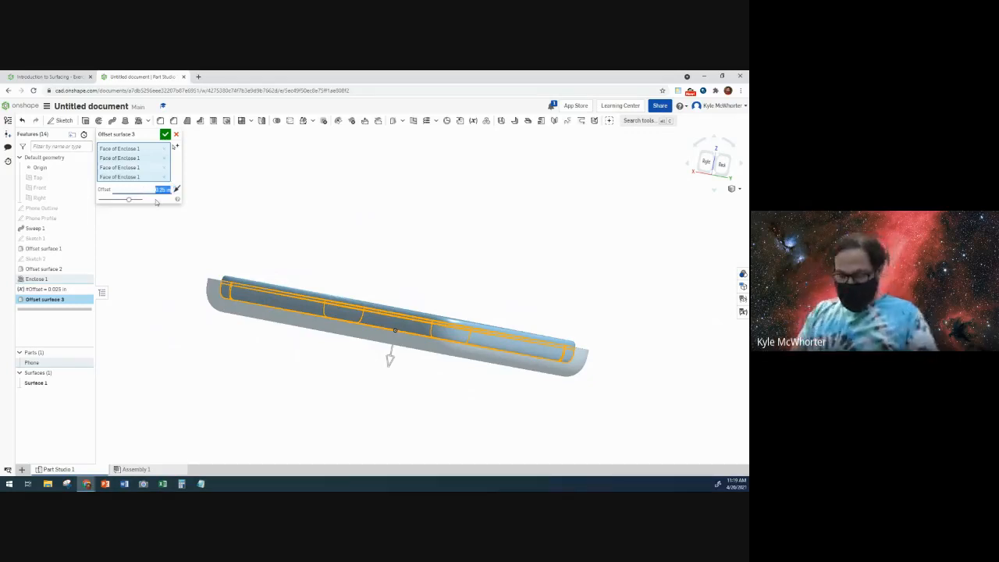
{"action": "type", "text": "#"}
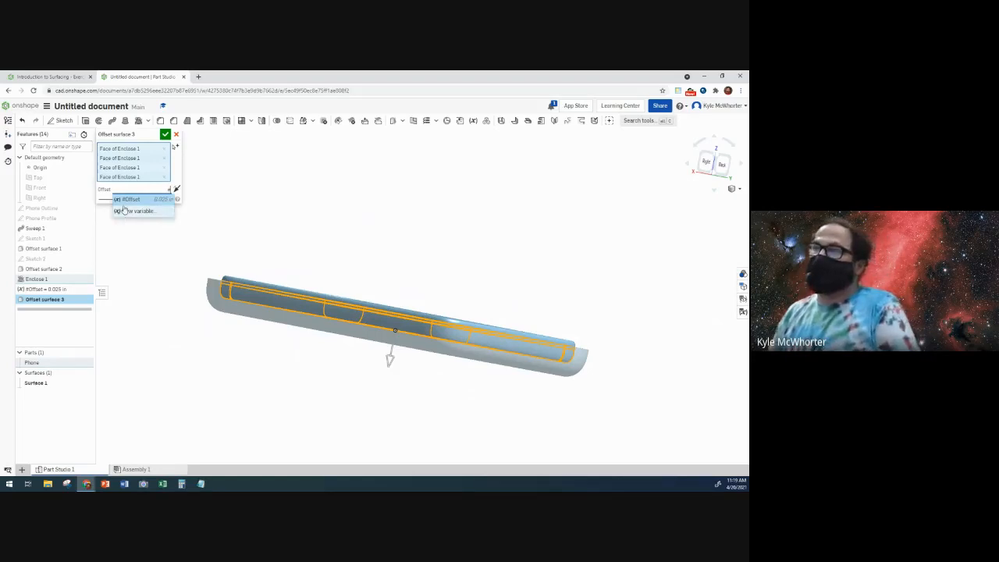
{"action": "left_click", "coordinate": [129, 200]}
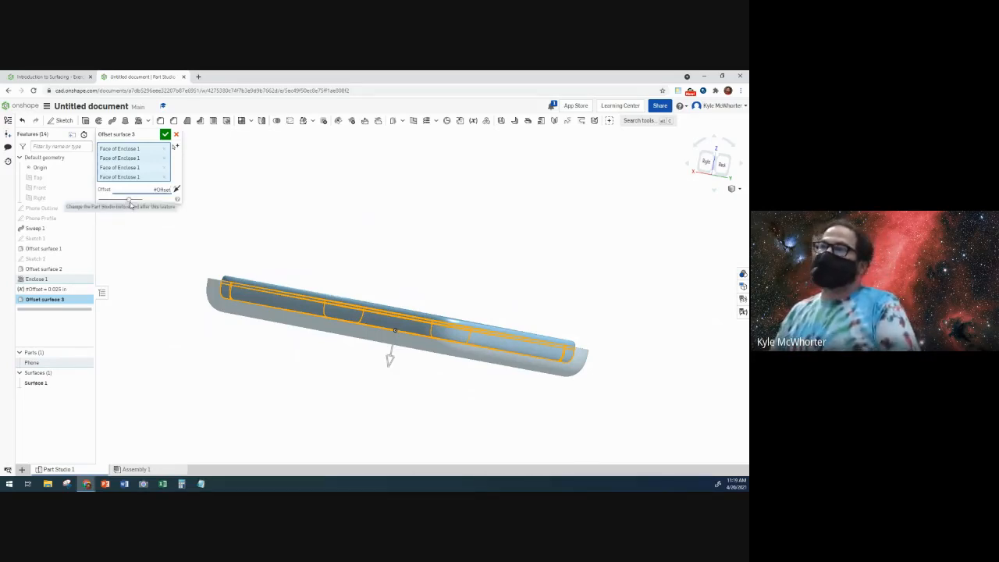
{"action": "left_click", "coordinate": [165, 135]}
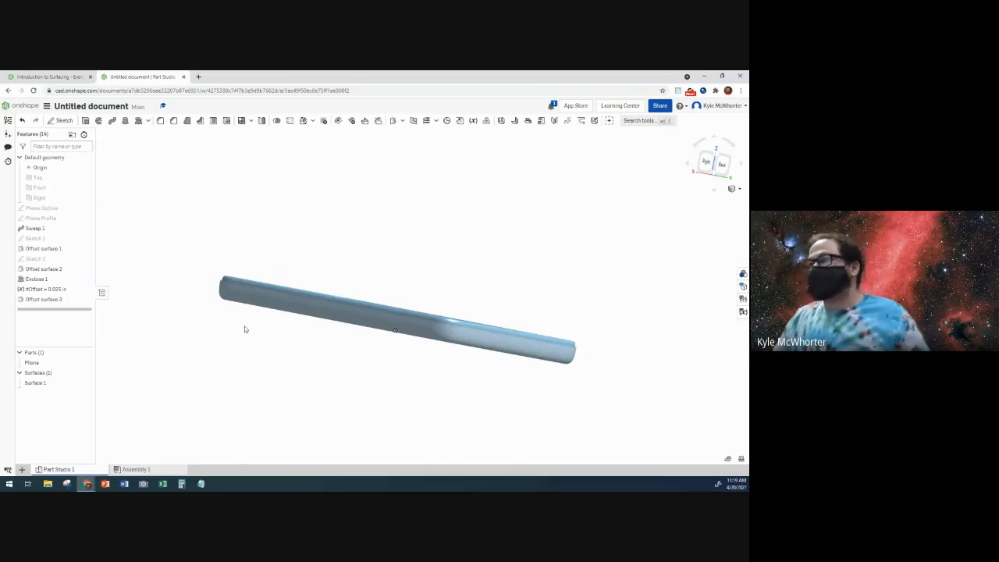
Switch to the course page and read the Step 14 instructions for sketching the case's lip profile.
{"action": "right_click_drag", "start_coordinate": [244, 330], "coordinate": [212, 365]}
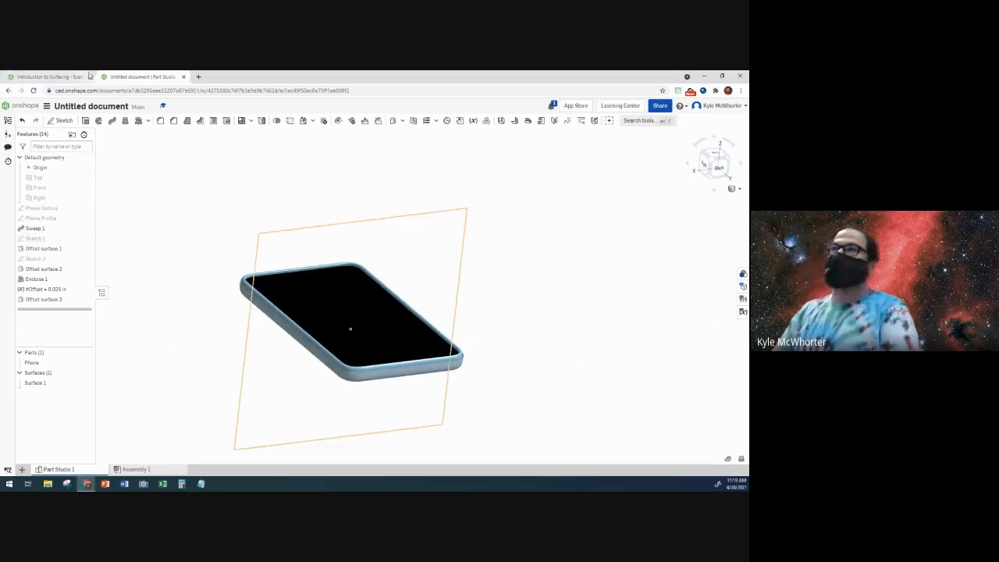
{"action": "left_click", "coordinate": [47, 76]}
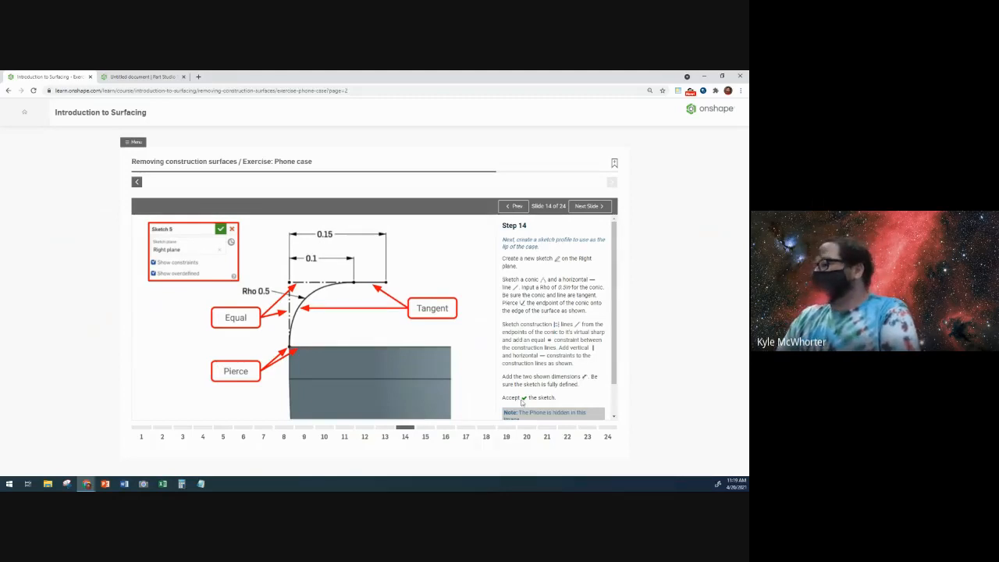
{"action": "scroll", "coordinate": [517, 394], "scroll_direction": "down", "scroll_amount": 1}
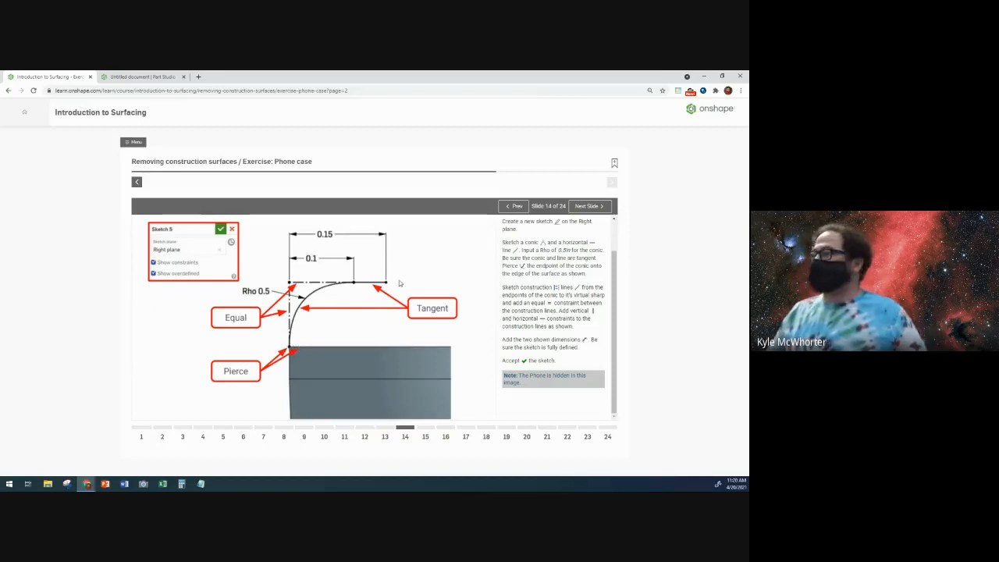
{"action": "left_click", "coordinate": [140, 77]}
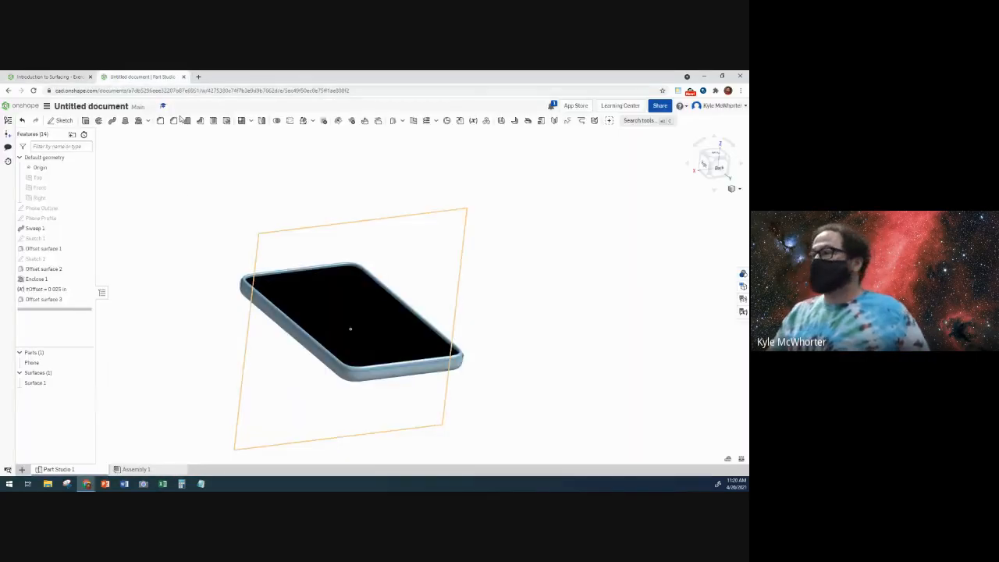
{"action": "left_click", "coordinate": [70, 76]}
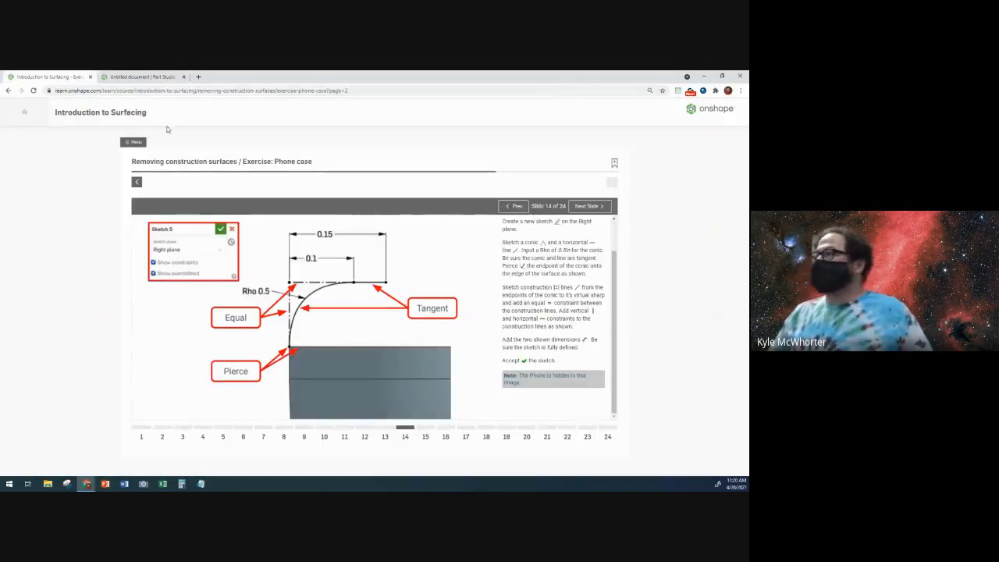
Return to the Part Studio, start a new sketch on the Right plane, and hide the Phone part.
{"action": "left_click", "coordinate": [144, 77]}
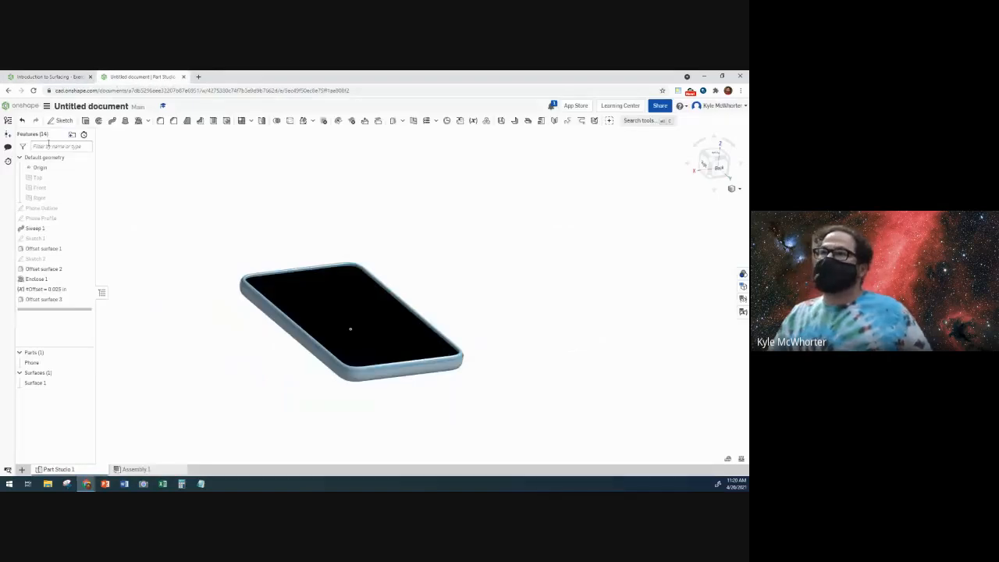
{"action": "left_click", "coordinate": [40, 198]}
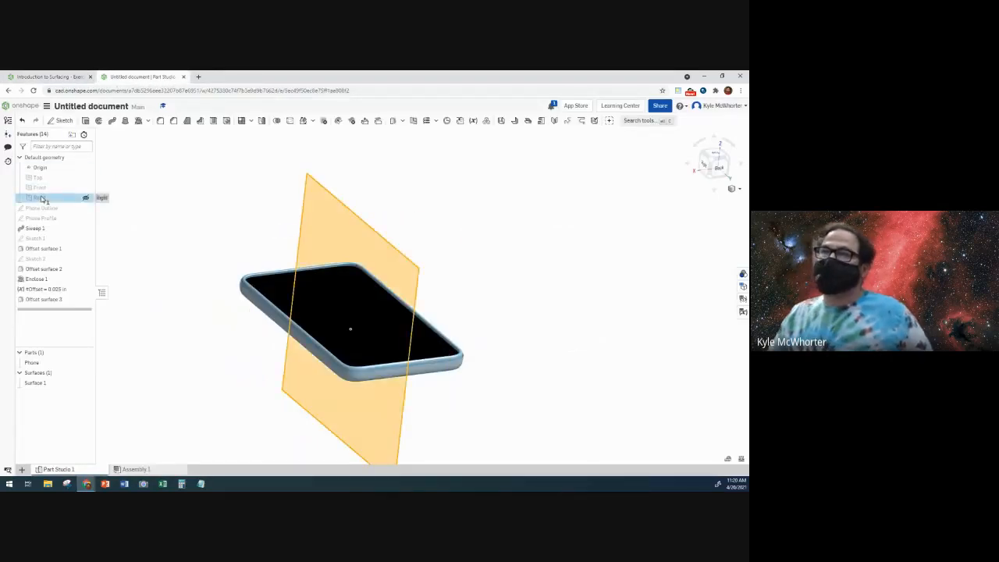
{"action": "left_click", "coordinate": [65, 122]}
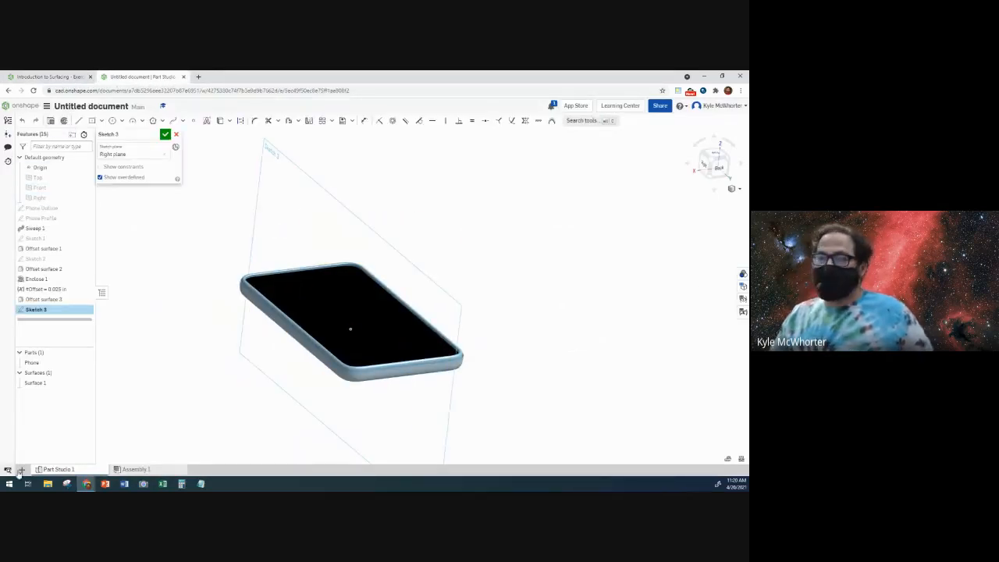
{"action": "left_click", "coordinate": [86, 364]}
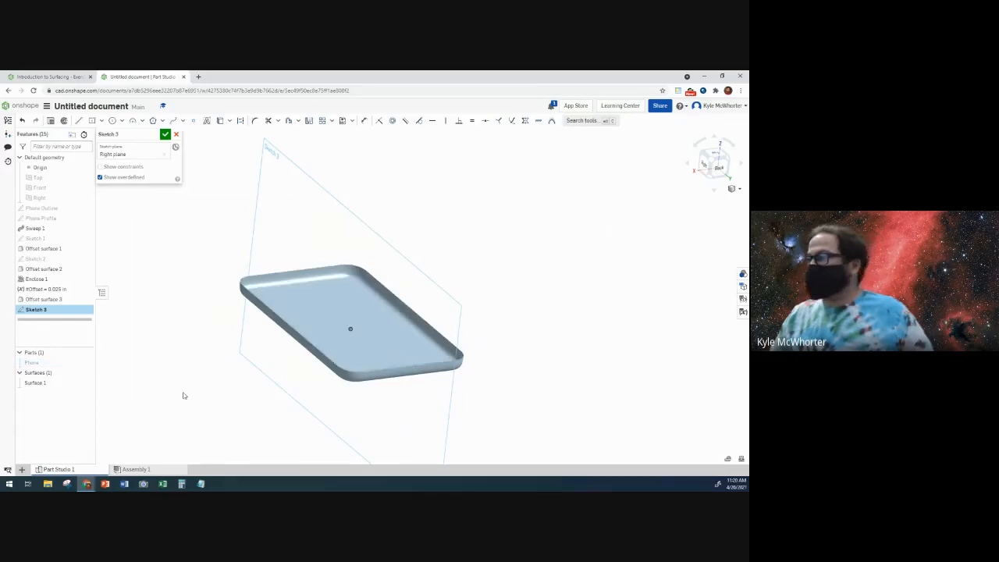
{"action": "key", "text": "n"}
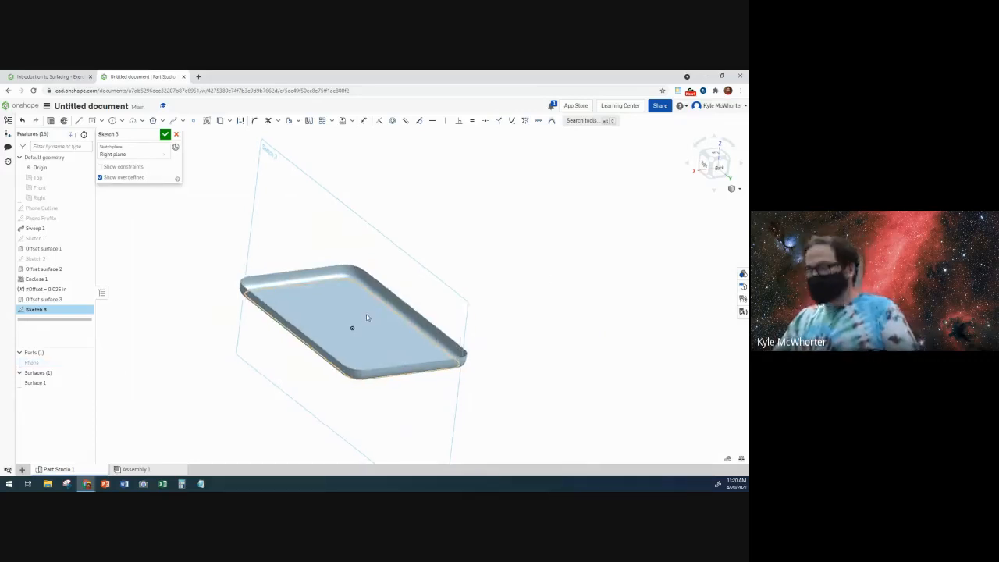
{"action": "scroll", "coordinate": [302, 299], "scroll_direction": "up", "scroll_amount": 6}
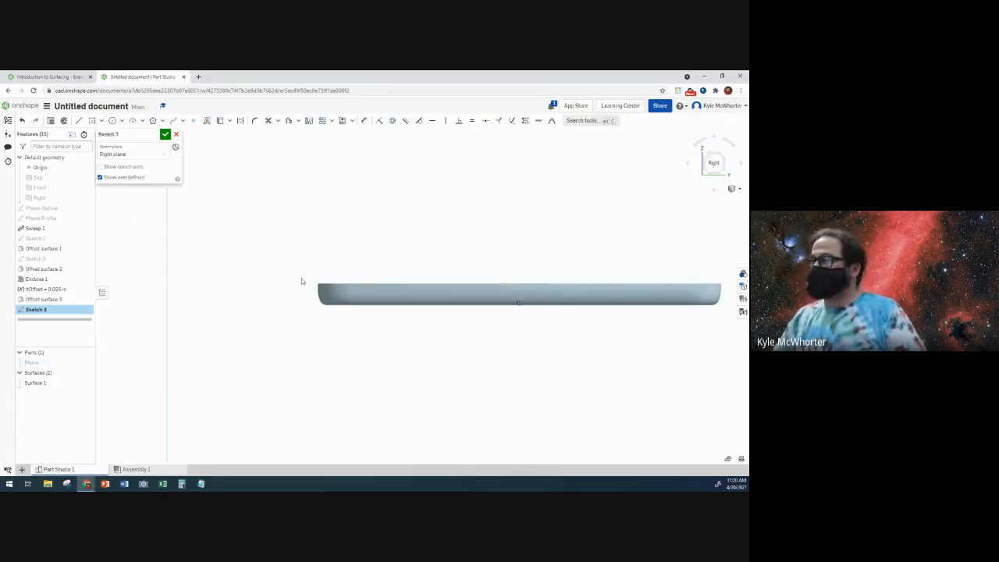
Change the display to shaded with hidden edges and view the sketch from the right side.
{"action": "left_click", "coordinate": [741, 190]}
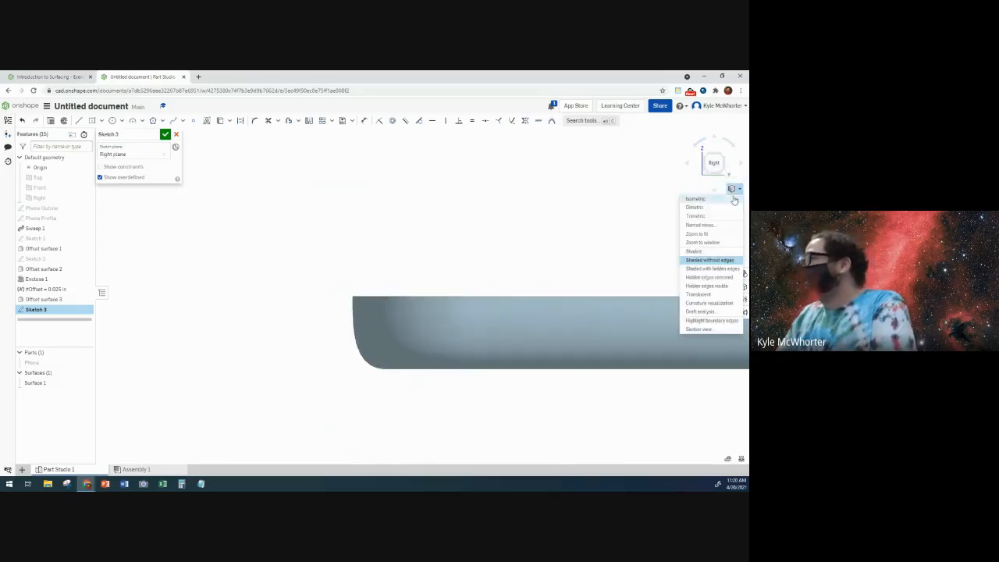
{"action": "left_click", "coordinate": [704, 269]}
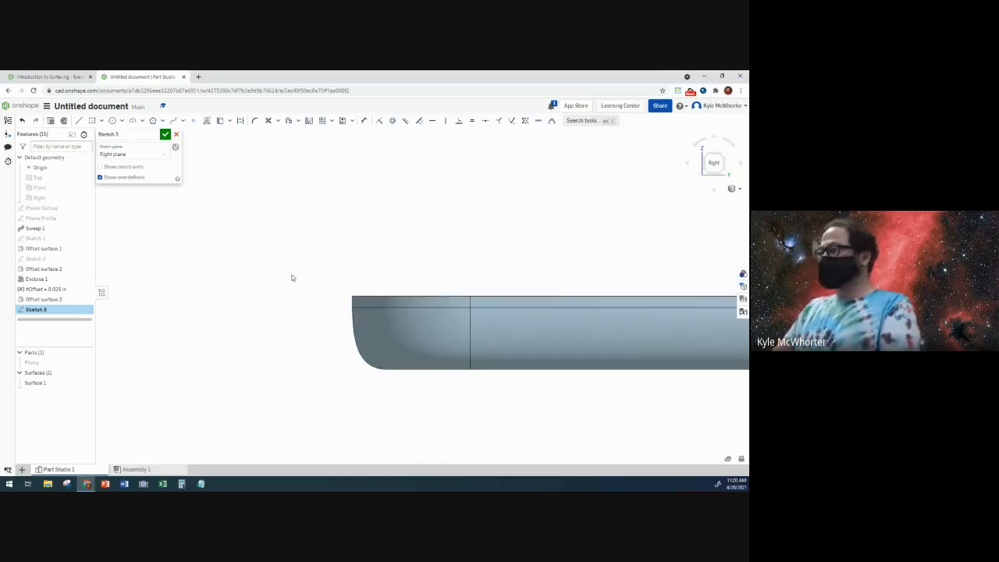
{"action": "right_click_drag", "start_coordinate": [293, 287], "coordinate": [290, 289]}
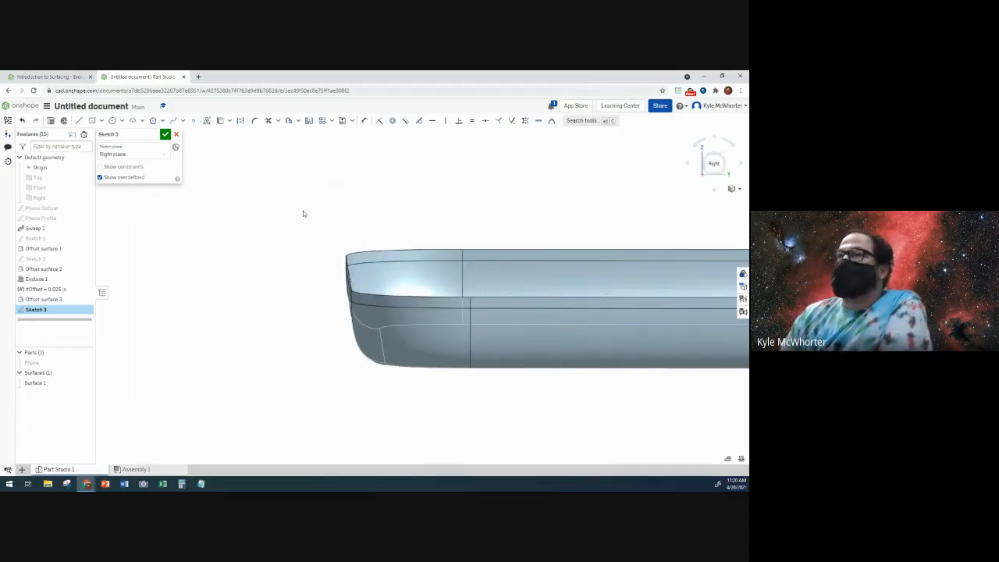
{"action": "left_click", "coordinate": [714, 163]}
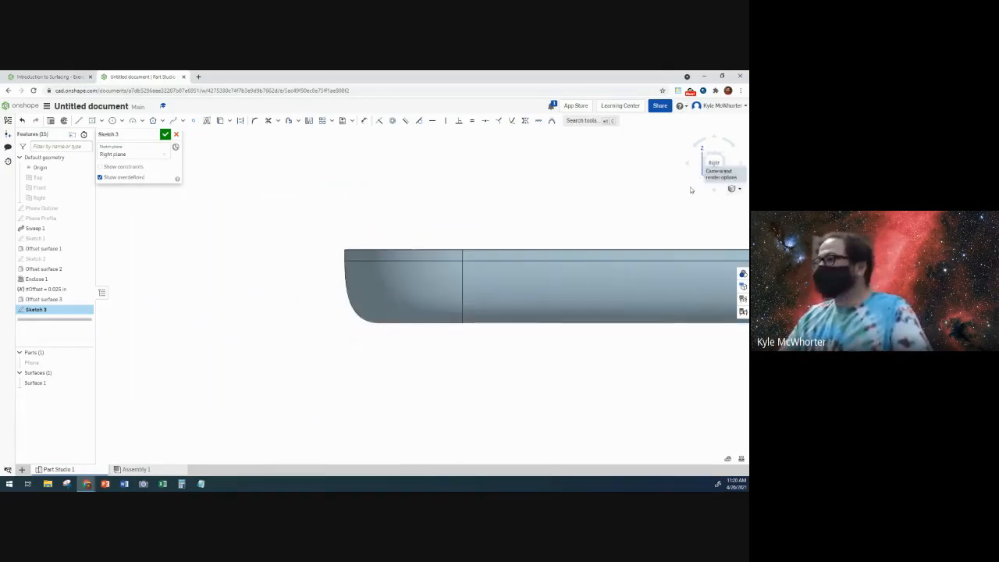
Check the lip profile on the course slide and sketch a conic with Rho 0.5 just above the surface's upper front corner.
{"action": "left_click", "coordinate": [76, 78]}
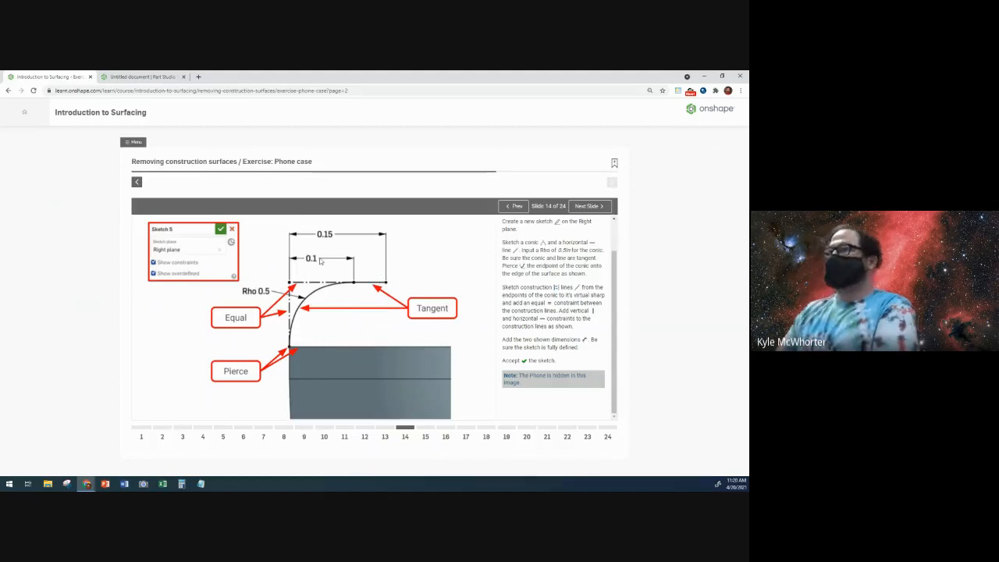
{"action": "left_click", "coordinate": [165, 78]}
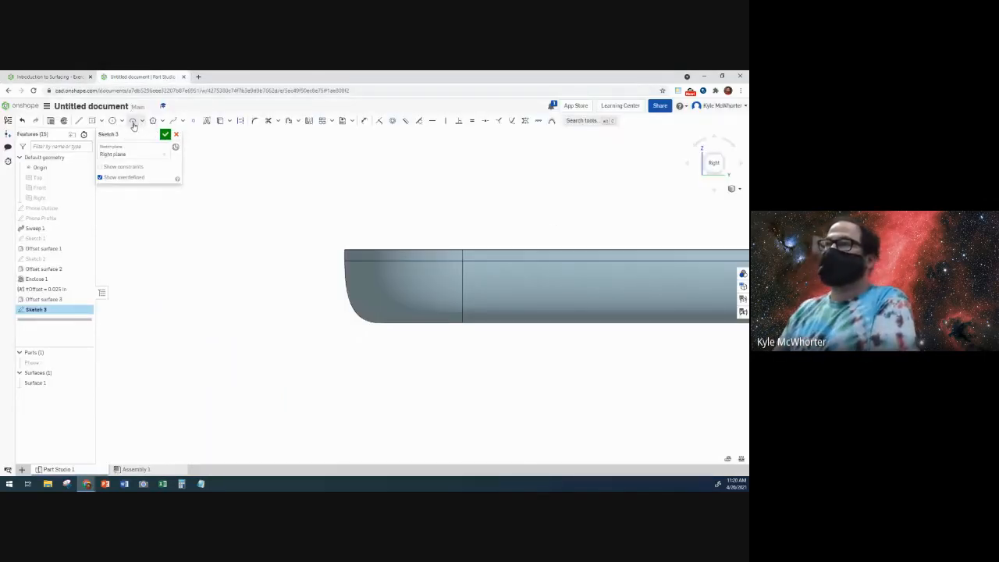
{"action": "left_click", "coordinate": [142, 121]}
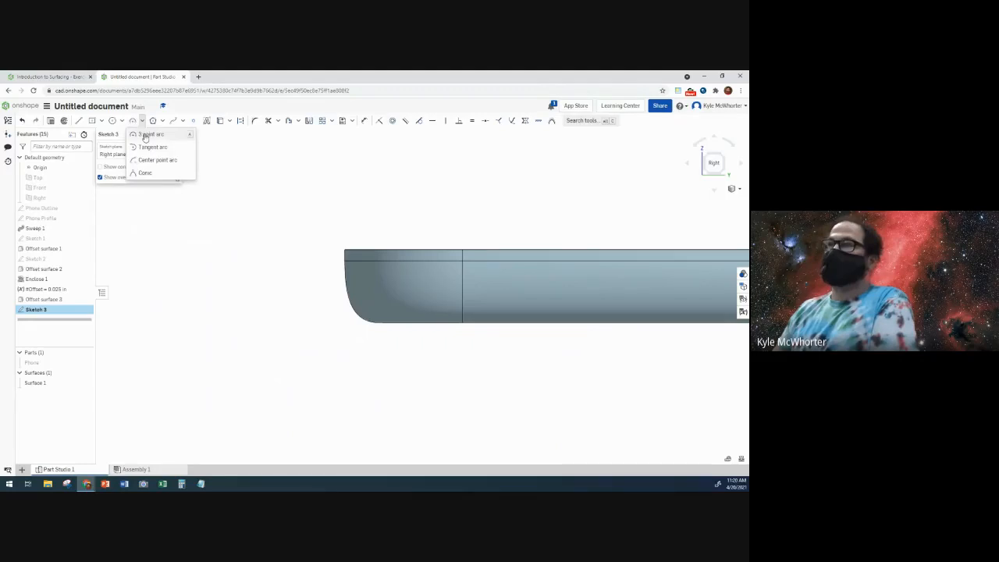
{"action": "left_click", "coordinate": [145, 173]}
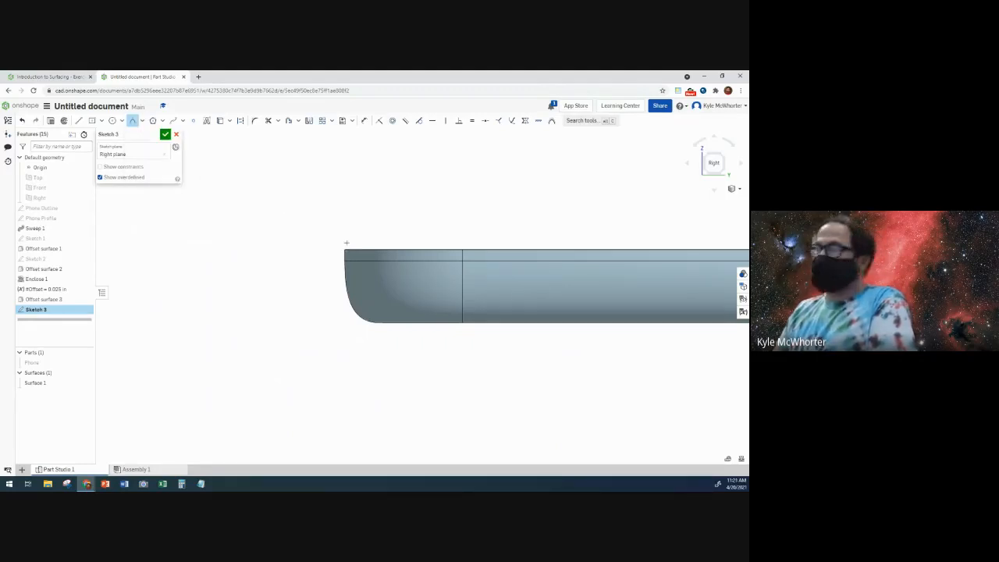
{"action": "left_click", "coordinate": [344, 243]}
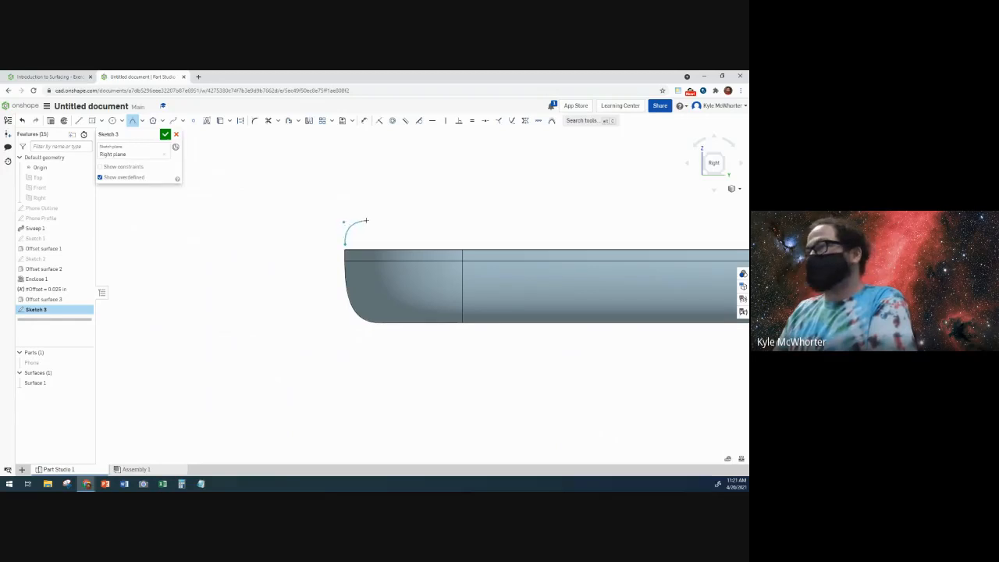
{"action": "left_click", "coordinate": [373, 215]}
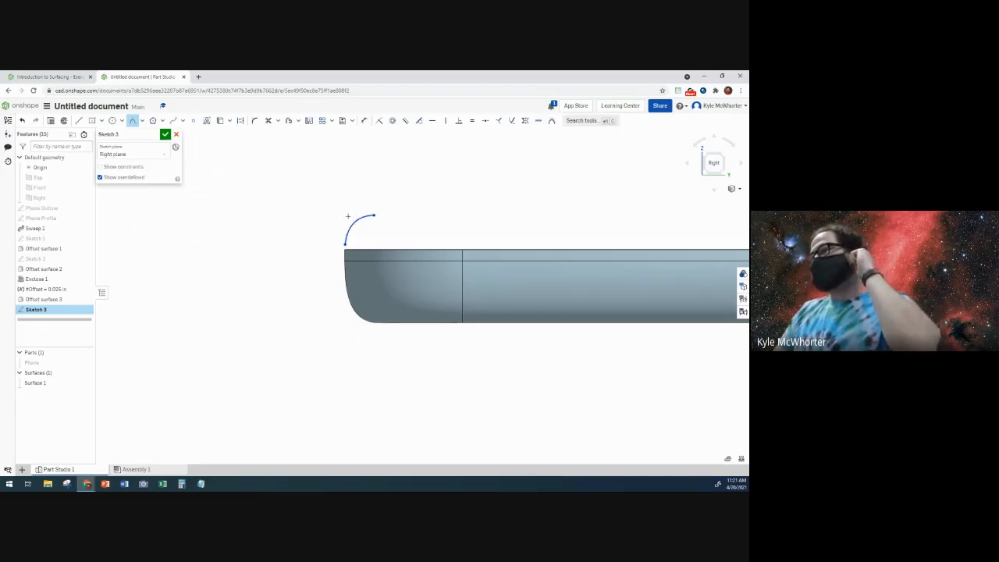
{"action": "left_click", "coordinate": [347, 217]}
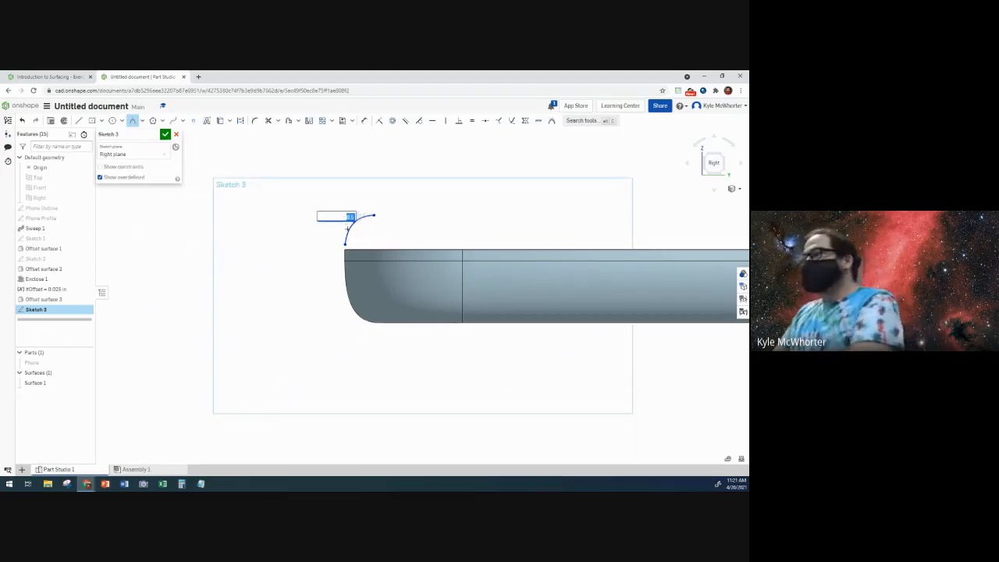
{"action": "key", "text": "Return"}
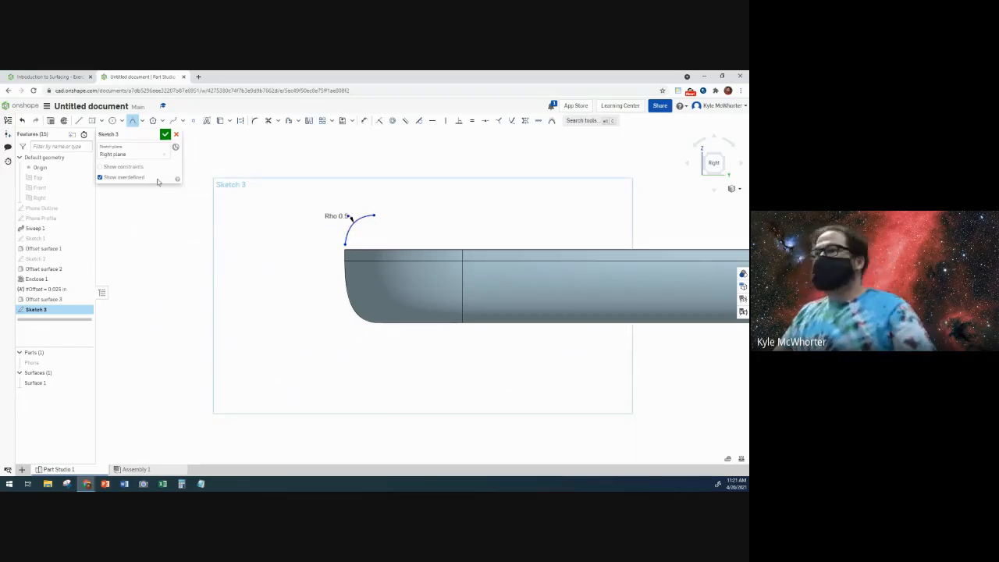
Draw a horizontal line about 0.077 in long from the conic's upper endpoint, and construction lines from both conic endpoints to their virtual sharp.
{"action": "left_click", "coordinate": [78, 121]}
{"action": "left_click", "coordinate": [374, 215]}
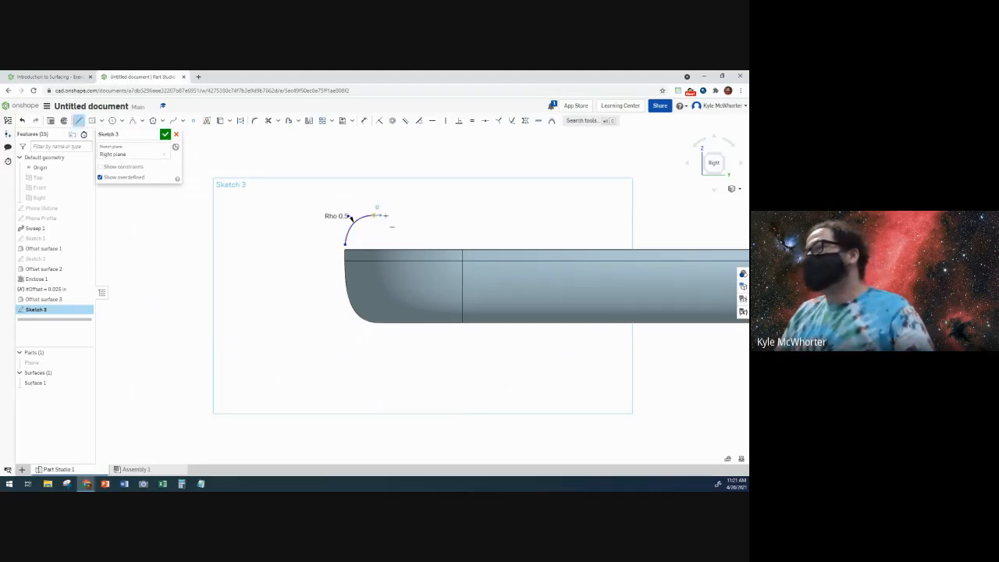
{"action": "left_click", "coordinate": [391, 215]}
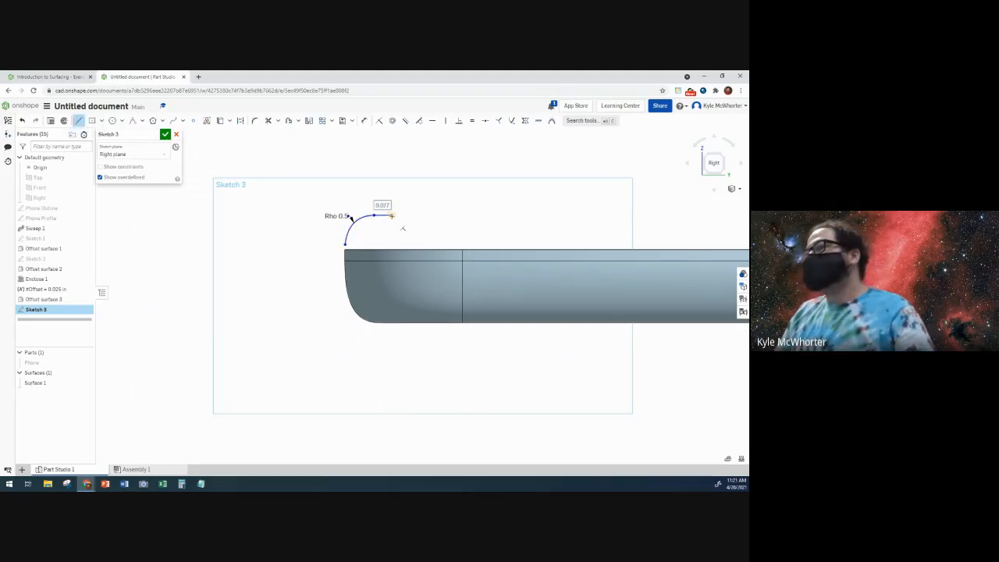
{"action": "left_click", "coordinate": [240, 120]}
{"action": "scroll", "coordinate": [352, 212], "scroll_direction": "down", "scroll_amount": 3}
{"action": "scroll", "coordinate": [354, 212], "scroll_direction": "down", "scroll_amount": 1}
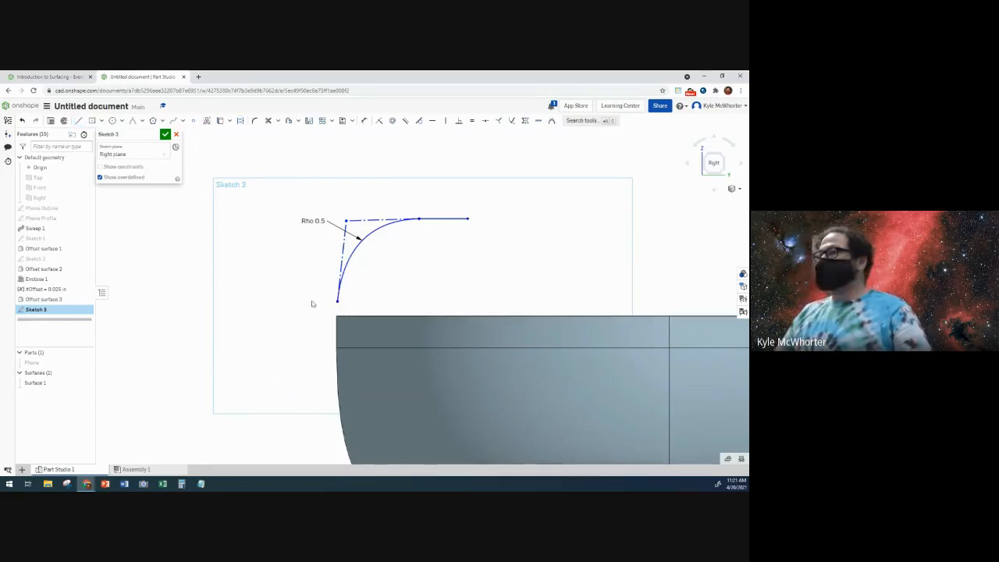
Constrain the upper construction line horizontal and the side one vertical, and make both equal in length.
{"action": "left_click", "coordinate": [373, 220]}
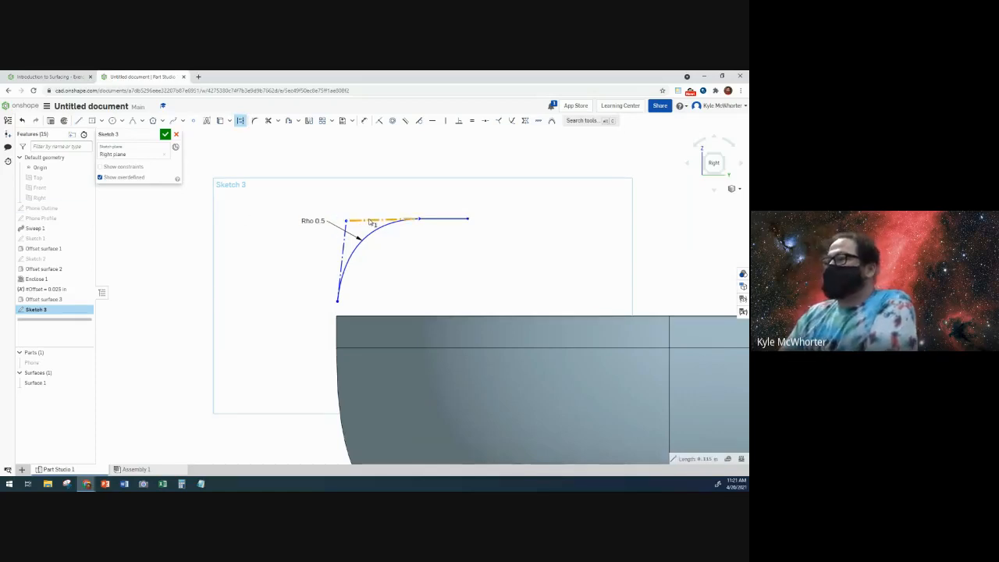
{"action": "left_click", "coordinate": [431, 121]}
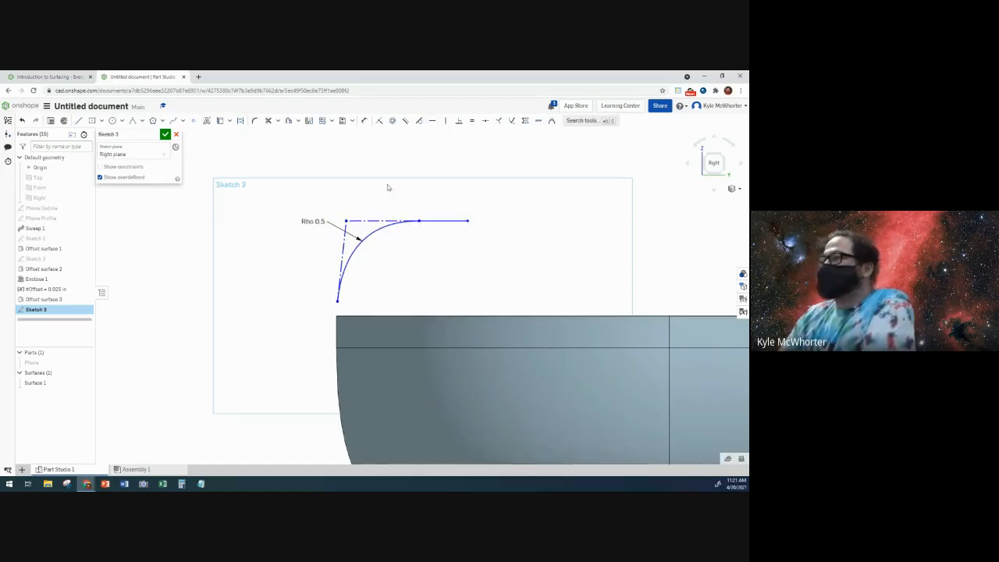
{"action": "left_click", "coordinate": [343, 256]}
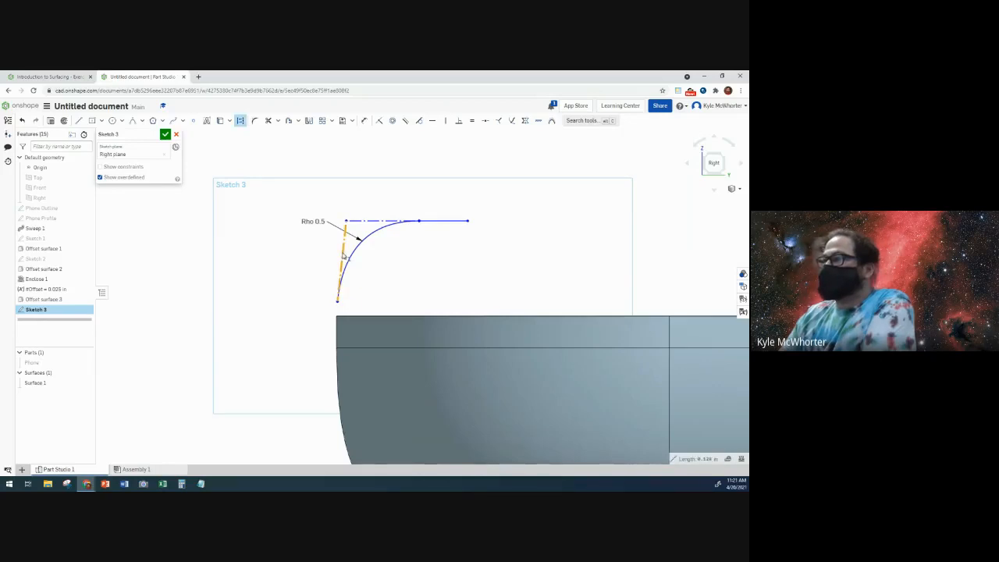
{"action": "left_click", "coordinate": [445, 121]}
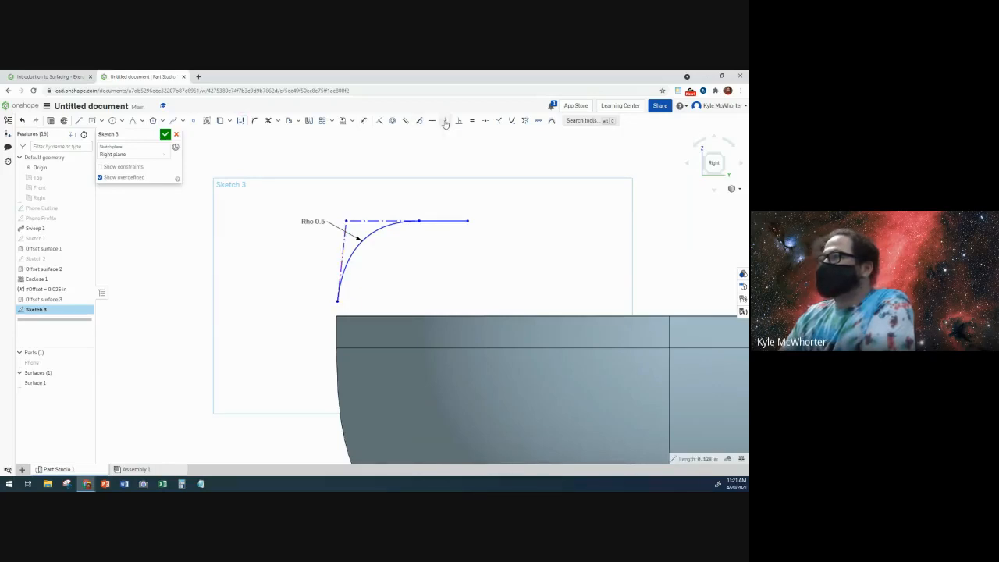
{"action": "left_click", "coordinate": [366, 223]}
{"action": "left_click", "coordinate": [342, 245]}
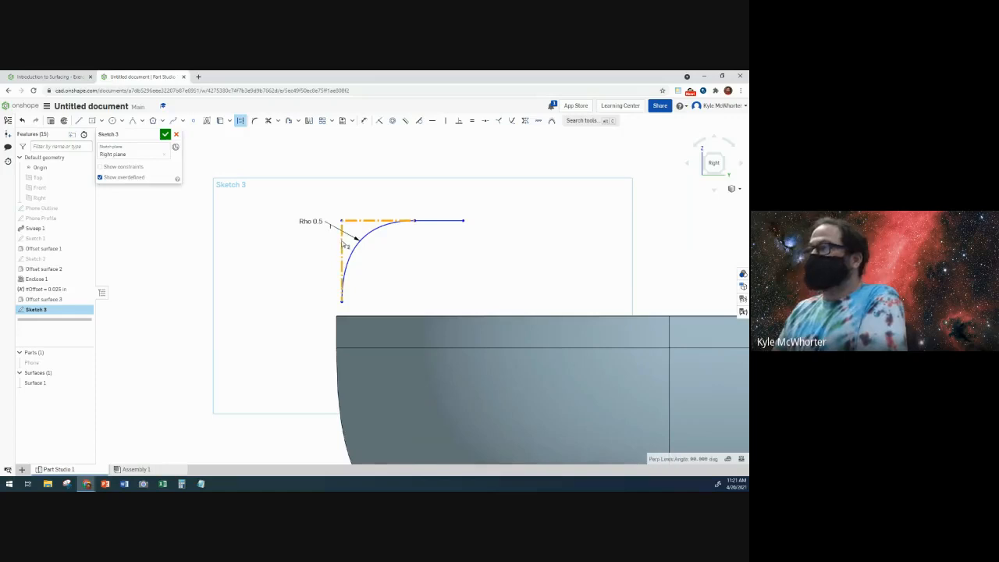
{"action": "left_click", "coordinate": [473, 121]}
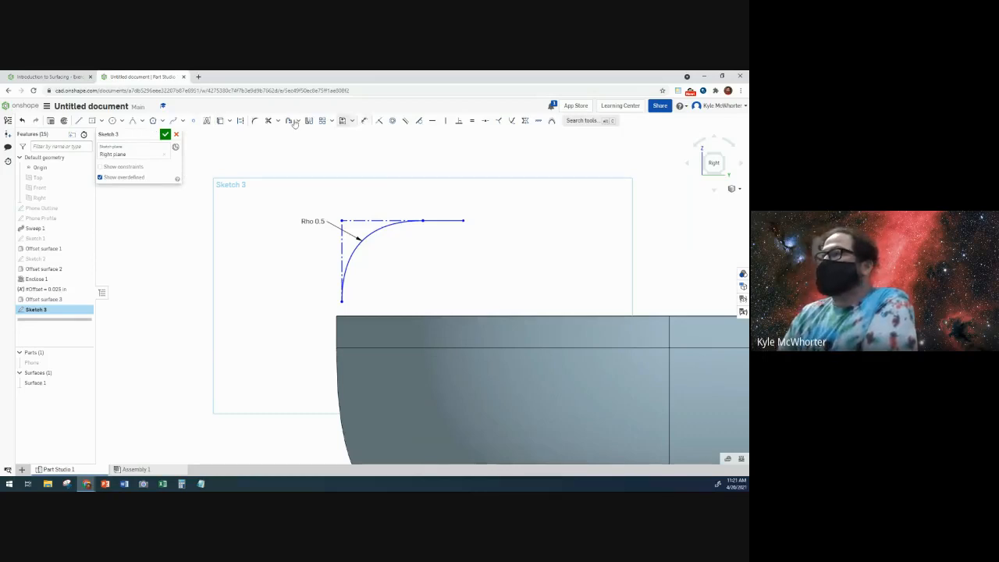
Dimension the upper horizontal construction line of the conic profile to 0.1 in.
{"action": "left_click", "coordinate": [364, 122]}
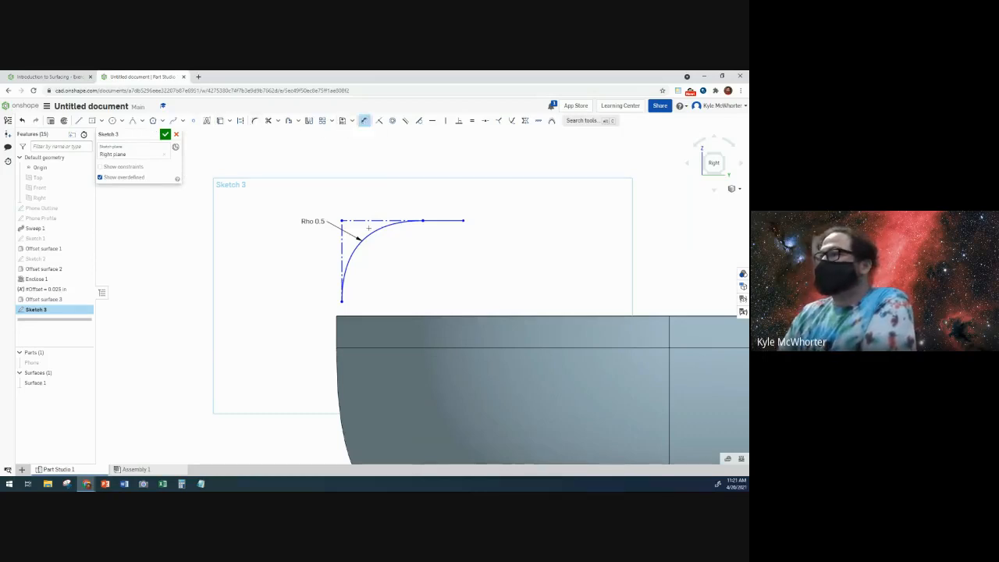
{"action": "left_click", "coordinate": [373, 221]}
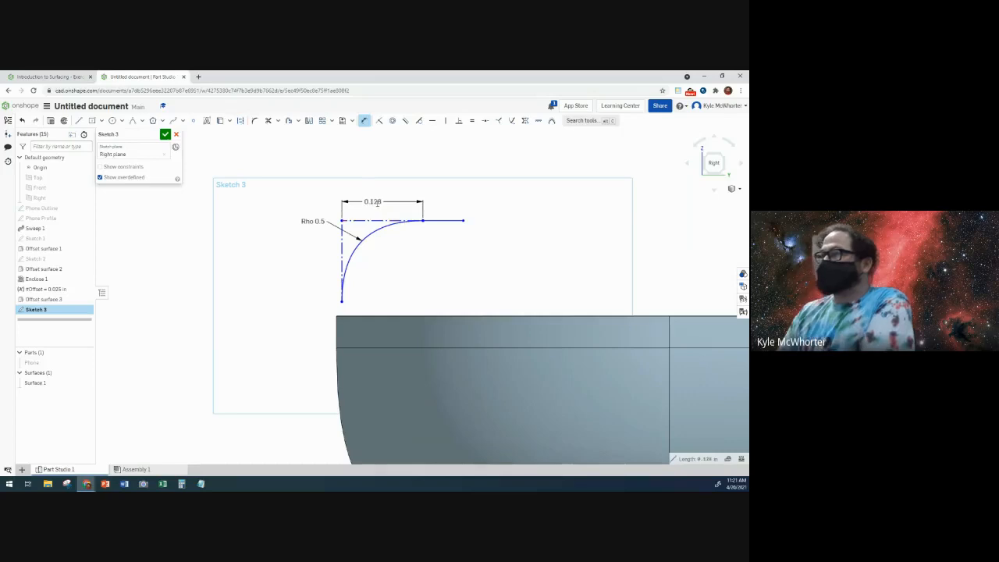
{"action": "left_click", "coordinate": [373, 202]}
{"action": "type", "text": "0.1"}
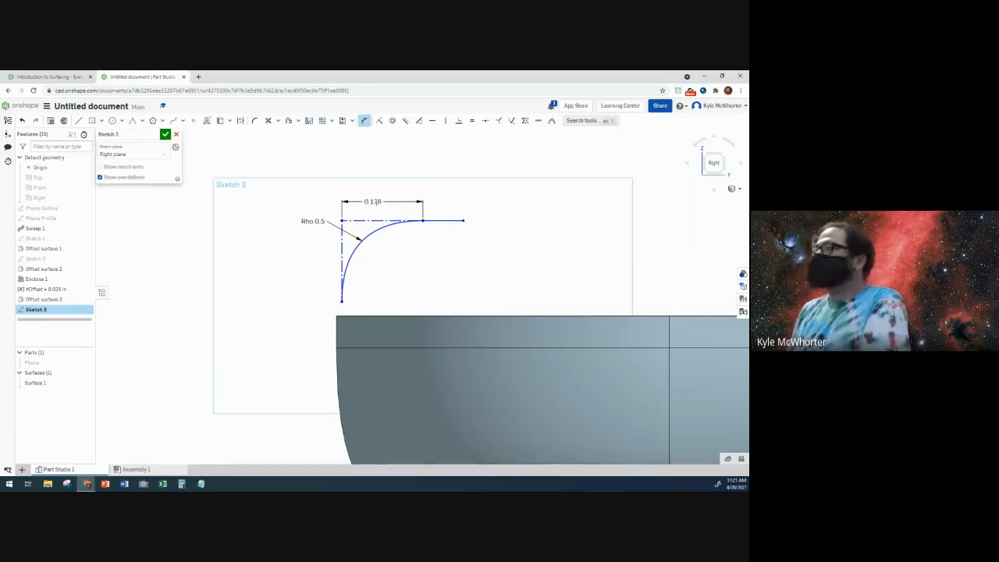
{"action": "key", "text": "Return"}
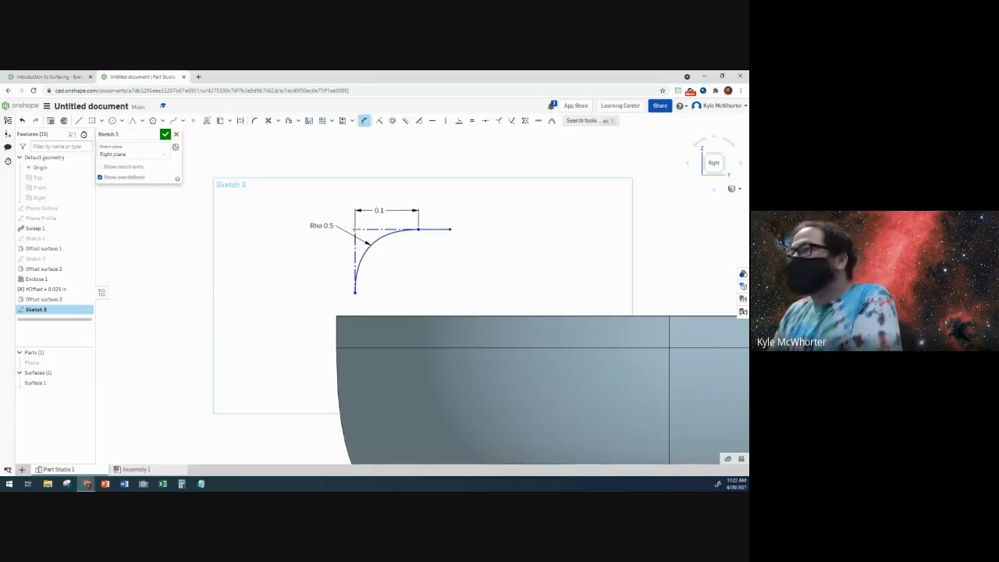
Dimension the overall horizontal distance from the virtual sharp to the free end of the tangent line as 0.15 in.
{"action": "left_click", "coordinate": [451, 230]}
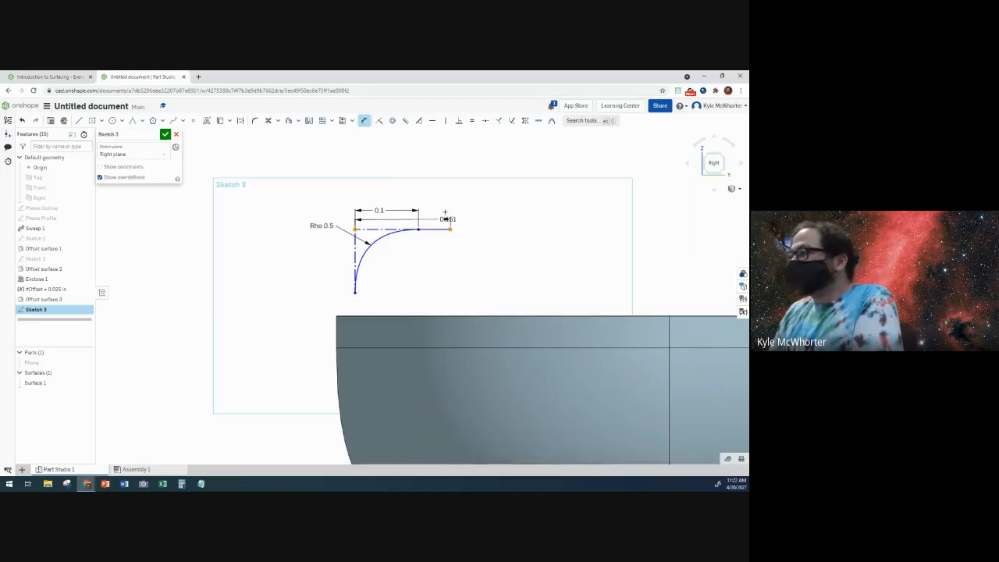
{"action": "left_click", "coordinate": [410, 195]}
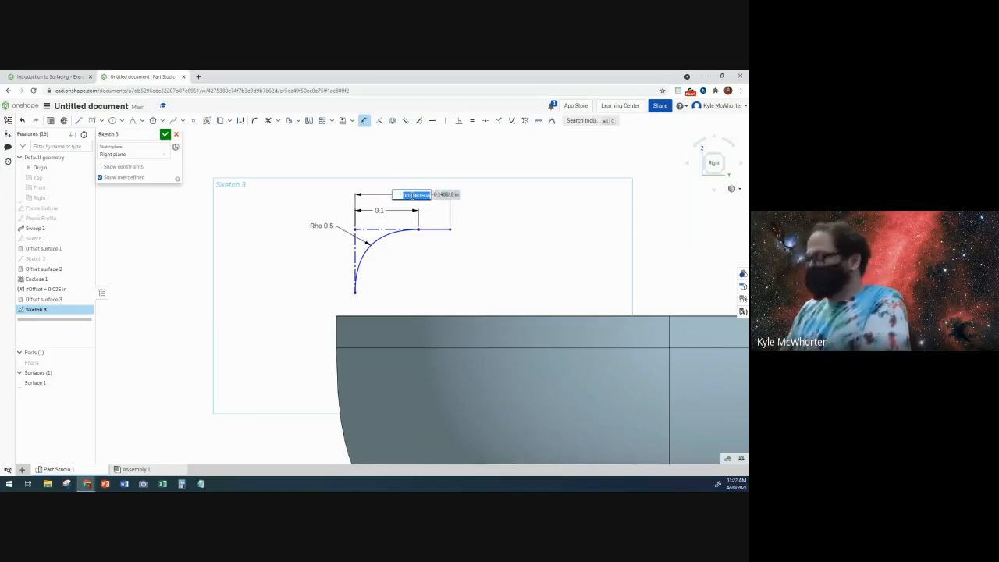
{"action": "key", "text": "BackSpace"}
{"action": "type", "text": "0.15"}
{"action": "key", "text": "Return"}
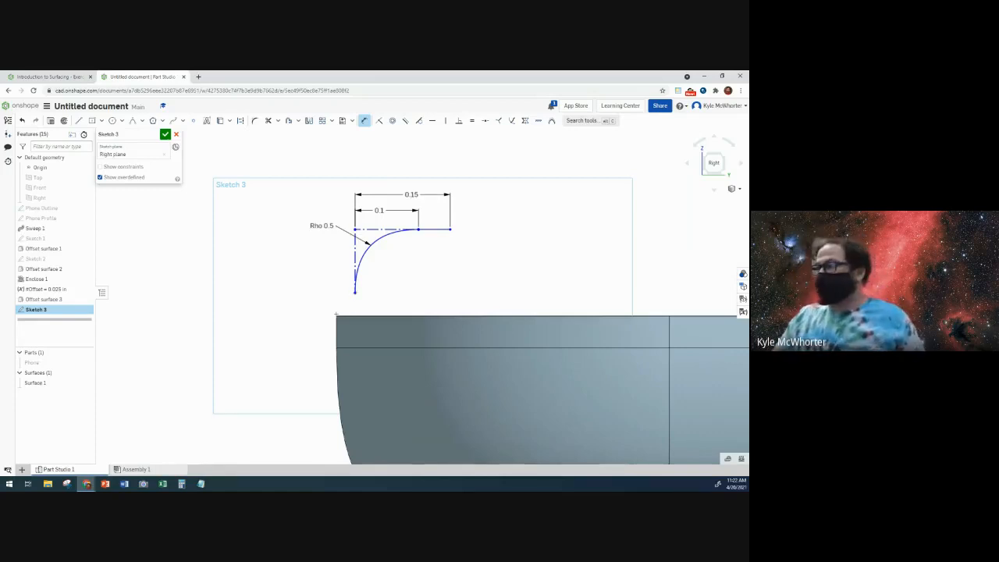
Pierce the conic's lower endpoint onto the offset surface's upper end edge and accept the sketch.
{"action": "right_click_drag", "start_coordinate": [291, 306], "coordinate": [296, 309]}
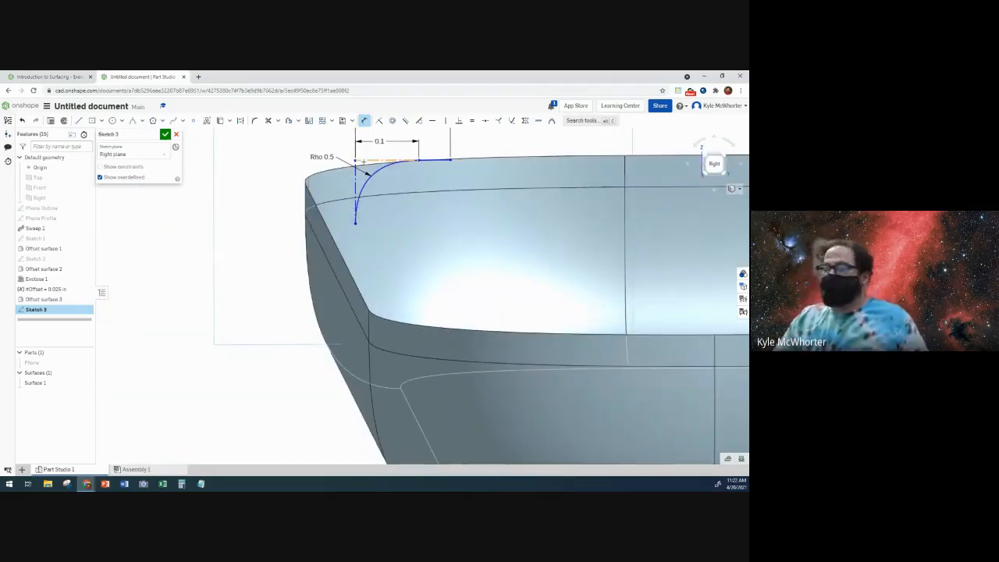
{"action": "key", "text": "Escape"}
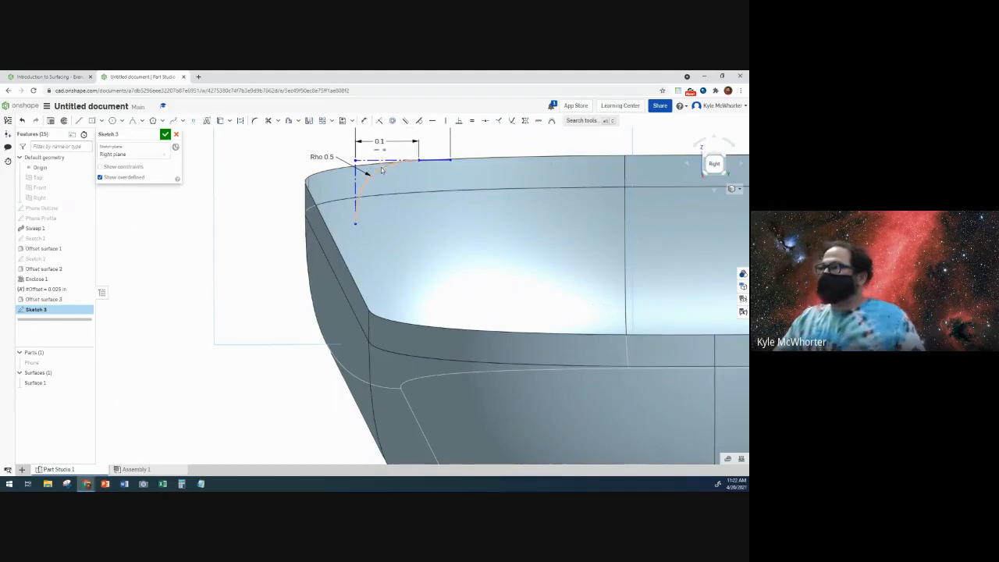
{"action": "mouse_move", "coordinate": [381, 167]}
{"action": "left_mouse_down"}
{"action": "mouse_move", "coordinate": [365, 212]}
{"action": "mouse_move", "coordinate": [421, 190]}
{"action": "mouse_move", "coordinate": [384, 169]}
{"action": "mouse_move", "coordinate": [356, 192]}
{"action": "mouse_move", "coordinate": [361, 180]}
{"action": "mouse_move", "coordinate": [378, 183]}
{"action": "left_mouse_up"}
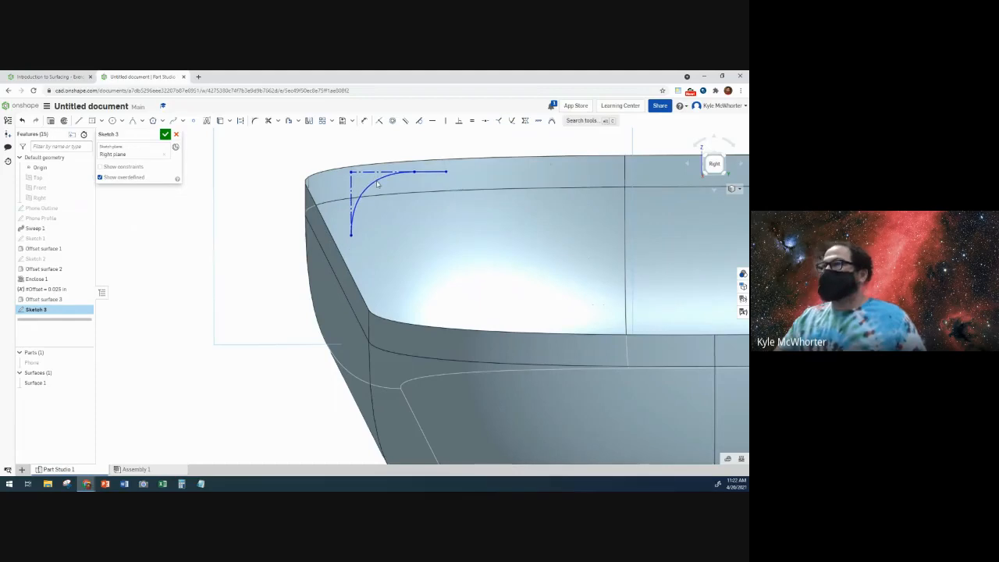
{"action": "left_click", "coordinate": [513, 122]}
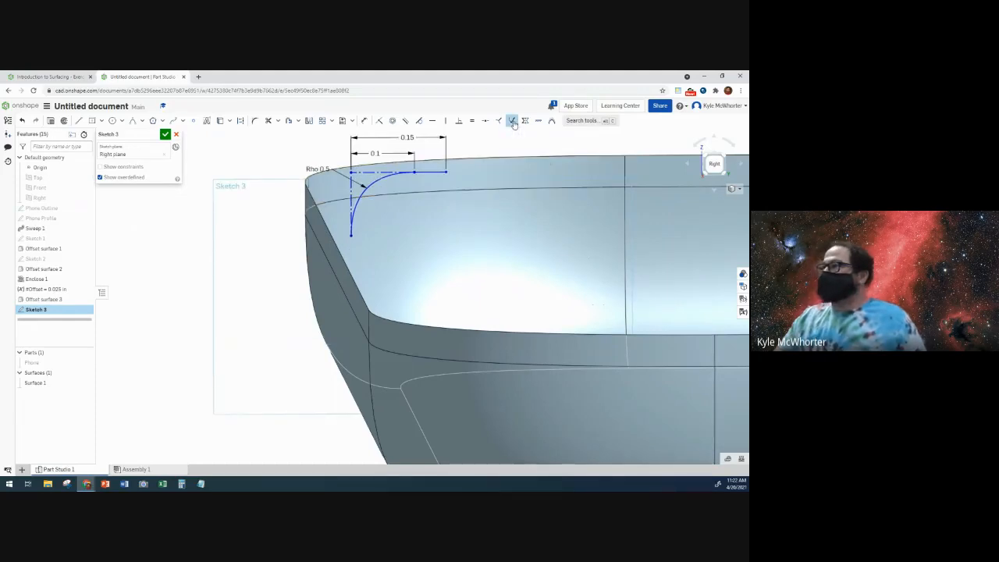
{"action": "left_click", "coordinate": [337, 249]}
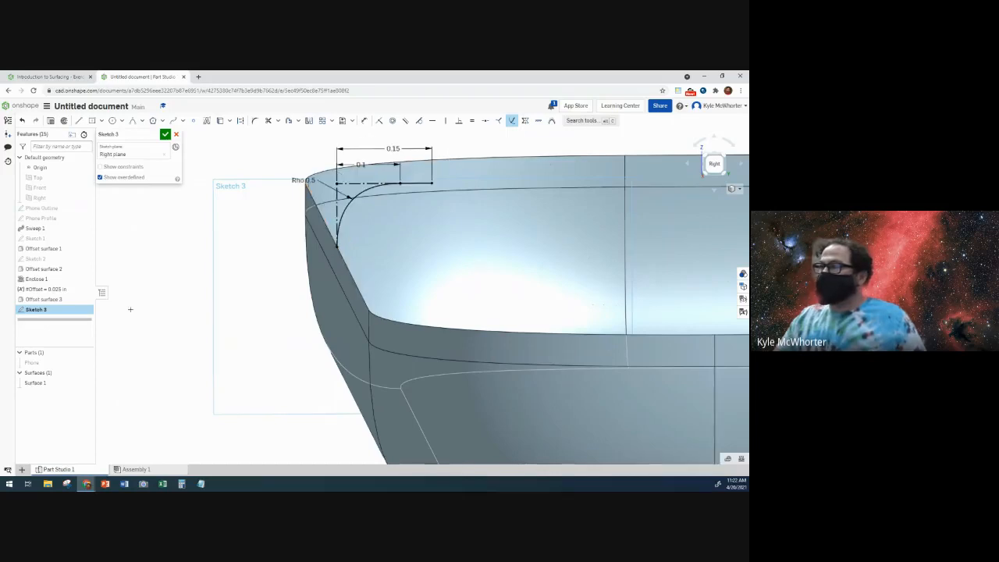
{"action": "left_click", "coordinate": [512, 121]}
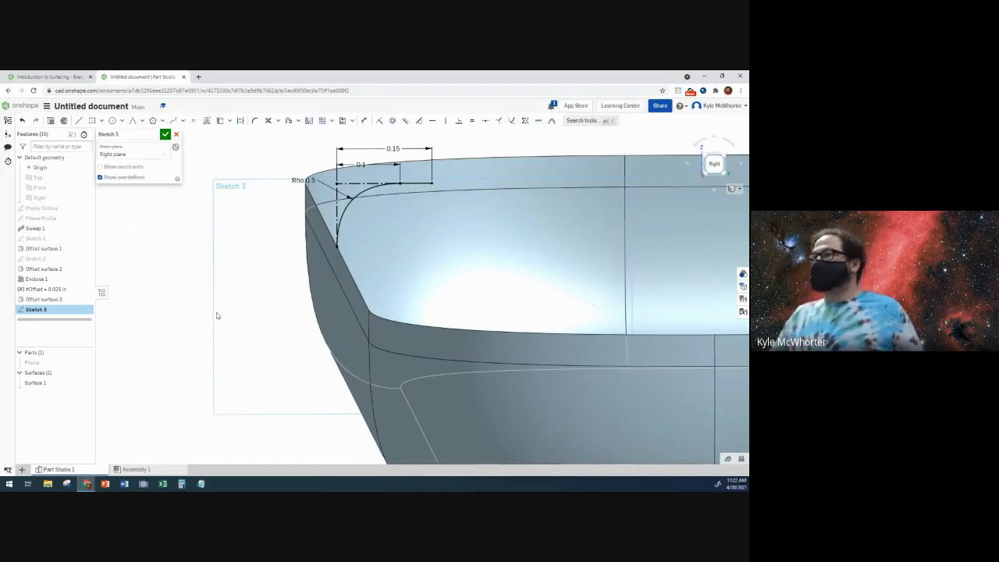
{"action": "right_click_drag", "start_coordinate": [217, 314], "coordinate": [214, 312]}
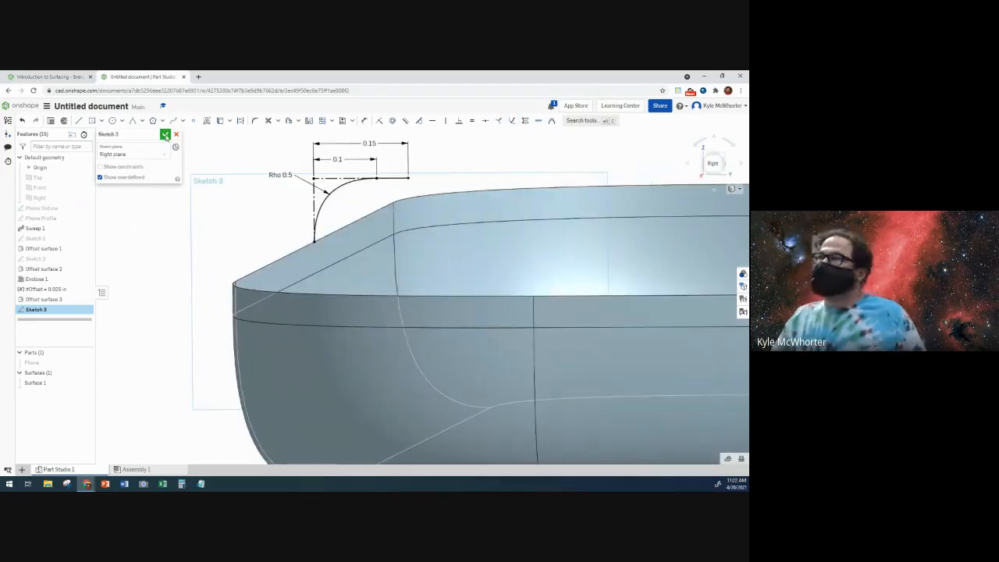
{"action": "left_click", "coordinate": [166, 135]}
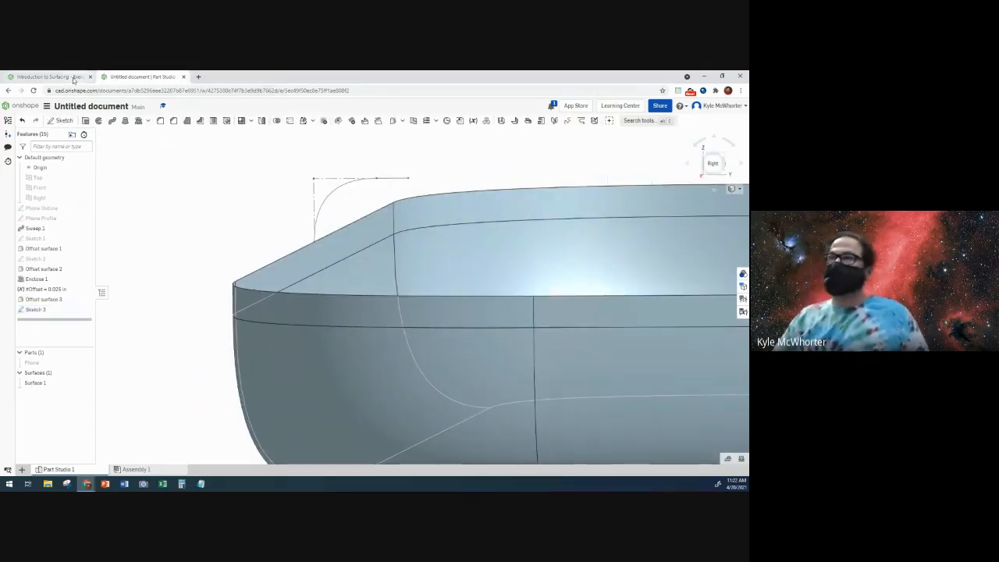
Read the Step 15 course slide, and start a surface Sweep with the Add option using Sketch 3 as the profile.
{"action": "left_click", "coordinate": [46, 77]}
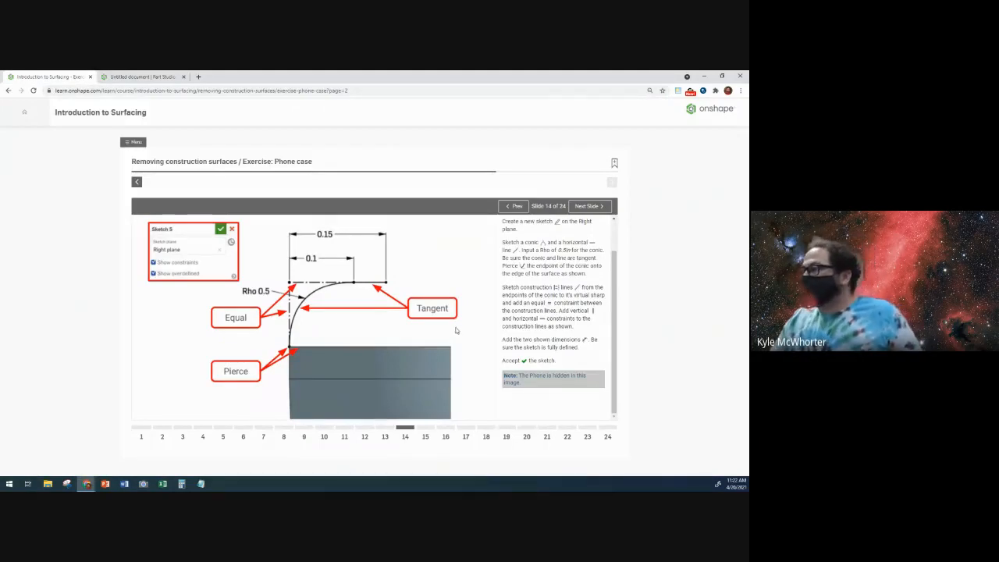
{"action": "left_click", "coordinate": [593, 207]}
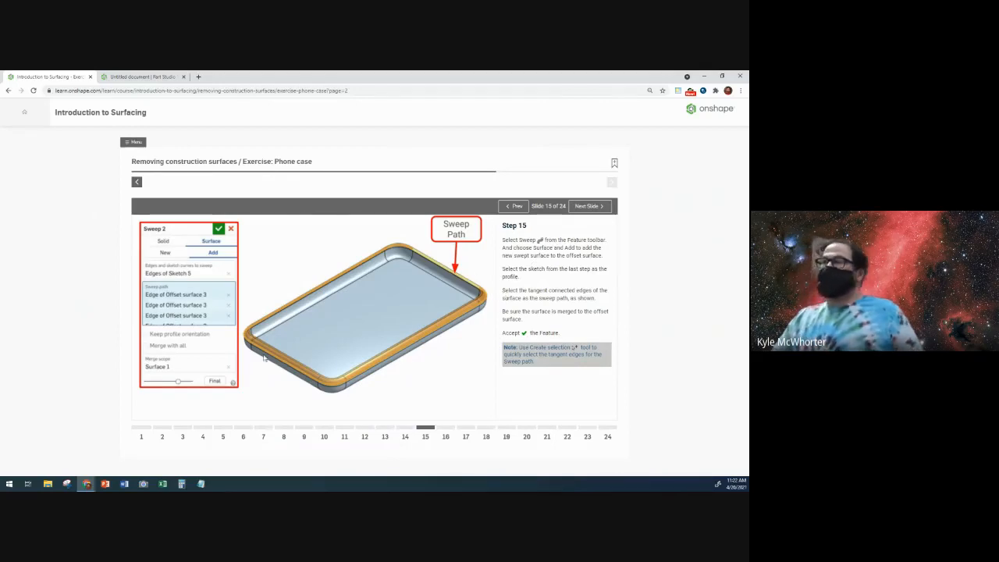
{"action": "left_click", "coordinate": [144, 77]}
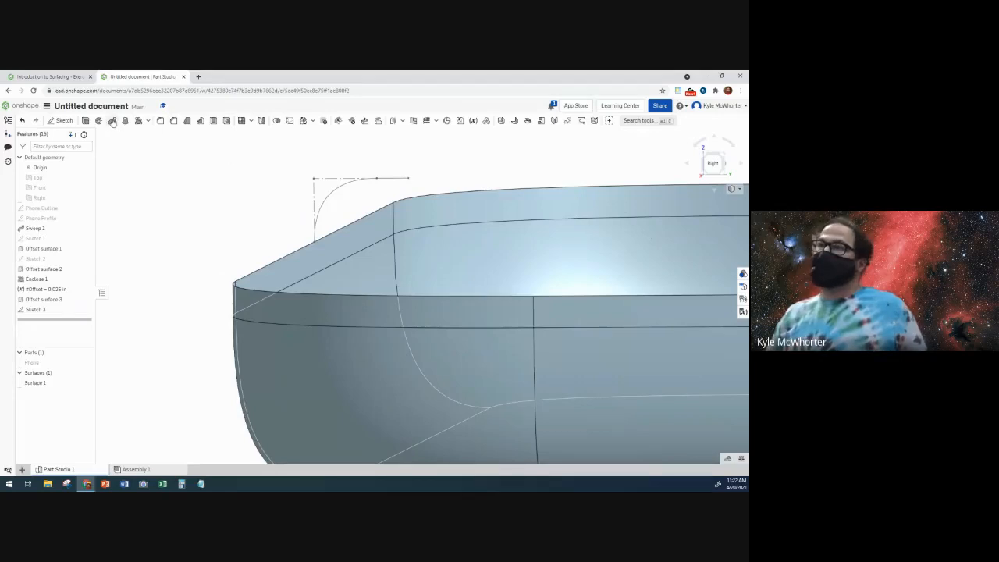
{"action": "left_click", "coordinate": [112, 121]}
{"action": "left_click", "coordinate": [159, 145]}
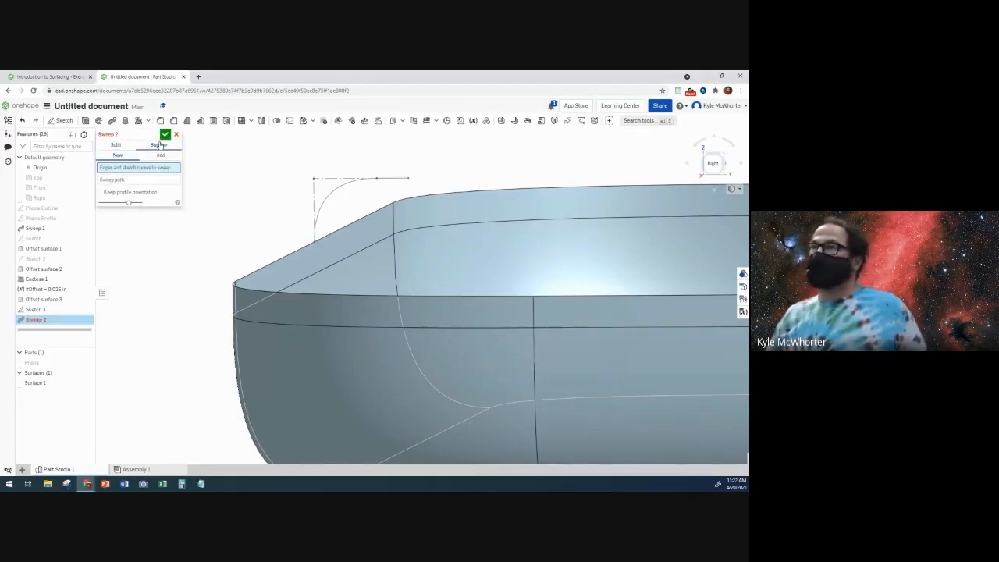
{"action": "left_click", "coordinate": [162, 155]}
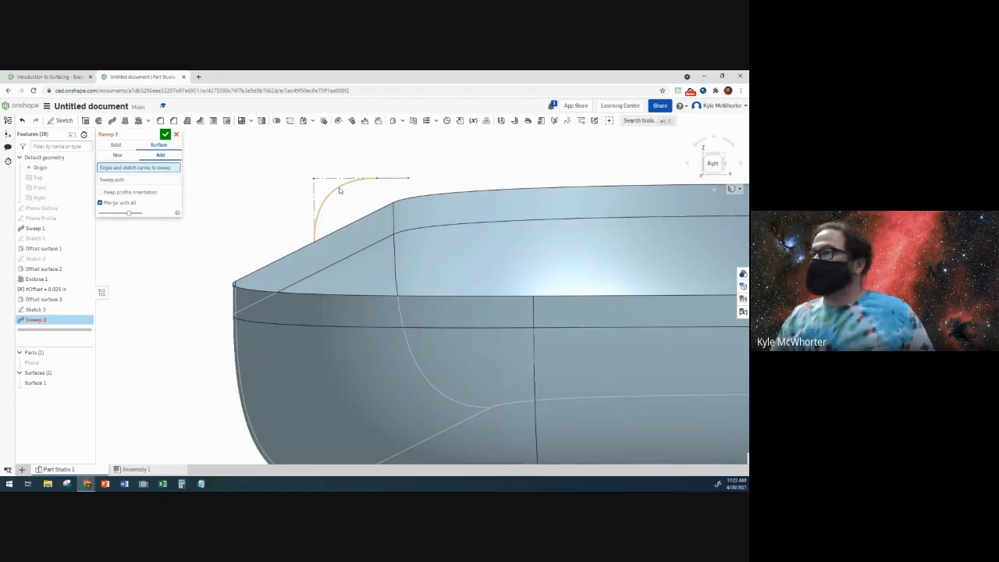
{"action": "left_click", "coordinate": [43, 310]}
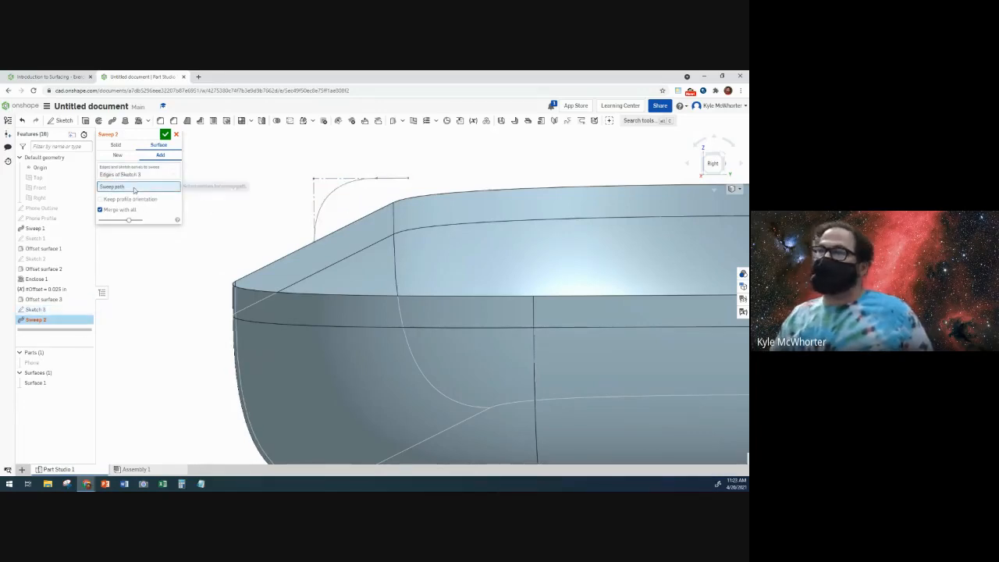
Select the offset surface's upper end edge, adjoining corner edge and far long side edge as the sweep path.
{"action": "left_click", "coordinate": [360, 220]}
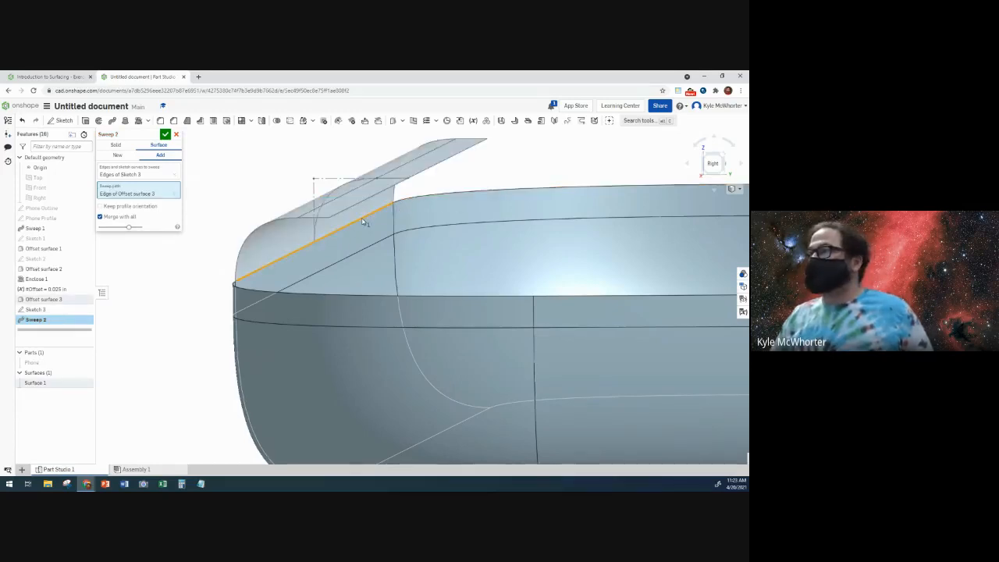
{"action": "left_click", "coordinate": [413, 200]}
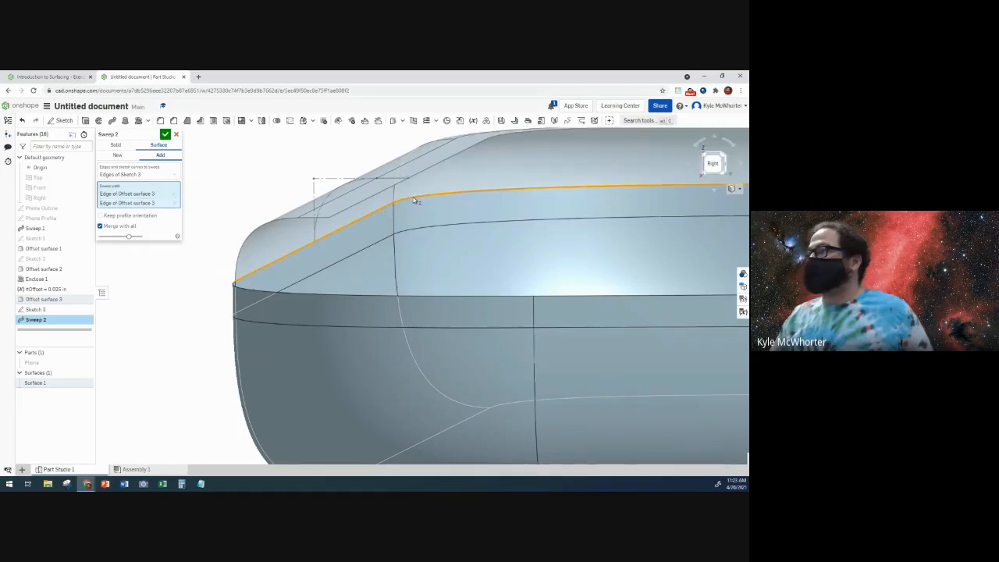
{"action": "scroll", "coordinate": [546, 227], "scroll_direction": "down", "scroll_amount": 3}
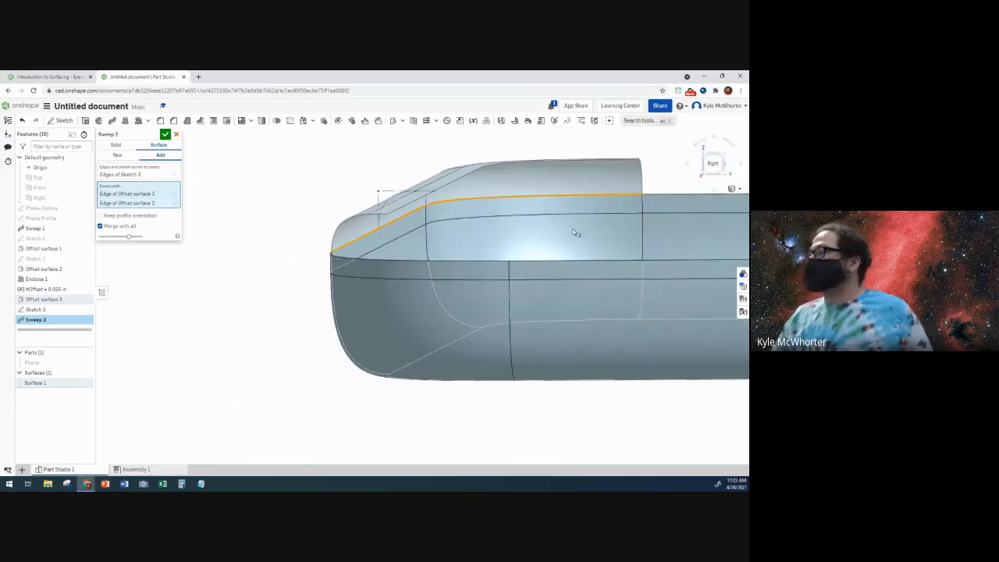
{"action": "left_click", "coordinate": [679, 194]}
{"action": "scroll", "coordinate": [681, 195], "scroll_direction": "down", "scroll_amount": 3}
{"action": "middle_click_drag", "start_coordinate": [668, 297], "coordinate": [380, 339]}
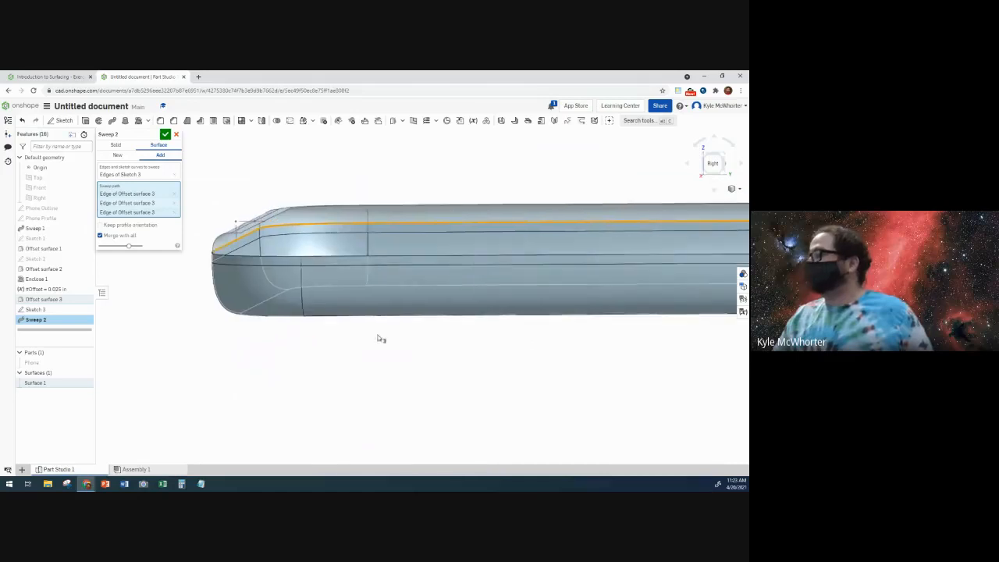
Extend the sweep path around the opposite end's rim edges and corners and along the near long side edge.
{"action": "scroll", "coordinate": [615, 328], "scroll_direction": "down", "scroll_amount": 3}
{"action": "middle_click_drag", "start_coordinate": [702, 334], "coordinate": [397, 339]}
{"action": "scroll", "coordinate": [426, 331], "scroll_direction": "down", "scroll_amount": 2}
{"action": "right_click_drag", "start_coordinate": [424, 330], "coordinate": [495, 273]}
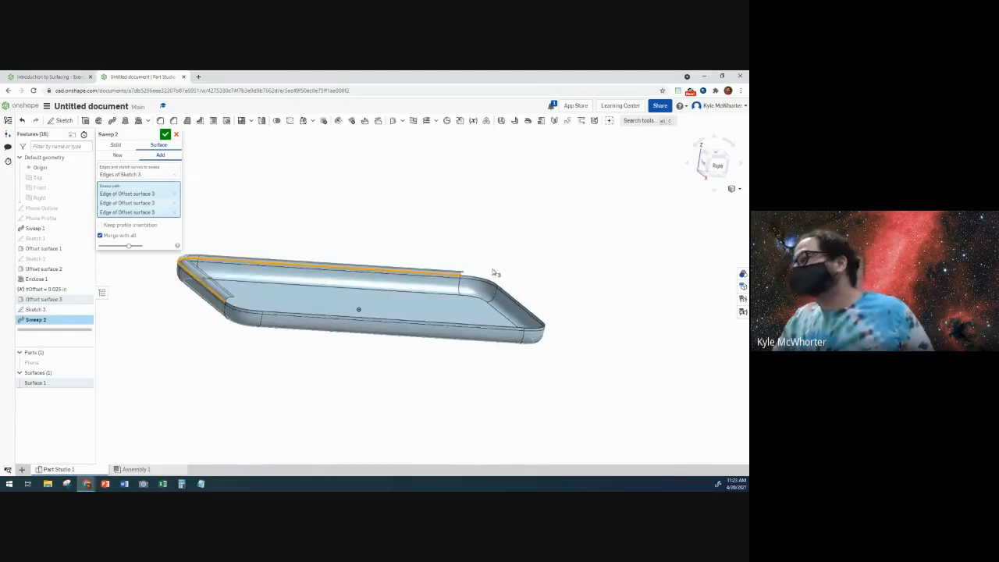
{"action": "scroll", "coordinate": [477, 279], "scroll_direction": "up", "scroll_amount": 3}
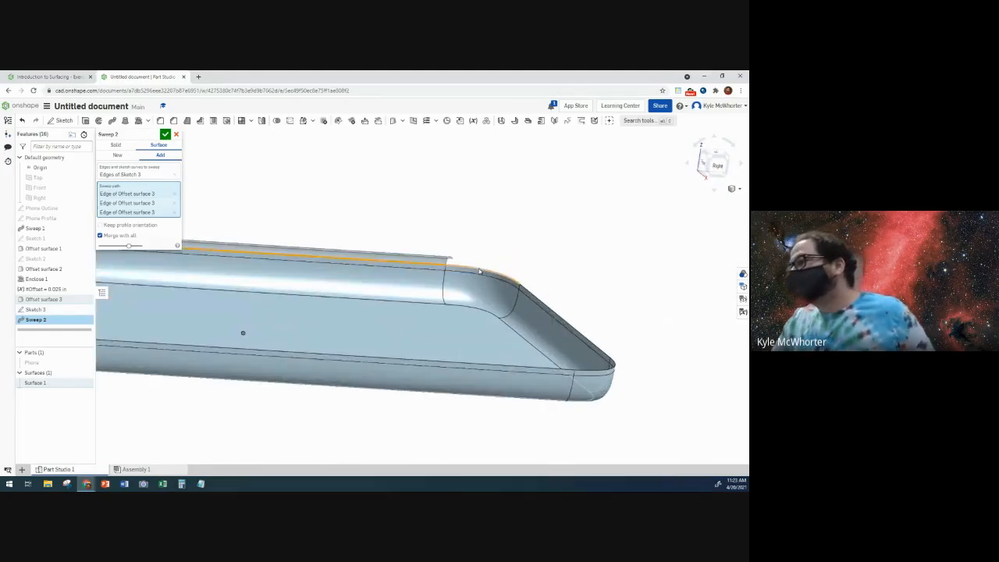
{"action": "left_click", "coordinate": [482, 271]}
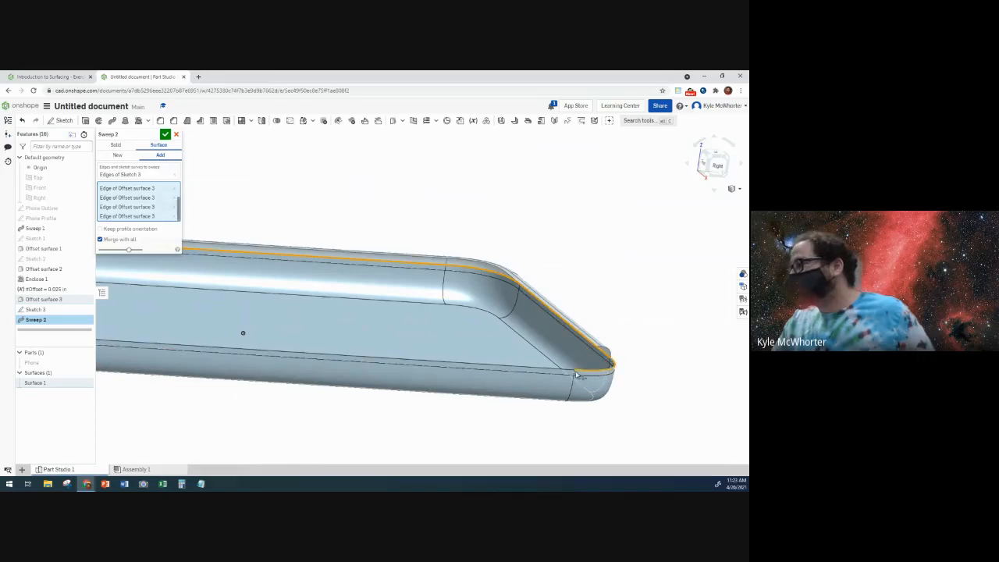
{"action": "left_click", "coordinate": [585, 373]}
{"action": "left_click", "coordinate": [552, 372]}
{"action": "left_click", "coordinate": [553, 371]}
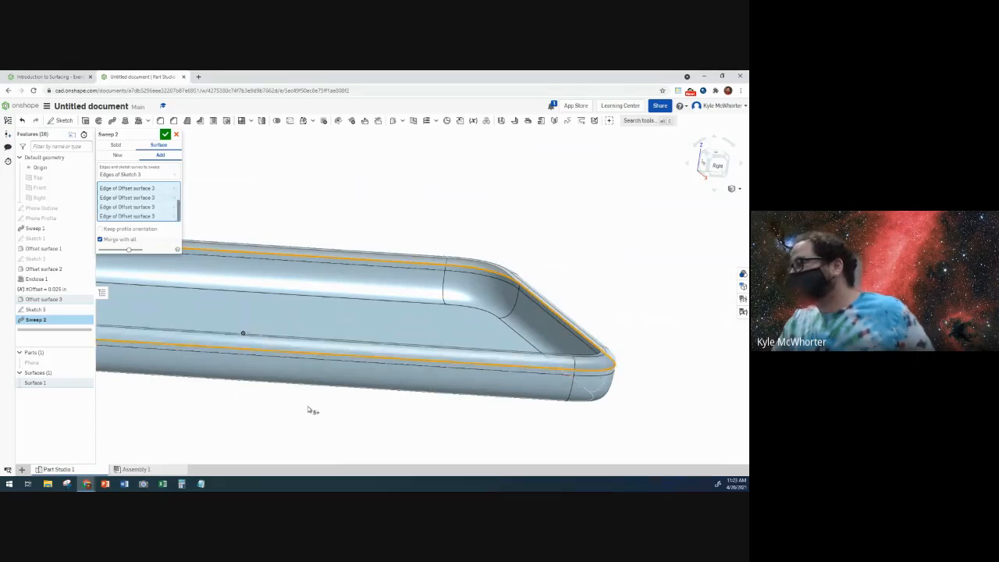
Complete the closed sweep path around the remaining rim corner and accept the surface sweep.
{"action": "scroll", "coordinate": [312, 410], "scroll_direction": "down", "scroll_amount": 4}
{"action": "middle_click_drag", "start_coordinate": [212, 440], "coordinate": [228, 439]}
{"action": "scroll", "coordinate": [189, 407], "scroll_direction": "up", "scroll_amount": 5}
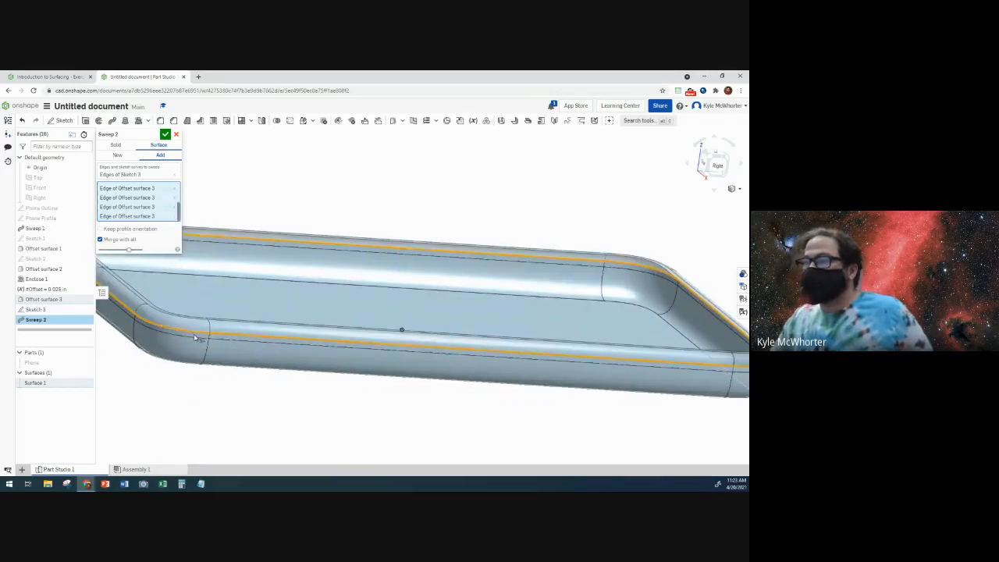
{"action": "scroll", "coordinate": [206, 430], "scroll_direction": "down", "scroll_amount": 3}
{"action": "right_click_drag", "start_coordinate": [206, 429], "coordinate": [184, 432]}
{"action": "middle_click_drag", "start_coordinate": [202, 396], "coordinate": [283, 382]}
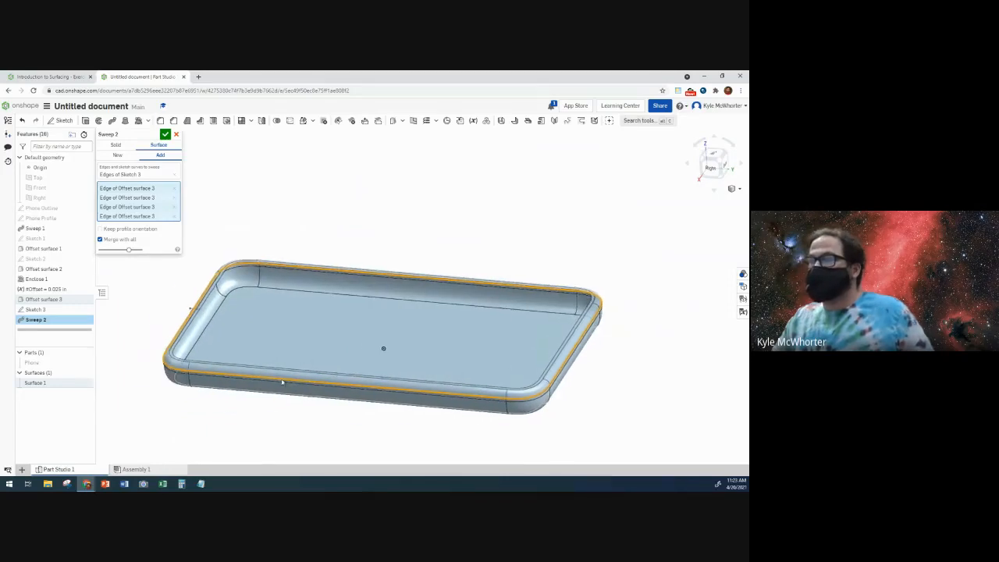
{"action": "left_click", "coordinate": [165, 134]}
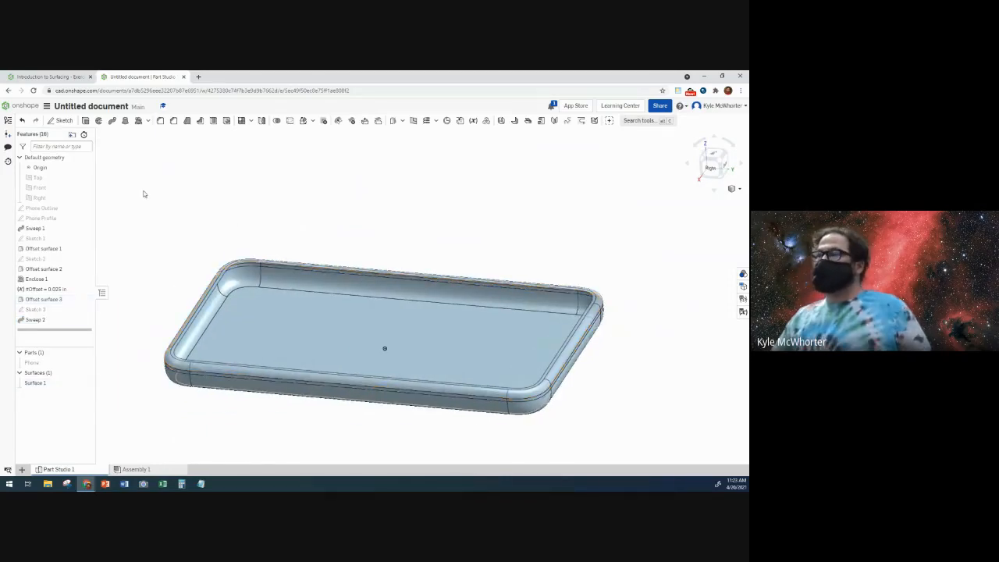
Read the Step 16 course slide on thickening the surface into the case, and return to the Part Studio.
{"action": "right_click_drag", "start_coordinate": [143, 192], "coordinate": [176, 238]}
{"action": "left_click", "coordinate": [49, 76]}
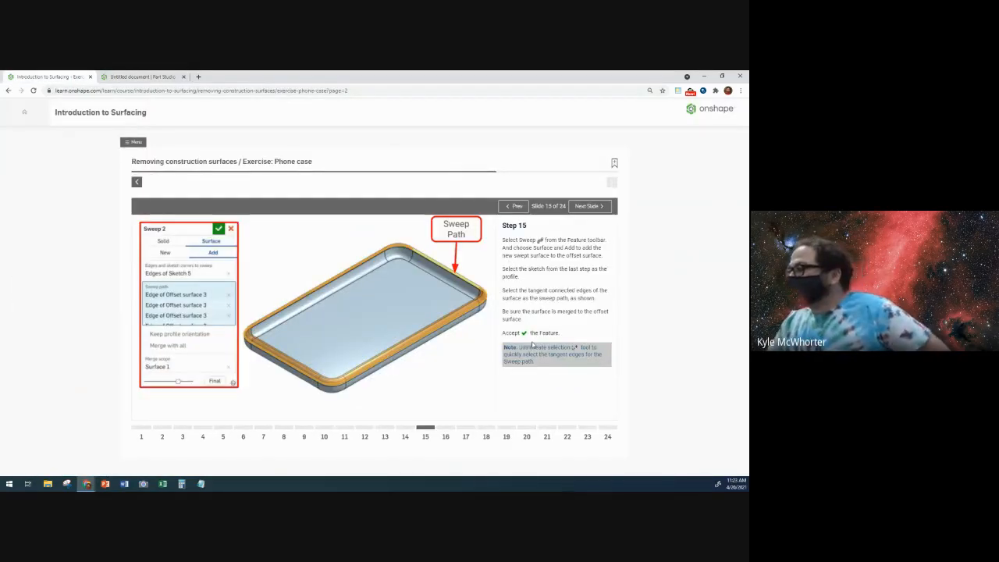
{"action": "left_click", "coordinate": [593, 209]}
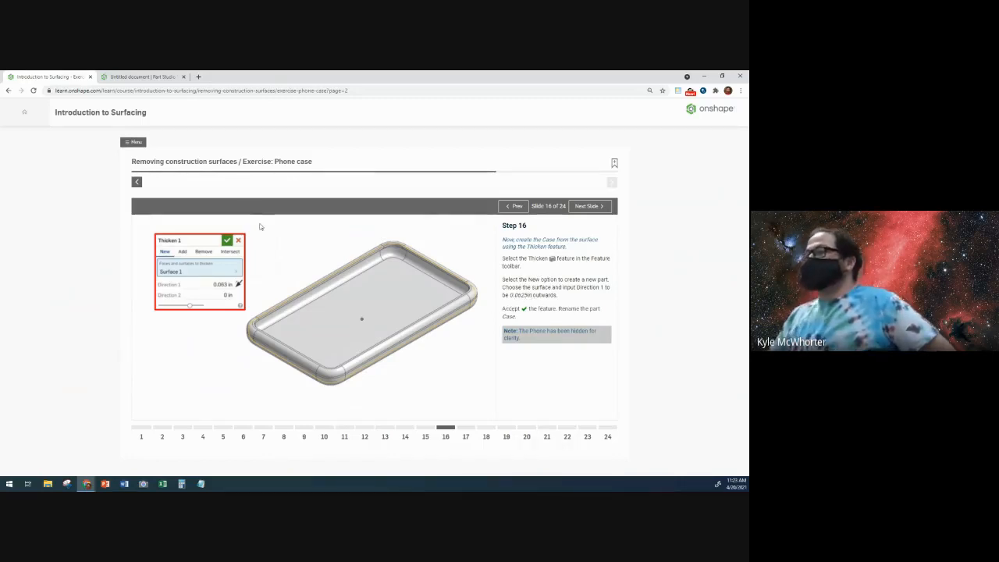
{"action": "left_click", "coordinate": [141, 76]}
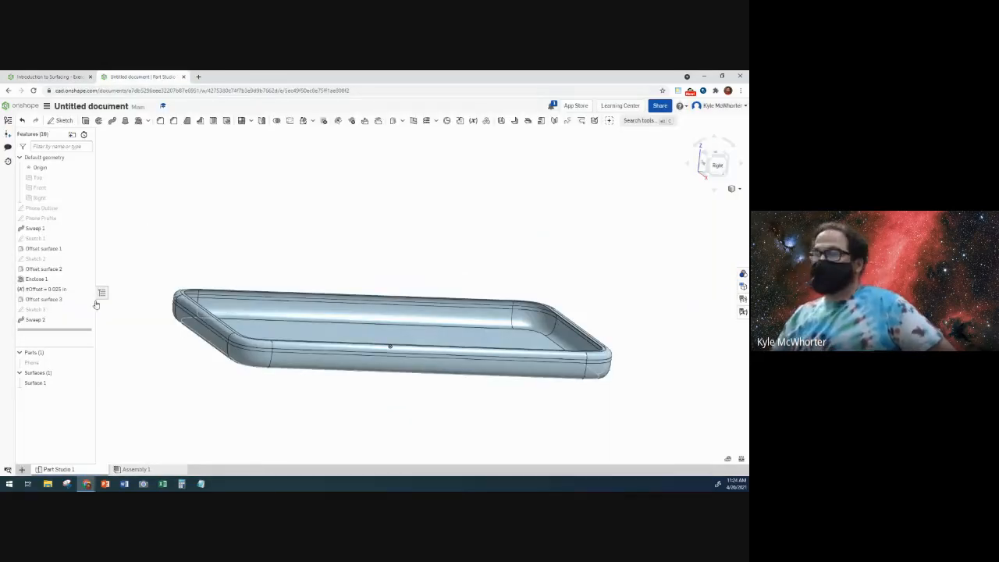
Thicken Surface 1 as a new part with Direction 1 set to 0.0625 in.
{"action": "left_click", "coordinate": [147, 121]}
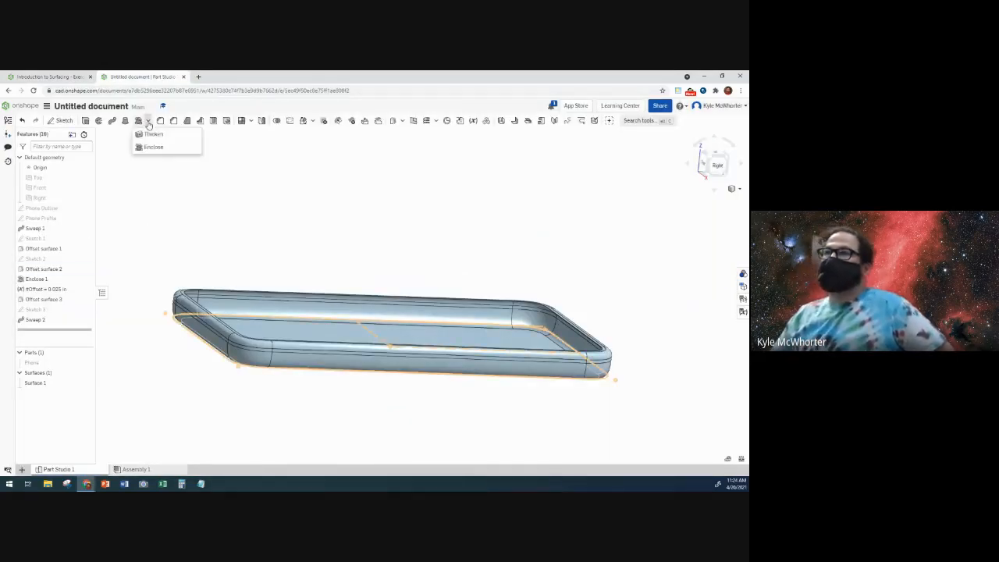
{"action": "left_click", "coordinate": [147, 135]}
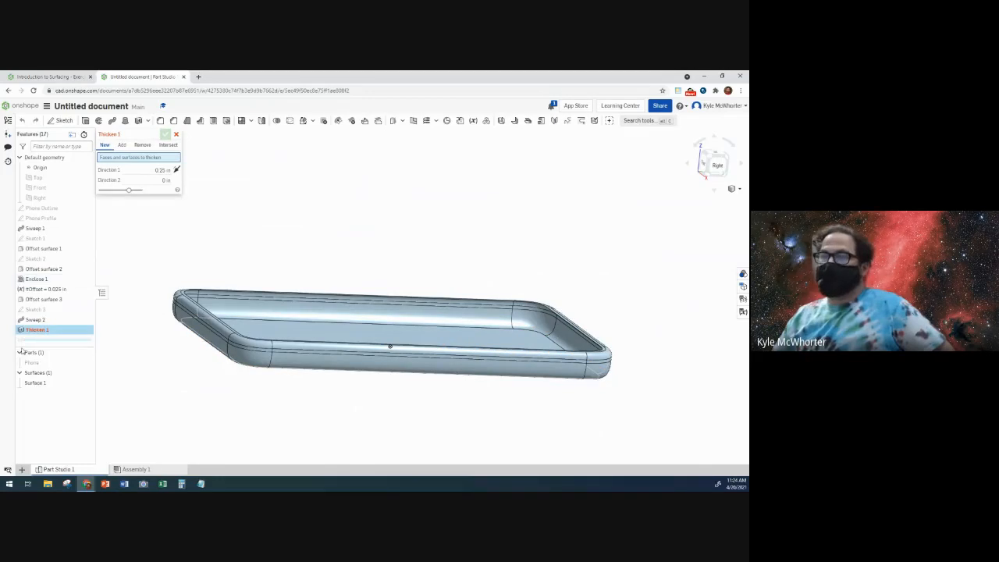
{"action": "left_click", "coordinate": [33, 384]}
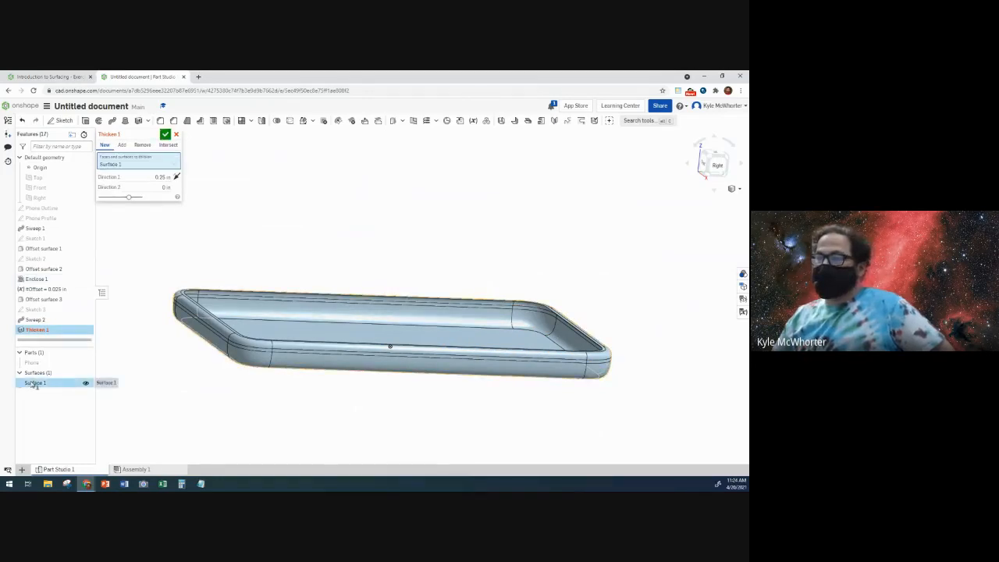
{"action": "left_click", "coordinate": [141, 177]}
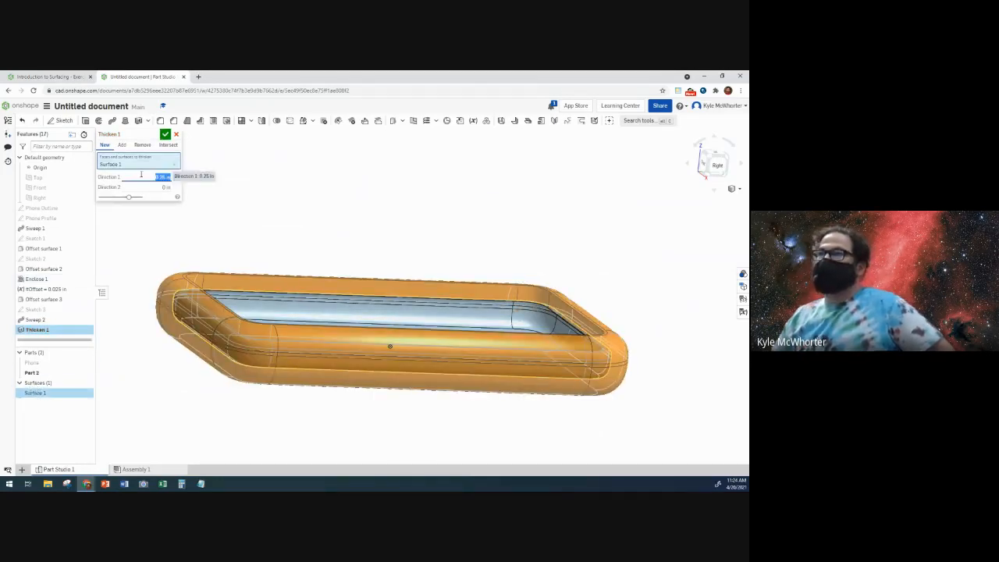
{"action": "type", "text": "0625"}
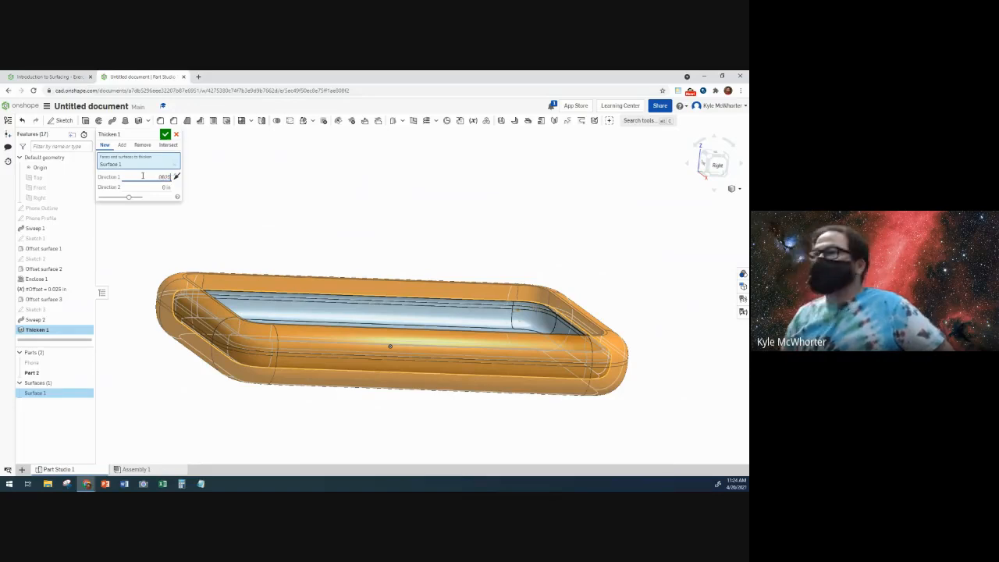
{"action": "key", "text": "Return"}
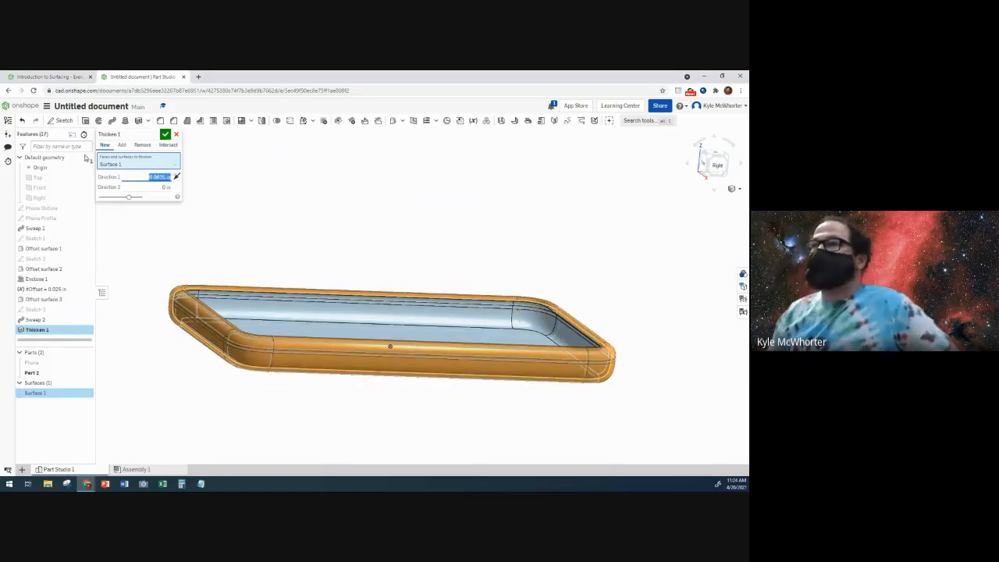
{"action": "left_click", "coordinate": [166, 135]}
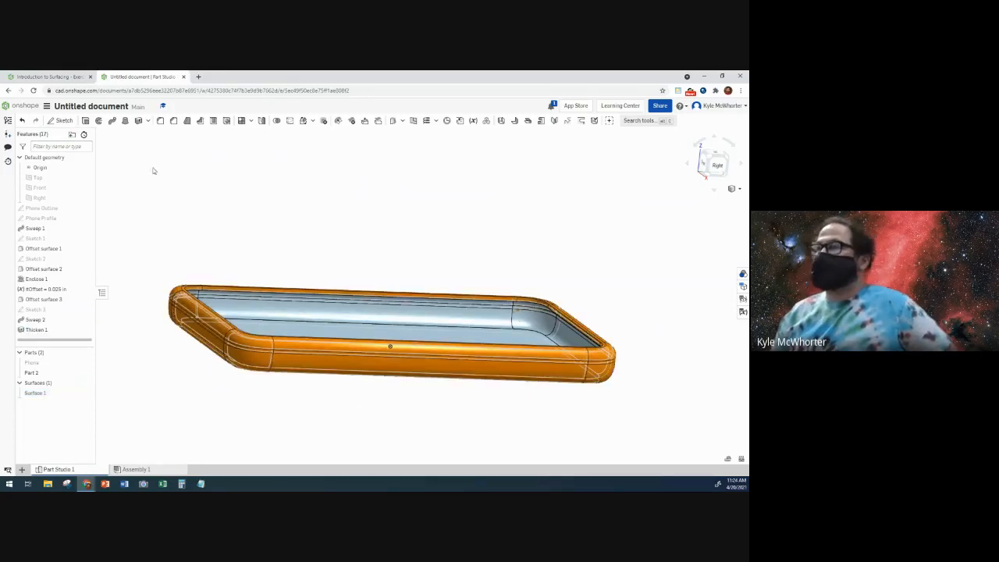
Rename the thickened part as Case.
{"action": "mouse_move", "coordinate": [332, 200]}
{"action": "right_mouse_down"}
{"action": "mouse_move", "coordinate": [350, 214]}
{"action": "mouse_move", "coordinate": [335, 215]}
{"action": "right_mouse_up"}
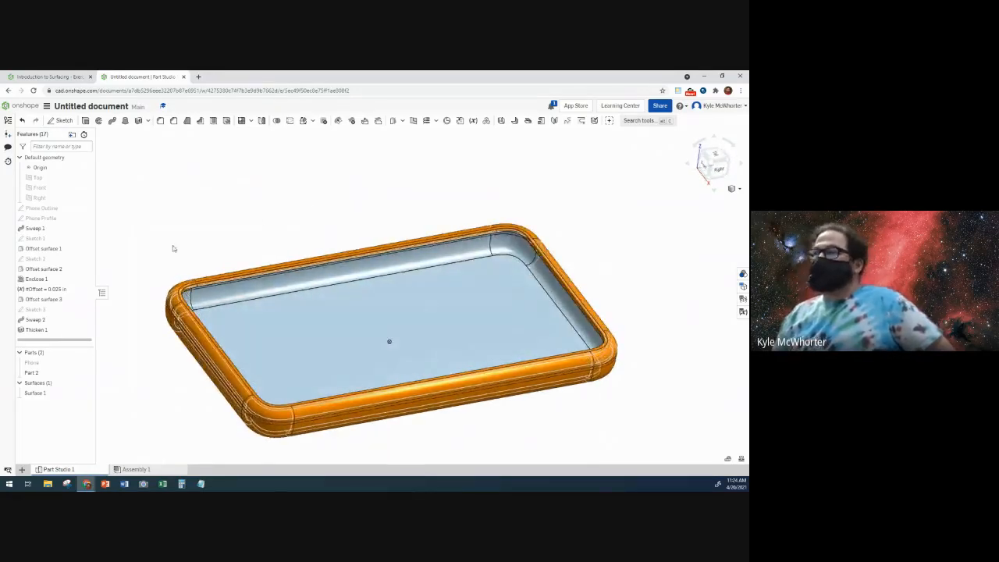
{"action": "right_click", "coordinate": [35, 374]}
{"action": "left_click", "coordinate": [61, 248]}
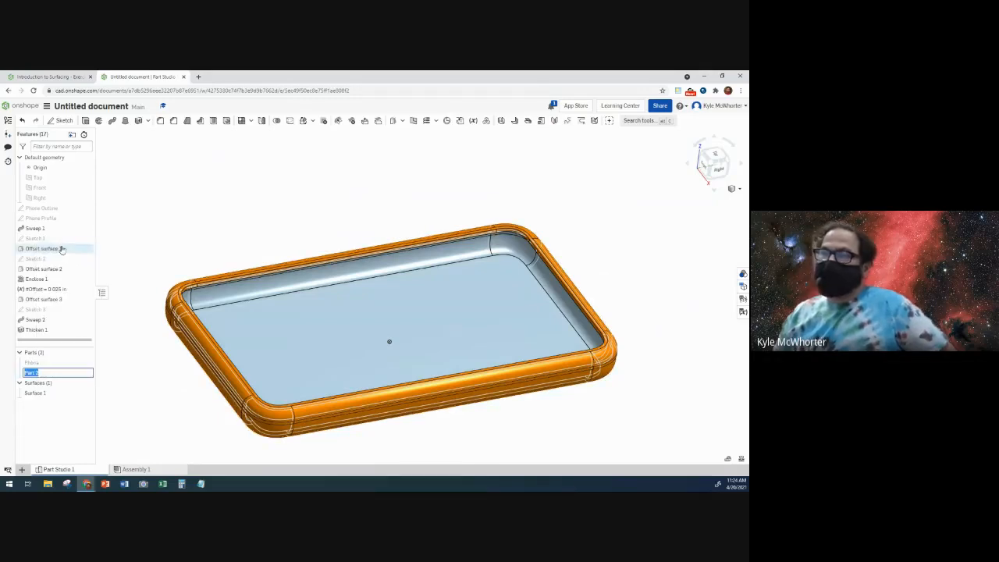
{"action": "type", "text": "Case"}
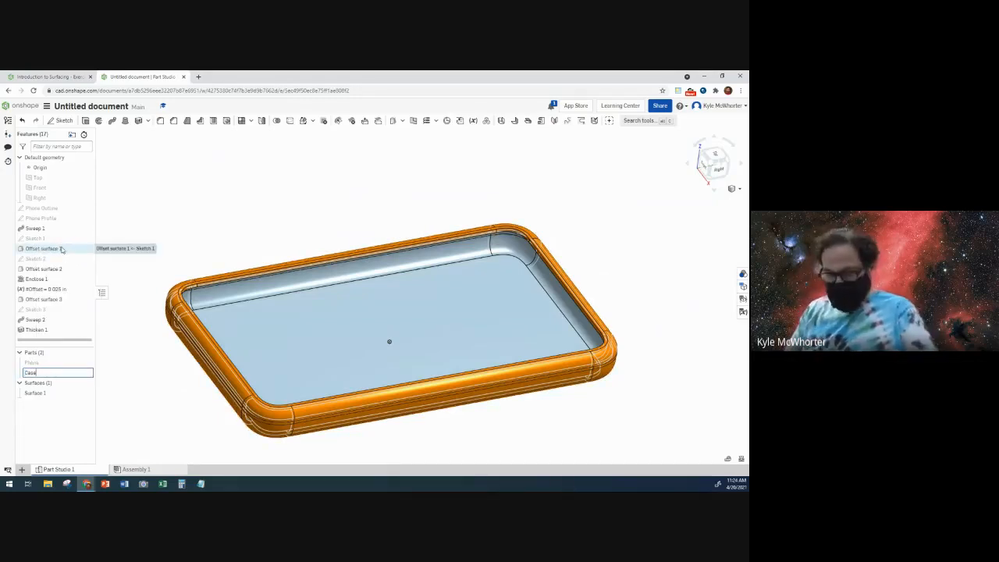
{"action": "key", "text": "Return"}
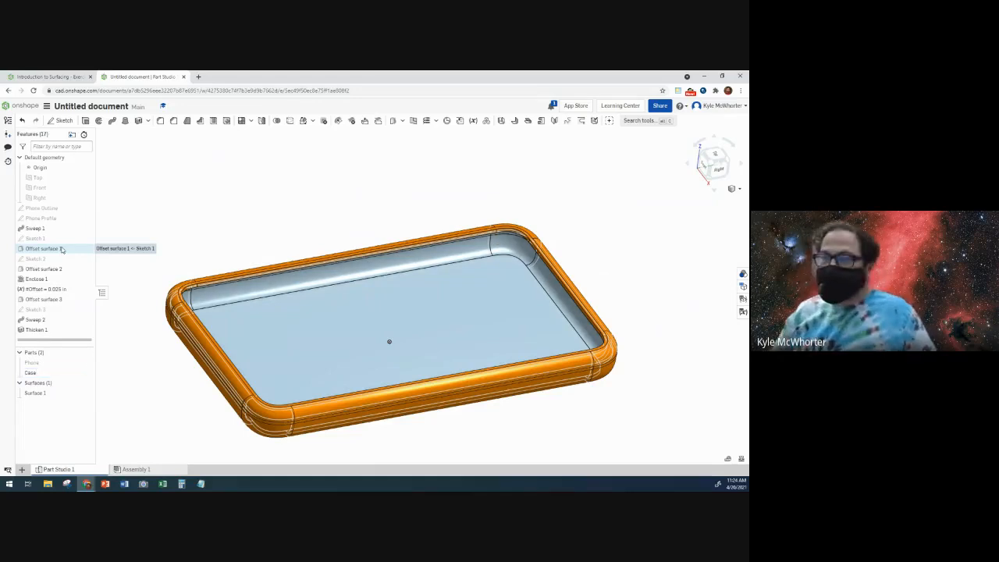
Change the Case part's appearance to the light gray color A5A5A5.
{"action": "right_click", "coordinate": [28, 374]}
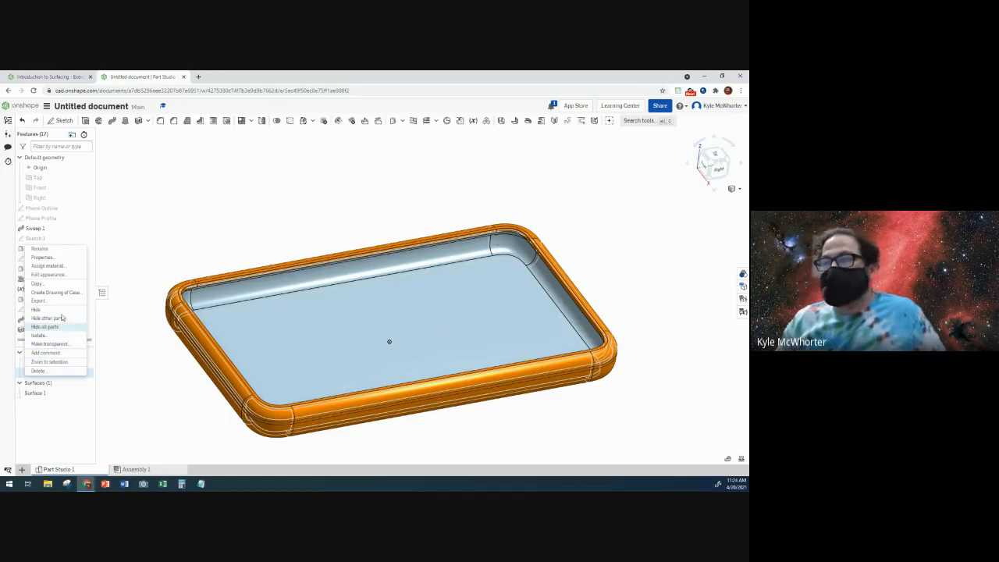
{"action": "left_click", "coordinate": [60, 276]}
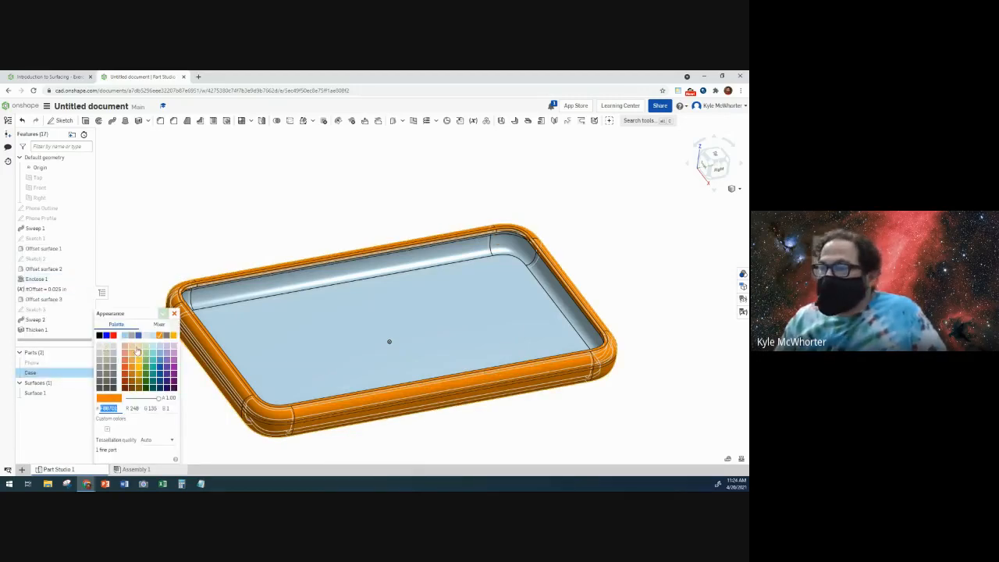
{"action": "left_click", "coordinate": [132, 338]}
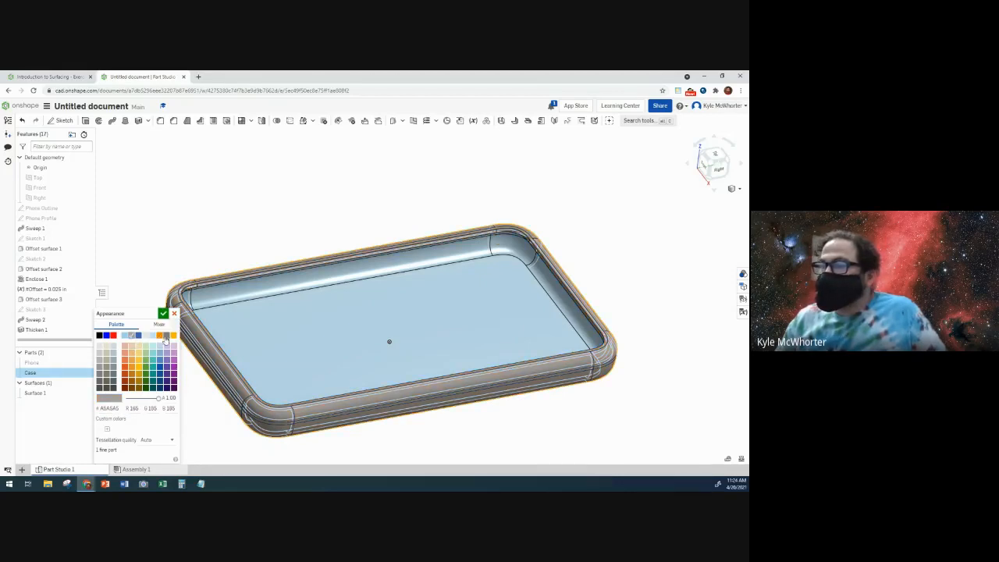
{"action": "left_click", "coordinate": [165, 338]}
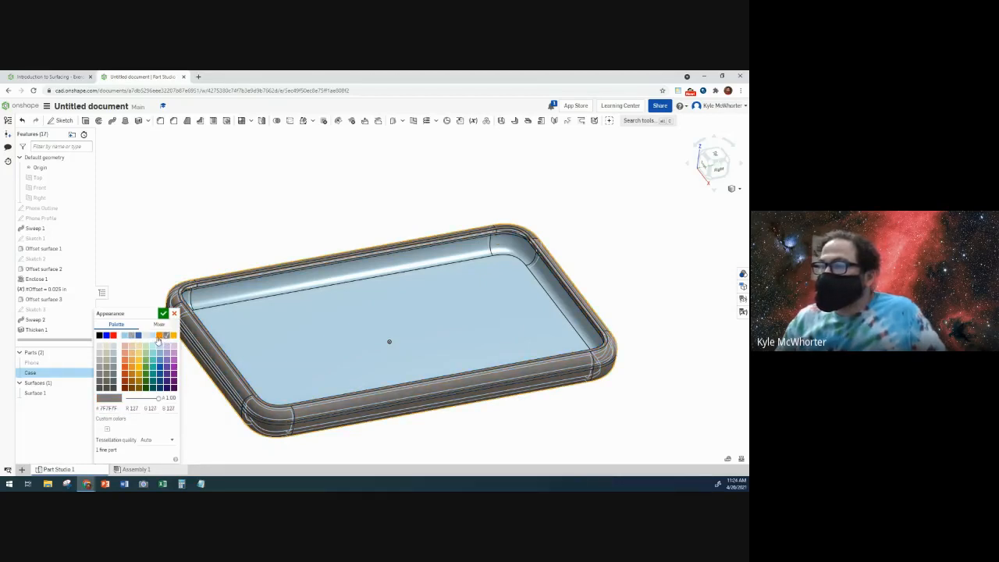
{"action": "left_click", "coordinate": [153, 337]}
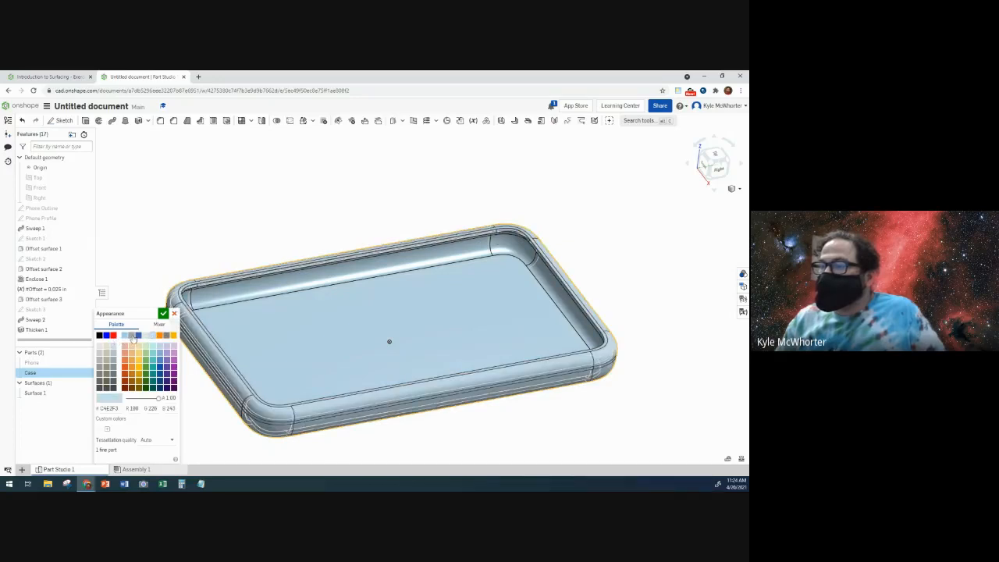
{"action": "left_click", "coordinate": [132, 336]}
{"action": "left_click", "coordinate": [163, 313]}
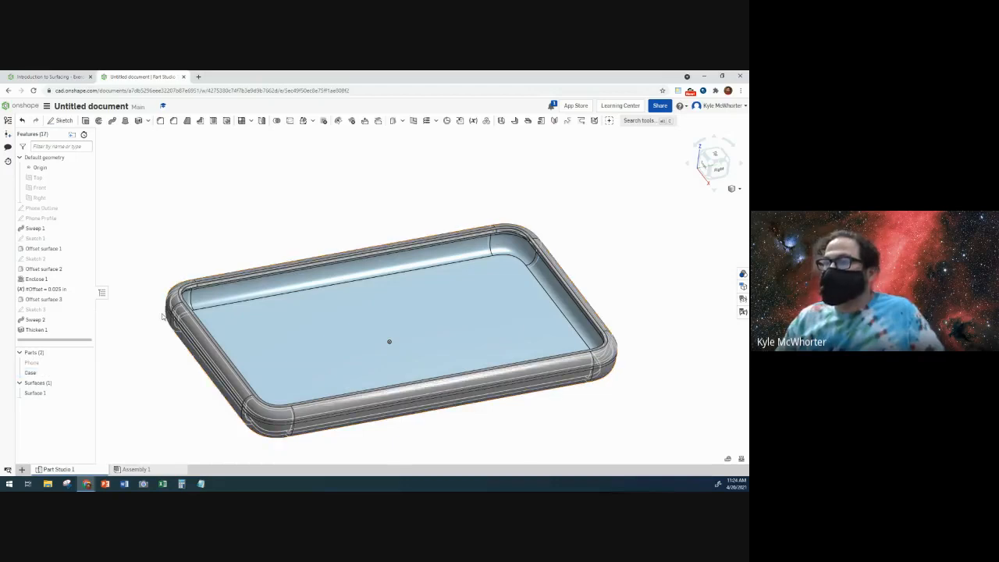
Advance the course exercise to Step 17, read its sketch and Intersect instructions, and return to the Part Studio.
{"action": "right_click_drag", "start_coordinate": [146, 379], "coordinate": [145, 361]}
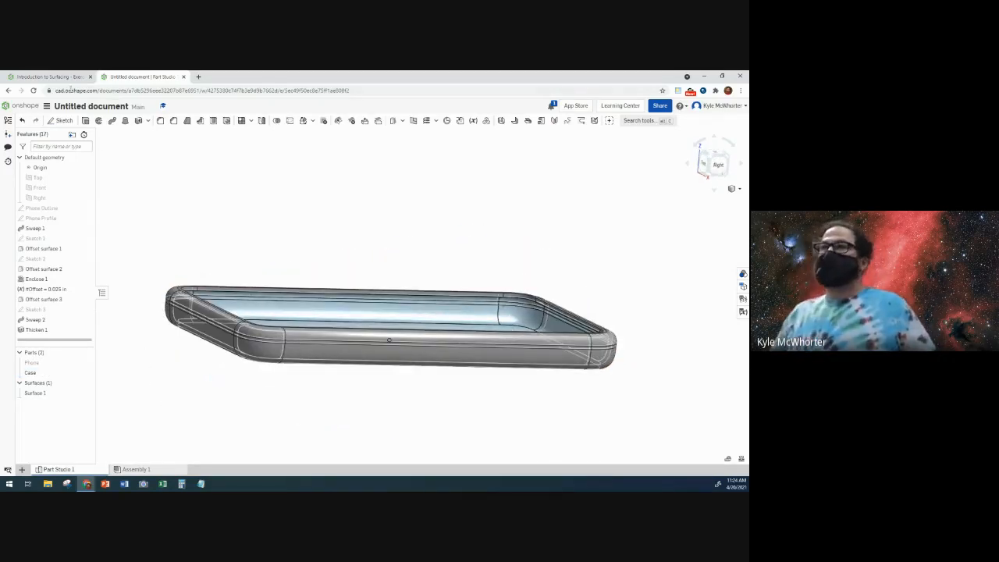
{"action": "left_click", "coordinate": [43, 76]}
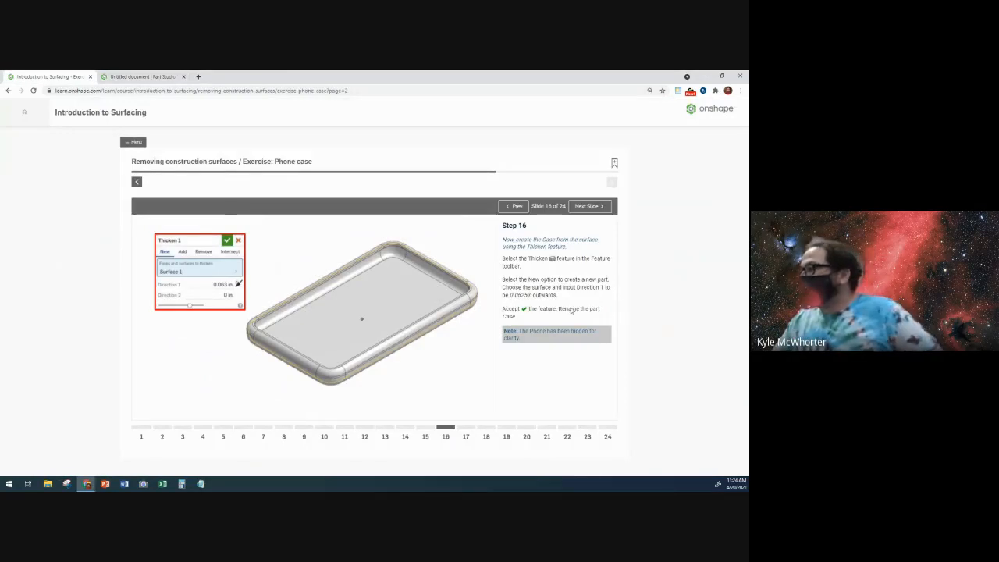
{"action": "left_click", "coordinate": [593, 207]}
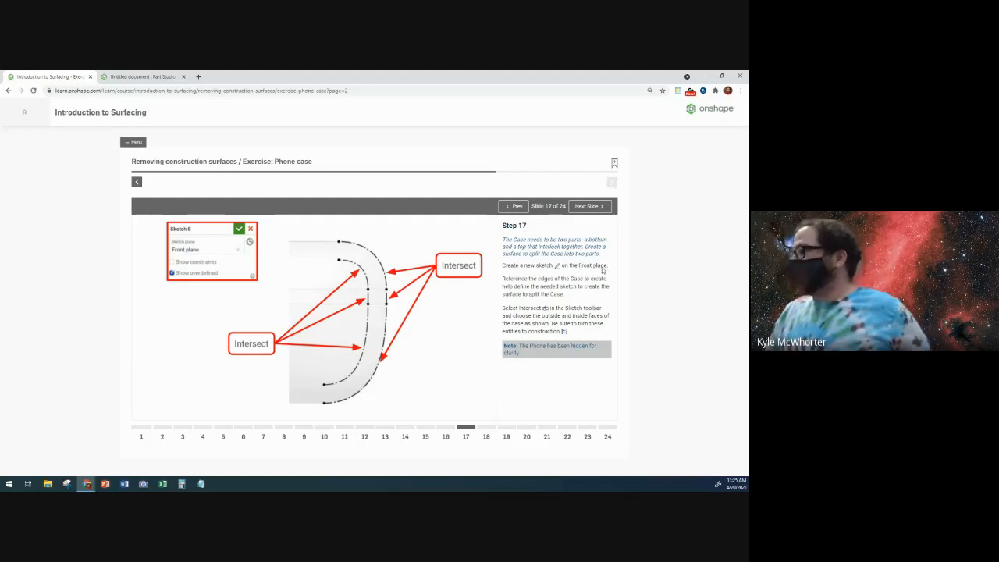
{"action": "left_click", "coordinate": [144, 77]}
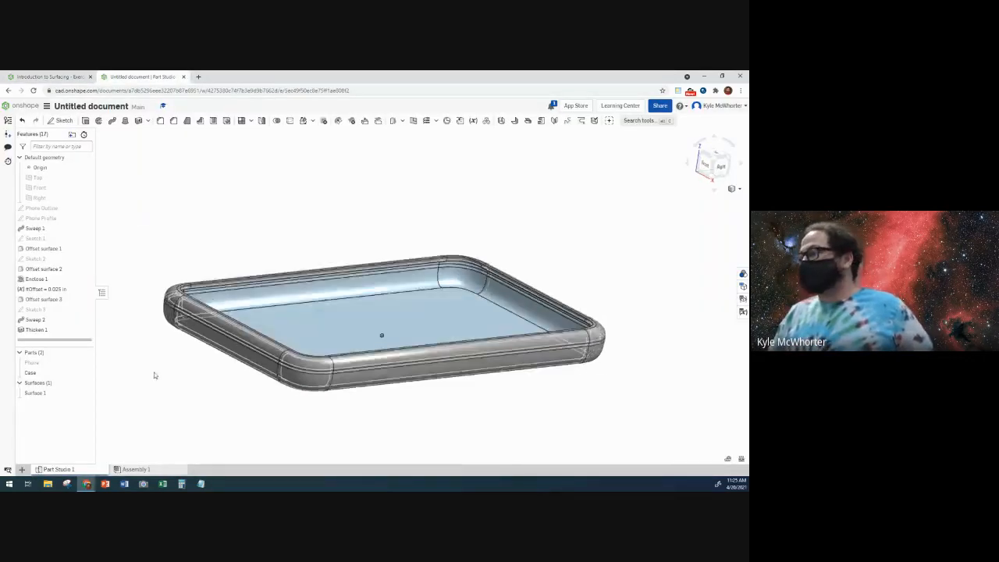
Start a new sketch on the Front plane for splitting the Case.
{"action": "right_click_drag", "start_coordinate": [155, 376], "coordinate": [162, 322]}
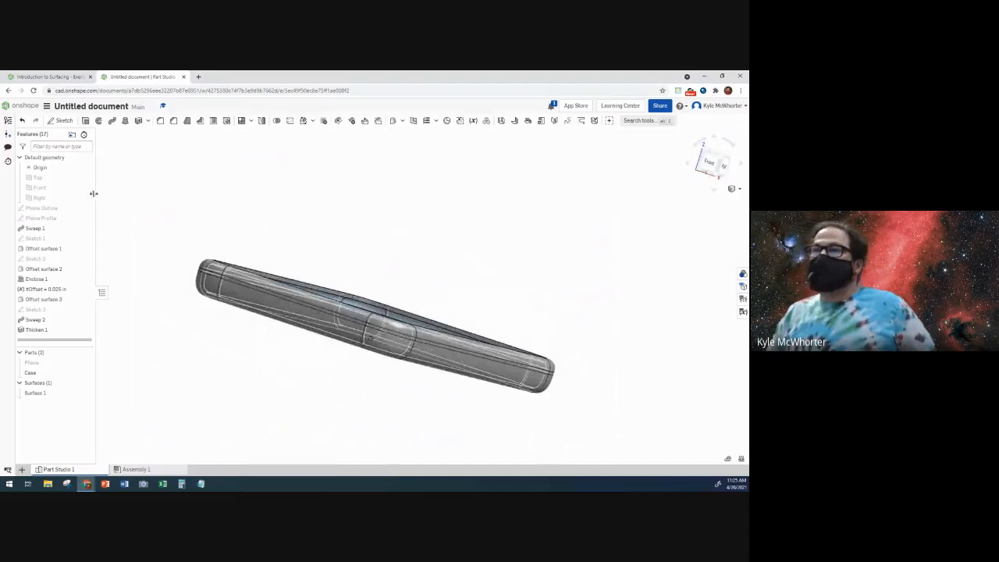
{"action": "left_click", "coordinate": [39, 188]}
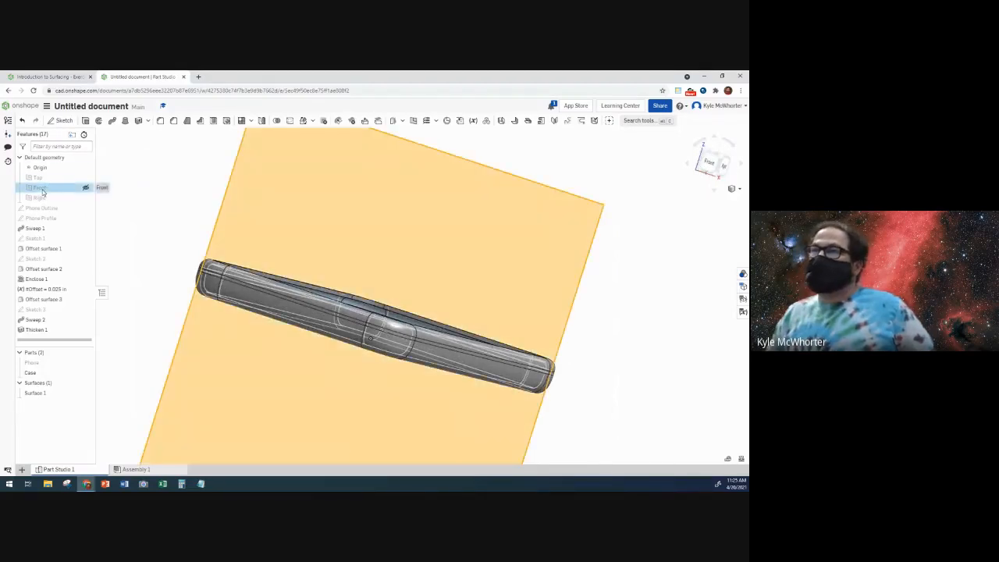
{"action": "left_click", "coordinate": [62, 121]}
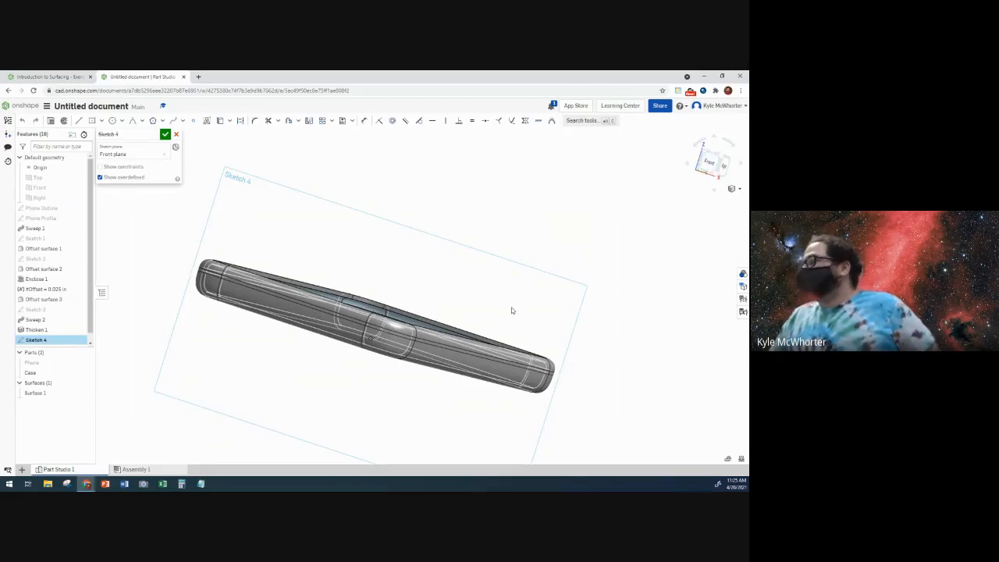
Set the model display to Shaded and hide Surface 1 so only the Case shows.
{"action": "right_click_drag", "start_coordinate": [443, 408], "coordinate": [434, 416]}
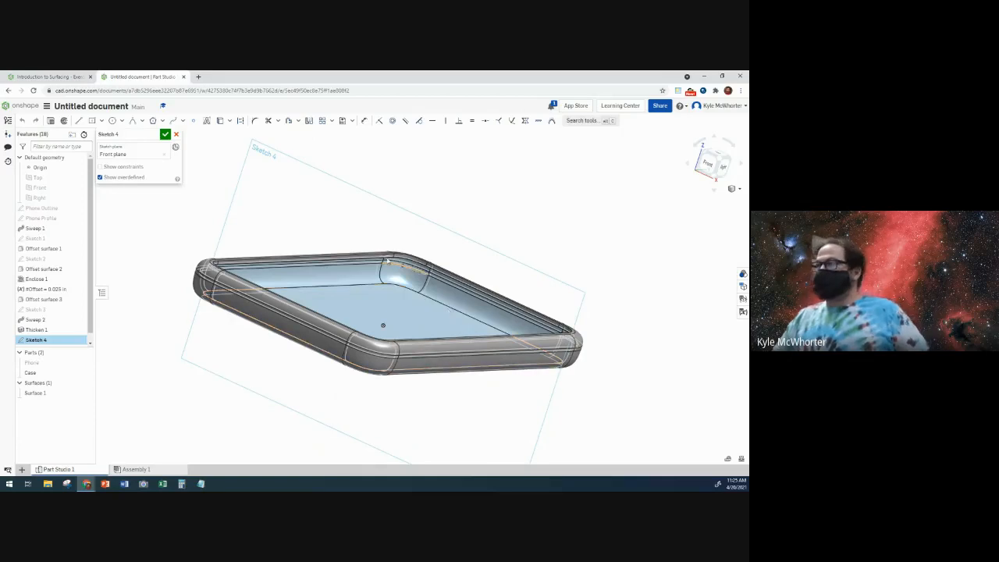
{"action": "key", "text": "n"}
{"action": "middle_click_drag", "start_coordinate": [396, 411], "coordinate": [427, 282]}
{"action": "right_click_drag", "start_coordinate": [419, 356], "coordinate": [402, 318]}
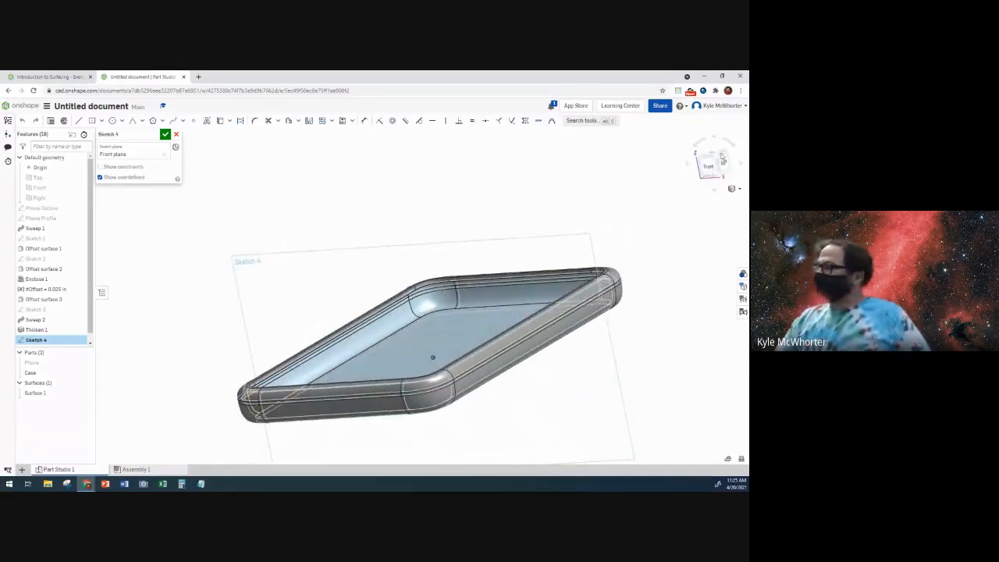
{"action": "left_click", "coordinate": [738, 190]}
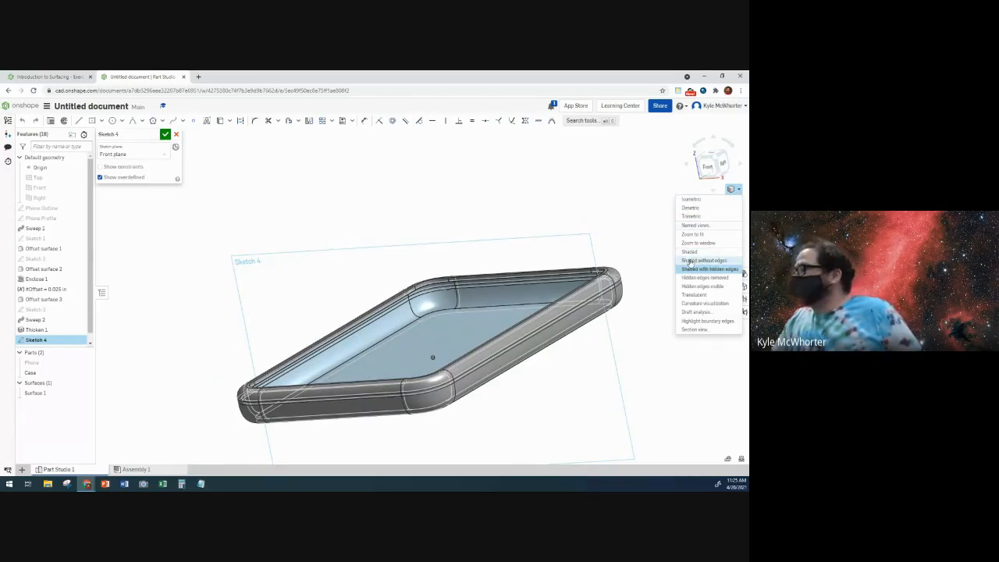
{"action": "left_click", "coordinate": [689, 253]}
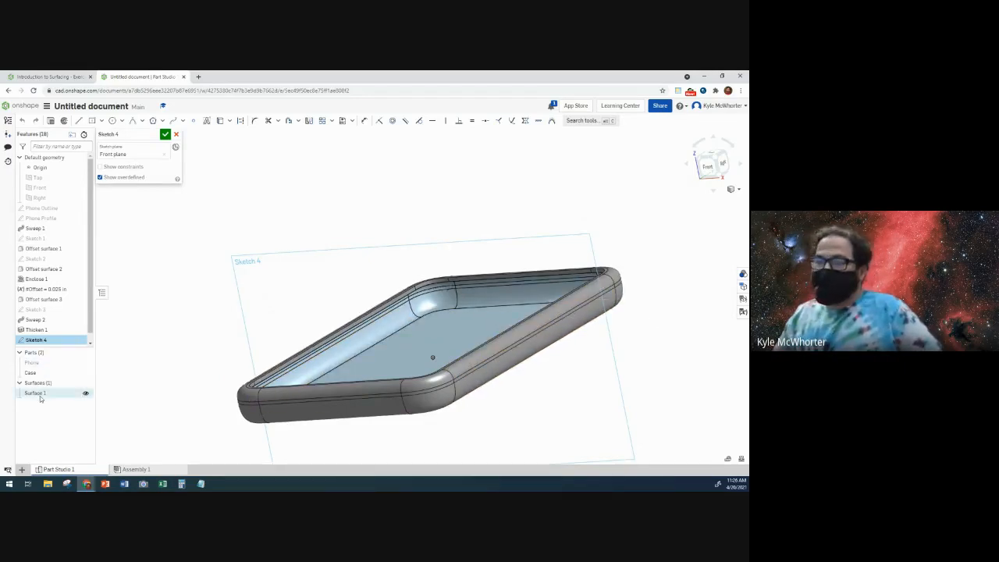
{"action": "left_click", "coordinate": [86, 393]}
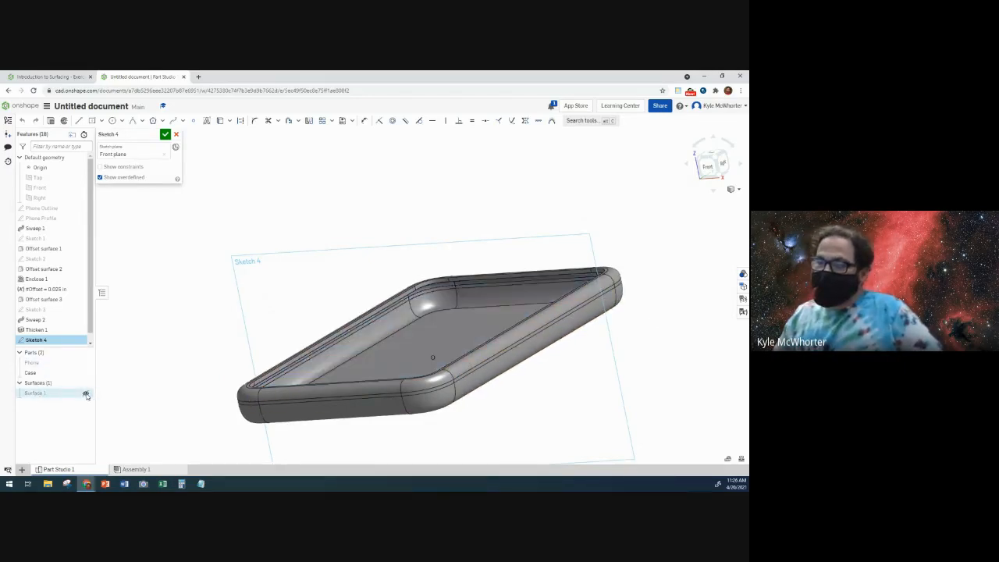
Intersect the Case's outer side faces with the sketch plane to create reference curves of its outside profile.
{"action": "mouse_move", "coordinate": [613, 393]}
{"action": "right_mouse_down"}
{"action": "mouse_move", "coordinate": [649, 390]}
{"action": "mouse_move", "coordinate": [625, 388]}
{"action": "right_mouse_up"}
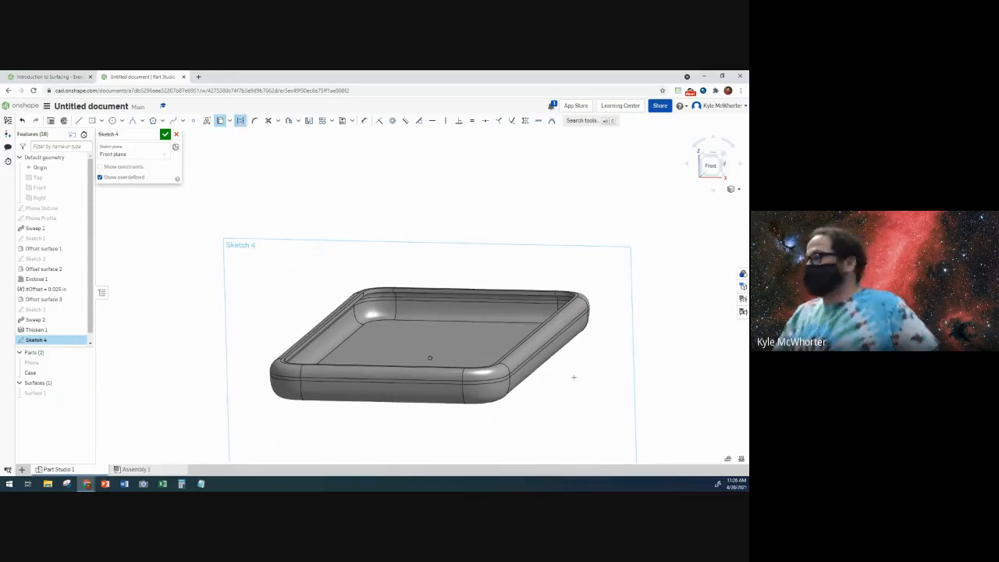
{"action": "scroll", "coordinate": [573, 374], "scroll_direction": "up", "scroll_amount": 5}
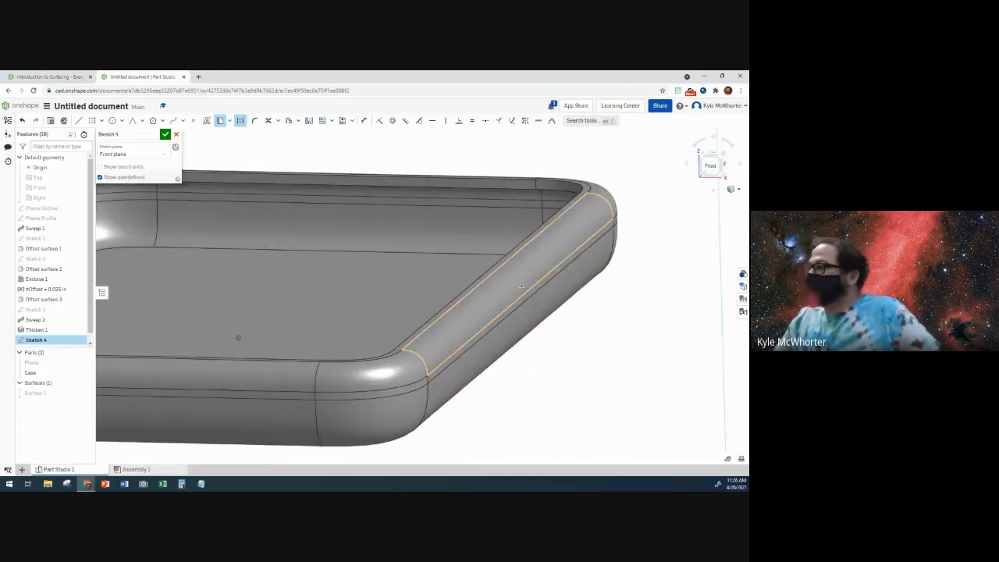
{"action": "left_click", "coordinate": [520, 286]}
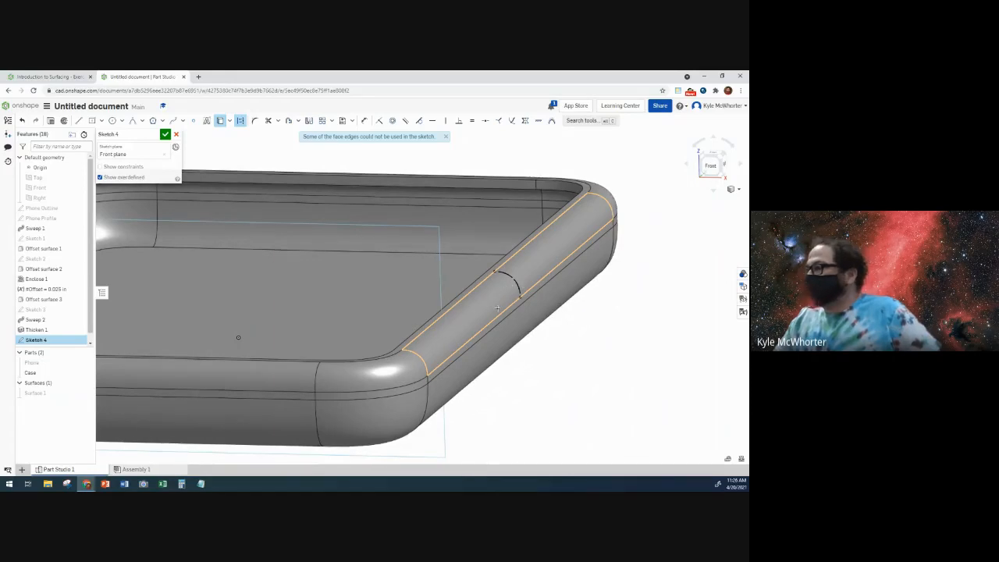
{"action": "left_click", "coordinate": [508, 311]}
{"action": "scroll", "coordinate": [511, 308], "scroll_direction": "up", "scroll_amount": 5}
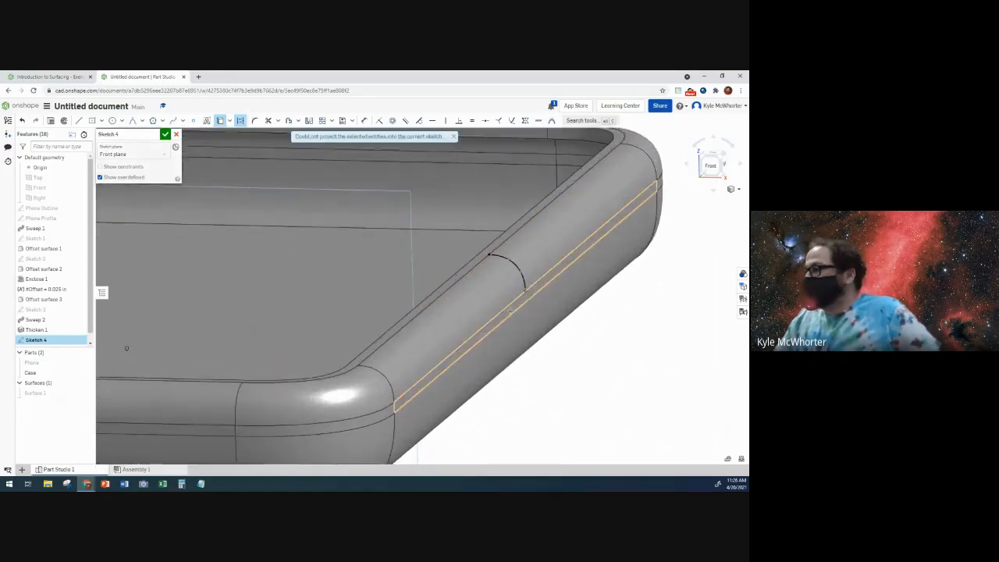
{"action": "left_click", "coordinate": [515, 306]}
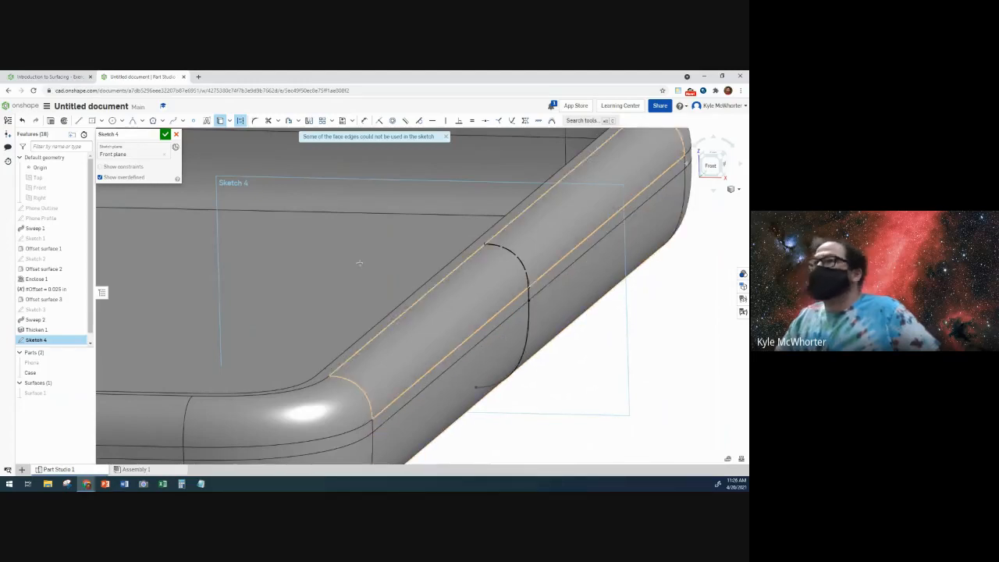
Intersect the Case's inner side faces with the sketch plane to create reference curves of its inside profile.
{"action": "right_click_drag", "start_coordinate": [484, 346], "coordinate": [470, 404]}
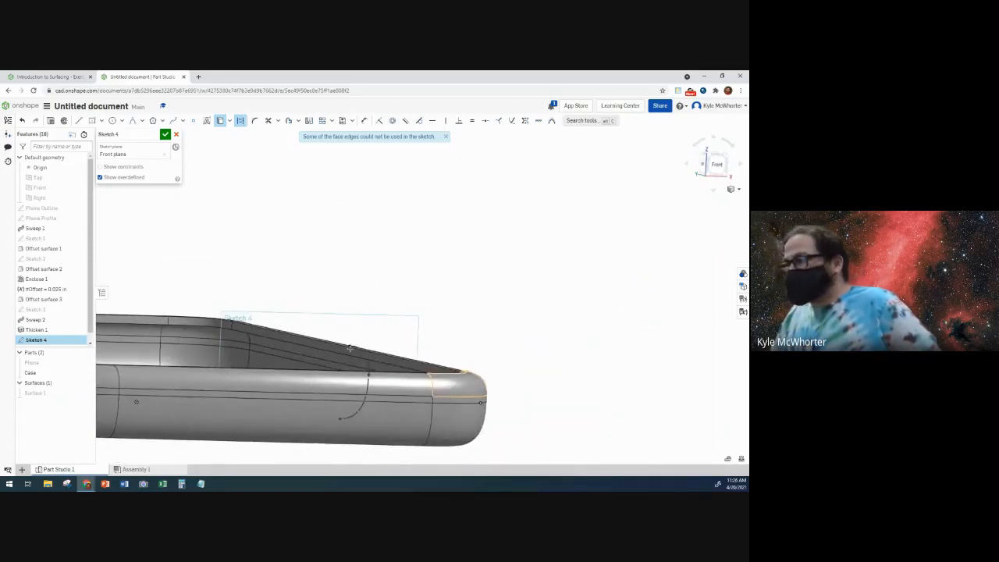
{"action": "scroll", "coordinate": [276, 398], "scroll_direction": "up", "scroll_amount": 5}
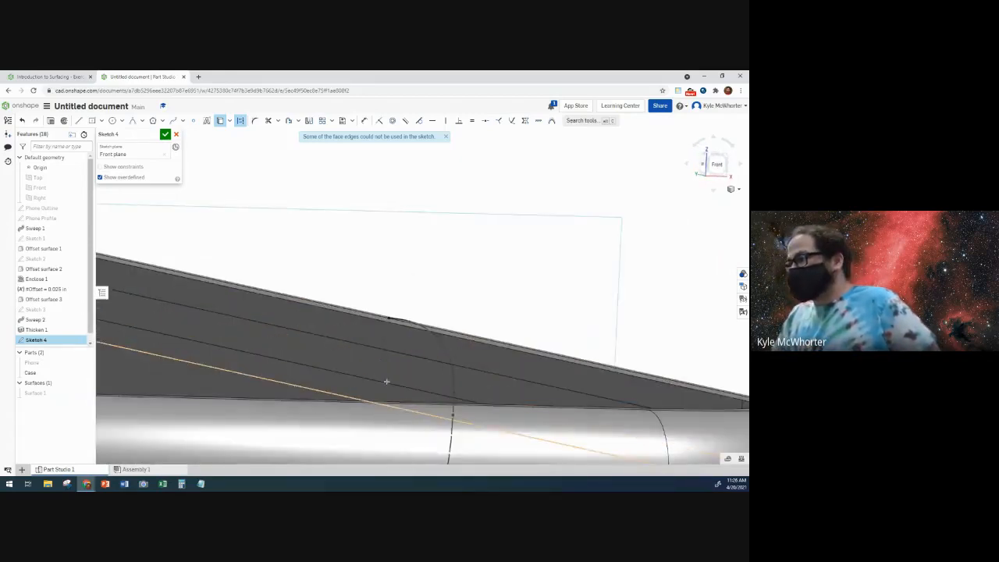
{"action": "scroll", "coordinate": [412, 368], "scroll_direction": "down", "scroll_amount": 4}
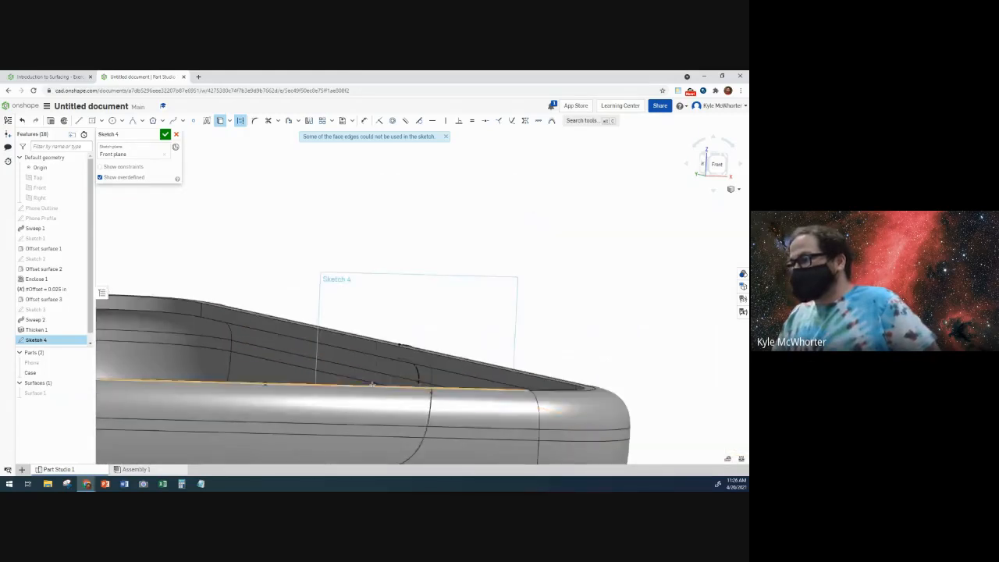
{"action": "left_click", "coordinate": [370, 378]}
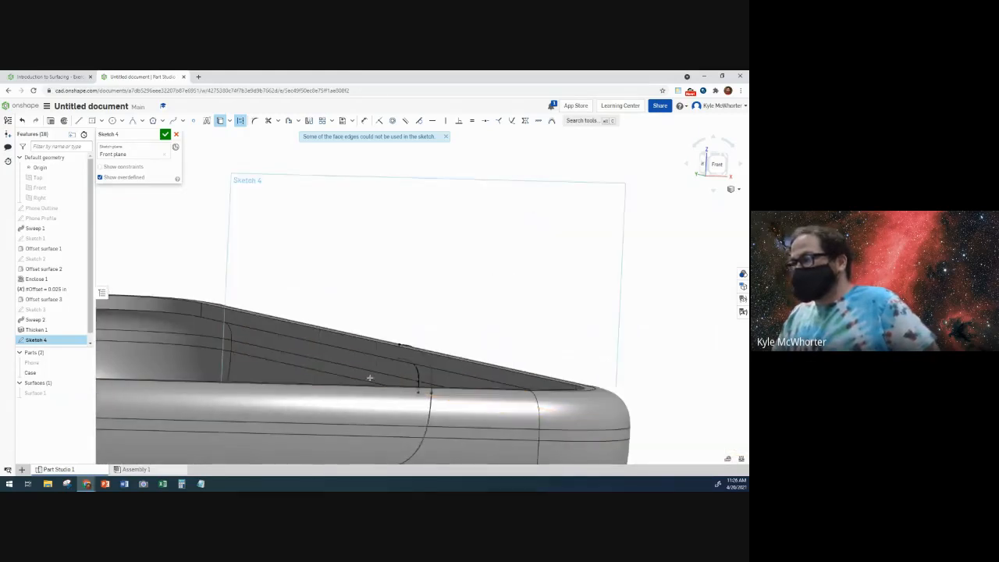
{"action": "left_click", "coordinate": [261, 370]}
{"action": "scroll", "coordinate": [267, 369], "scroll_direction": "down", "scroll_amount": 3}
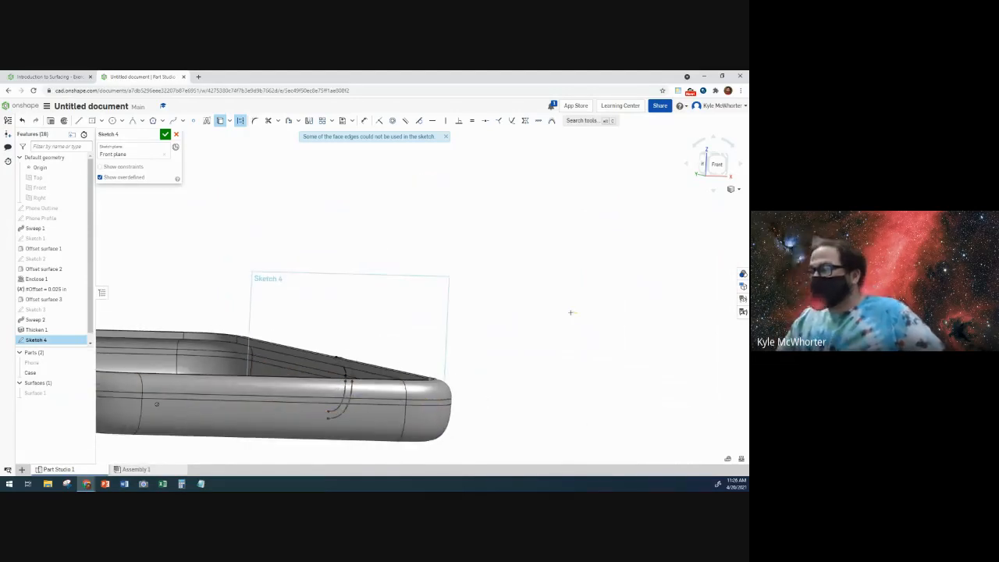
{"action": "right_click_drag", "start_coordinate": [553, 325], "coordinate": [547, 329]}
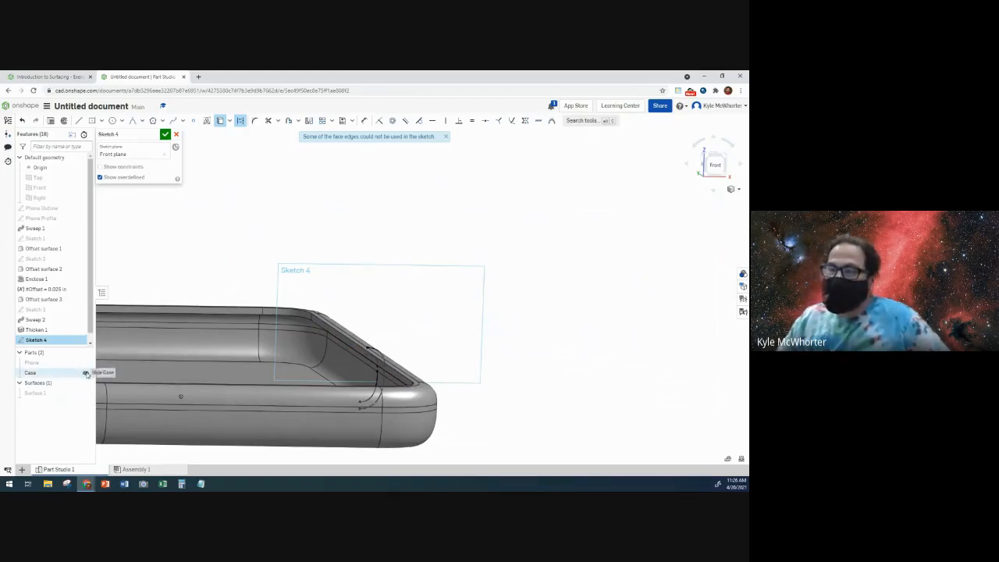
Hide the Case part and view the intersection curves normal to the sketch plane.
{"action": "left_click", "coordinate": [86, 373]}
{"action": "scroll", "coordinate": [378, 366], "scroll_direction": "up", "scroll_amount": 5}
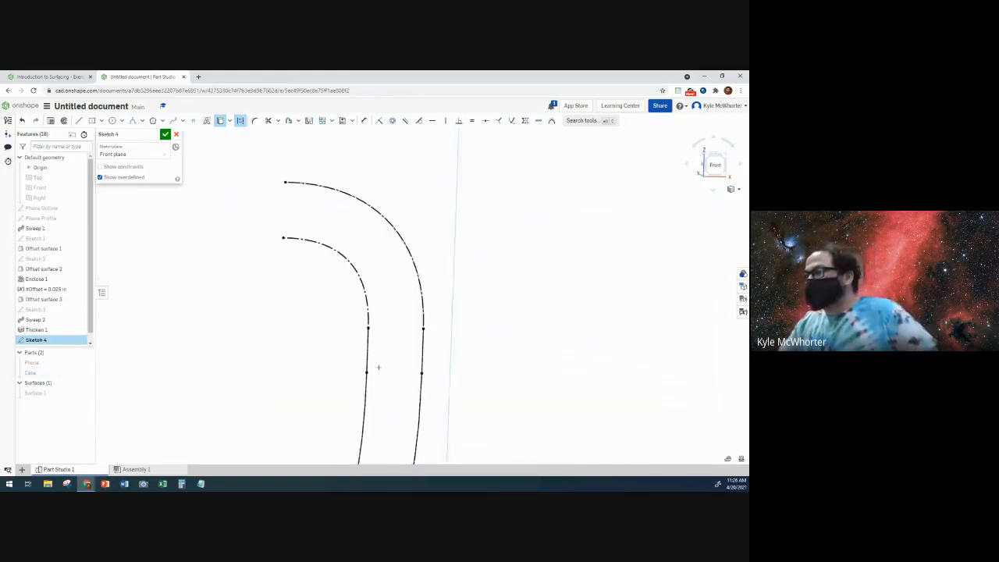
{"action": "scroll", "coordinate": [405, 364], "scroll_direction": "up", "scroll_amount": 3}
{"action": "scroll", "coordinate": [402, 369], "scroll_direction": "down", "scroll_amount": 4}
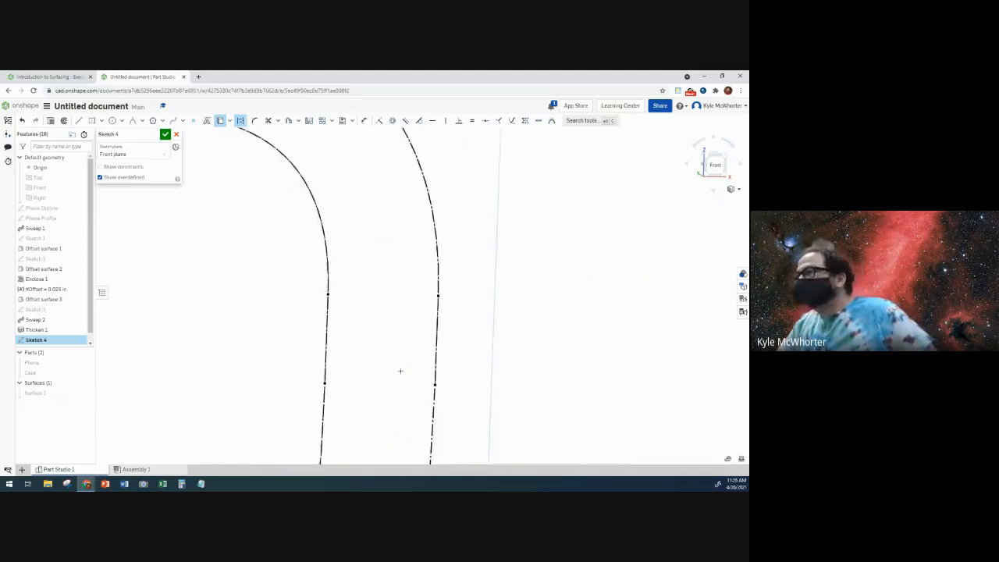
{"action": "scroll", "coordinate": [401, 382], "scroll_direction": "down", "scroll_amount": 2}
{"action": "mouse_move", "coordinate": [452, 383]}
{"action": "middle_mouse_down"}
{"action": "mouse_move", "coordinate": [449, 350]}
{"action": "mouse_move", "coordinate": [422, 324]}
{"action": "middle_mouse_up"}
{"action": "key", "text": "n"}
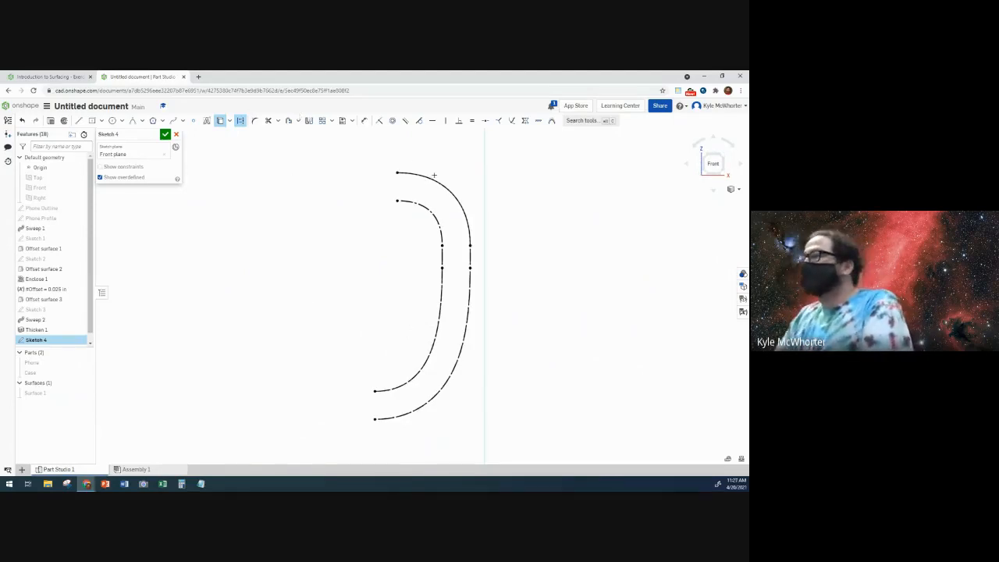
End the Intersect command and make the outer profile's upper curve and short straight segment construction geometry.
{"action": "left_click", "coordinate": [222, 122]}
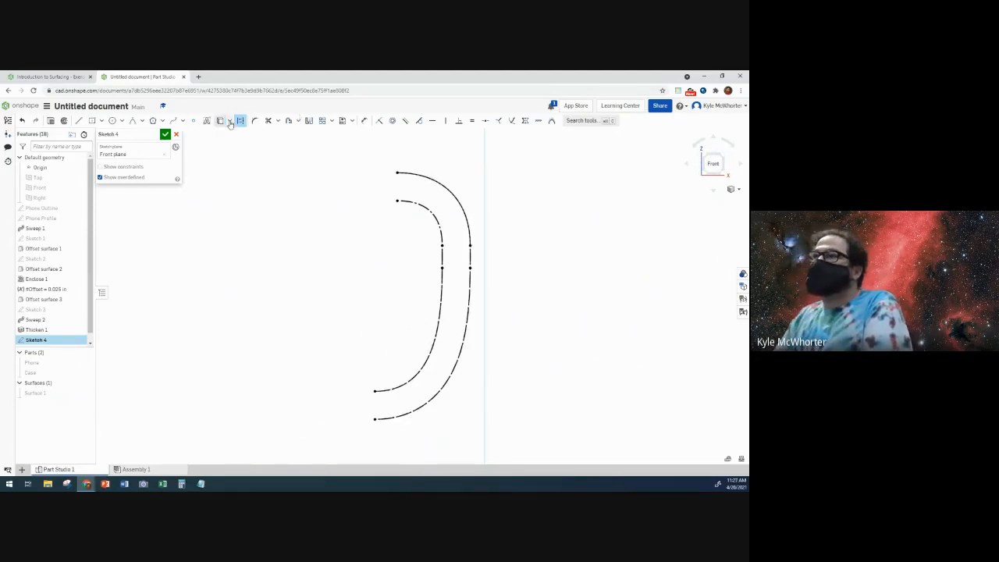
{"action": "left_click", "coordinate": [432, 181]}
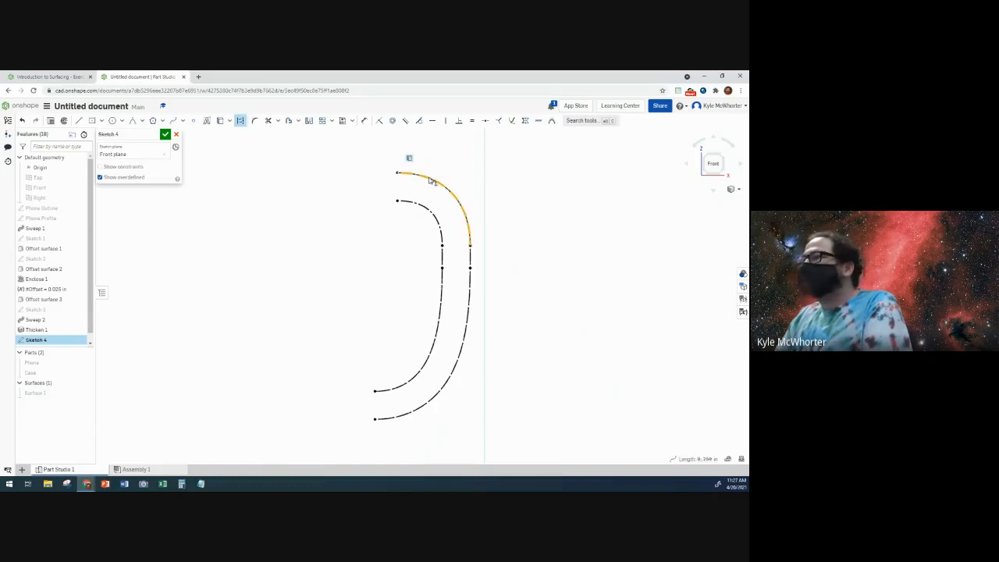
{"action": "key", "text": "q"}
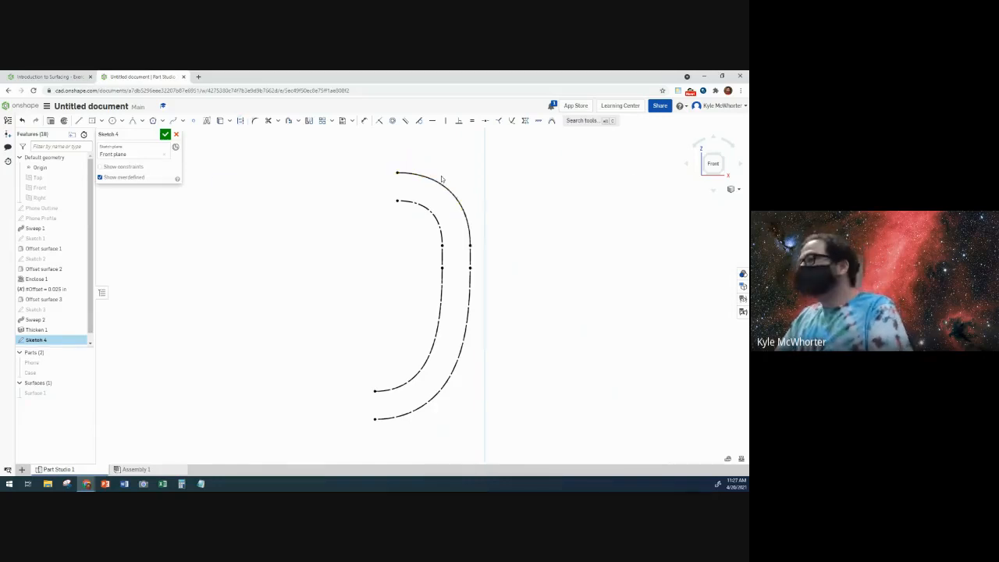
{"action": "left_click", "coordinate": [470, 261]}
{"action": "left_click", "coordinate": [501, 260]}
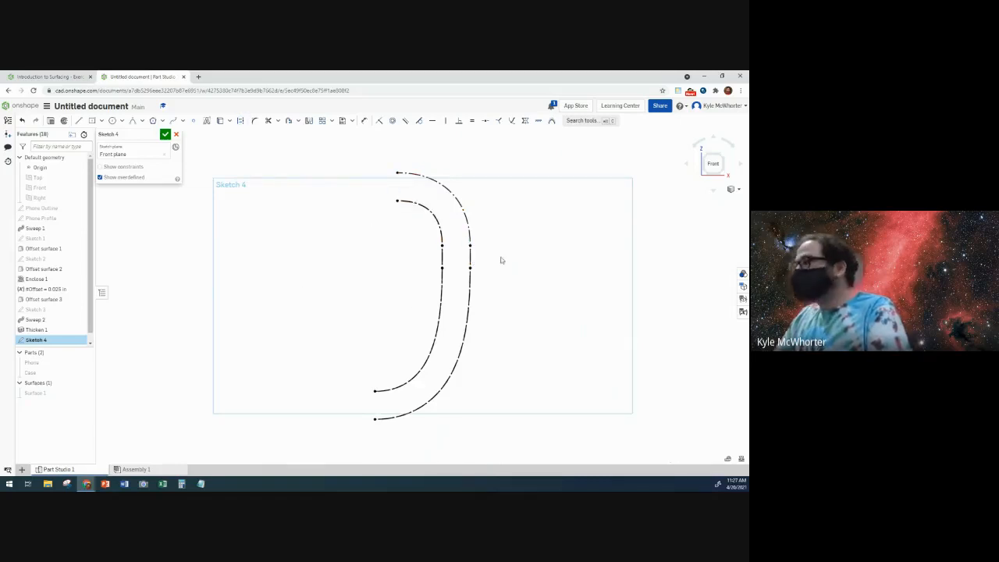
Make the inner profile's segments and the outer profile's lower curve construction geometry.
{"action": "scroll", "coordinate": [482, 264], "scroll_direction": "up", "scroll_amount": 3}
{"action": "left_click", "coordinate": [394, 252]}
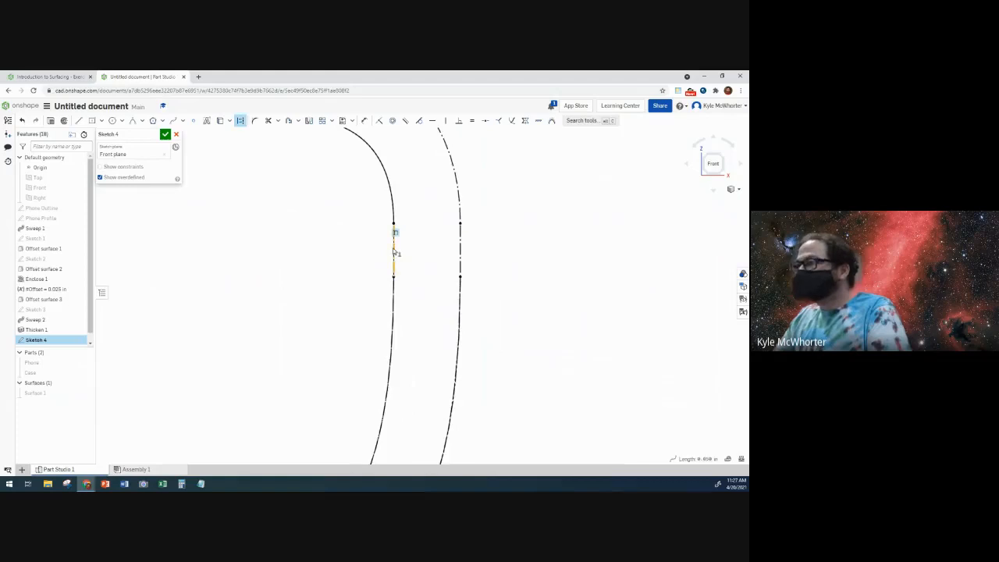
{"action": "left_click", "coordinate": [386, 258]}
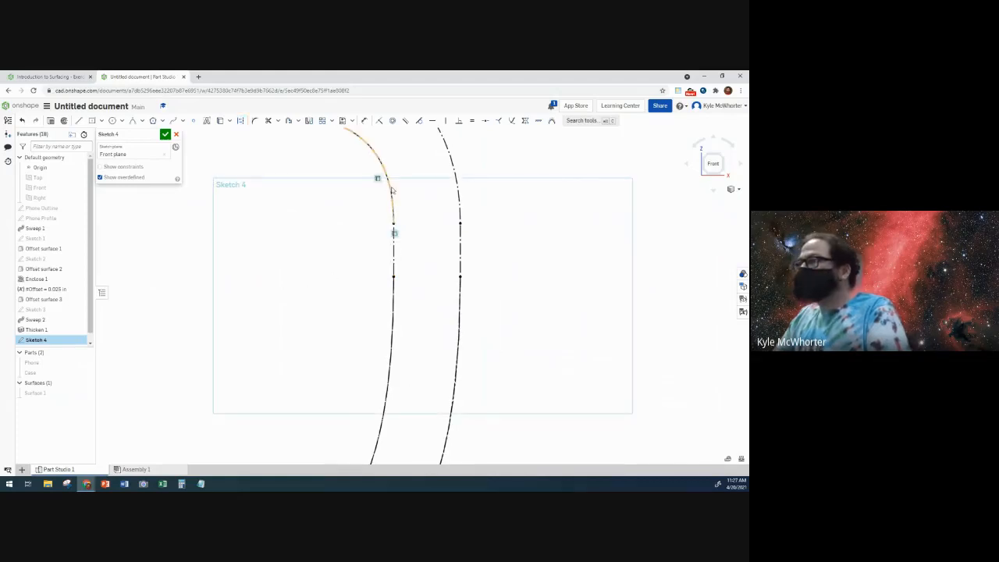
{"action": "left_click", "coordinate": [392, 190]}
{"action": "left_click", "coordinate": [389, 194]}
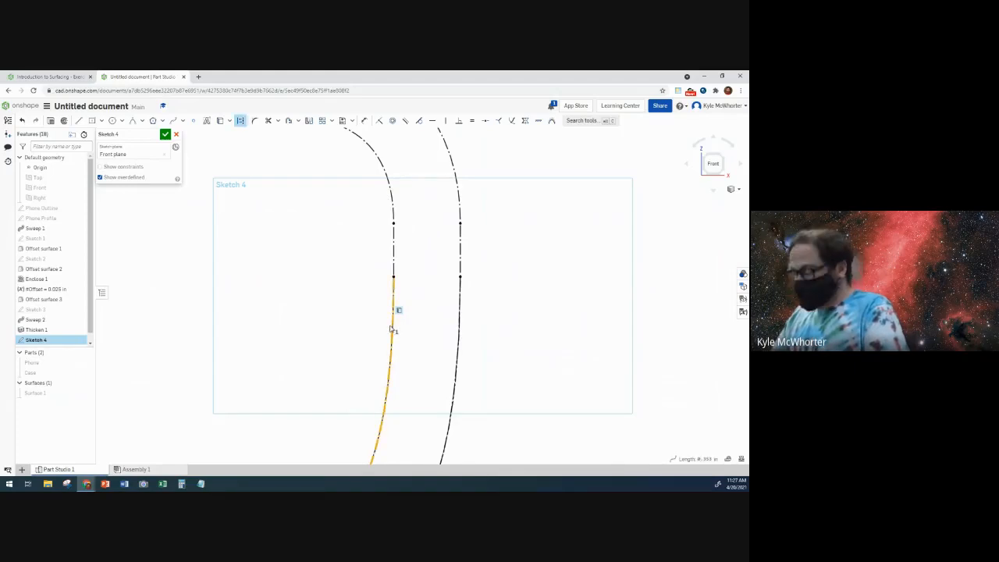
{"action": "left_click", "coordinate": [458, 352]}
{"action": "left_click", "coordinate": [471, 350]}
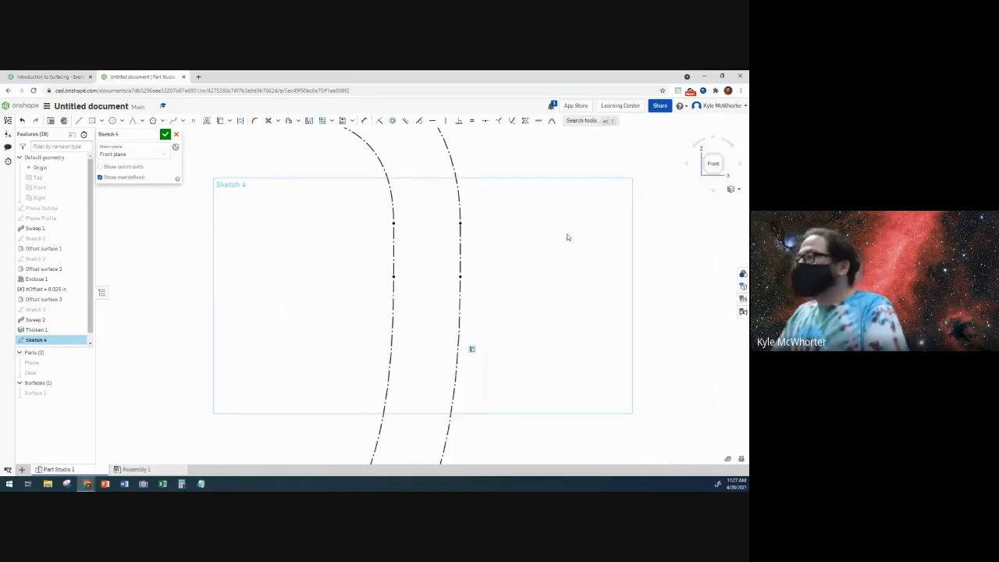
{"action": "scroll", "coordinate": [569, 234], "scroll_direction": "down", "scroll_amount": 3}
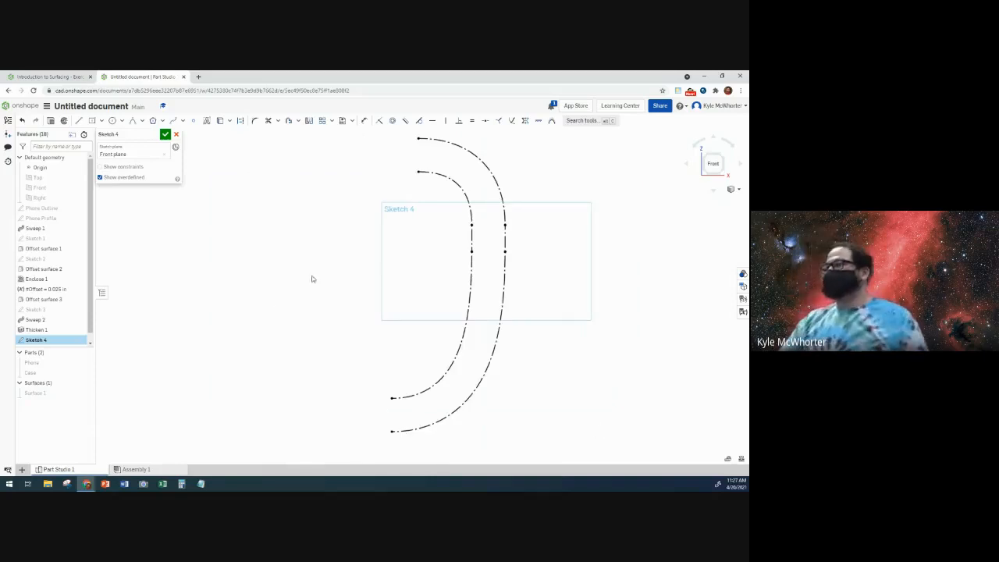
Advance the course exercise to Step 18, read its line, midpoint and dimension instructions, and return to the Part Studio.
{"action": "left_click", "coordinate": [47, 77]}
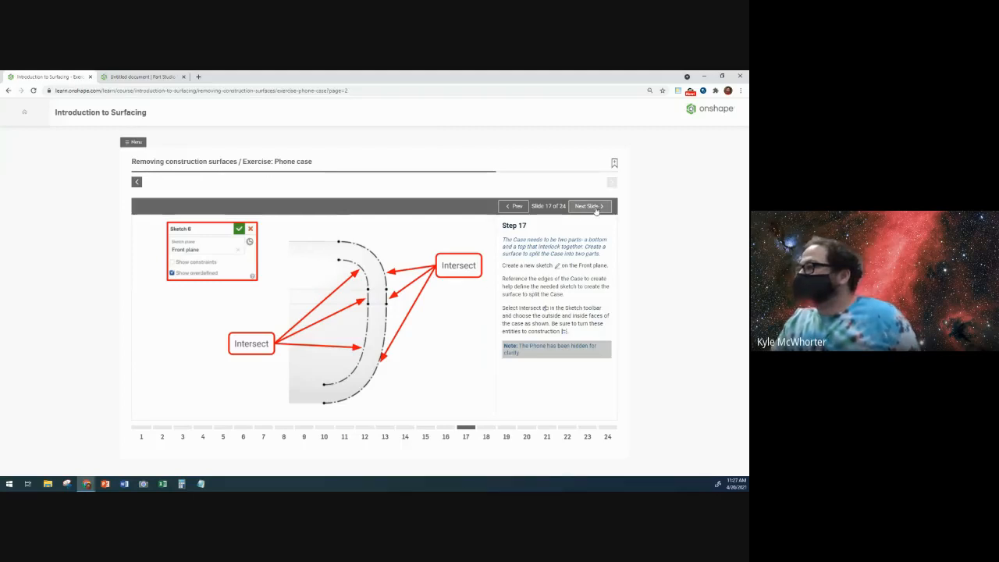
{"action": "left_click", "coordinate": [595, 206]}
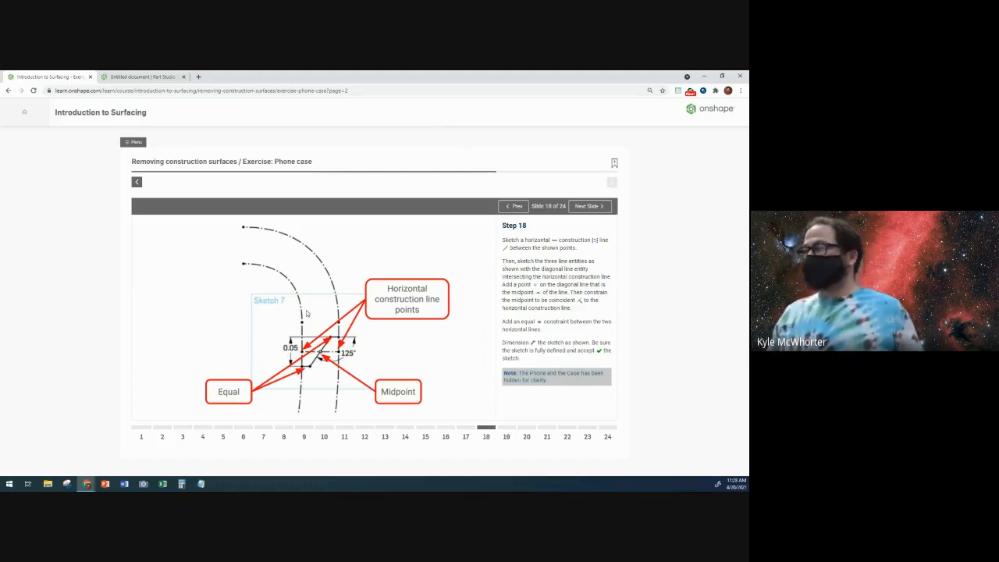
{"action": "left_click", "coordinate": [171, 78]}
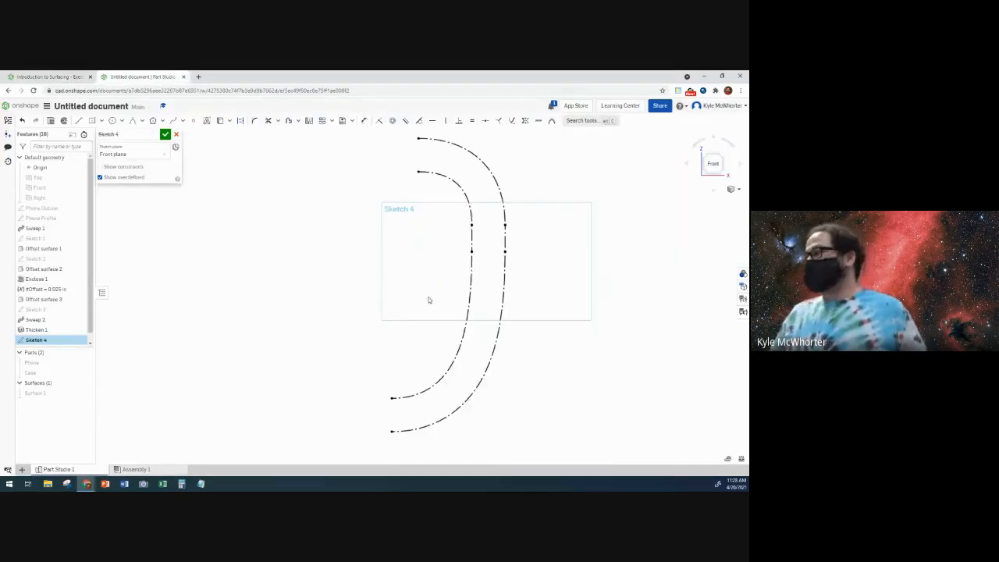
Sketch a horizontal construction line joining the lower endpoints of the inner and outer profiles' short straight segments.
{"action": "scroll", "coordinate": [430, 299], "scroll_direction": "up", "scroll_amount": 2}
{"action": "middle_click_drag", "start_coordinate": [507, 255], "coordinate": [348, 317]}
{"action": "scroll", "coordinate": [335, 317], "scroll_direction": "up", "scroll_amount": 2}
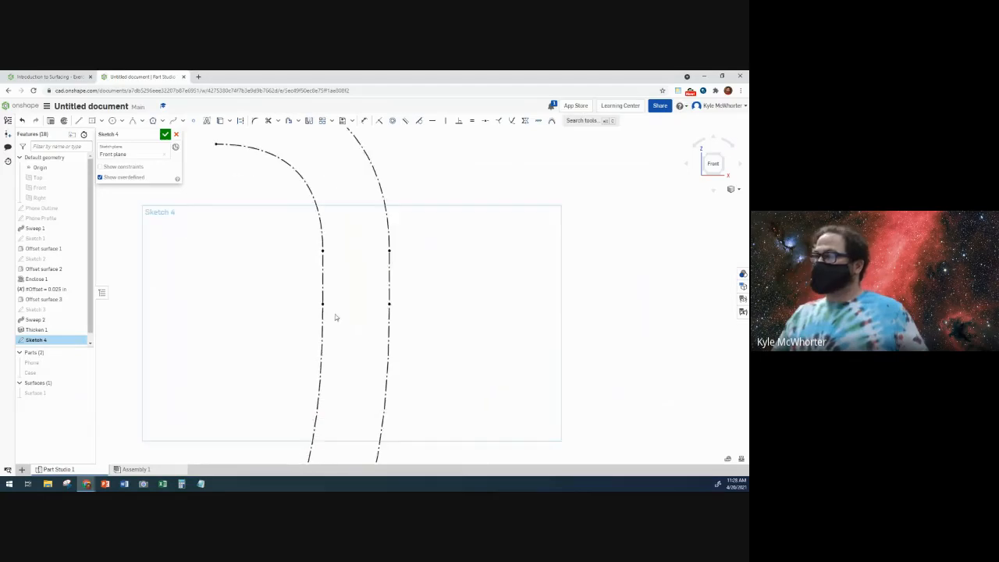
{"action": "left_click", "coordinate": [78, 122]}
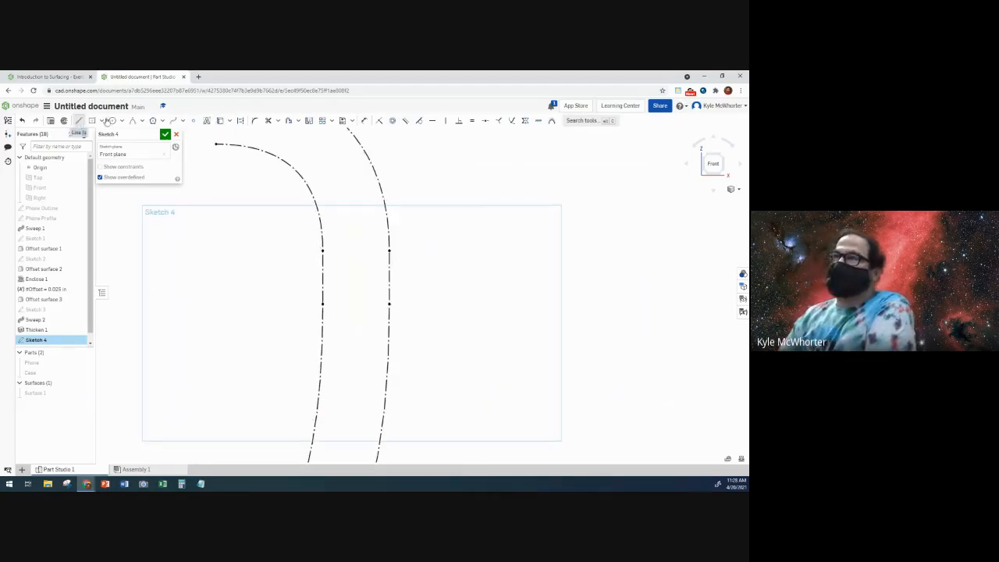
{"action": "left_click", "coordinate": [241, 121]}
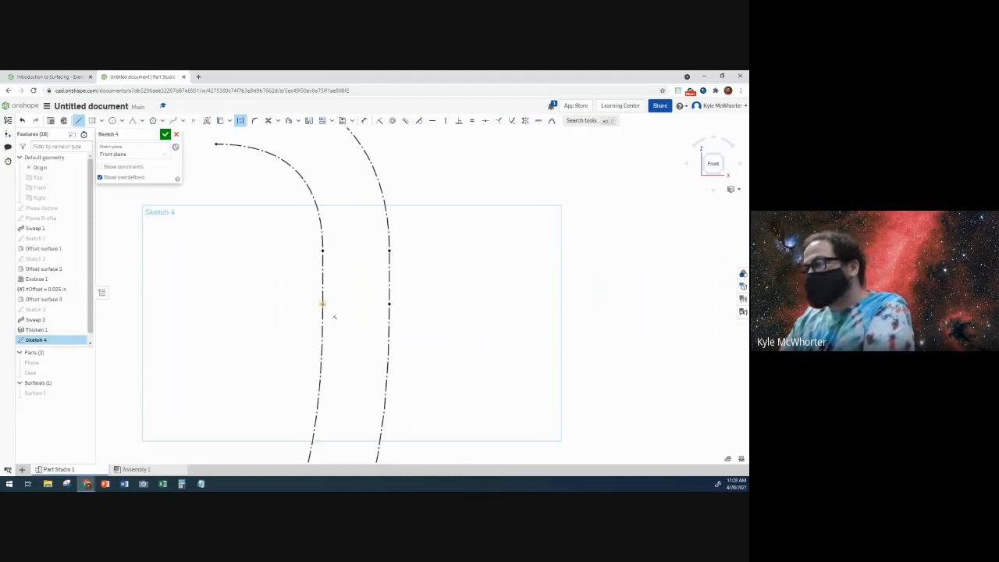
{"action": "left_click", "coordinate": [323, 303]}
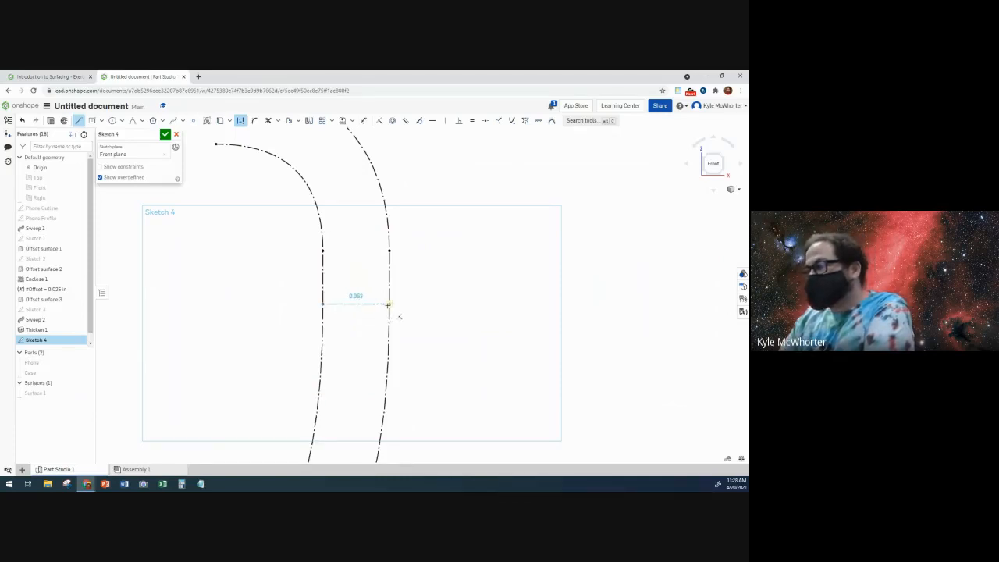
{"action": "left_click", "coordinate": [389, 303]}
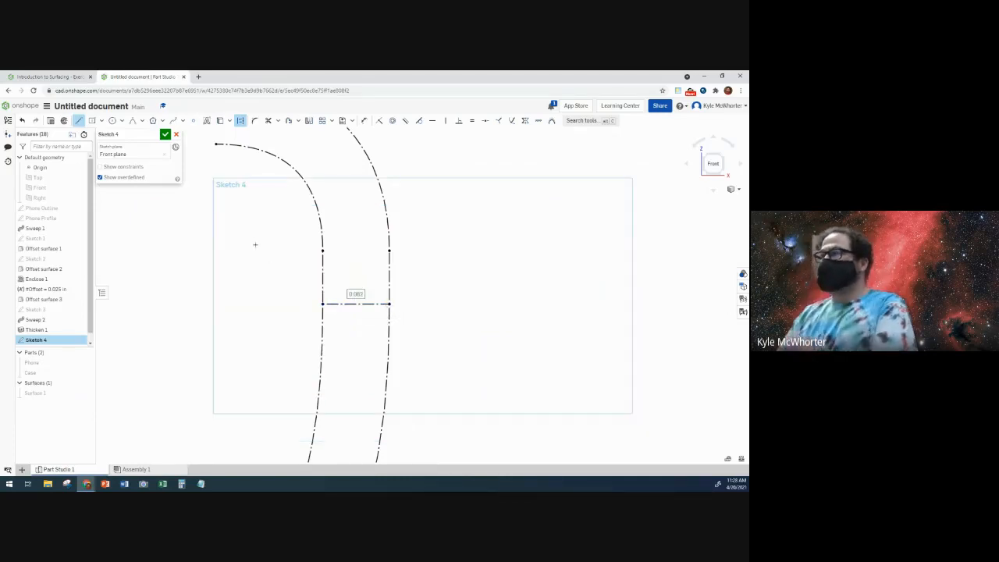
Place a sketch point at the midpoint of the horizontal construction line.
{"action": "left_click", "coordinate": [193, 120]}
{"action": "left_click", "coordinate": [336, 304]}
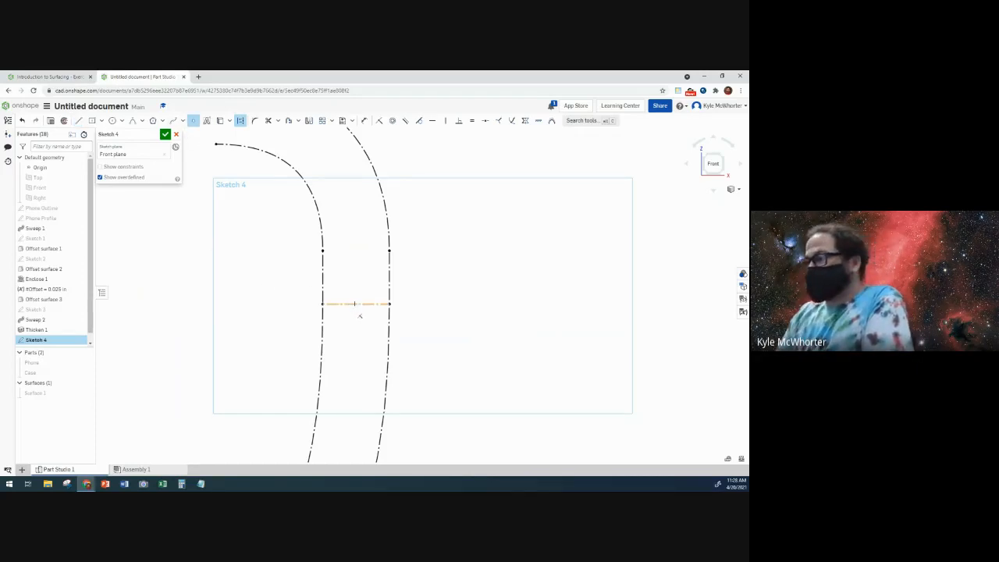
{"action": "left_click", "coordinate": [356, 304]}
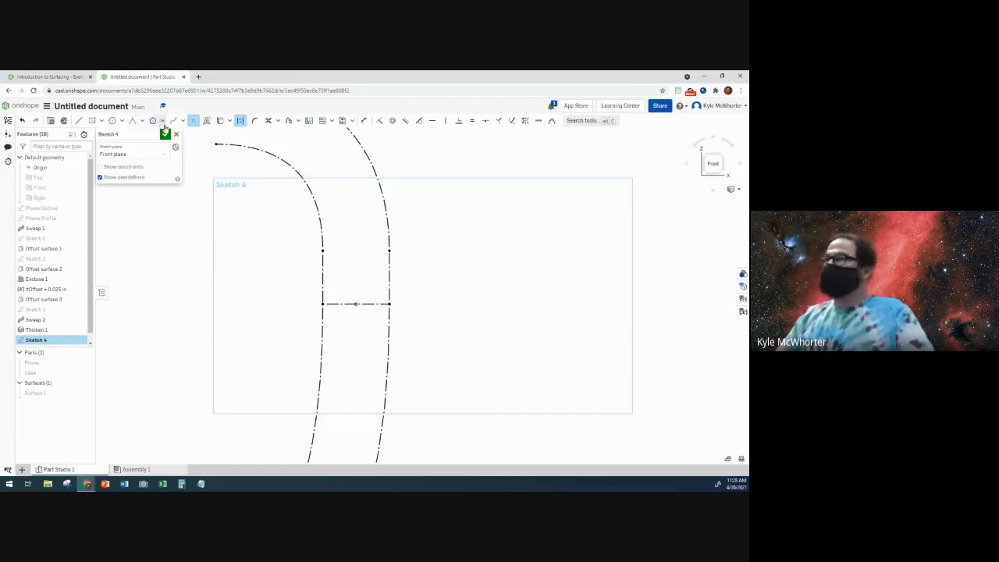
{"action": "key", "text": "Escape"}
Sketch a short horizontal line inward from each profile, about 0.013 in (outer, above) and 0.016 in (inner, below), and join their free ends with a diagonal.
{"action": "left_click", "coordinate": [78, 121]}
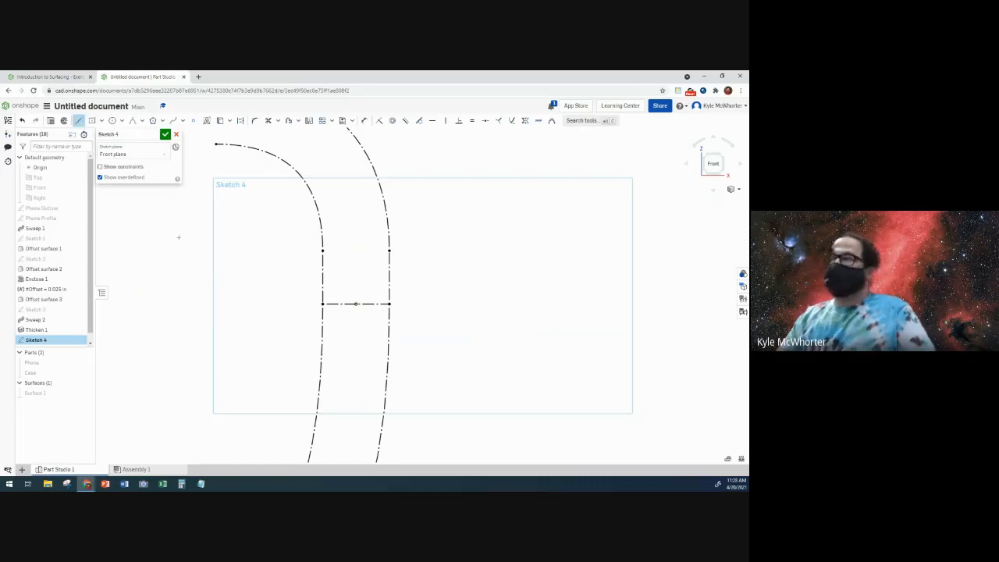
{"action": "scroll", "coordinate": [355, 339], "scroll_direction": "up", "scroll_amount": 4}
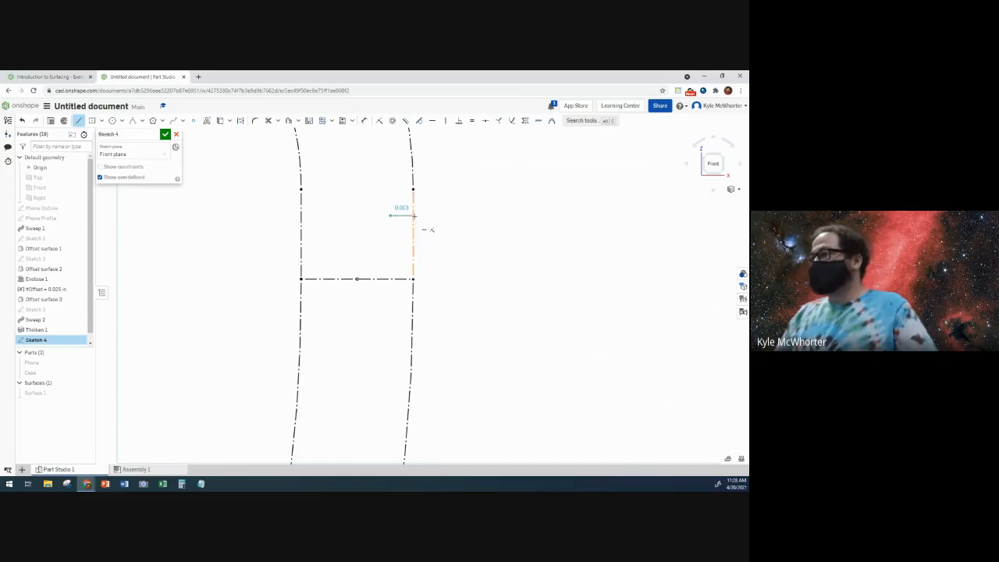
{"action": "left_click", "coordinate": [413, 215]}
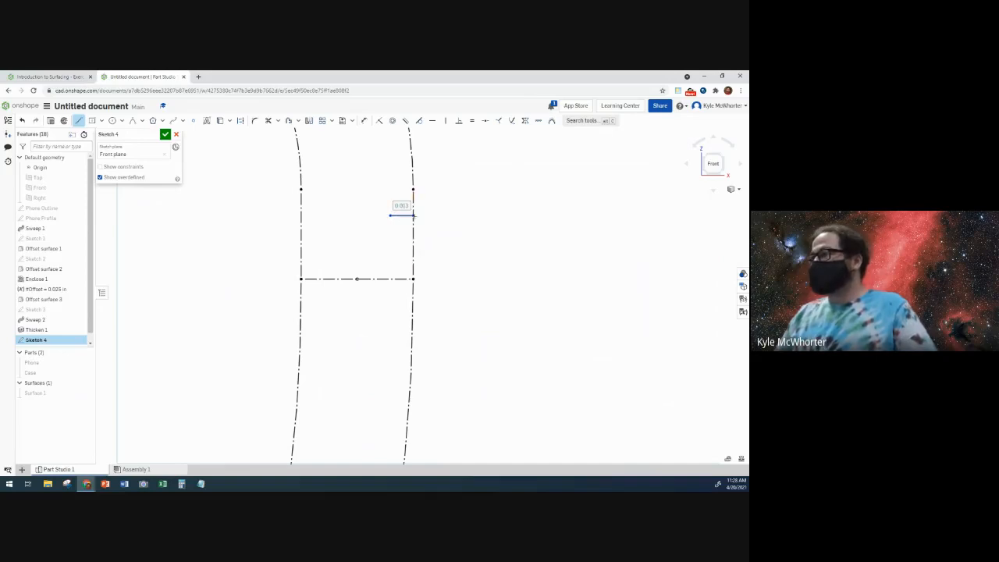
{"action": "left_click", "coordinate": [329, 362]}
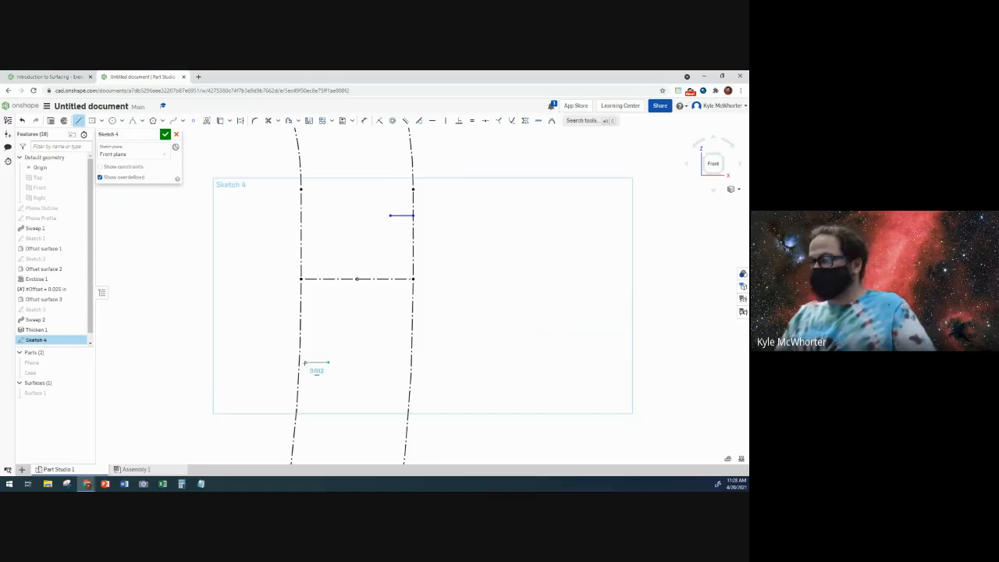
{"action": "left_click", "coordinate": [299, 363]}
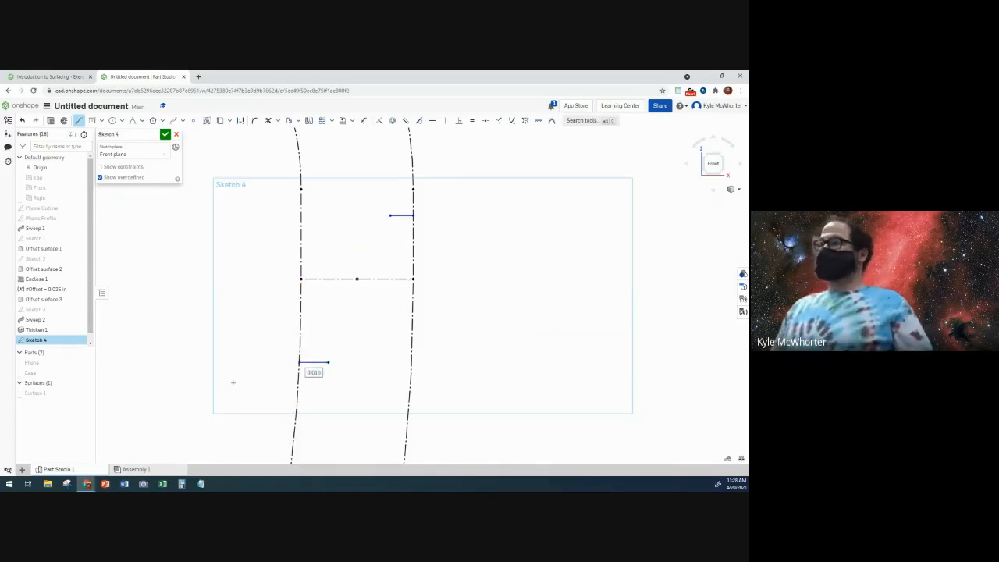
{"action": "left_click", "coordinate": [389, 216]}
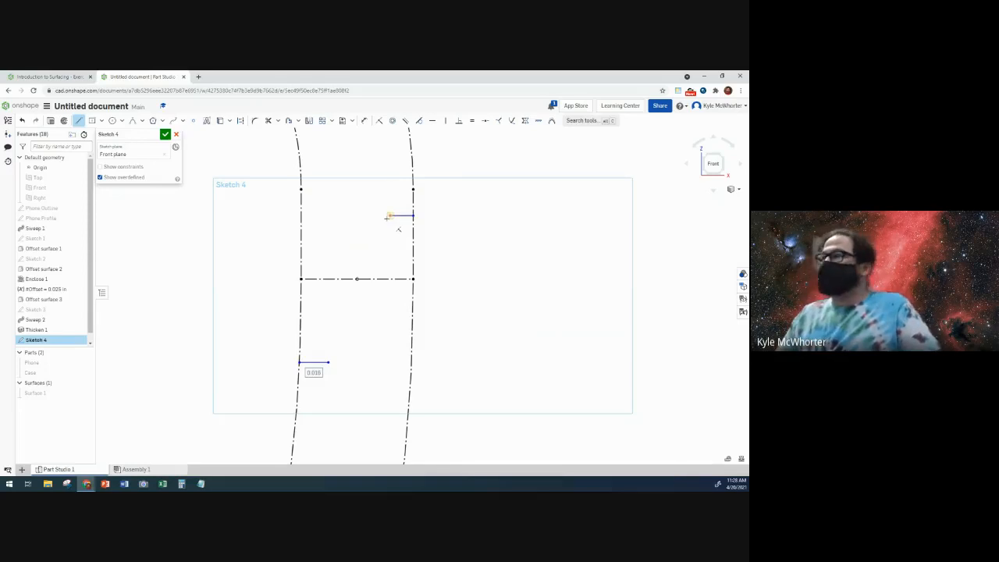
{"action": "left_click", "coordinate": [329, 362]}
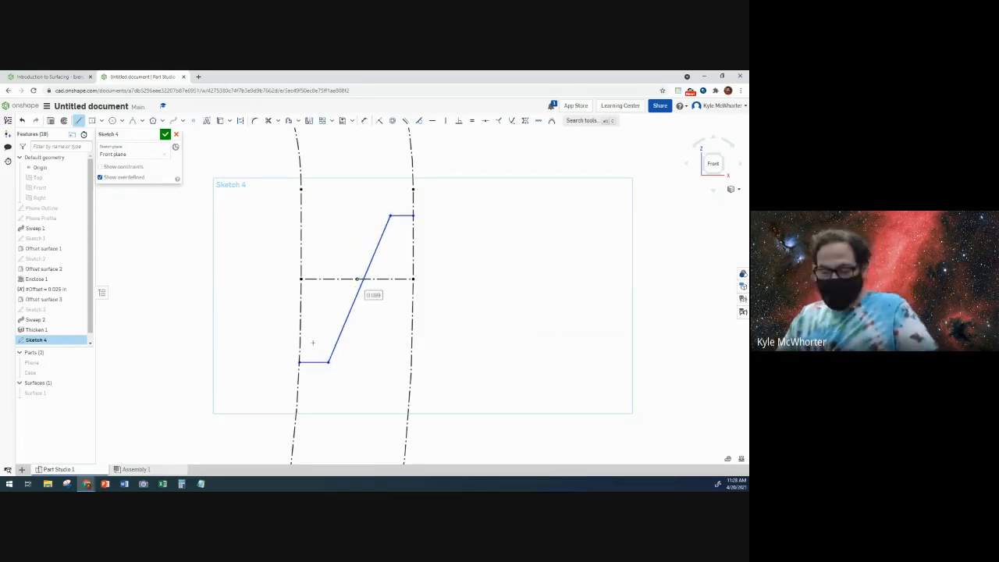
Constrain the construction line's midpoint coincident with the diagonal line and make the two short horizontal lines equal in length.
{"action": "left_click", "coordinate": [360, 286]}
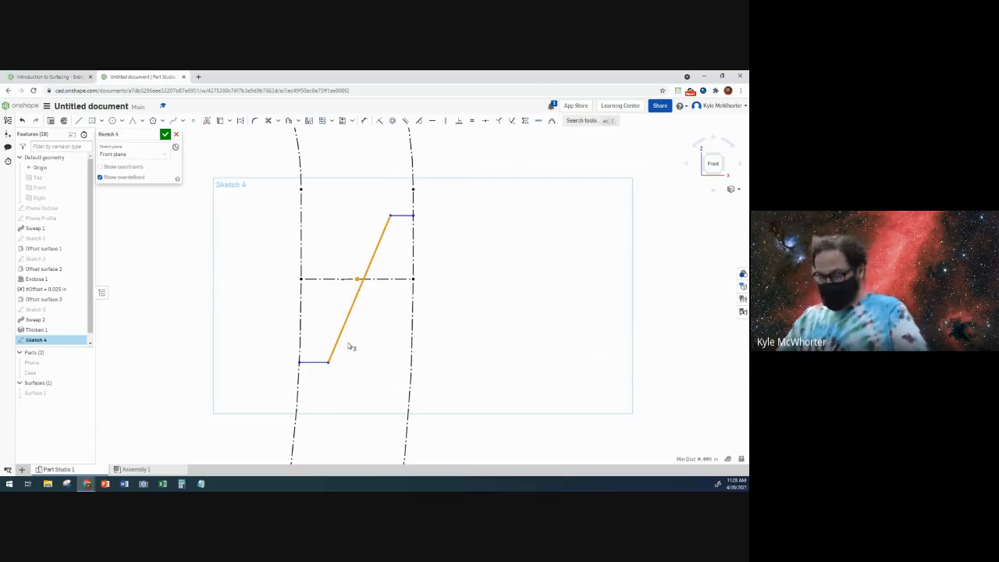
{"action": "key", "text": "i"}
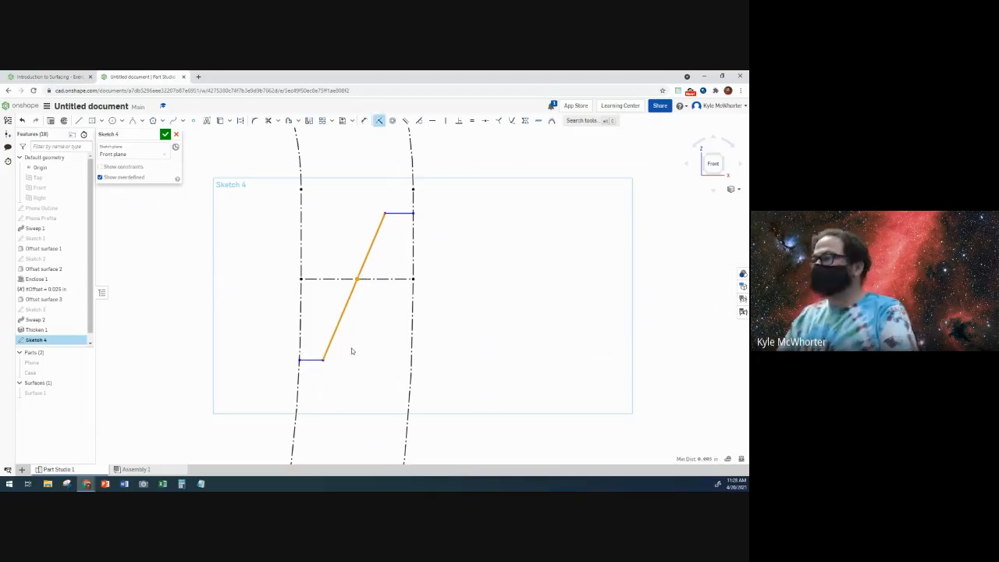
{"action": "left_click", "coordinate": [401, 215]}
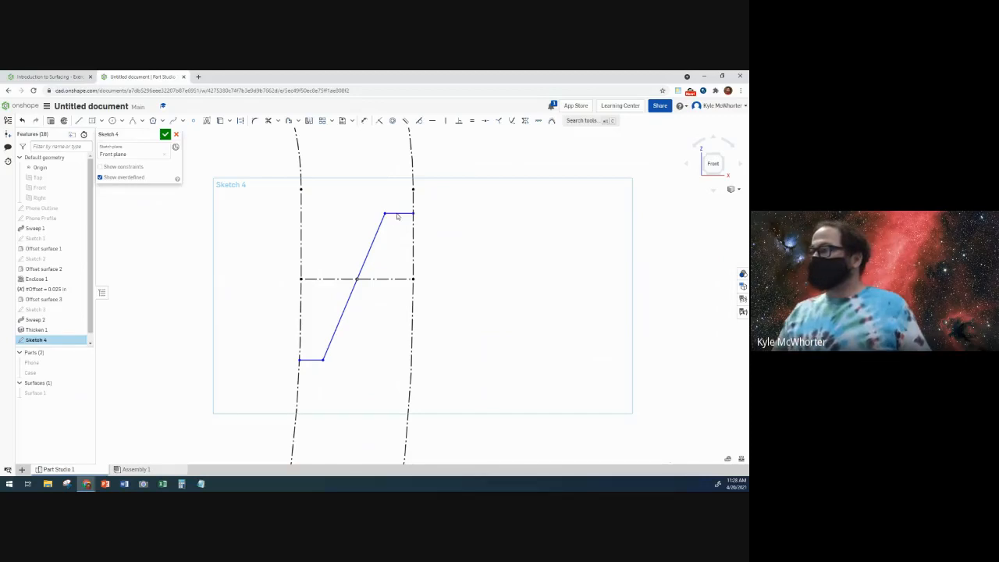
{"action": "left_click", "coordinate": [312, 363]}
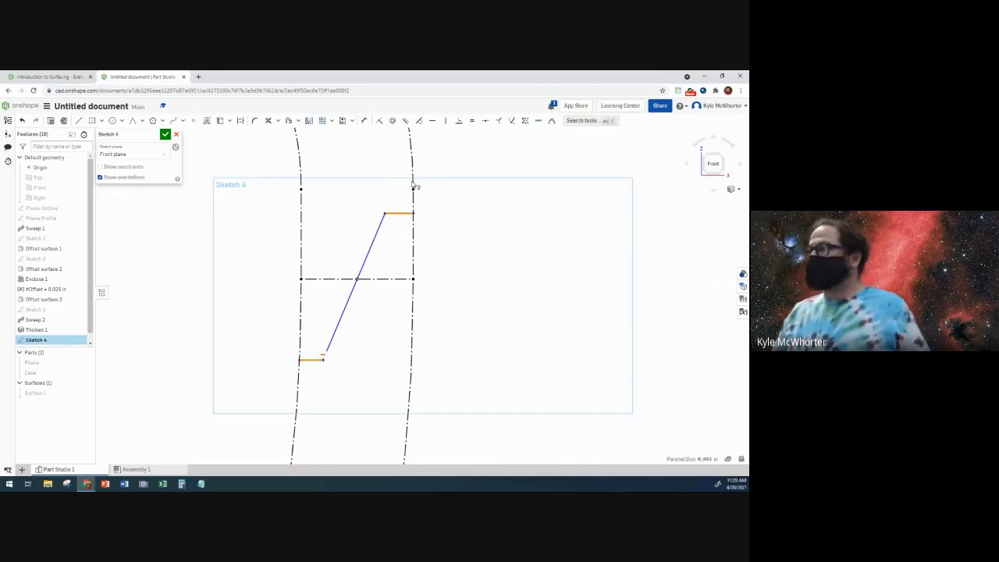
{"action": "left_click", "coordinate": [473, 122]}
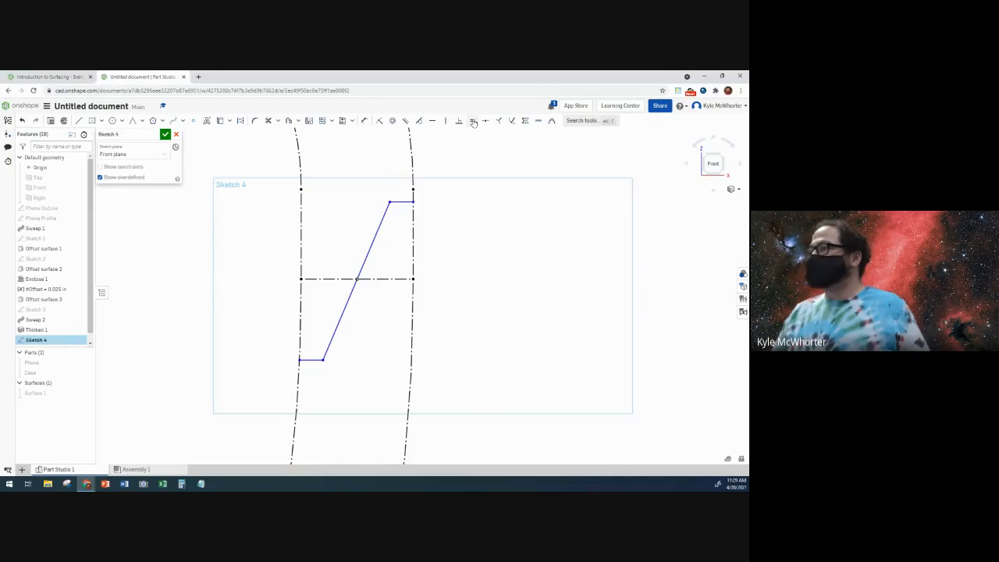
Dimension the angle between the upper short horizontal line and the diagonal as 125° and place the dimension close to the corner.
{"action": "left_click", "coordinate": [364, 120]}
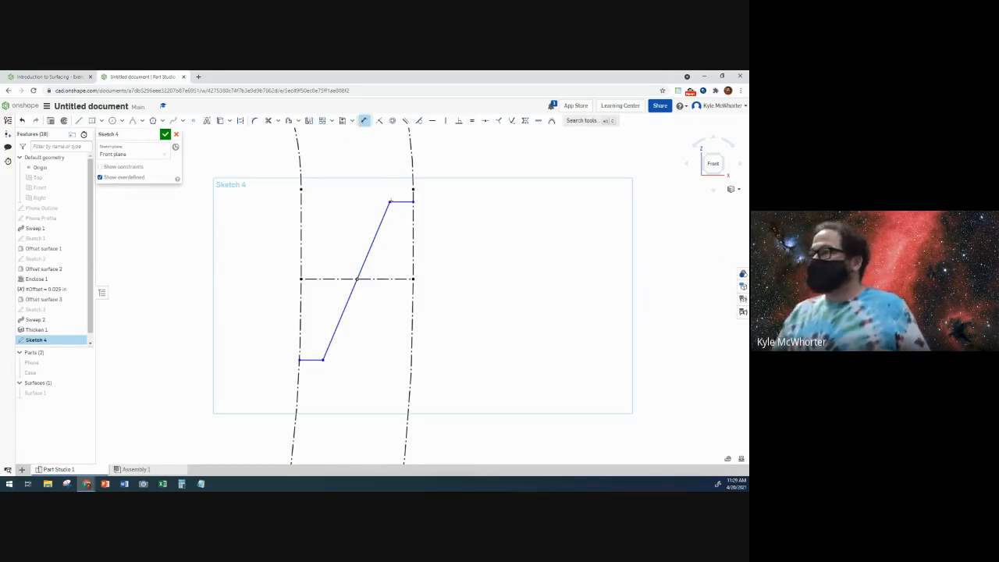
{"action": "left_click", "coordinate": [395, 204]}
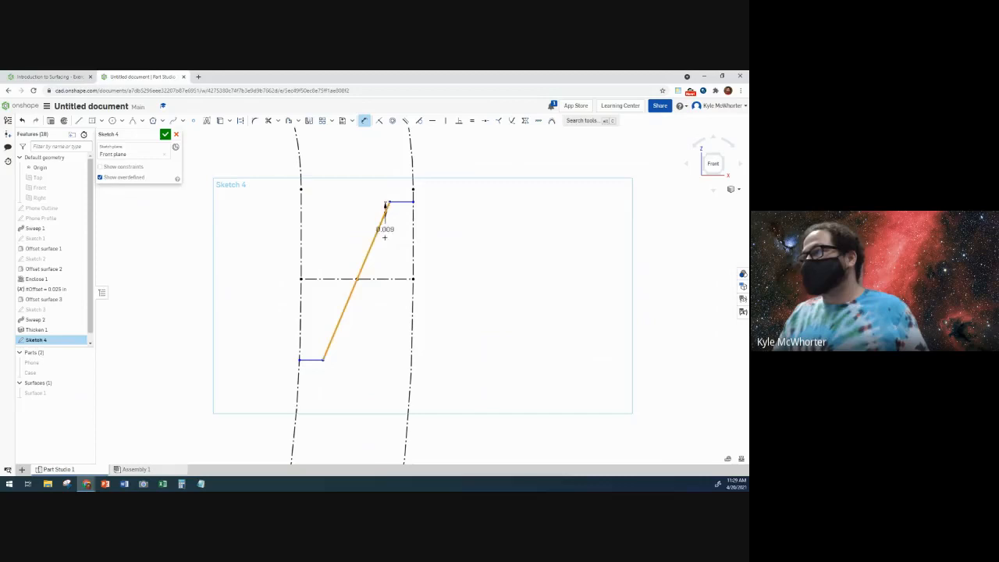
{"action": "left_click", "coordinate": [383, 230]}
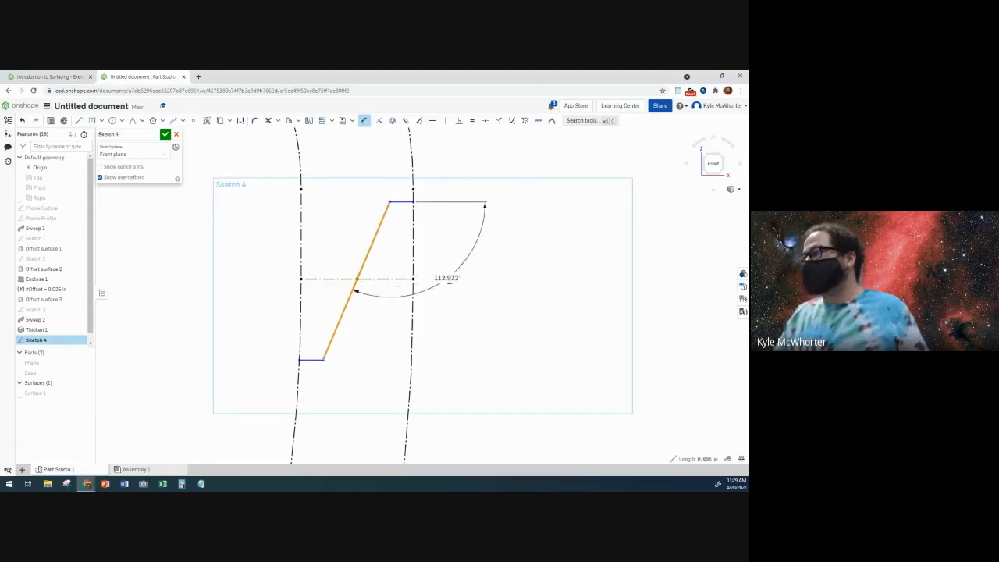
{"action": "left_click", "coordinate": [451, 286]}
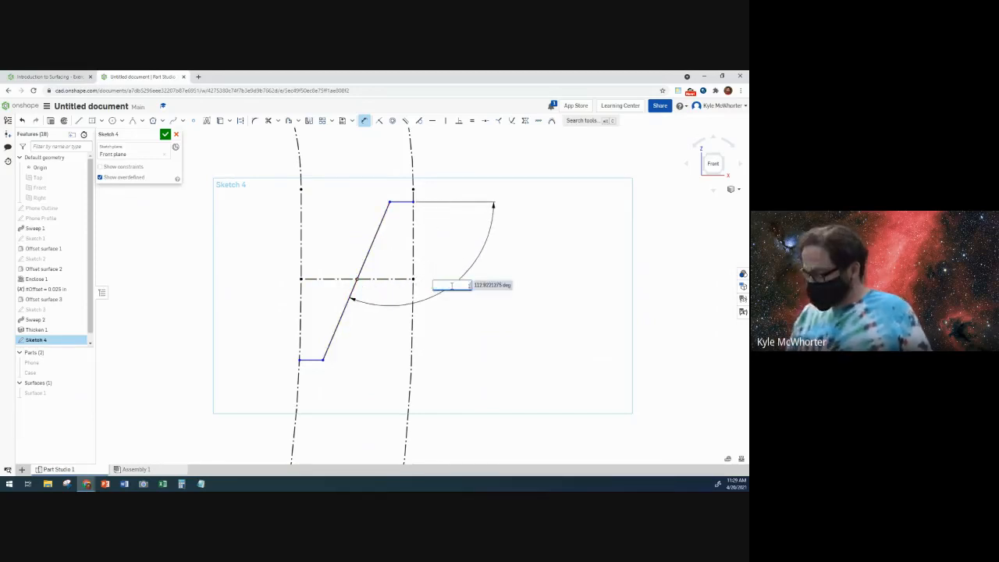
{"action": "type", "text": "125"}
{"action": "key", "text": "Return"}
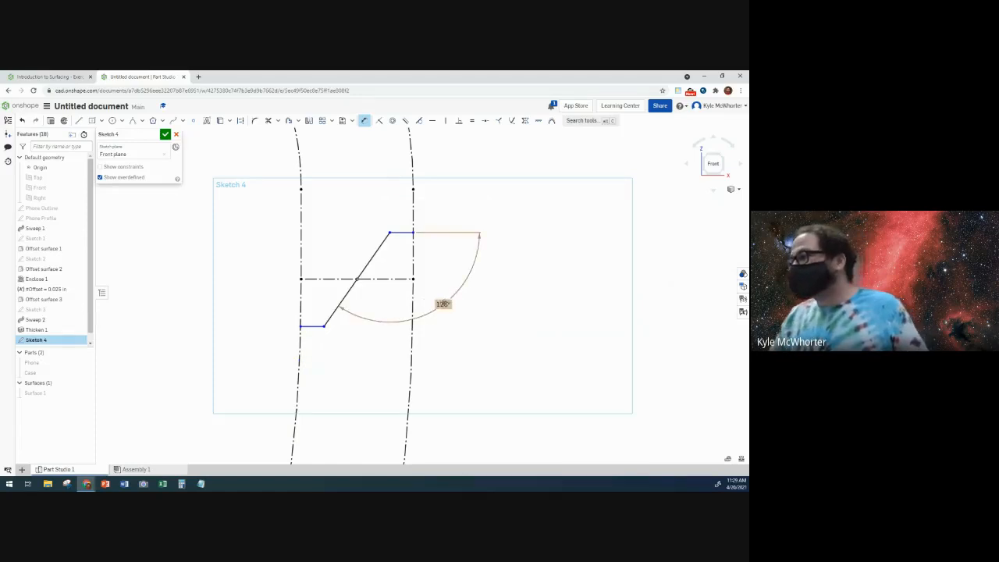
{"action": "left_click_drag", "start_coordinate": [441, 303], "coordinate": [403, 258]}
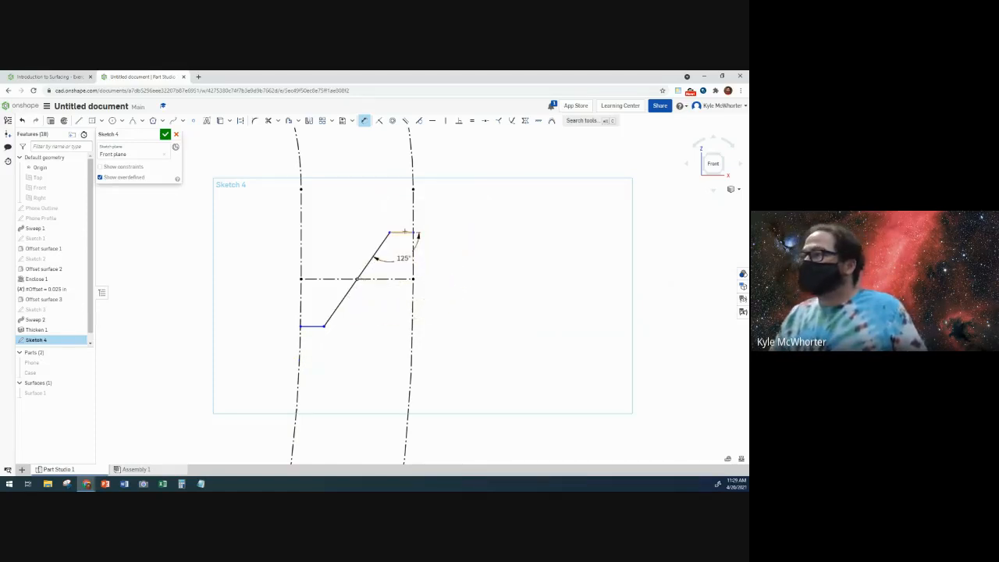
Dimension the vertical distance between the two short horizontal lines as 0.05 in, checking the value against the Step 18 slide, and accept the sketch.
{"action": "left_click", "coordinate": [404, 232]}
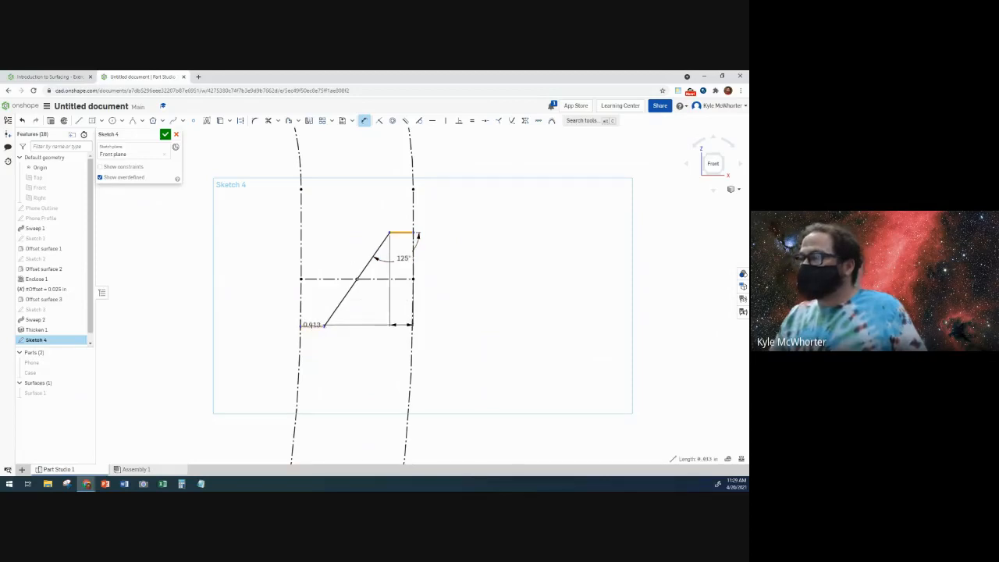
{"action": "left_click", "coordinate": [314, 326]}
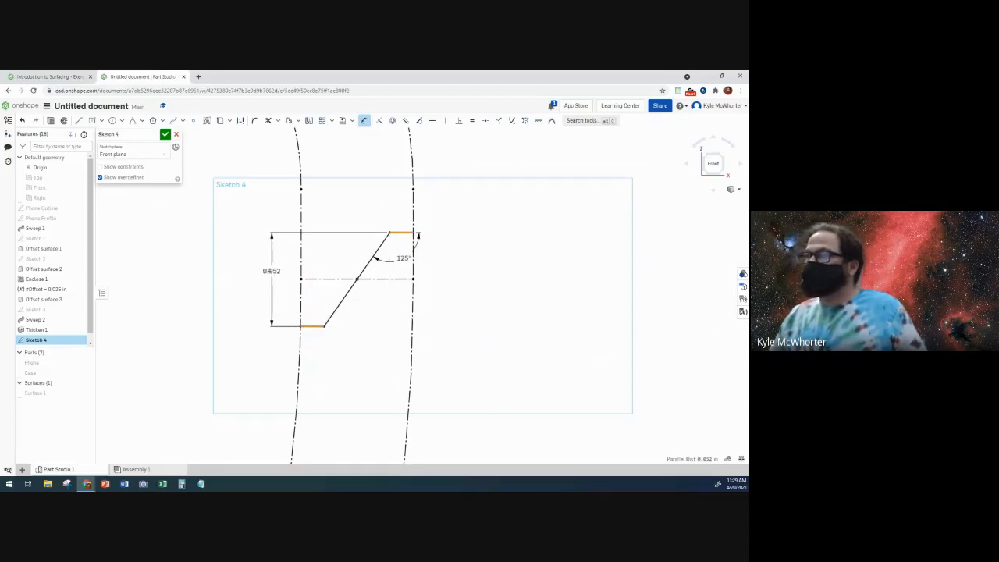
{"action": "left_click", "coordinate": [269, 270]}
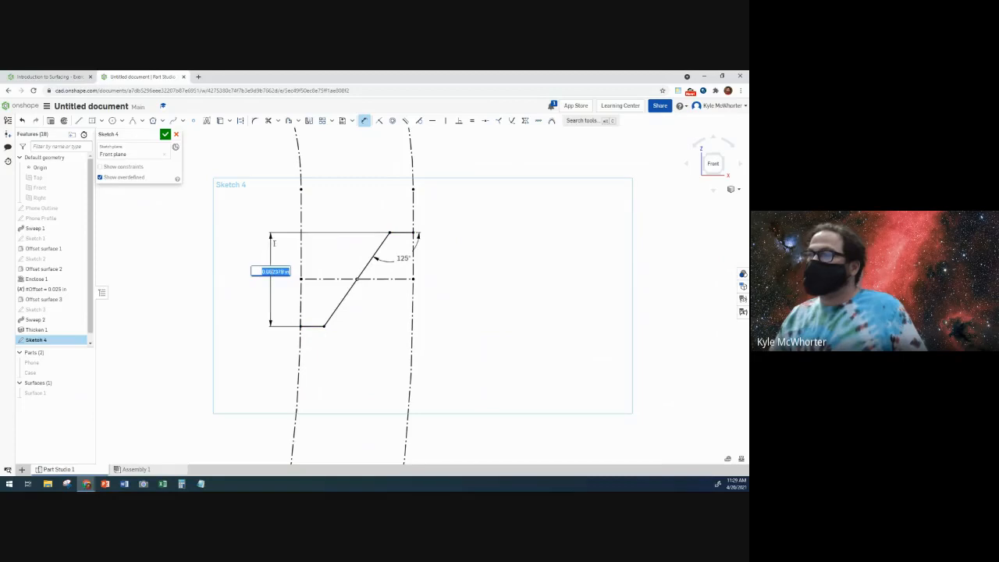
{"action": "left_click", "coordinate": [77, 78]}
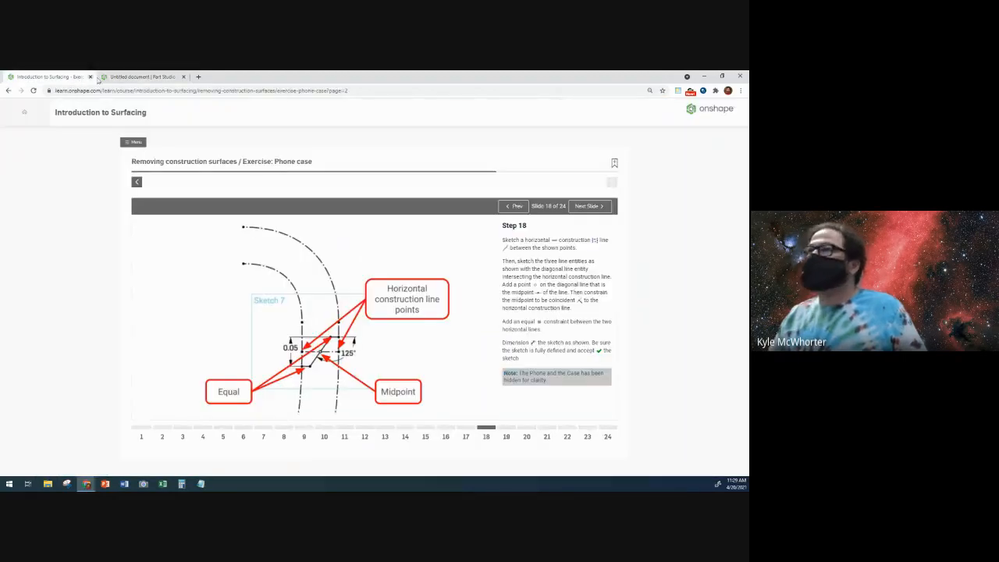
{"action": "left_click", "coordinate": [129, 78]}
{"action": "type", "text": "0.05"}
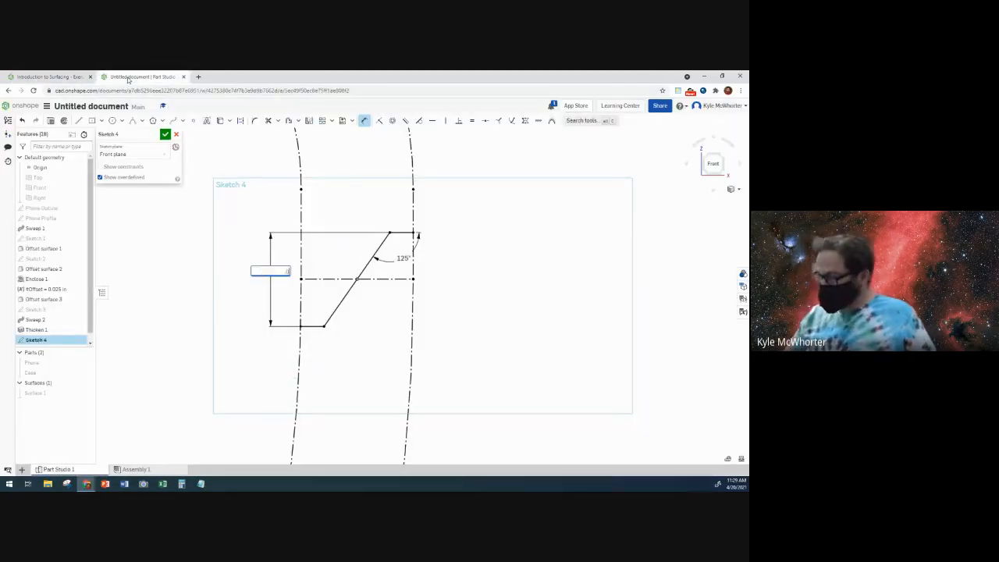
{"action": "key", "text": "Return"}
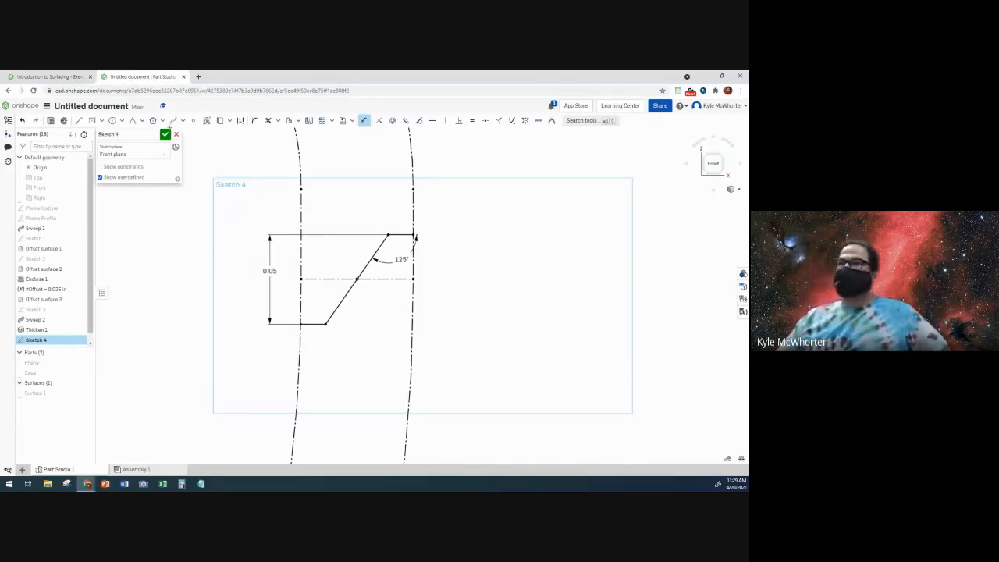
{"action": "left_click", "coordinate": [165, 134]}
Advance the course exercise to Step 19, read its surface sweep instructions, and return to the Part Studio.
{"action": "scroll", "coordinate": [157, 253], "scroll_direction": "down", "scroll_amount": 3}
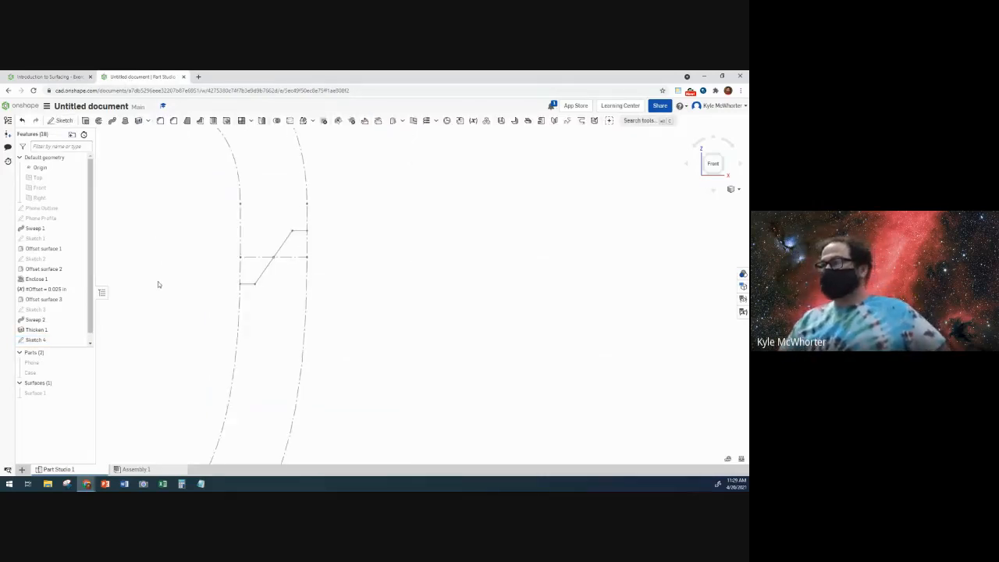
{"action": "scroll", "coordinate": [159, 285], "scroll_direction": "down", "scroll_amount": 4}
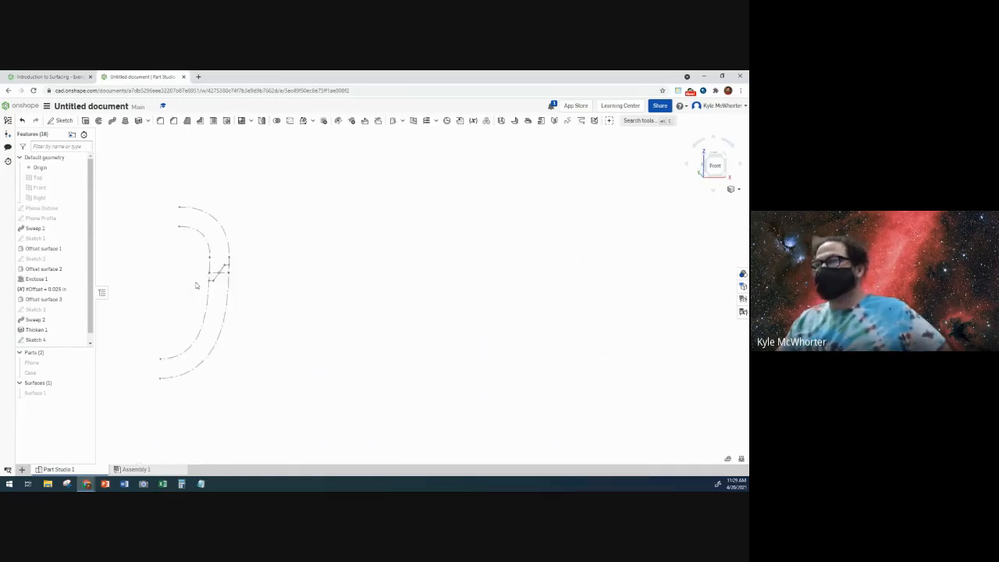
{"action": "middle_click_drag", "start_coordinate": [197, 286], "coordinate": [313, 284]}
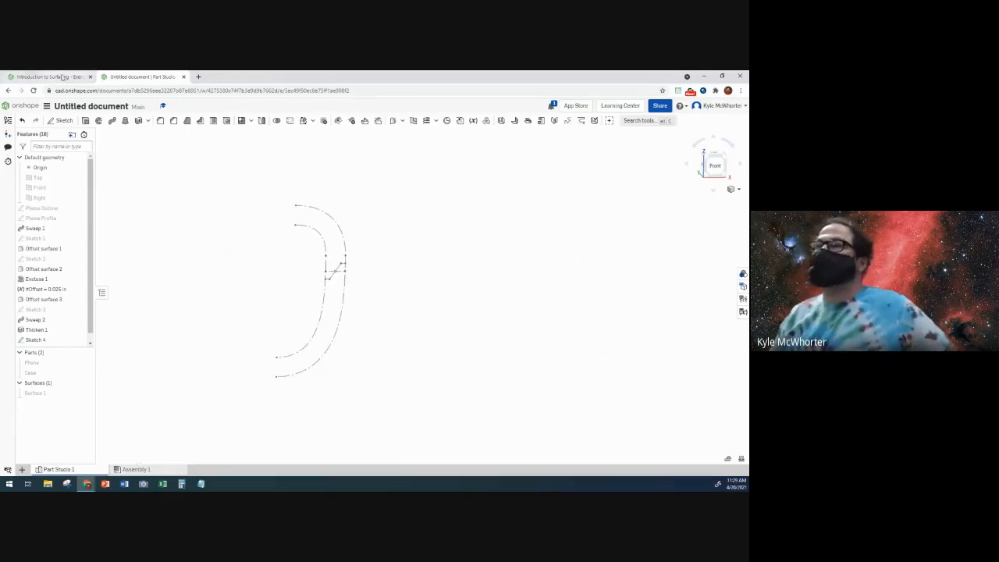
{"action": "left_click", "coordinate": [62, 77]}
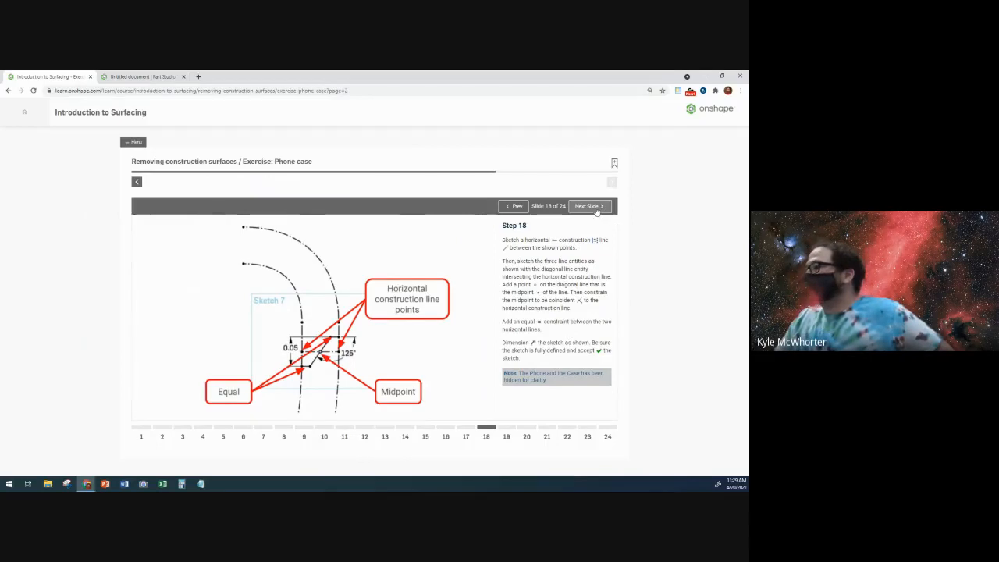
{"action": "left_click", "coordinate": [597, 209]}
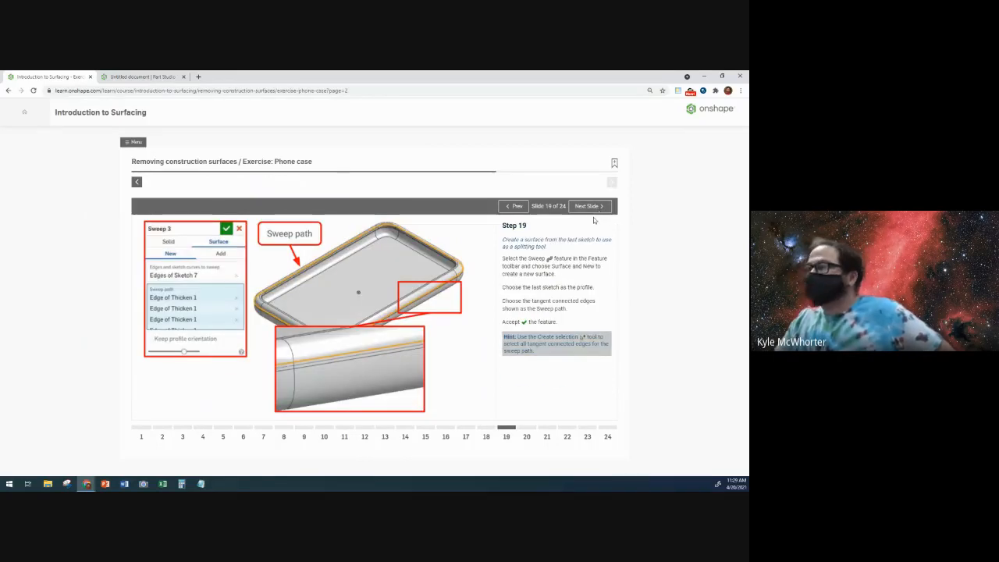
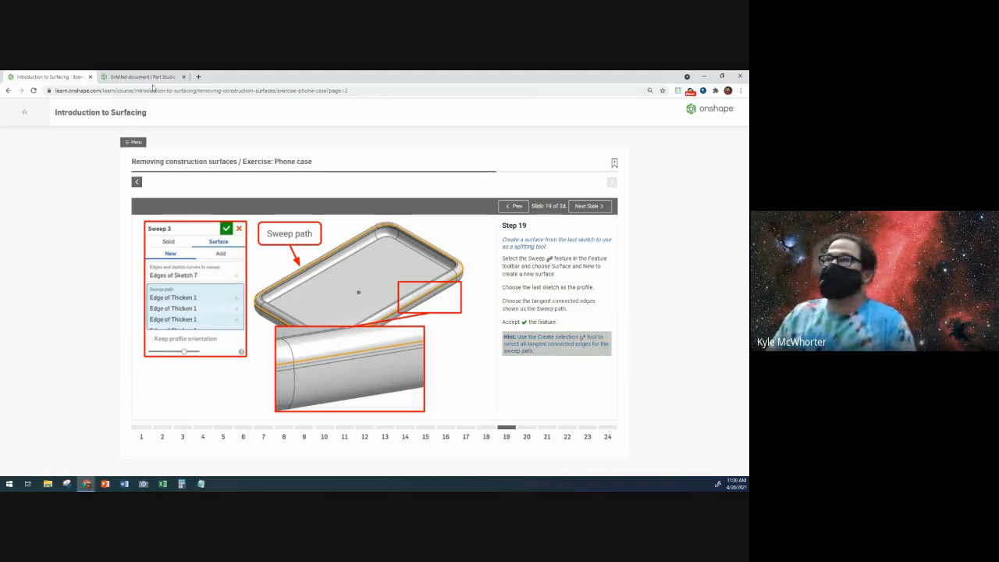
{"action": "left_click", "coordinate": [147, 76]}
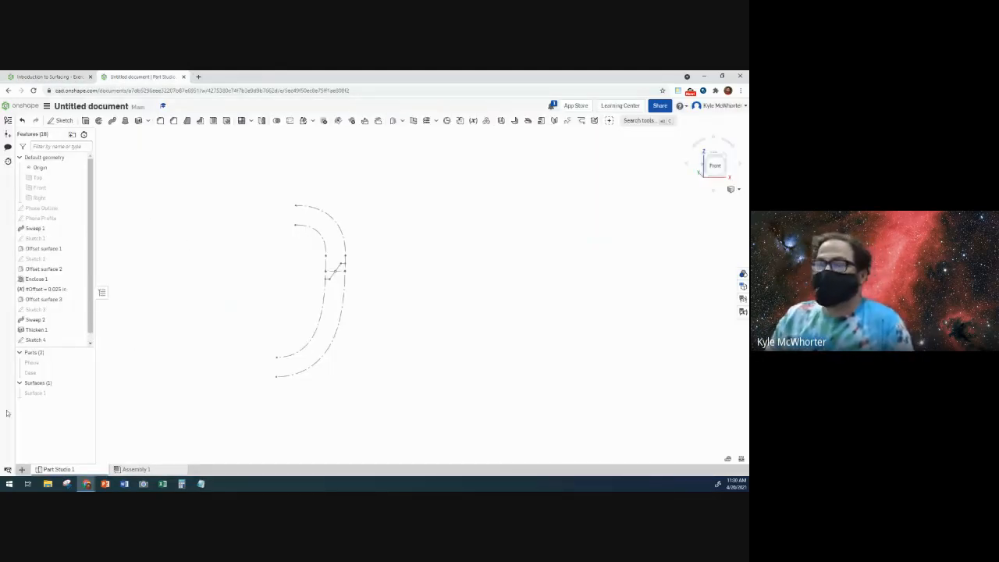
Show the Case and start a new surface Sweep using the edges of Sketch 4 as the profile.
{"action": "left_click", "coordinate": [86, 372]}
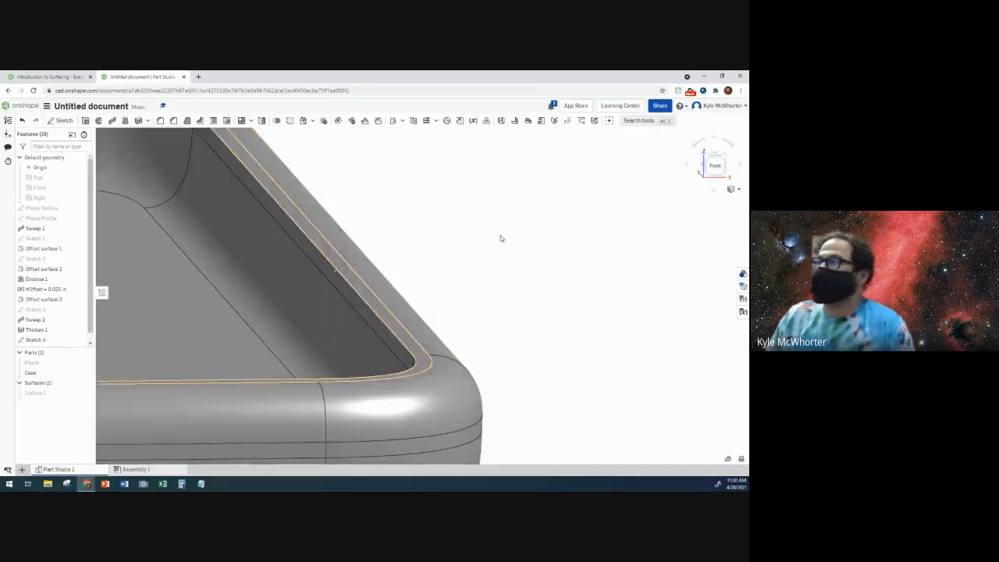
{"action": "scroll", "coordinate": [509, 248], "scroll_direction": "down", "scroll_amount": 3}
{"action": "right_click_drag", "start_coordinate": [641, 348], "coordinate": [624, 351]}
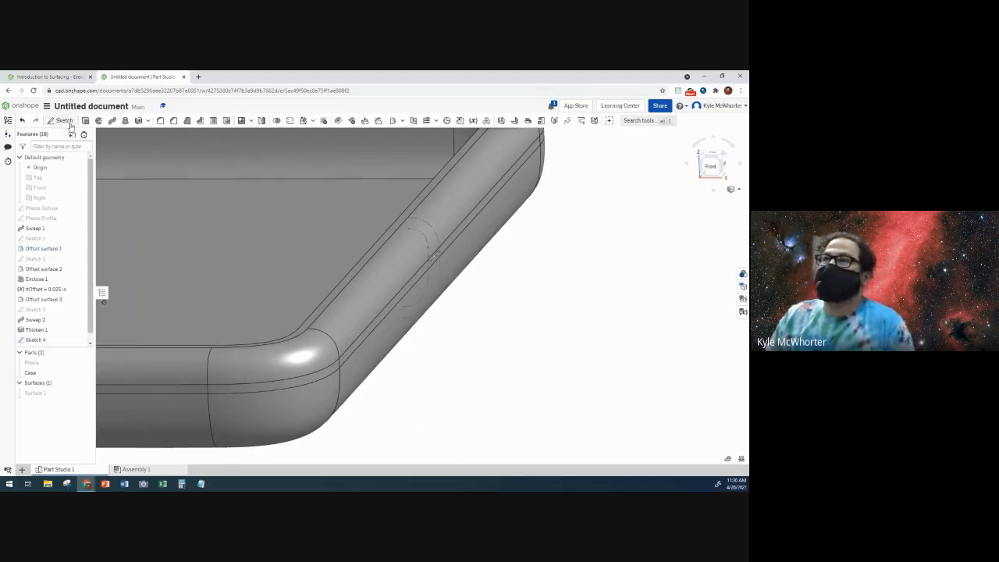
{"action": "left_click", "coordinate": [111, 121]}
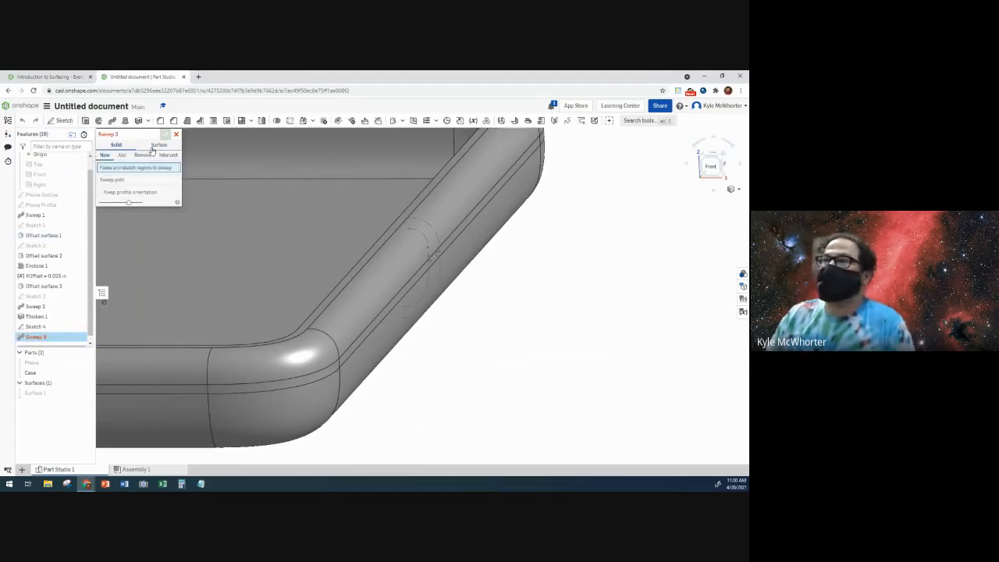
{"action": "left_click", "coordinate": [158, 146]}
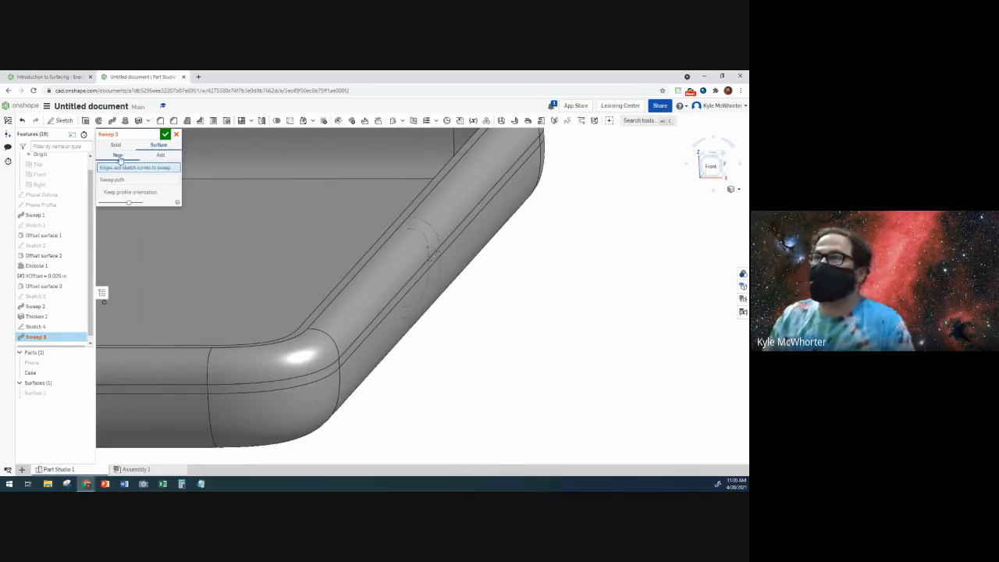
{"action": "left_click", "coordinate": [31, 327]}
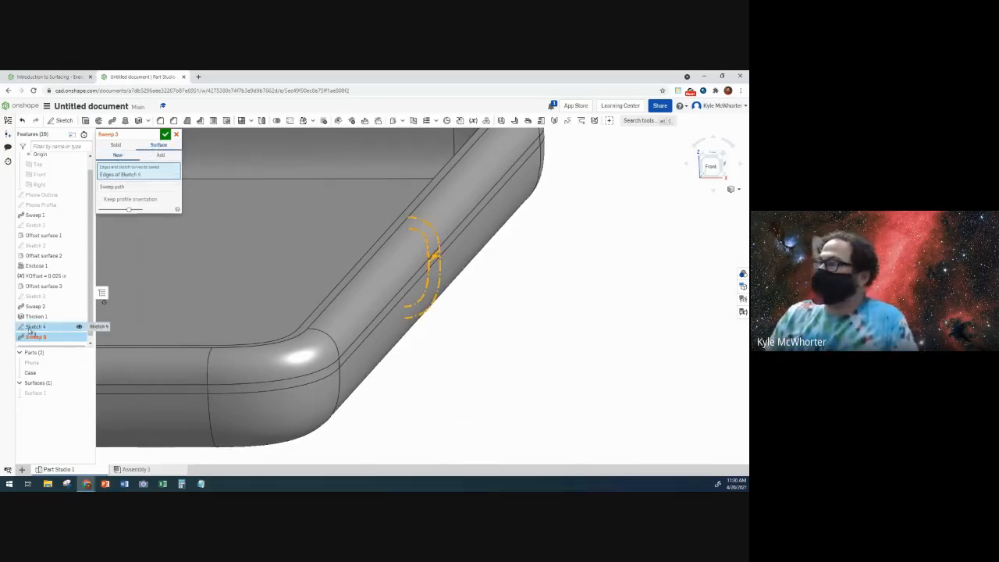
Choose the Case's outer split edge along the profile's long side, both adjoining corners and the front short side as the sweep path.
{"action": "left_click", "coordinate": [139, 187]}
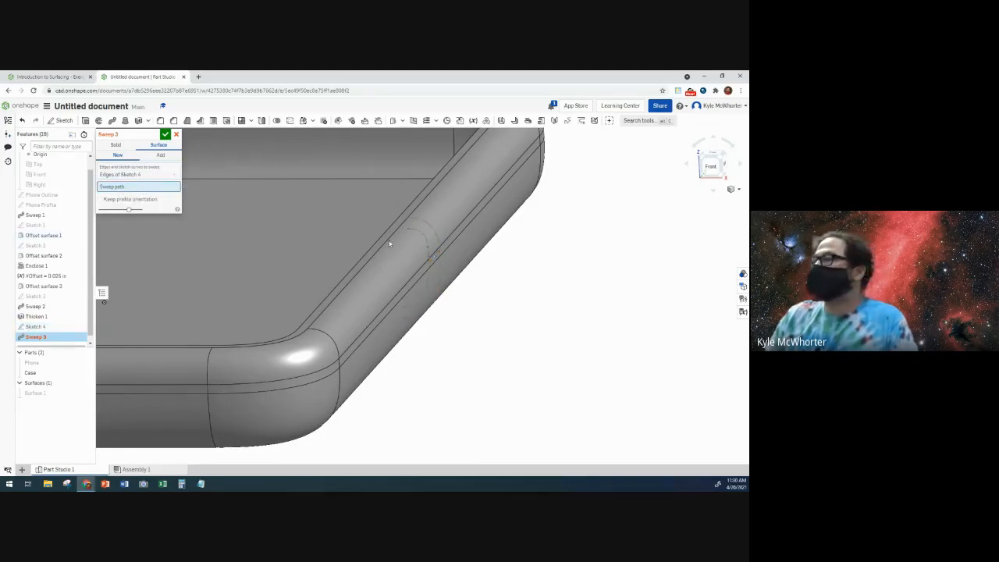
{"action": "left_click", "coordinate": [447, 243]}
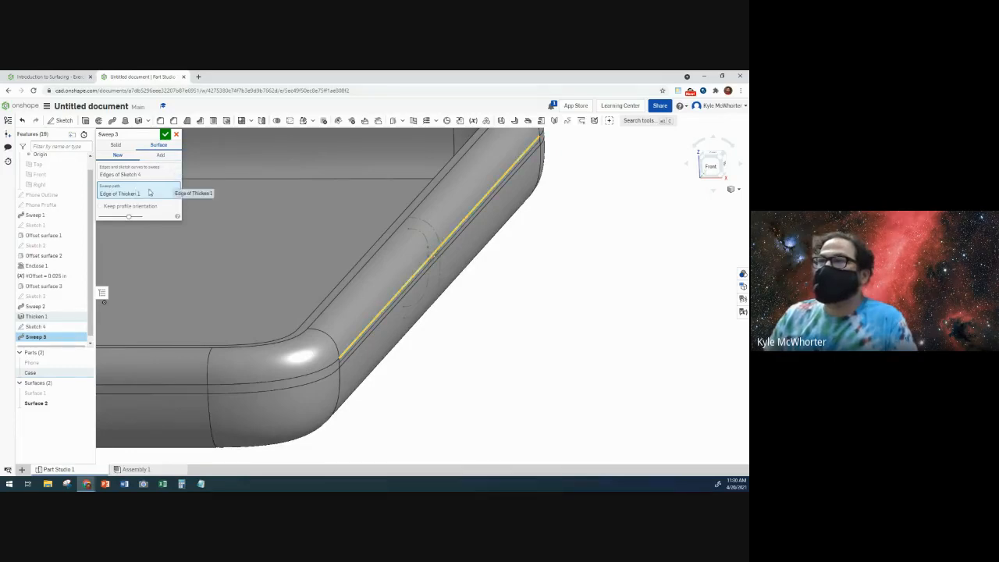
{"action": "scroll", "coordinate": [489, 318], "scroll_direction": "down", "scroll_amount": 4}
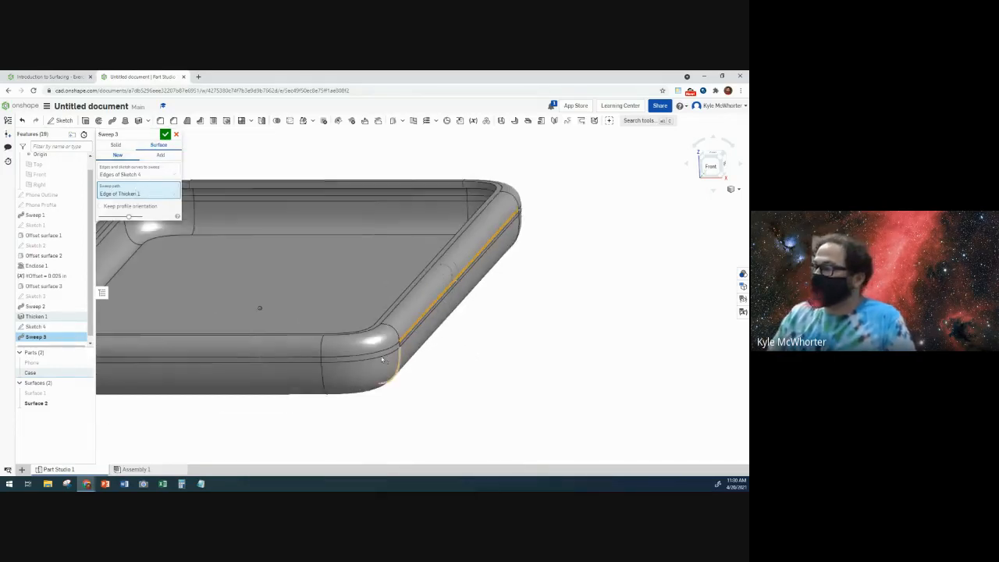
{"action": "left_click", "coordinate": [388, 353]}
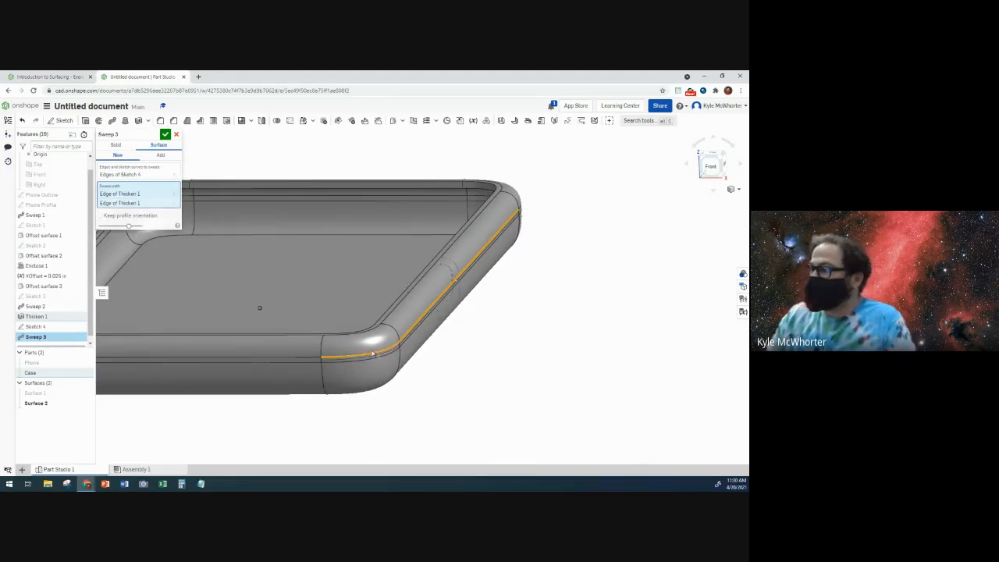
{"action": "left_click", "coordinate": [307, 358]}
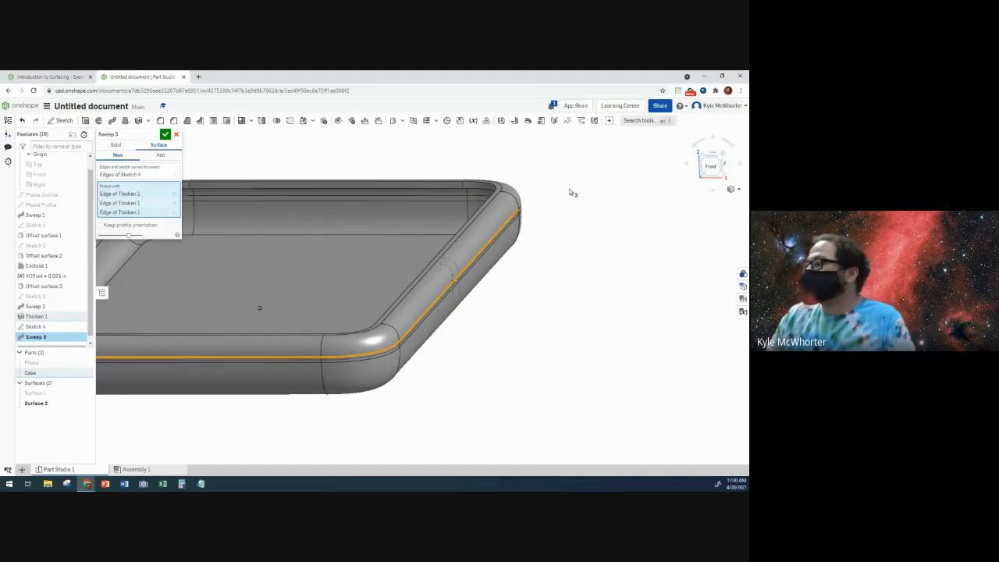
{"action": "scroll", "coordinate": [457, 235], "scroll_direction": "up", "scroll_amount": 5}
{"action": "left_click", "coordinate": [406, 252]}
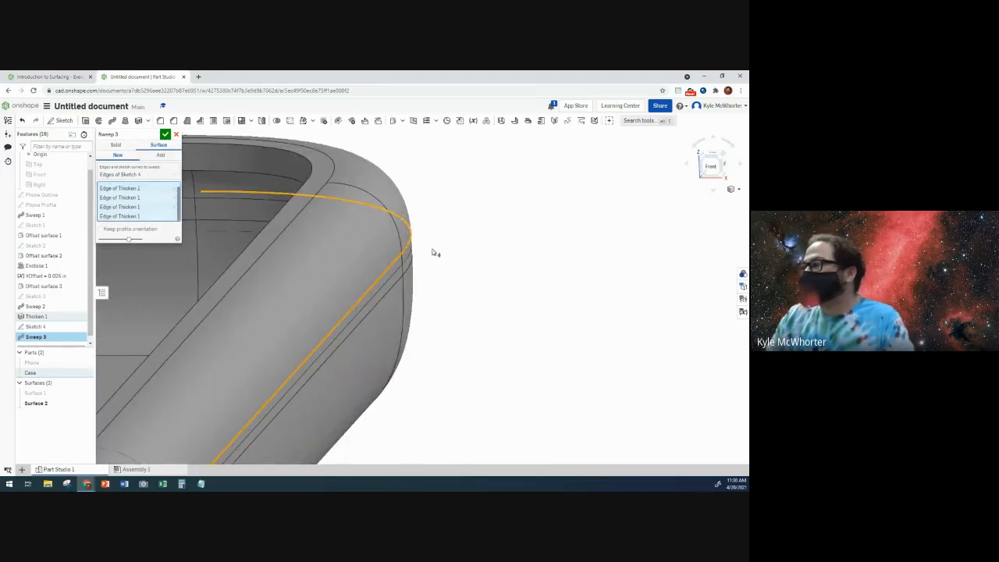
Extend the sweep path along the back short side and its far corner, replacing the mismatched corner edge with the tangent connected one.
{"action": "scroll", "coordinate": [431, 266], "scroll_direction": "down", "scroll_amount": 4}
{"action": "right_click_drag", "start_coordinate": [517, 317], "coordinate": [431, 361]}
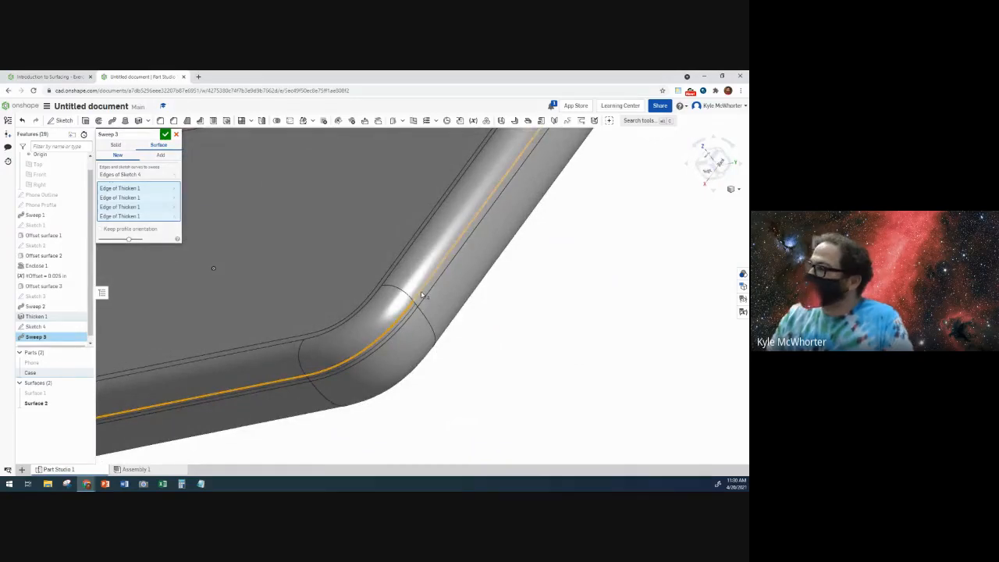
{"action": "left_click", "coordinate": [423, 295]}
{"action": "middle_click_drag", "start_coordinate": [606, 252], "coordinate": [415, 412]}
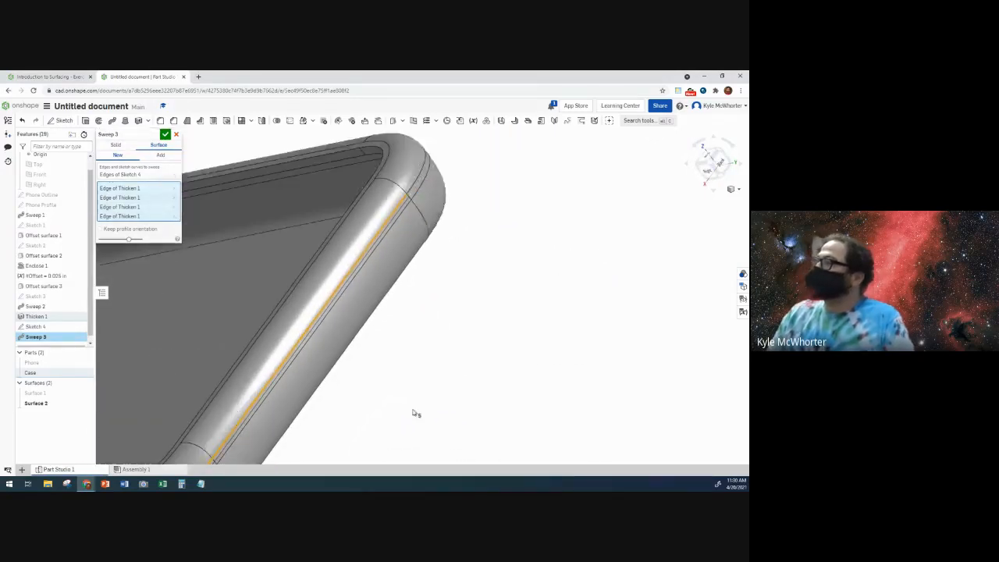
{"action": "left_click", "coordinate": [393, 212]}
{"action": "scroll", "coordinate": [403, 213], "scroll_direction": "up", "scroll_amount": 3}
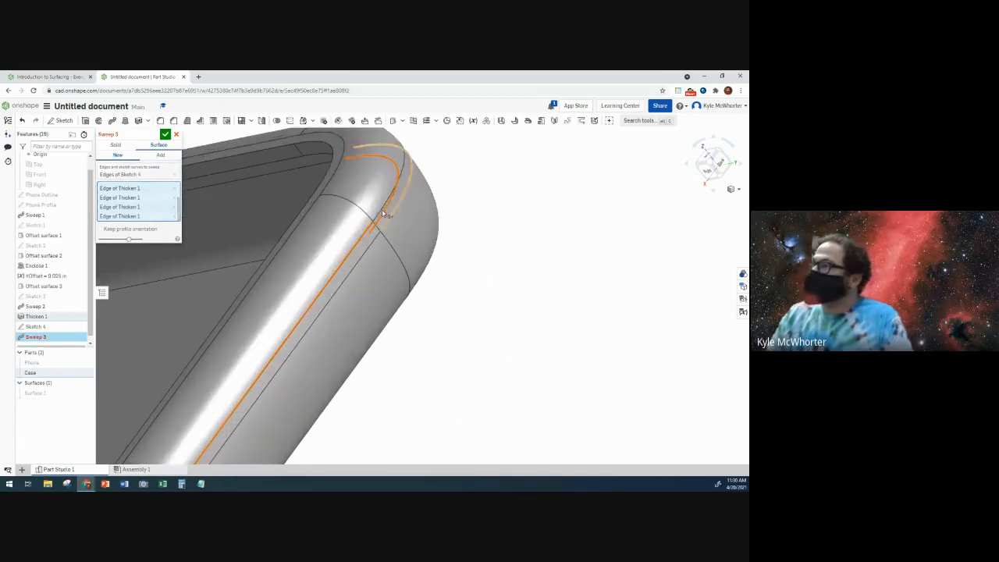
{"action": "scroll", "coordinate": [353, 307], "scroll_direction": "up", "scroll_amount": 3}
{"action": "scroll", "coordinate": [463, 361], "scroll_direction": "up", "scroll_amount": 2}
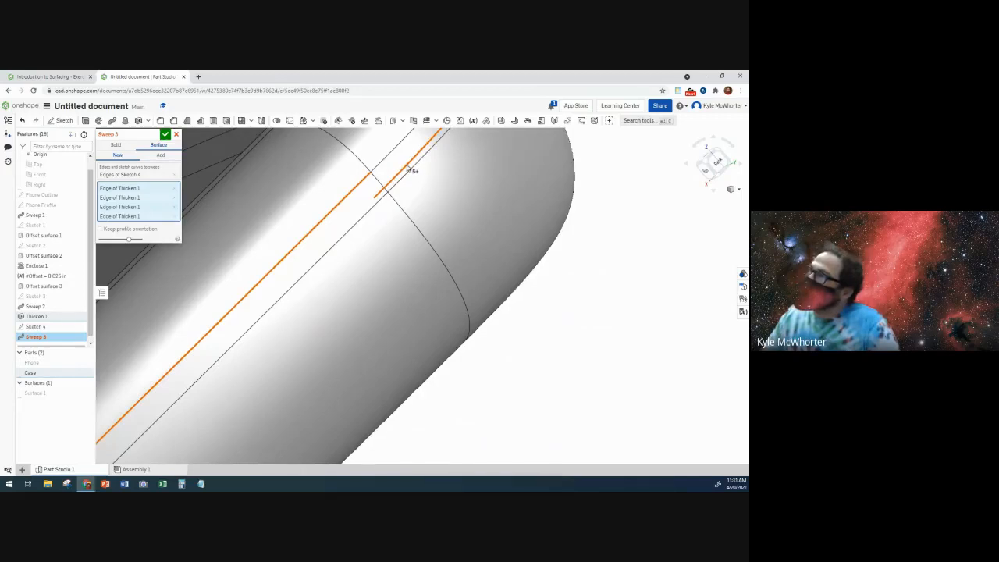
{"action": "right_click_drag", "start_coordinate": [404, 205], "coordinate": [334, 226]}
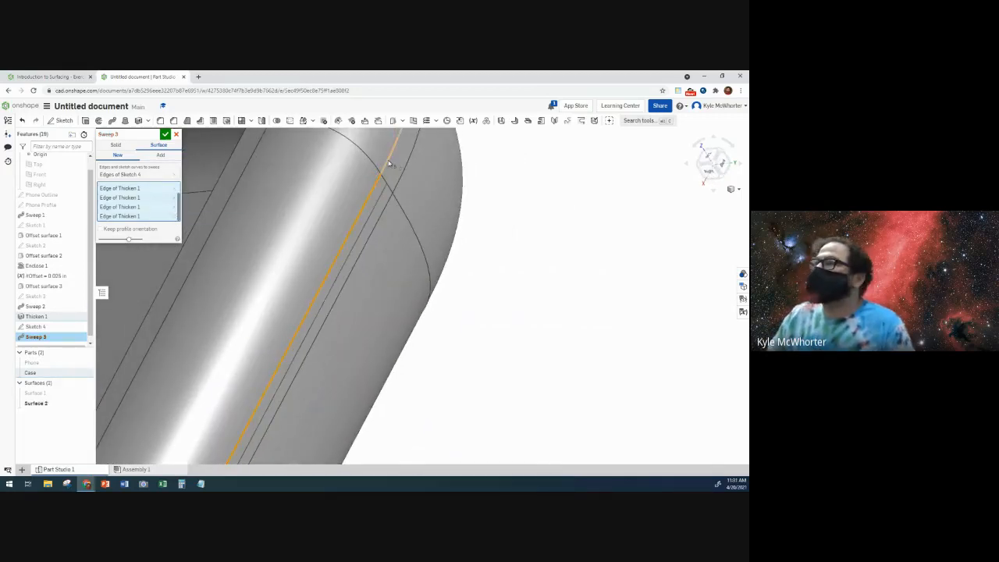
{"action": "scroll", "coordinate": [388, 162], "scroll_direction": "down", "scroll_amount": 5}
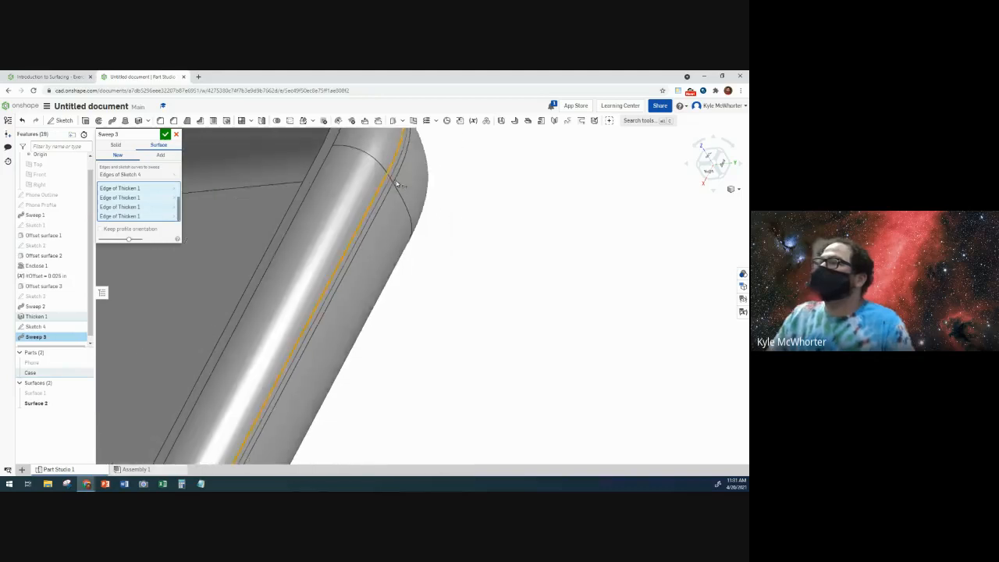
Add the opposite long side and the last corner edge of the Case to close the sweep path loop.
{"action": "right_click_drag", "start_coordinate": [409, 227], "coordinate": [235, 248]}
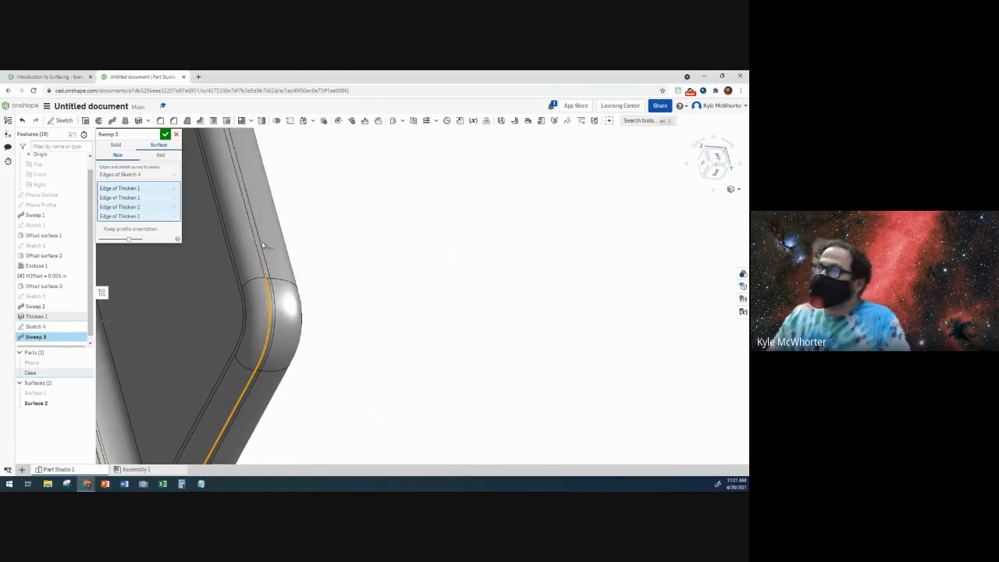
{"action": "scroll", "coordinate": [319, 214], "scroll_direction": "down", "scroll_amount": 3}
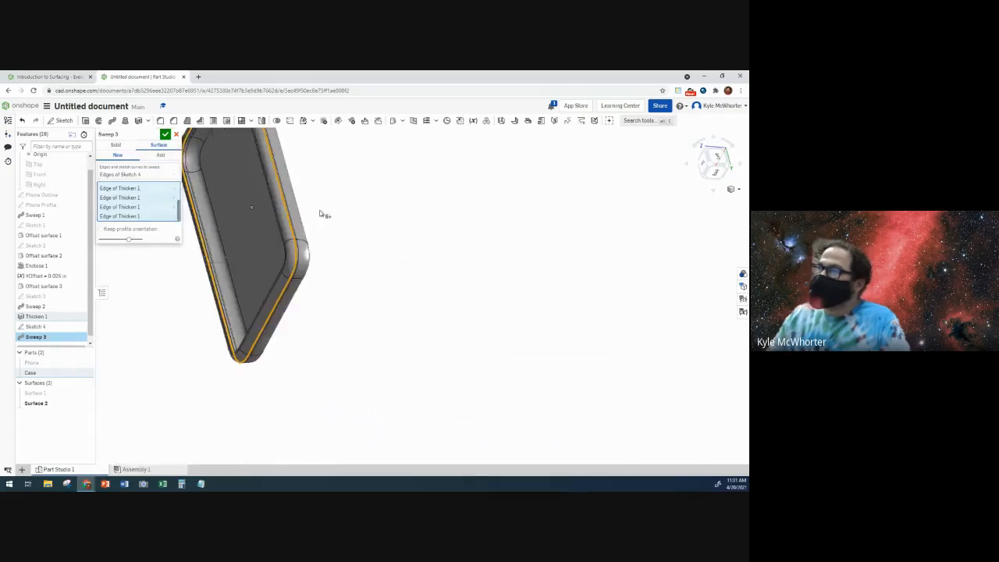
{"action": "right_click_drag", "start_coordinate": [319, 211], "coordinate": [319, 268]}
{"action": "scroll", "coordinate": [252, 258], "scroll_direction": "up", "scroll_amount": 5}
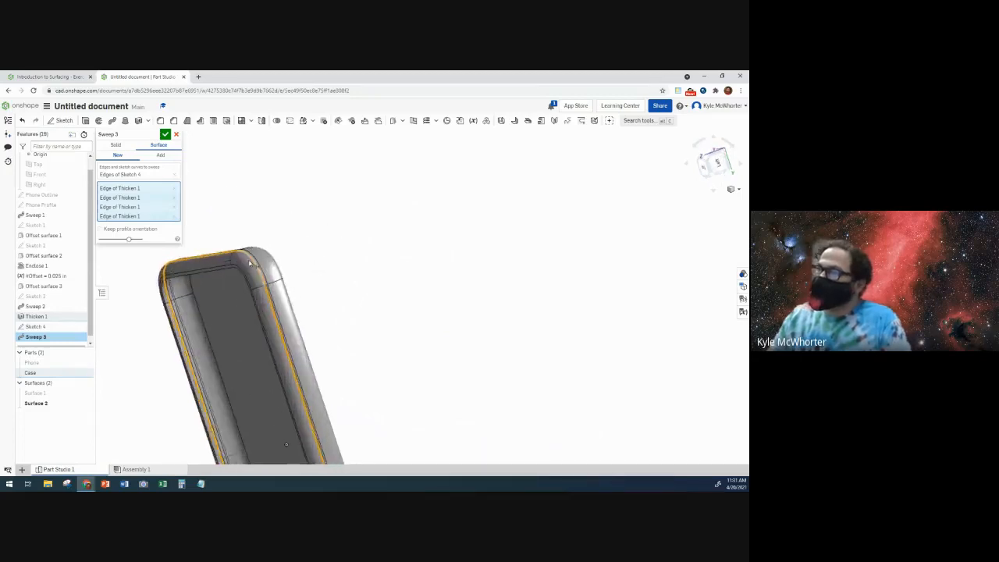
{"action": "left_click", "coordinate": [255, 256]}
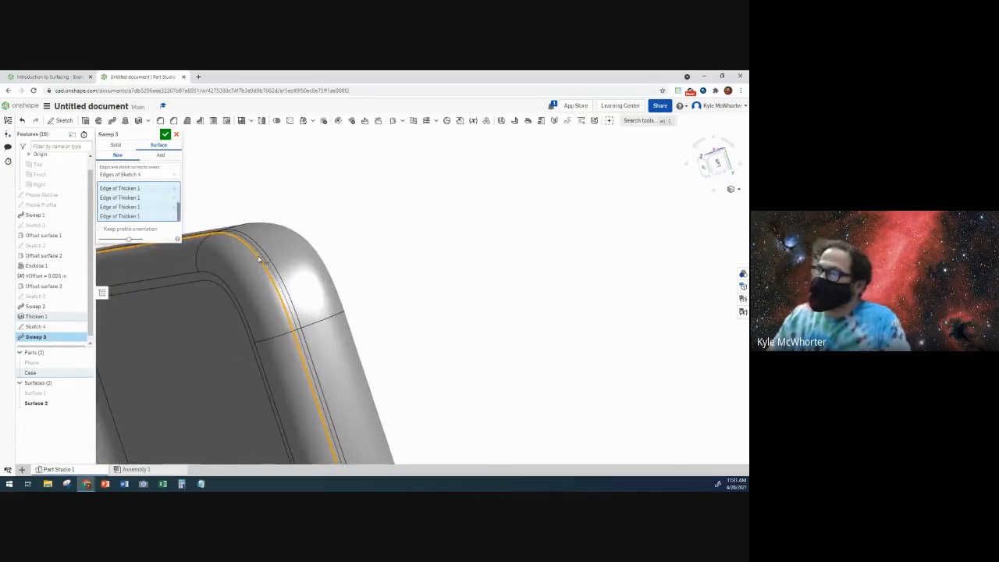
{"action": "scroll", "coordinate": [263, 262], "scroll_direction": "down", "scroll_amount": 5}
{"action": "scroll", "coordinate": [264, 262], "scroll_direction": "down", "scroll_amount": 3}
{"action": "right_click_drag", "start_coordinate": [351, 302], "coordinate": [377, 245]}
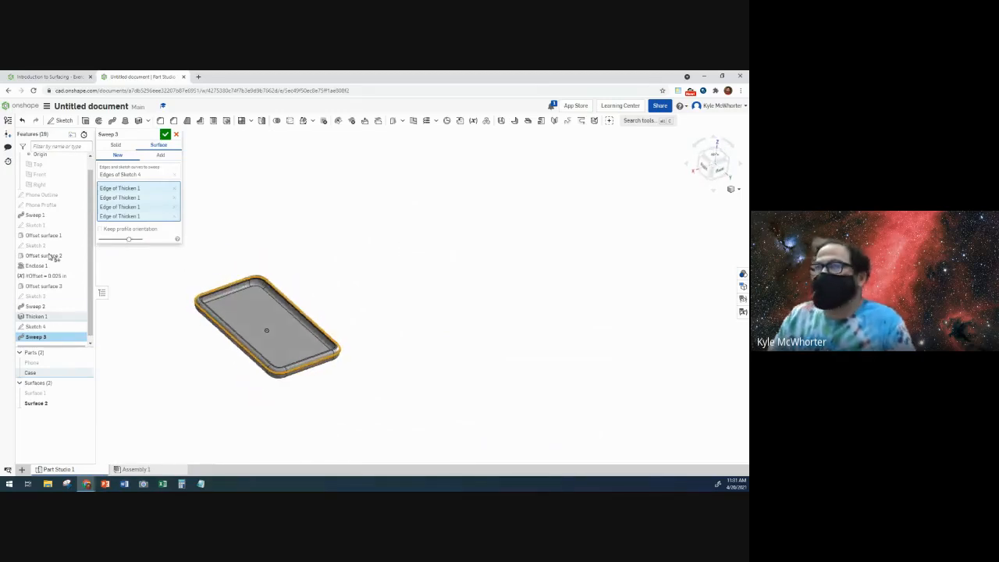
Hide the Case to check the swept surface from the top view, accept the sweep, and show the Case again.
{"action": "left_click", "coordinate": [87, 374]}
{"action": "scroll", "coordinate": [197, 344], "scroll_direction": "up", "scroll_amount": 5}
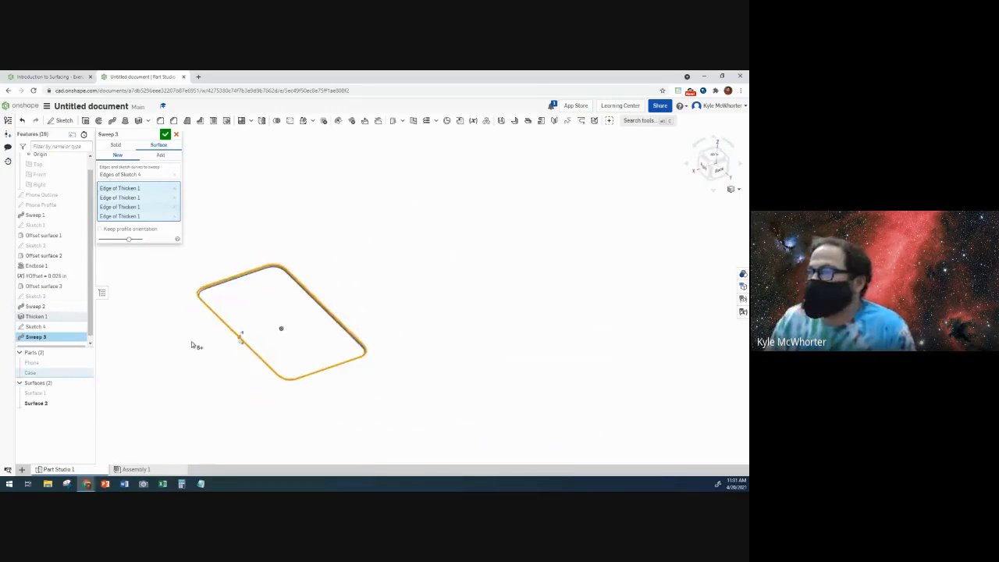
{"action": "mouse_move", "coordinate": [204, 330]}
{"action": "right_mouse_down"}
{"action": "mouse_move", "coordinate": [262, 330]}
{"action": "mouse_move", "coordinate": [194, 342]}
{"action": "mouse_move", "coordinate": [204, 348]}
{"action": "right_mouse_up"}
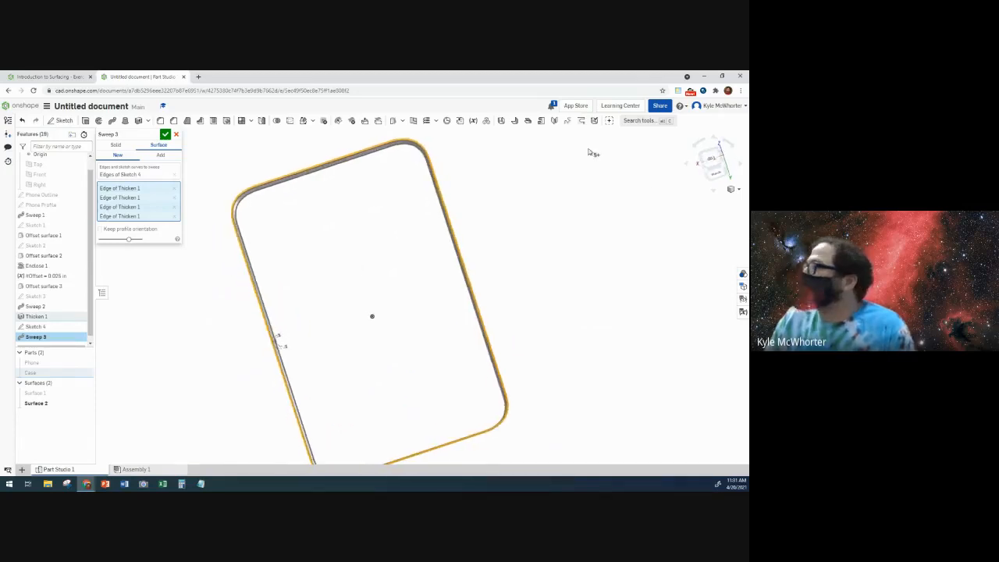
{"action": "left_click", "coordinate": [710, 161]}
{"action": "scroll", "coordinate": [469, 228], "scroll_direction": "up", "scroll_amount": 3}
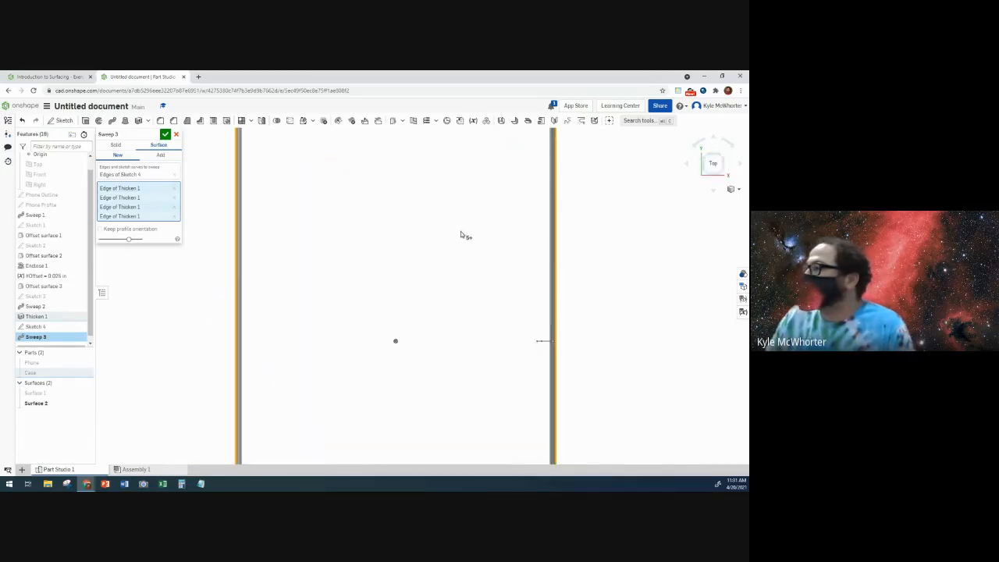
{"action": "scroll", "coordinate": [462, 235], "scroll_direction": "down", "scroll_amount": 5}
{"action": "scroll", "coordinate": [460, 239], "scroll_direction": "up", "scroll_amount": 3}
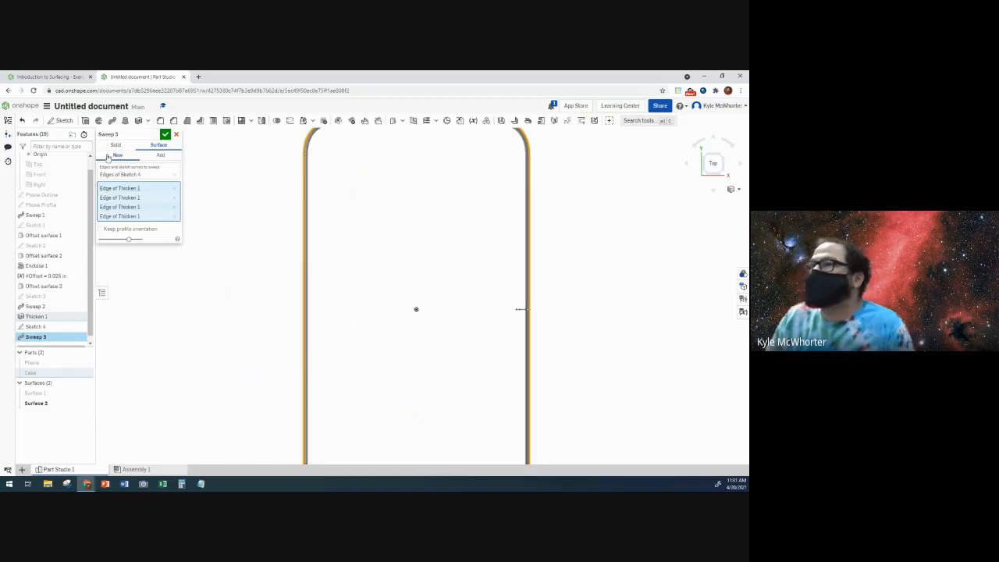
{"action": "left_click", "coordinate": [166, 135]}
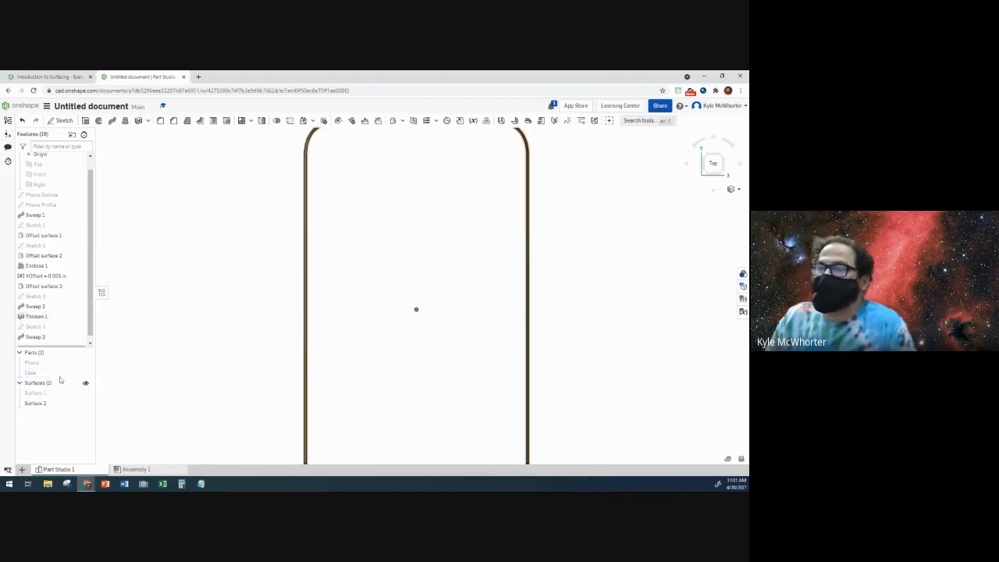
{"action": "left_click", "coordinate": [86, 374]}
{"action": "right_click_drag", "start_coordinate": [203, 351], "coordinate": [158, 263]}
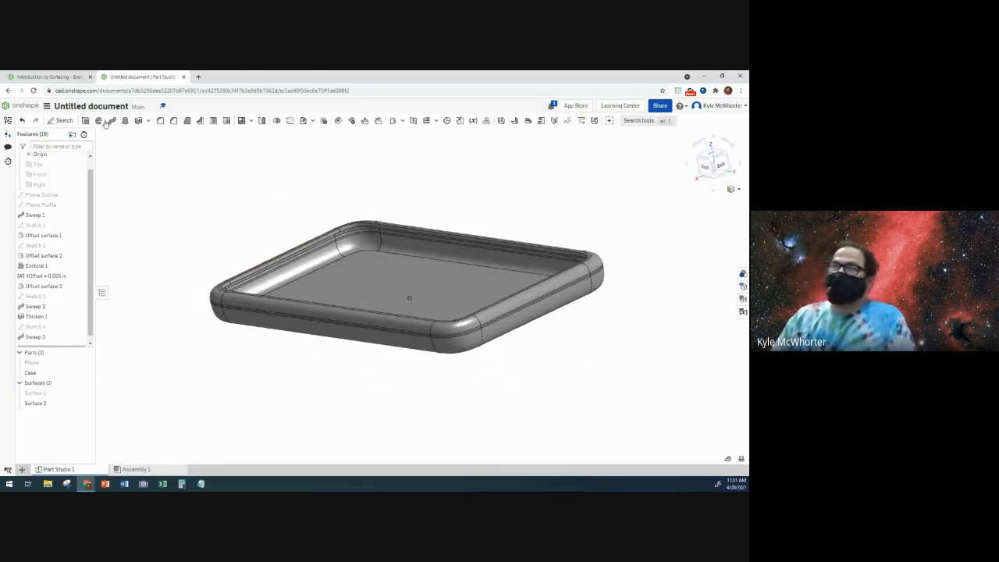
Advance the course exercise to Step 20, read its Thicken instructions, and return to the Part Studio.
{"action": "left_click", "coordinate": [81, 77]}
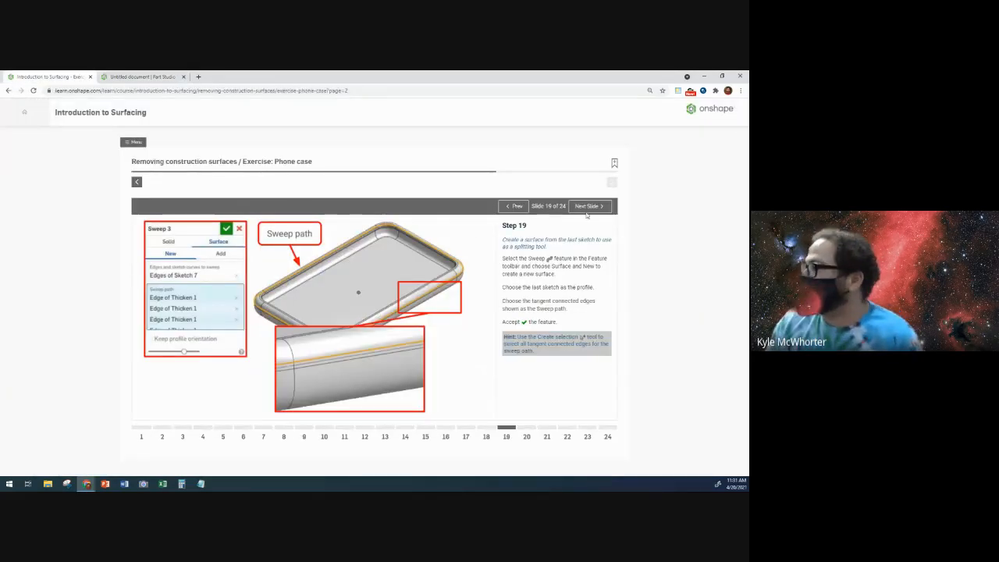
{"action": "left_click", "coordinate": [588, 209]}
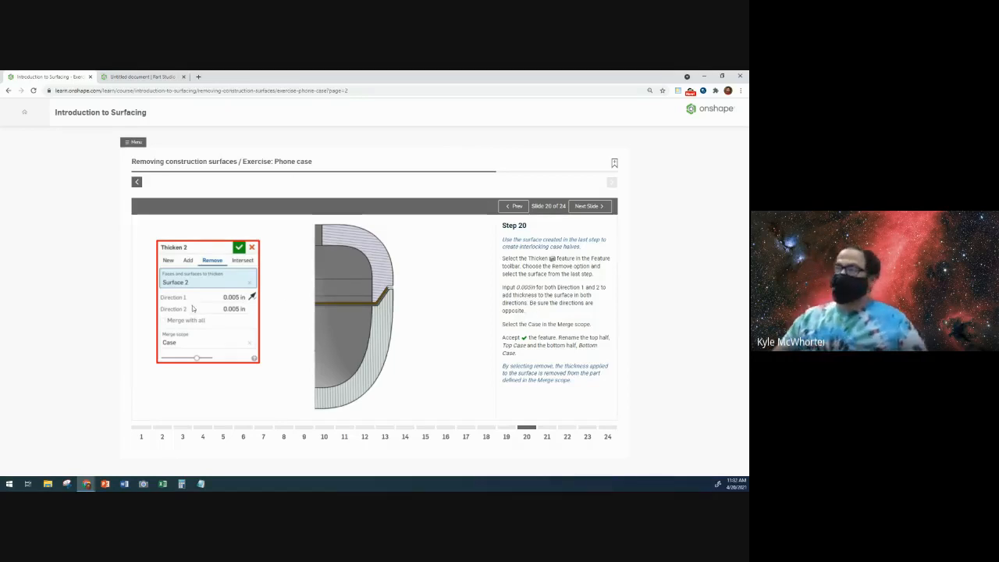
{"action": "left_click", "coordinate": [163, 77]}
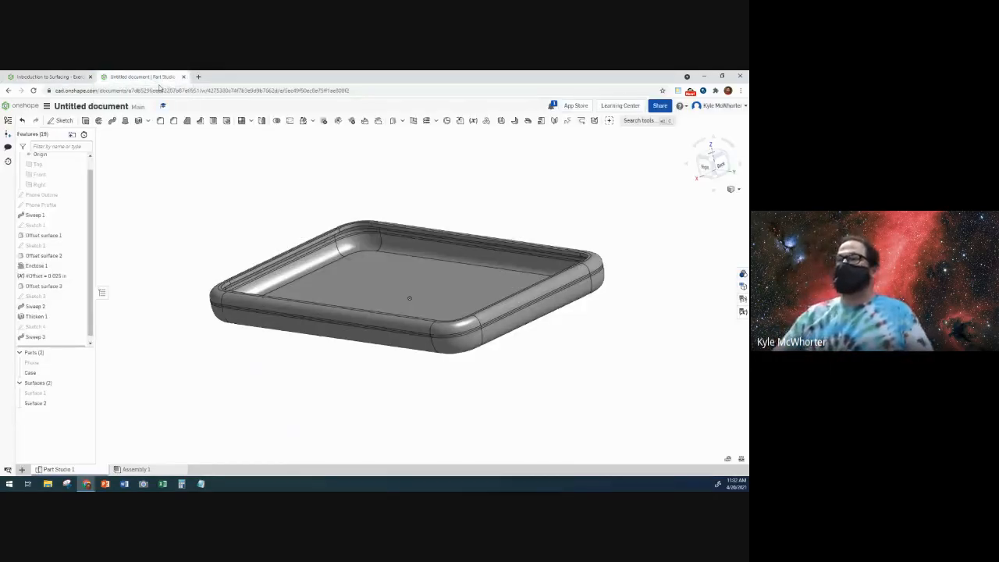
Start a Thicken feature on Surface 2 as a Remove operation, with the Case as the merge scope.
{"action": "left_click", "coordinate": [139, 121]}
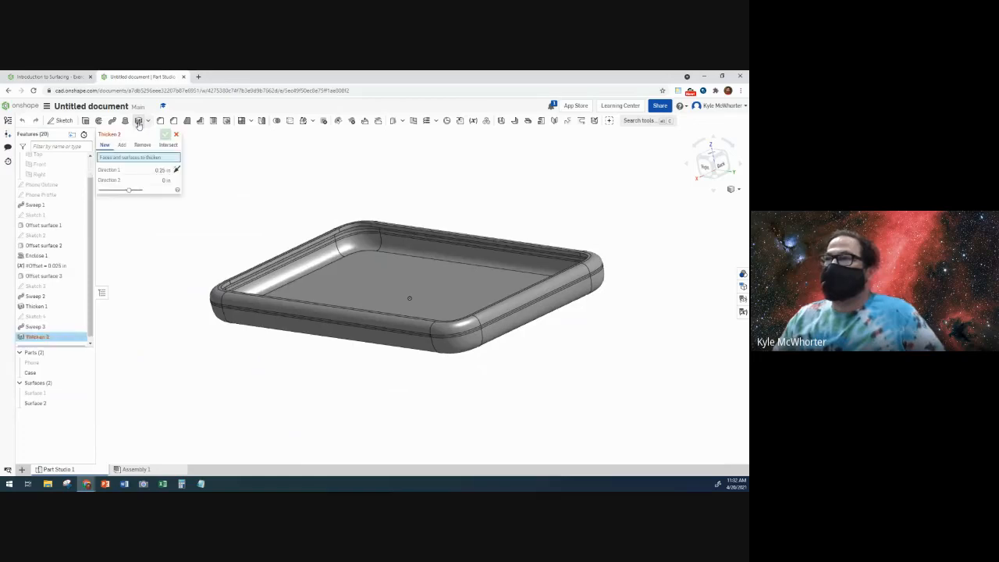
{"action": "left_click", "coordinate": [34, 404]}
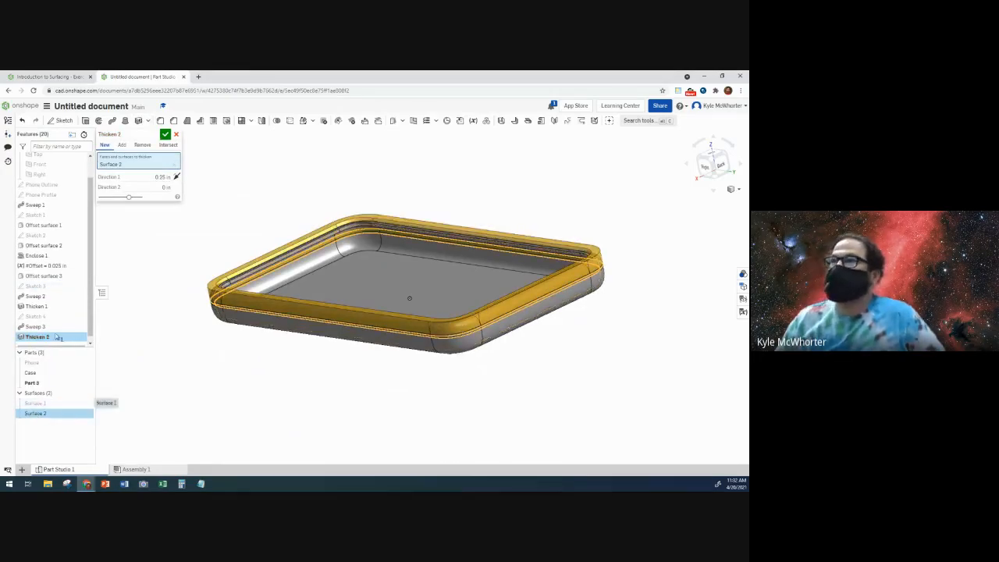
{"action": "left_click", "coordinate": [142, 145]}
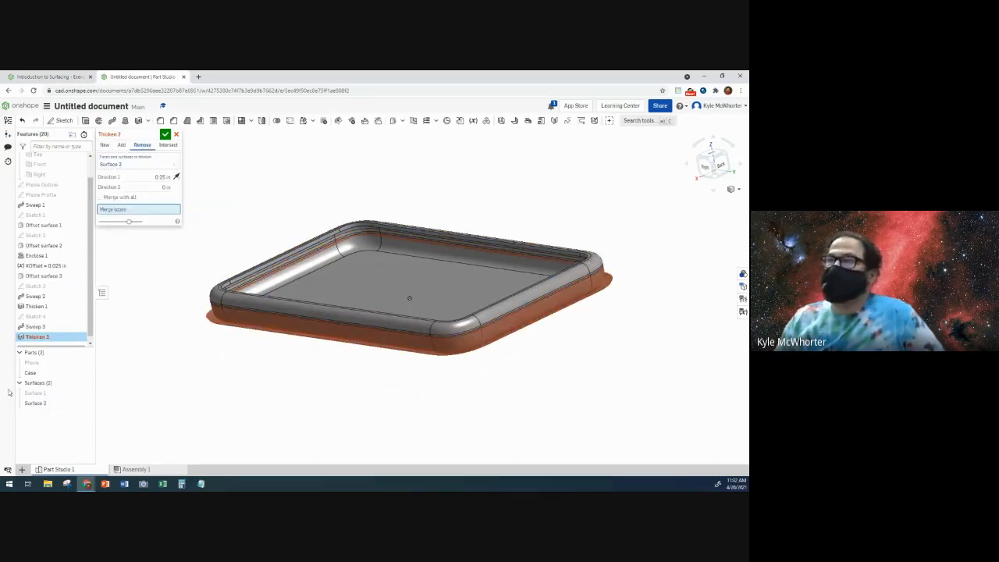
{"action": "left_click", "coordinate": [32, 373]}
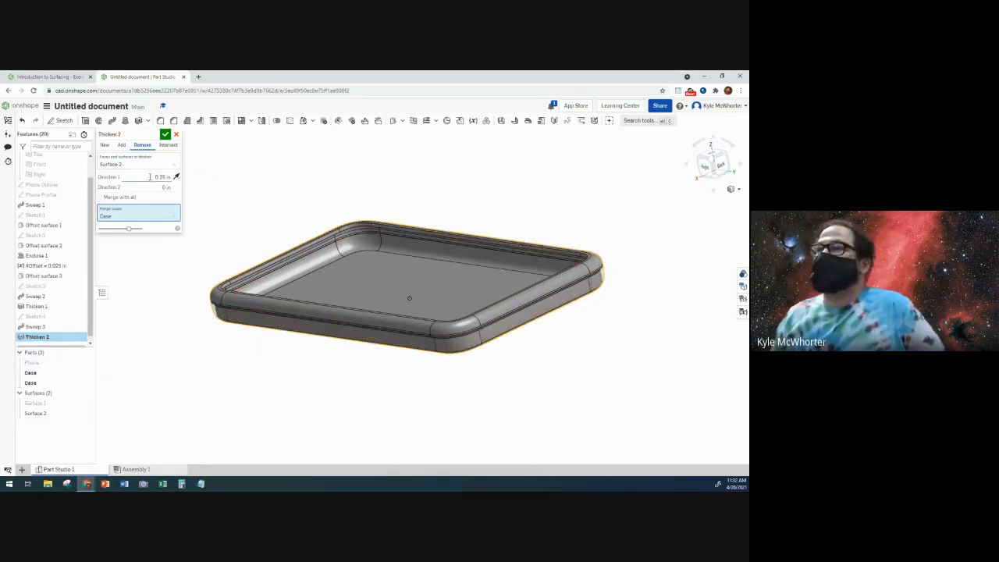
Set the thickness to 0.005 in for both Direction 1 and Direction 2 of the Thicken.
{"action": "left_click_drag", "start_coordinate": [150, 179], "coordinate": [175, 166]}
{"action": "type", "text": "005"}
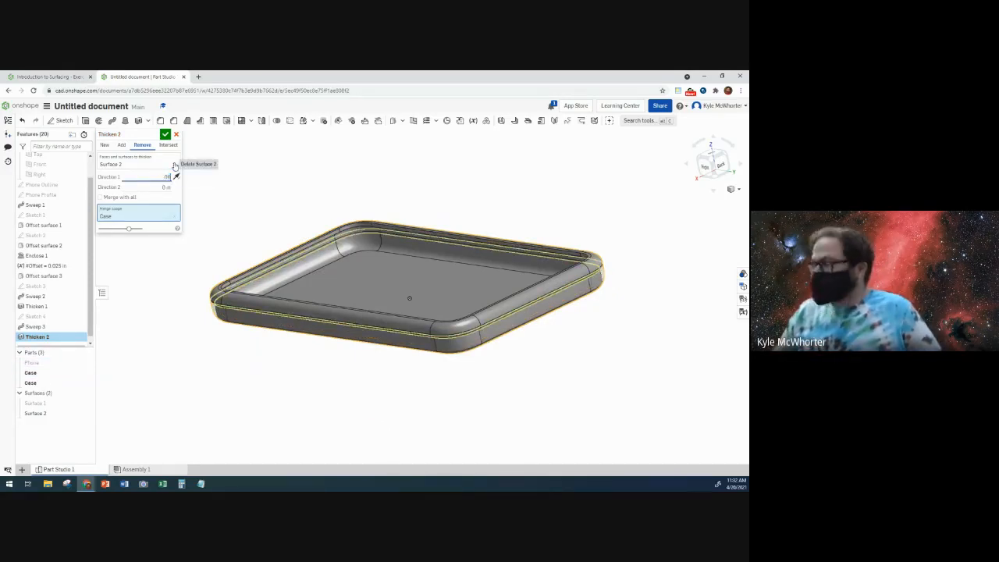
{"action": "left_click", "coordinate": [160, 188]}
{"action": "type", "text": "005"}
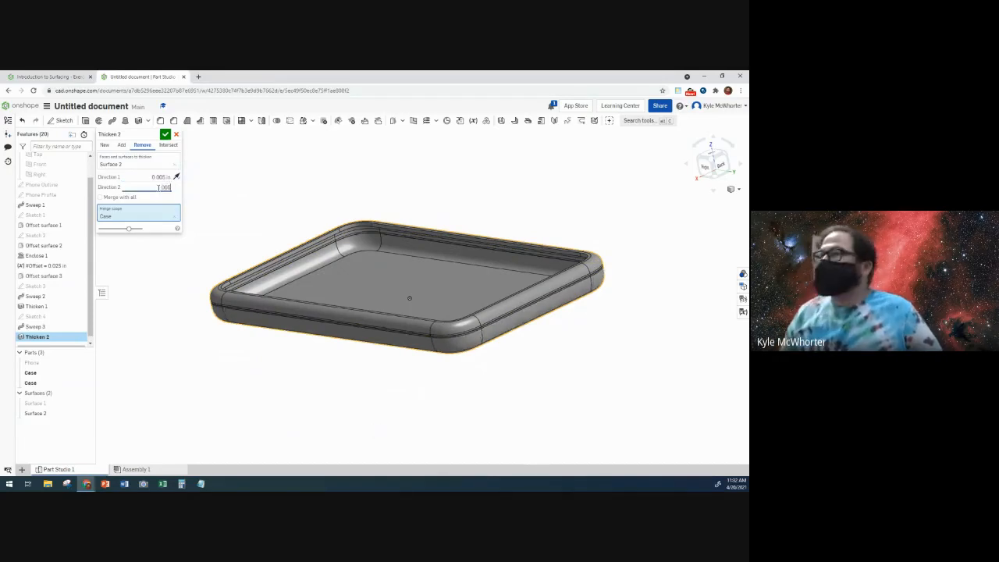
{"action": "key", "text": "Return"}
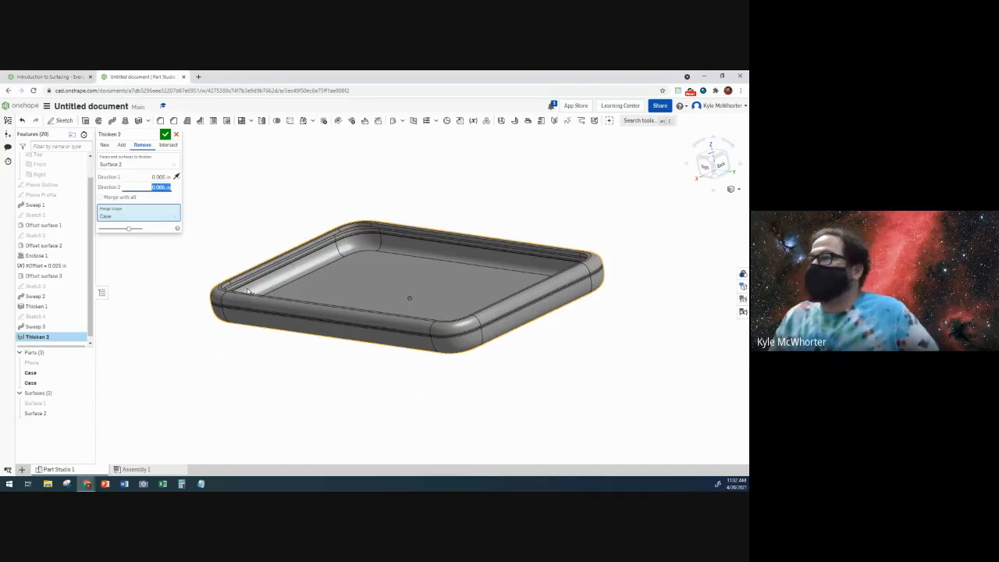
Check the split gap at the edge of the Case in the Right view and accept the Thicken.
{"action": "scroll", "coordinate": [281, 307], "scroll_direction": "up", "scroll_amount": 5}
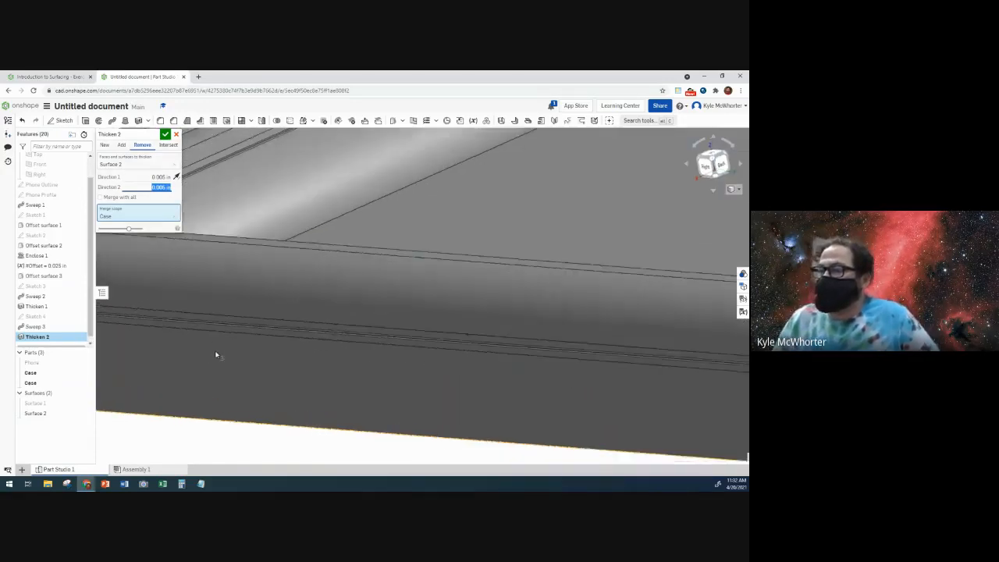
{"action": "scroll", "coordinate": [217, 351], "scroll_direction": "down", "scroll_amount": 5}
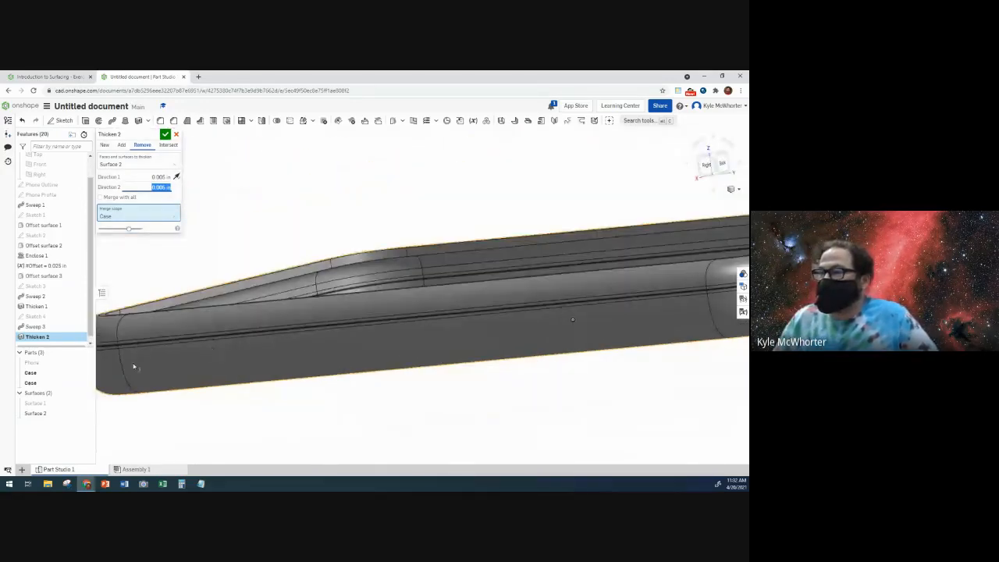
{"action": "right_click_drag", "start_coordinate": [218, 352], "coordinate": [275, 331]}
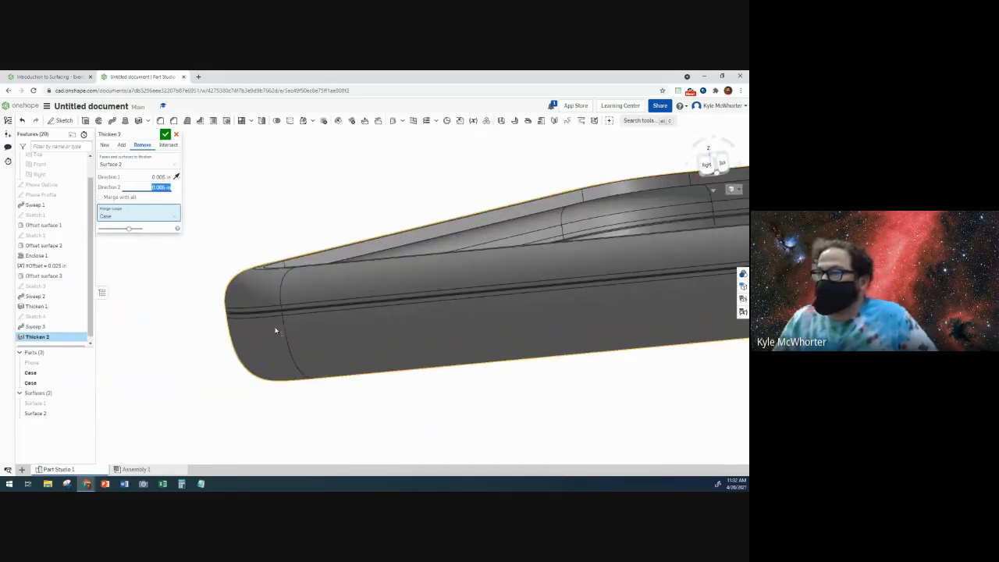
{"action": "left_click", "coordinate": [706, 165]}
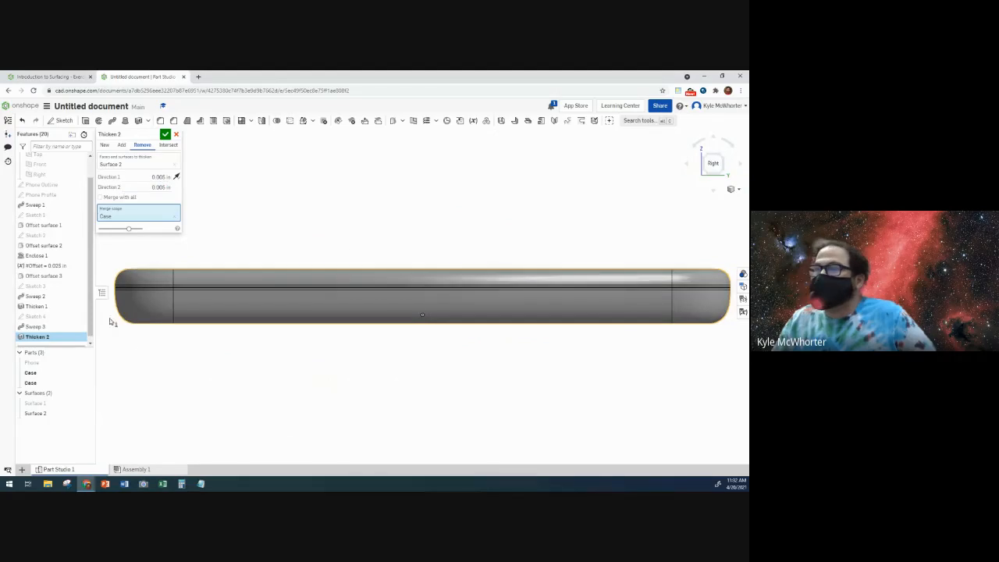
{"action": "scroll", "coordinate": [109, 320], "scroll_direction": "up", "scroll_amount": 8}
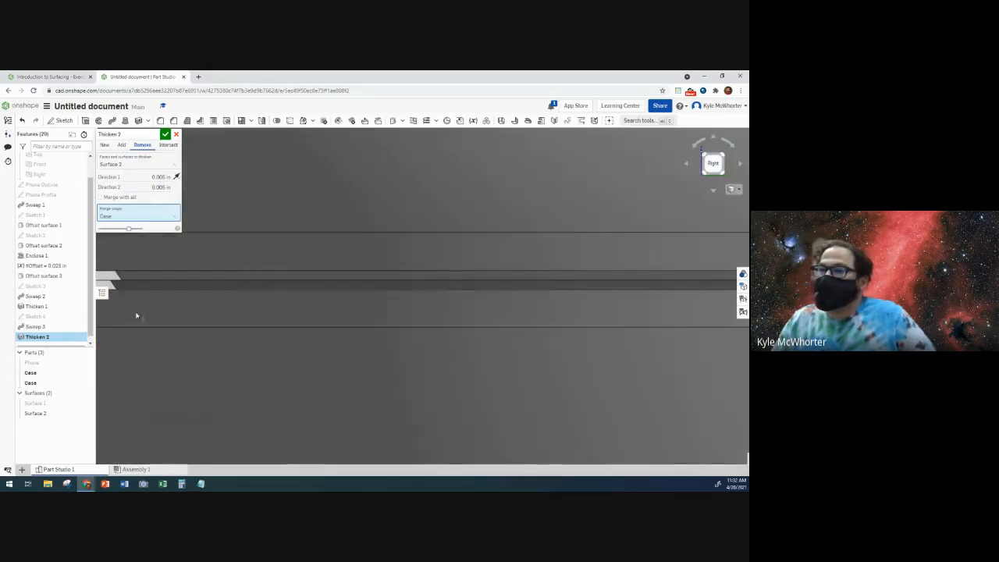
{"action": "middle_click_drag", "start_coordinate": [137, 315], "coordinate": [261, 316]}
{"action": "scroll", "coordinate": [170, 324], "scroll_direction": "down", "scroll_amount": 1}
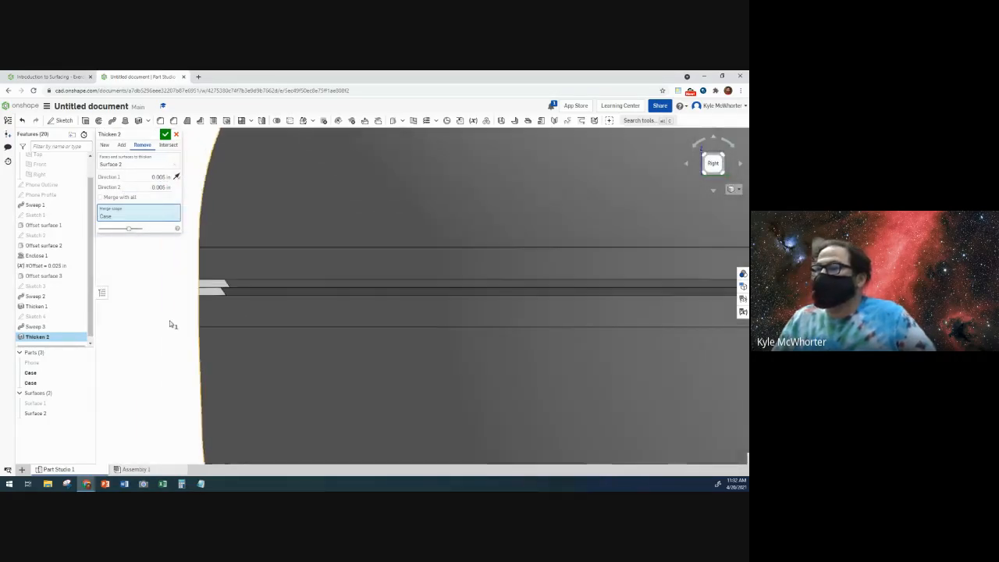
{"action": "scroll", "coordinate": [164, 343], "scroll_direction": "down", "scroll_amount": 5}
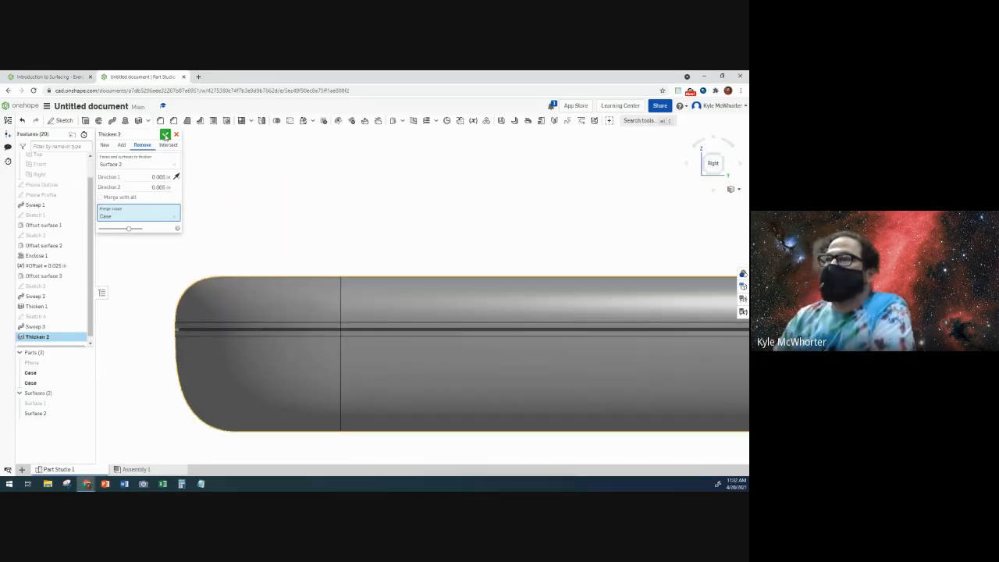
{"action": "left_click", "coordinate": [165, 136]}
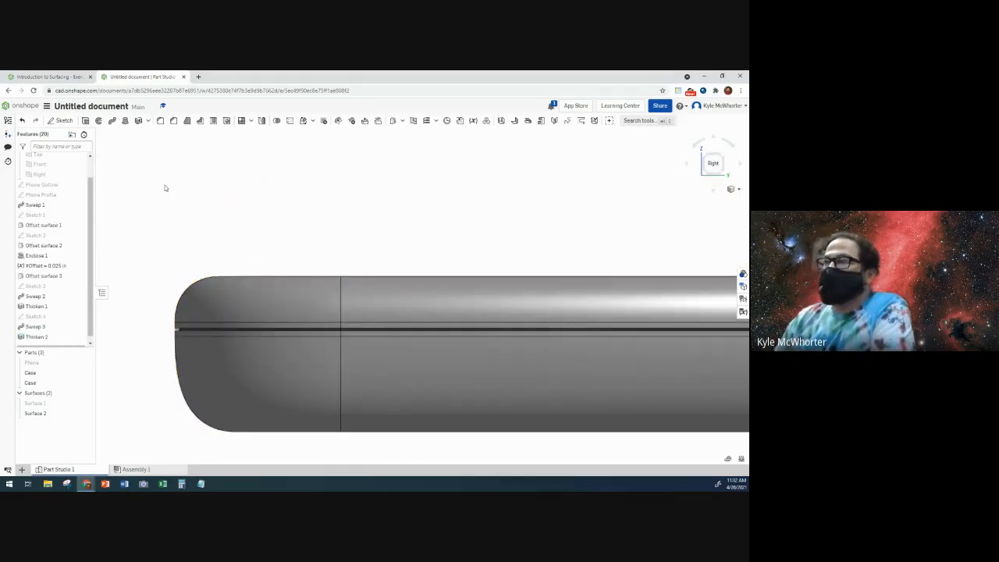
Rename the bottom half of the Case as Lower Case.
{"action": "left_click", "coordinate": [33, 375]}
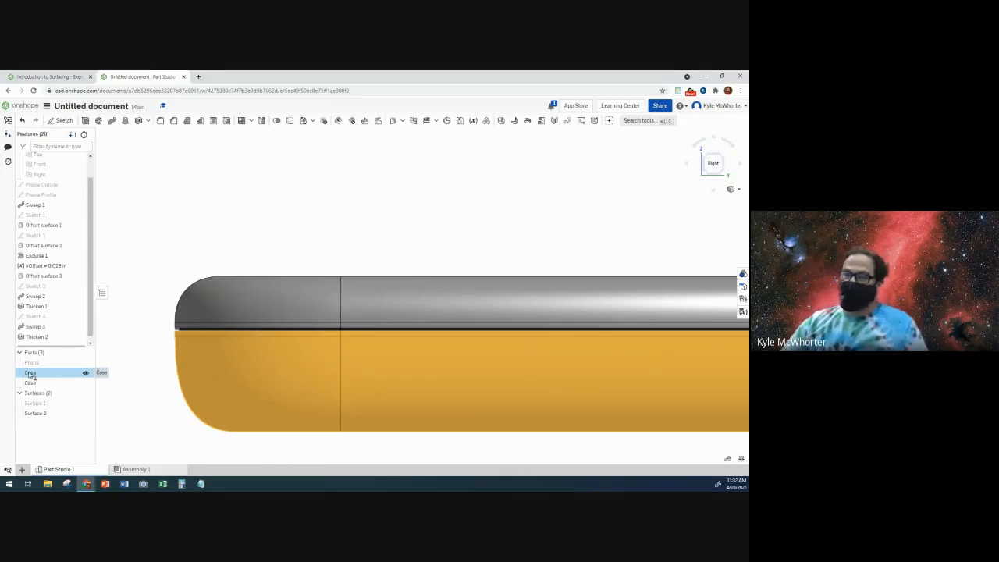
{"action": "right_click", "coordinate": [32, 376]}
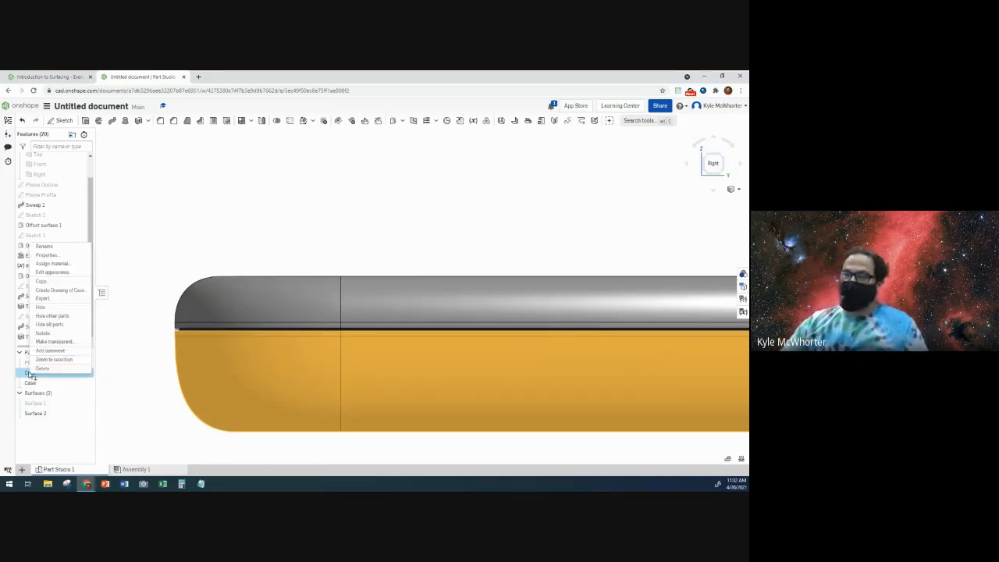
{"action": "left_click", "coordinate": [62, 248]}
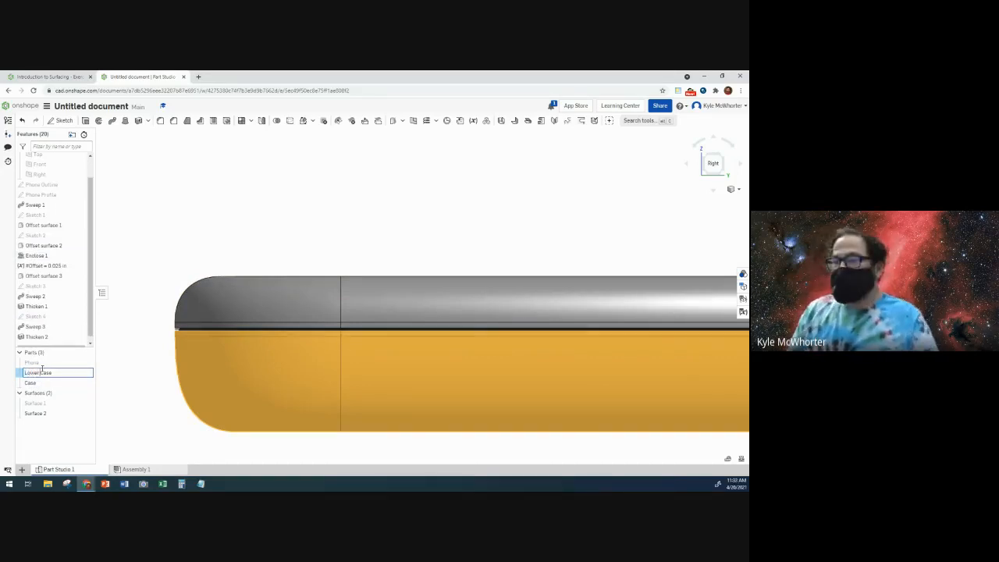
{"action": "key", "text": "Return"}
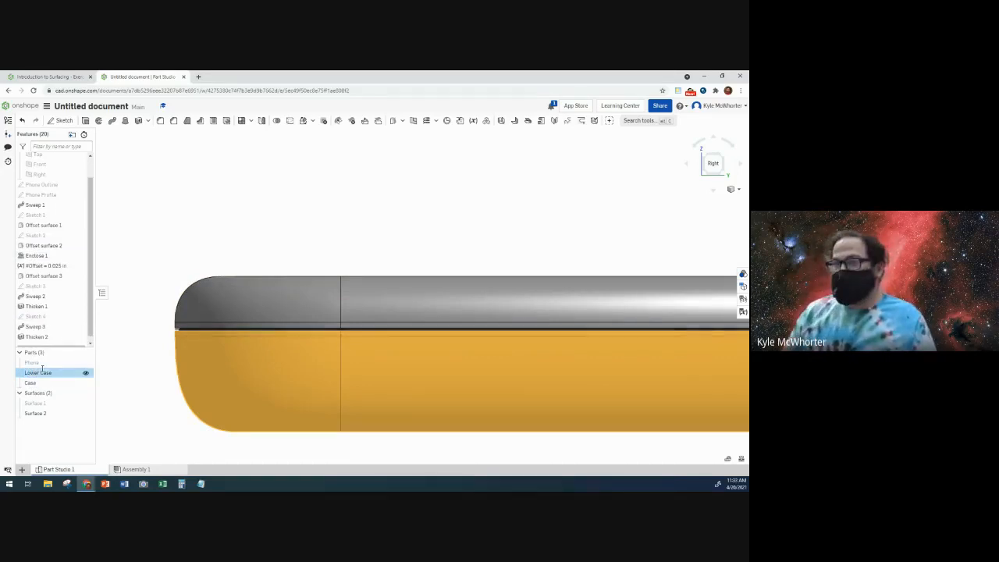
{"action": "left_click", "coordinate": [113, 371]}
Rename the top half of the Case as Upper Case.
{"action": "left_click", "coordinate": [52, 383]}
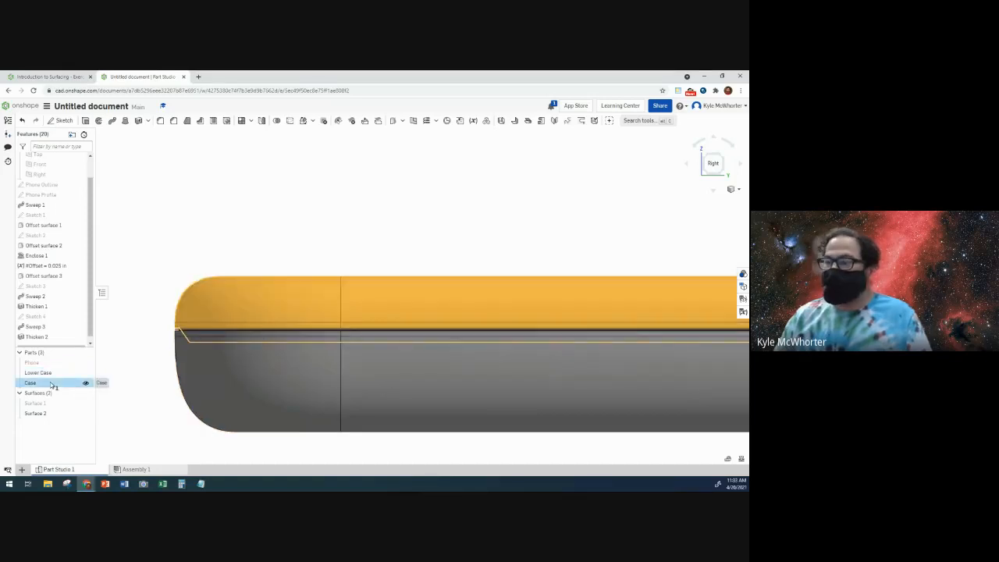
{"action": "right_click", "coordinate": [29, 384]}
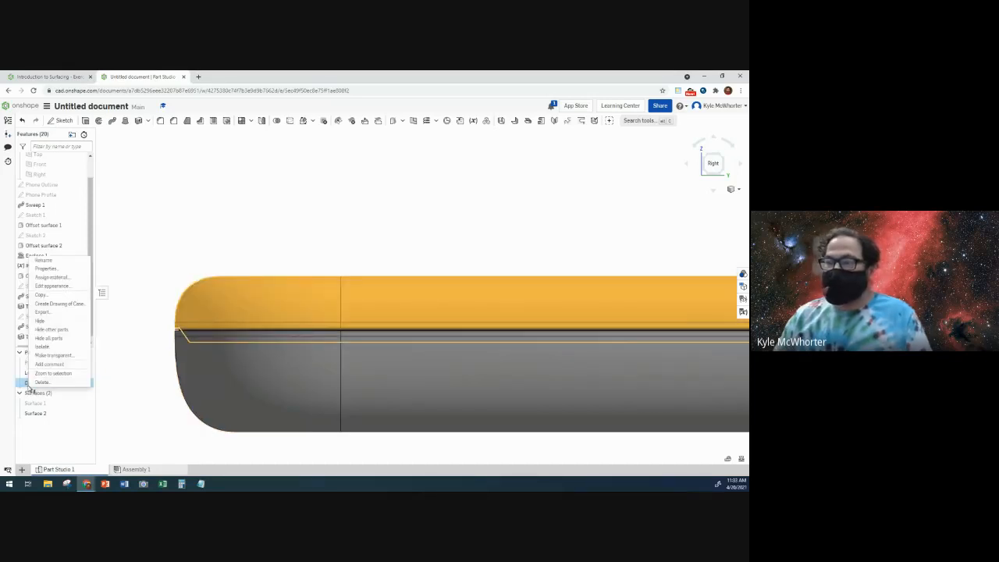
{"action": "left_click", "coordinate": [69, 261]}
{"action": "type", "text": "U"}
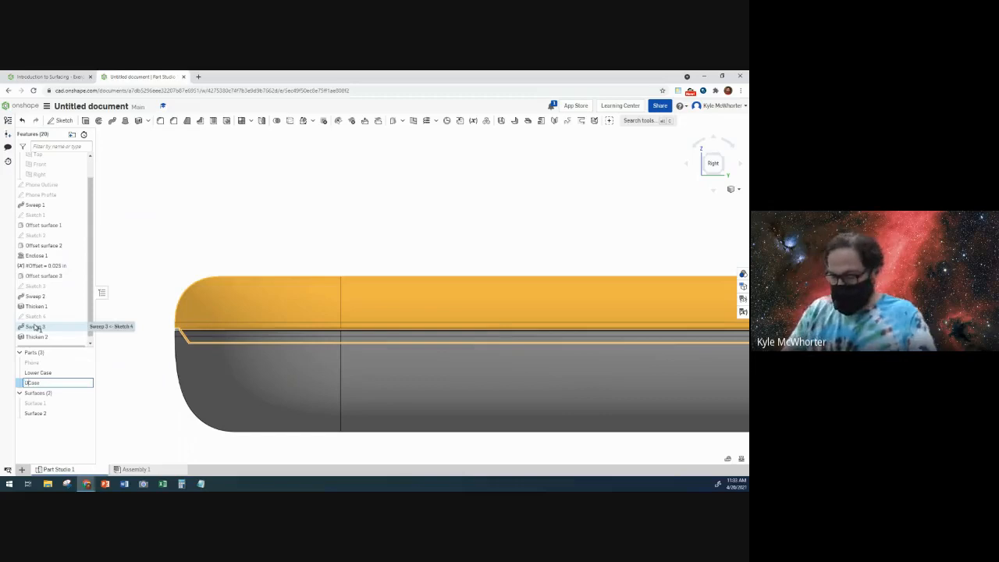
{"action": "type", "text": "pper"}
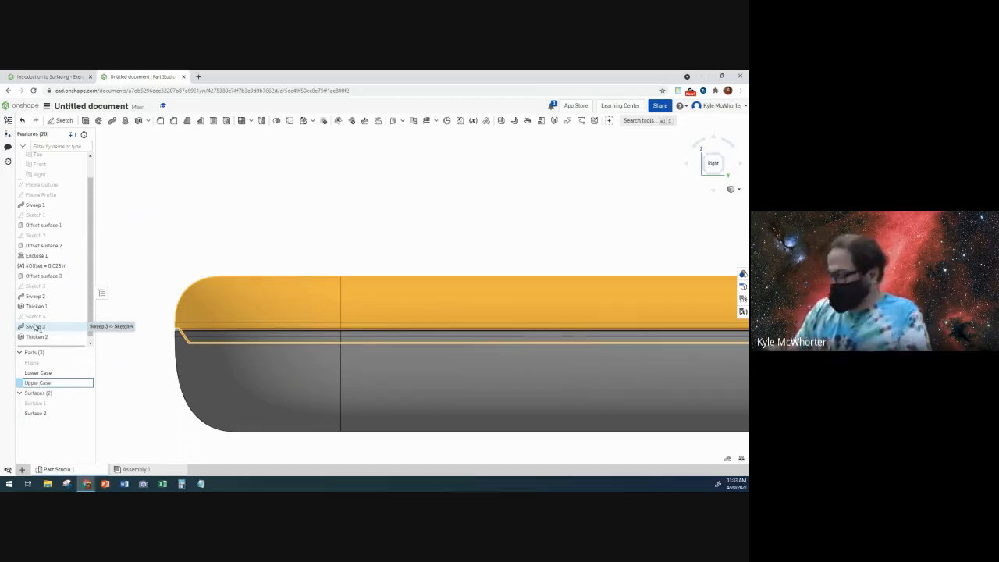
{"action": "key", "text": "Return"}
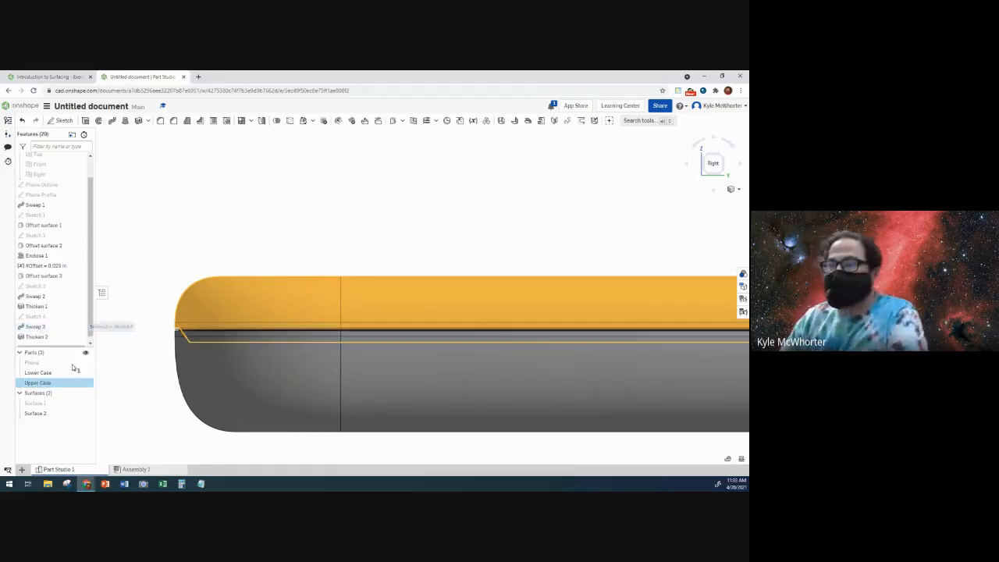
{"action": "left_click", "coordinate": [143, 400]}
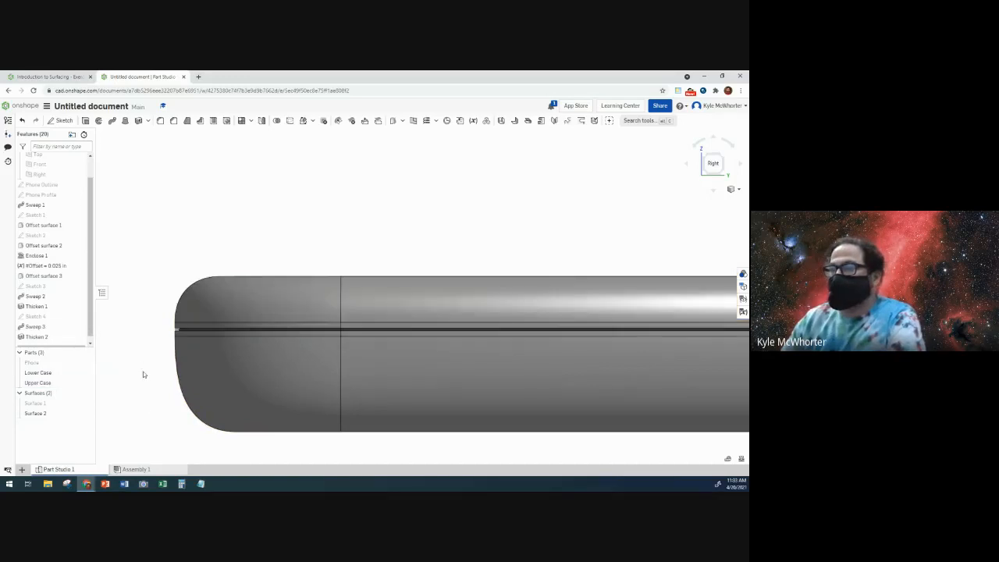
Advance the course exercise to Step 21, read its Delete part instructions, and return to the Part Studio.
{"action": "scroll", "coordinate": [138, 373], "scroll_direction": "down", "scroll_amount": 3}
{"action": "right_click_drag", "start_coordinate": [138, 381], "coordinate": [137, 388]}
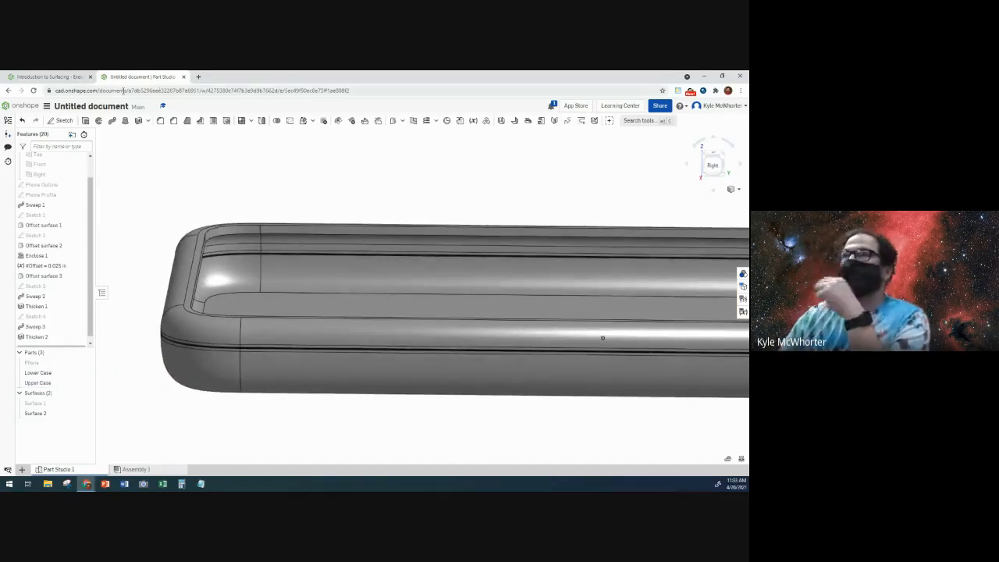
{"action": "left_click", "coordinate": [49, 77]}
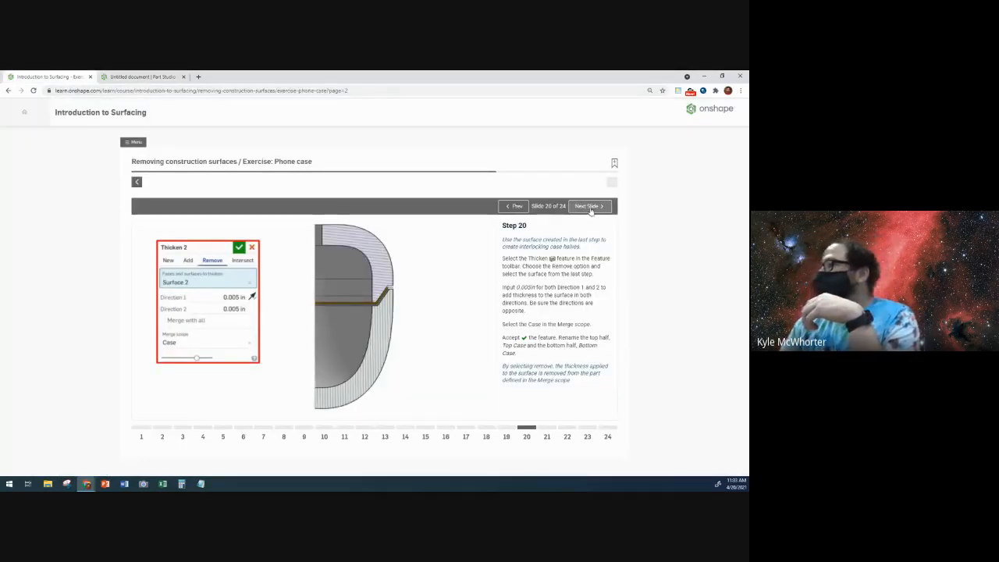
{"action": "left_click", "coordinate": [590, 208]}
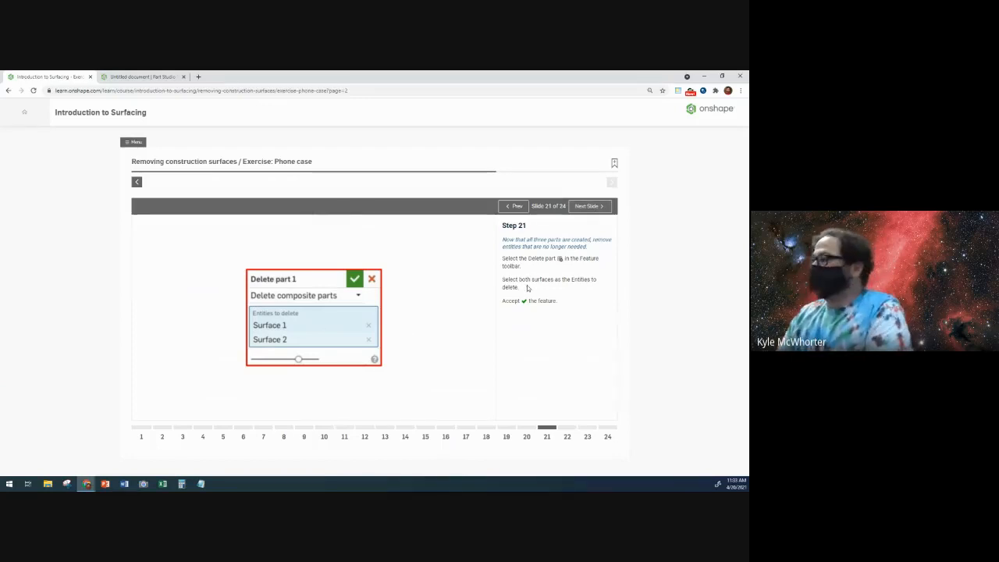
{"action": "left_click", "coordinate": [156, 77]}
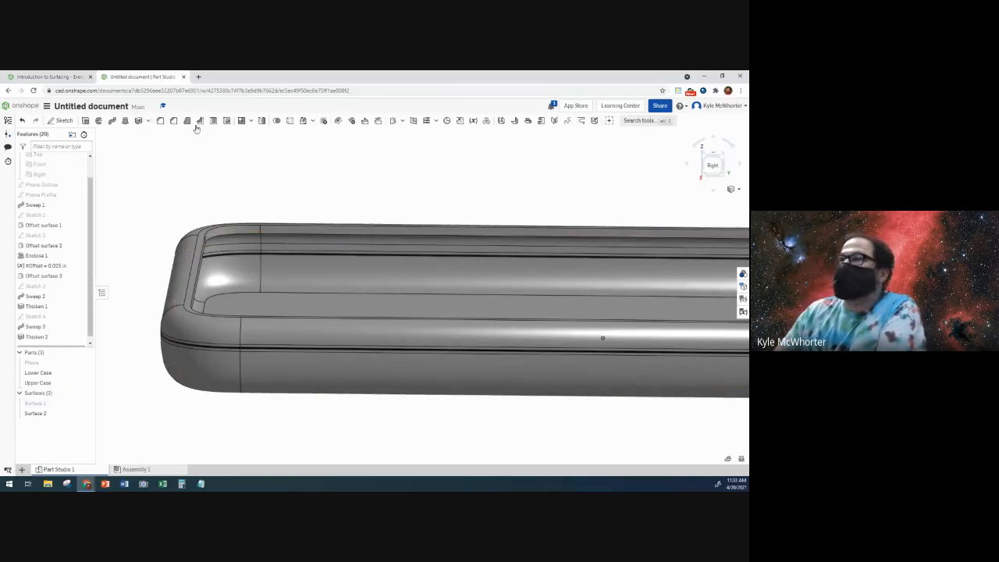
Delete the construction surfaces Surface 1 and Surface 2 with a Delete part feature.
{"action": "left_click", "coordinate": [324, 120]}
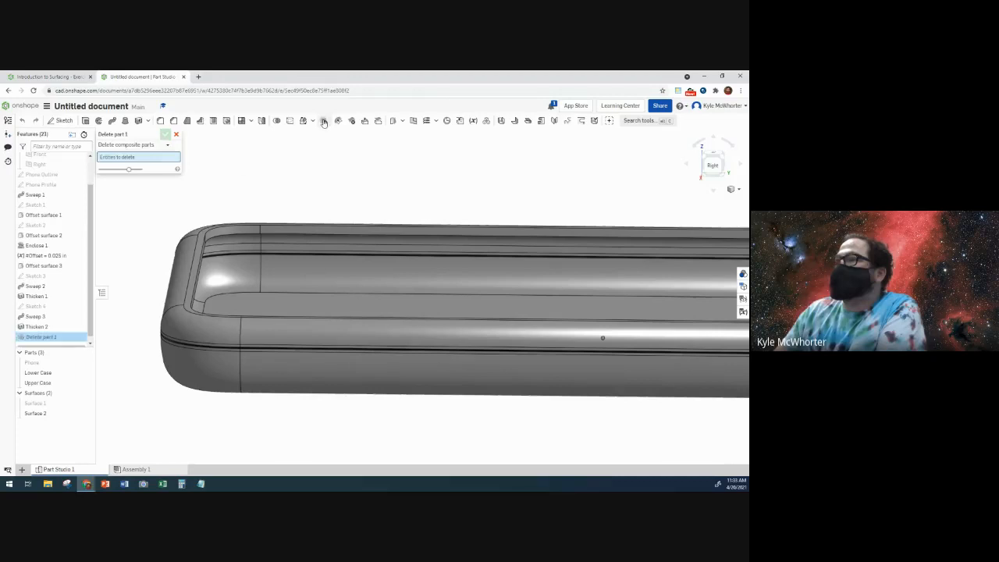
{"action": "left_click", "coordinate": [45, 405]}
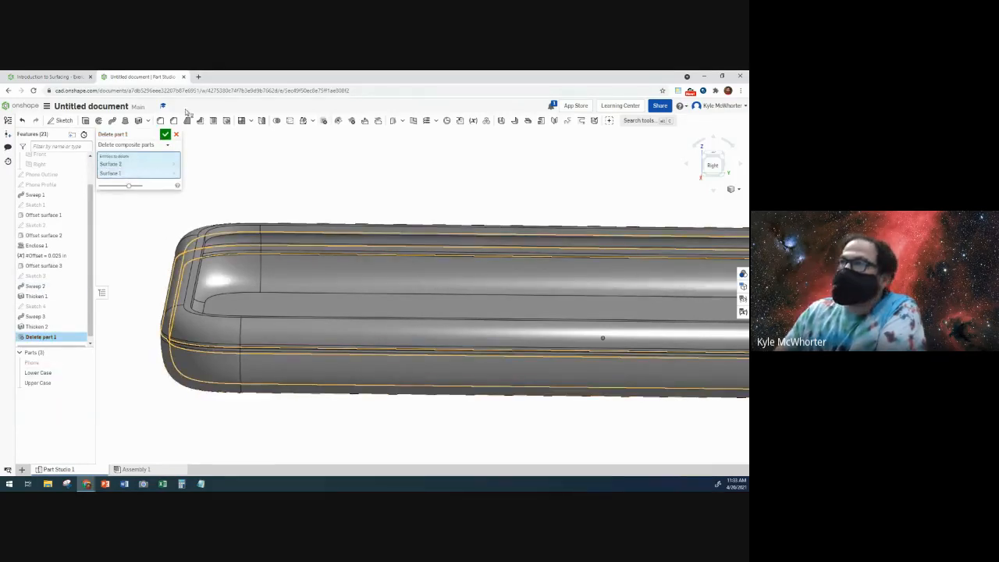
{"action": "left_click", "coordinate": [164, 135]}
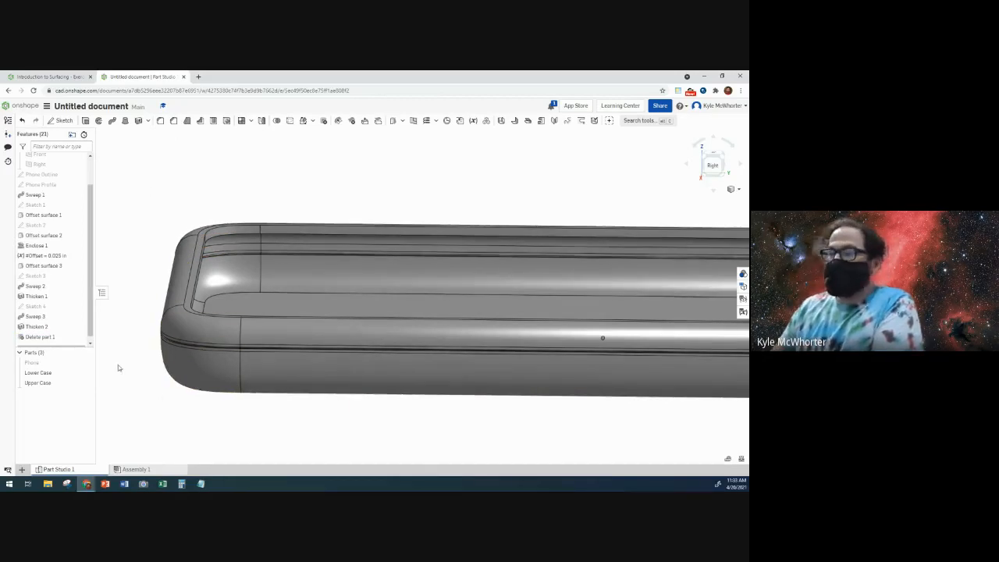
Advance the course exercise to Step 22, read the camera and logo hole sketch instructions, and return to the Part Studio.
{"action": "left_click", "coordinate": [78, 80]}
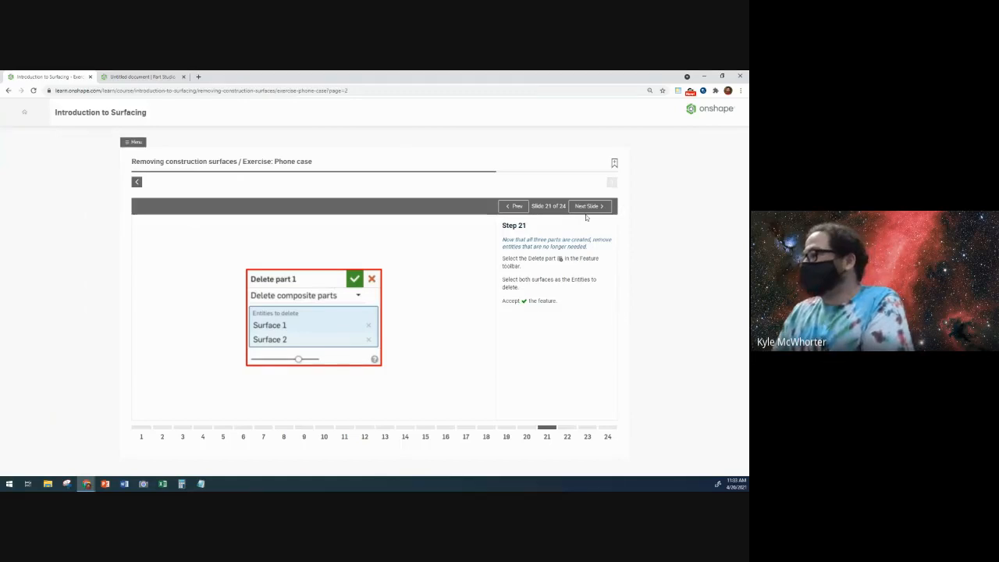
{"action": "left_click", "coordinate": [591, 206]}
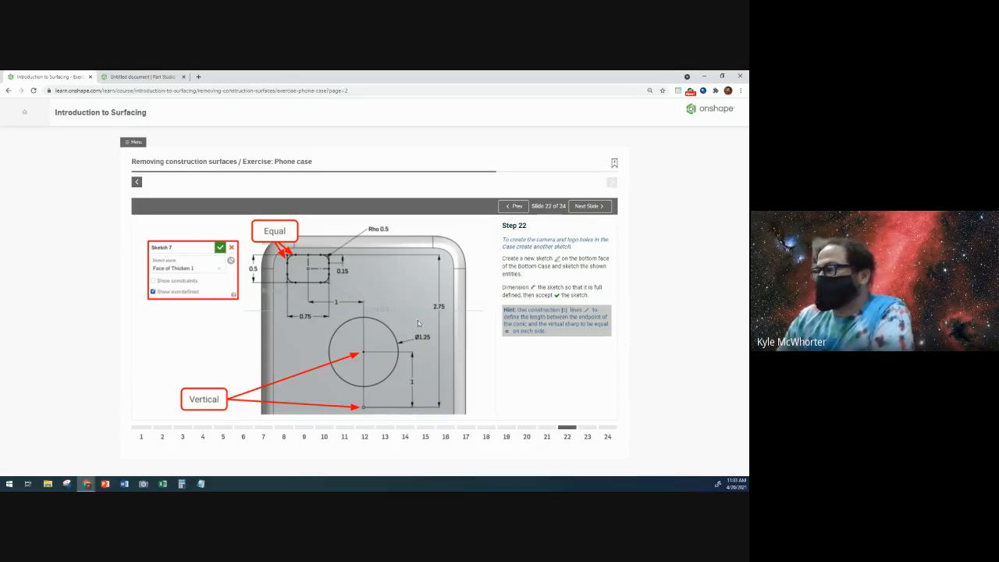
{"action": "left_click", "coordinate": [169, 76]}
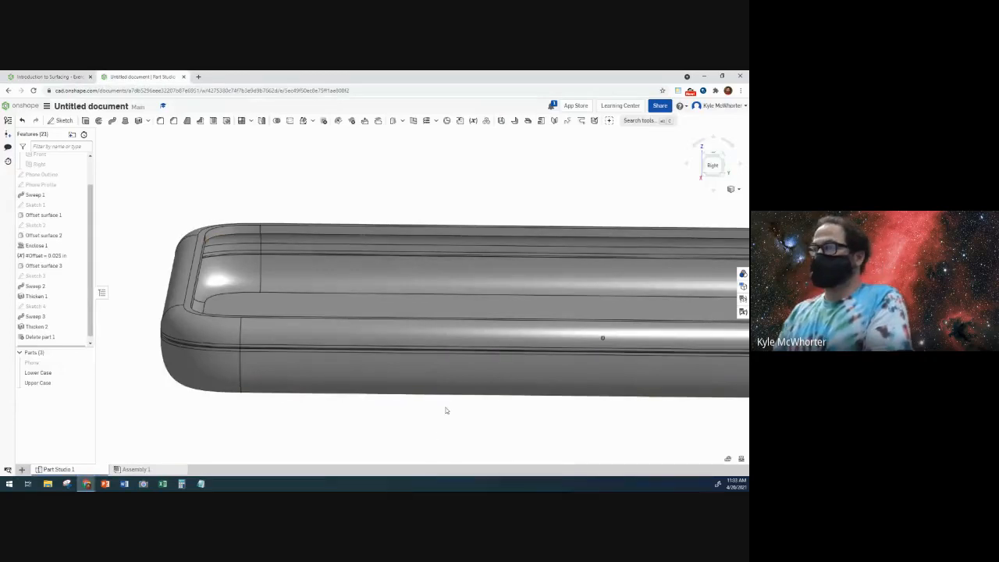
Start a sketch on the flat outer bottom face of the Lower Case and view it straight on from below.
{"action": "scroll", "coordinate": [463, 366], "scroll_direction": "up", "scroll_amount": 5}
{"action": "scroll", "coordinate": [463, 367], "scroll_direction": "down", "scroll_amount": 5}
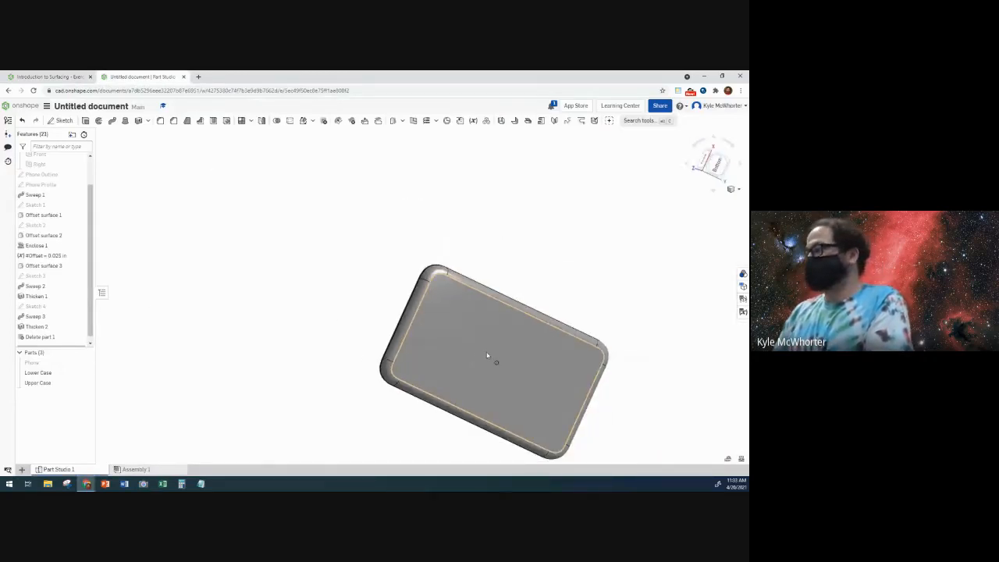
{"action": "left_click", "coordinate": [466, 335]}
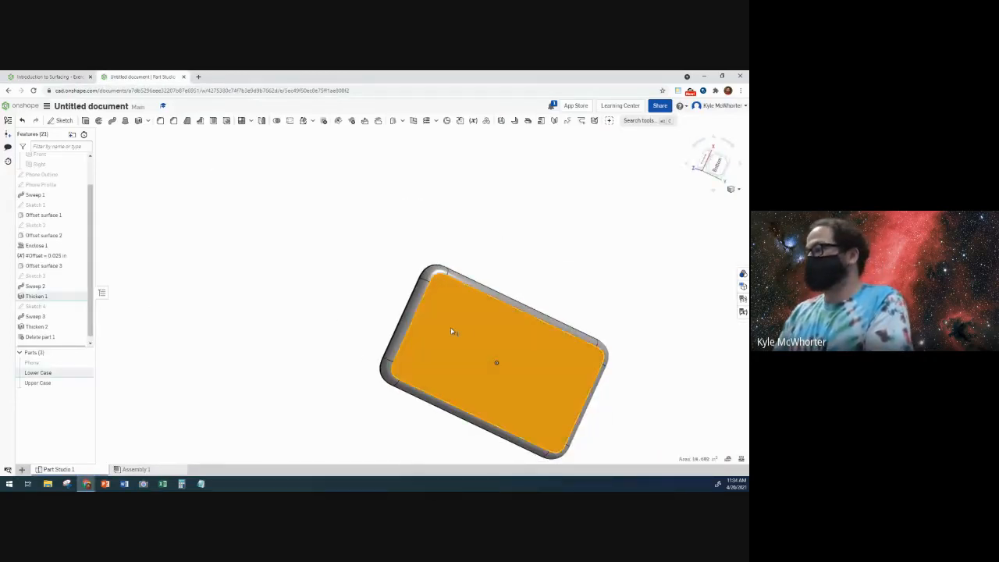
{"action": "left_click", "coordinate": [67, 121]}
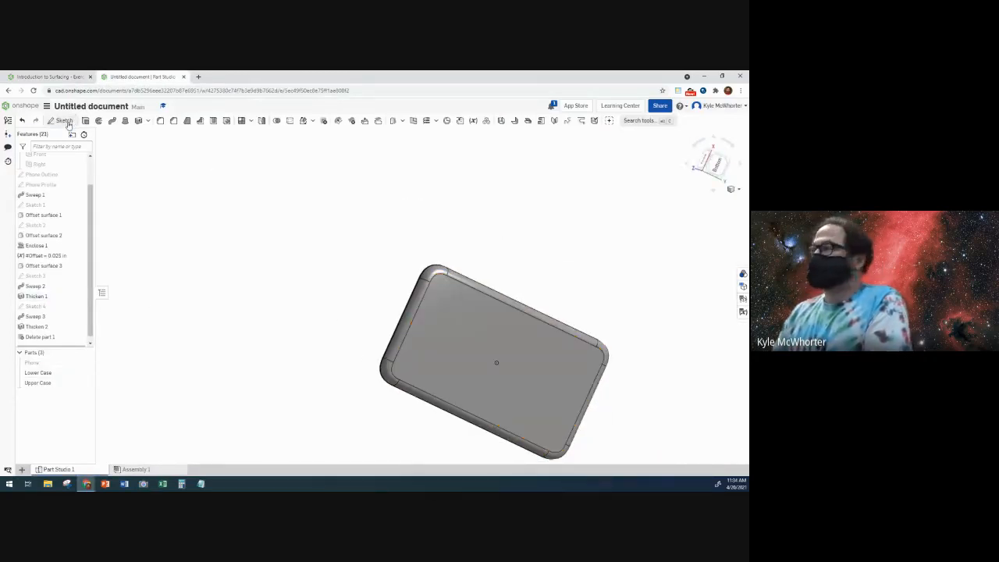
{"action": "left_click", "coordinate": [716, 168]}
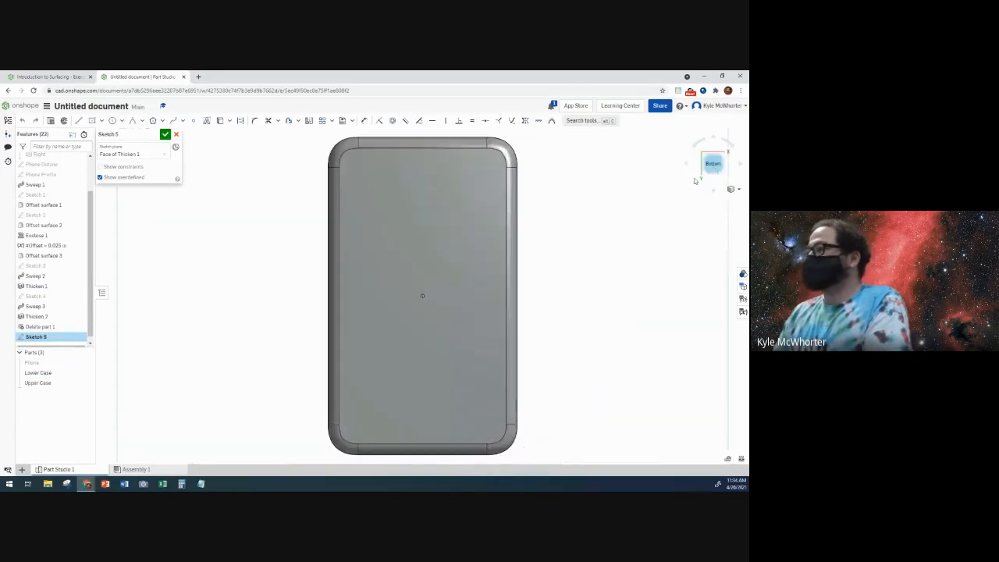
Sketch a circle with a 1.25 in diameter directly above the origin on the case's bottom face.
{"action": "left_click", "coordinate": [112, 120]}
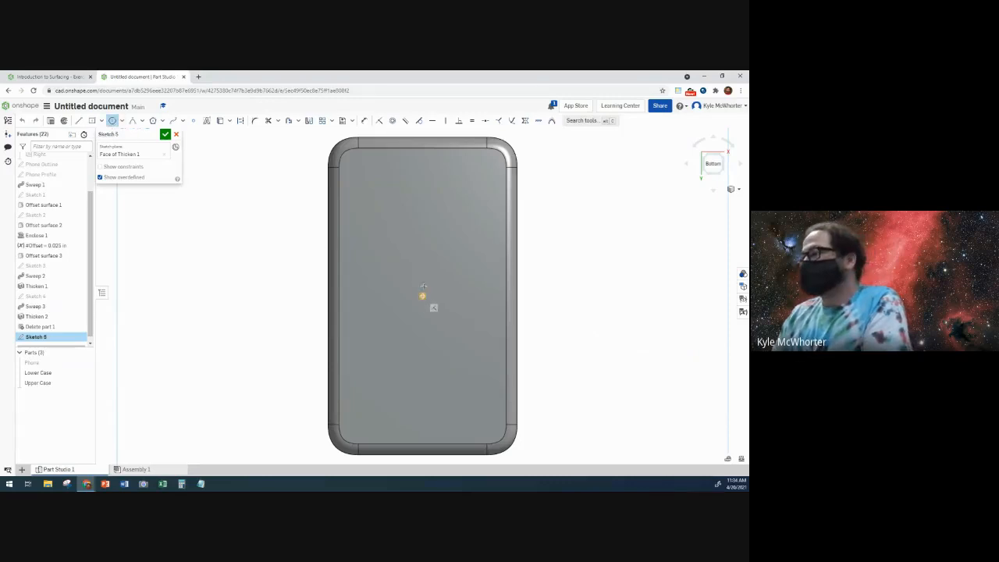
{"action": "left_click", "coordinate": [423, 244]}
{"action": "left_click", "coordinate": [447, 253]}
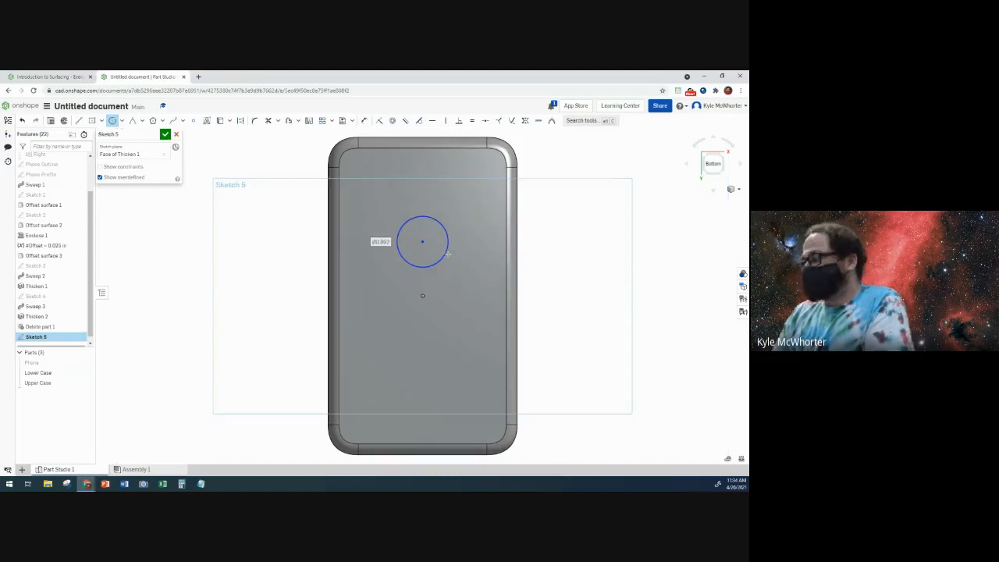
{"action": "type", "text": "1.5"}
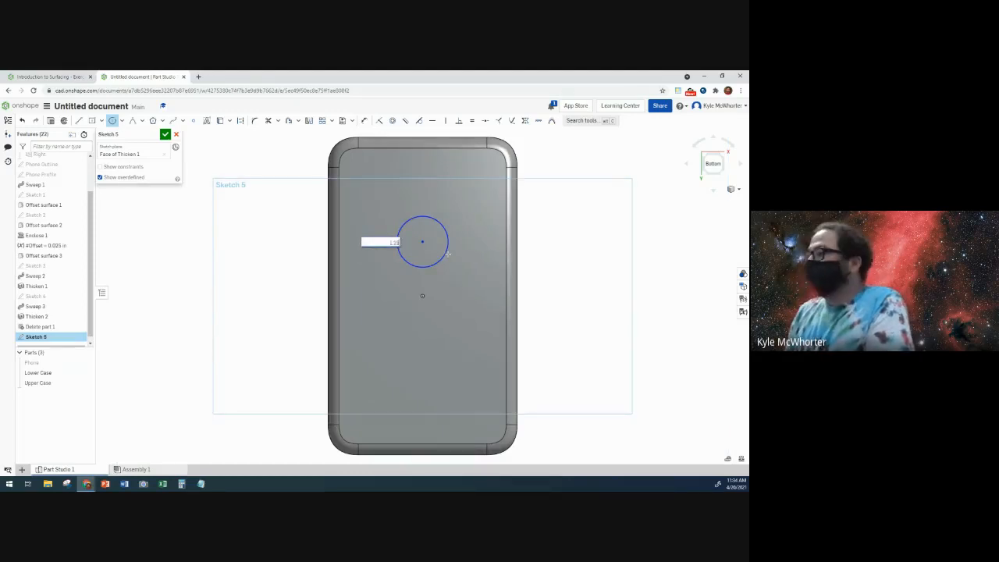
{"action": "key", "text": "Return"}
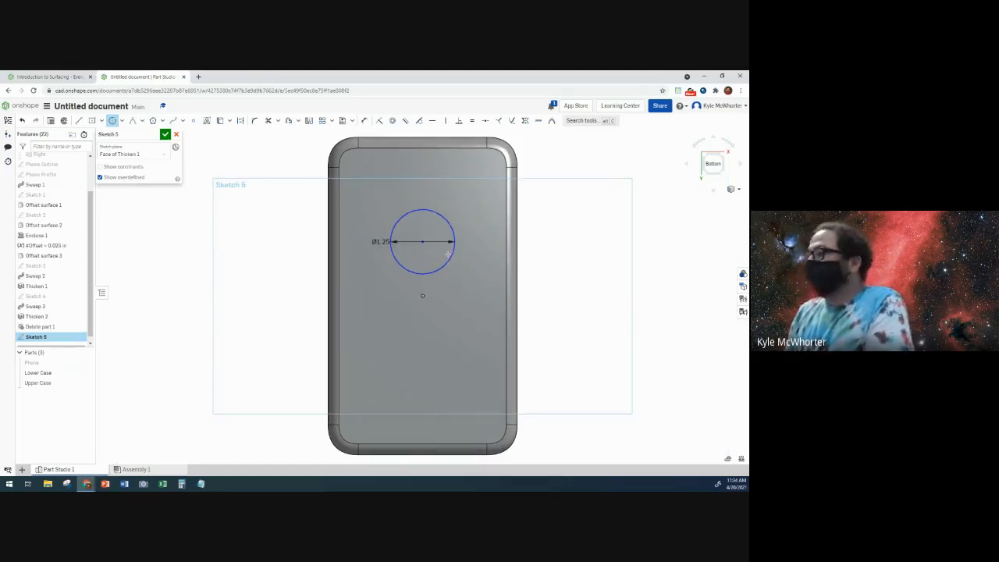
Dimension the vertical distance between the circle's centre and the origin to 1 in.
{"action": "left_click", "coordinate": [364, 120]}
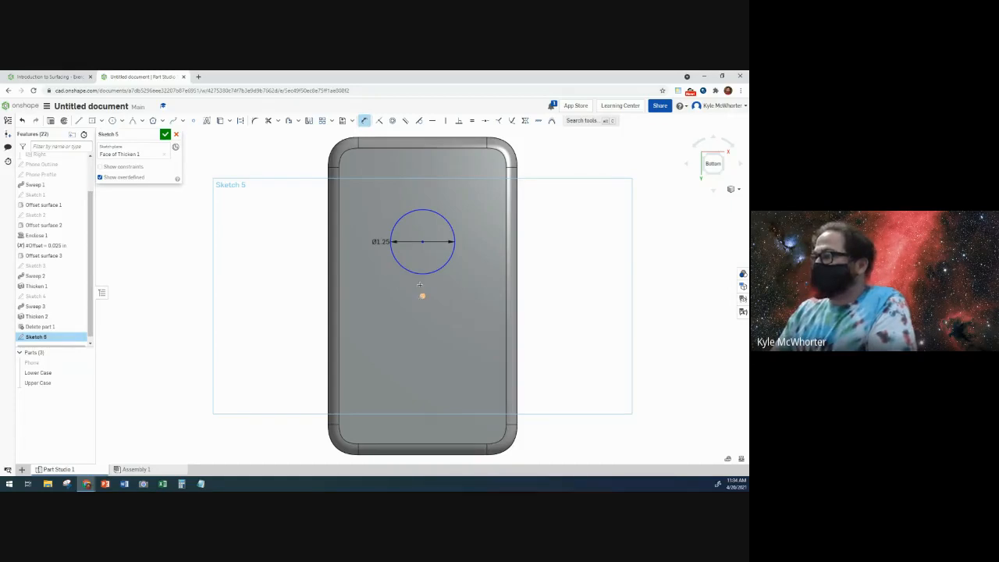
{"action": "left_click", "coordinate": [422, 242]}
{"action": "left_click", "coordinate": [422, 296]}
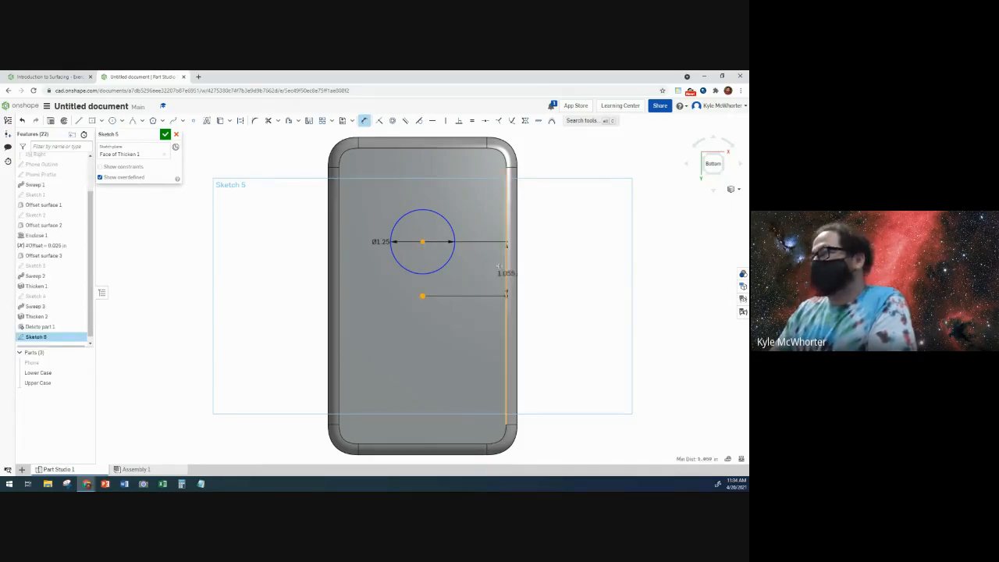
{"action": "left_click", "coordinate": [476, 263]}
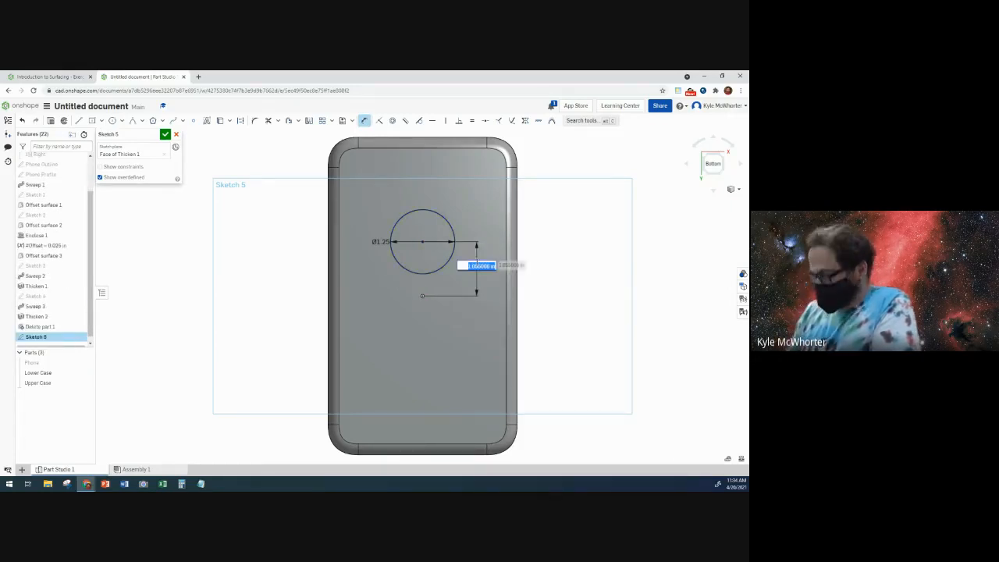
{"action": "type", "text": "1"}
{"action": "key", "text": "Return"}
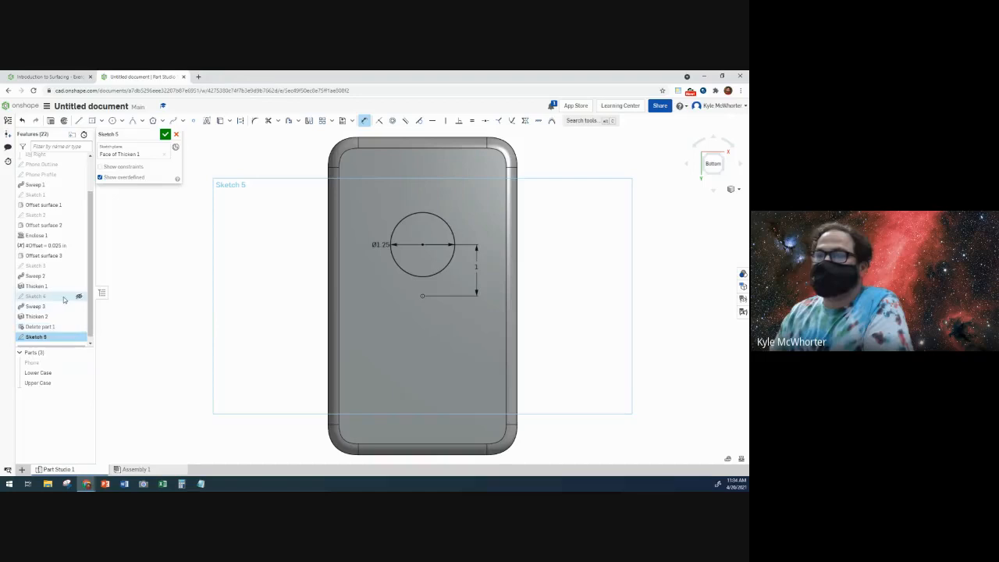
Check the camera hole's shape and dimensions in the Step 22 course instructions and return to the Part Studio.
{"action": "scroll", "coordinate": [66, 195], "scroll_direction": "up", "scroll_amount": 2}
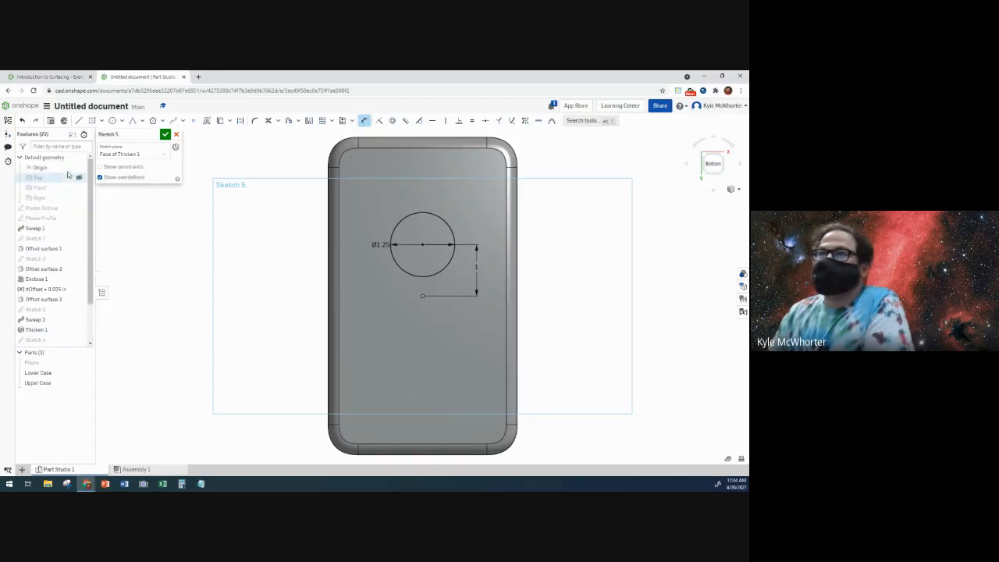
{"action": "scroll", "coordinate": [66, 234], "scroll_direction": "down", "scroll_amount": 2}
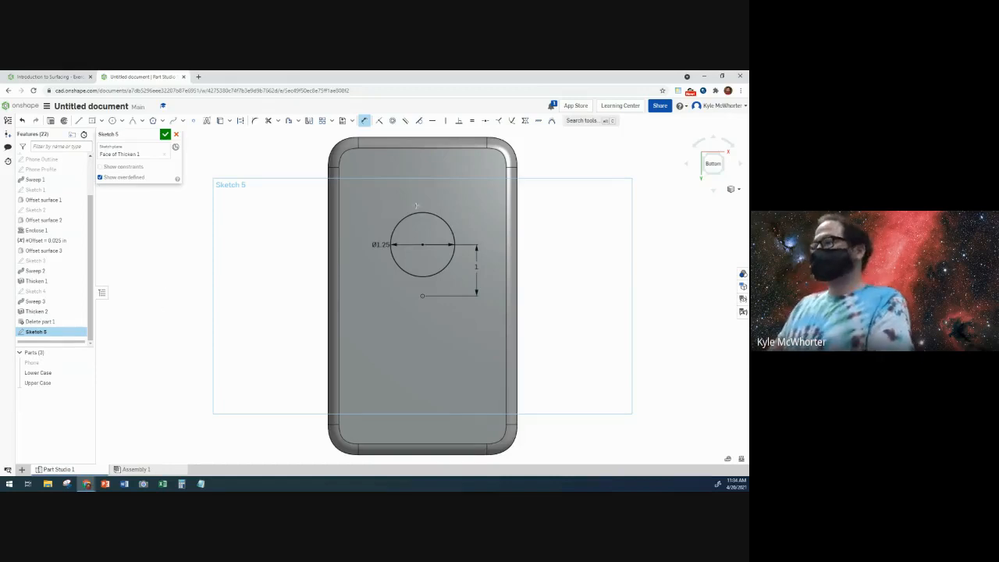
{"action": "middle_click_drag", "start_coordinate": [281, 170], "coordinate": [241, 255]}
{"action": "scroll", "coordinate": [235, 262], "scroll_direction": "up", "scroll_amount": 2}
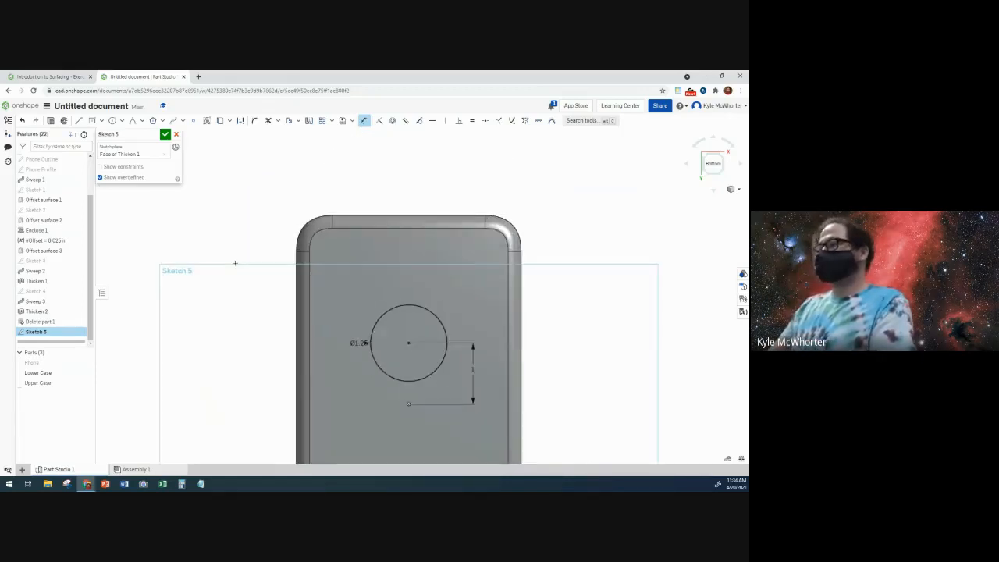
{"action": "scroll", "coordinate": [235, 263], "scroll_direction": "up", "scroll_amount": 2}
{"action": "scroll", "coordinate": [244, 312], "scroll_direction": "up", "scroll_amount": 2}
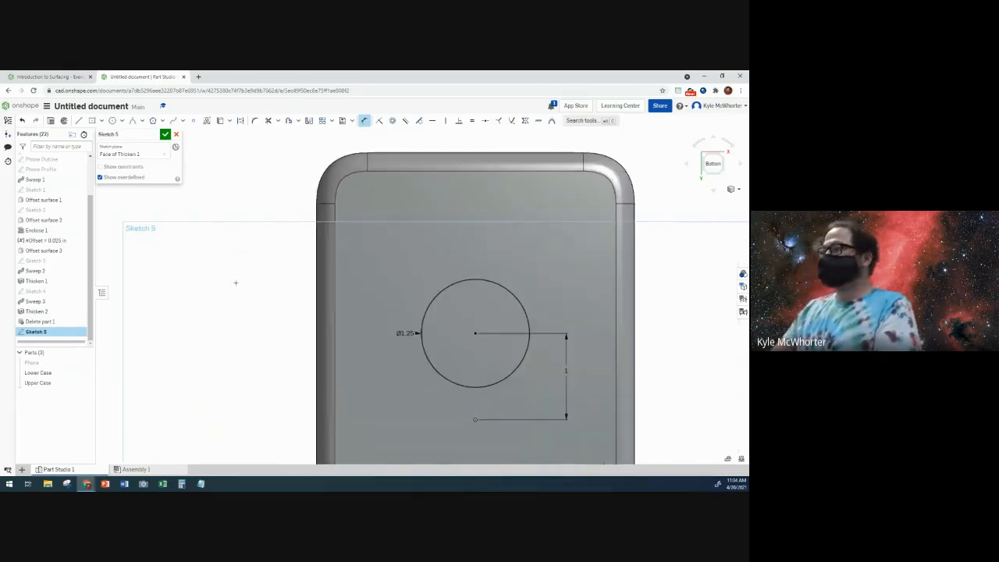
{"action": "left_click", "coordinate": [67, 76]}
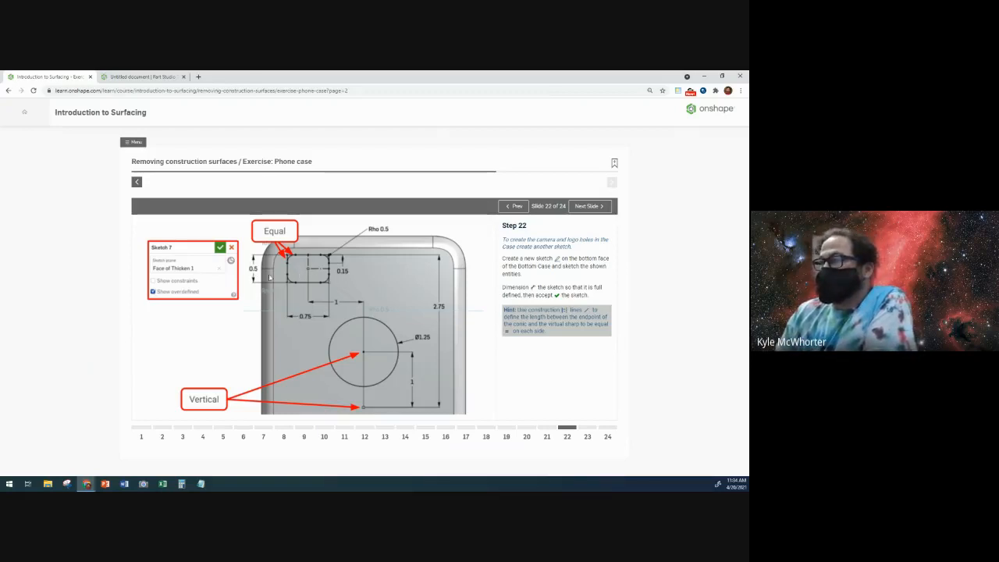
{"action": "left_click", "coordinate": [139, 78]}
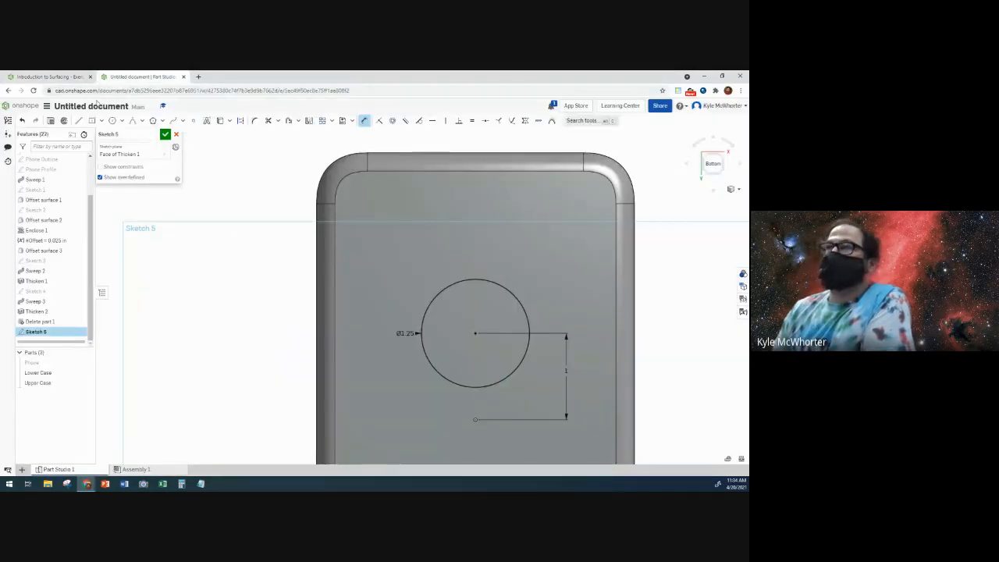
Sketch a rectangle 0.75 in wide and 0.5 in high near the case's upper-left corner for the camera hole.
{"action": "left_click", "coordinate": [91, 120]}
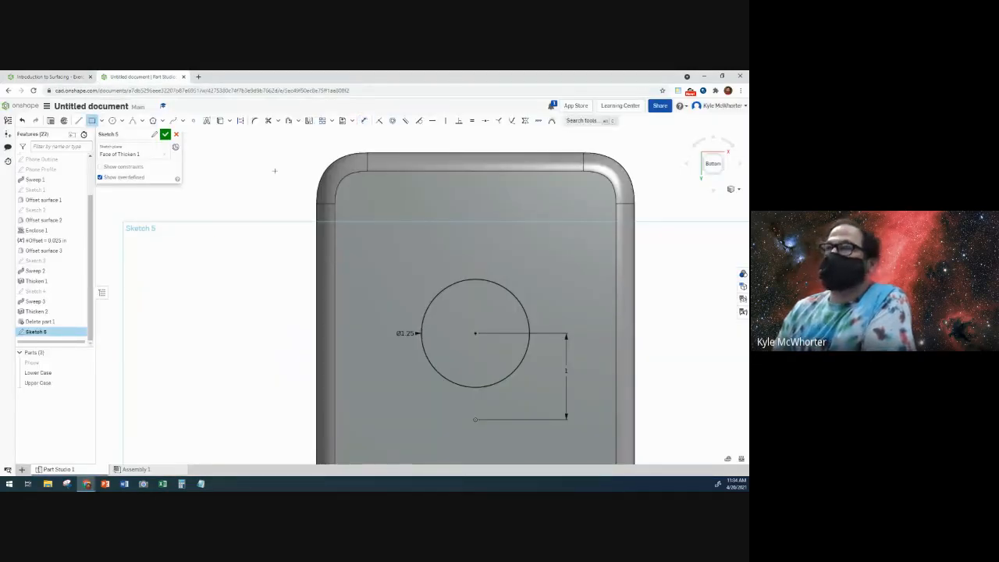
{"action": "left_click", "coordinate": [370, 195]}
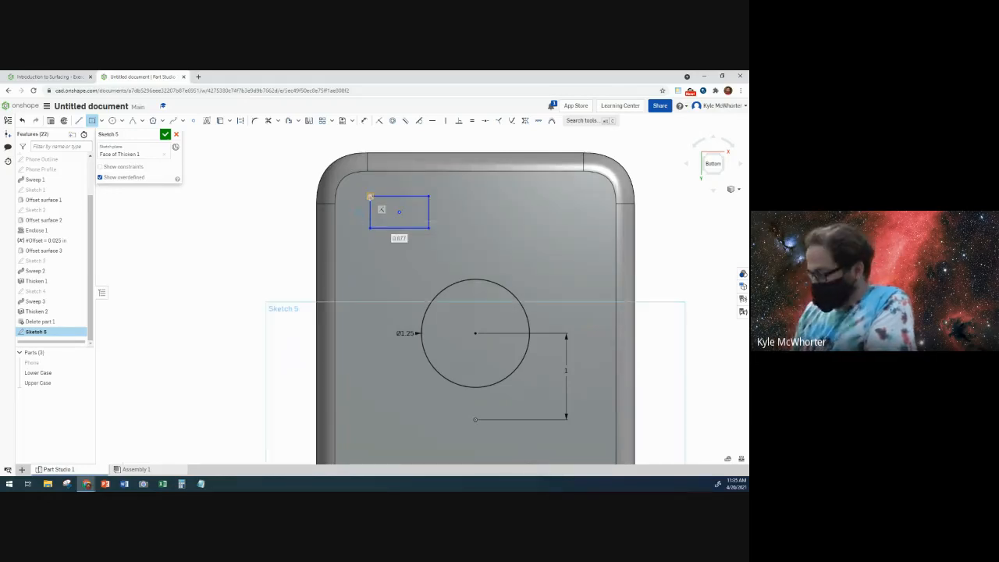
{"action": "type", "text": ".75"}
{"action": "key", "text": "Tab"}
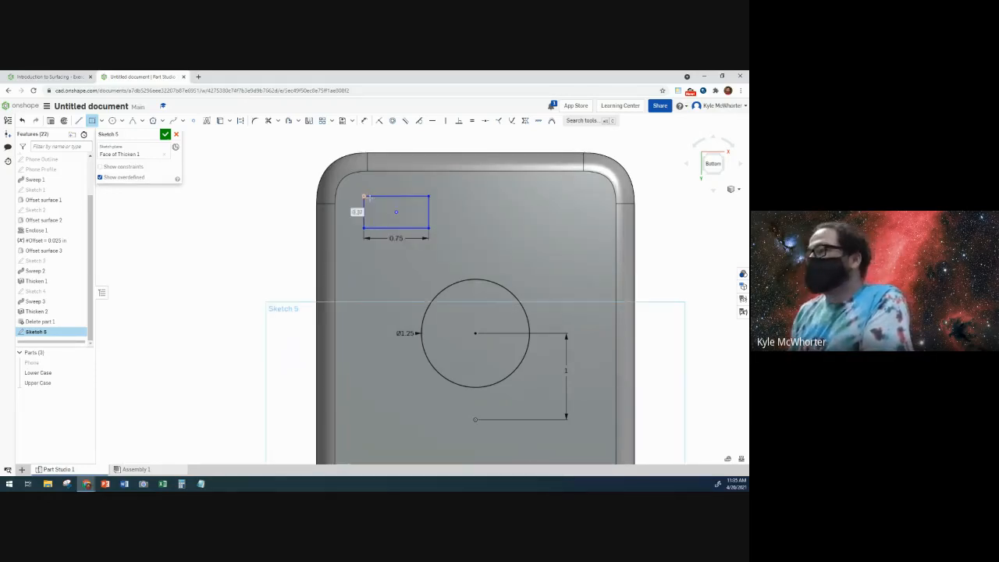
{"action": "type", "text": ".5"}
{"action": "key", "text": "Return"}
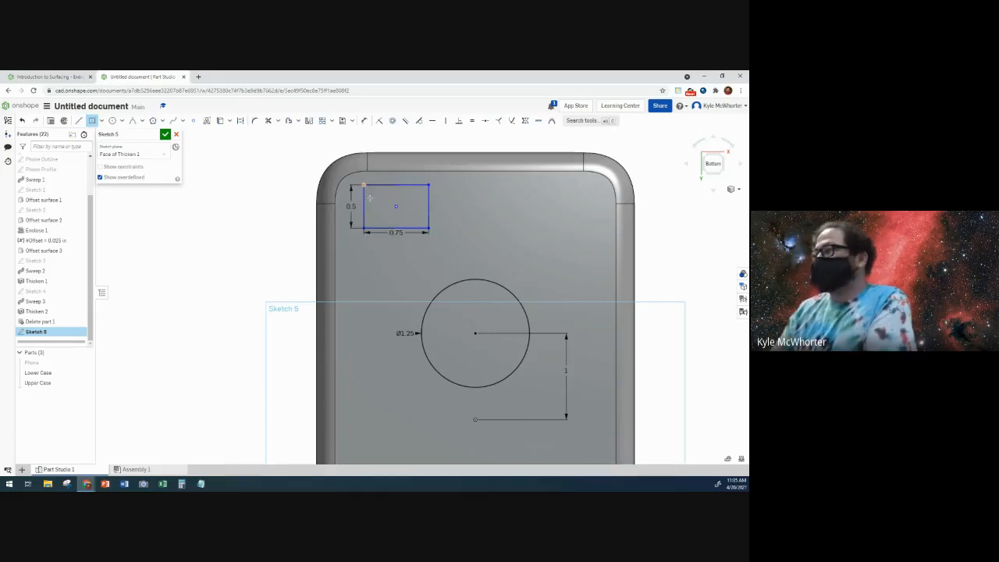
Following Step 22, dimension the horizontal distance between the circle's centre and the rectangle's centre to 1 in, placing the dimension between both shapes.
{"action": "left_click", "coordinate": [66, 78]}
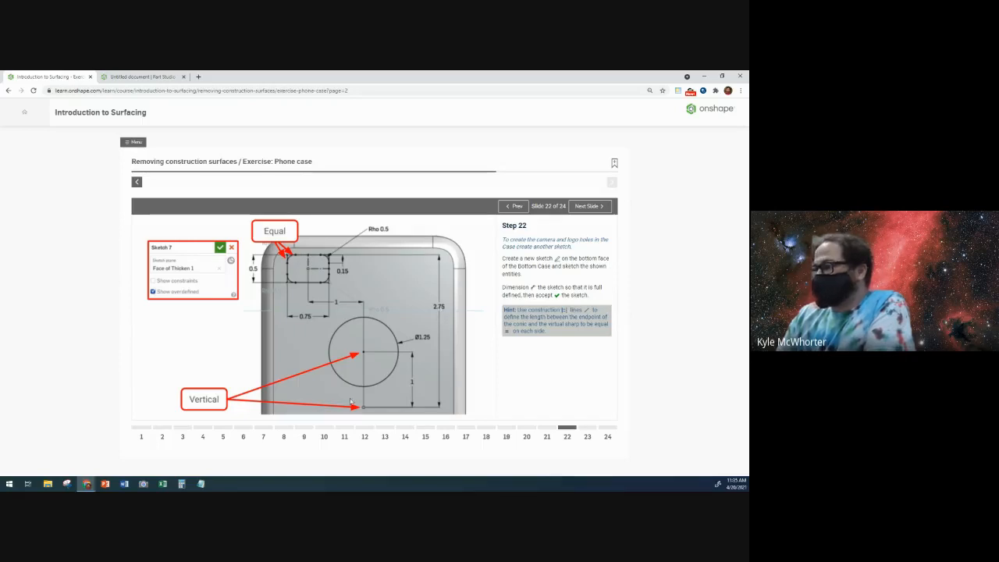
{"action": "left_click", "coordinate": [156, 77]}
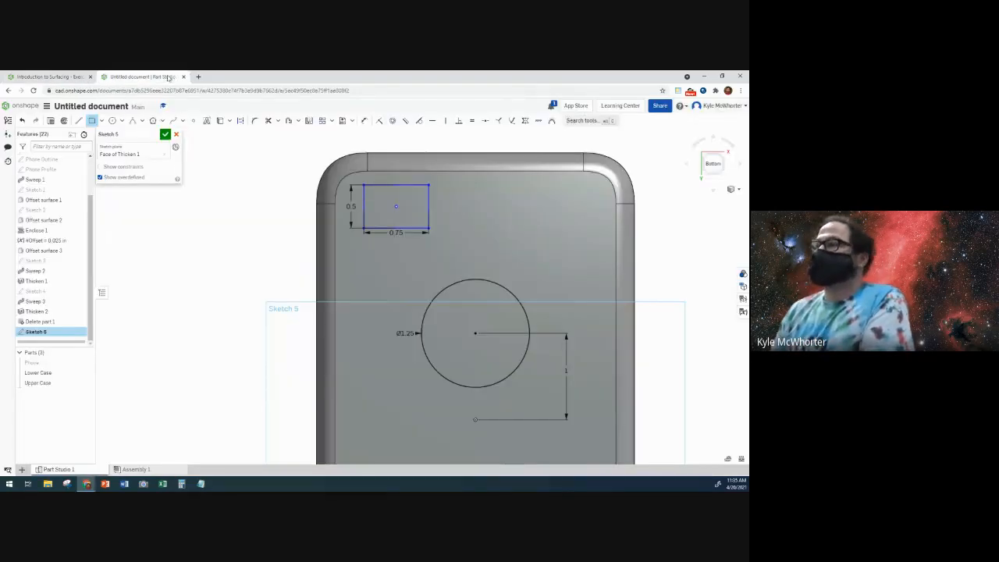
{"action": "left_click", "coordinate": [363, 121]}
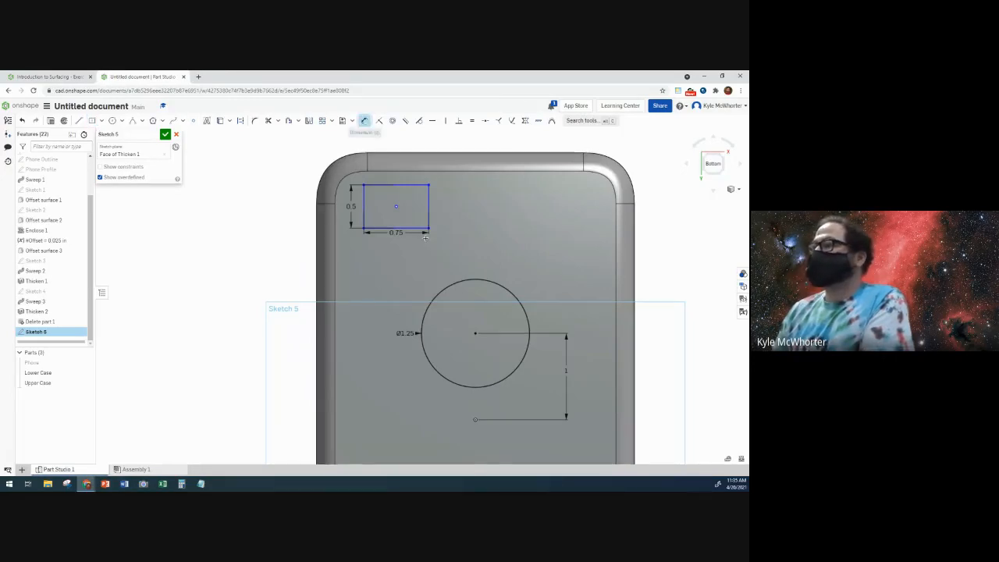
{"action": "left_click", "coordinate": [474, 333]}
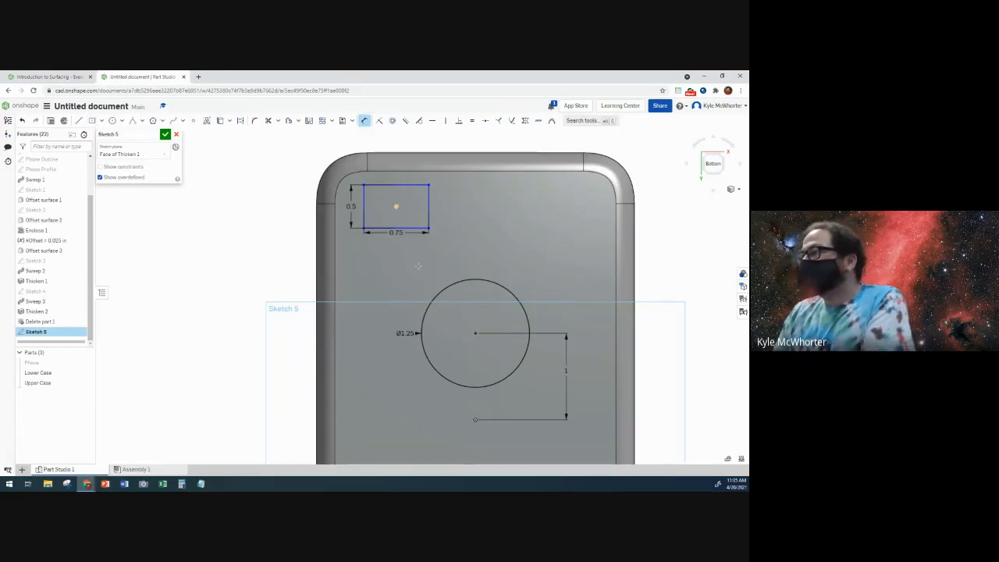
{"action": "left_click", "coordinate": [395, 206]}
{"action": "left_click", "coordinate": [433, 406]}
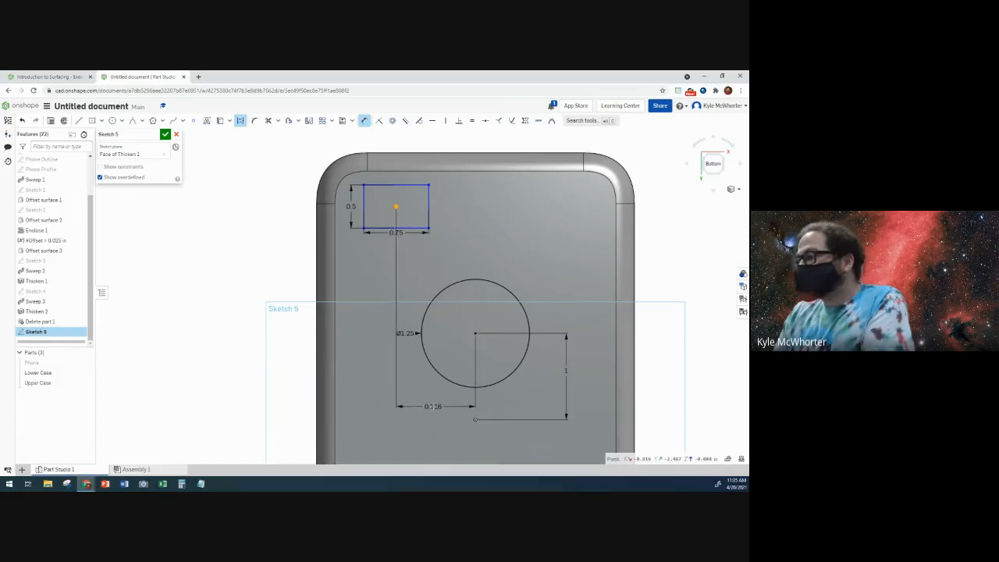
{"action": "type", "text": "1"}
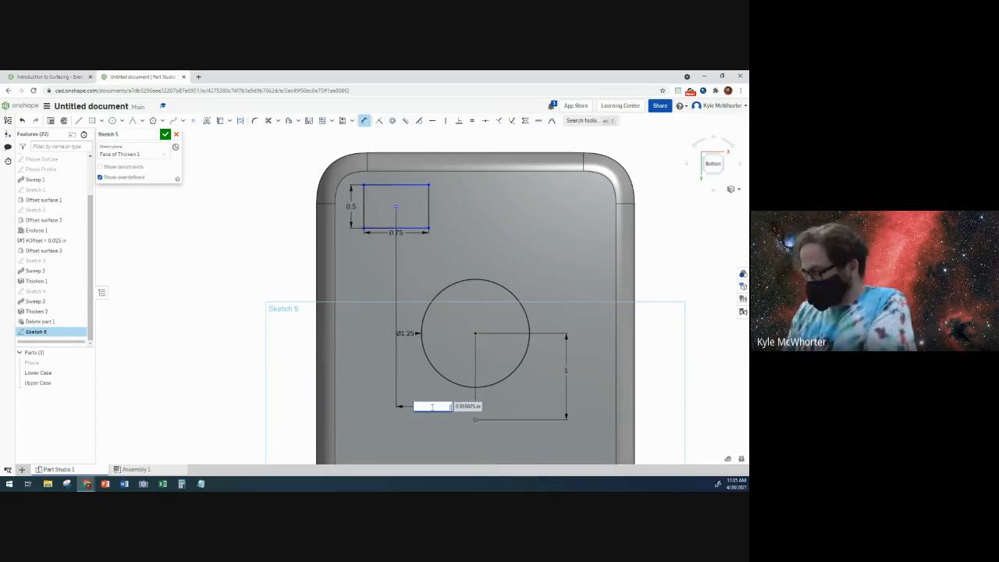
{"action": "key", "text": "Return"}
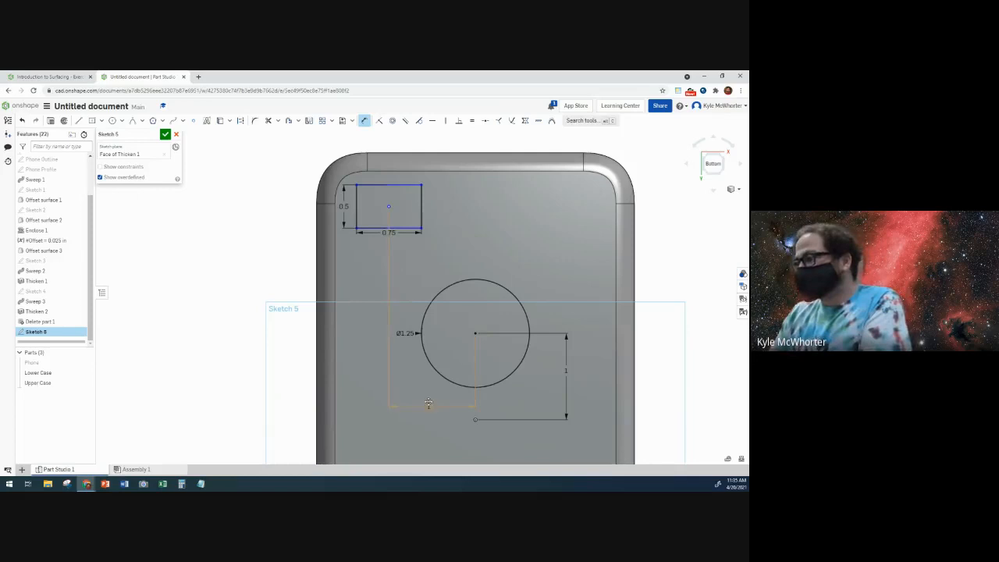
{"action": "left_click_drag", "start_coordinate": [431, 406], "coordinate": [425, 261]}
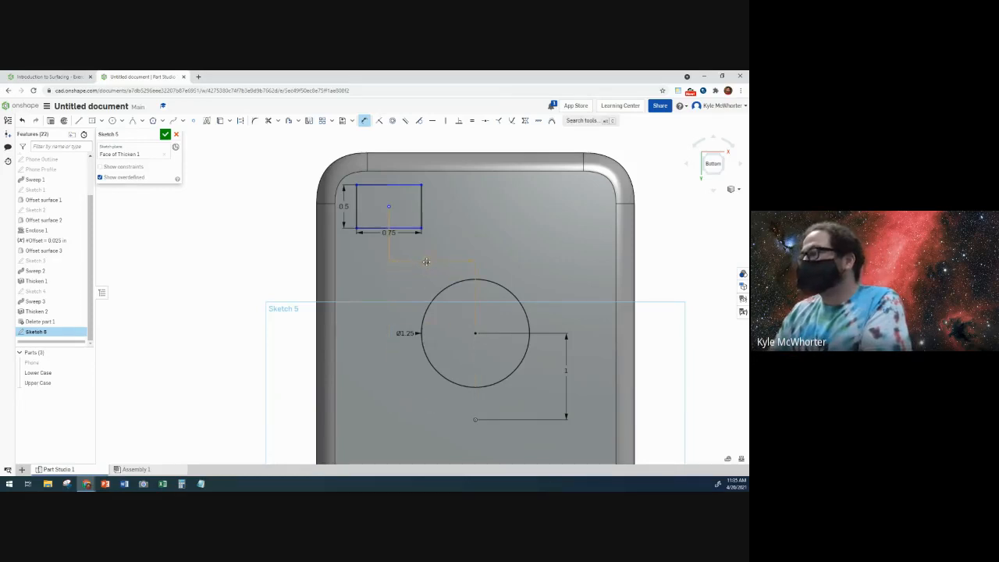
Dimension the vertical distance from the origin to the rectangle's upper edge to 2.75 in.
{"action": "left_click", "coordinate": [476, 420]}
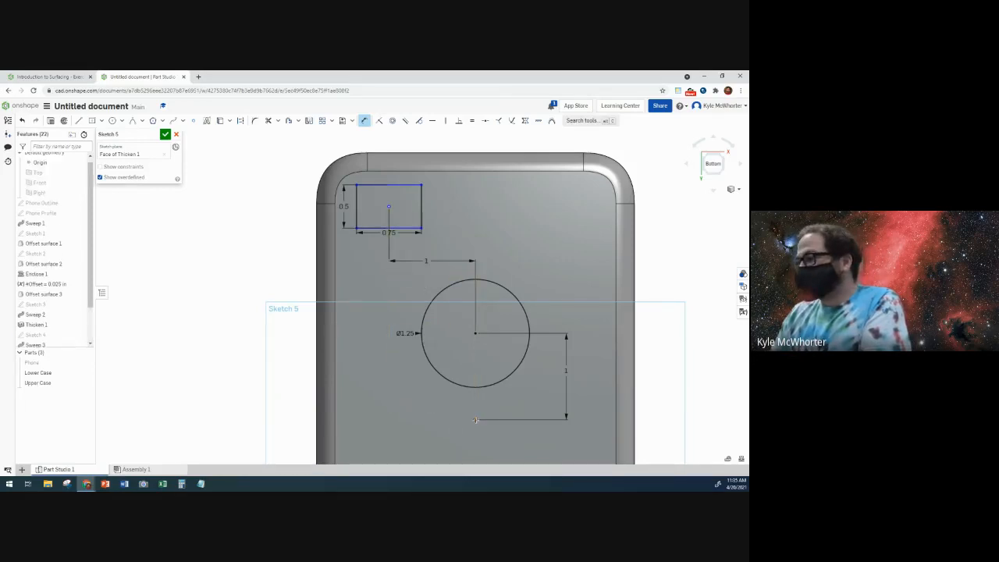
{"action": "left_click", "coordinate": [414, 185]}
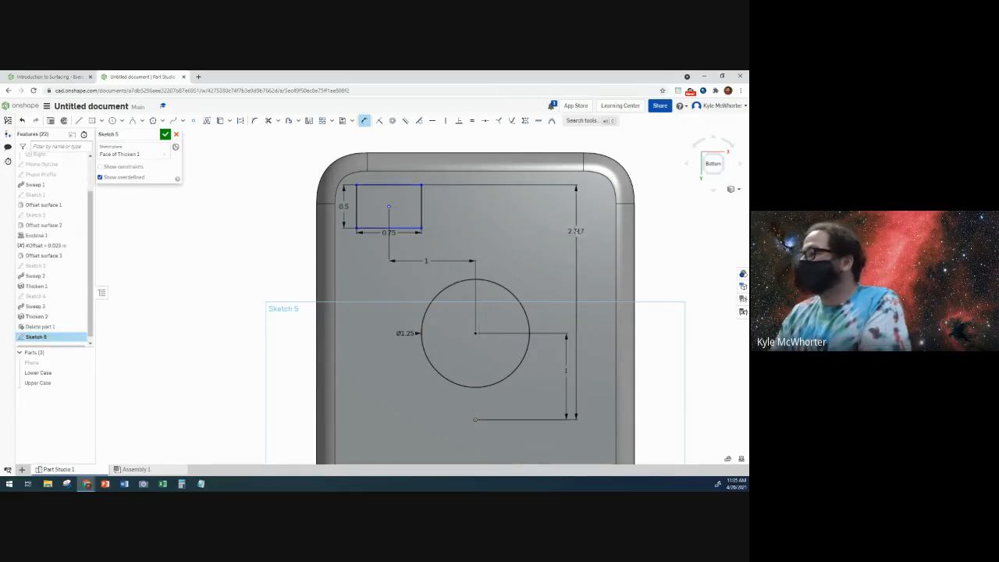
{"action": "left_click", "coordinate": [579, 231]}
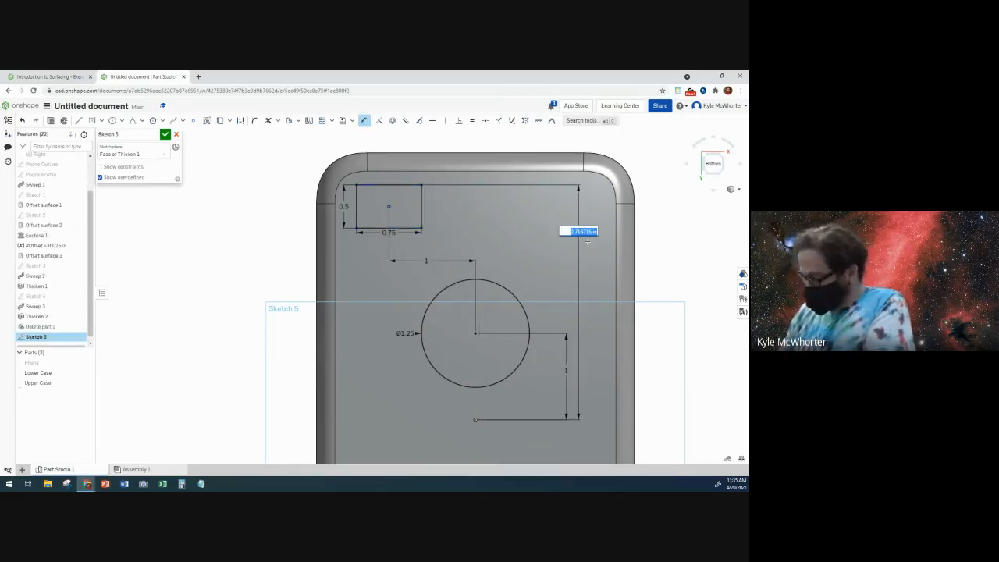
{"action": "key", "text": "BackSpace"}
{"action": "key", "text": "Return"}
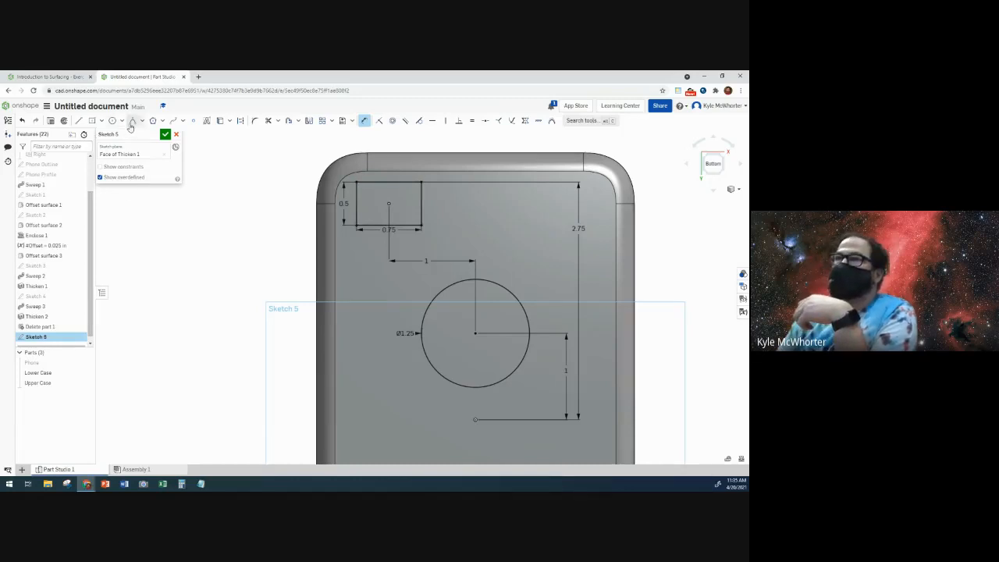
Sketch a conic with rho 0.5 across the rectangle's upper-left corner, about 0.09 in along each edge, and place its rho label inside the rectangle.
{"action": "left_click", "coordinate": [133, 120]}
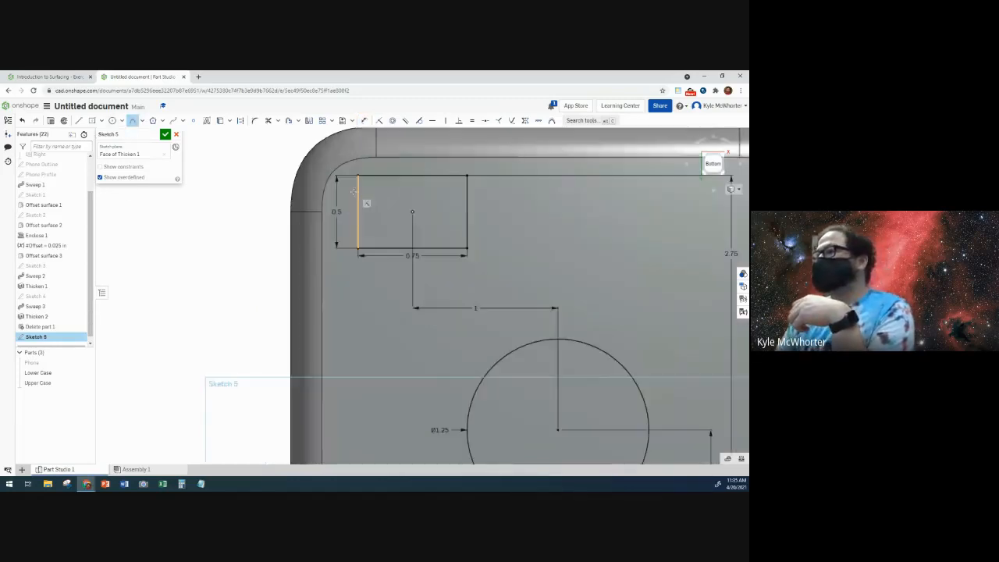
{"action": "scroll", "coordinate": [355, 190], "scroll_direction": "up", "scroll_amount": 4}
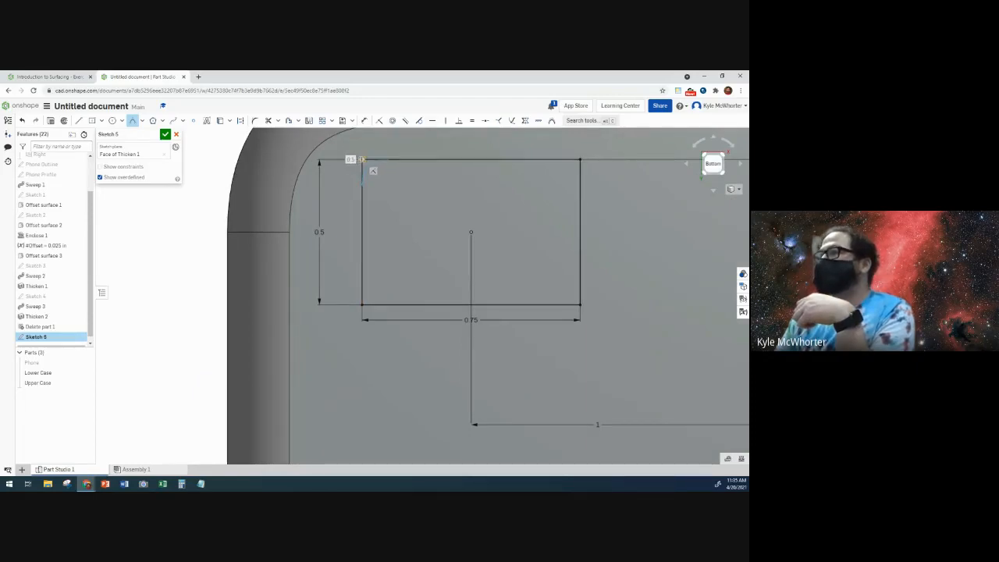
{"action": "left_click", "coordinate": [361, 159]}
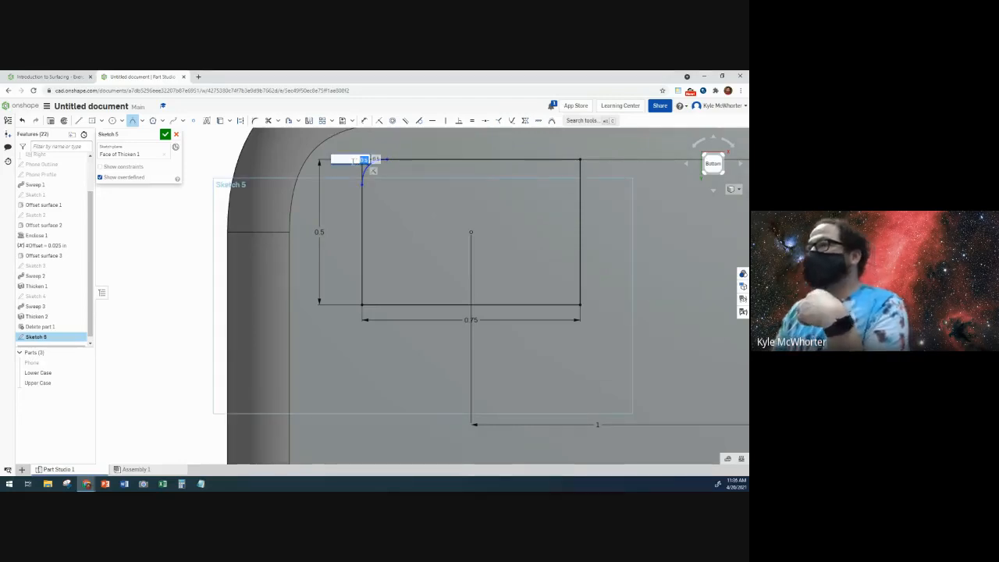
{"action": "key", "text": "Return"}
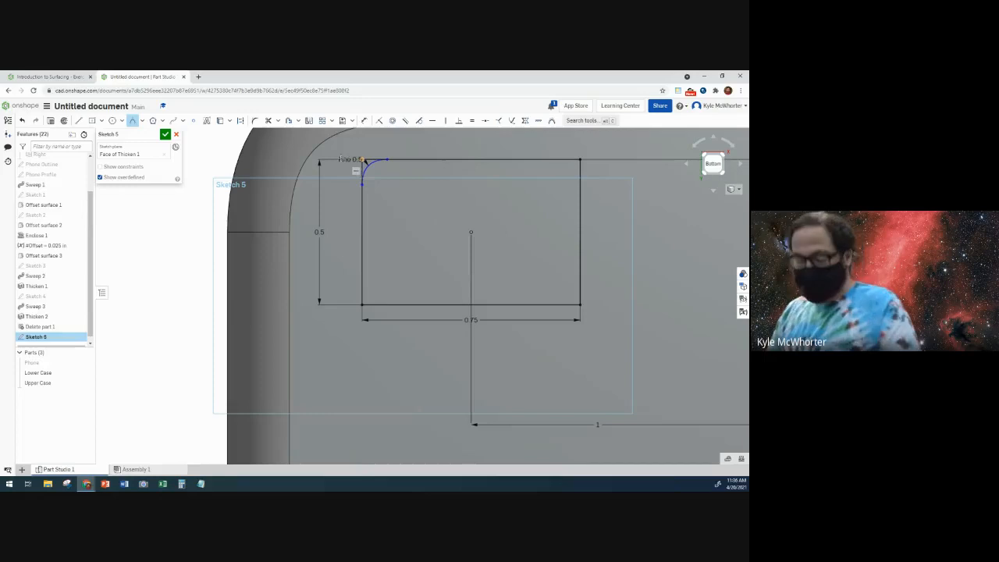
{"action": "key", "text": "Escape"}
{"action": "left_click_drag", "start_coordinate": [344, 159], "coordinate": [394, 179]}
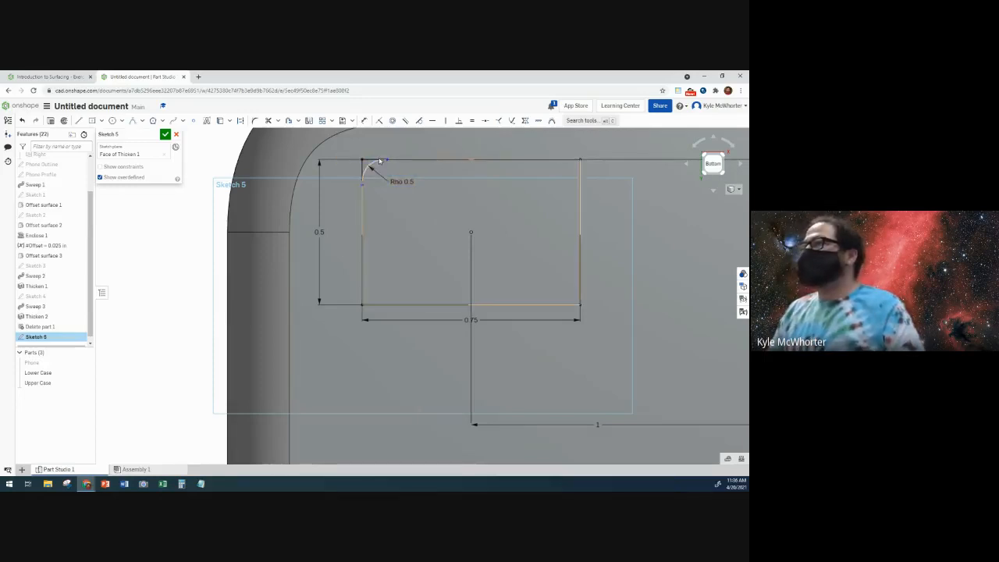
Trim the two rectangle edge segments outside the conic at the upper-left corner.
{"action": "left_click", "coordinate": [269, 125]}
{"action": "scroll", "coordinate": [390, 160], "scroll_direction": "up", "scroll_amount": 5}
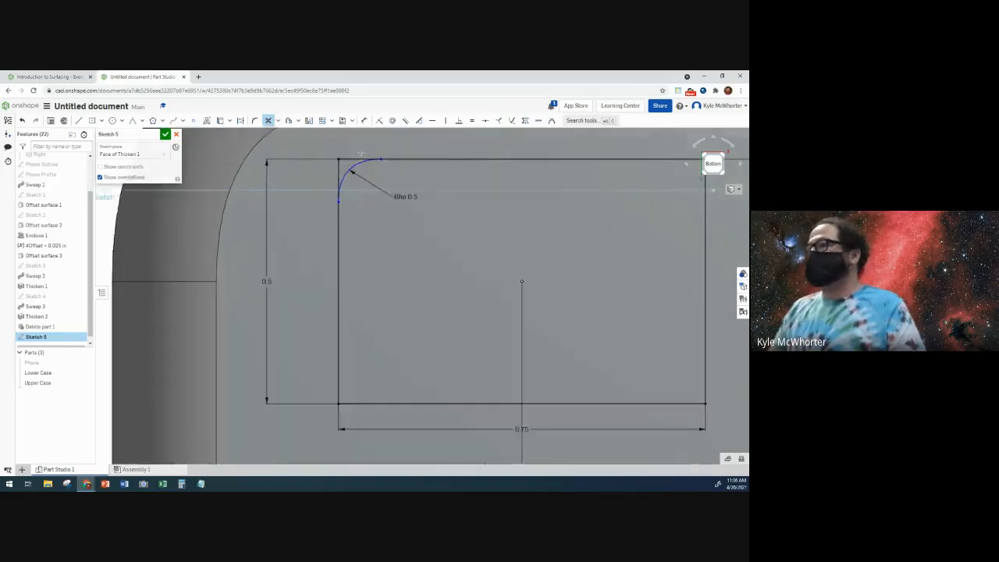
{"action": "left_click", "coordinate": [347, 163]}
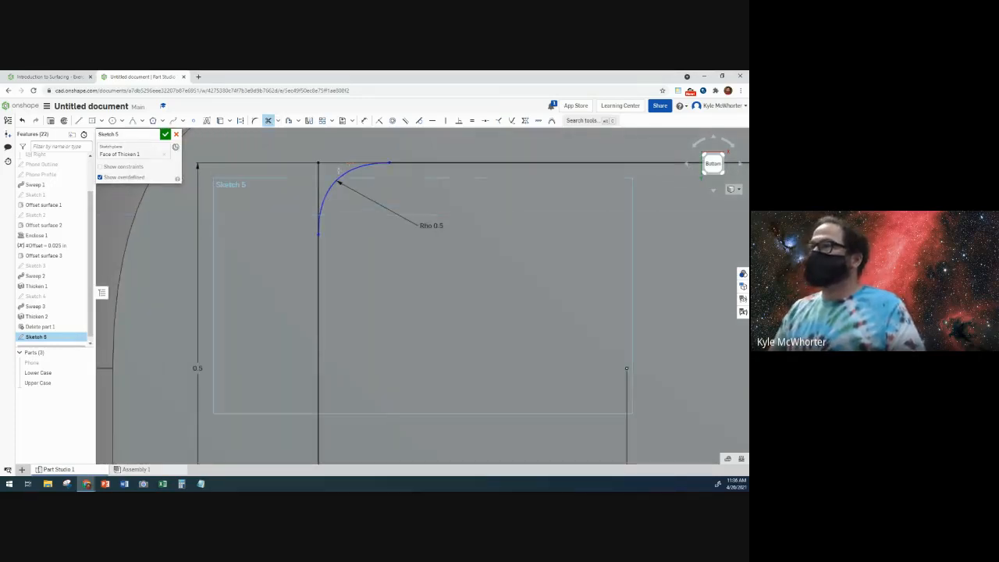
{"action": "left_click", "coordinate": [319, 176]}
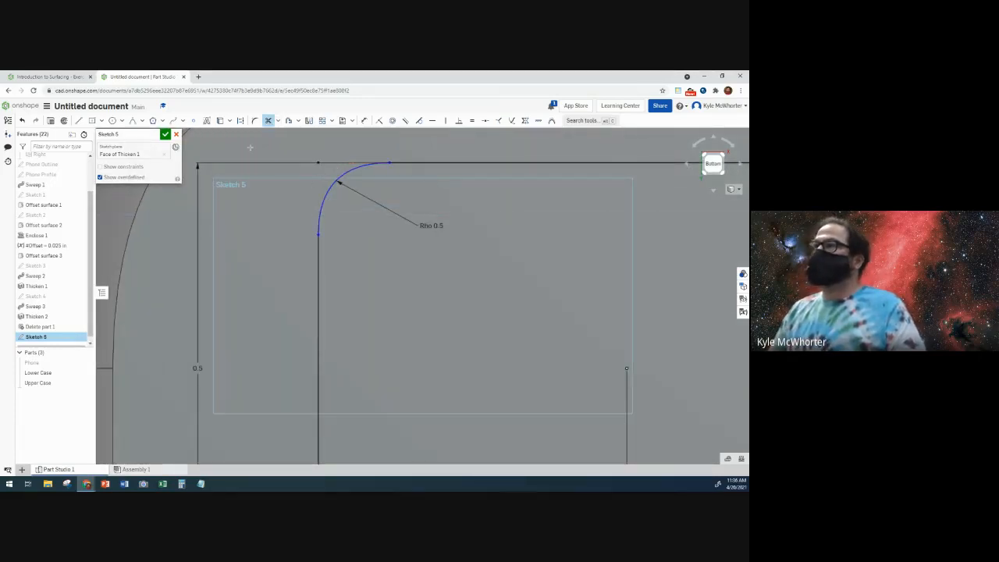
Sketch two construction lines linking the conic's endpoints to the rectangle's sharp upper-left corner point.
{"action": "left_click", "coordinate": [240, 120]}
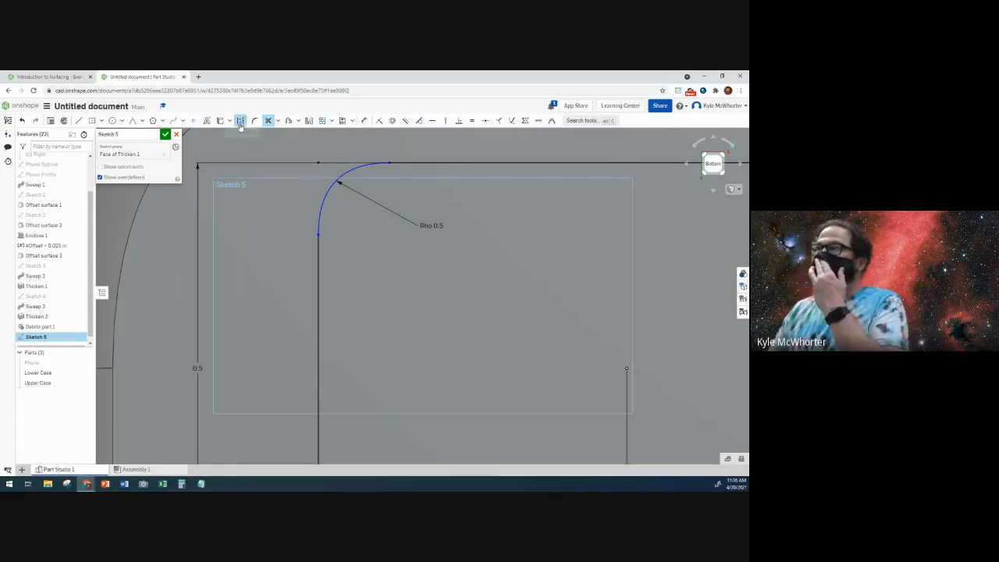
{"action": "left_click", "coordinate": [78, 121]}
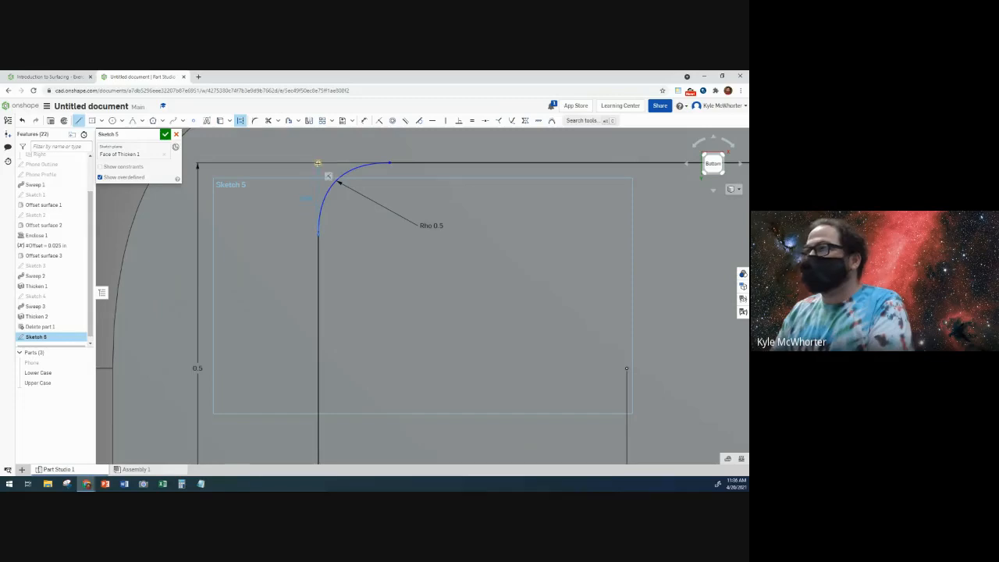
{"action": "left_click", "coordinate": [319, 163]}
{"action": "left_click", "coordinate": [318, 162]}
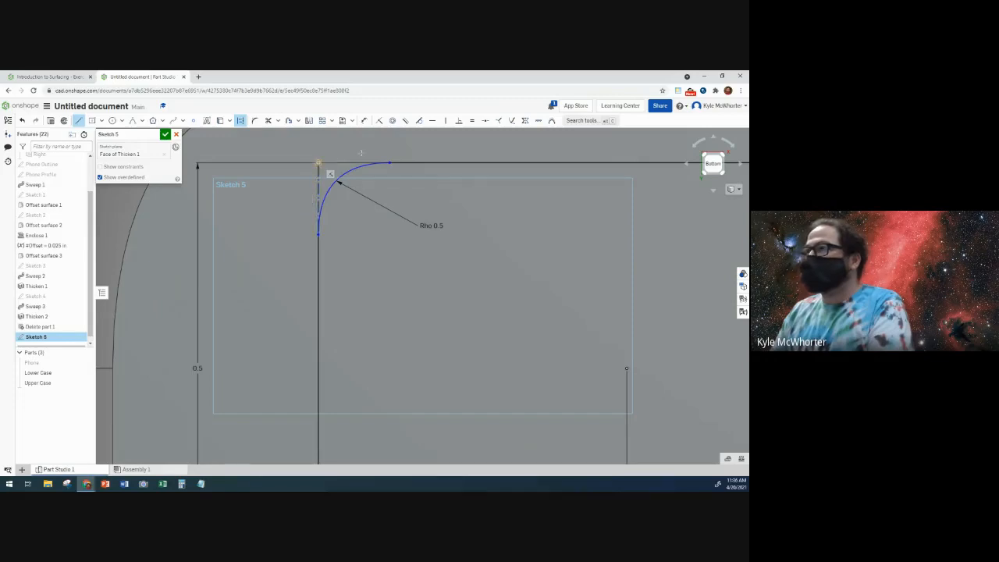
{"action": "left_click", "coordinate": [389, 163]}
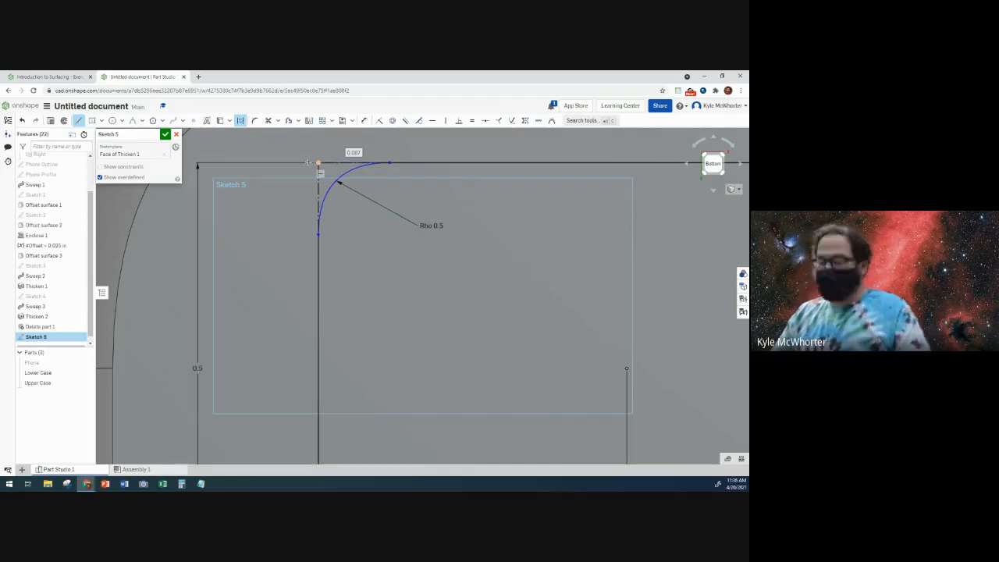
{"action": "key", "text": "Escape"}
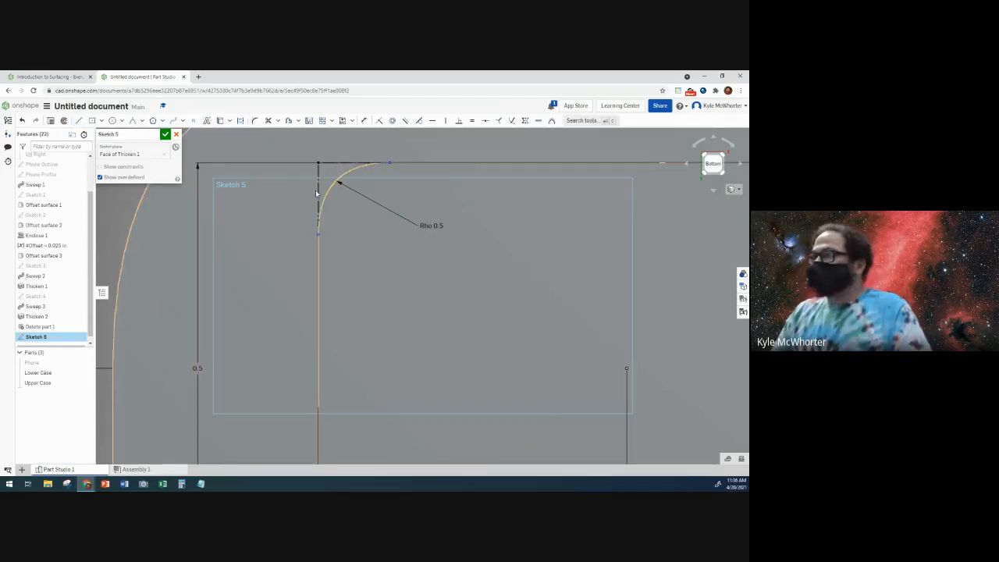
Constrain the vertical and horizontal construction lines at the conic corner to equal length.
{"action": "left_click", "coordinate": [317, 195]}
{"action": "left_click", "coordinate": [333, 163]}
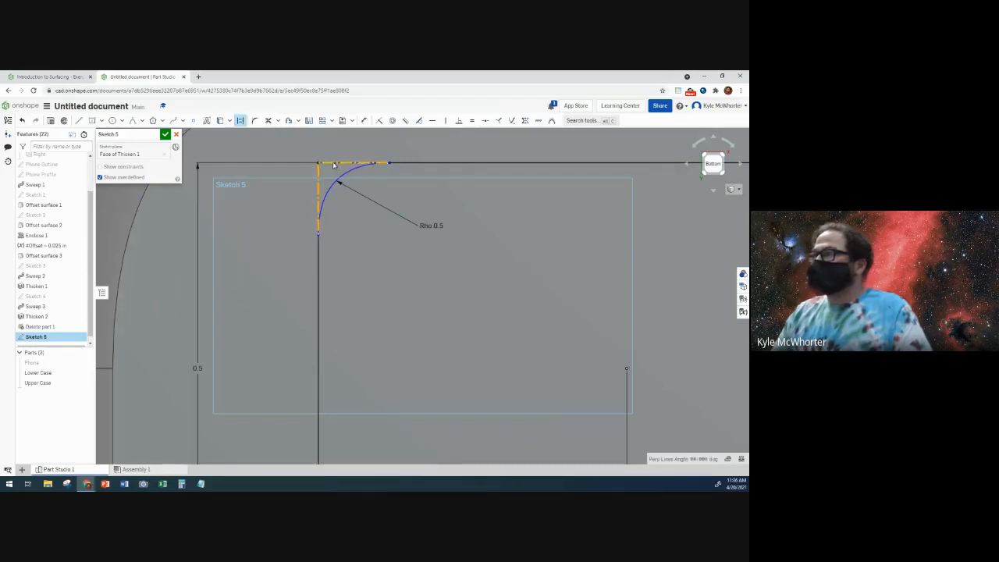
{"action": "left_click", "coordinate": [472, 123]}
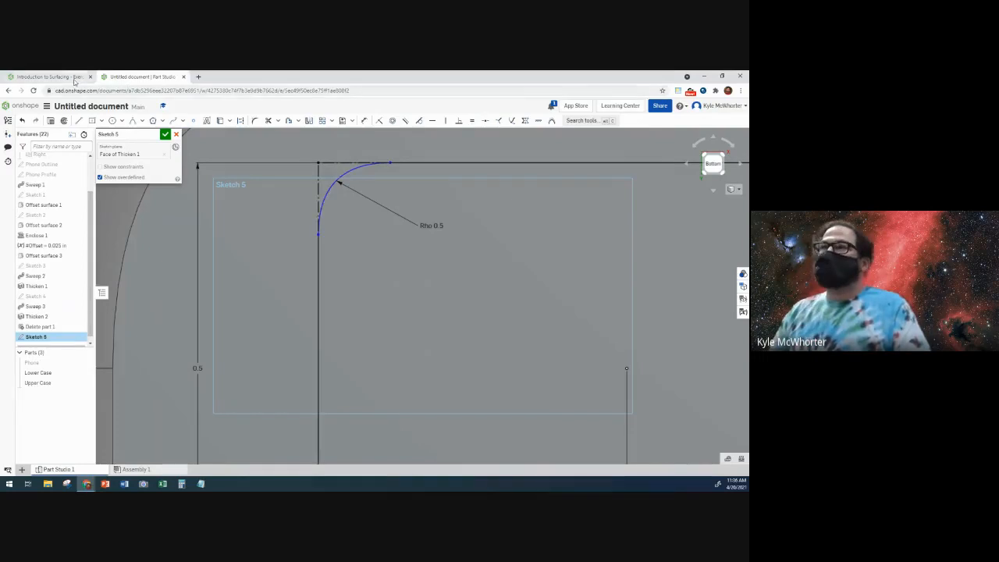
Following Step 22 of the course, dimension the vertical construction line at the conic corner to 0.15 in.
{"action": "left_click", "coordinate": [76, 77]}
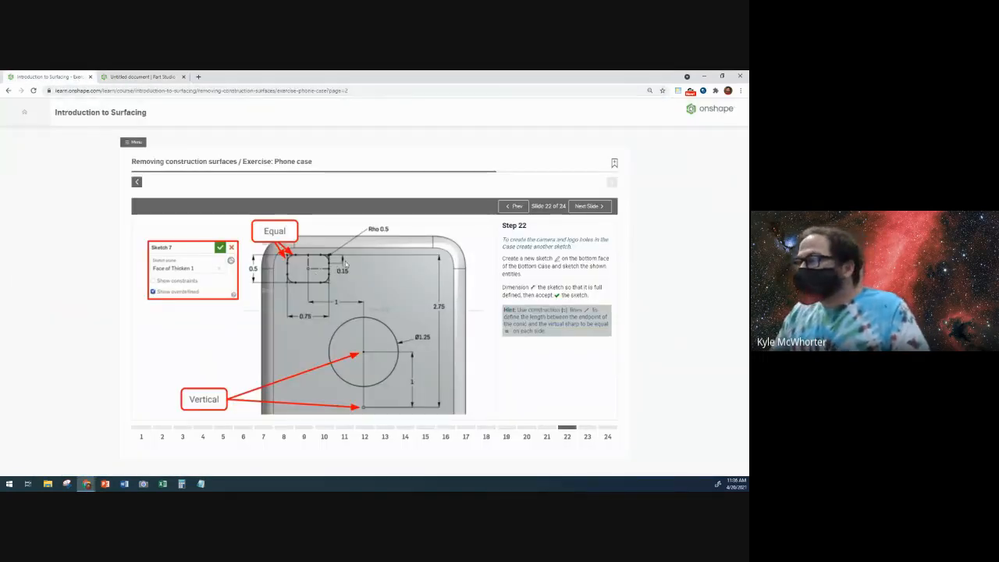
{"action": "left_click", "coordinate": [160, 77]}
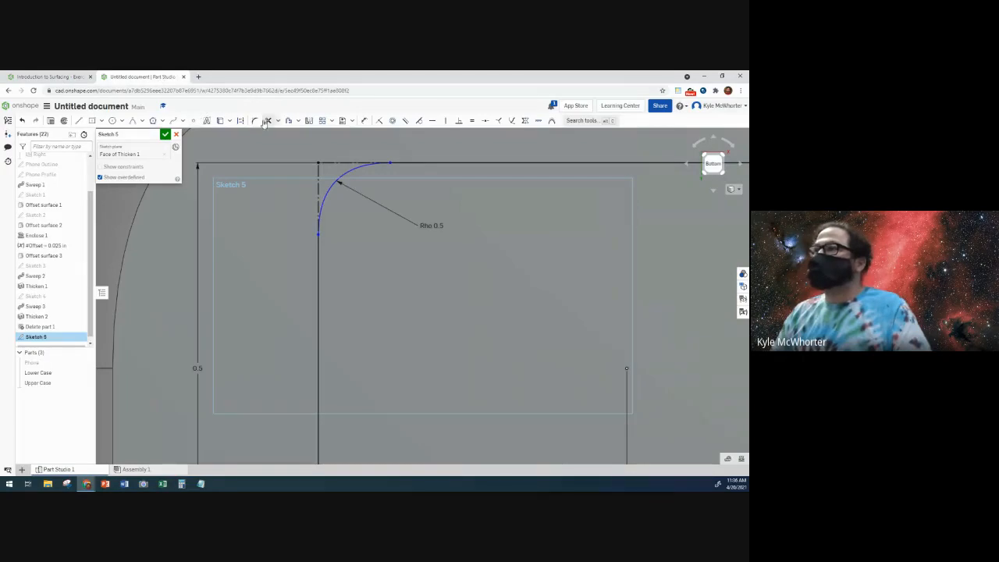
{"action": "left_click", "coordinate": [364, 120]}
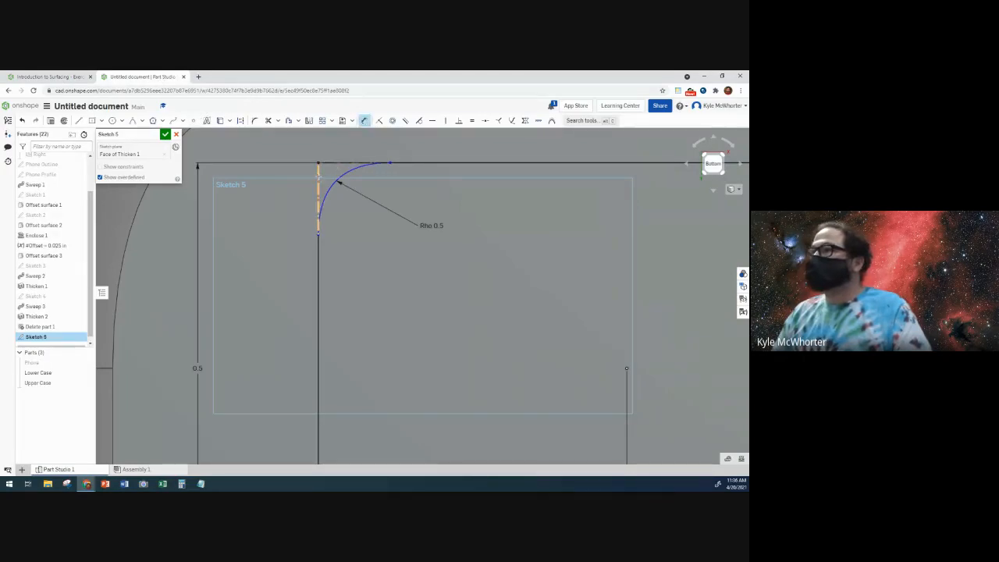
{"action": "left_click", "coordinate": [306, 180]}
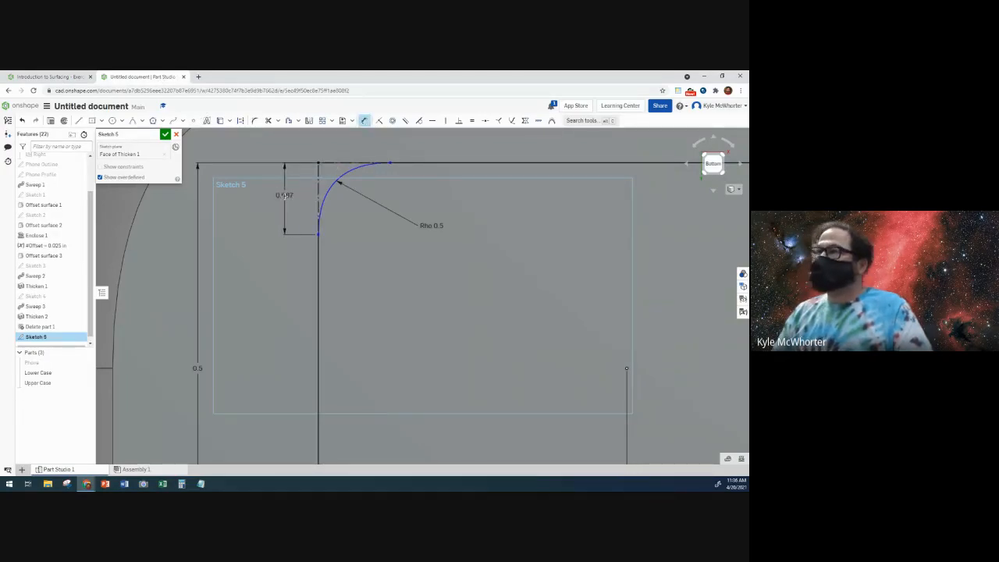
{"action": "left_click", "coordinate": [284, 196]}
{"action": "key", "text": "BackSpace"}
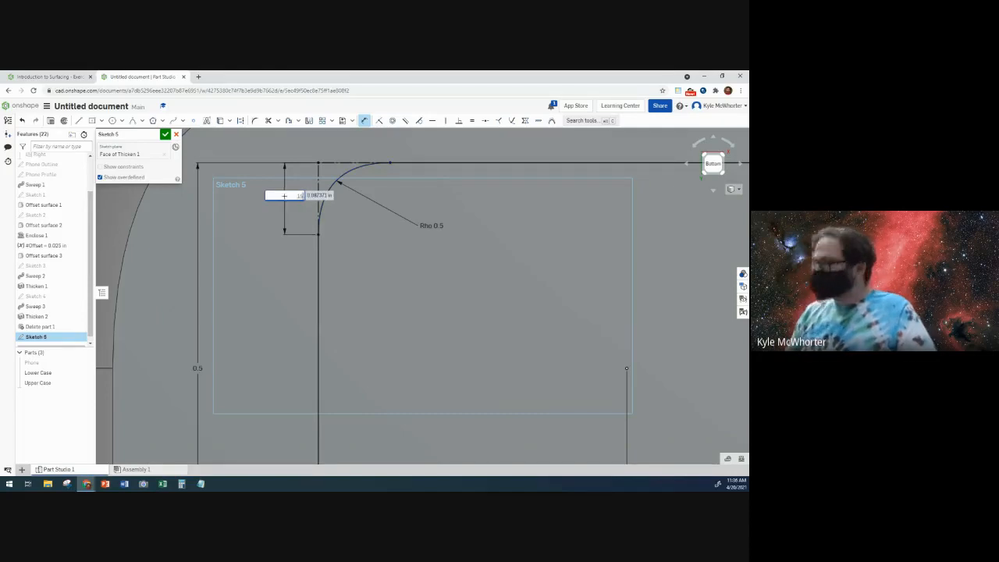
{"action": "type", "text": ".15"}
{"action": "key", "text": "Return"}
{"action": "scroll", "coordinate": [292, 195], "scroll_direction": "down", "scroll_amount": 4}
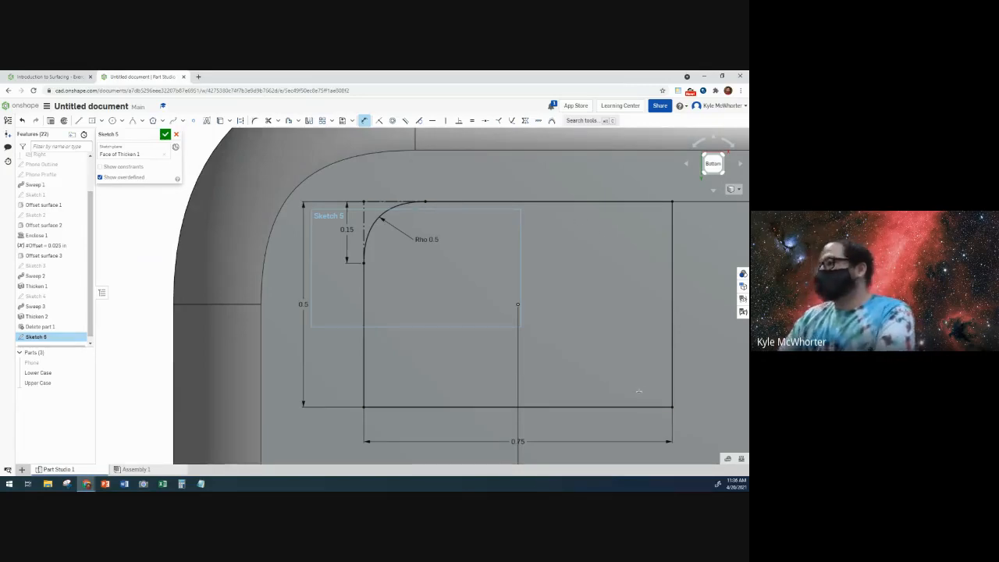
Sketch construction lines from the rectangle's centre to the midpoints of its upper edge and left edge.
{"action": "left_click", "coordinate": [241, 121]}
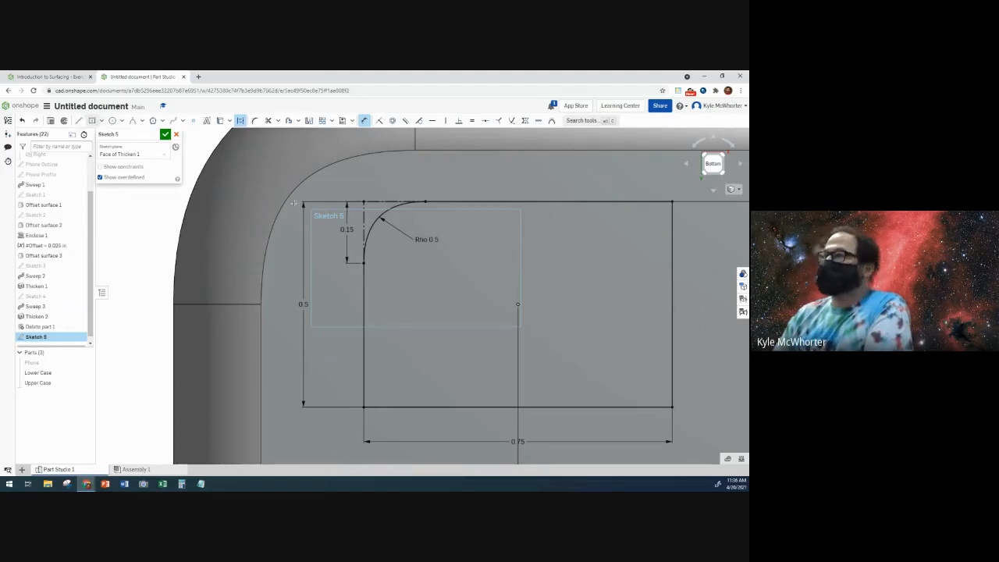
{"action": "left_click", "coordinate": [78, 120]}
{"action": "left_click", "coordinate": [518, 305]}
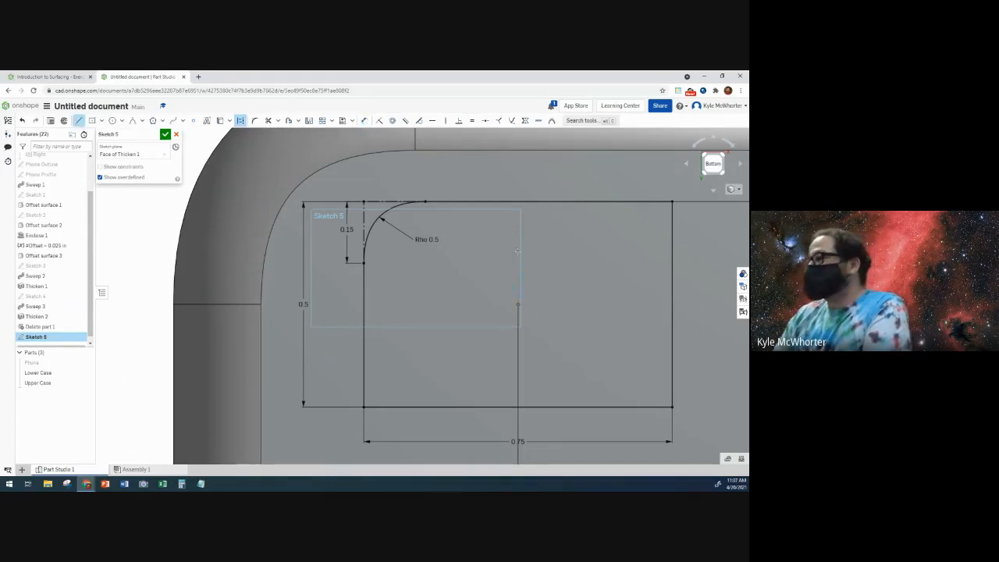
{"action": "left_click", "coordinate": [518, 202]}
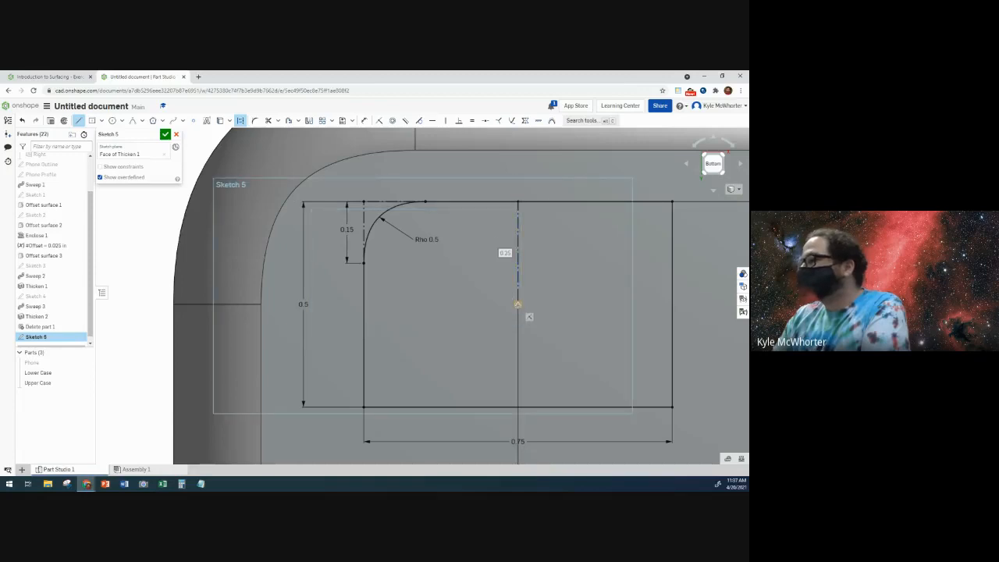
{"action": "left_click", "coordinate": [362, 305]}
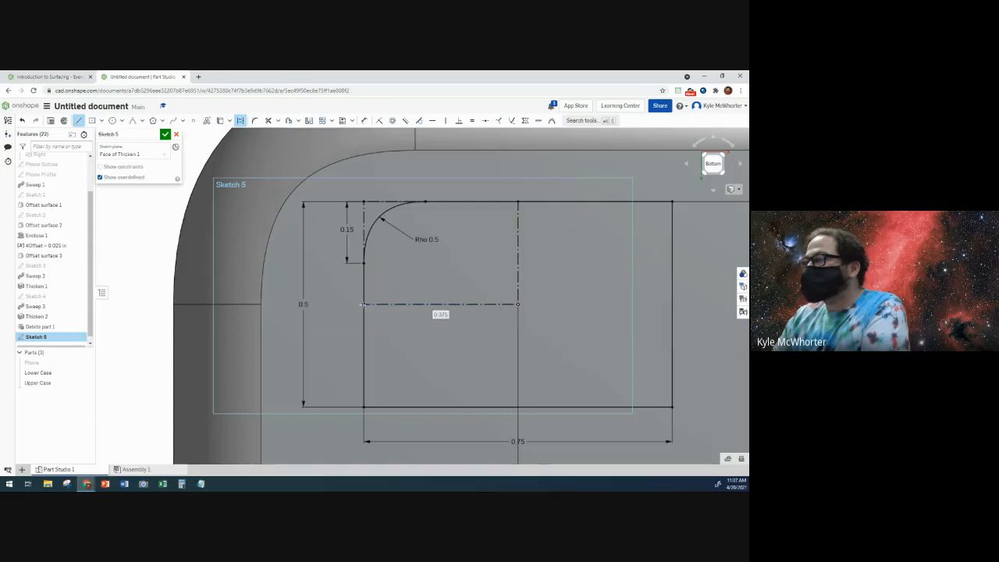
Mirror the upper-left conic about the vertical construction centreline to the rectangle's upper-right corner.
{"action": "left_click", "coordinate": [309, 120]}
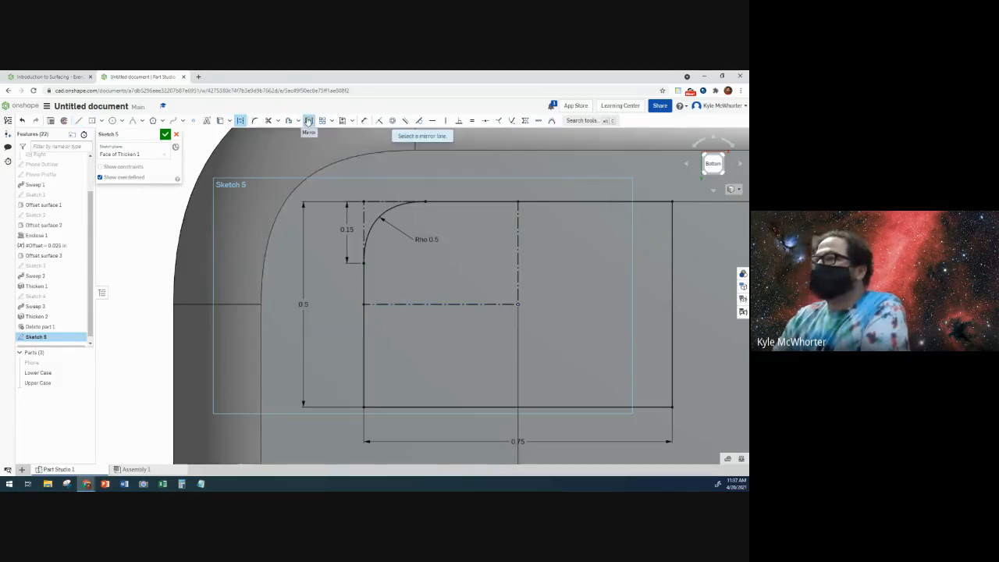
{"action": "left_click", "coordinate": [517, 228]}
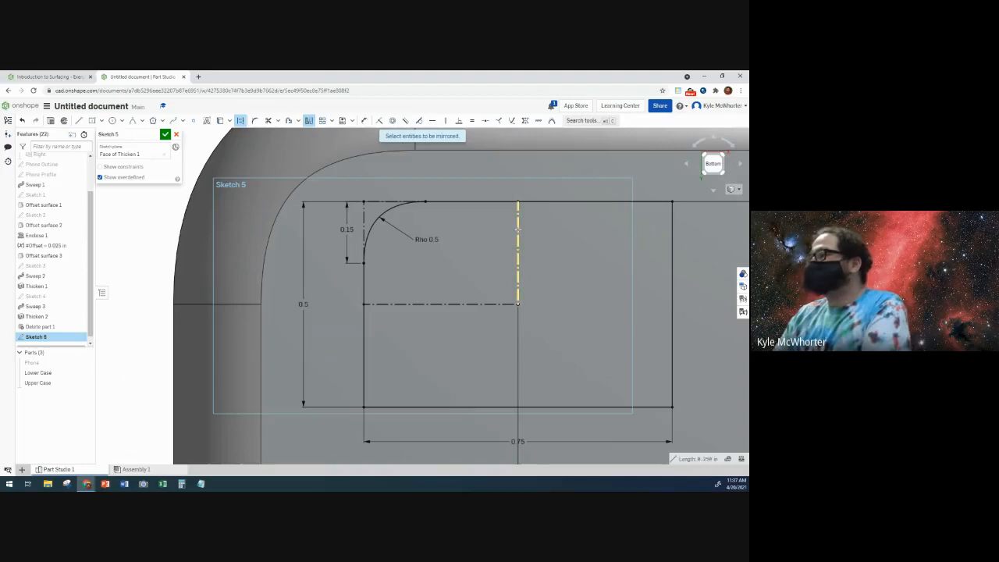
{"action": "left_click", "coordinate": [383, 213]}
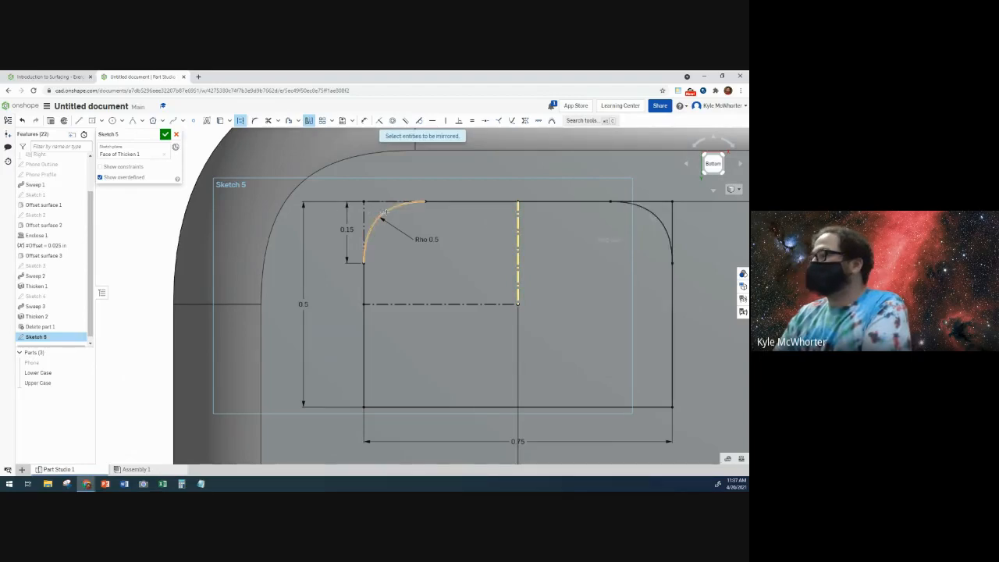
{"action": "left_click", "coordinate": [309, 121]}
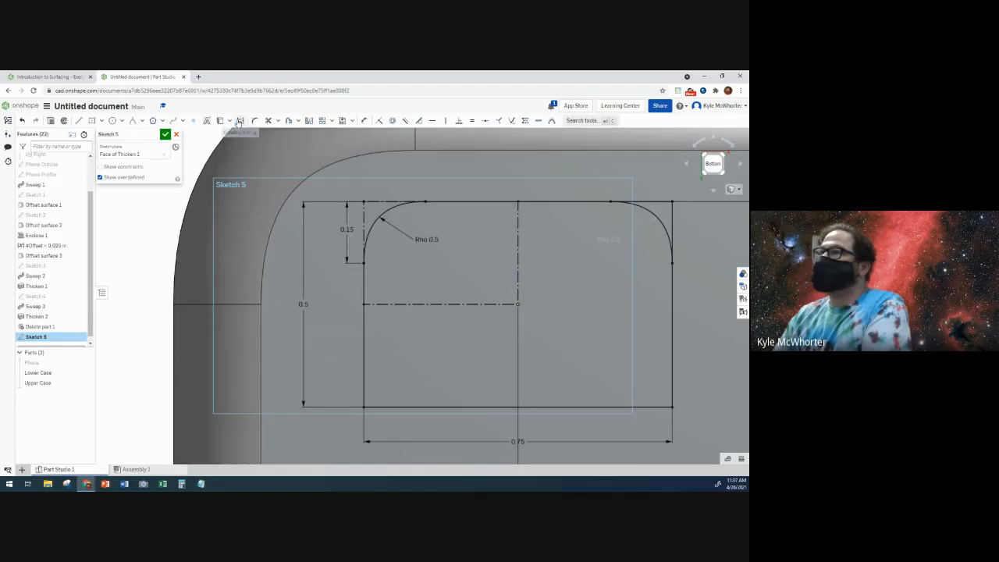
Mirror both upper conics about the horizontal construction centreline to the rectangle's lower corners.
{"action": "left_click", "coordinate": [309, 120]}
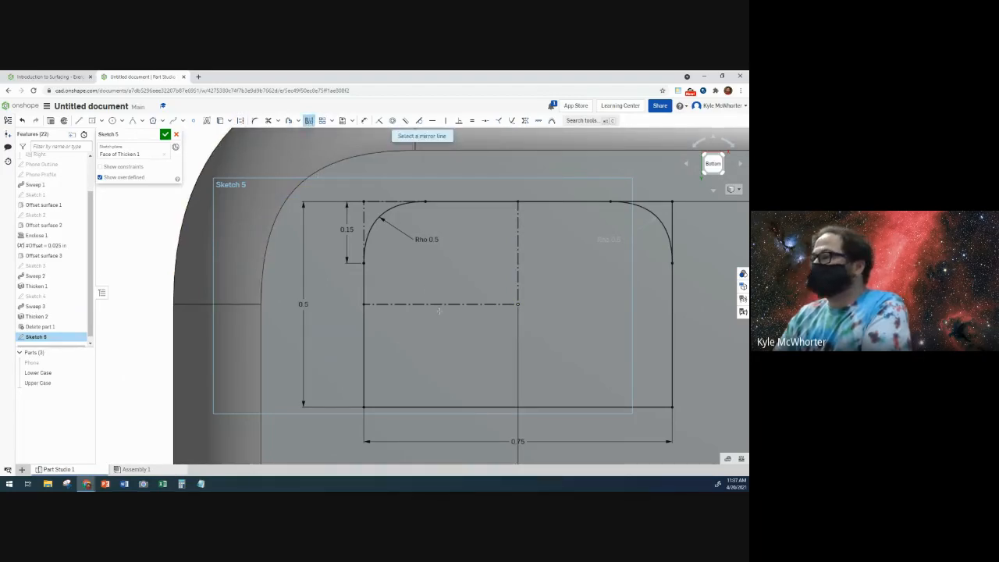
{"action": "left_click", "coordinate": [438, 305]}
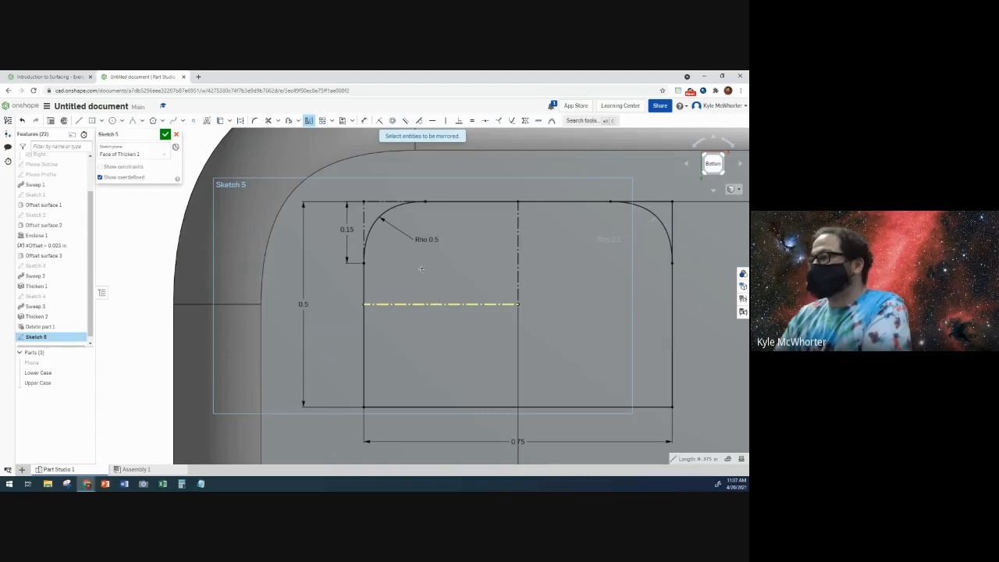
{"action": "left_click", "coordinate": [375, 223]}
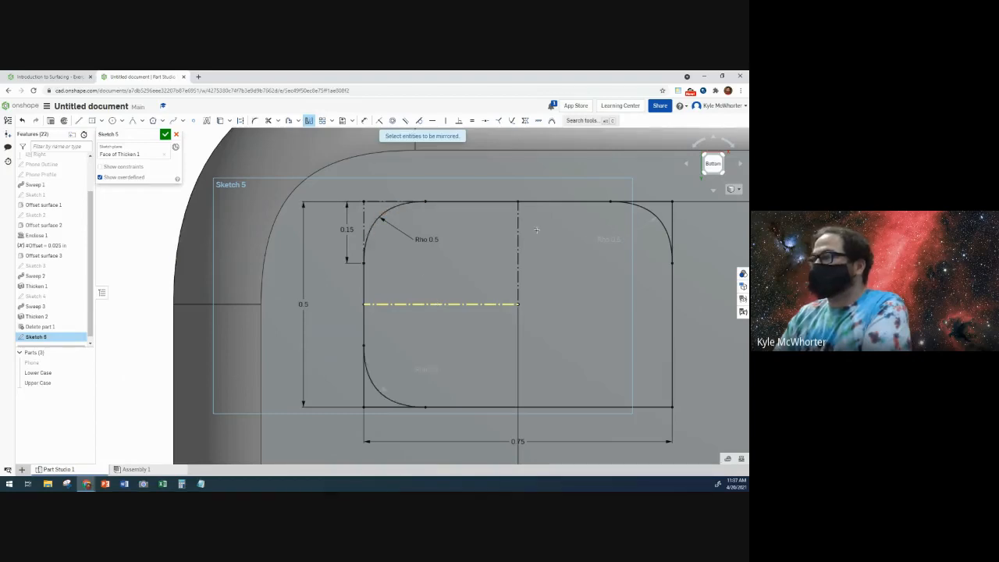
{"action": "left_click", "coordinate": [650, 214]}
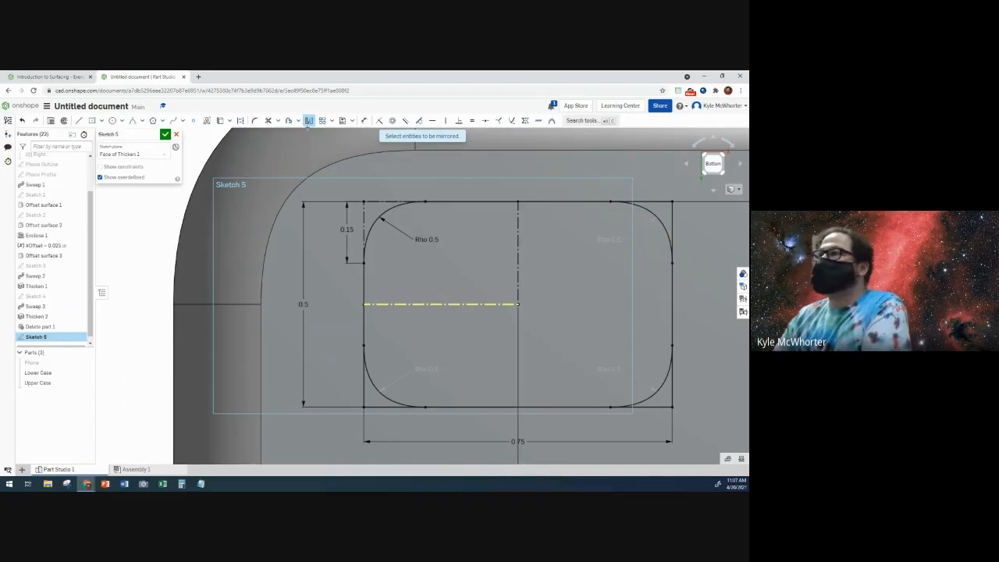
{"action": "left_click", "coordinate": [309, 122]}
{"action": "scroll", "coordinate": [320, 283], "scroll_direction": "down", "scroll_amount": 4}
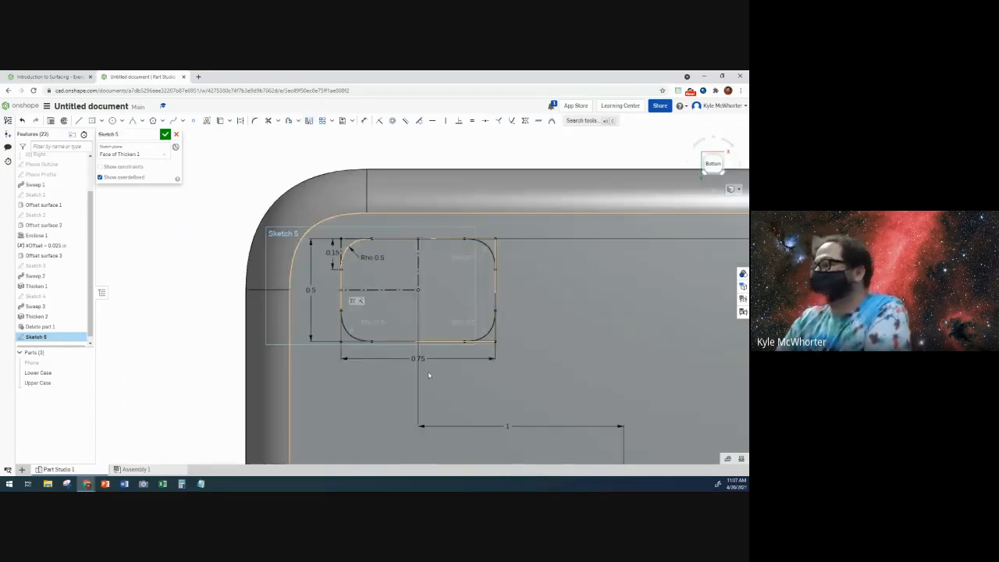
{"action": "scroll", "coordinate": [413, 401], "scroll_direction": "down", "scroll_amount": 5}
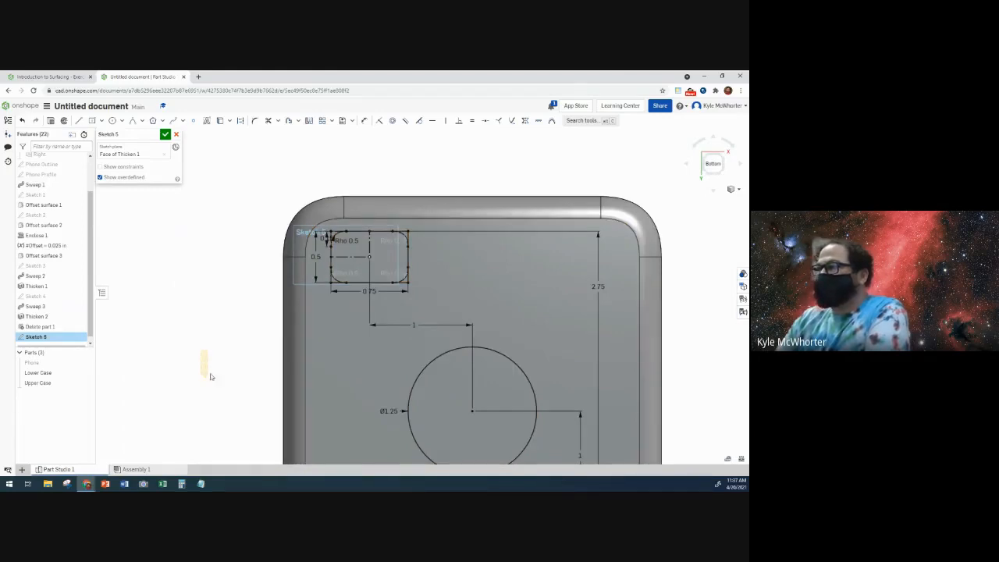
Advance the course exercise from Step 22 to Step 23, and accept the camera and logo hole sketch in the Part Studio.
{"action": "right_click_drag", "start_coordinate": [220, 383], "coordinate": [203, 344]}
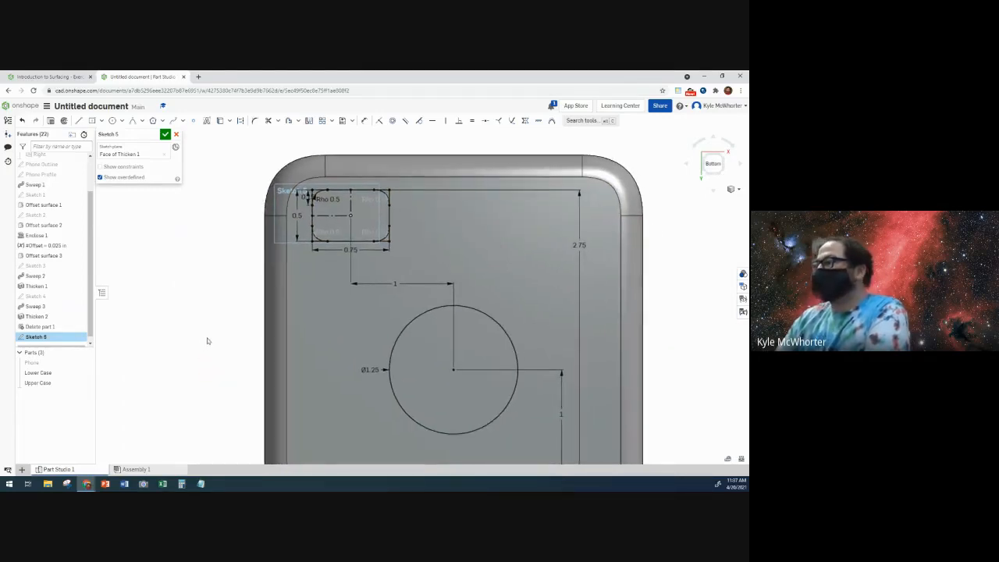
{"action": "scroll", "coordinate": [237, 388], "scroll_direction": "down", "scroll_amount": 2}
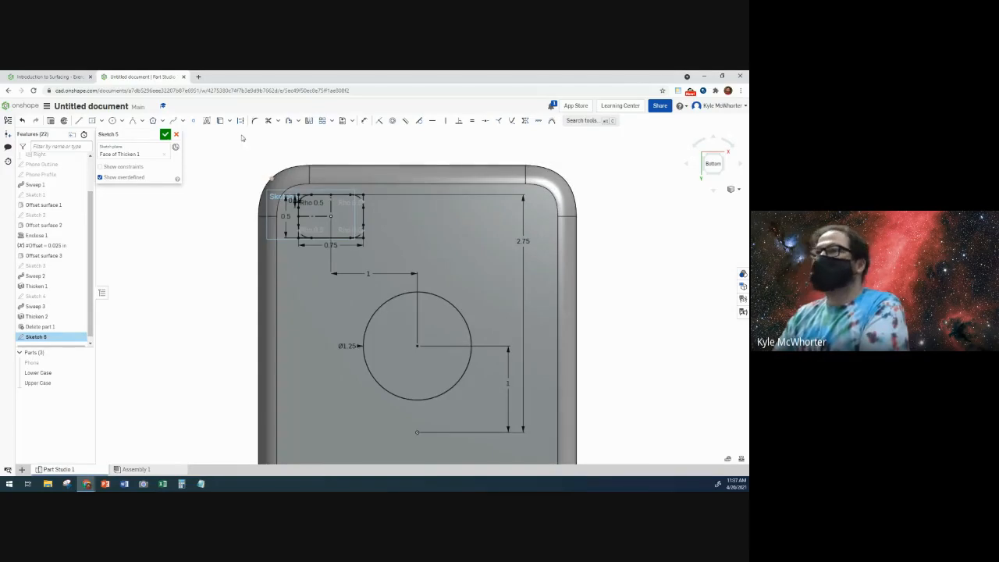
{"action": "left_click", "coordinate": [48, 76]}
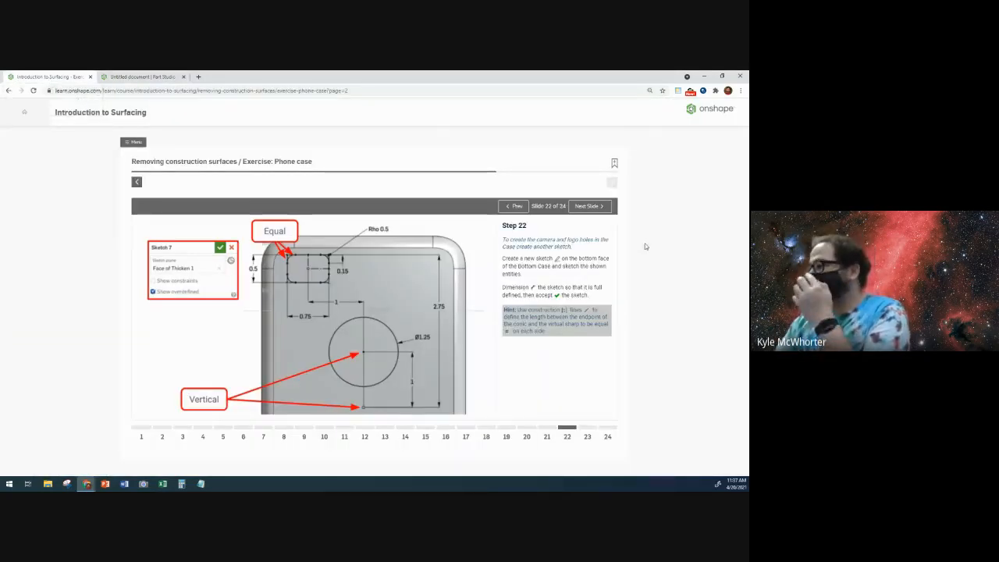
{"action": "left_click", "coordinate": [587, 206]}
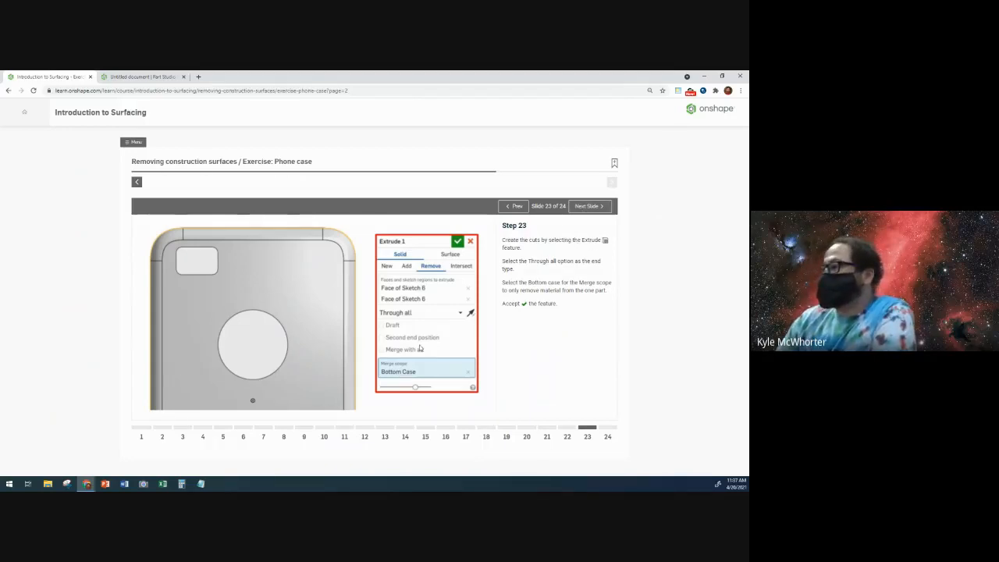
{"action": "left_click", "coordinate": [140, 77]}
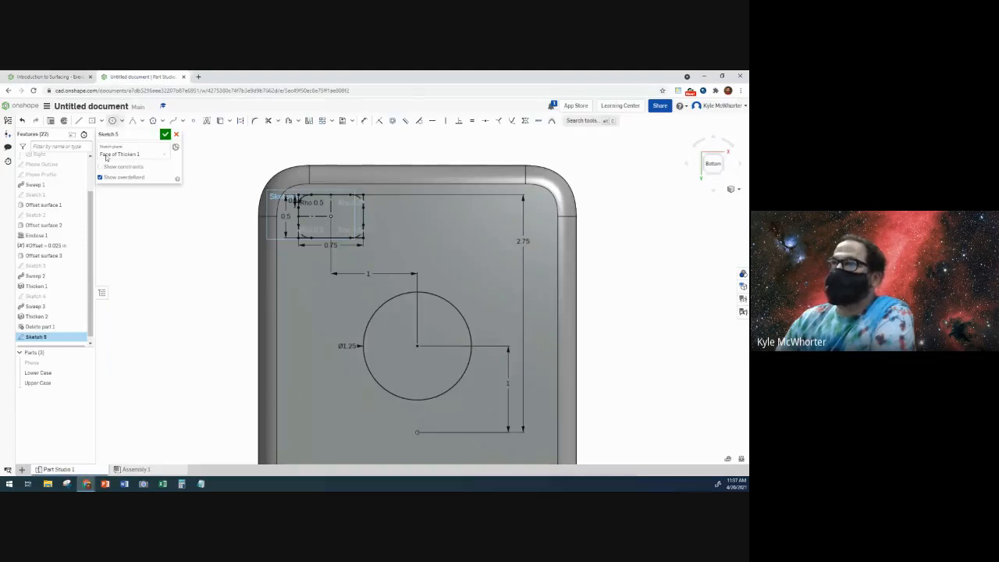
{"action": "left_click", "coordinate": [165, 134]}
Set up a solid Remove extrude with the Through all end type and the Lower Case as merge scope.
{"action": "left_click", "coordinate": [85, 121]}
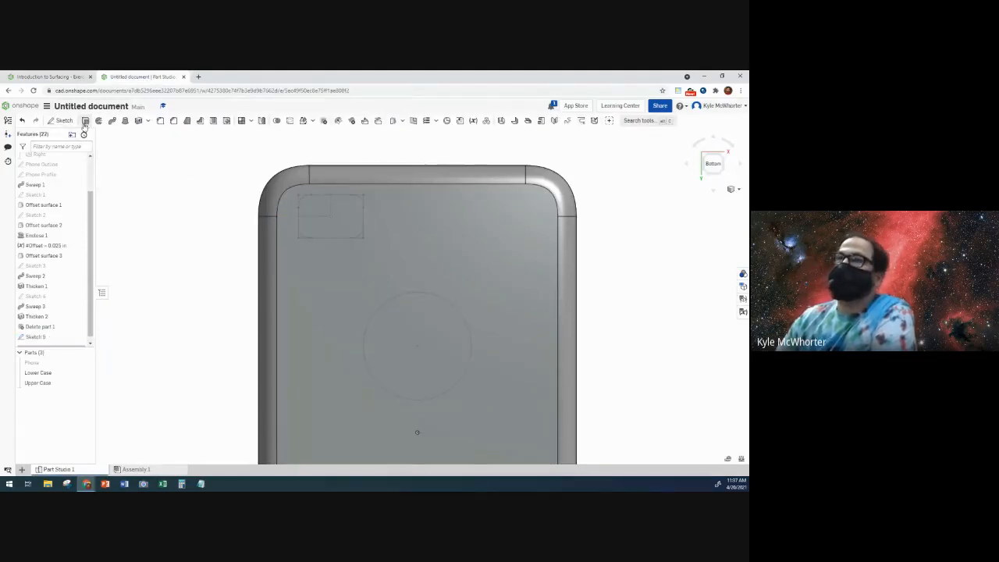
{"action": "left_click", "coordinate": [144, 156]}
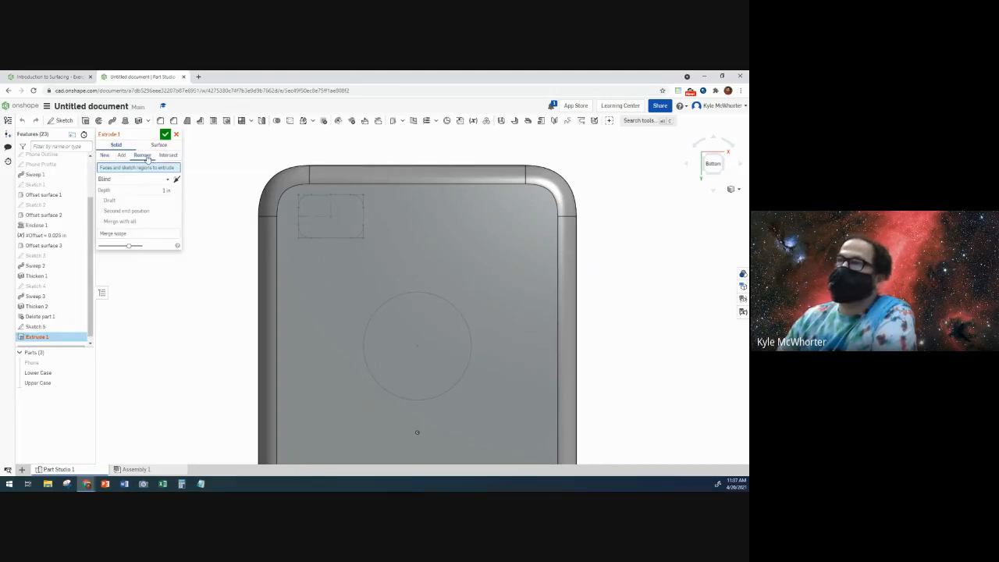
{"action": "left_click", "coordinate": [149, 180]}
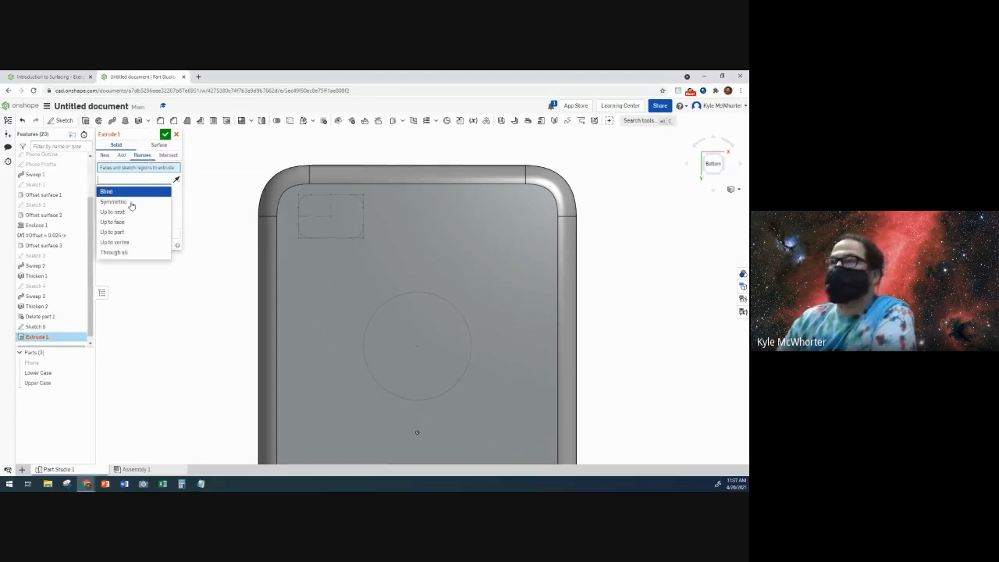
{"action": "left_click", "coordinate": [117, 256]}
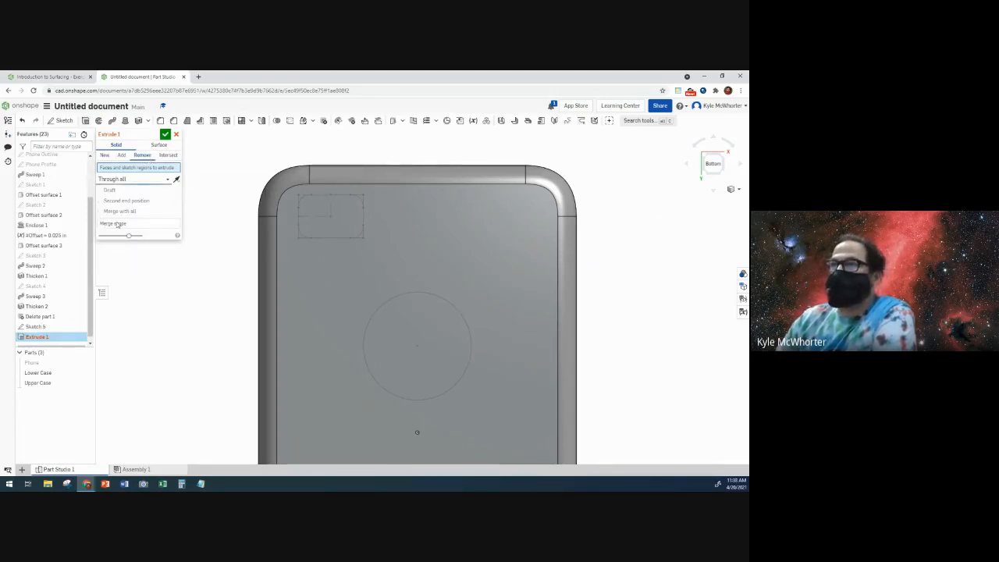
{"action": "left_click", "coordinate": [117, 224]}
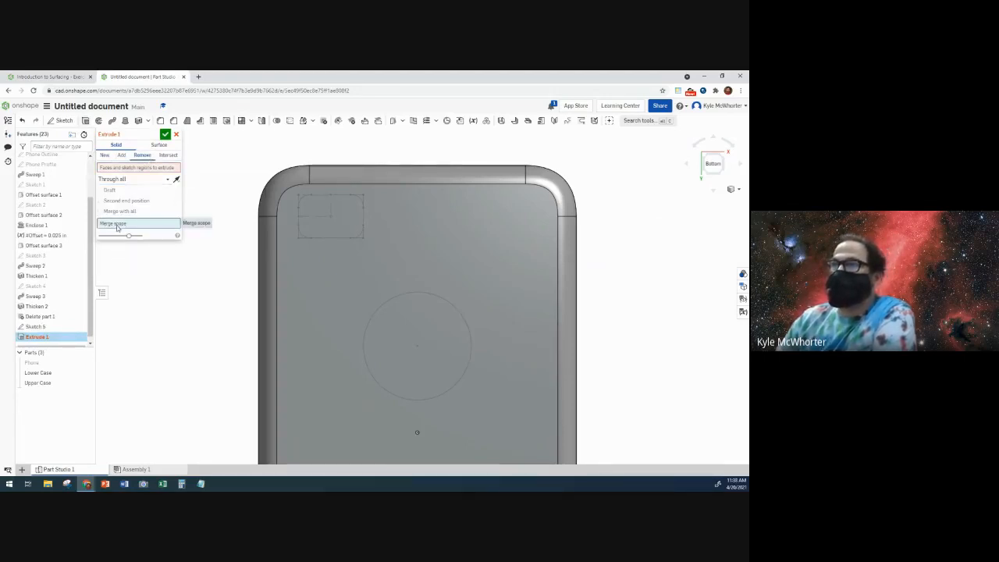
{"action": "left_click", "coordinate": [39, 373]}
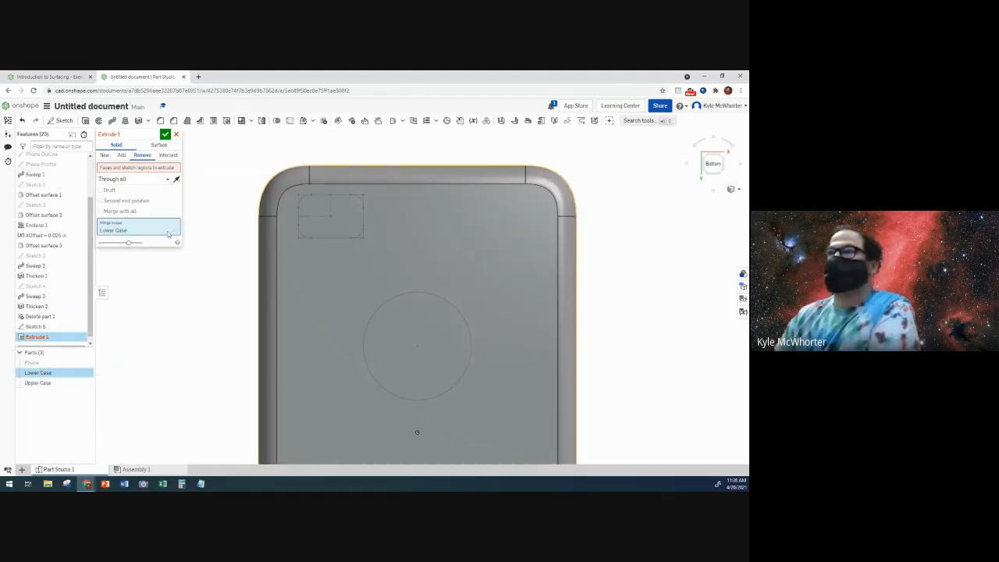
Cut the logo circle and the round-cornered camera rectangle through the Lower Case with the Remove extrude.
{"action": "left_click", "coordinate": [152, 168]}
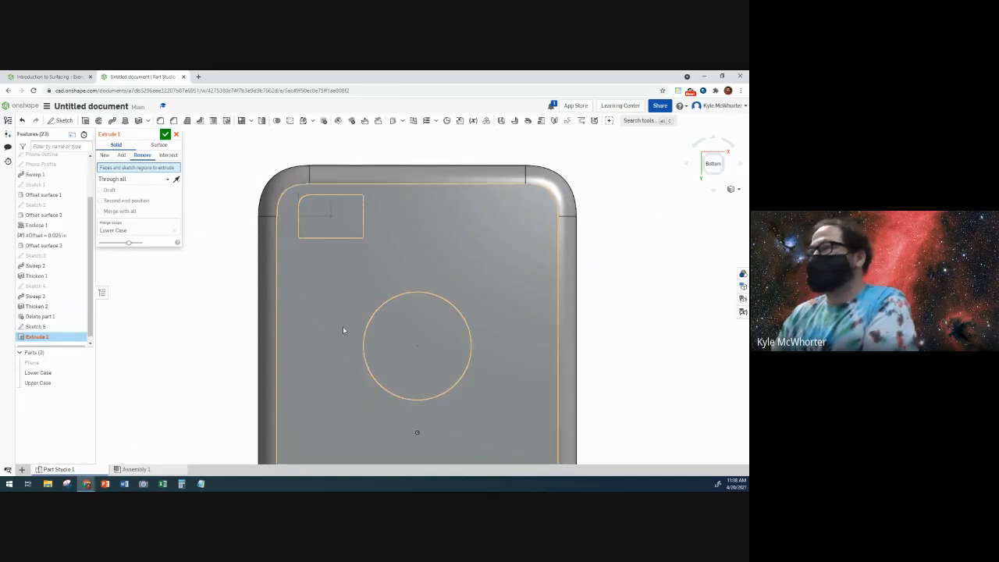
{"action": "left_click", "coordinate": [388, 328]}
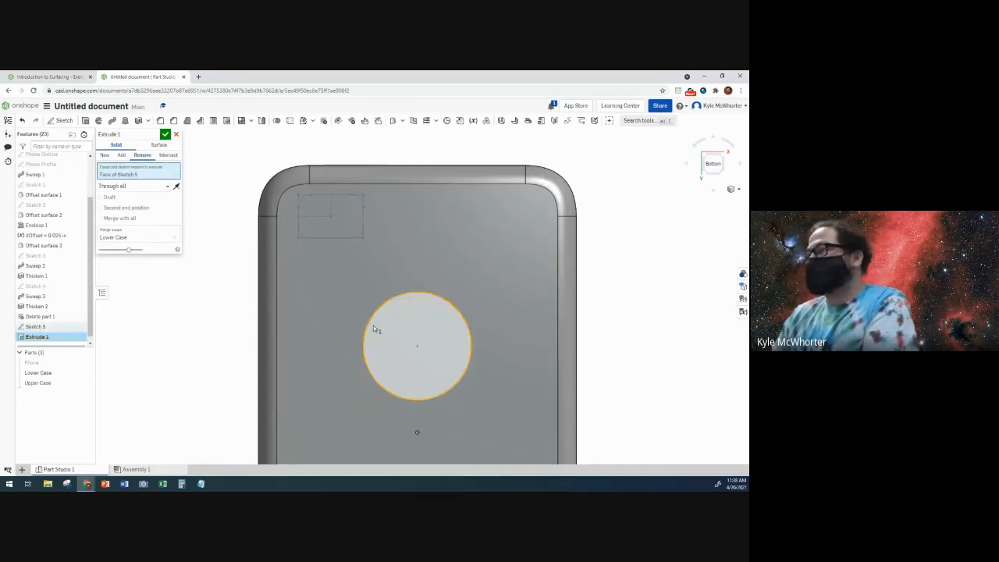
{"action": "left_click", "coordinate": [352, 228]}
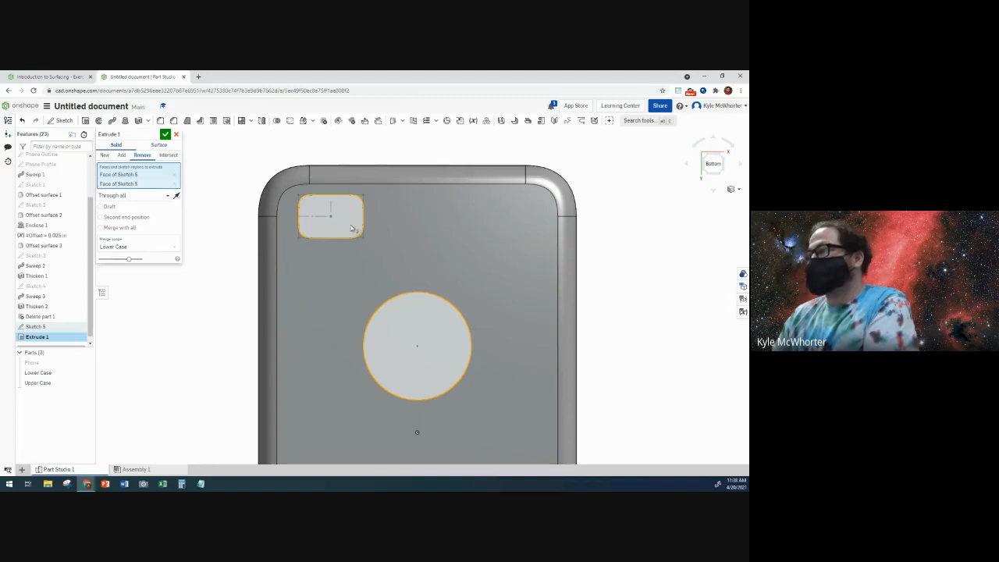
{"action": "right_click_drag", "start_coordinate": [203, 354], "coordinate": [188, 361]}
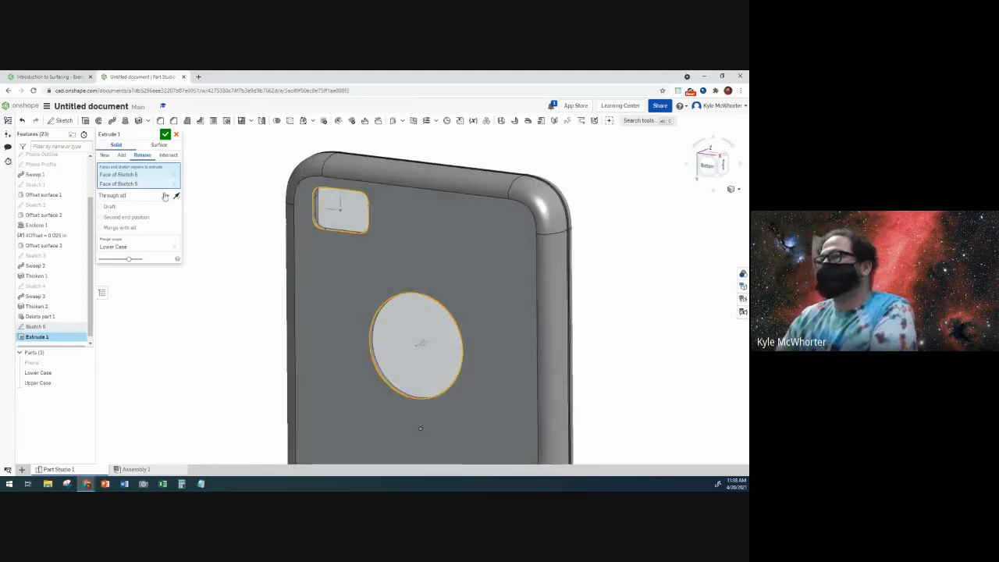
{"action": "left_click", "coordinate": [166, 136]}
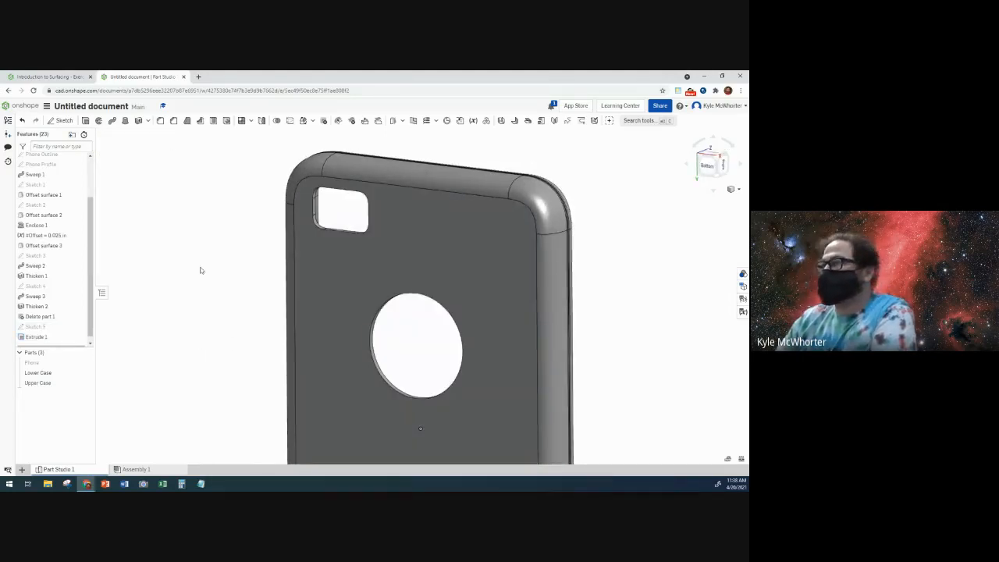
Show the hidden Phone part again in the model.
{"action": "scroll", "coordinate": [188, 320], "scroll_direction": "down", "scroll_amount": 3}
{"action": "right_click_drag", "start_coordinate": [150, 385], "coordinate": [239, 308]}
{"action": "left_click", "coordinate": [86, 365]}
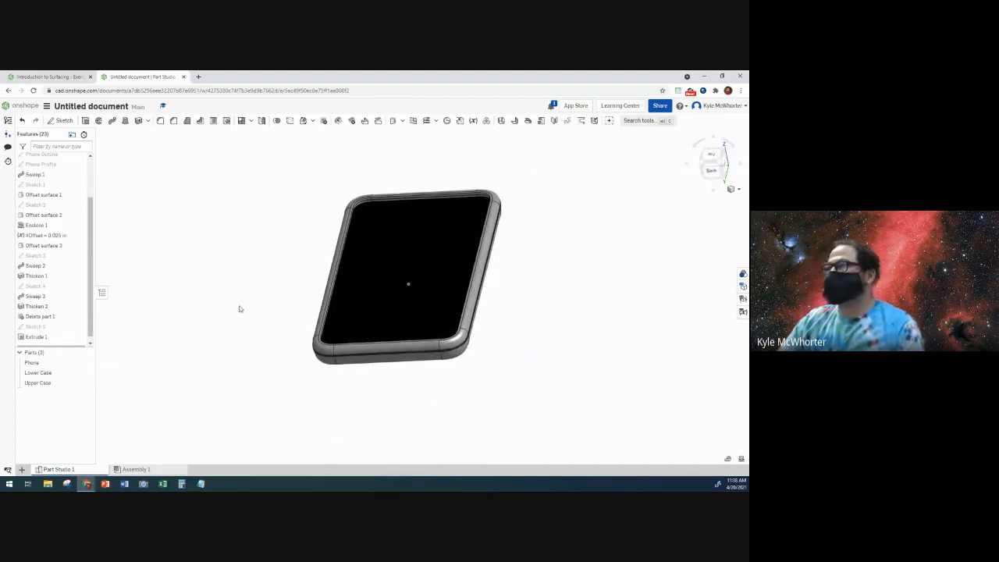
Switch to the course page and open Step 24 on the mass properties of all three parts.
{"action": "left_click", "coordinate": [46, 77]}
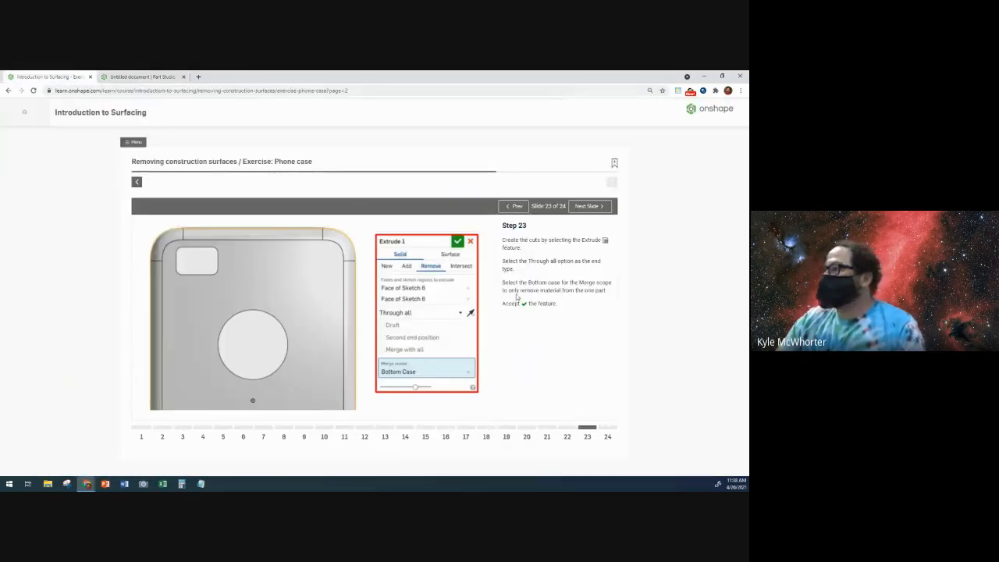
{"action": "left_click", "coordinate": [585, 207]}
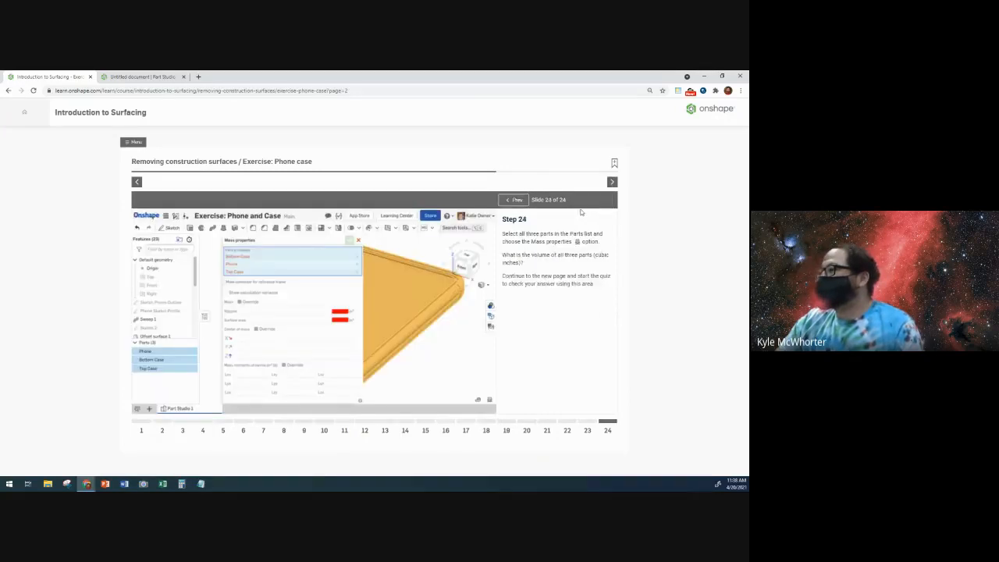